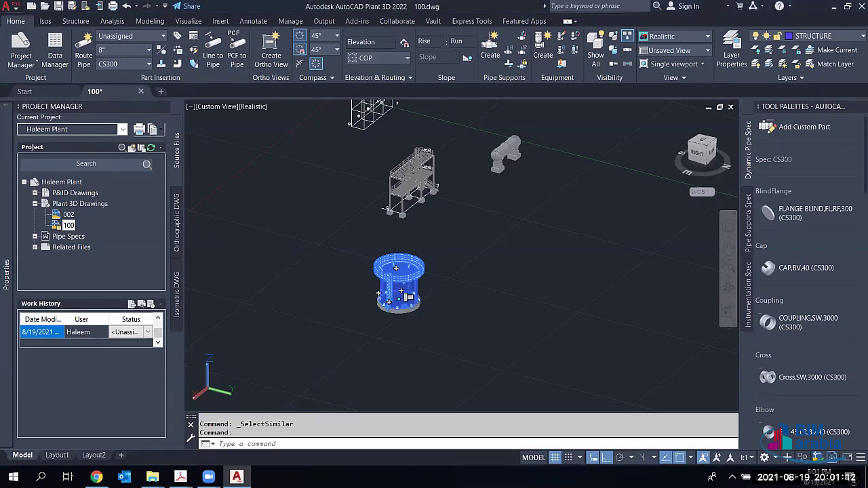
Step: Orbit and zoom around the tank to view it from the back
scroll(397, 292, "up", 2)
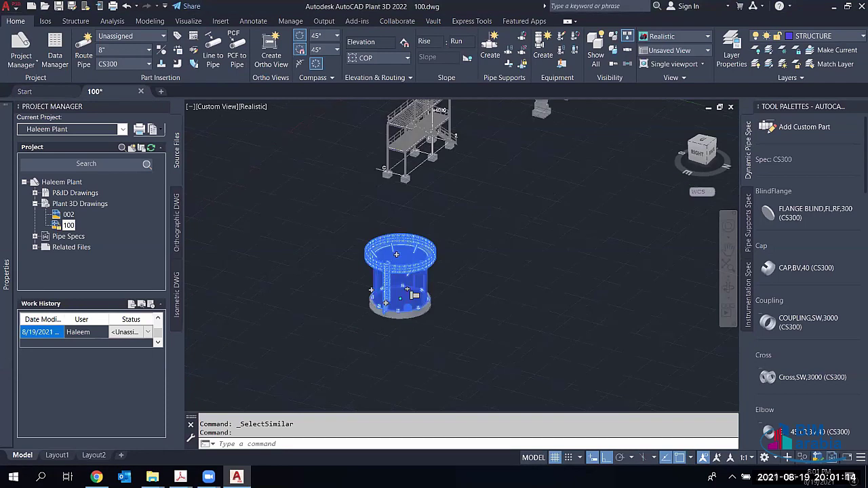
key("Escape")
mouse_move(414, 296)
middle_mouse_down("shift")
mouse_move(411, 285)
mouse_move(400, 290)
middle_mouse_up("shift")
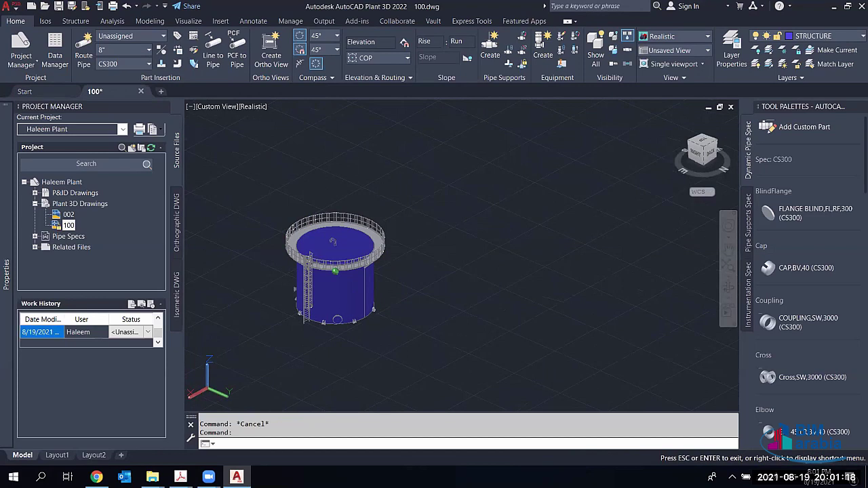
middle_click_drag(310, 311, 319, 308, "shift")
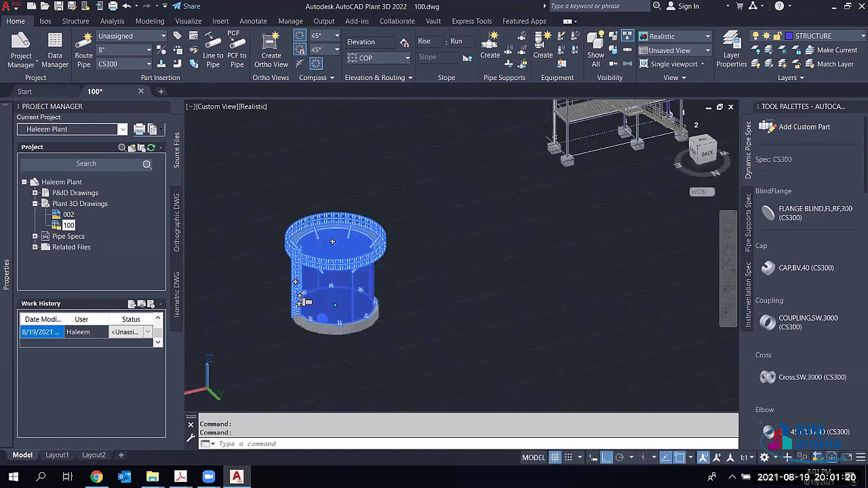
scroll(339, 285, "down", 5)
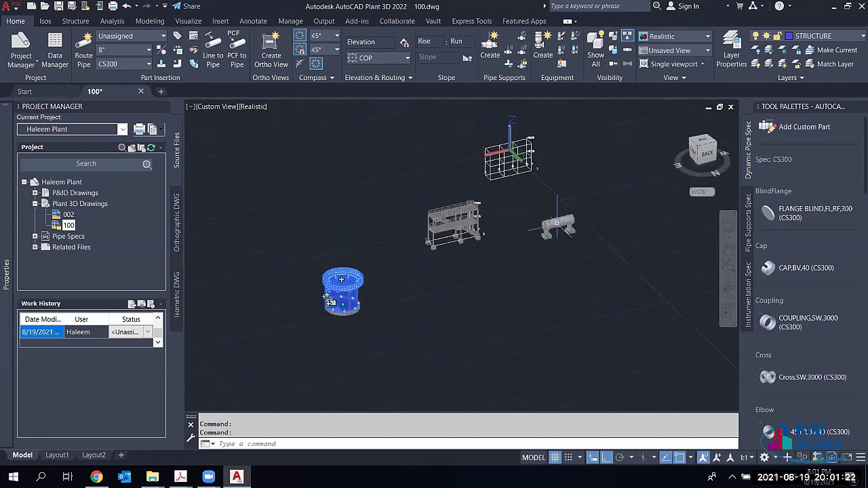
scroll(593, 169, "up", 8)
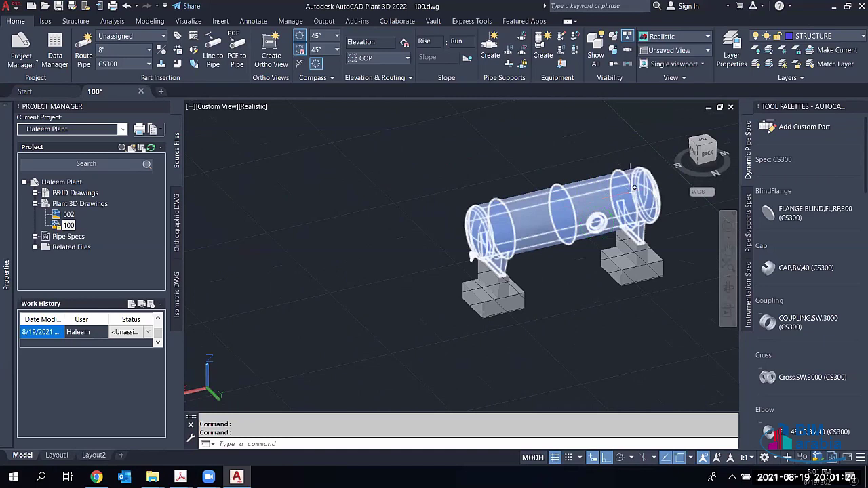
scroll(634, 187, "up", 3)
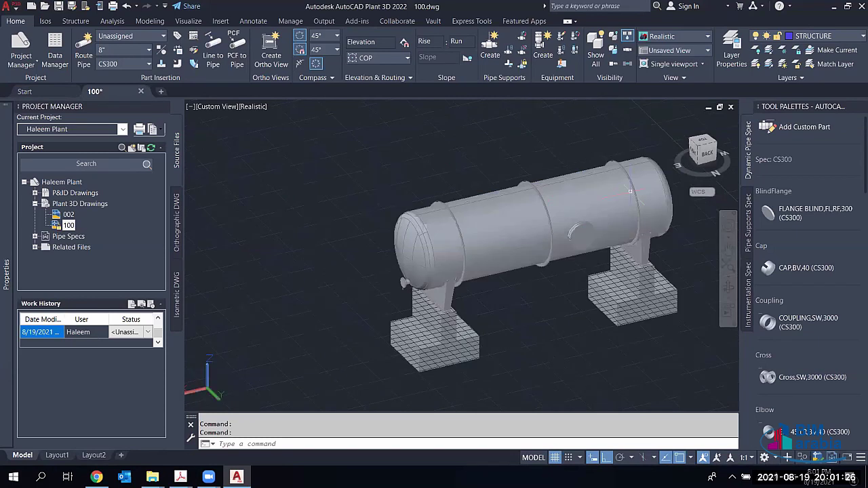
scroll(630, 192, "up", 2)
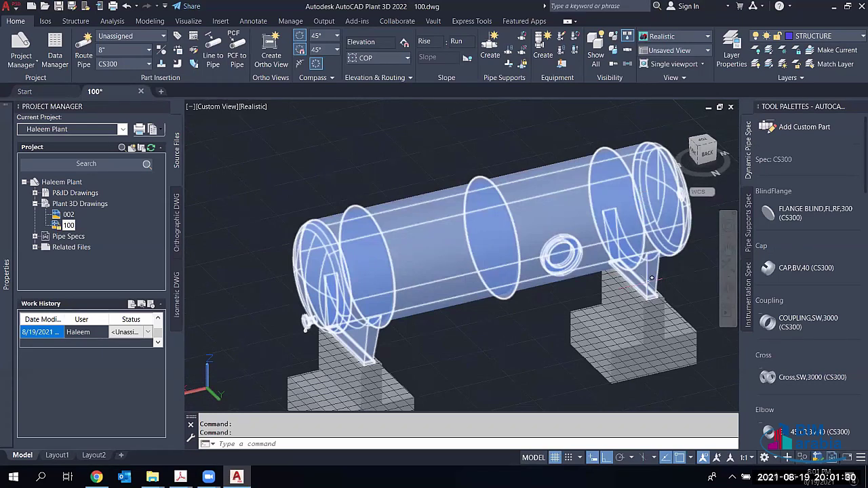
scroll(651, 278, "down", 5)
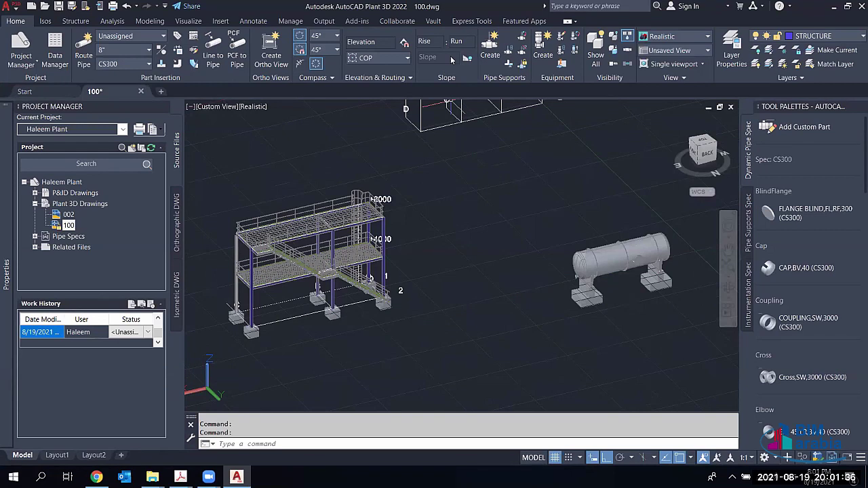
Step: Select and deselect the horizontal vessel to inspect it
left_click(493, 197)
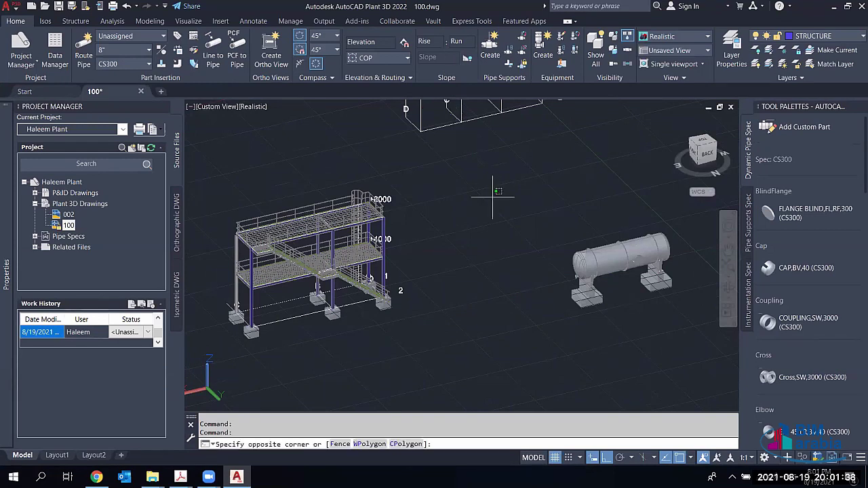
left_click(488, 189)
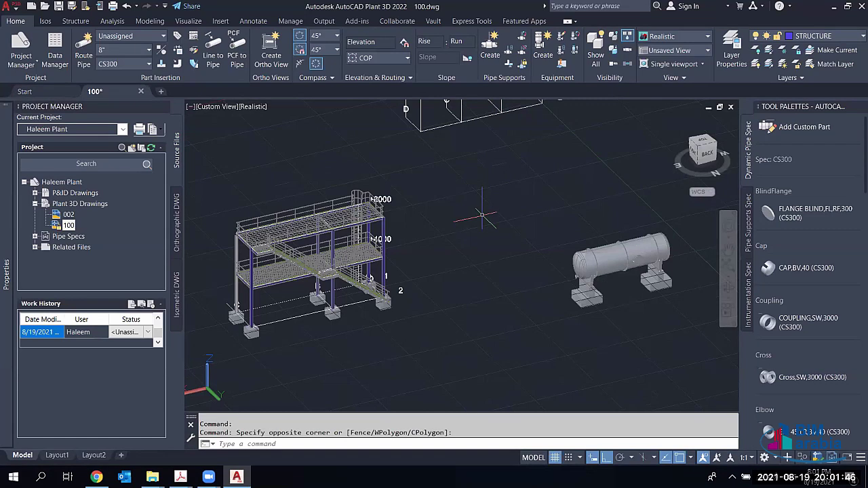
left_click(625, 265)
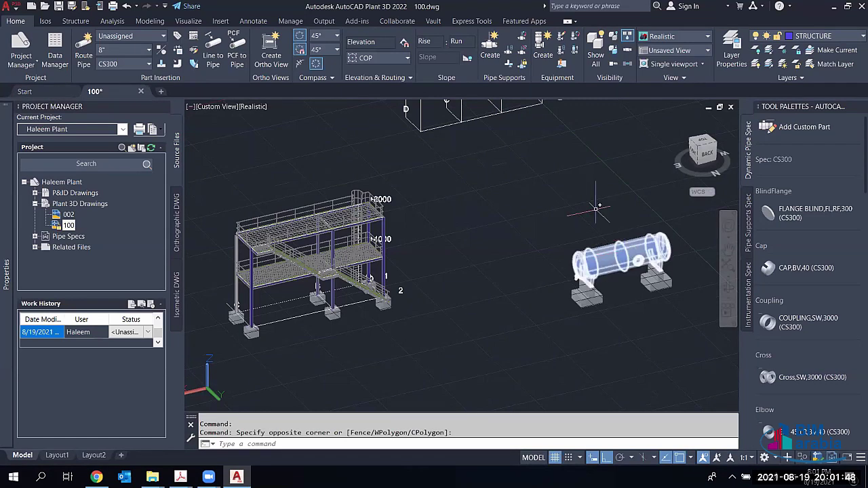
key("Escape")
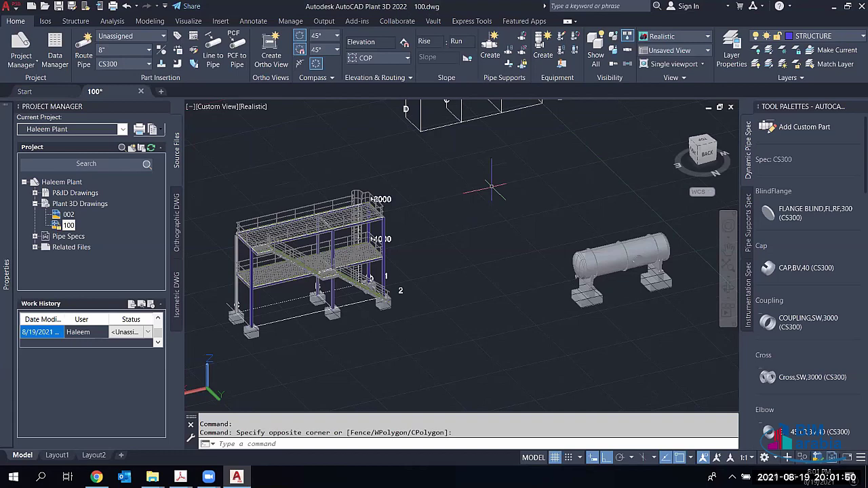
left_click(598, 246)
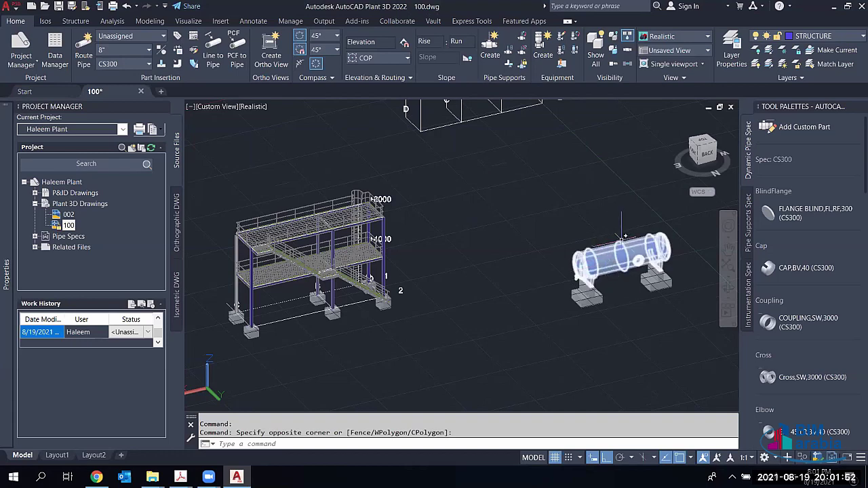
key("Escape")
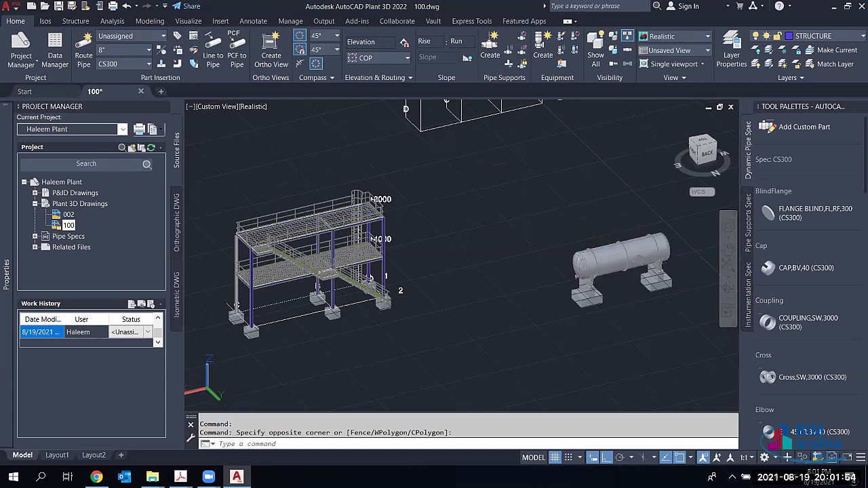
Step: Pan and zoom the plant view so the vessel sits lower on screen
middle_click_drag(628, 266, 554, 216)
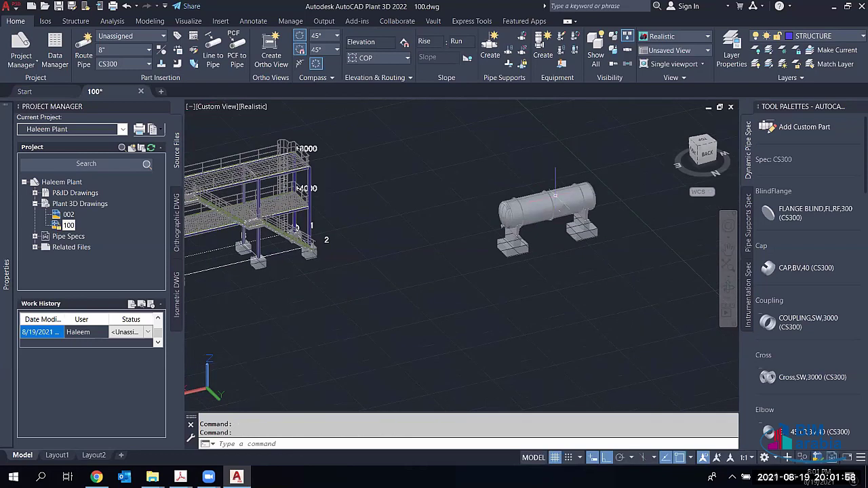
scroll(555, 197, "up", 3)
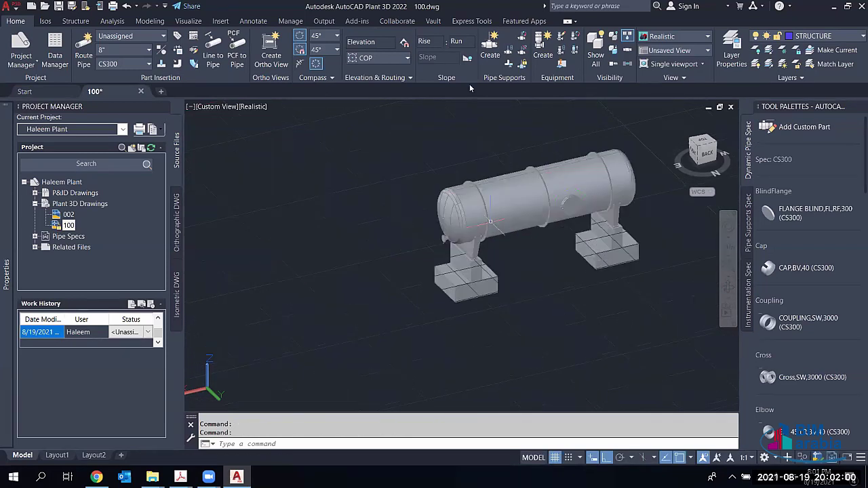
scroll(485, 218, "up", 5)
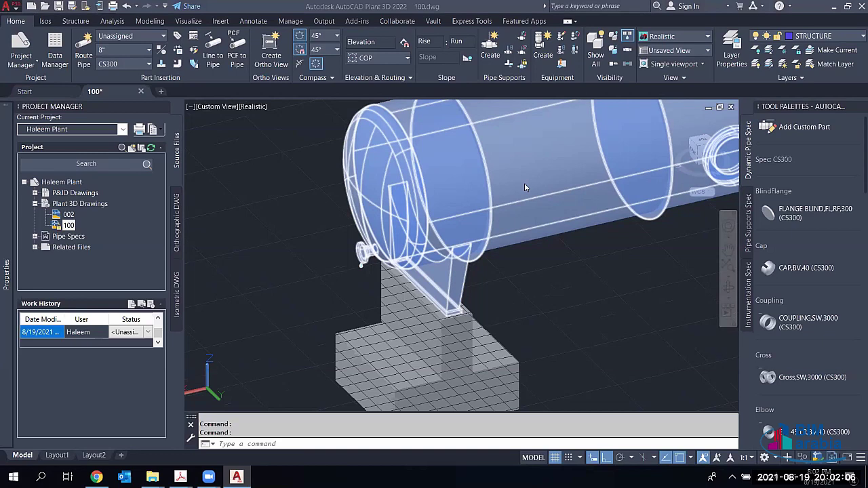
scroll(524, 183, "down", 6)
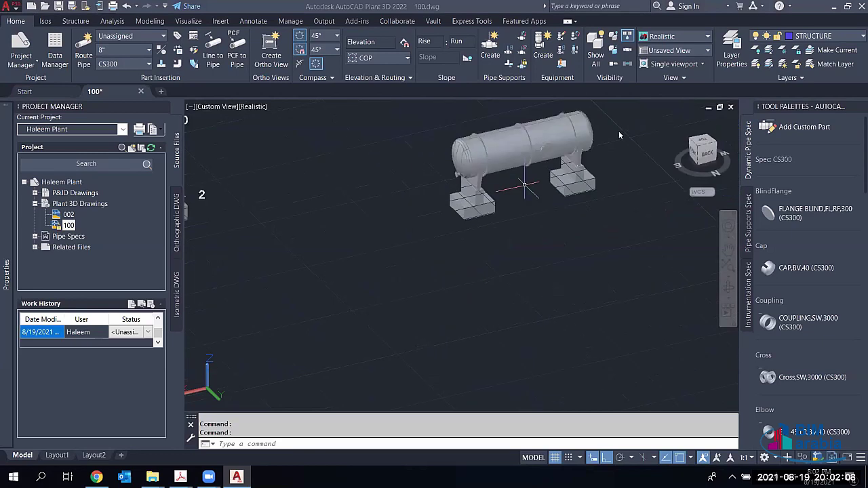
scroll(524, 184, "up", 3)
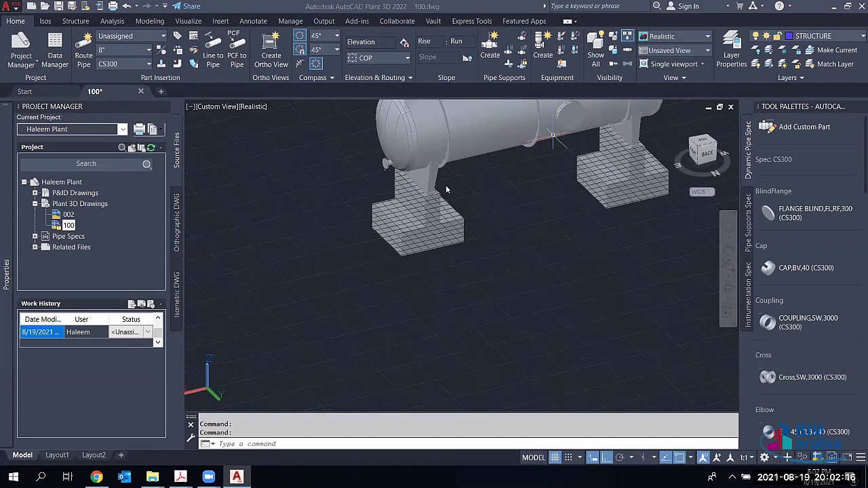
scroll(445, 184, "down", 2)
scroll(444, 185, "down", 2)
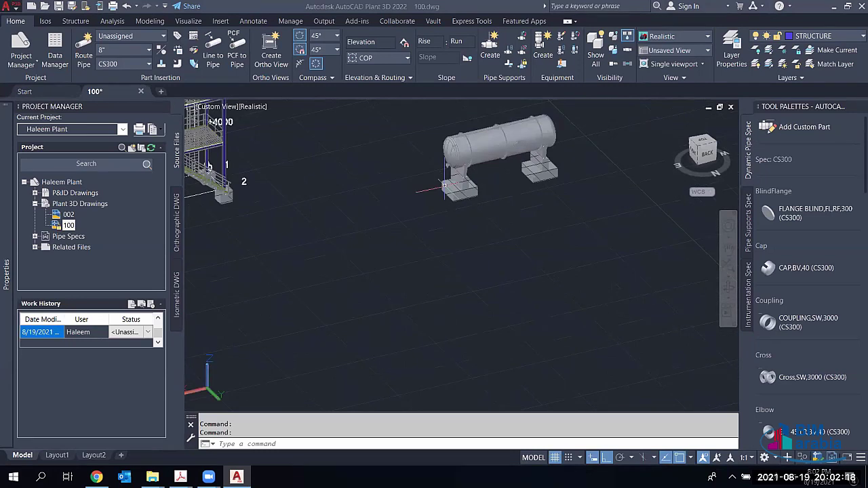
middle_click_drag(491, 147, 461, 198)
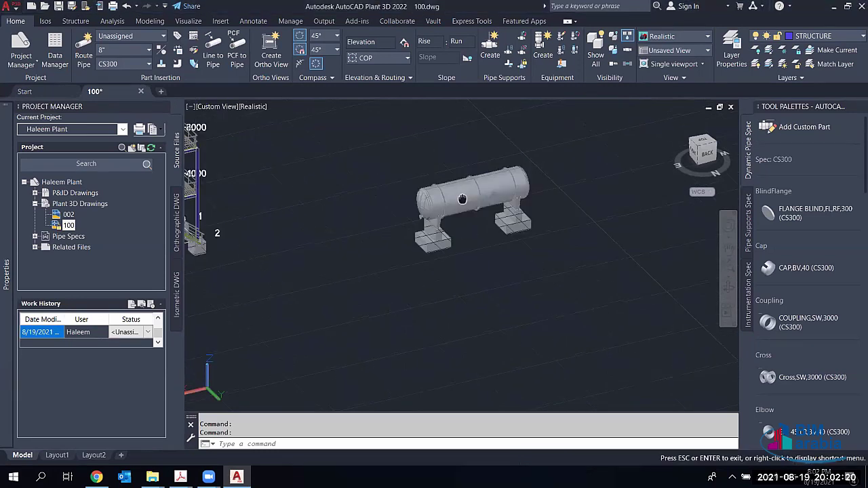
scroll(462, 199, "down", 2)
Step: Pan the storage tank into view and orbit to a close side elevation
middle_click_drag(272, 222, 367, 232)
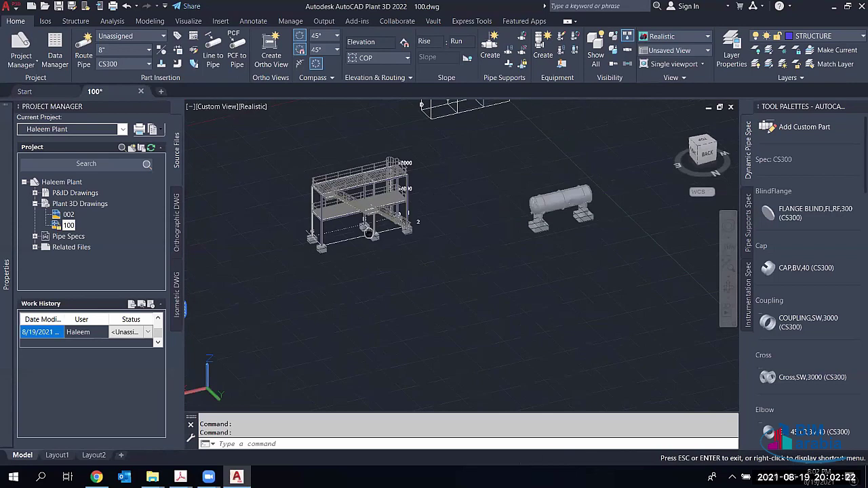
left_click_drag(367, 232, 427, 202)
scroll(387, 325, "up", 5)
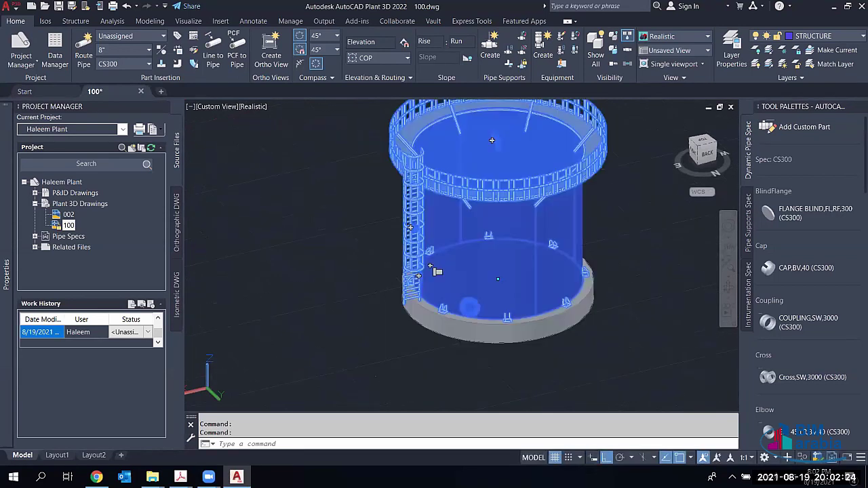
key("Escape")
middle_click_drag(484, 272, 379, 251, "shift")
middle_click_drag(513, 250, 571, 240, "shift")
scroll(570, 241, "up", 2)
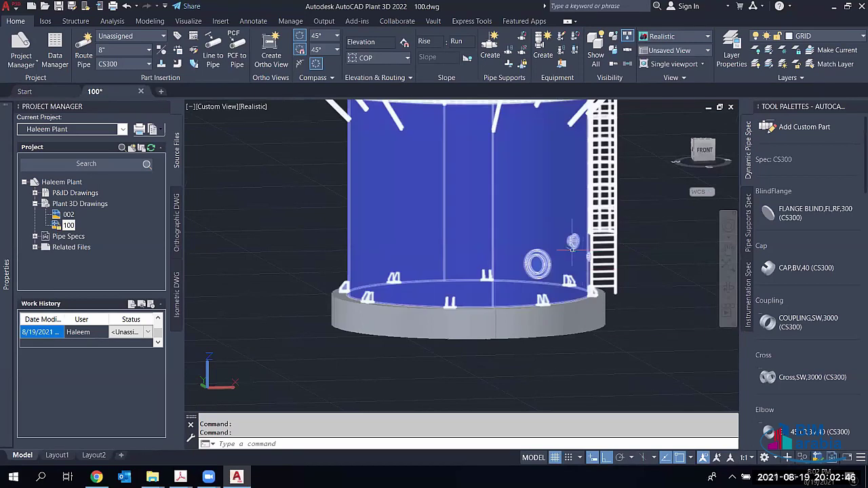
Step: Orbit to view the tank from above and adjust the zoom
mouse_move(588, 255)
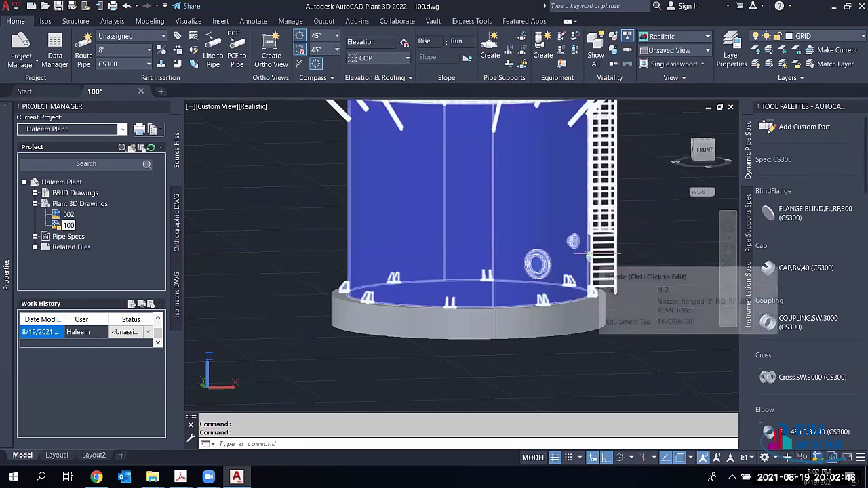
scroll(540, 247, "down", 4)
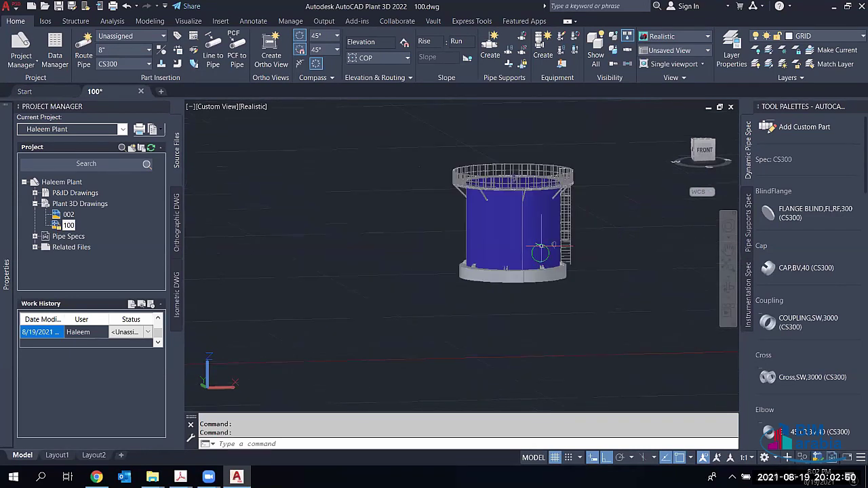
middle_click_drag(541, 247, 522, 268, "shift")
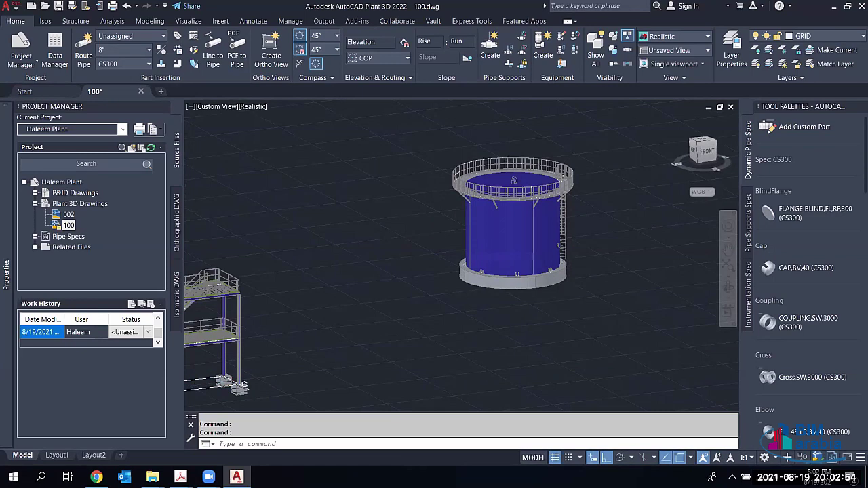
scroll(459, 246, "down", 4)
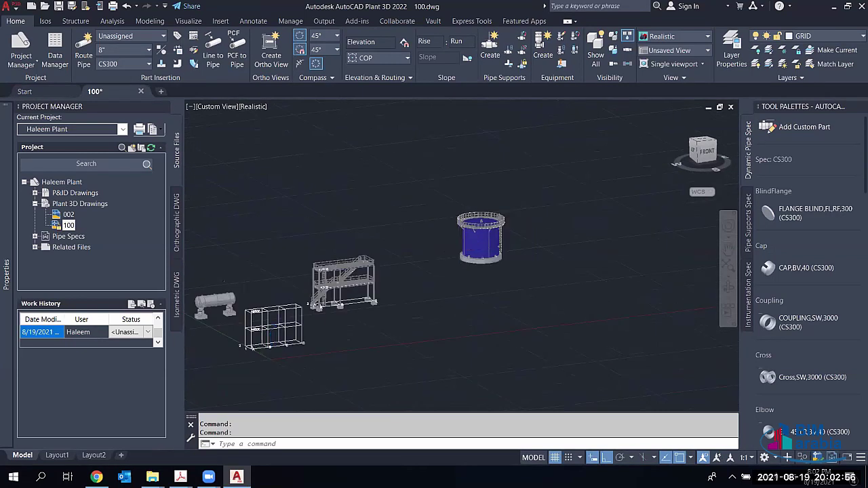
scroll(469, 253, "down", 3)
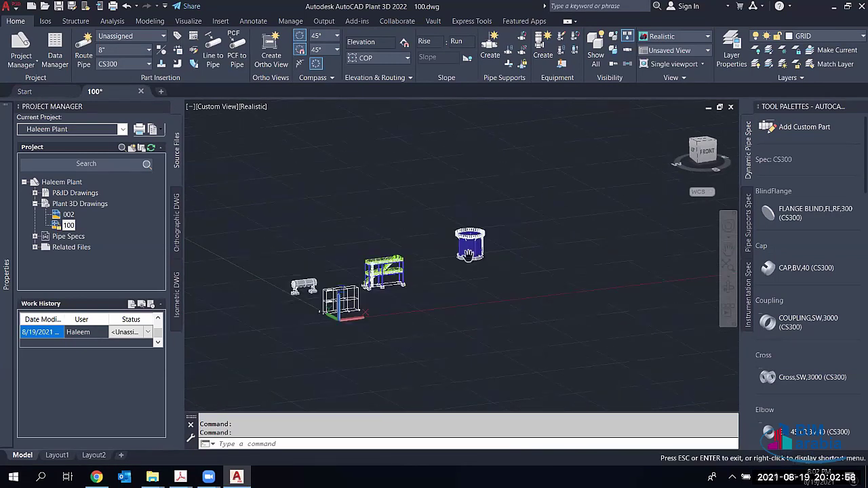
scroll(469, 253, "up", 1)
scroll(420, 225, "up", 1)
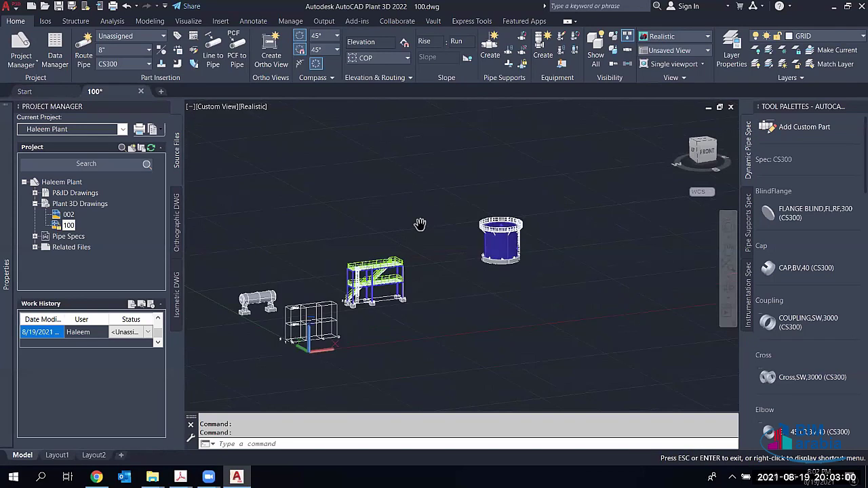
Step: Exit Pan mode and zoom in toward the steel frame and grid
right_click(420, 224)
left_click(437, 231)
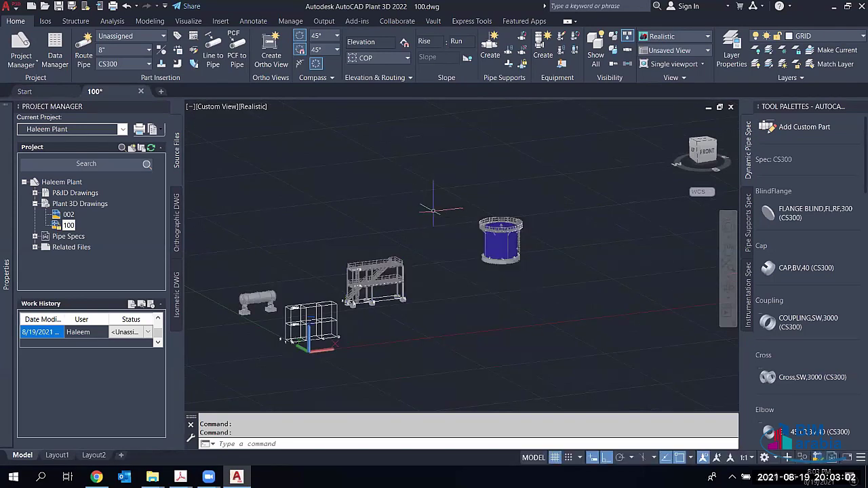
scroll(318, 313, "up", 2)
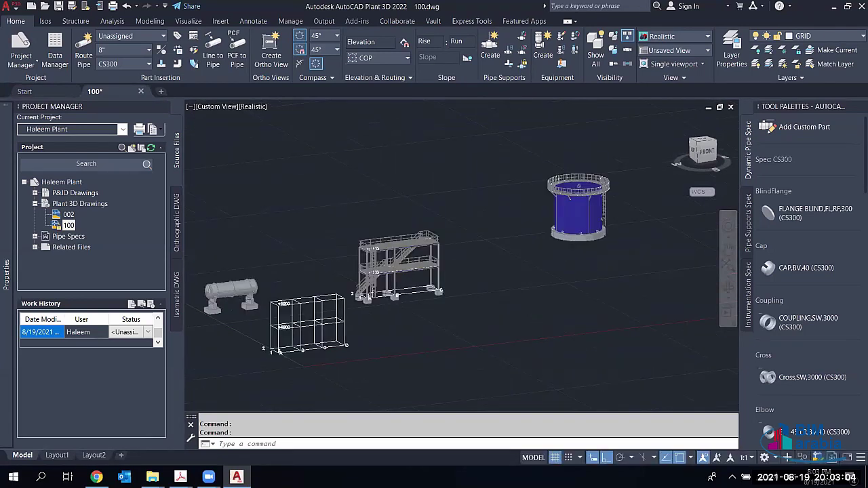
scroll(351, 286, "up", 1)
scroll(391, 63, "up", 2)
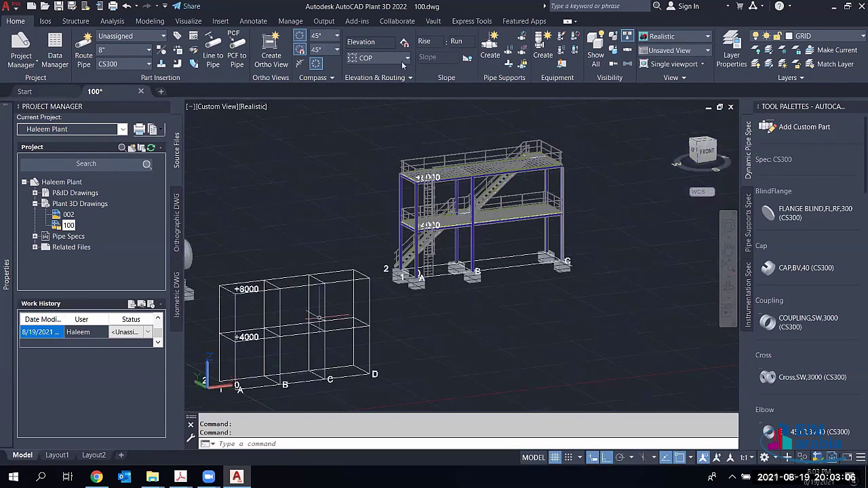
Step: Isolate the grid frame box so only it remains visible
left_click(370, 319)
right_click(351, 8)
mouse_move(407, 62)
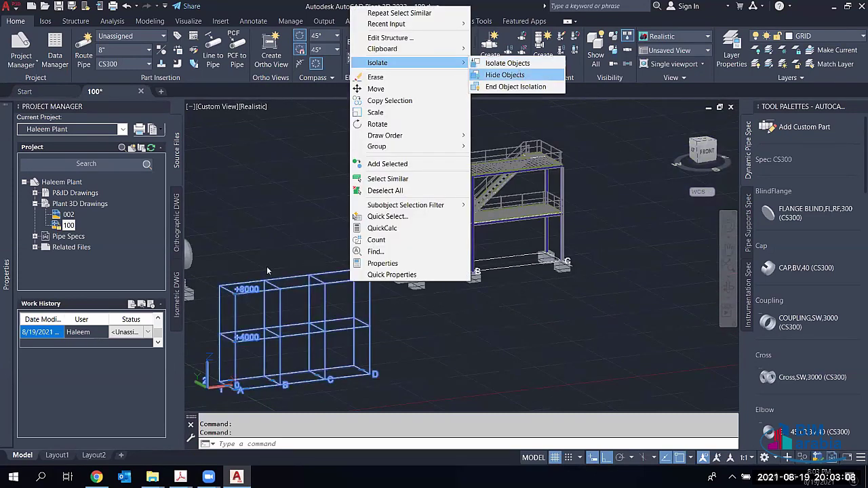
left_click(507, 62)
scroll(406, 271, "down", 4)
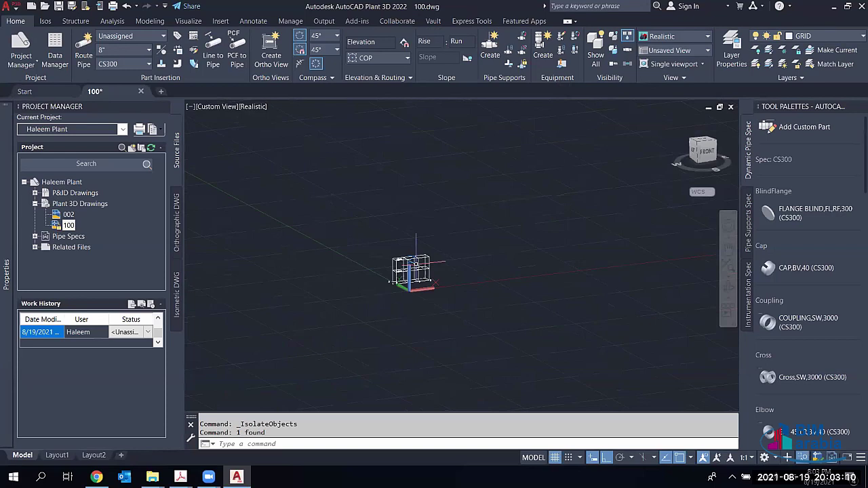
scroll(414, 251, "up", 5)
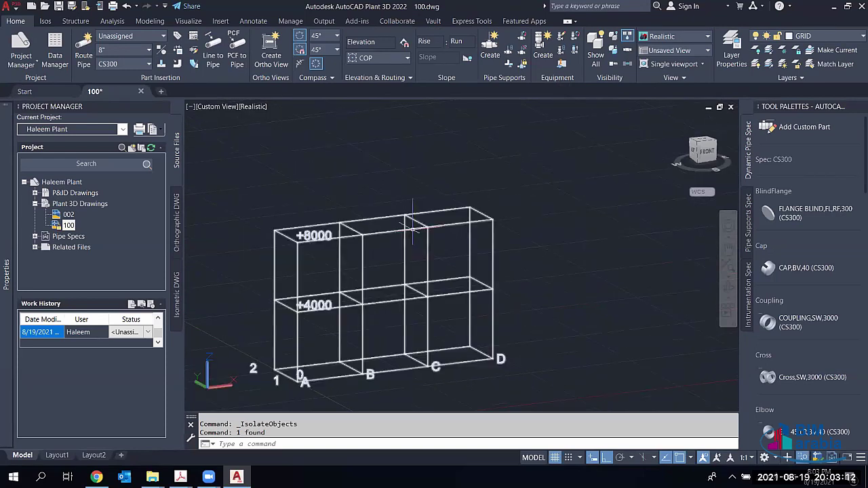
Step: Hide the grid frame box too, leaving empty model space around the origin
right_click(413, 192)
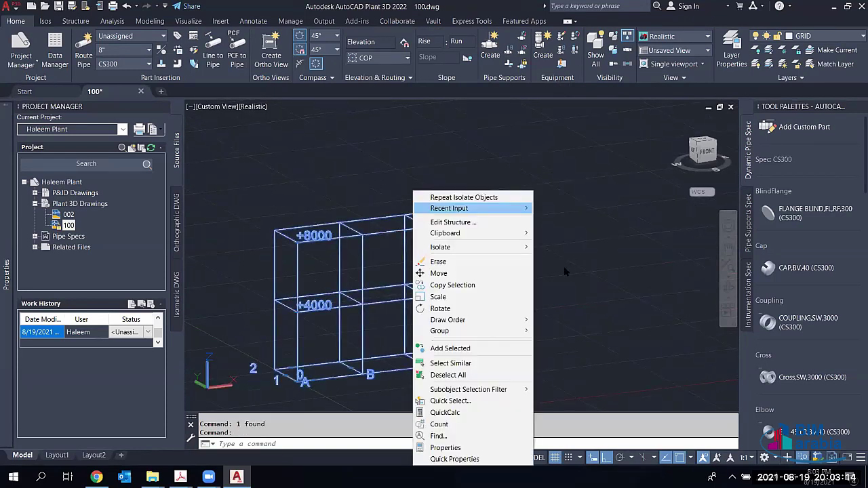
mouse_move(475, 246)
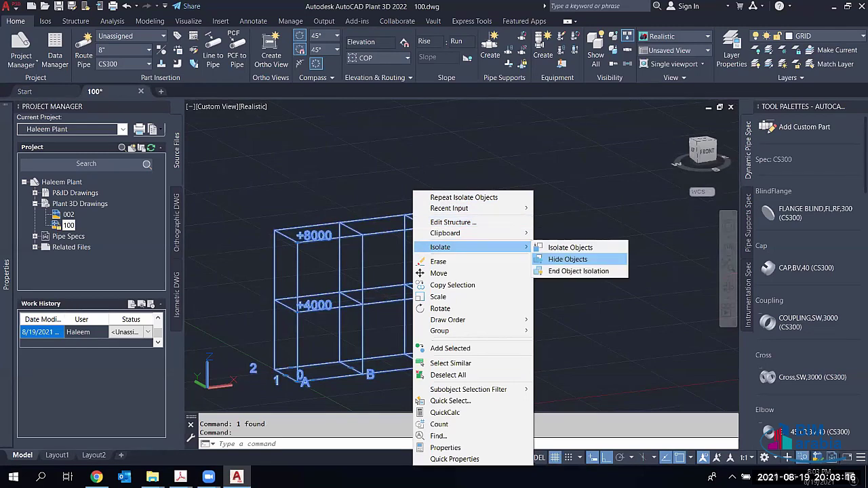
left_click(567, 259)
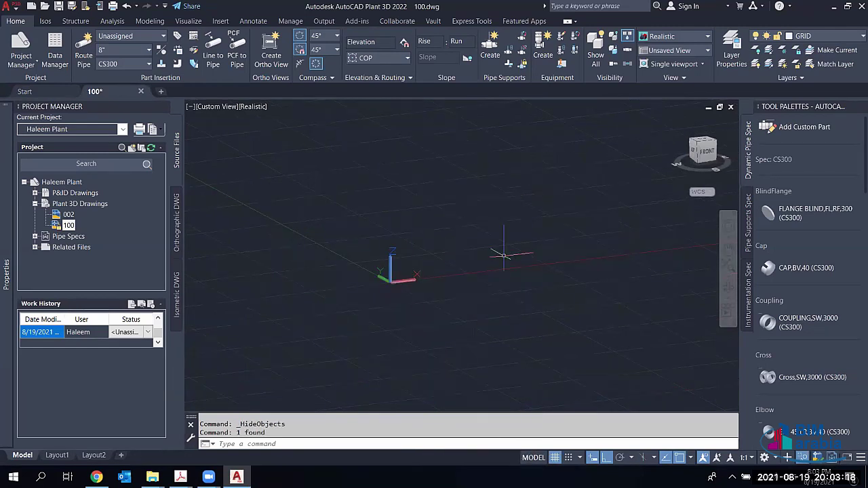
middle_click_drag(427, 271, 391, 291)
key("Escape")
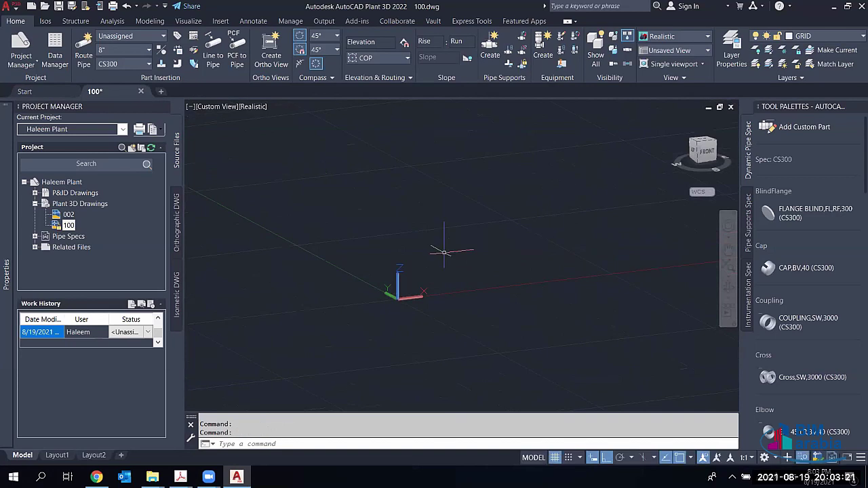
left_click(543, 63)
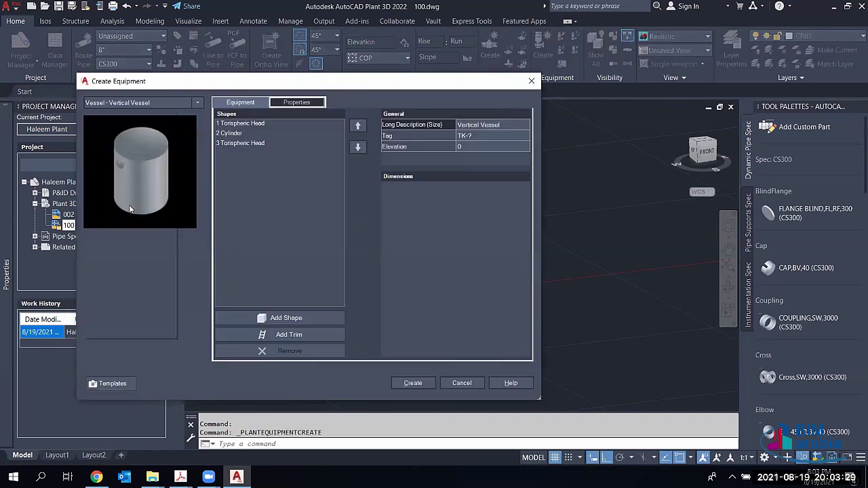
Step: Choose Vertical Vessel as the equipment type and review its default shapes
left_click(141, 102)
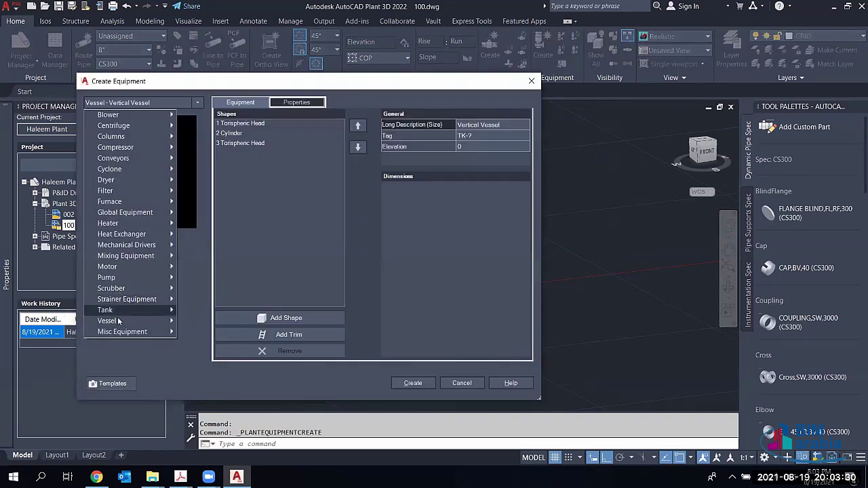
mouse_move(127, 319)
left_click(220, 332)
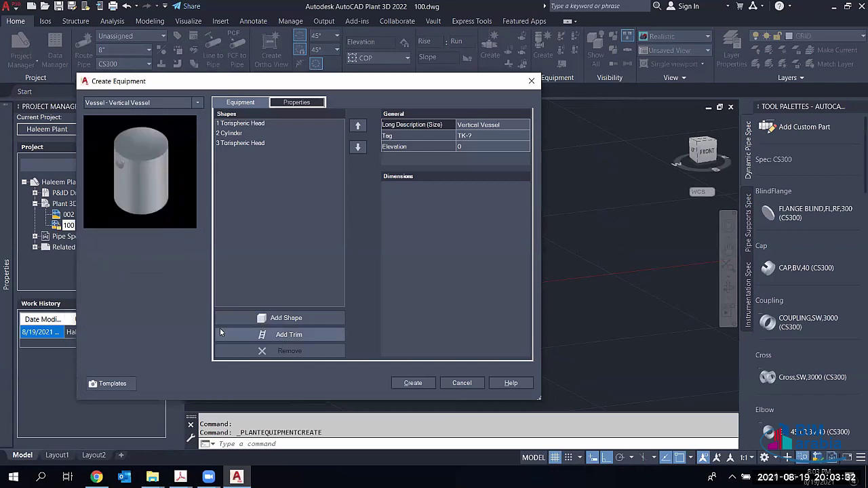
left_click(239, 124)
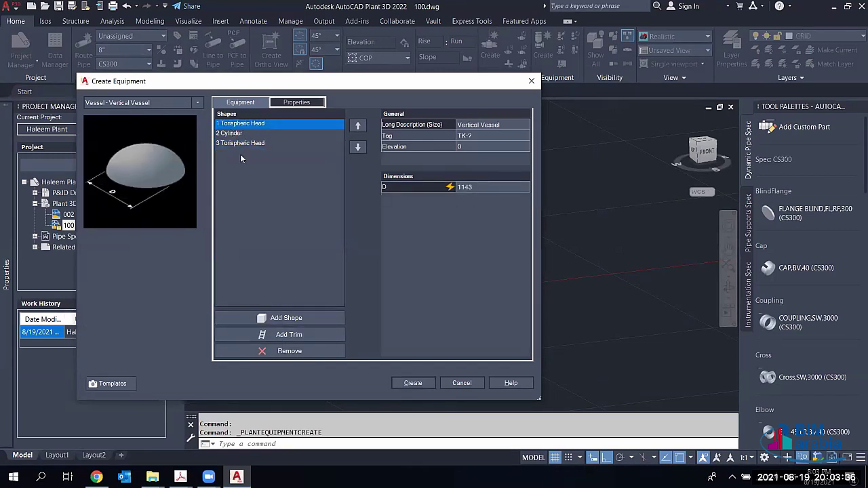
left_click(235, 143)
left_click(226, 134)
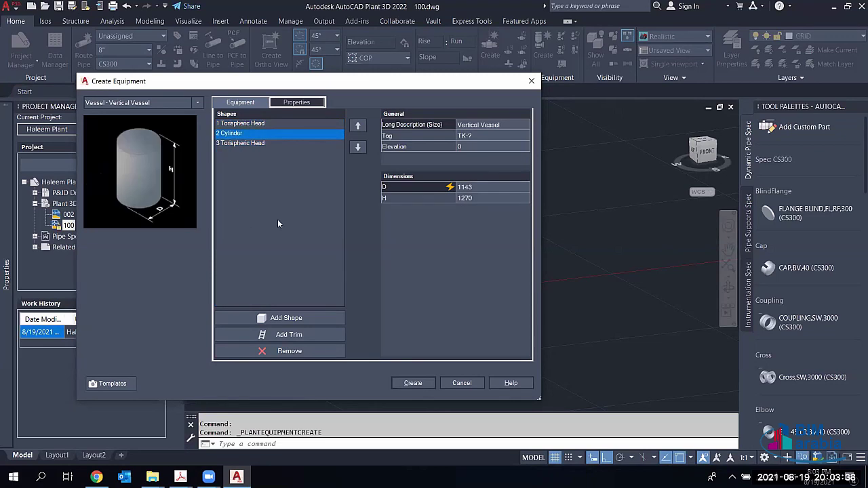
left_click(249, 124)
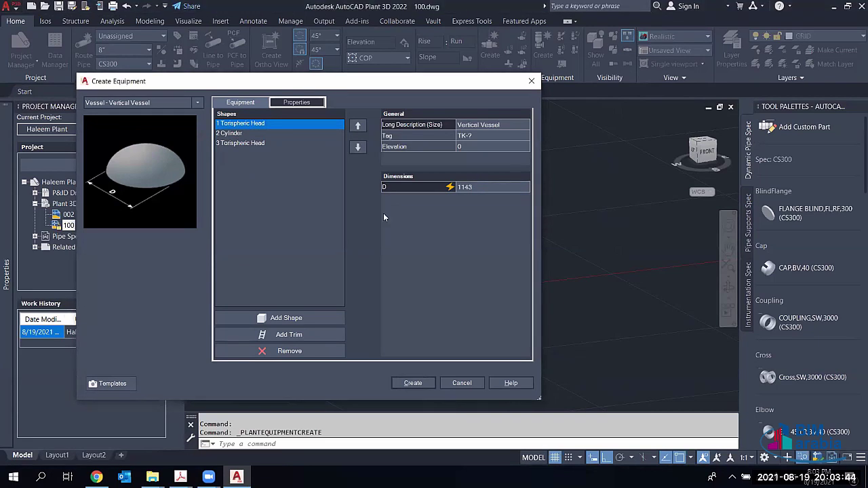
Step: Set the head diameter D to 2500 and check the cylinder height
left_click(488, 185)
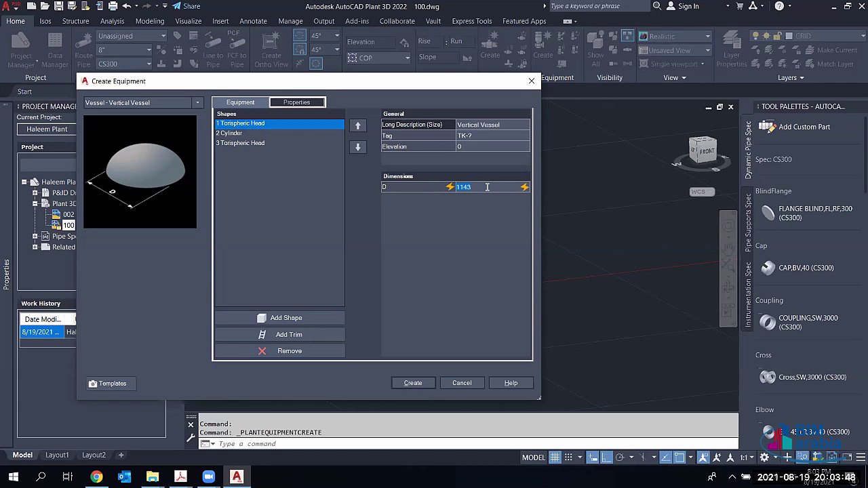
type("25")
type("00")
left_click(232, 133)
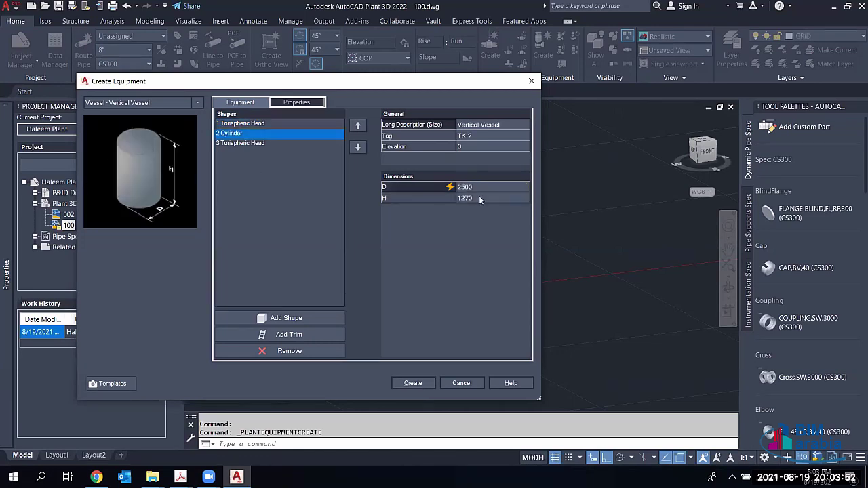
left_click(474, 198)
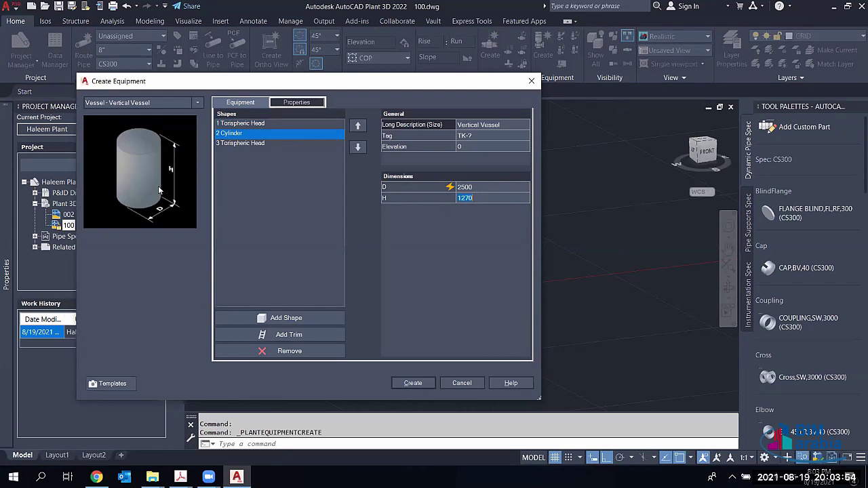
left_click(475, 201)
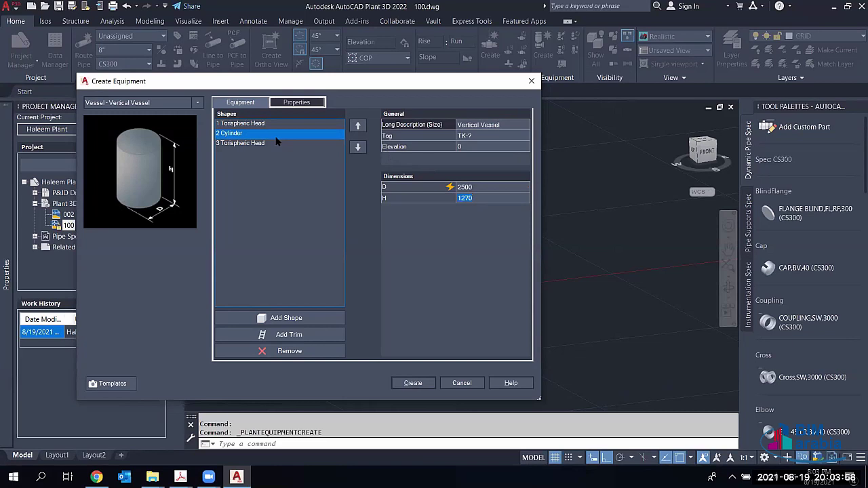
Step: Select the top head, cylinder and bottom head shapes in the Shapes list
left_click(263, 124)
left_click(256, 134)
left_click(255, 140)
left_click(258, 134)
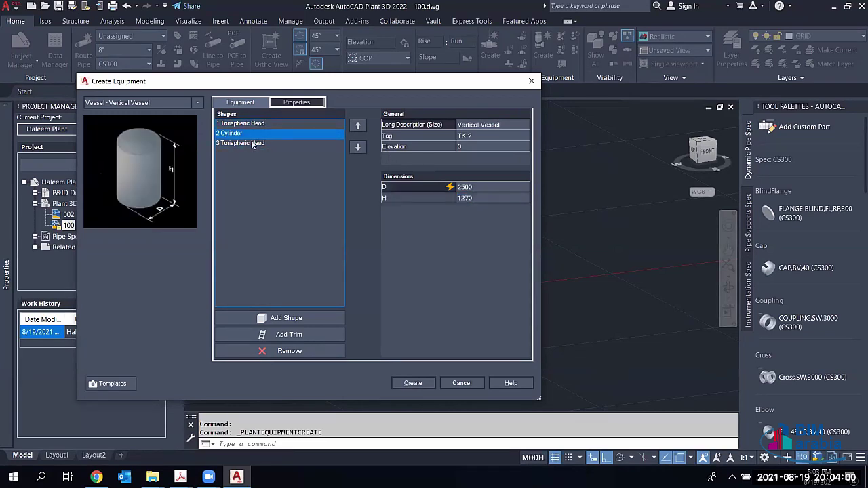
left_click(261, 143)
left_click(265, 123)
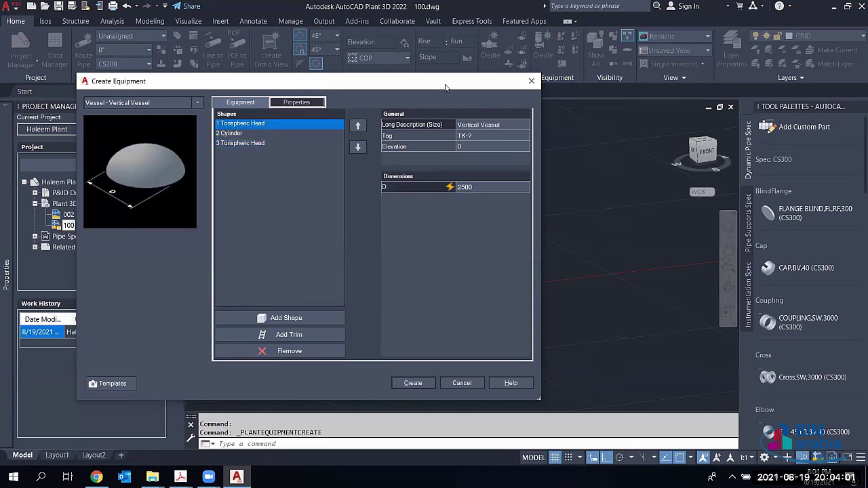
left_click(257, 134)
left_click(261, 123)
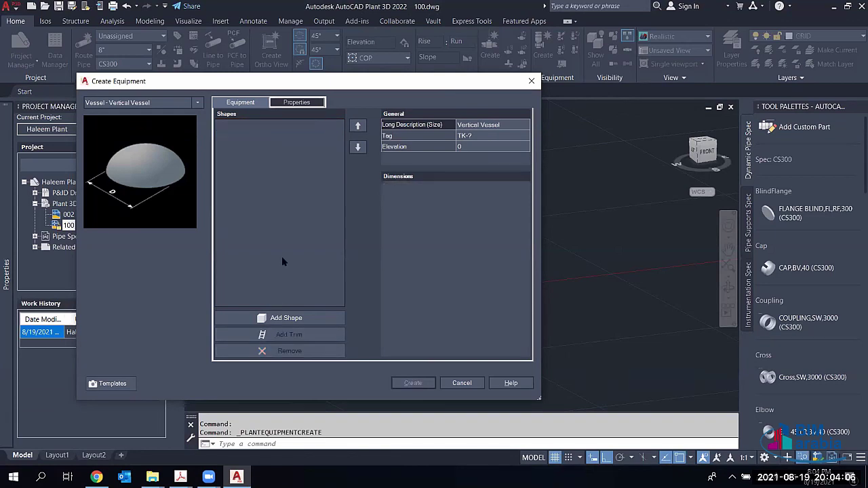
Step: Cancel the equipment creation and clear the selection
left_click(538, 77)
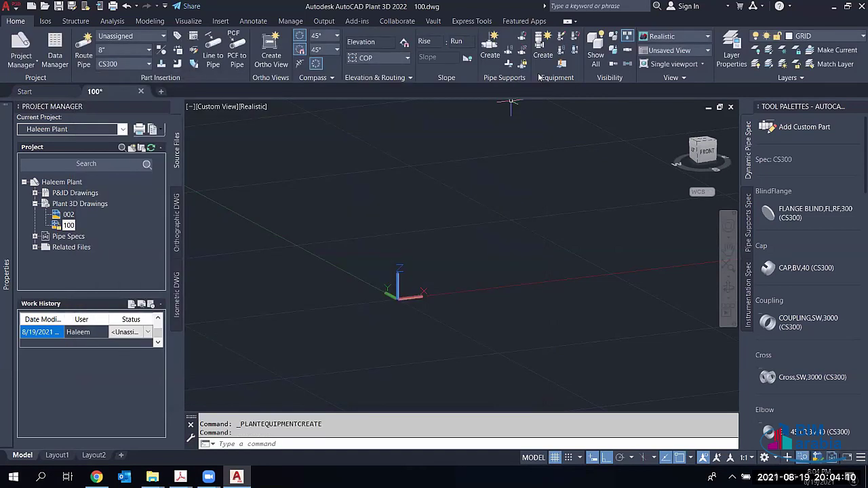
left_click(522, 141)
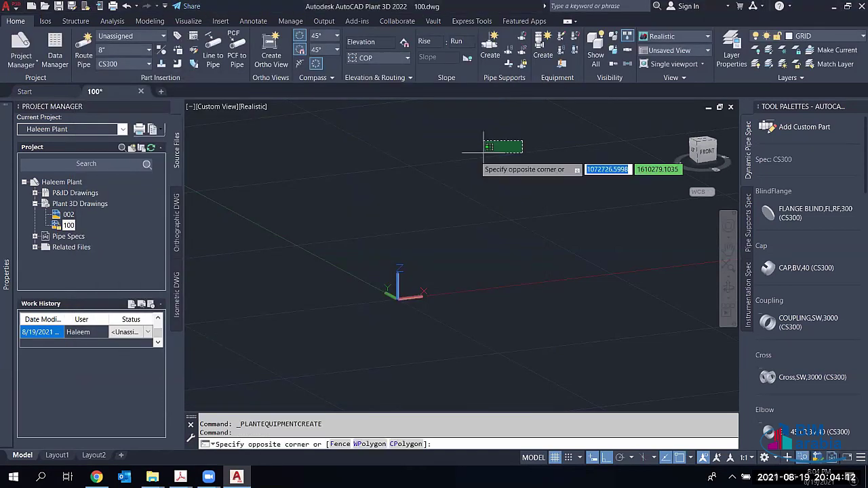
left_click(483, 153)
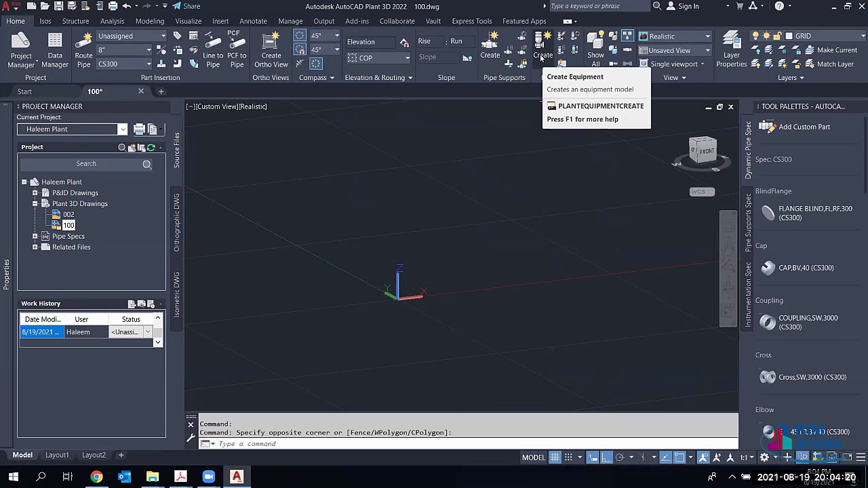
Step: Browse the Getting Started videos and Interface help topics, then close Help
key("F1")
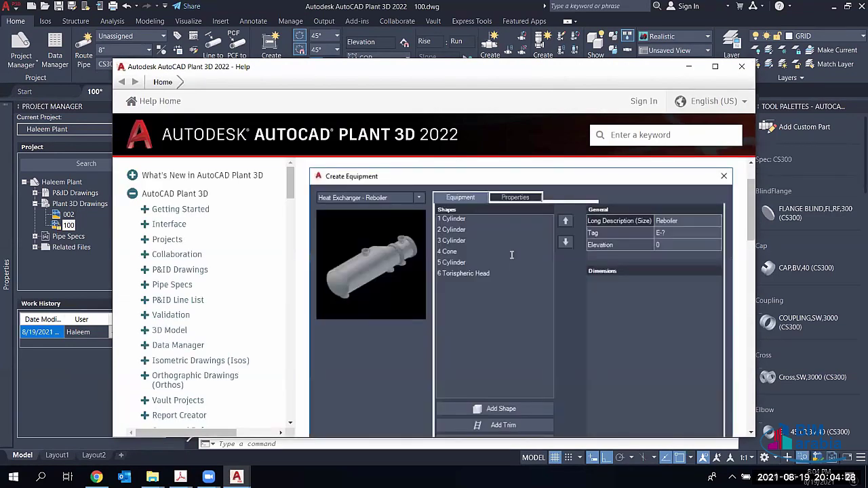
scroll(511, 255, "down", 10)
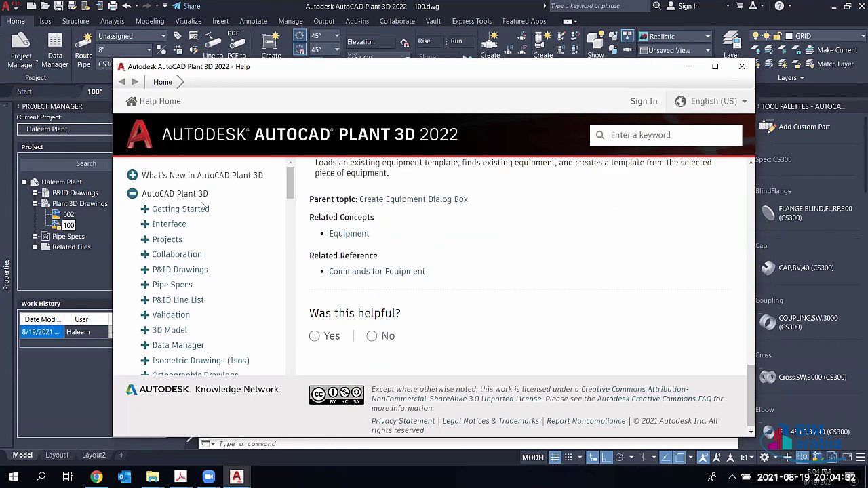
left_click(181, 210)
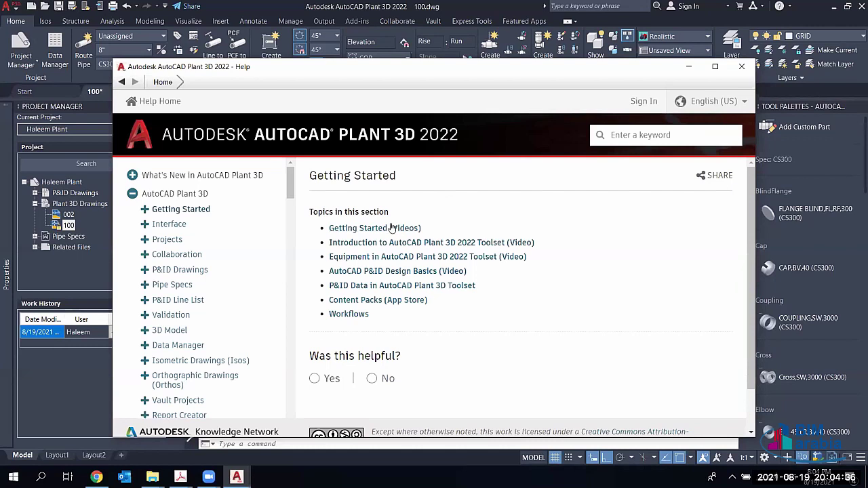
left_click(394, 228)
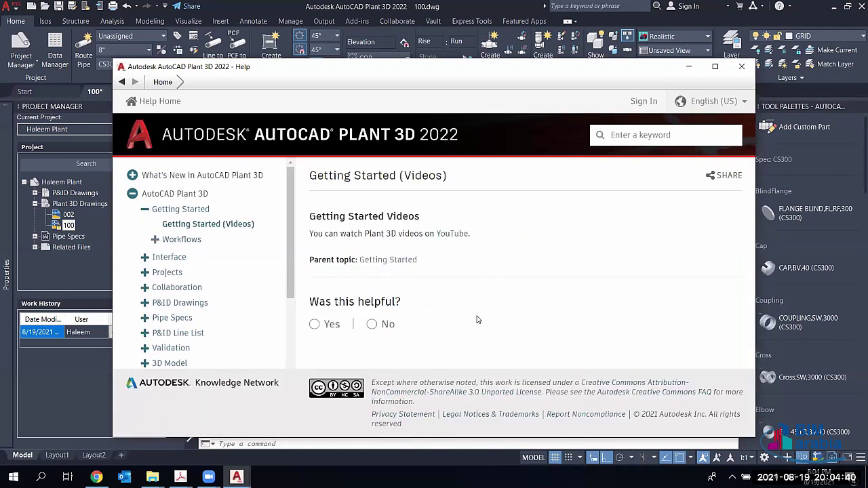
left_click(171, 274)
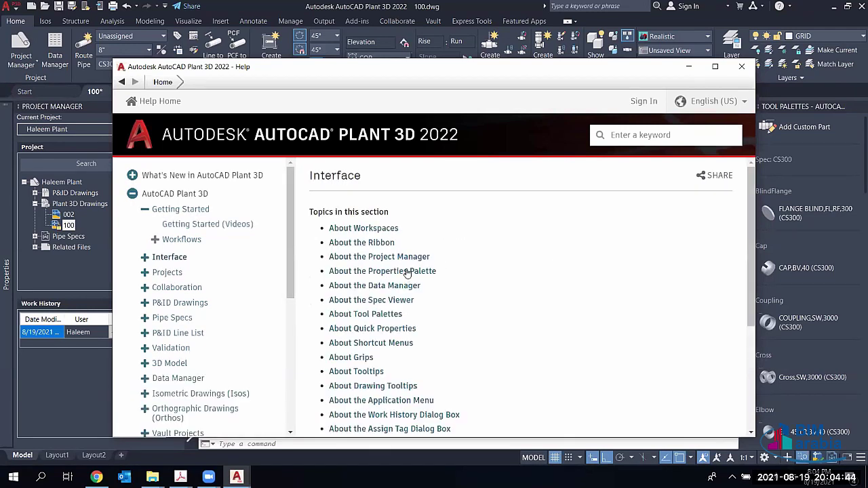
scroll(379, 267, "down", 3)
scroll(343, 272, "down", 2)
scroll(342, 271, "up", 2)
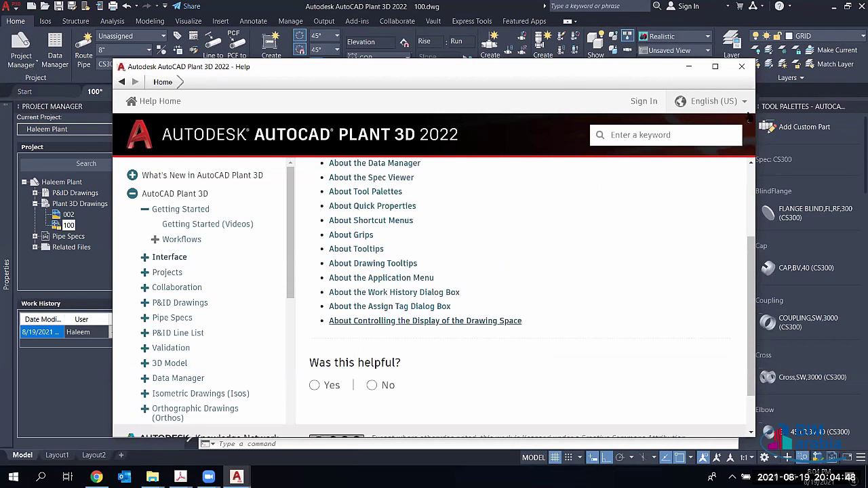
left_click(742, 66)
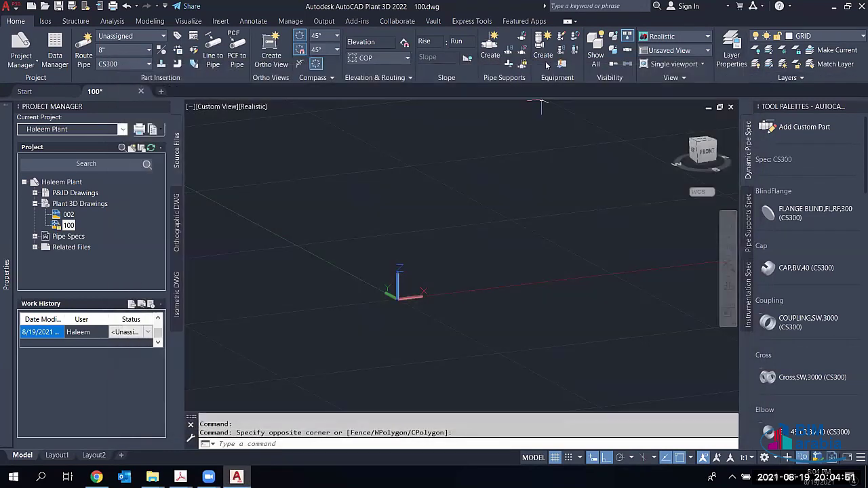
Step: Start new equipment of type Vessel > Vertical Vessel
left_click(545, 61)
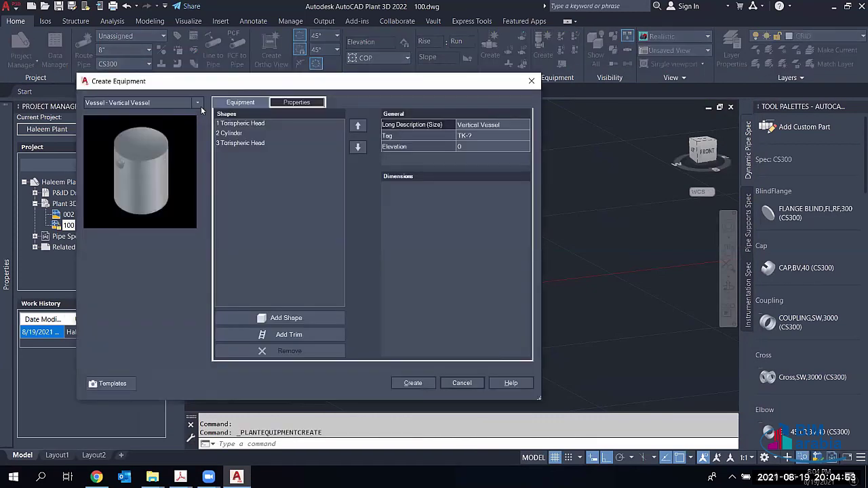
left_click(198, 104)
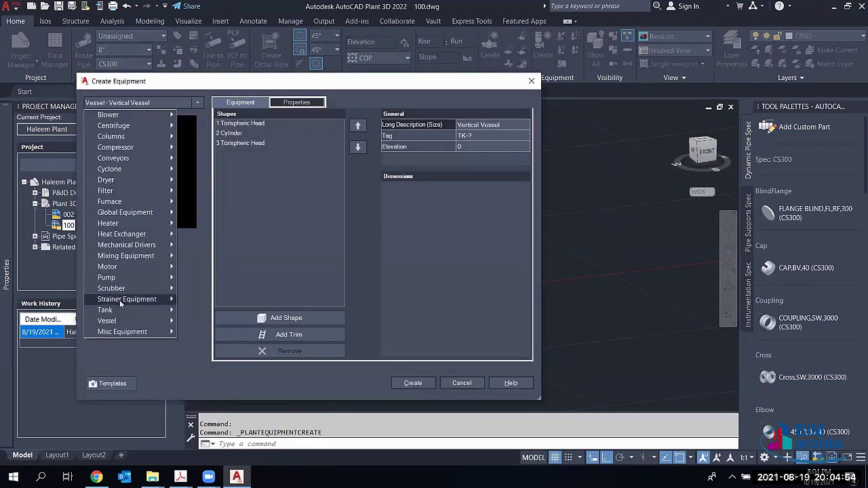
mouse_move(110, 324)
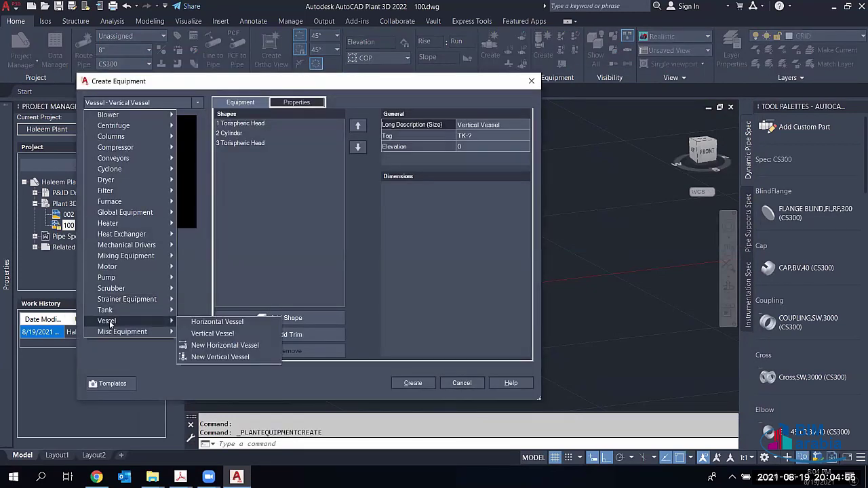
left_click(224, 330)
Step: Review the two default heads and cylinder, then remove them from the Shapes list
left_click(259, 124)
left_click(245, 134)
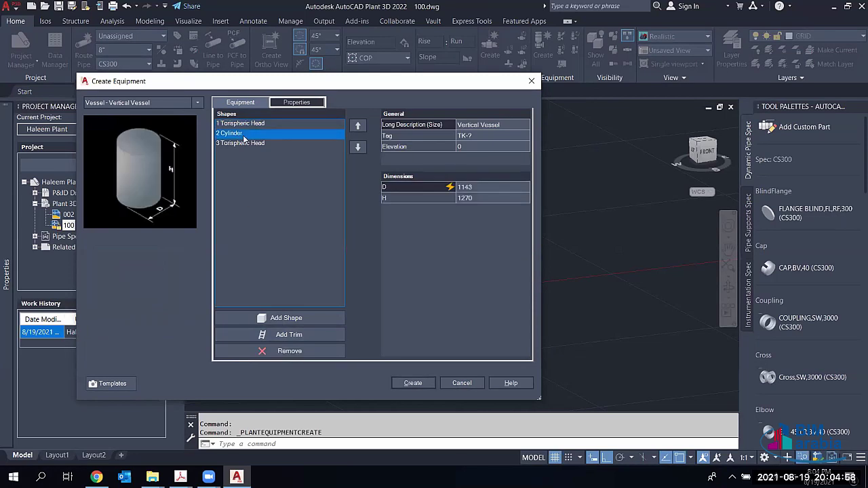
left_click(245, 143)
left_click(242, 124)
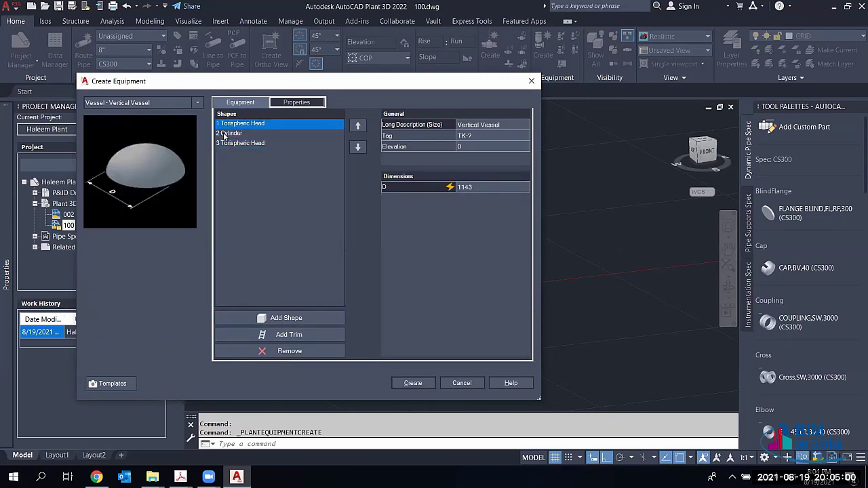
left_click(228, 133)
left_click(261, 143)
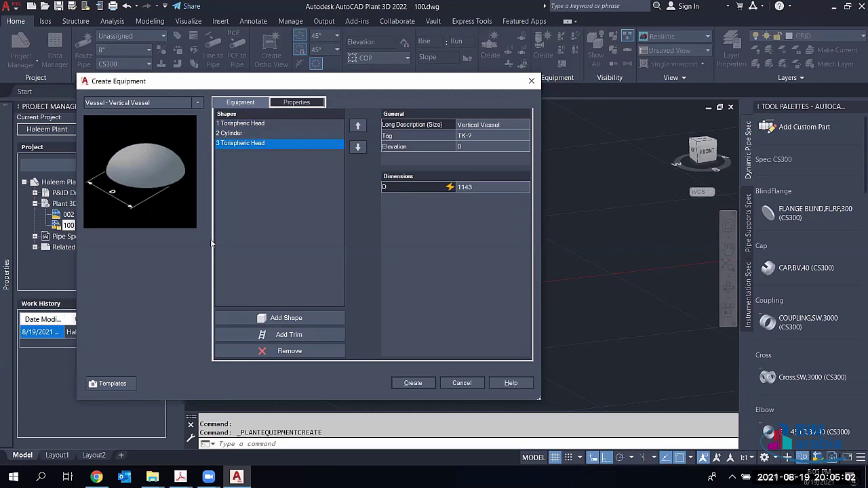
left_click(285, 350)
left_click(285, 351)
left_click(285, 351)
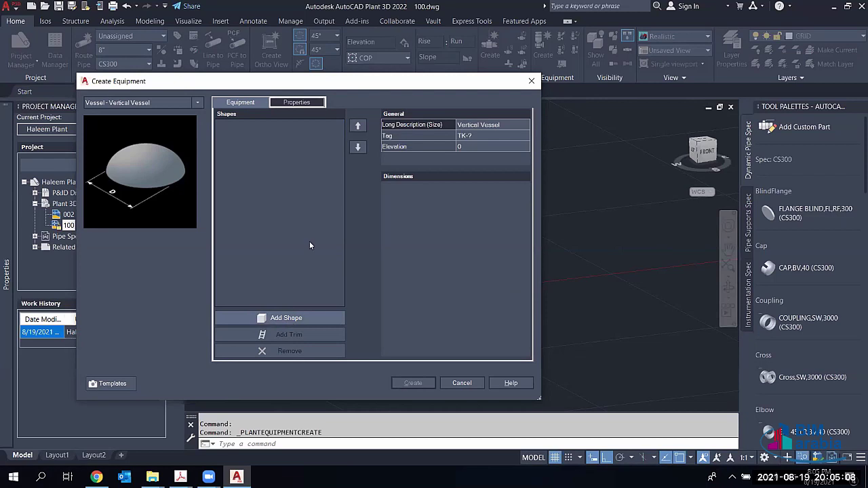
Step: Add a 2:1 Torispherical Head with D 2500, SF 0 and T 20
left_click(286, 318)
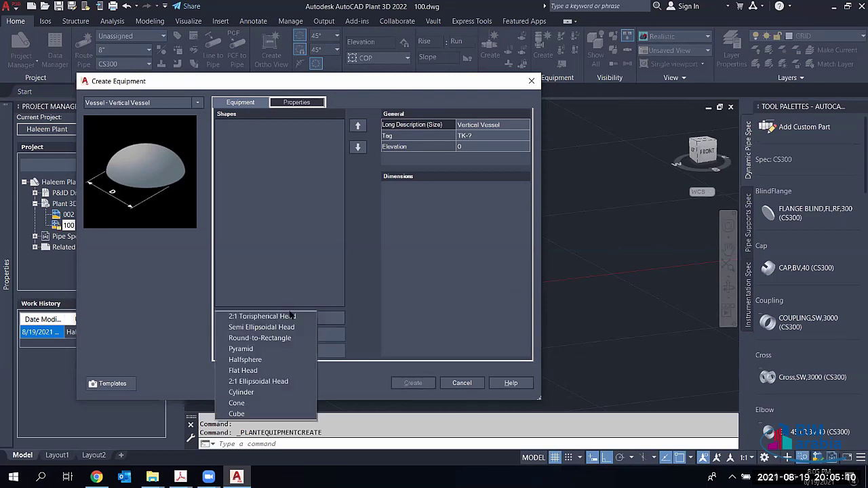
left_click(285, 318)
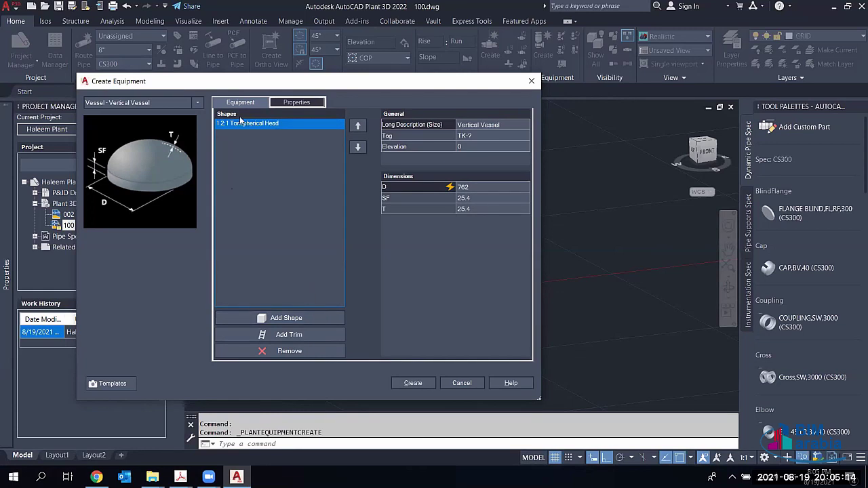
left_click(481, 187)
key("BackSpace")
key("BackSpace")
key("BackSpace")
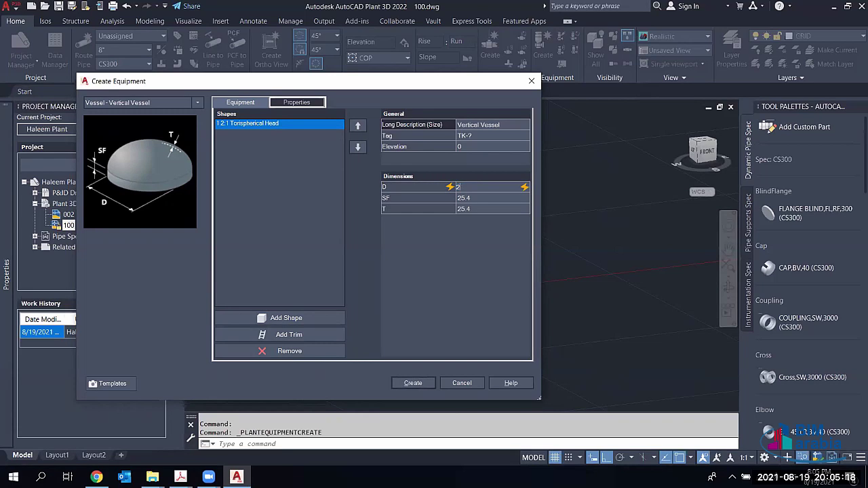
type("2500")
left_click(488, 197)
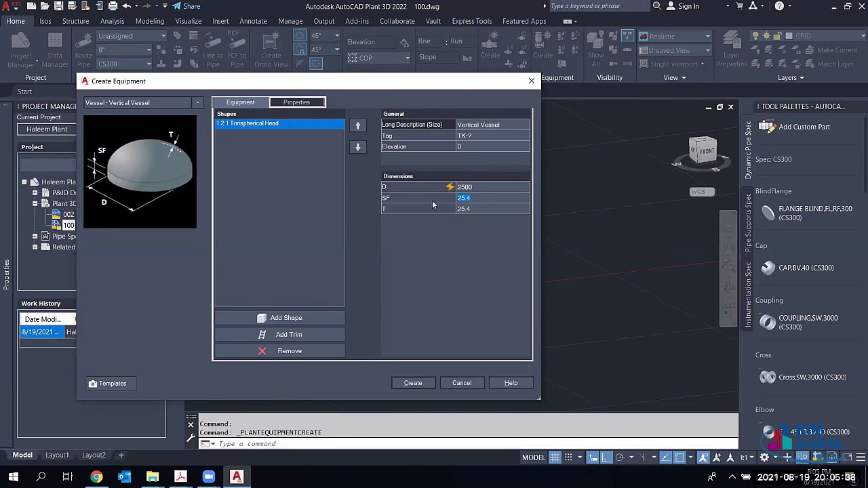
type("0")
left_click(467, 209)
type("20")
key("Return")
left_click(284, 318)
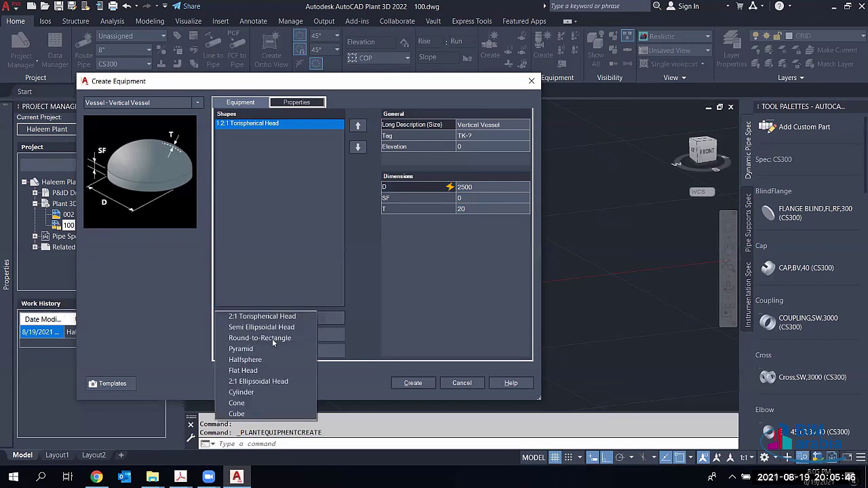
Step: Add a cylinder shell with height H 6000
left_click(249, 393)
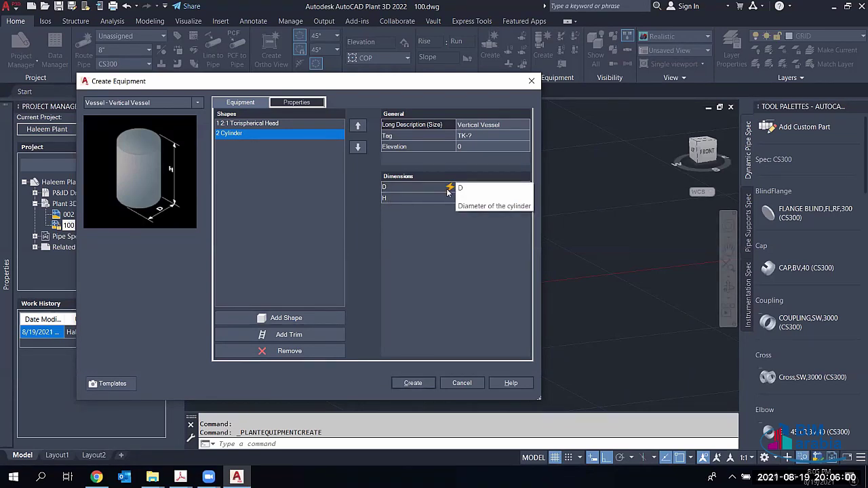
left_click(471, 198)
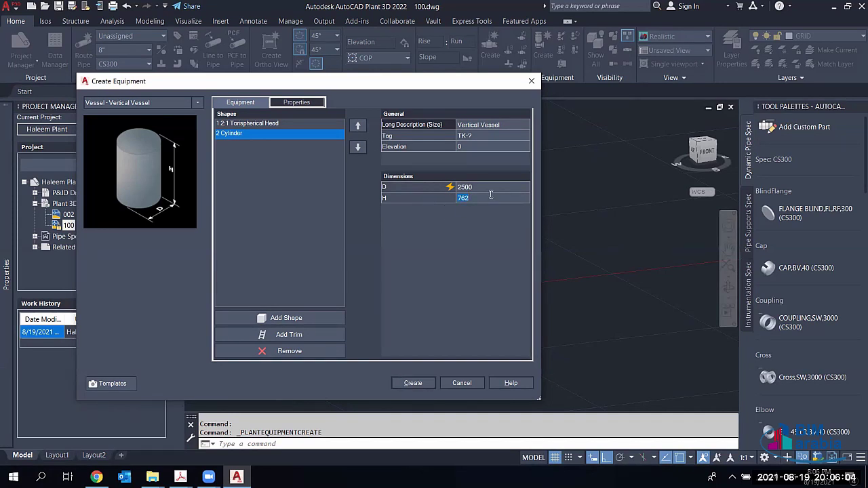
type("6000")
Step: Add a second 2:1 Torispherical Head and enter 2500 in its dimension field
left_click(287, 318)
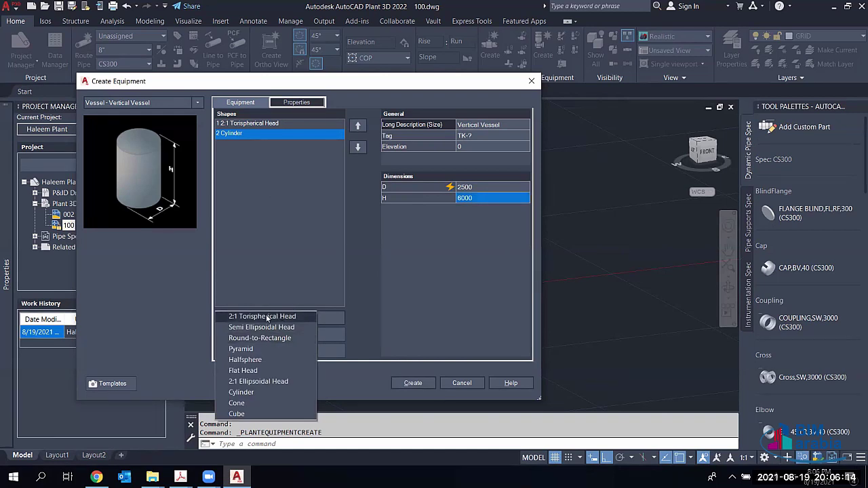
left_click(265, 316)
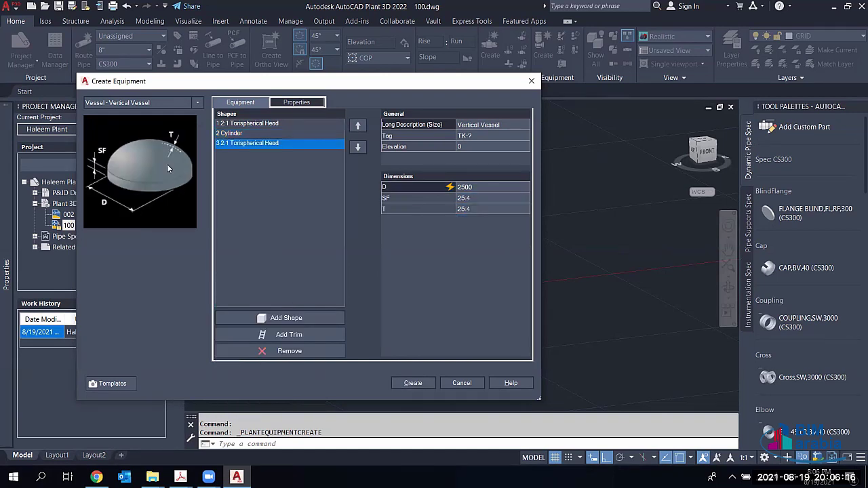
left_click(461, 209)
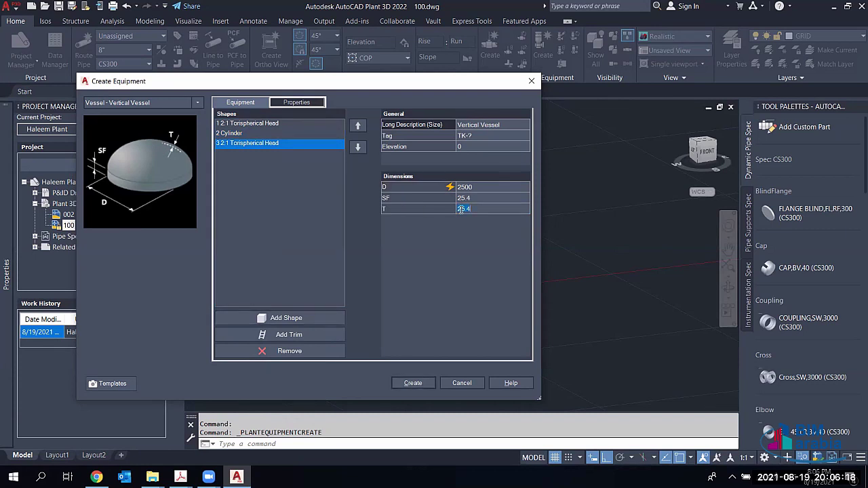
type("250")
type("0")
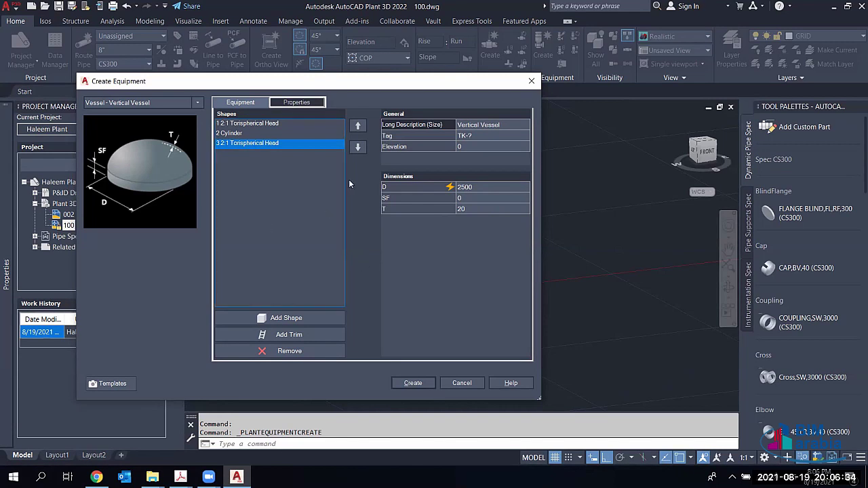
Step: Assign tag V-002 (type V, number 002) after checking the existing V-001 tag
left_click(477, 139)
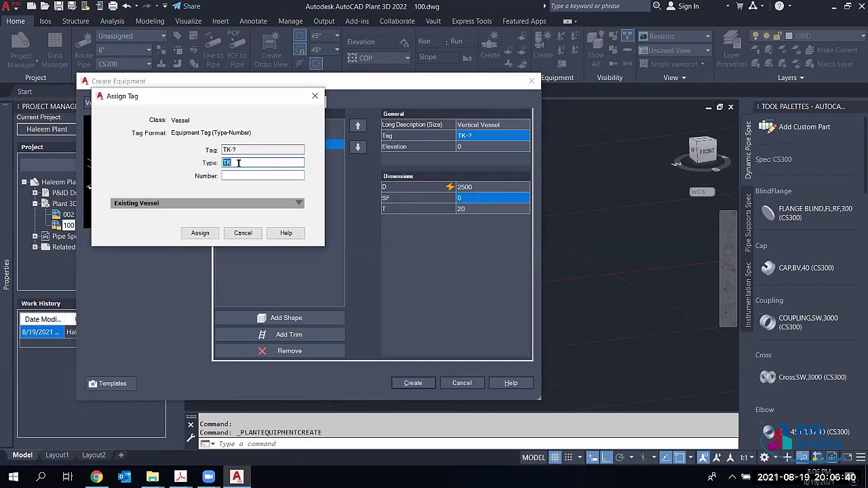
type("v")
key("BackSpace")
type("V")
left_click(231, 176)
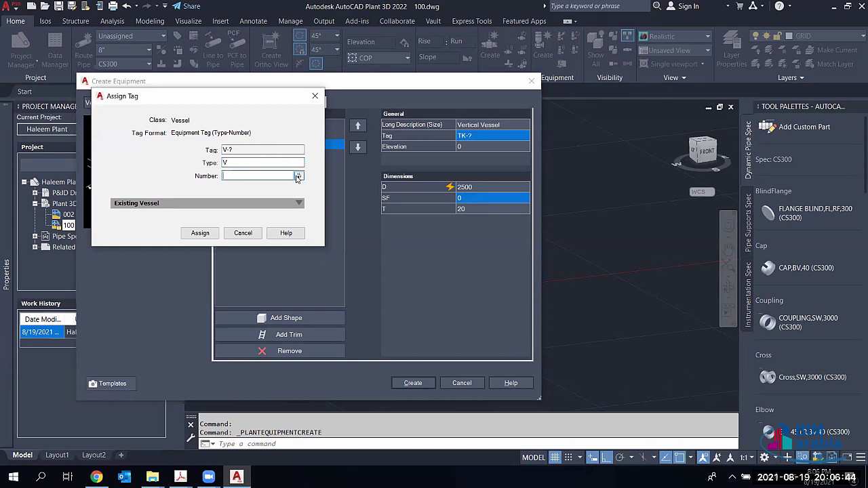
type("002")
left_click(299, 204)
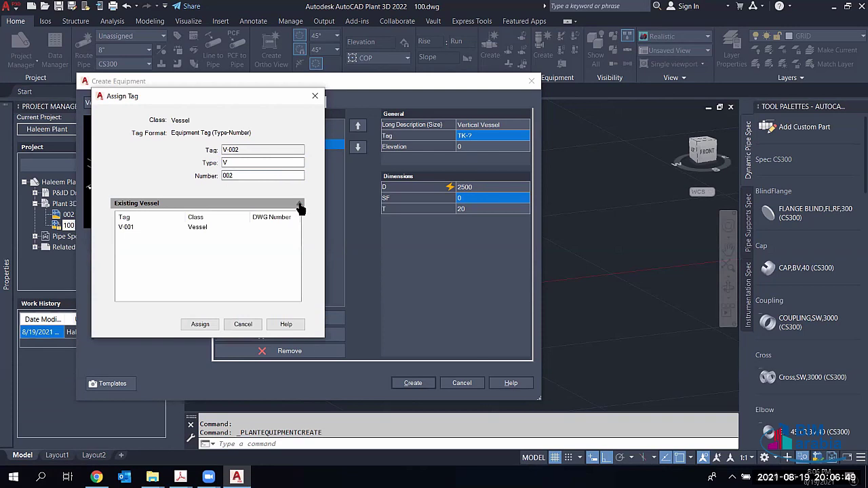
left_click(136, 231)
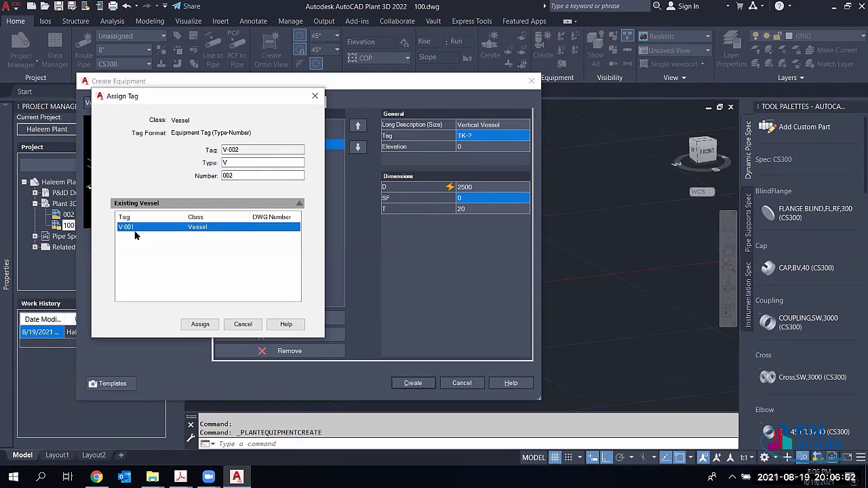
double_click(242, 175)
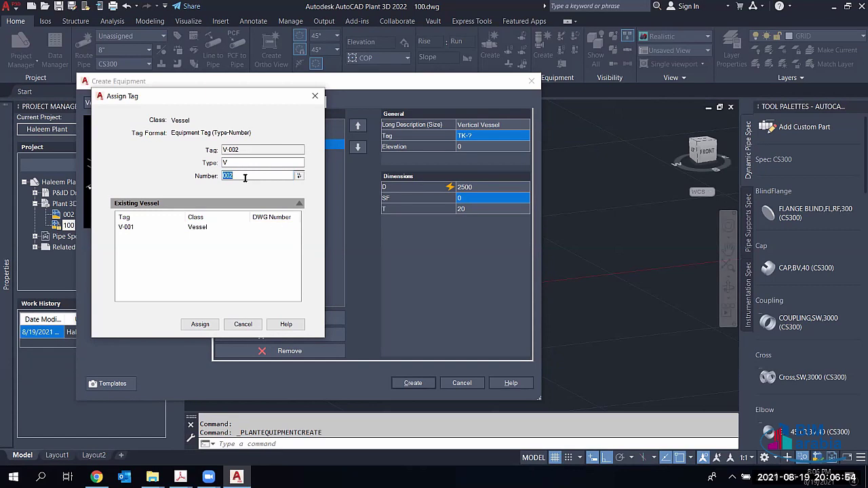
left_click(201, 324)
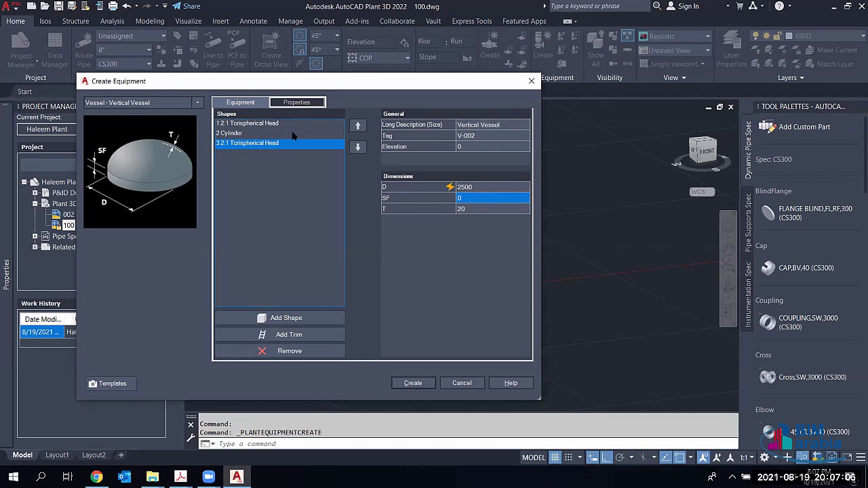
Step: Insert vessel V-002 at a grid point and accept the default rotation
left_click(413, 382)
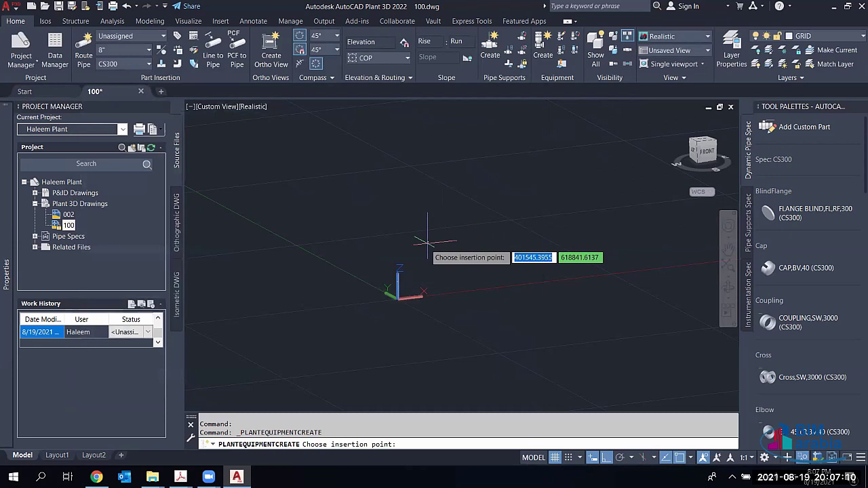
scroll(415, 255, "up", 2)
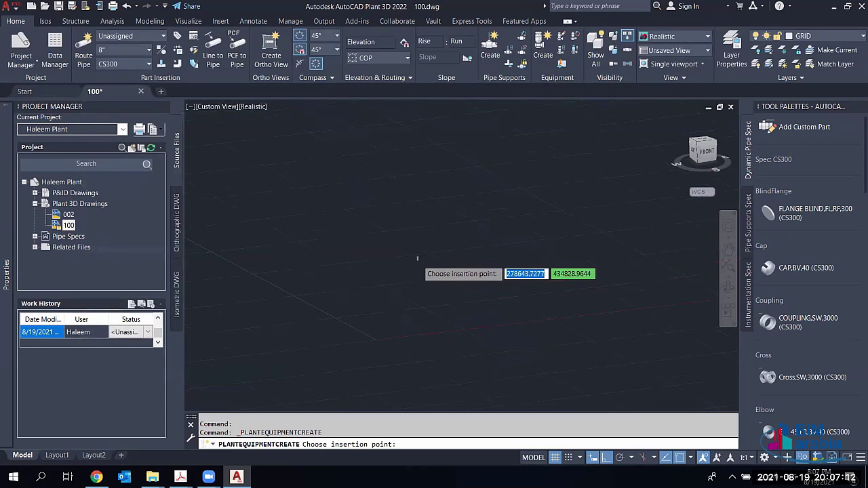
scroll(414, 261, "up", 5)
scroll(410, 280, "down", 4)
left_click(410, 280)
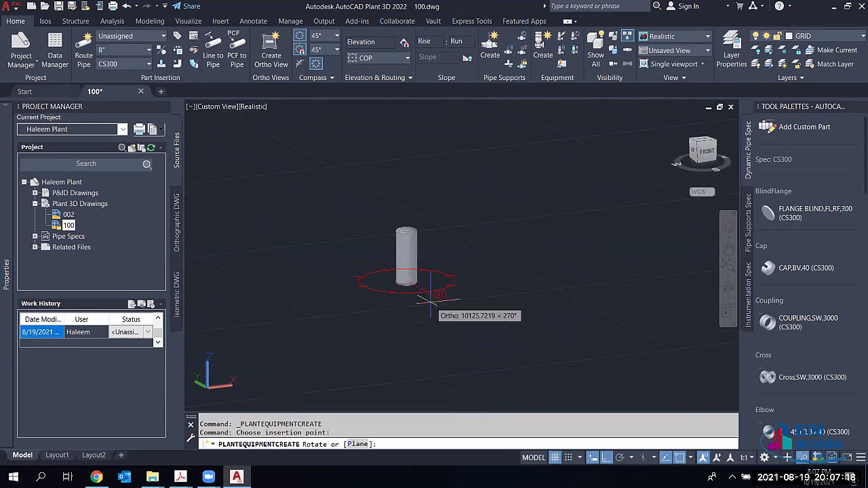
left_click(431, 305)
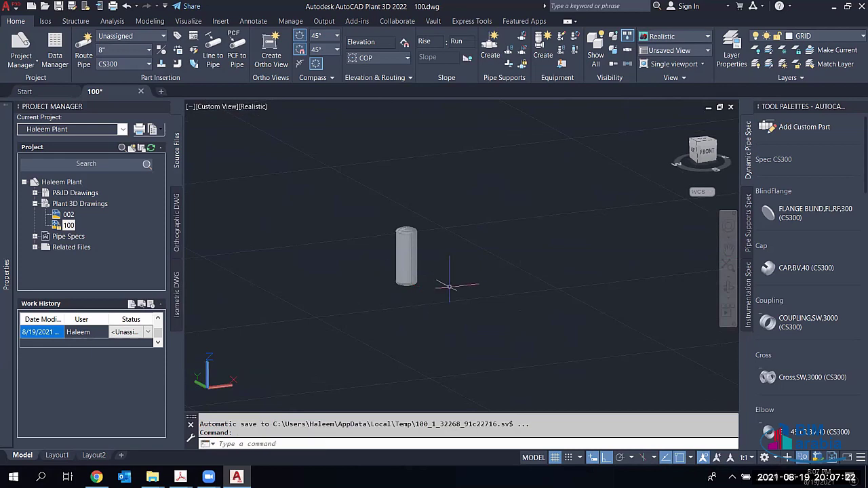
Step: Orbit and zoom around vessel V-002, then select the vessel
middle_click_drag(449, 287, 426, 273, "shift")
scroll(427, 273, "up", 3)
scroll(426, 273, "up", 6)
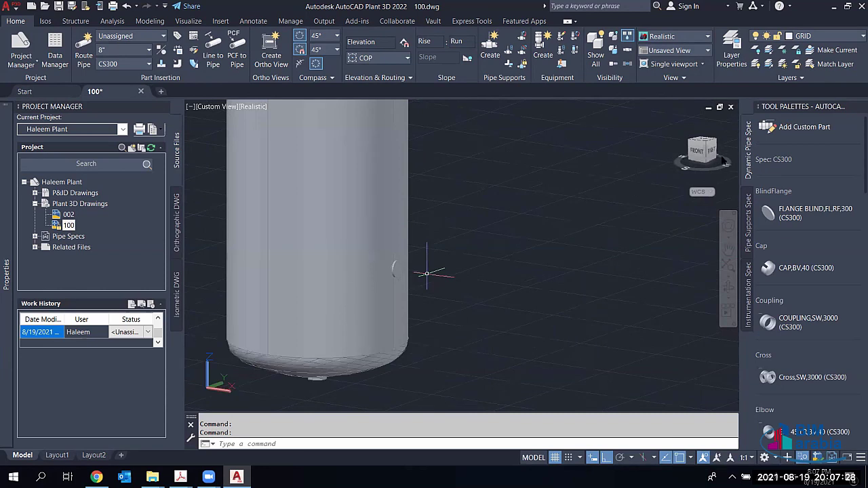
left_click_drag(723, 157, 712, 155)
scroll(379, 276, "down", 5)
scroll(448, 278, "down", 1)
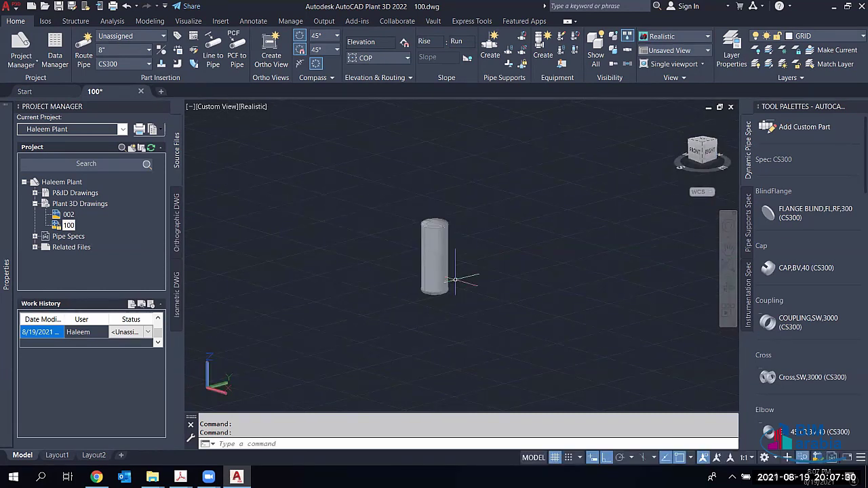
scroll(421, 280, "up", 4)
scroll(422, 281, "up", 4)
scroll(419, 274, "down", 1)
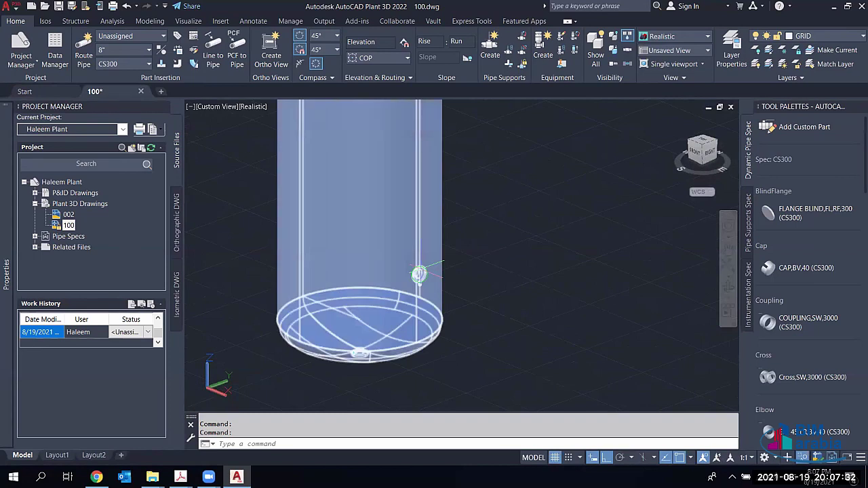
scroll(419, 274, "down", 5)
scroll(426, 207, "up", 3)
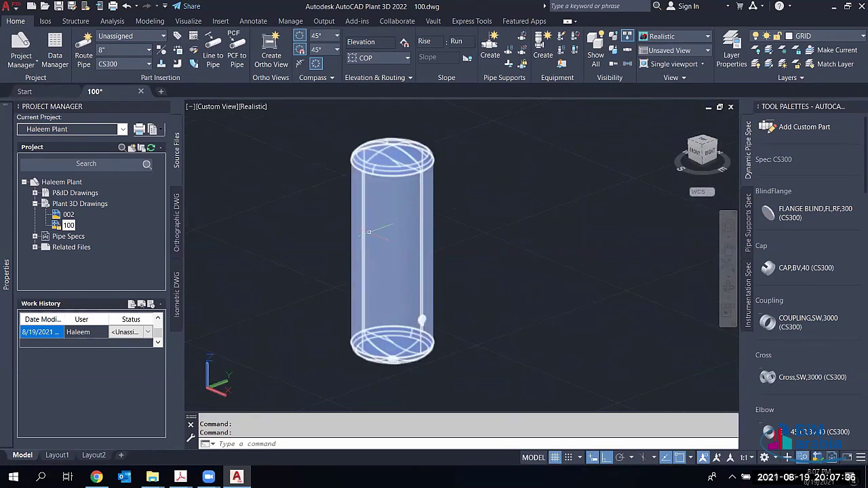
scroll(387, 245, "up", 2)
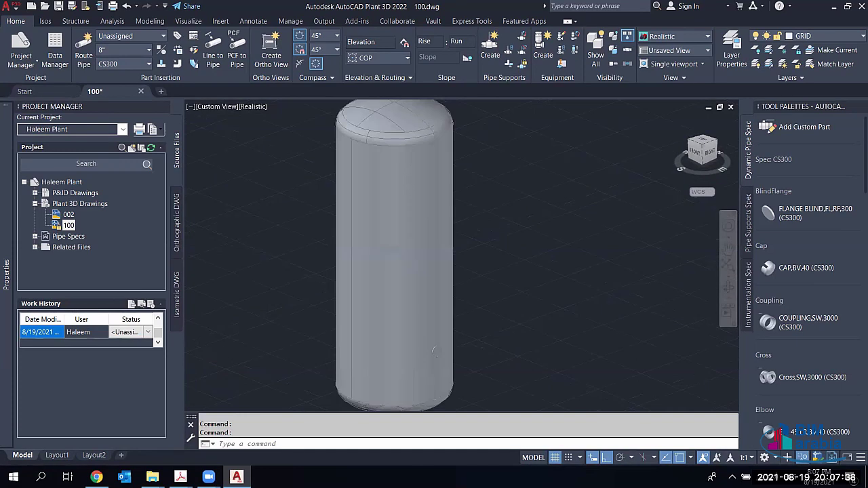
scroll(387, 245, "up", 2)
scroll(400, 252, "down", 2)
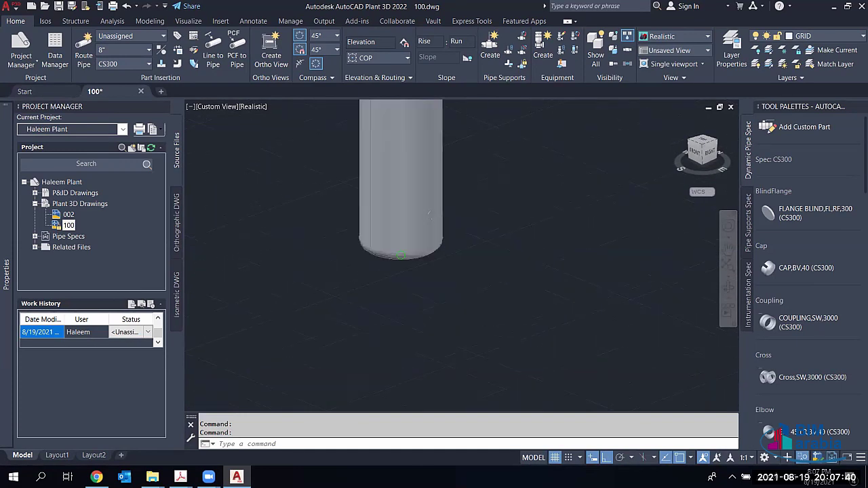
scroll(400, 256, "up", 1)
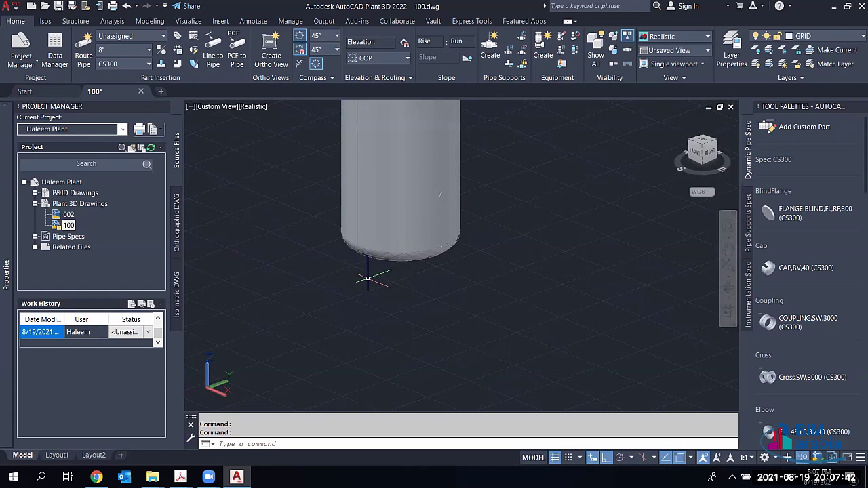
scroll(397, 253, "down", 1)
left_click(418, 221)
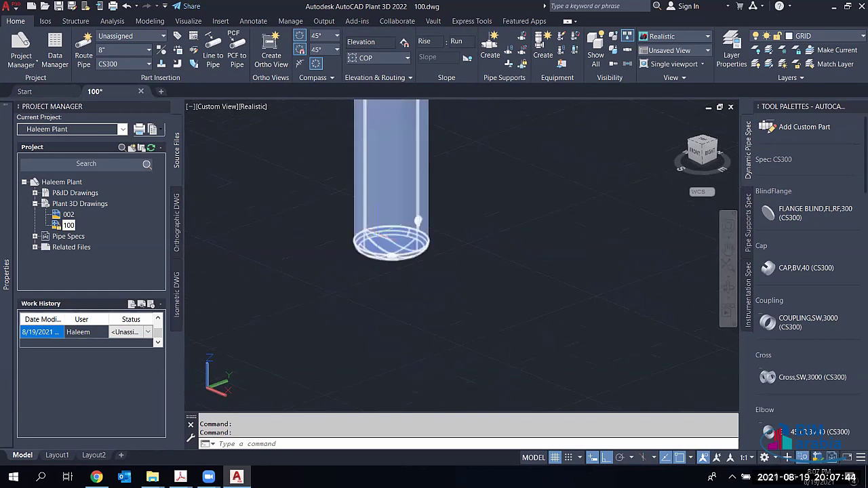
scroll(443, 205, "up", 1)
Step: Open Modify Equipment for vessel V-002 from its context menu
right_click(442, 205)
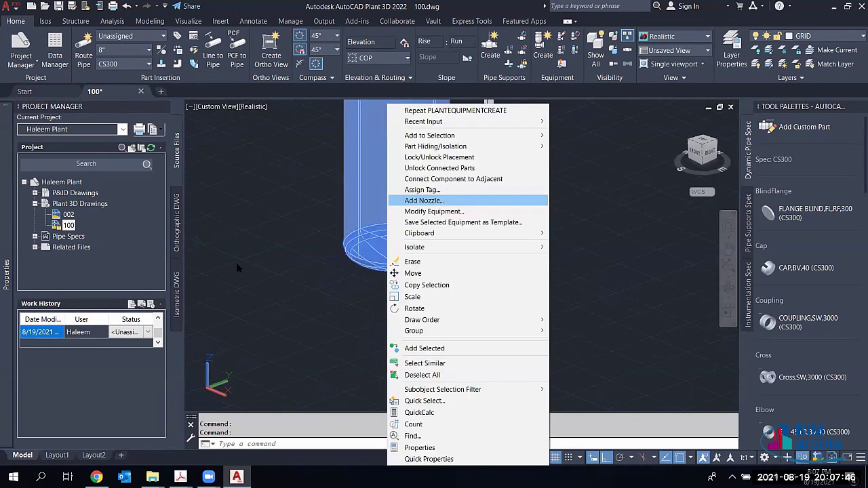
key("Down")
key("Return")
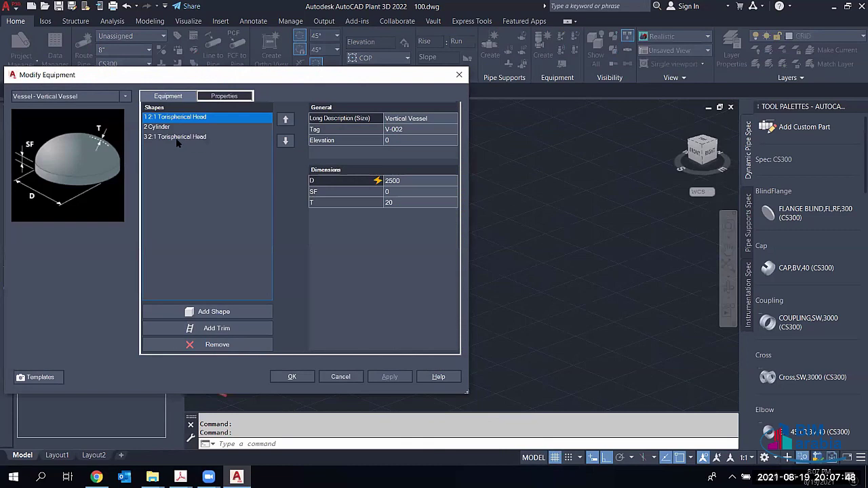
Step: Review the heads' and cylinder's dimensions, leaving the third torispherical head selected
left_click(199, 138)
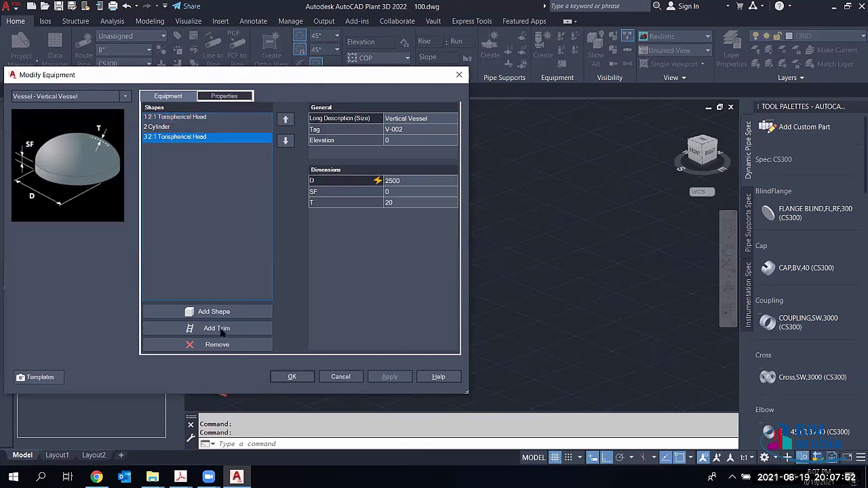
left_click(170, 128)
left_click(170, 139)
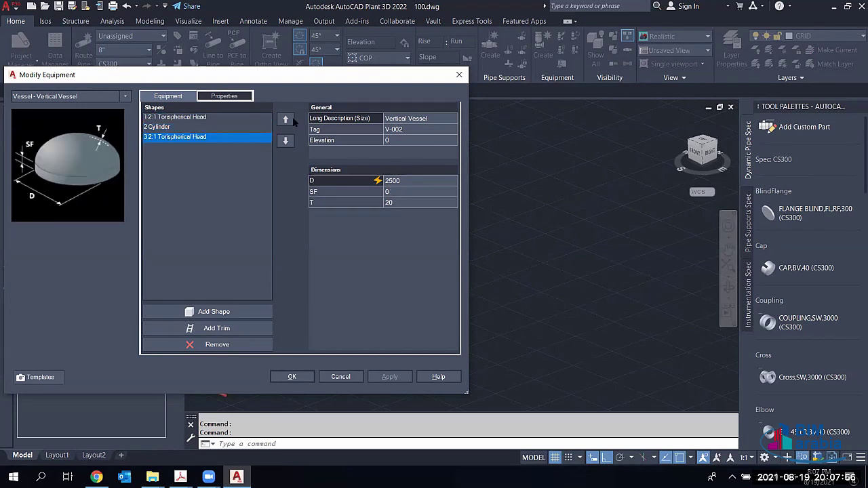
left_click(166, 127)
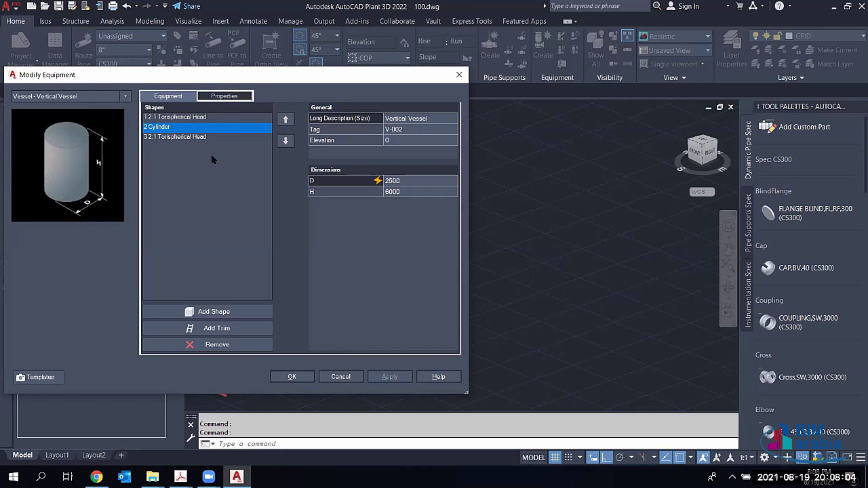
left_click(189, 119)
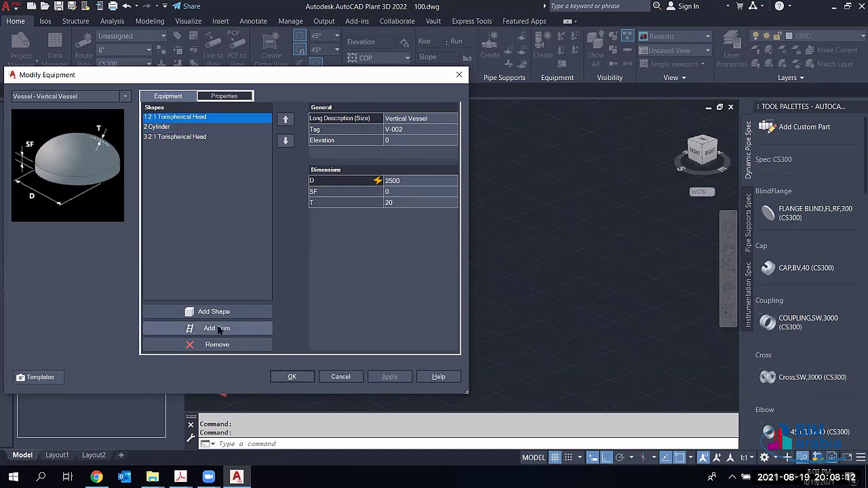
left_click(188, 137)
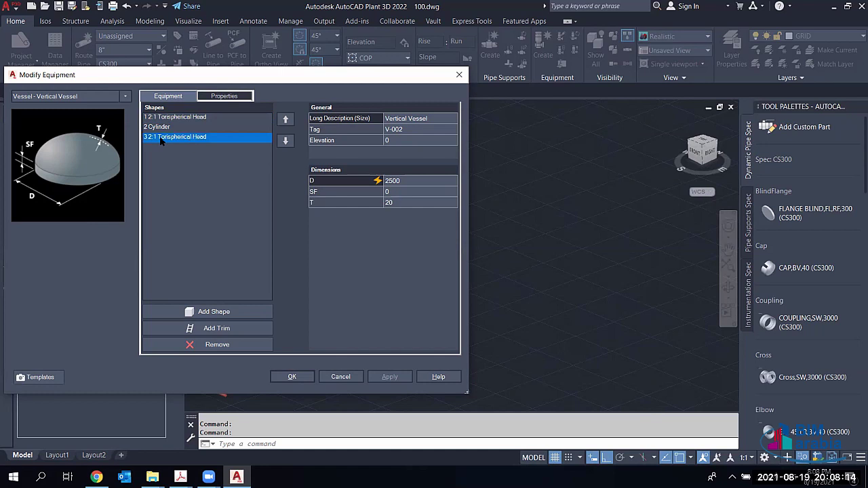
Step: Add a Skirt trim to V-002 and set its type to With Base Ring
left_click(216, 328)
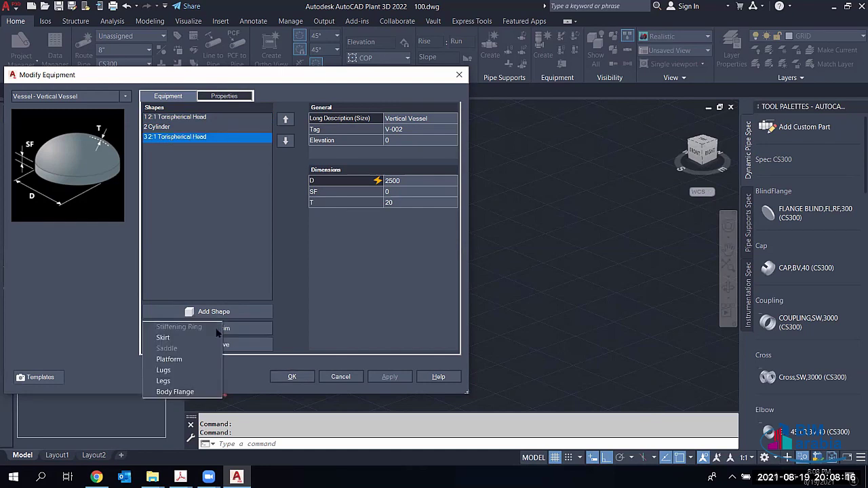
left_click(165, 338)
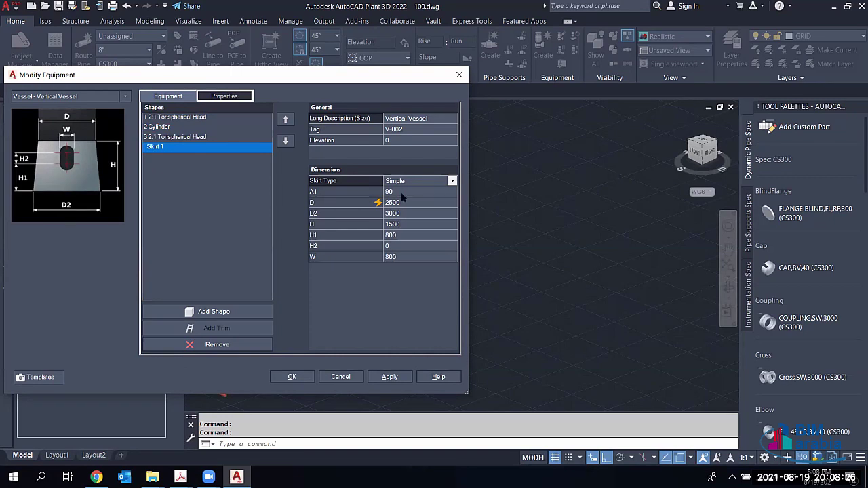
left_click(452, 181)
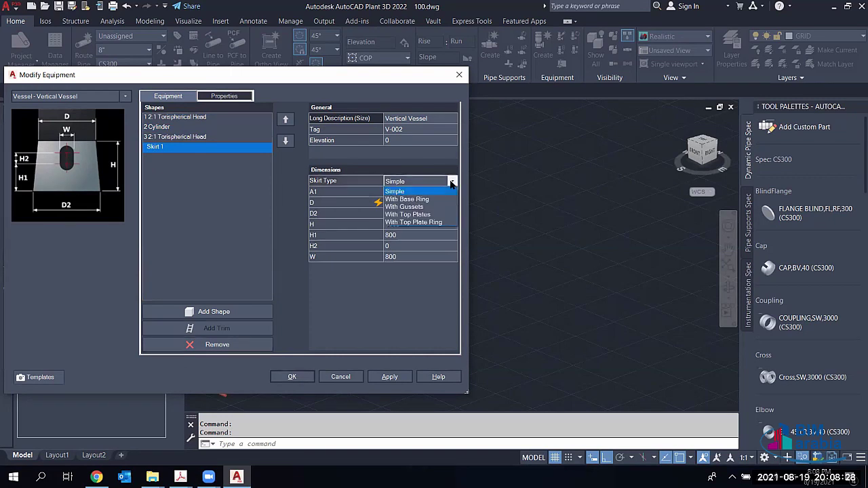
left_click(407, 199)
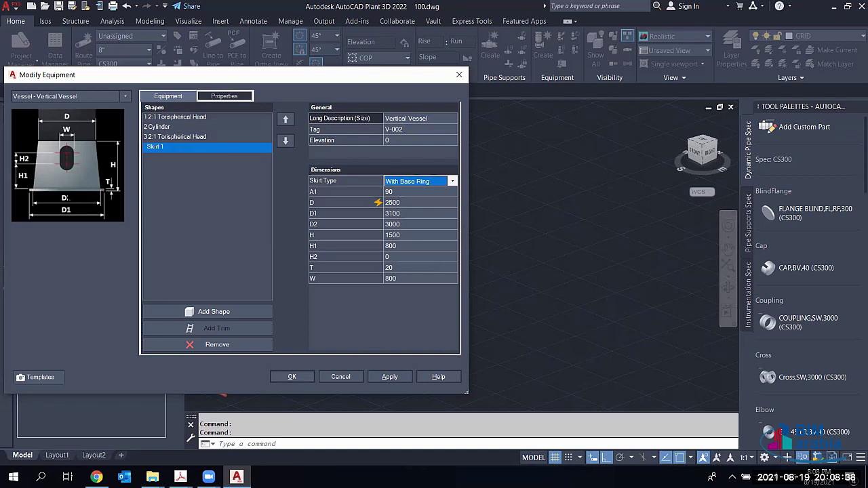
Step: Switch the skirt type through With Gussets to With Top Plates
key("Down")
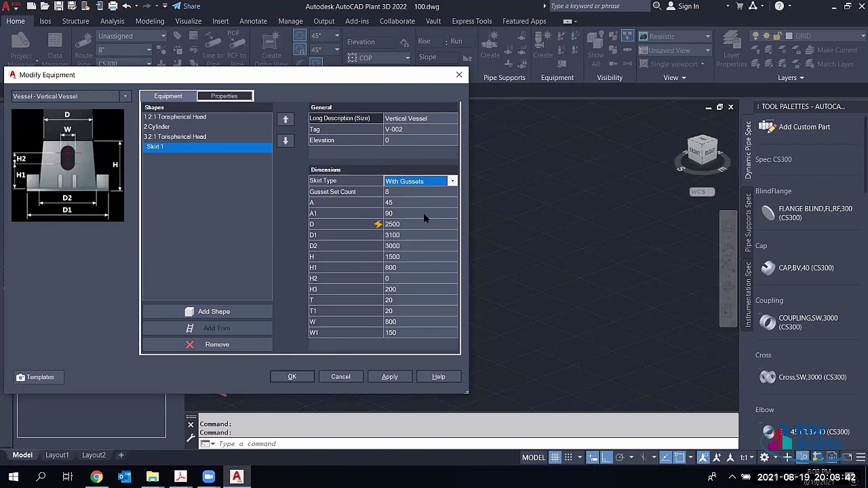
key("alt+Down")
key("Down")
key("Return")
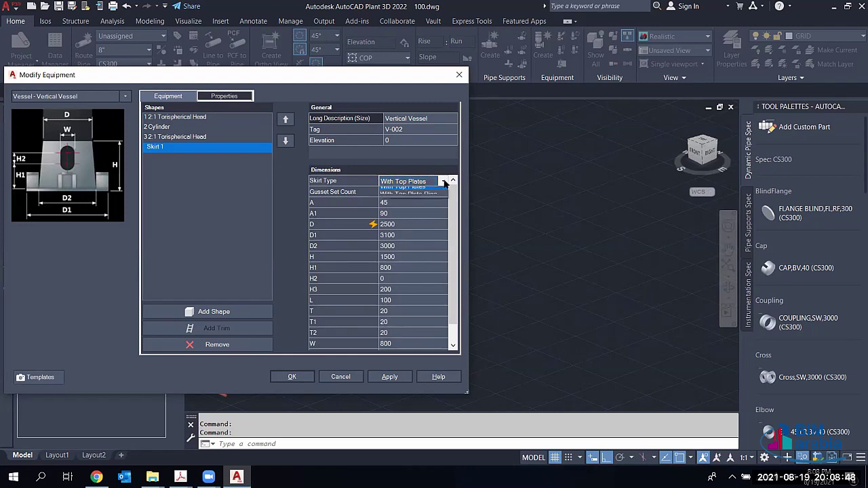
left_click(443, 182)
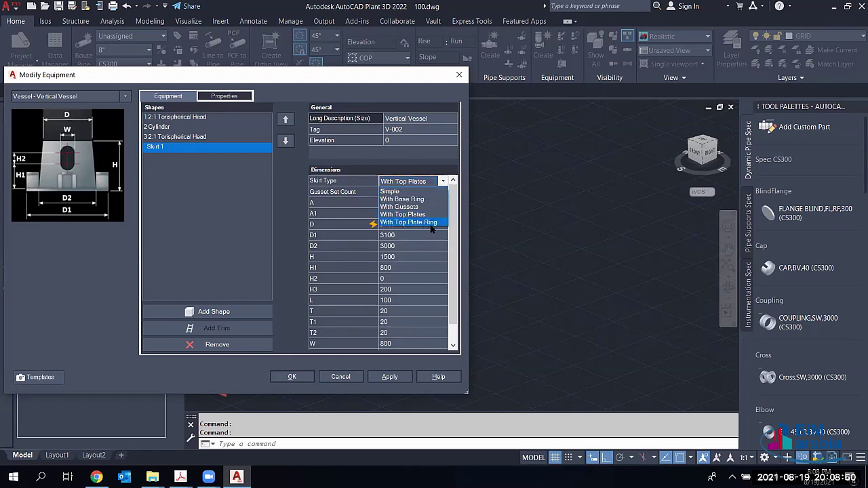
Step: Change Skirt 1 to With Top Plate Ring and begin editing Gusset Set Count and A
left_click(430, 224)
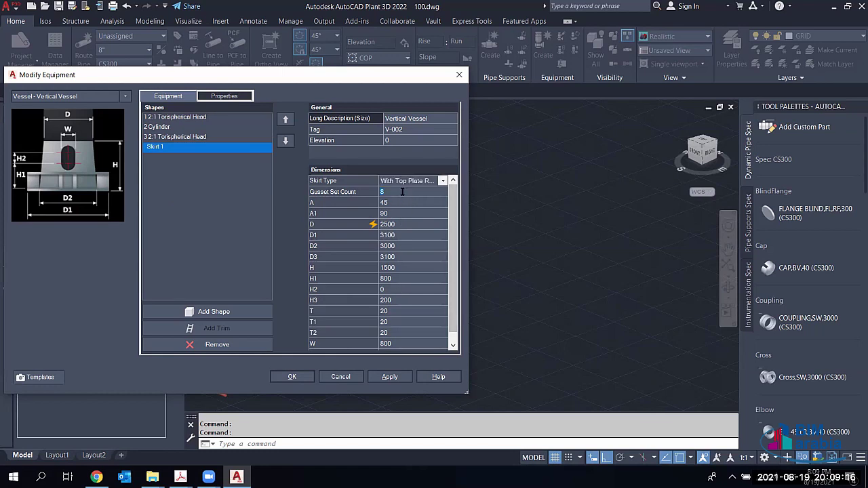
left_click(326, 193)
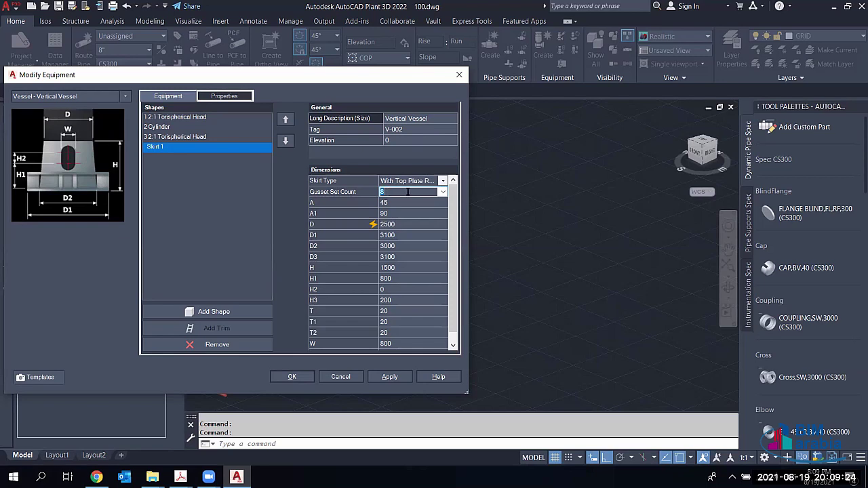
left_click(390, 202)
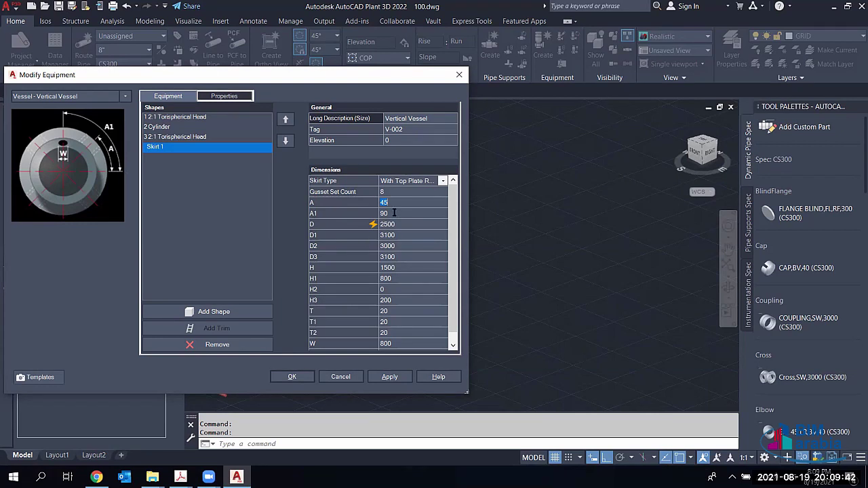
Step: Set skirt angle A to 0 and bottom diameters D1 and D2 to 2500
type("0")
key("Tab")
left_click(399, 224)
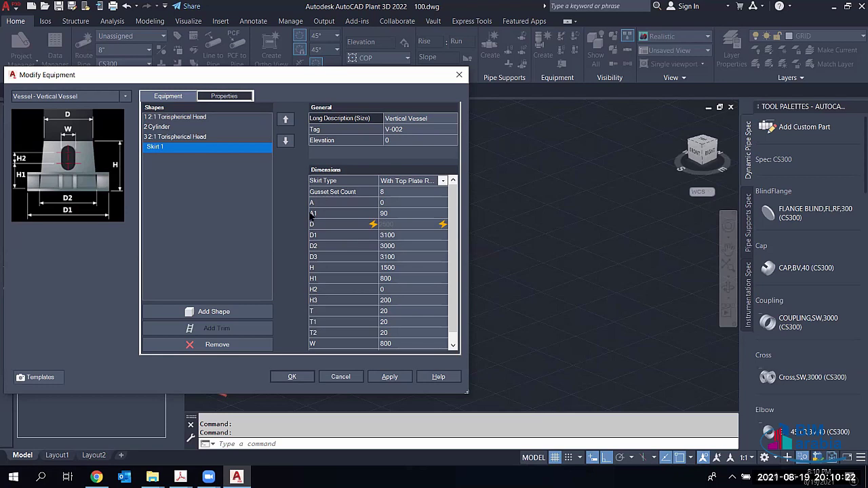
left_click(395, 236)
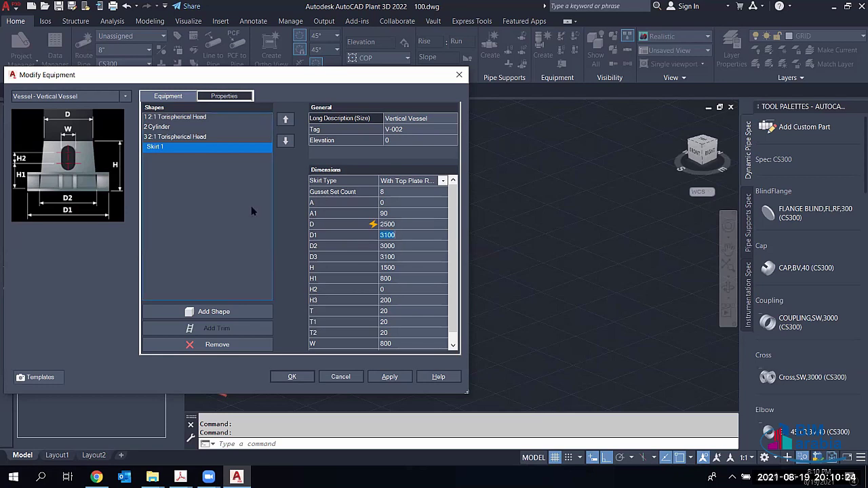
type("2")
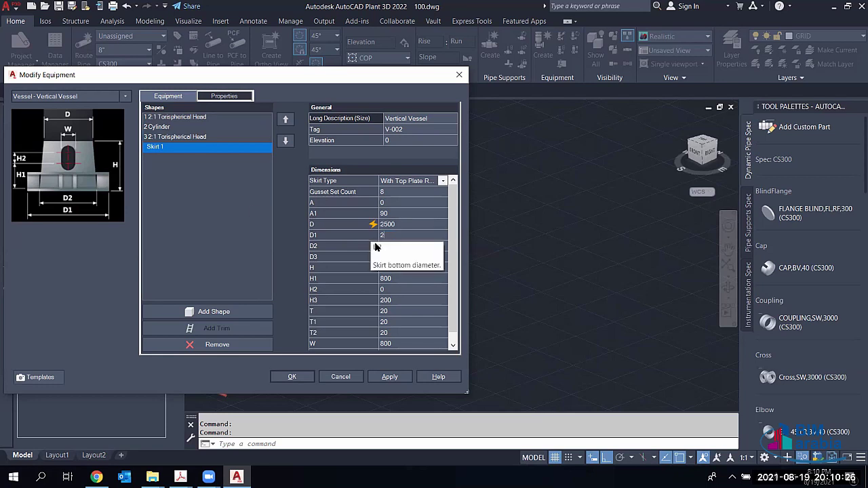
type("500")
key("Return")
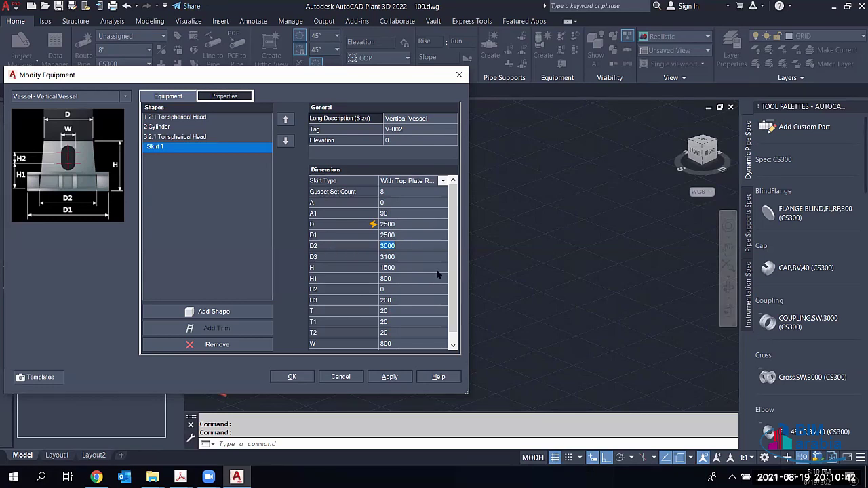
type("2500")
left_click(388, 258)
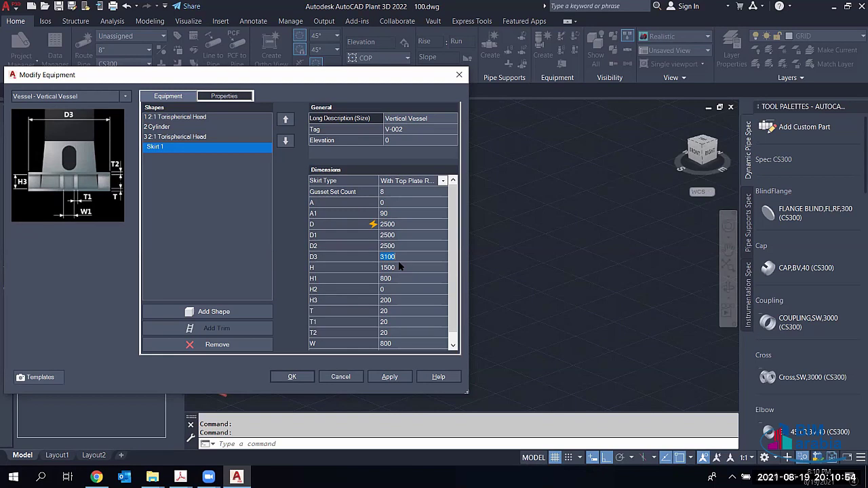
Step: Set skirt D3 to 2800, H2 to 100 and H3 to 150
type("2")
type("2800")
left_click(392, 267)
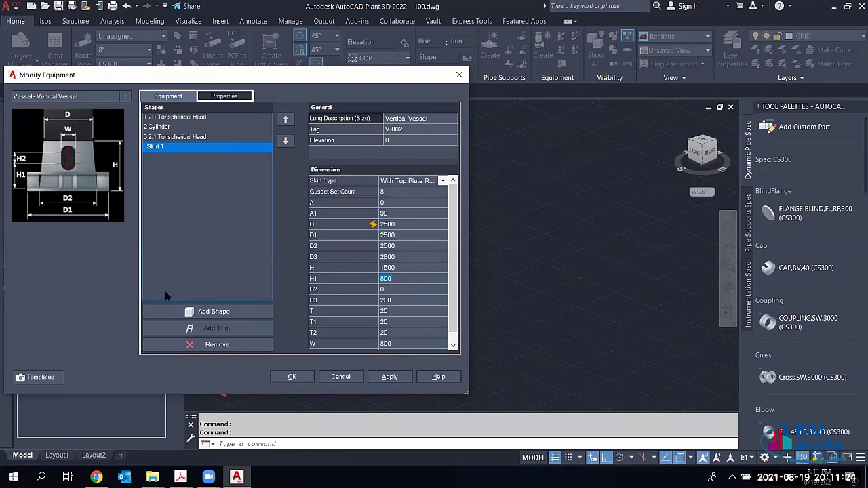
left_click(390, 289)
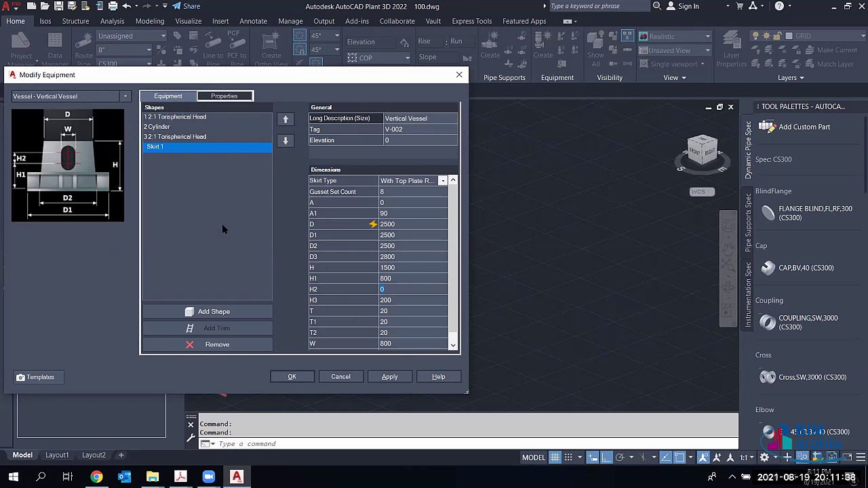
left_click(404, 290)
type("100")
left_click(402, 300)
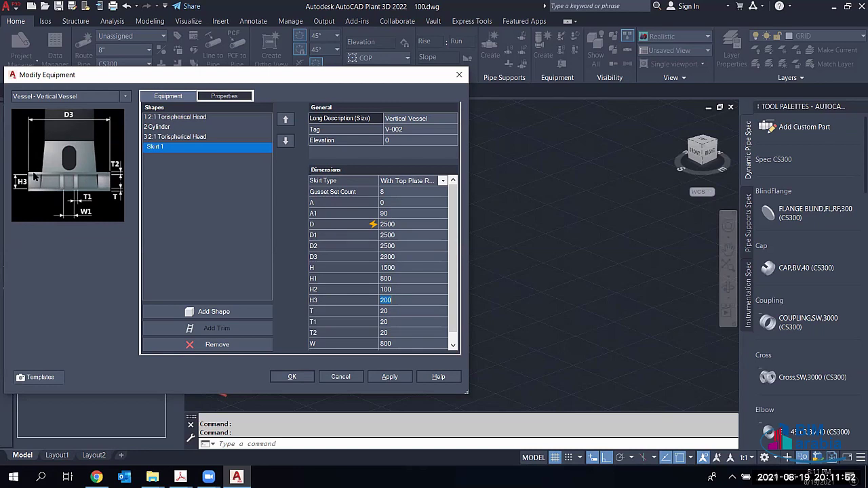
type("100")
left_click(400, 300)
type("150")
left_click(398, 311)
left_click(394, 321)
Step: Change the skirt opening width W to 500 in the Dimensions grid
scroll(420, 299, "down", 1)
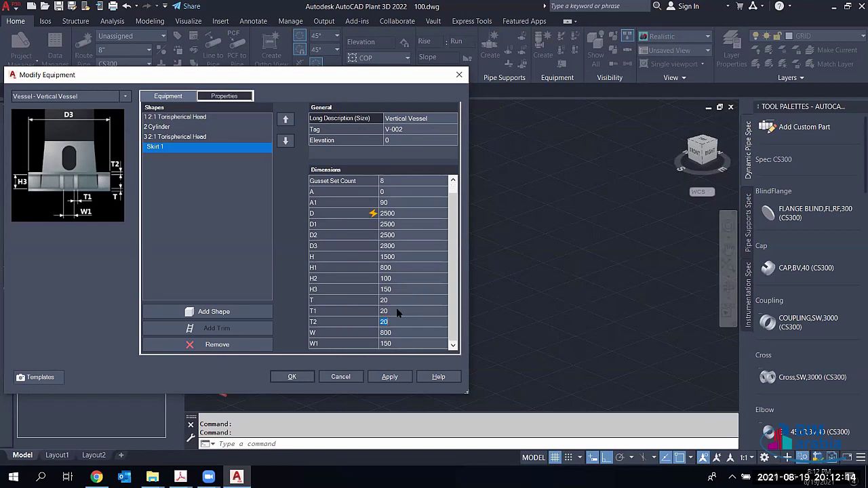
left_click(409, 332)
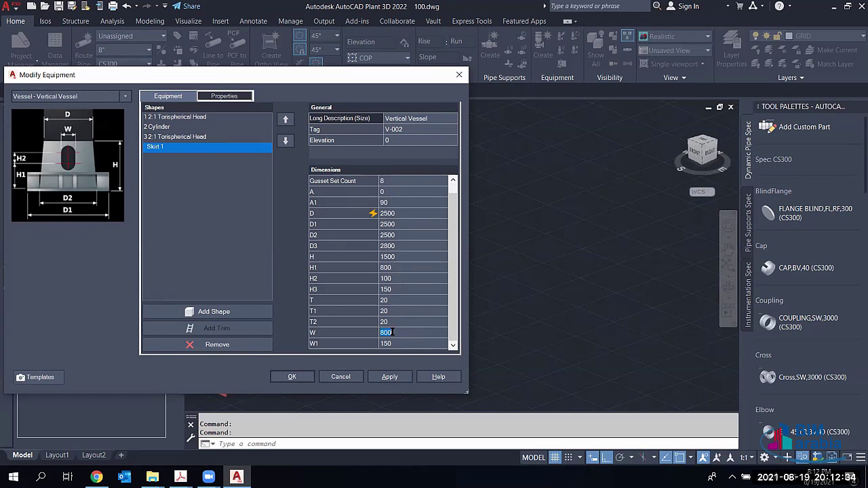
type("5")
left_click(415, 345)
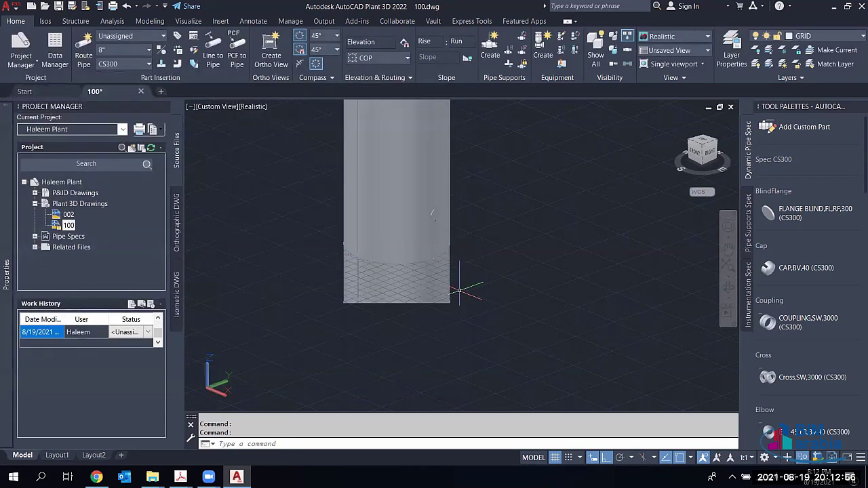
Step: Zoom and orbit around the reshaped vessel V-002 to inspect its skirt
scroll(459, 290, "up", 5)
scroll(382, 223, "down", 5)
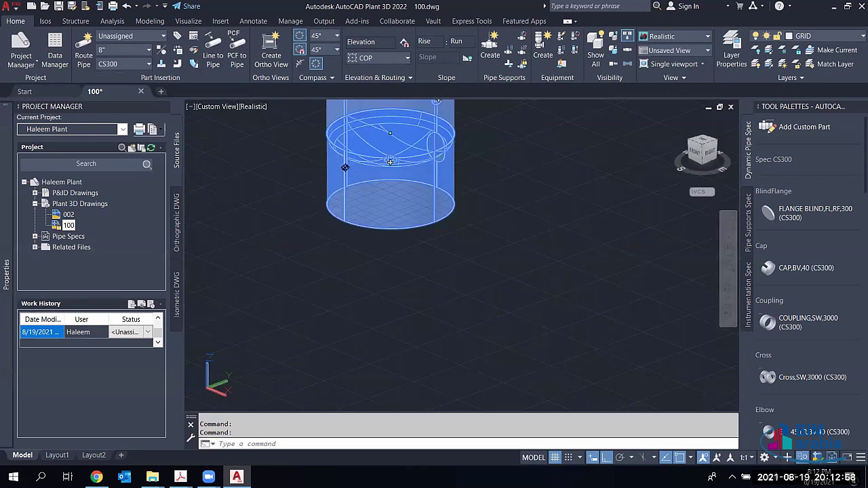
key("Escape")
middle_click_drag(368, 200, 230, 204, "shift")
scroll(407, 180, "up", 3)
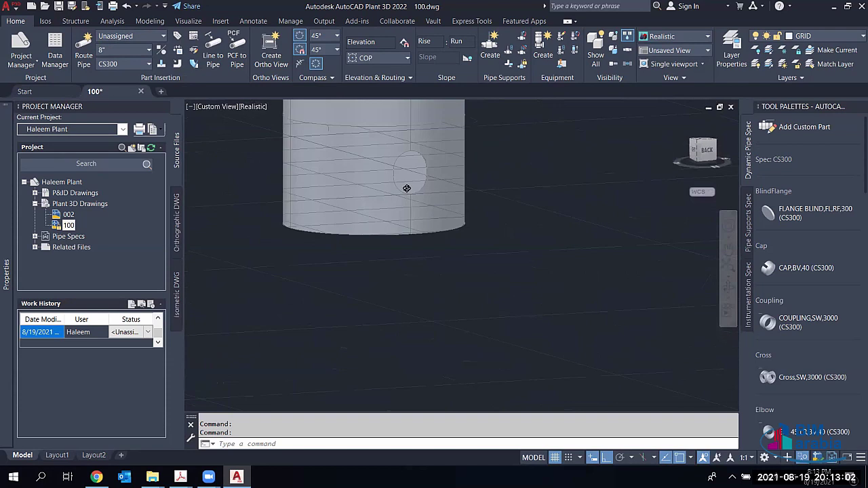
scroll(407, 183, "down", 6)
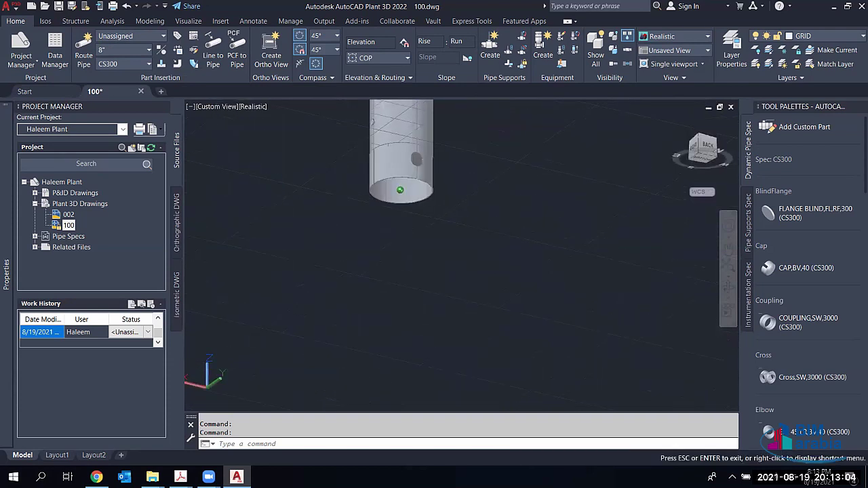
scroll(411, 222, "down", 4)
middle_click_drag(411, 223, 429, 258, "shift")
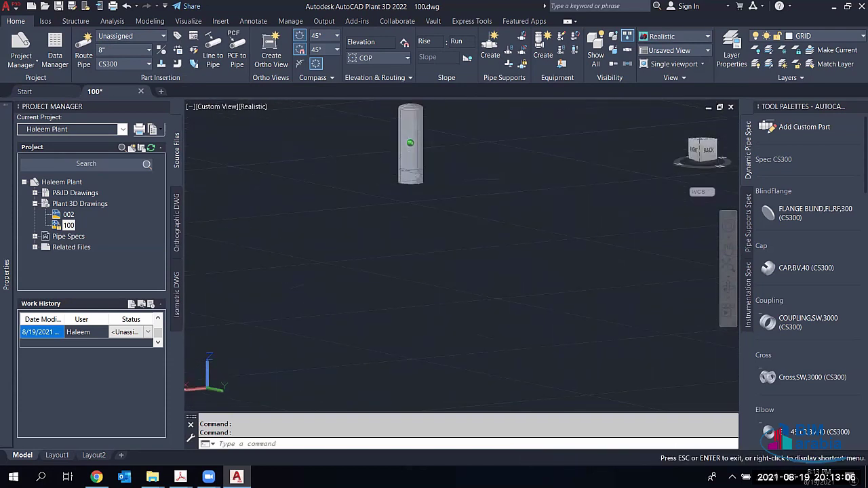
key("Escape")
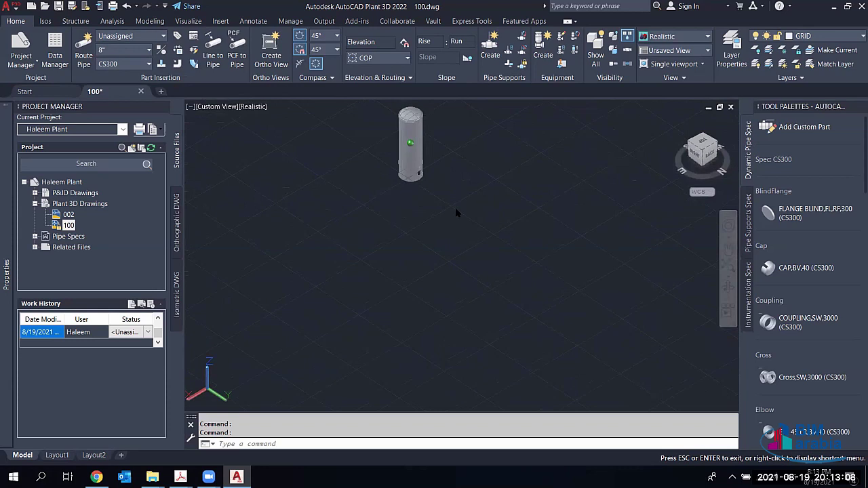
Step: Reopen Modify Equipment for V-002 and select the skirt's A value
left_click(410, 146)
right_click(408, 152)
key("Return")
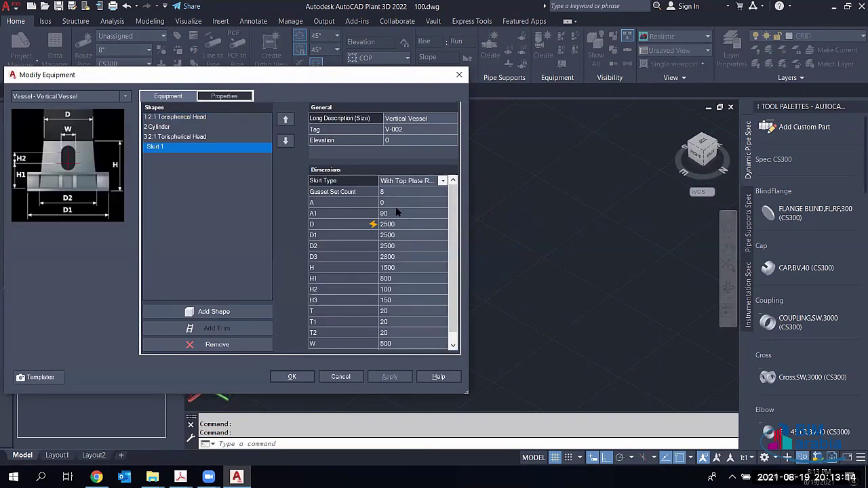
left_click(397, 202)
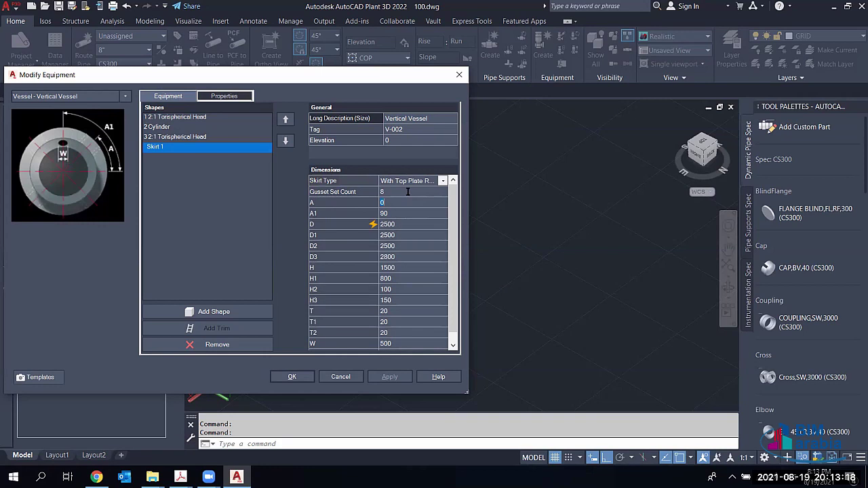
Step: Apply the skirt edits, returning Skirt 1 to With Top Plates with L 100
key("shift+Tab")
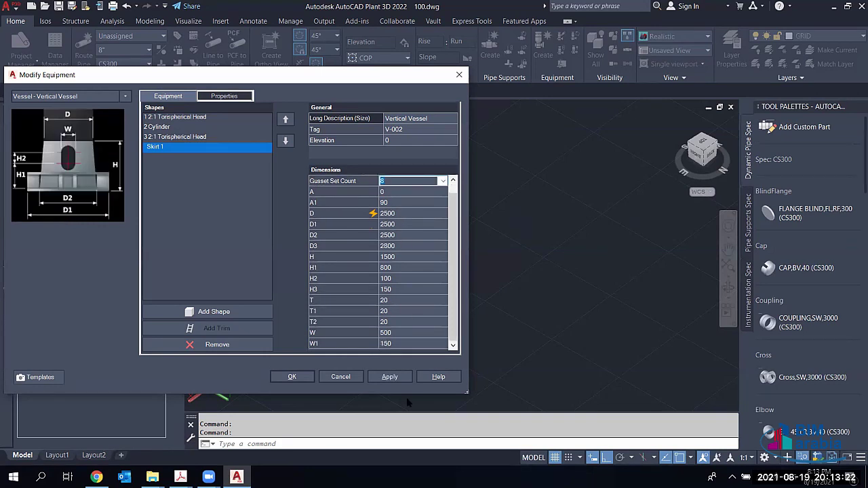
left_click(396, 378)
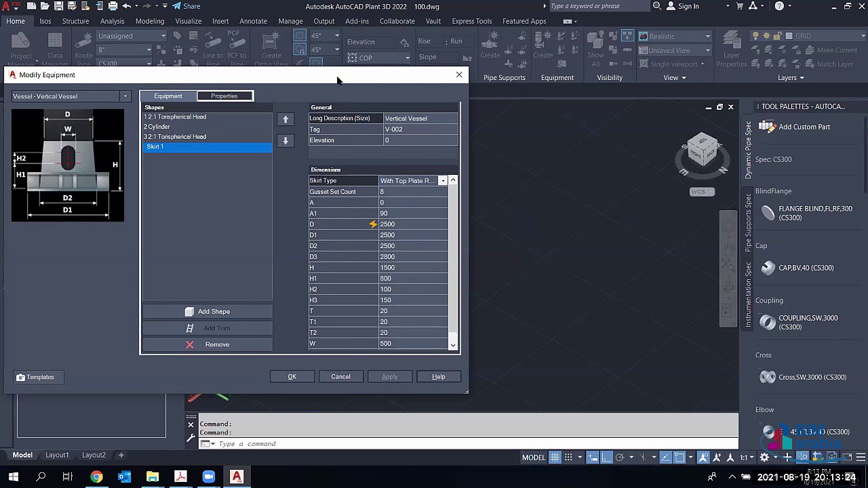
left_click_drag(337, 80, 839, 101)
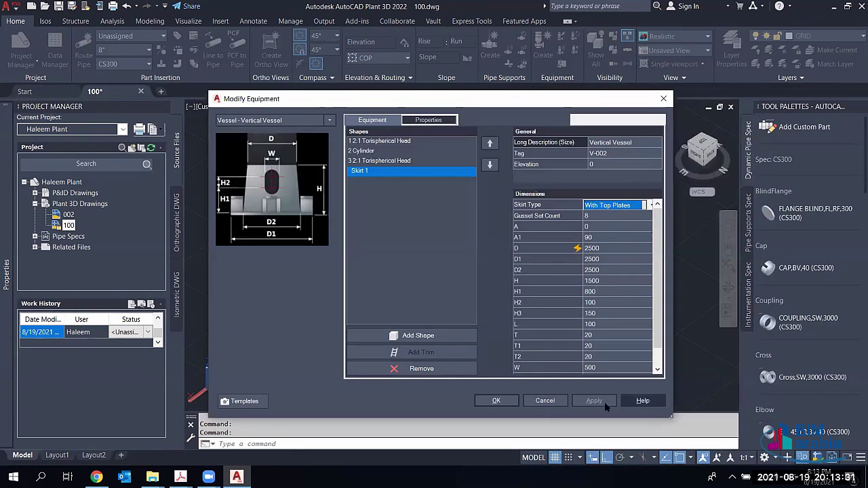
left_click(591, 302)
left_click(583, 400)
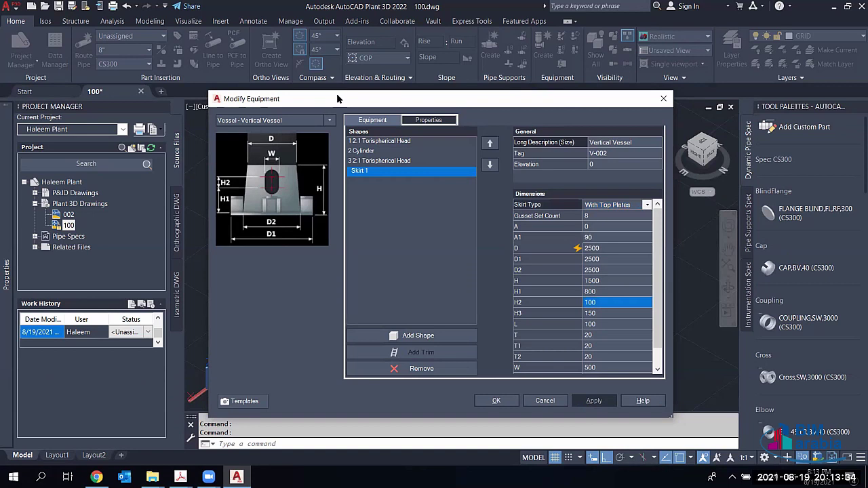
left_click(422, 177)
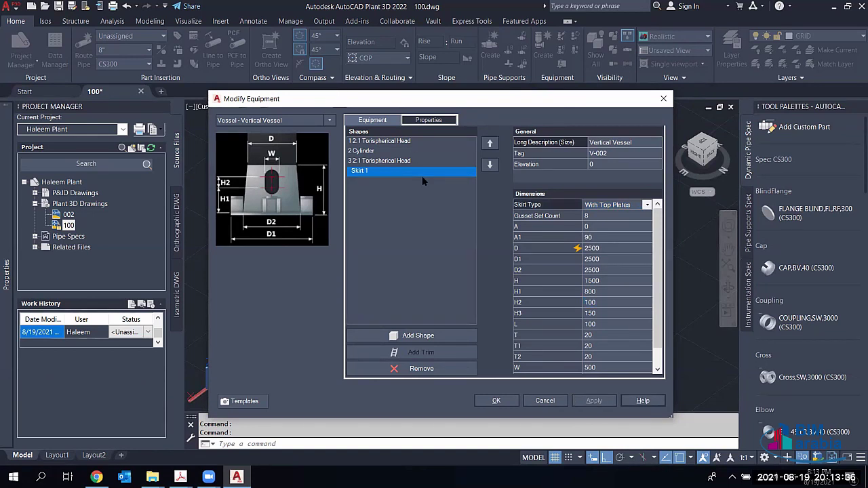
left_click_drag(307, 101, 553, 95)
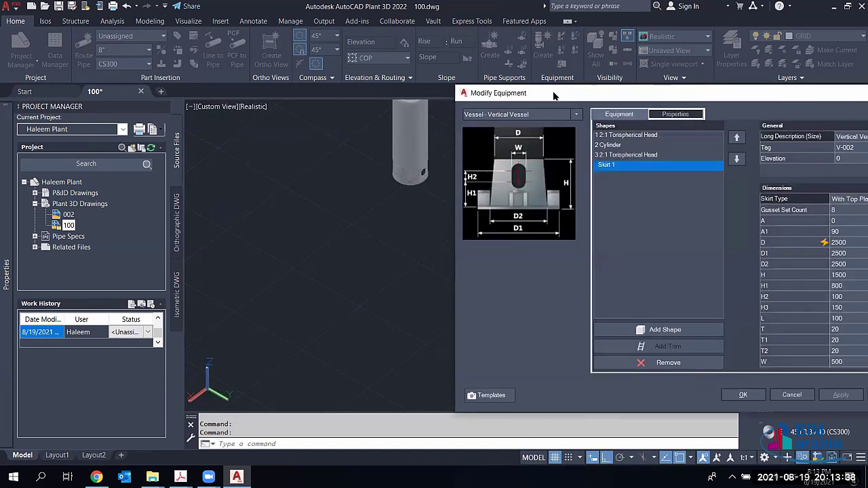
left_click_drag(553, 95, 276, 45)
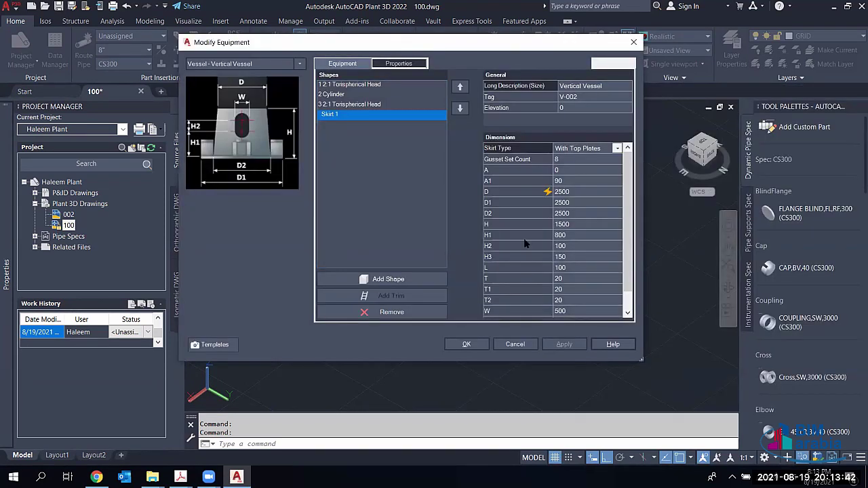
Step: Set Skirt 1 to With Top Plate Ring with D1 2800, then confirm with OK
left_click(617, 147)
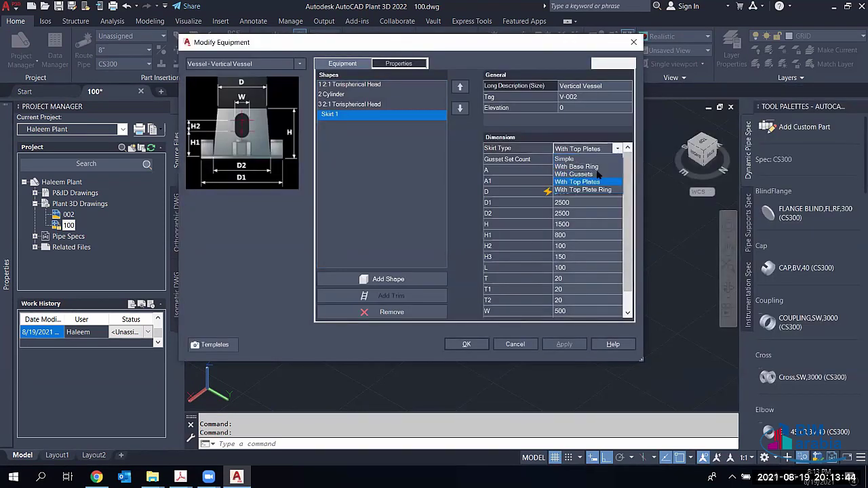
left_click(584, 192)
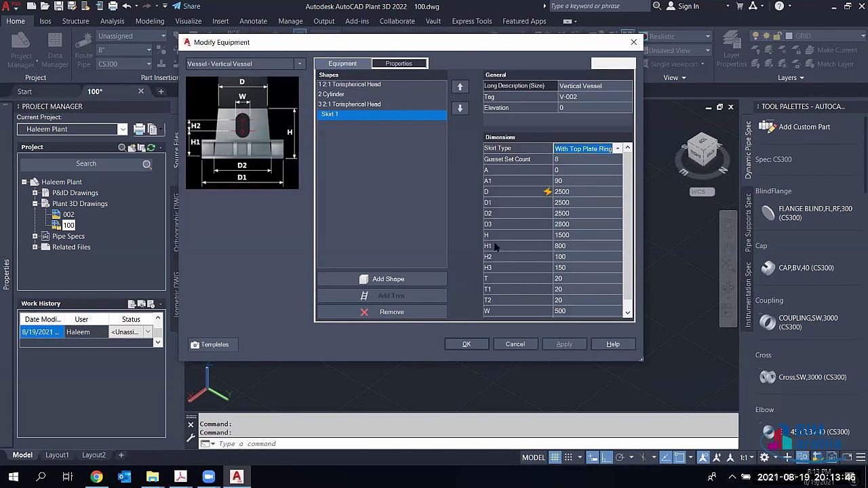
left_click(568, 203)
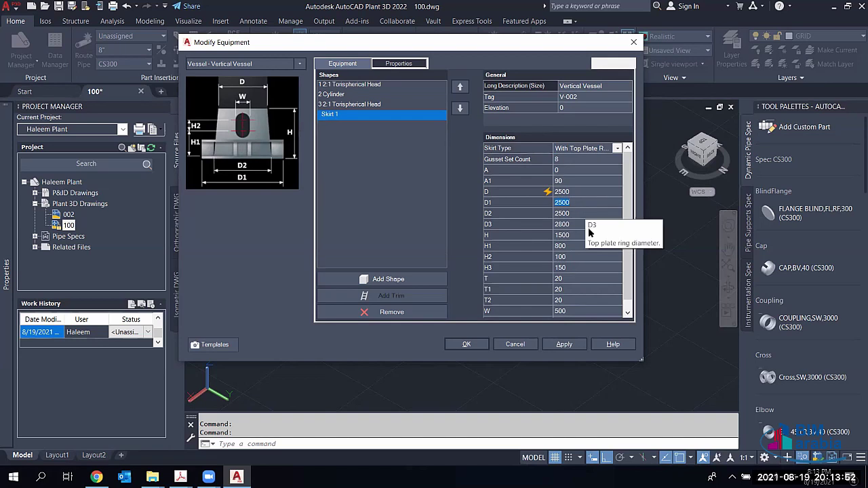
type("2800")
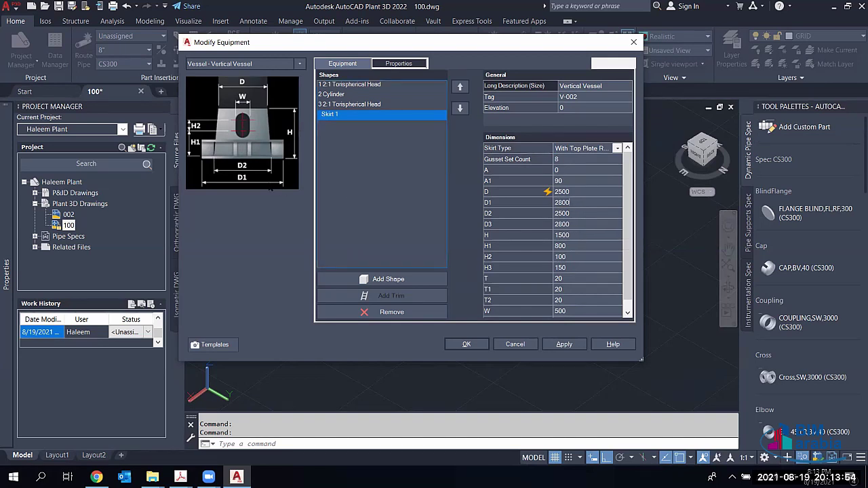
left_click(583, 212)
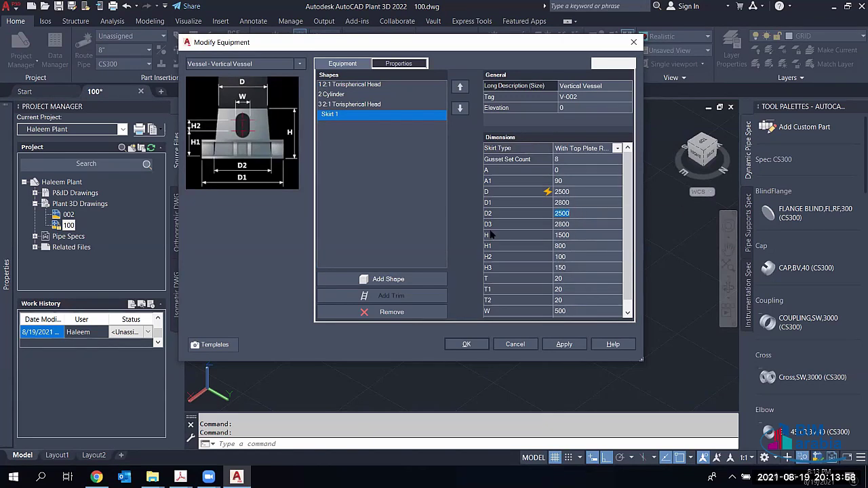
left_click(562, 223)
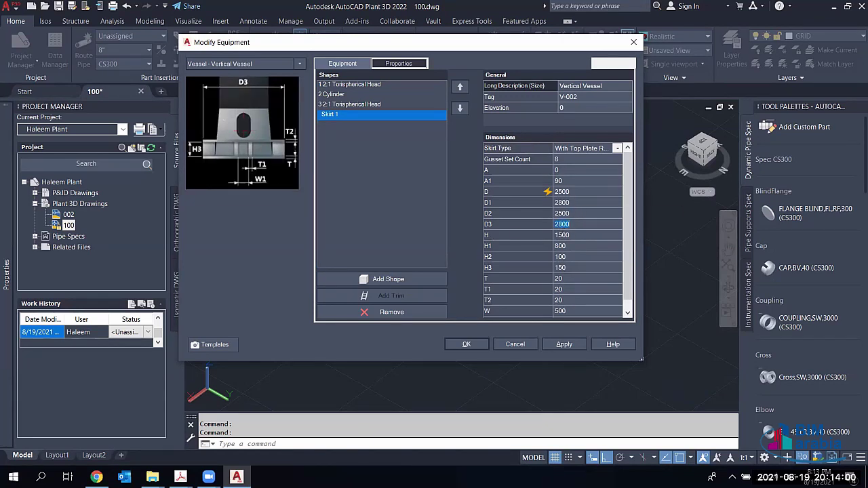
left_click(564, 213)
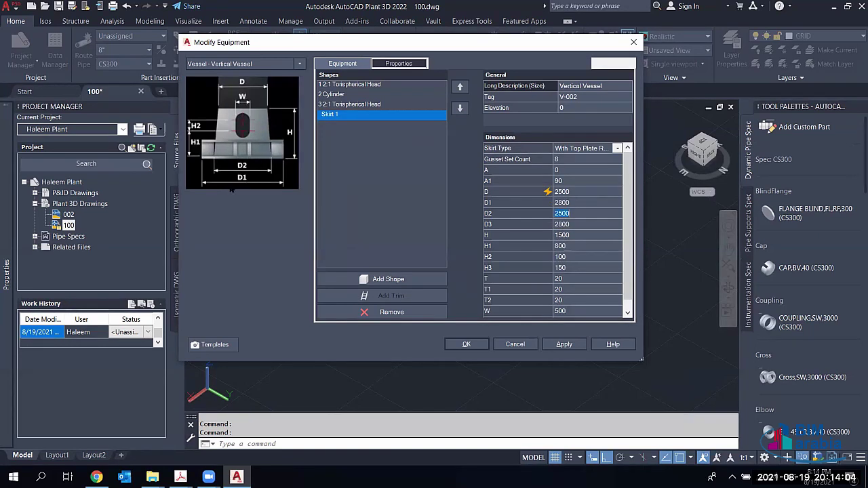
left_click(562, 203)
left_click(466, 344)
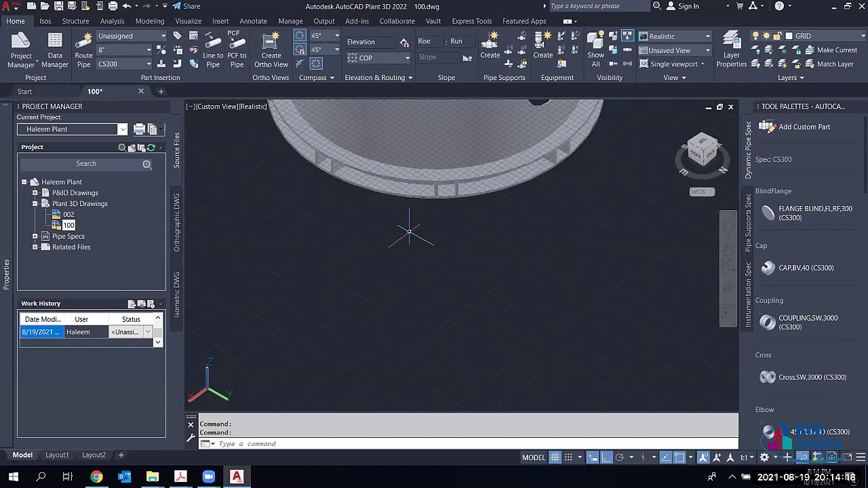
Step: Orbit the view to show V-002's base with its skirt ring and gussets
middle_click_drag(408, 232, 227, 137, "shift")
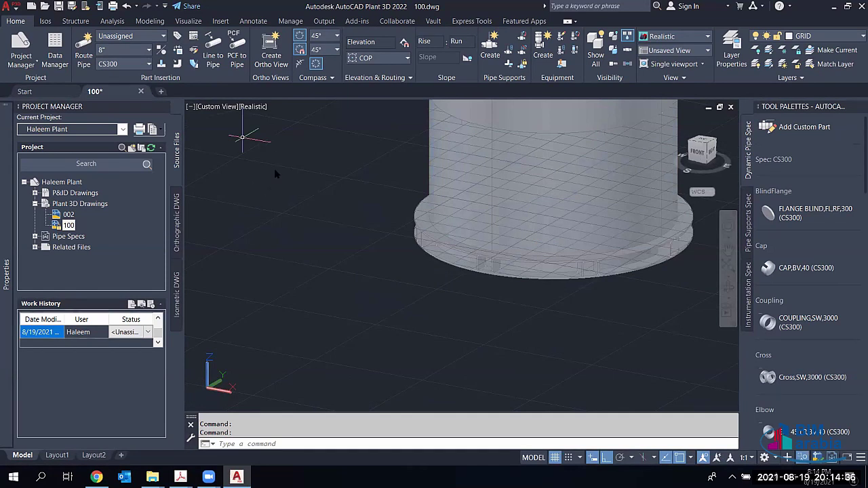
Step: Draw a circle of radius 1500 beside the vessel with the C command
type("c")
key("Return")
left_click(243, 249)
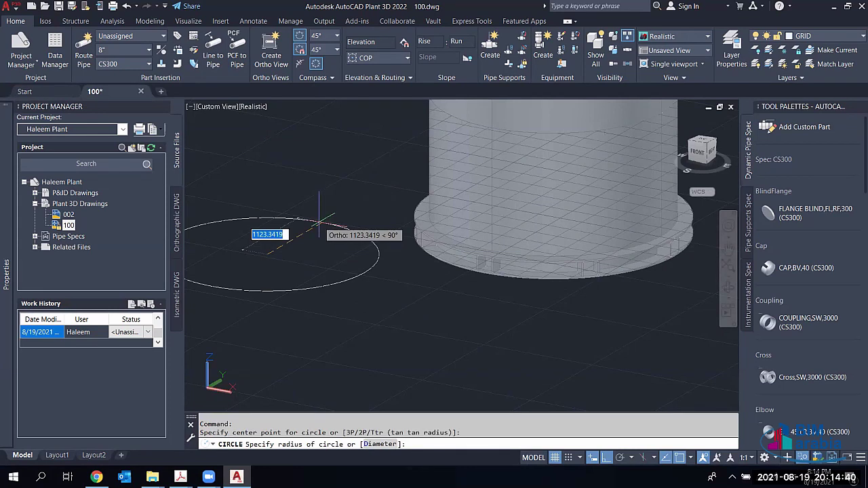
type("1500")
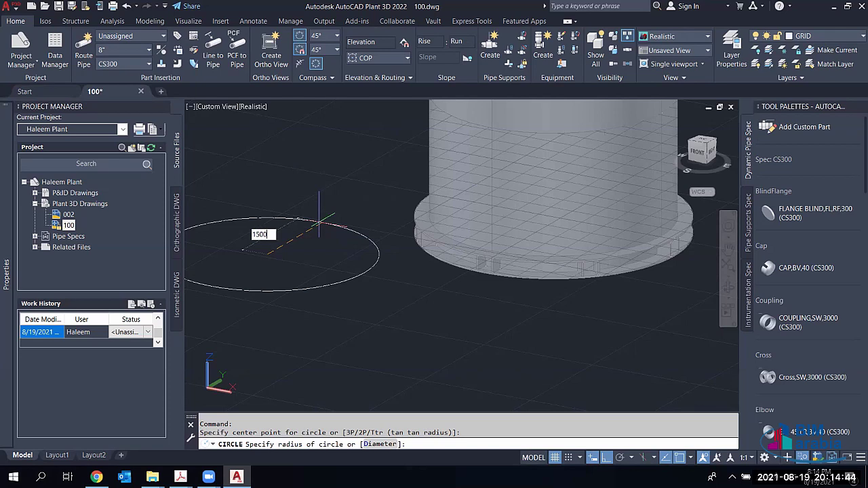
key("Return")
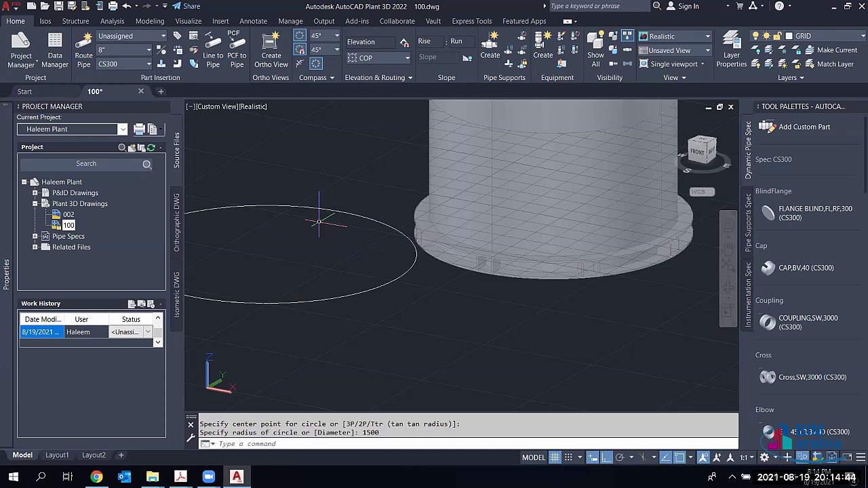
Step: Extrude the circle 1000 high into a solid cylinder pedestal
left_click(149, 21)
left_click(42, 47)
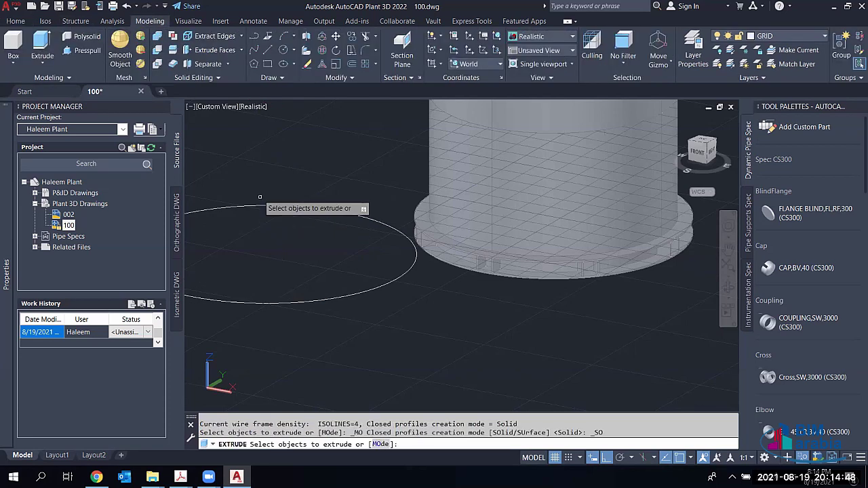
left_click(304, 299)
right_click(302, 224)
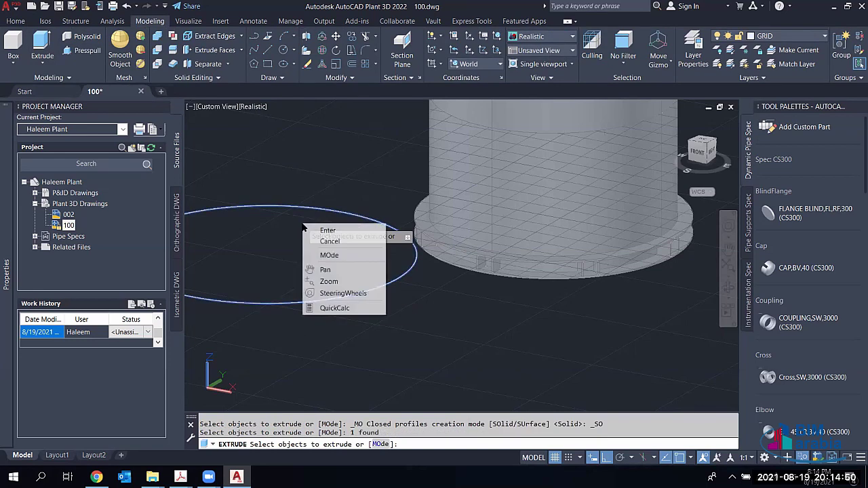
left_click(318, 231)
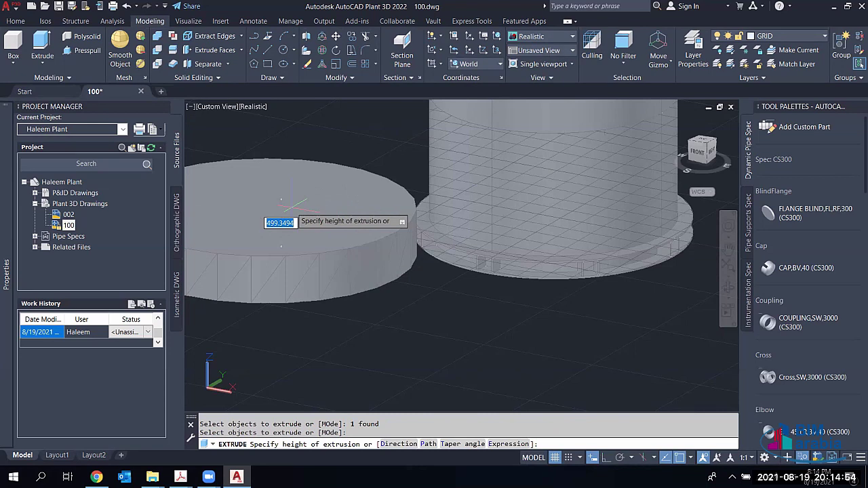
type("1000")
key("Return")
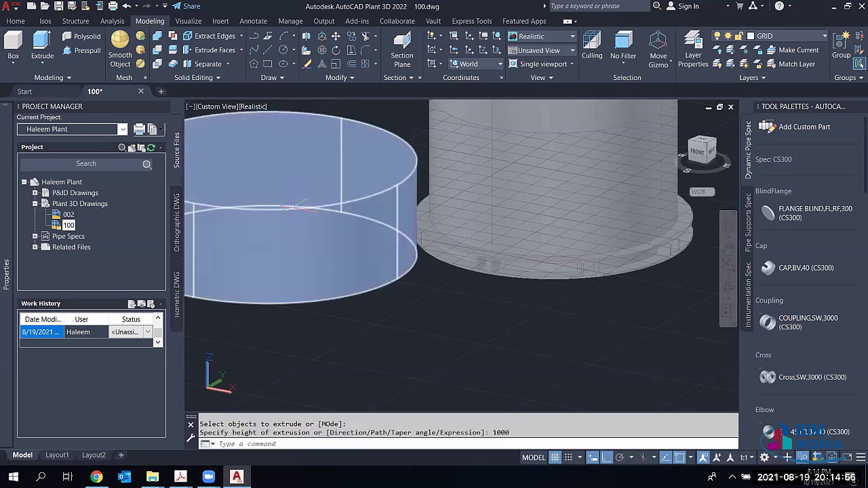
key("Escape")
key("Escape")
scroll(285, 203, "down", 5)
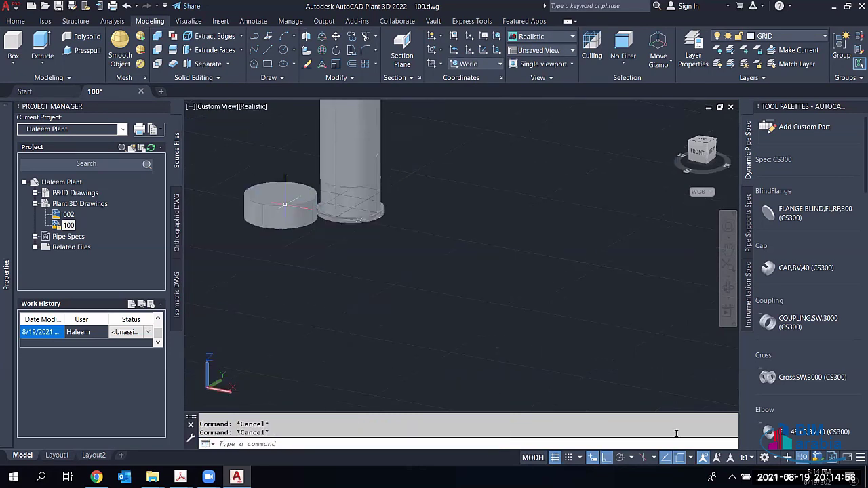
Step: Turn on the Center object snap and frame both the vessel and the pedestal
left_click(690, 457)
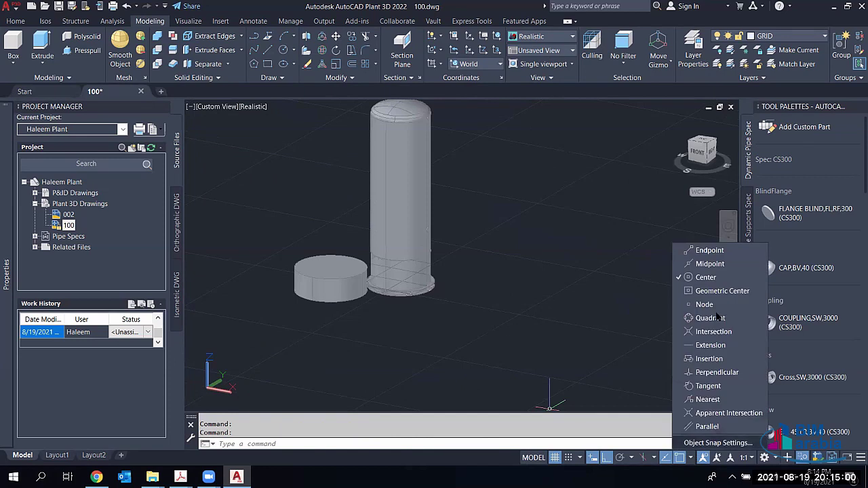
left_click(708, 278)
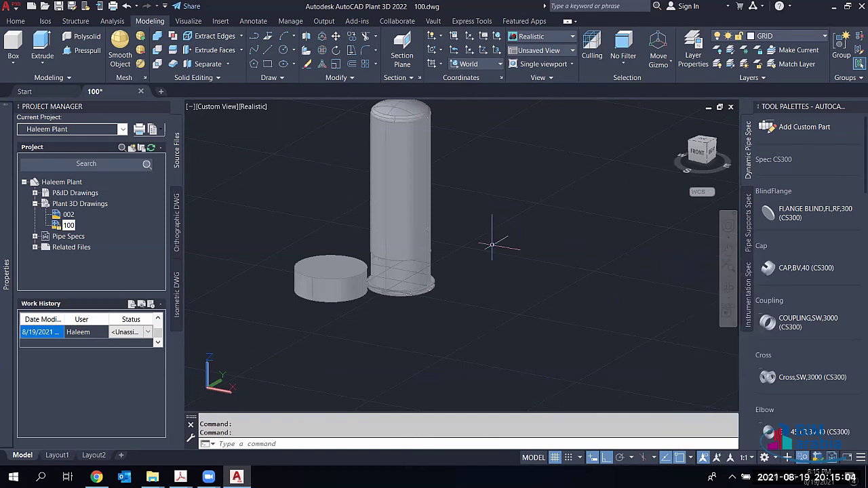
key("Escape")
key("Escape")
left_click(396, 229)
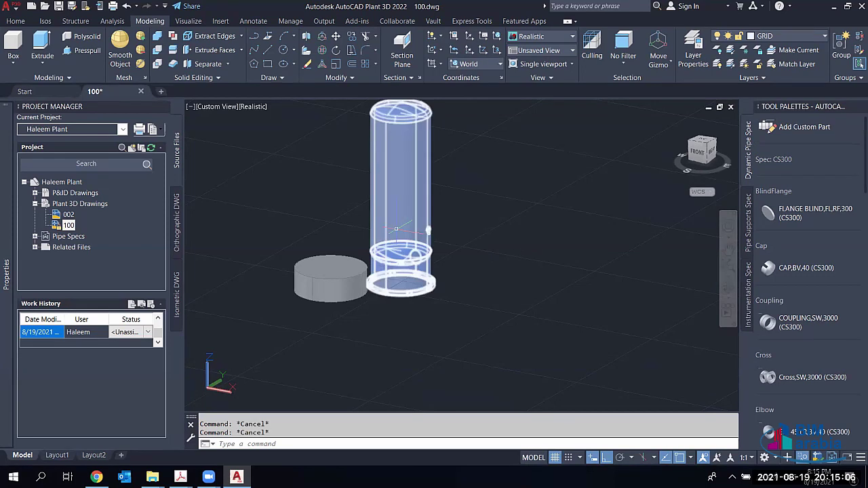
scroll(400, 285, "up", 3)
left_click(278, 242)
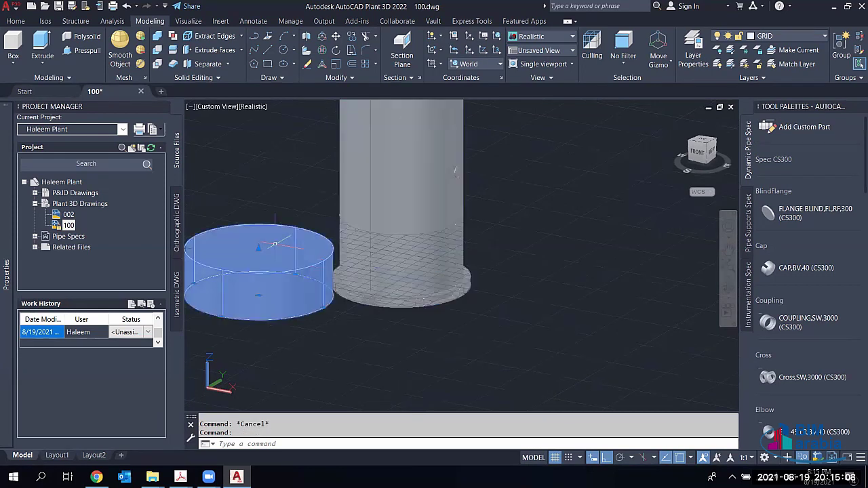
left_click(258, 297)
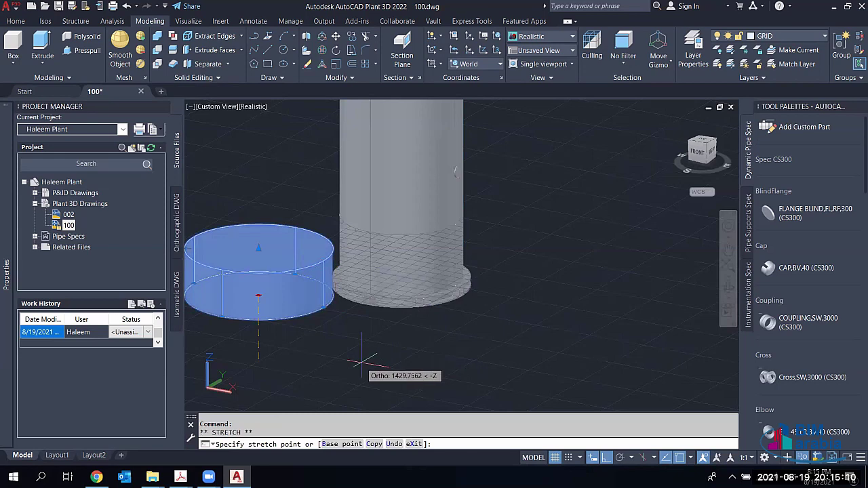
key("Escape")
middle_click_drag(419, 290, 440, 306)
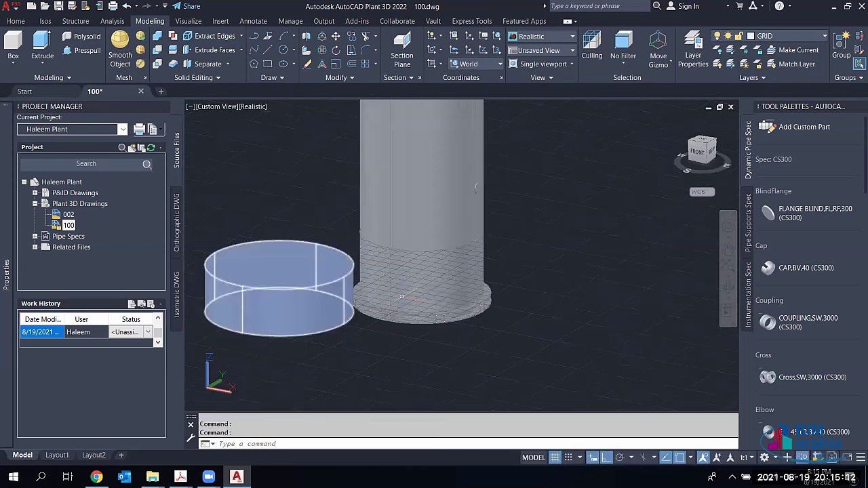
Step: Move V-002 from its skirt base centre to the pedestal's top centre
left_click(478, 188)
type("m")
key("Return")
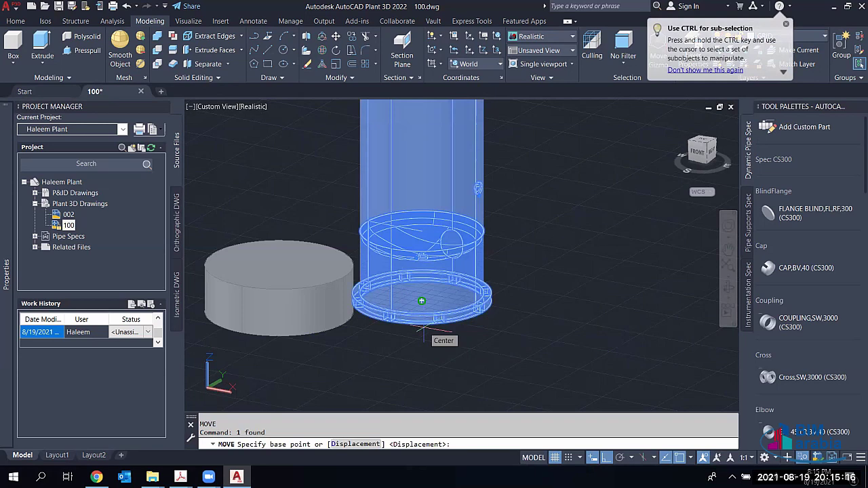
scroll(422, 329, "up", 2)
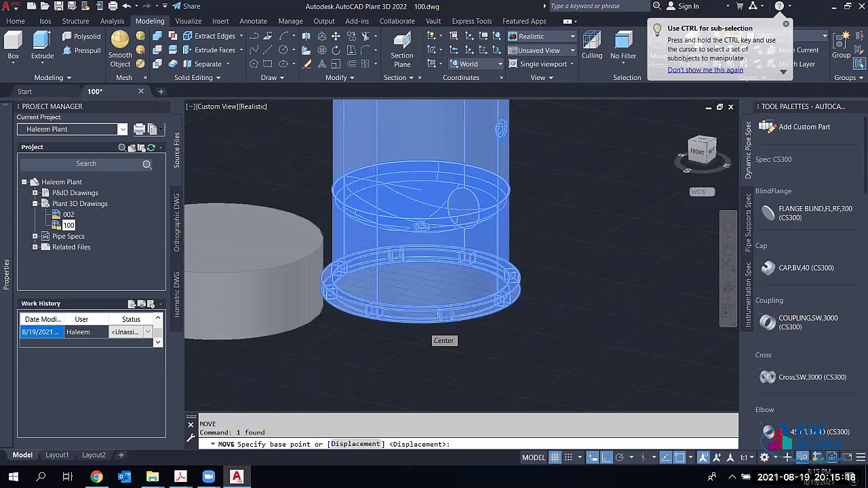
scroll(422, 318, "up", 4)
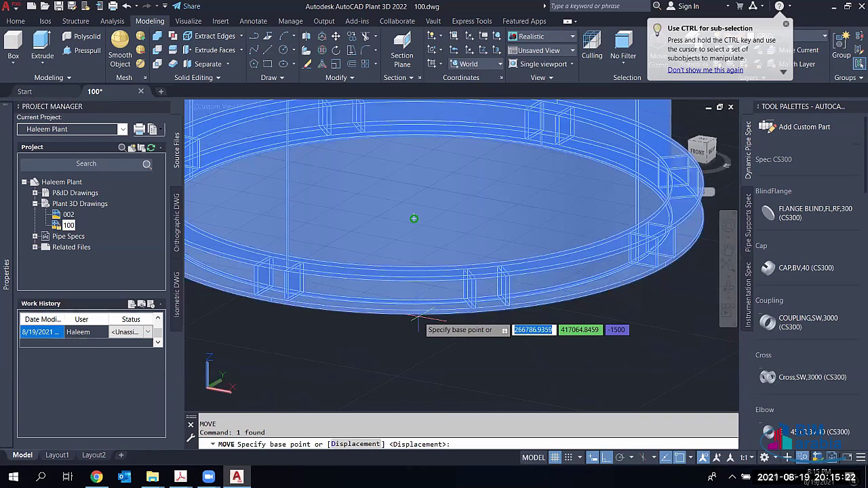
left_click(419, 318)
scroll(390, 283, "down", 5)
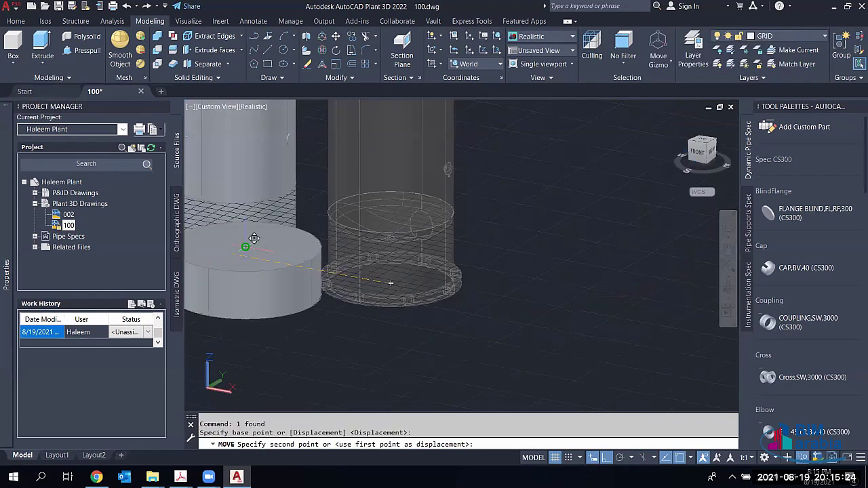
left_click(245, 246)
scroll(502, 298, "up", 5)
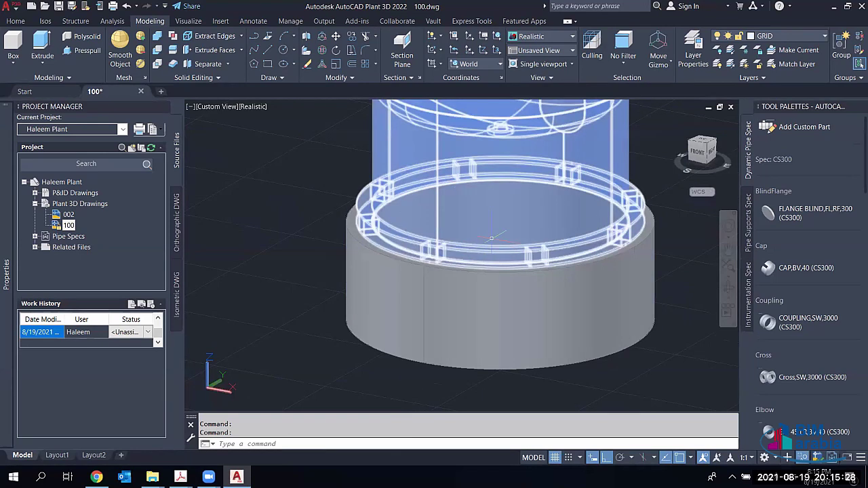
key("Escape")
key("Escape")
scroll(478, 203, "up", 5)
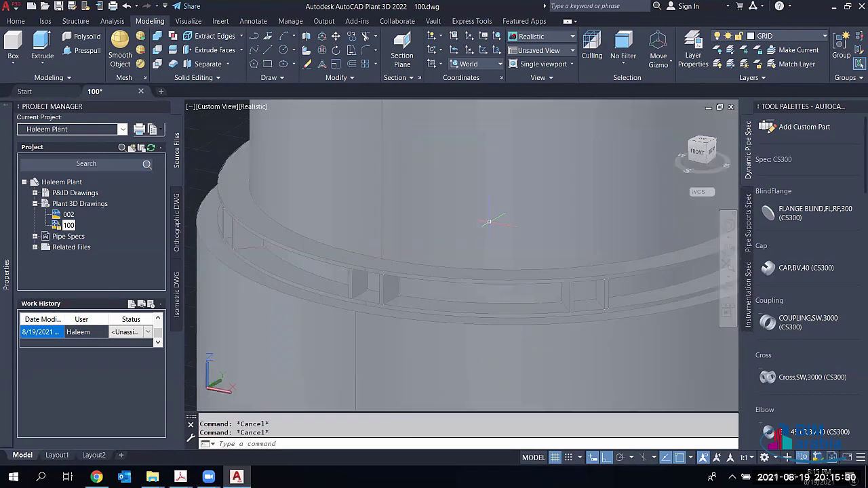
scroll(488, 222, "down", 5)
left_click(494, 177)
key("ctrl+1")
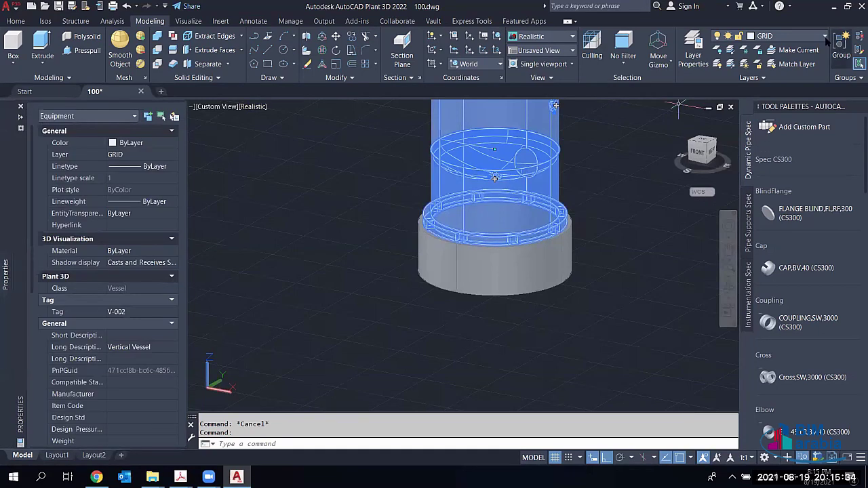
left_click(825, 38)
scroll(818, 312, "up", 4)
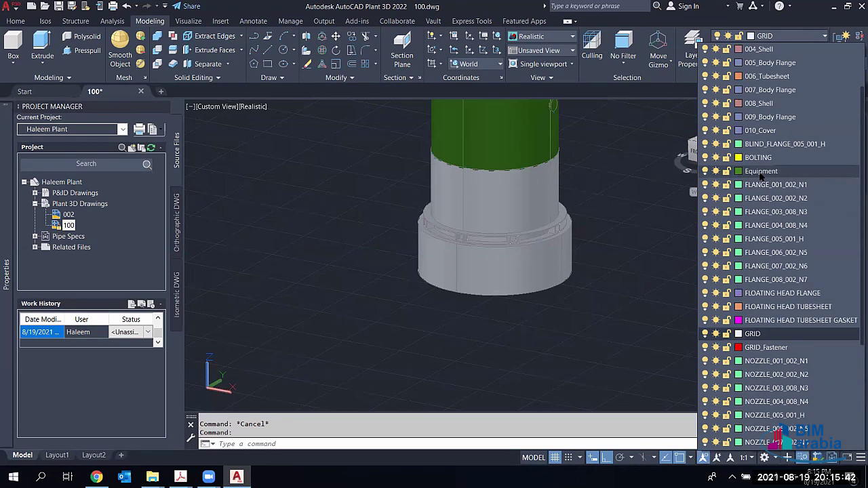
left_click(760, 172)
left_click(325, 264)
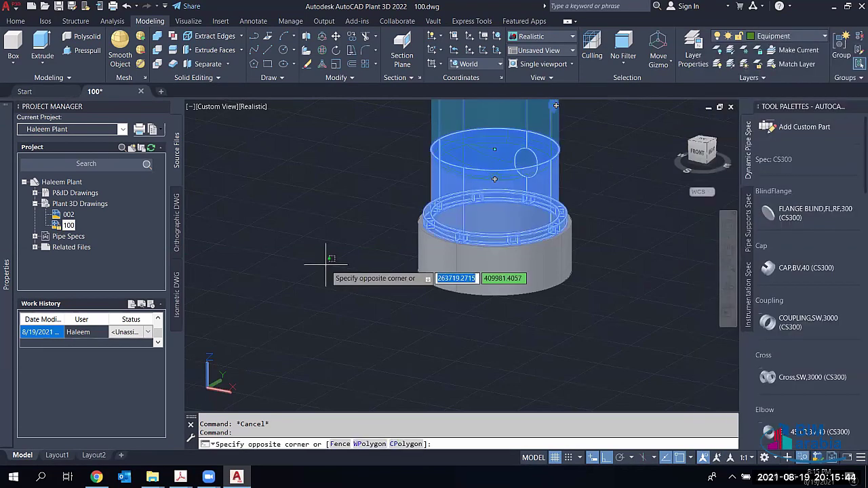
left_click(300, 291)
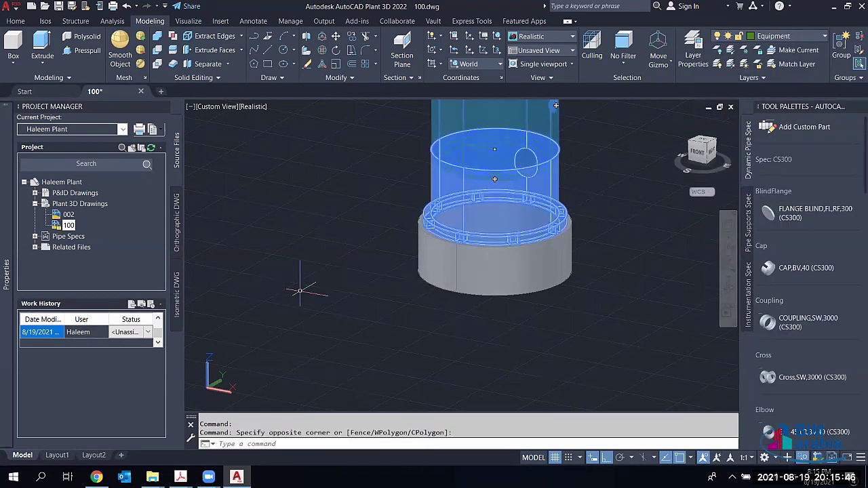
key("Escape")
scroll(469, 216, "down", 6)
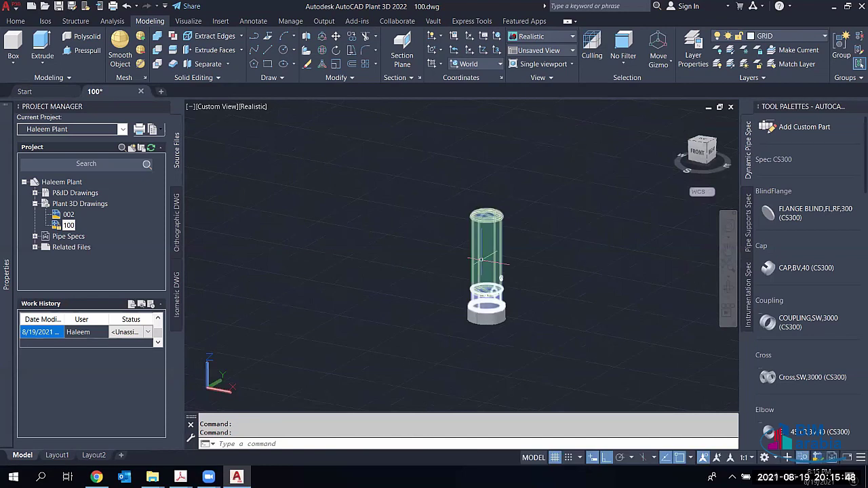
scroll(494, 271, "up", 5)
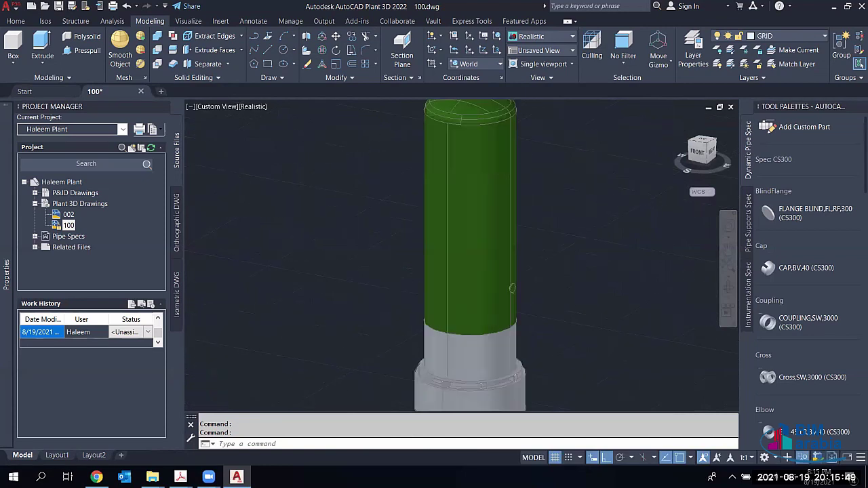
left_click(494, 272)
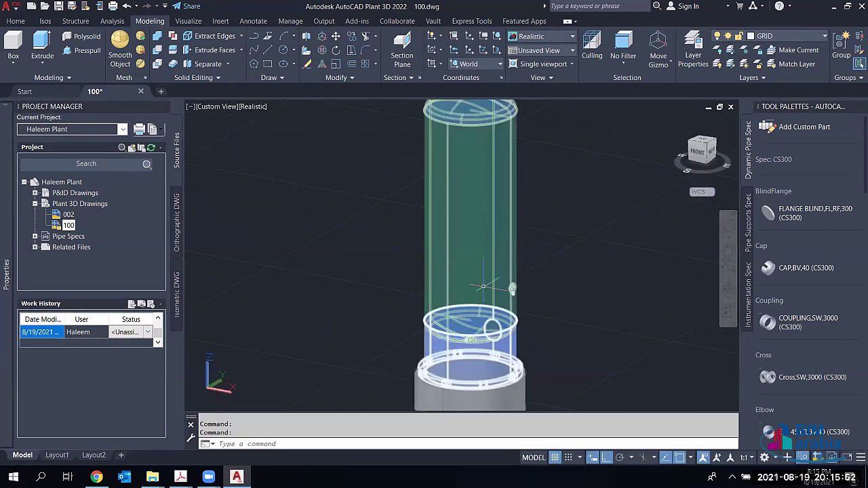
scroll(482, 341, "up", 3)
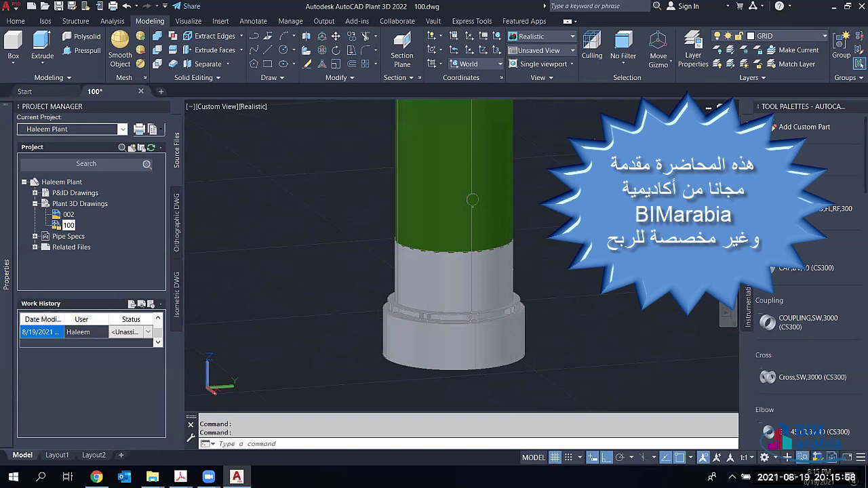
key("Escape")
key("Escape")
left_click(474, 193)
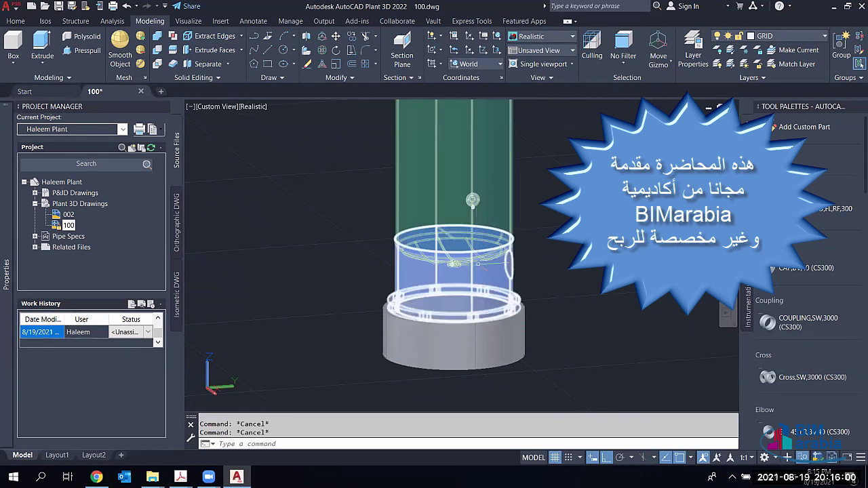
key("Escape")
left_click(452, 263)
key("Escape")
scroll(415, 292, "down", 2)
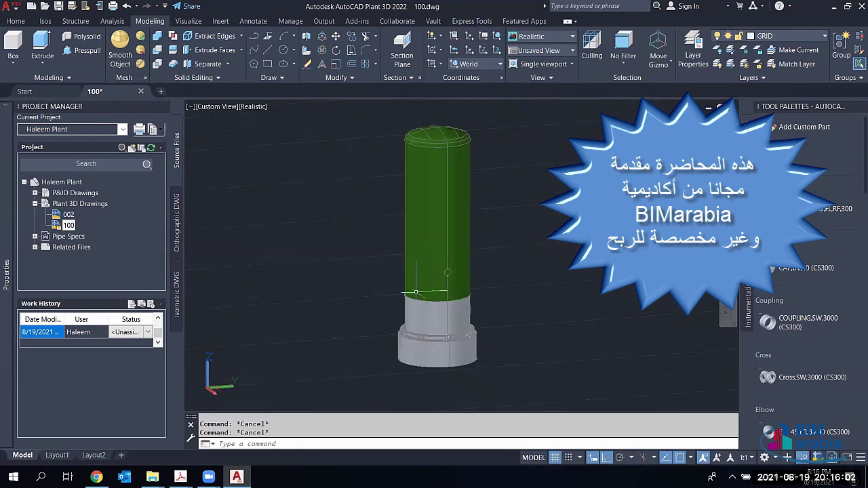
left_click(447, 271)
key("Escape")
scroll(451, 271, "up", 5)
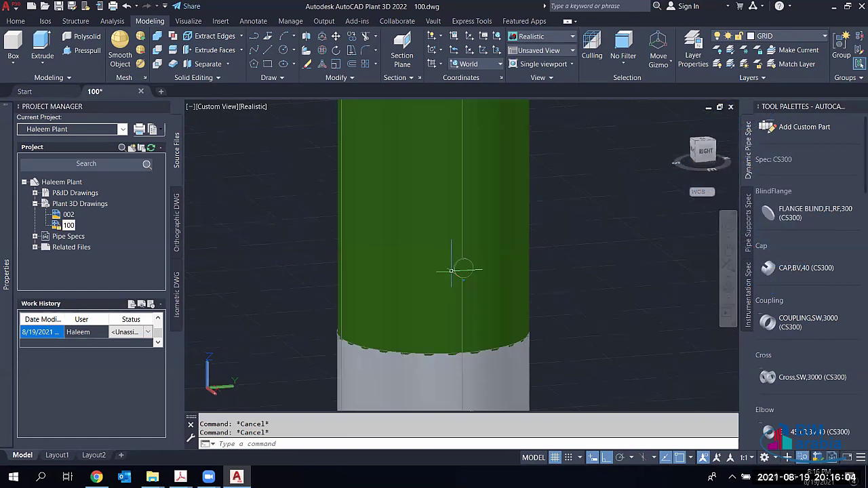
scroll(451, 270, "down", 4)
left_click(451, 270)
key("Escape")
scroll(444, 235, "up", 1)
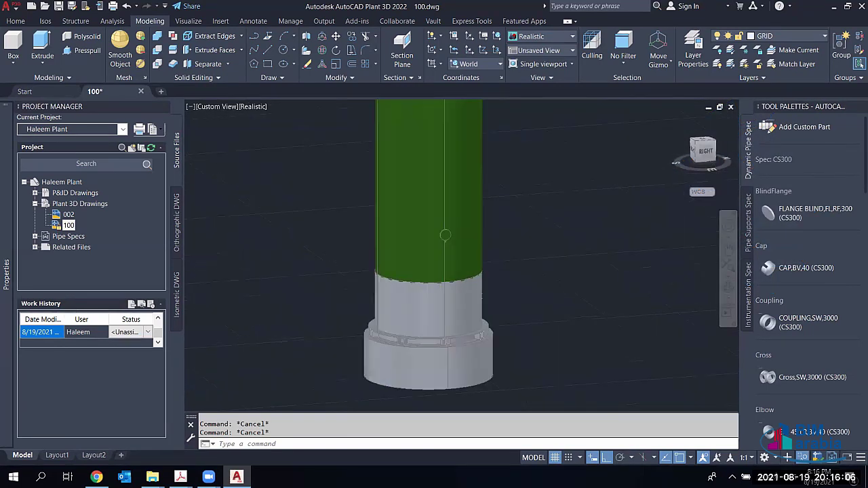
scroll(439, 320, "up", 1)
left_click(438, 320)
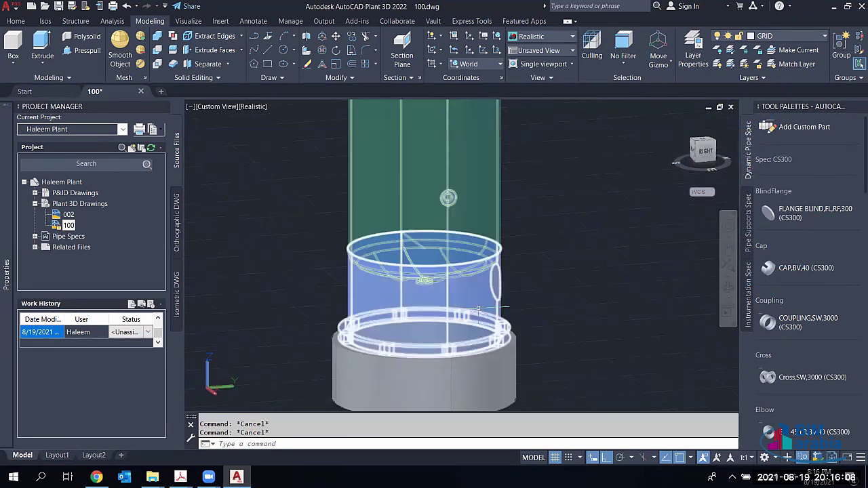
key("Escape")
scroll(439, 320, "down", 2)
middle_click_drag(381, 328, 383, 338, "shift")
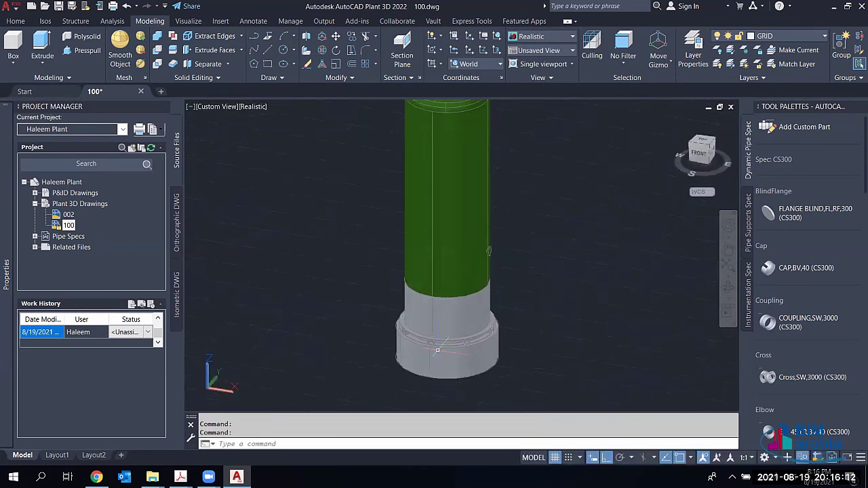
left_click(447, 315)
scroll(448, 313, "up", 5)
scroll(448, 313, "down", 5)
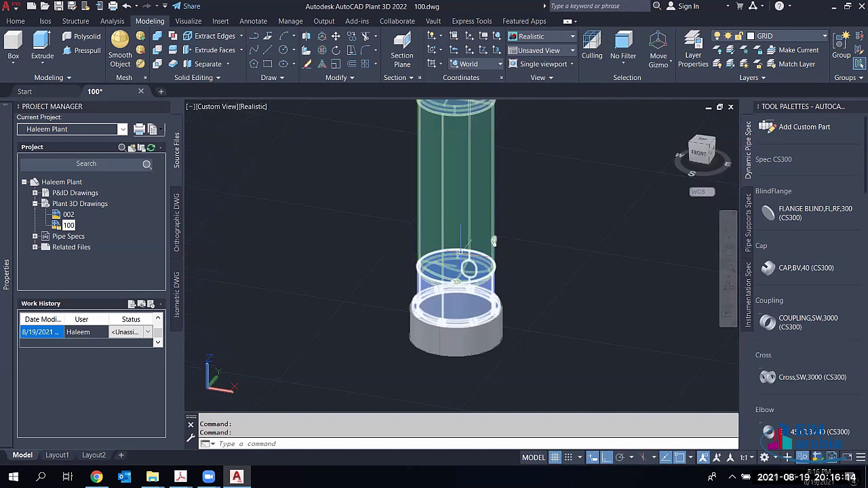
middle_click_drag(461, 190, 427, 225)
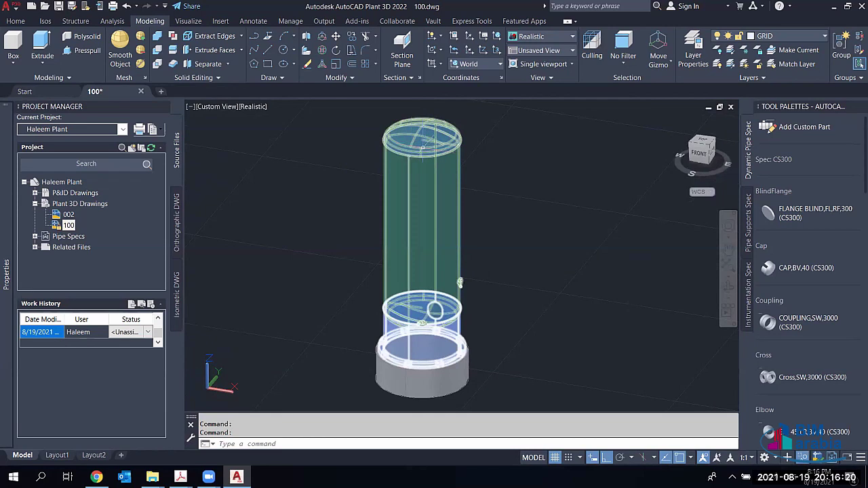
scroll(460, 282, "up", 3)
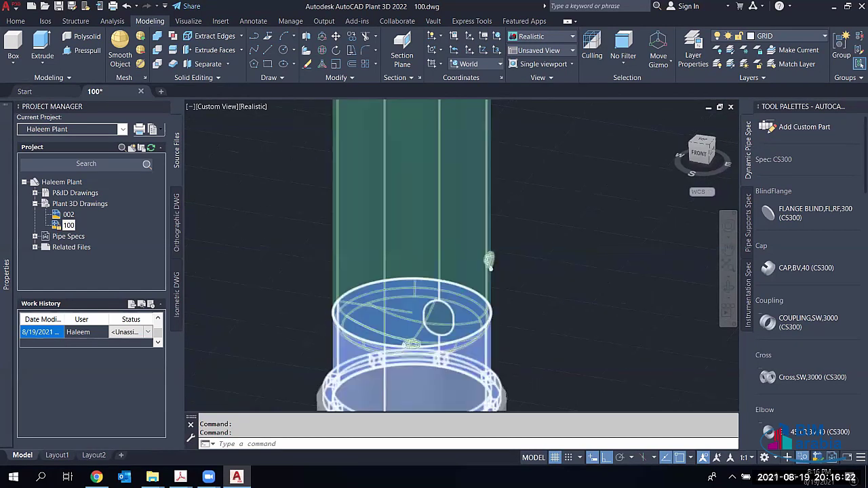
scroll(514, 230, "up", 2)
scroll(513, 231, "down", 3)
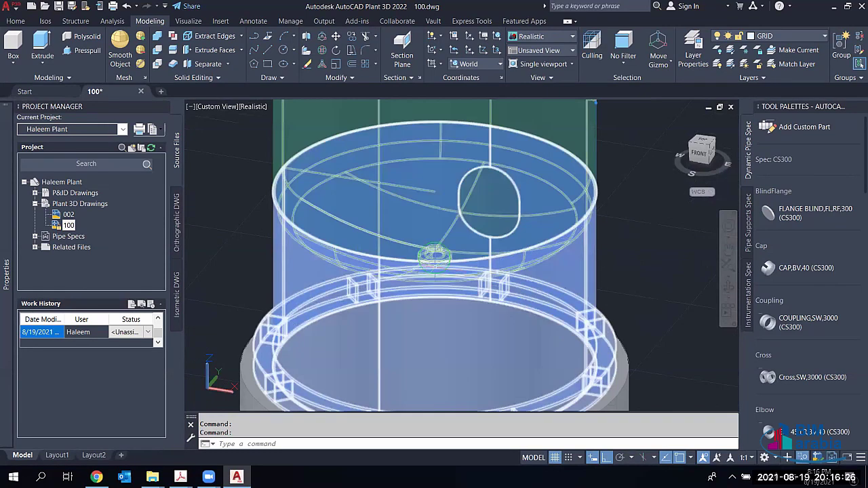
middle_click_drag(434, 256, 457, 256, "shift")
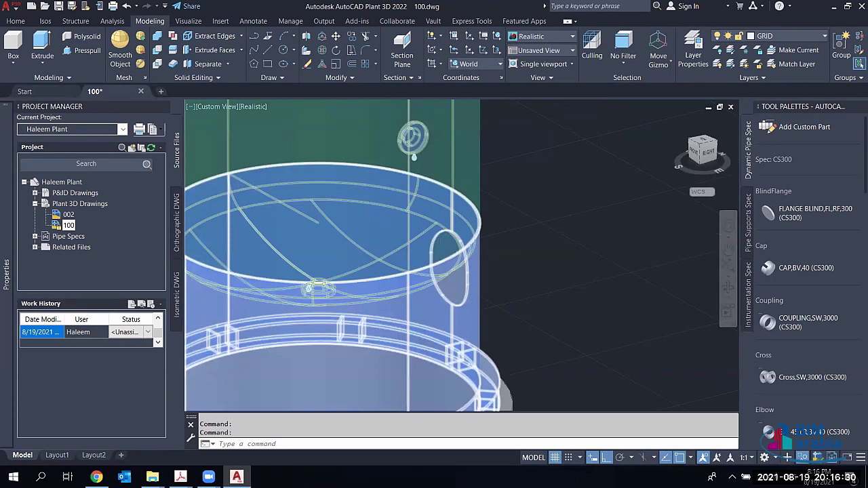
scroll(377, 285, "down", 2)
left_click(352, 286)
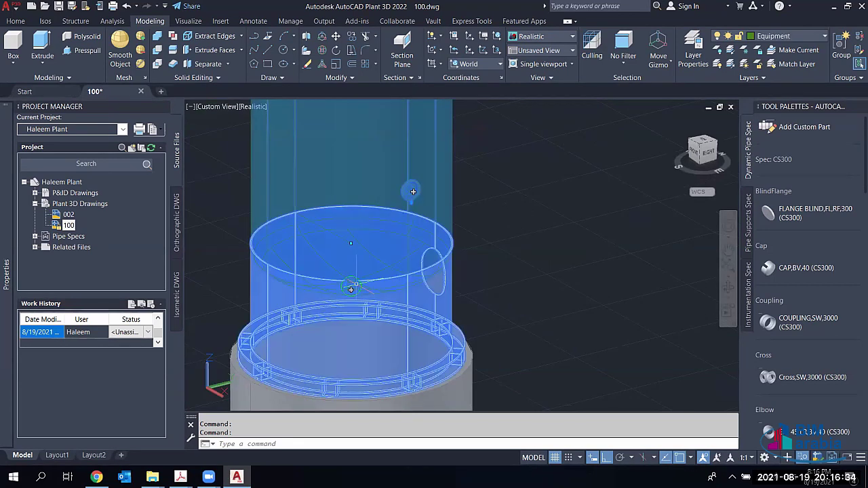
key("Escape")
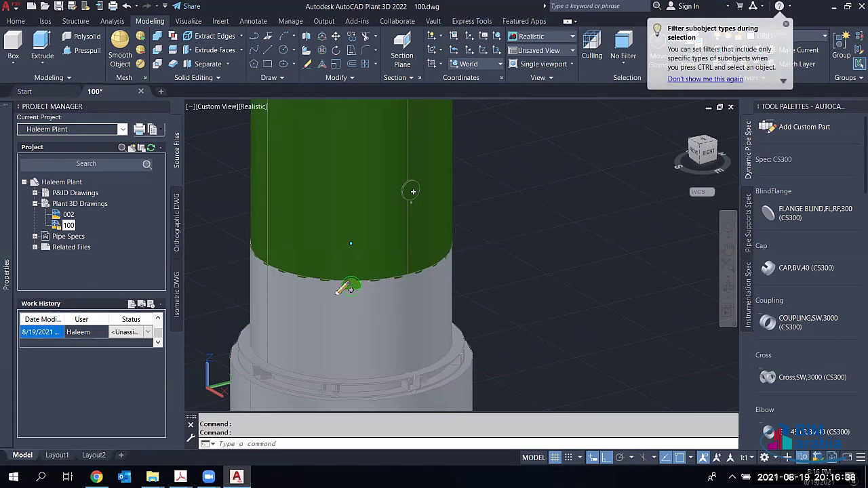
Step: Edit bottom nozzle N-1 and switch it to a Bent Nozzle type
left_click(350, 288)
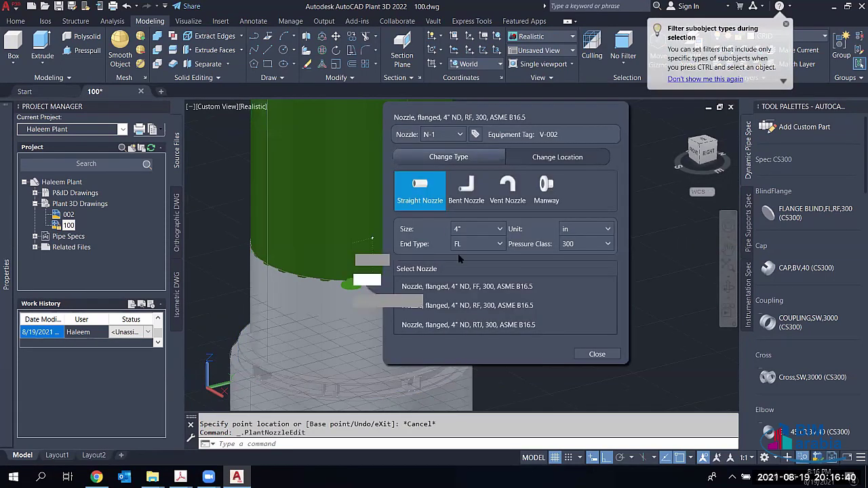
left_click(468, 193)
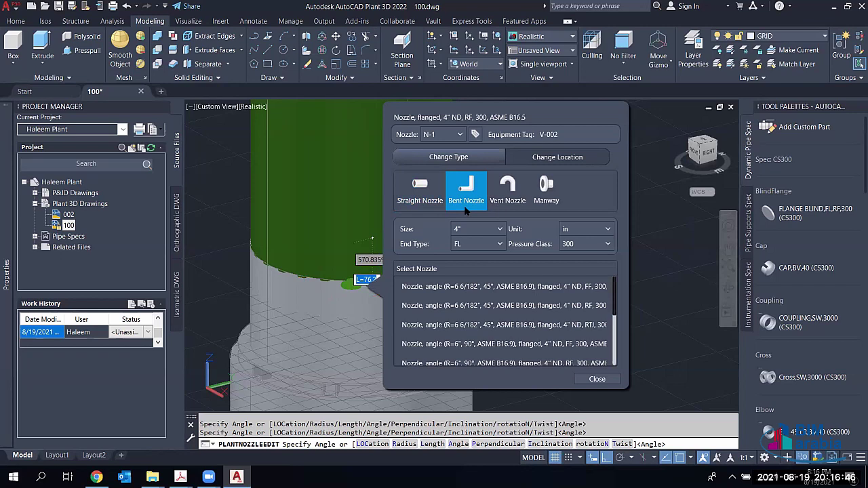
left_click(557, 163)
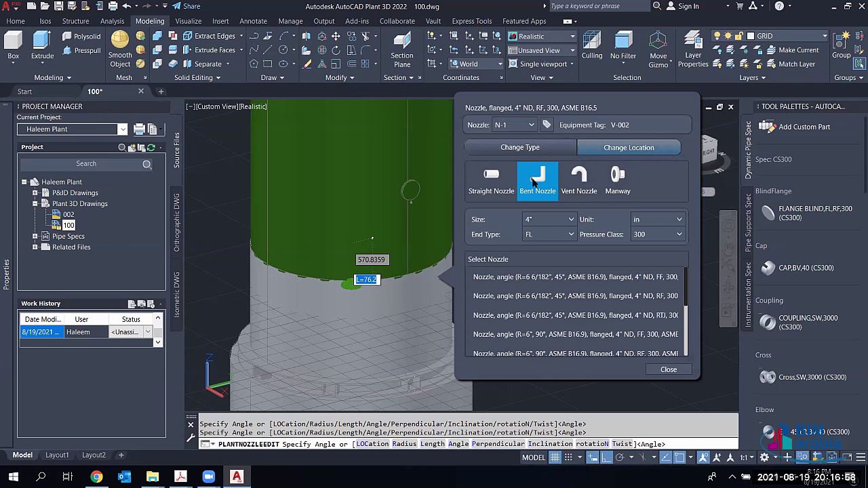
left_click(671, 148)
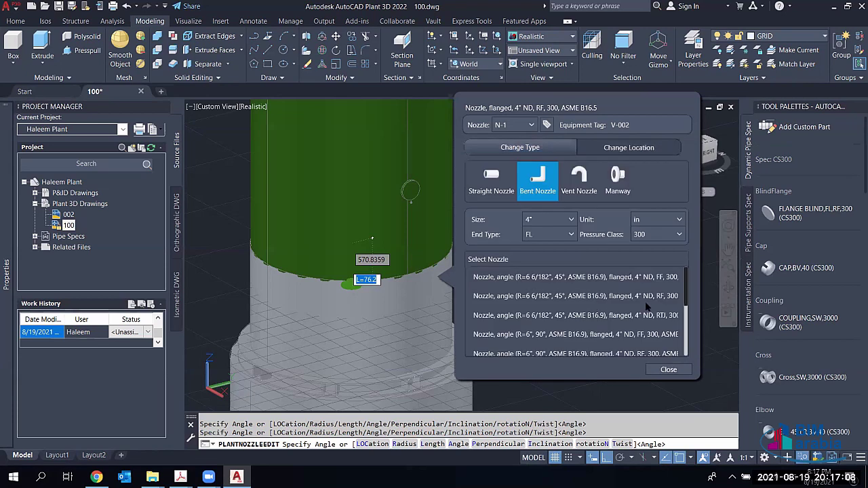
Step: Keep size 4", class 300 and FL end type, and choose the 45° RF 300 angle nozzle
left_click(574, 221)
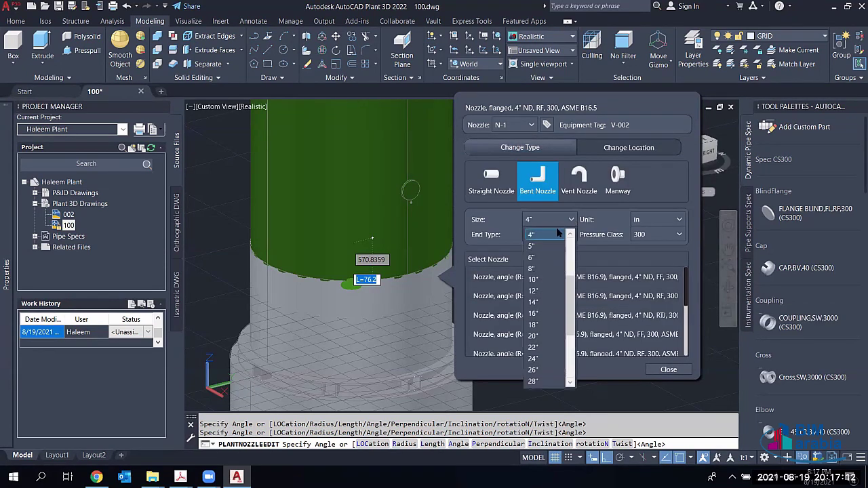
left_click(568, 234)
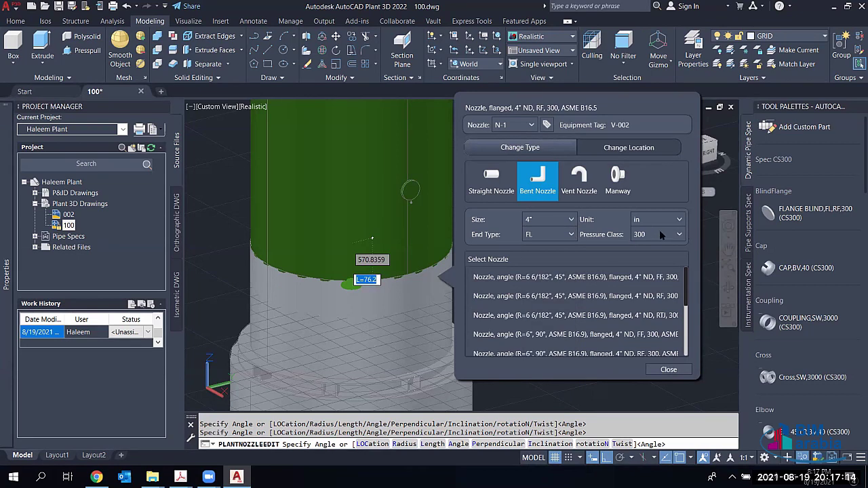
left_click(657, 233)
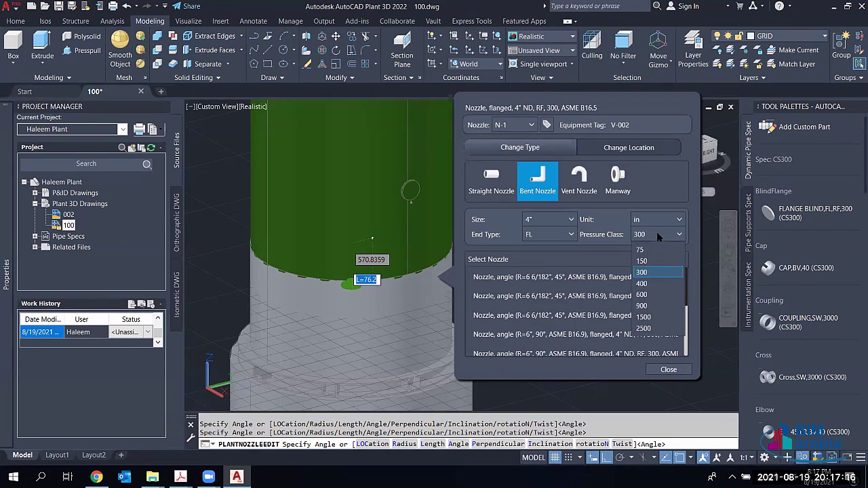
left_click(657, 232)
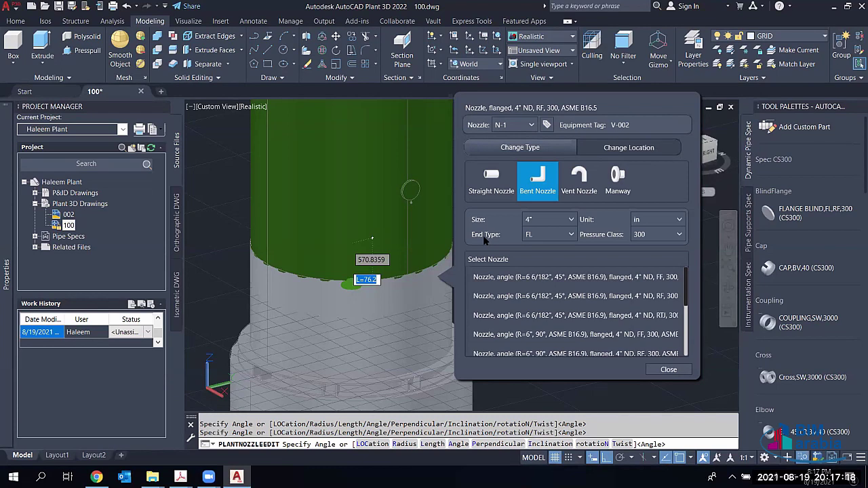
left_click(551, 237)
left_click(532, 262)
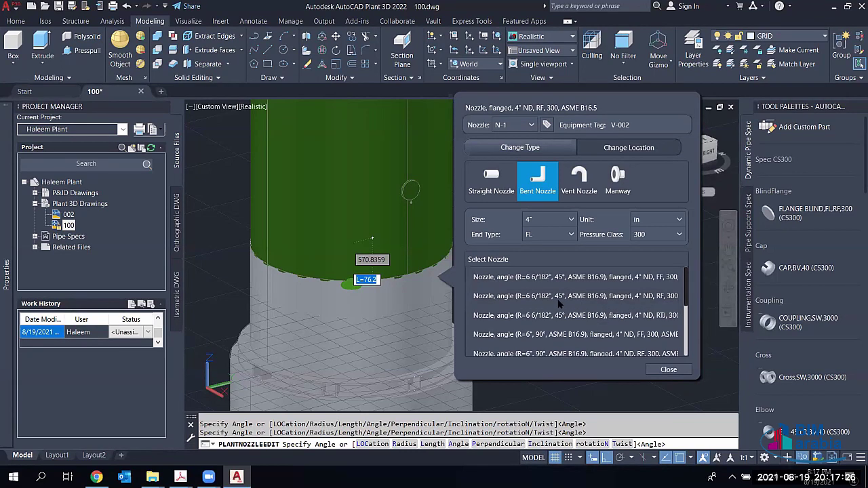
left_click(641, 299)
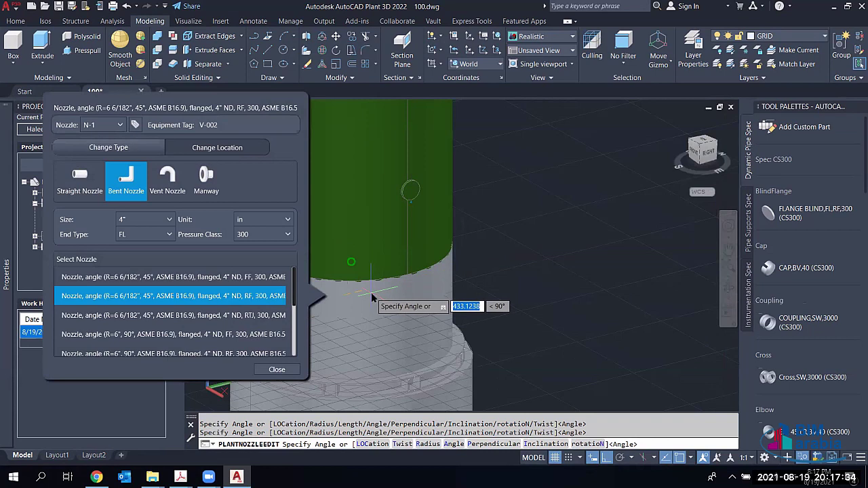
Step: Enter angle 1000 for nozzle N-1 at the prompt, closing the nozzle dialog
scroll(373, 303, "down", 2)
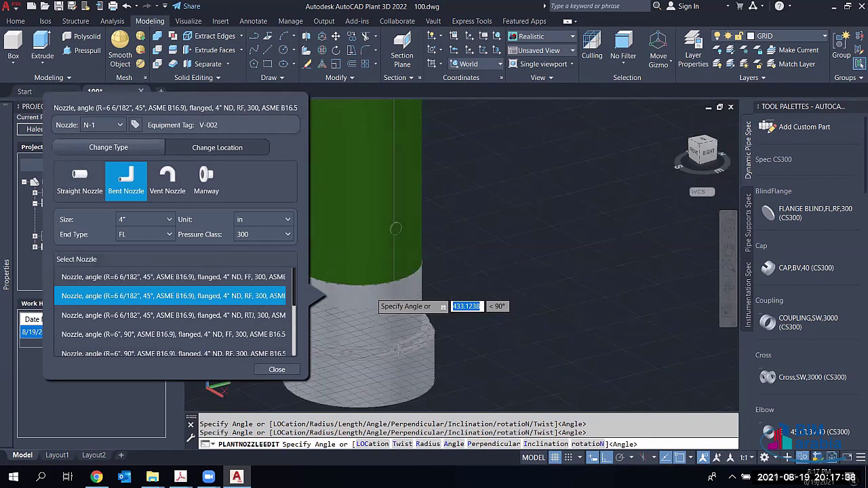
scroll(358, 332, "down", 1)
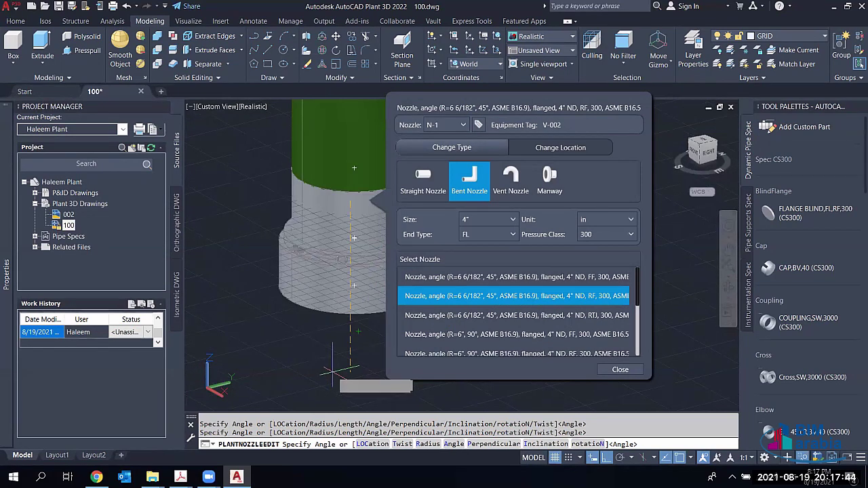
type("200")
key("Return")
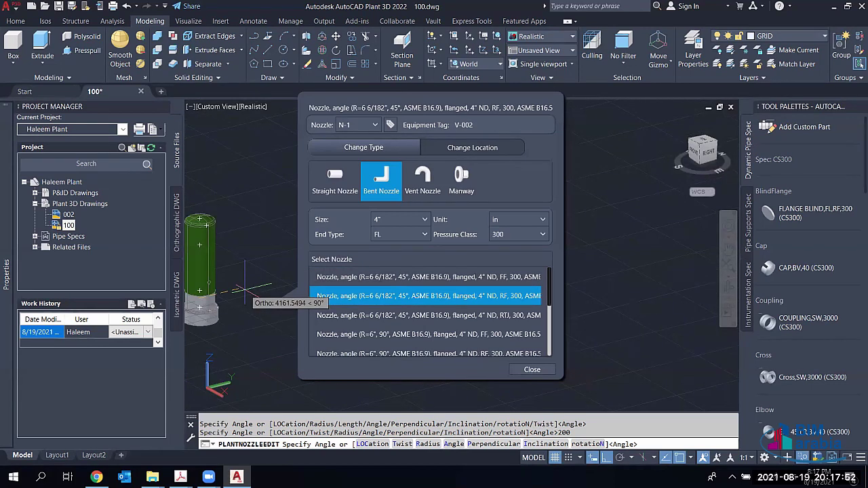
type("10")
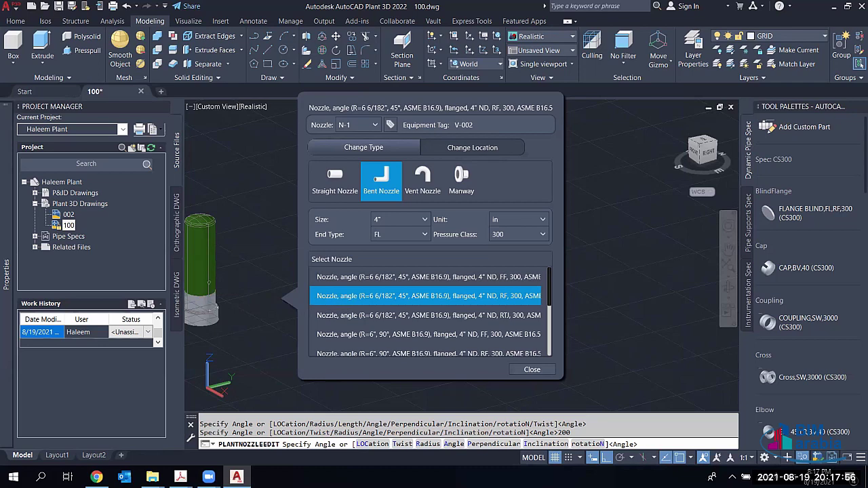
key("Return")
key("Return")
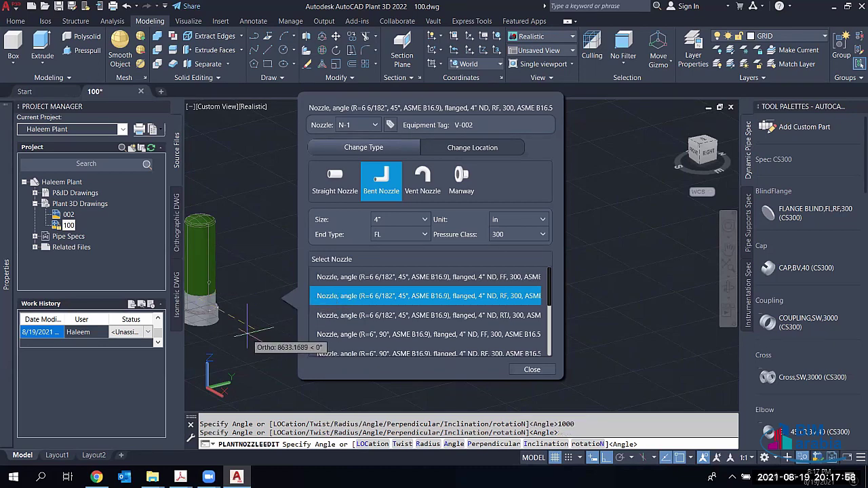
scroll(248, 324, "up", 5)
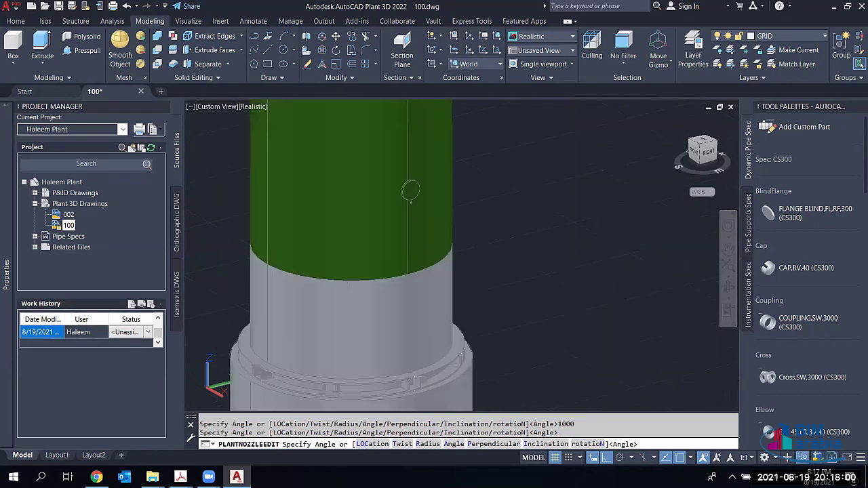
Step: End the command, orbit to the vessel base, and reopen nozzle N-1's edit dialog
key("Return")
middle_click_drag(333, 319, 349, 268, "shift")
left_click(352, 265)
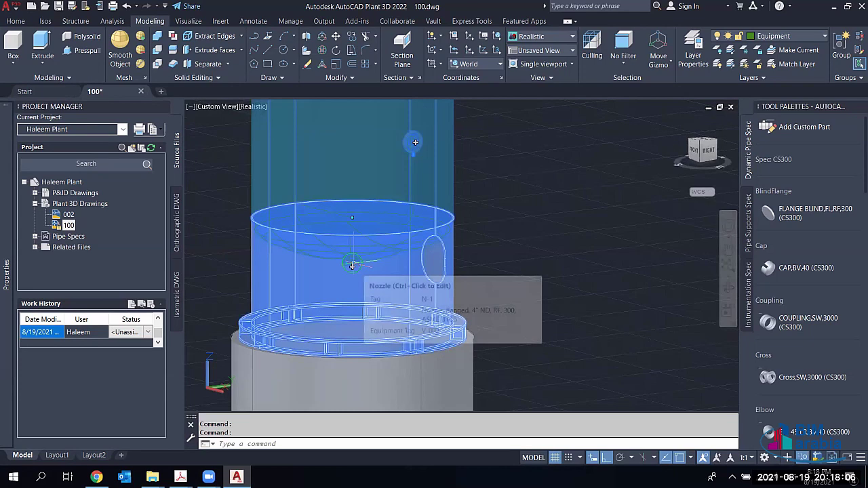
key("Escape")
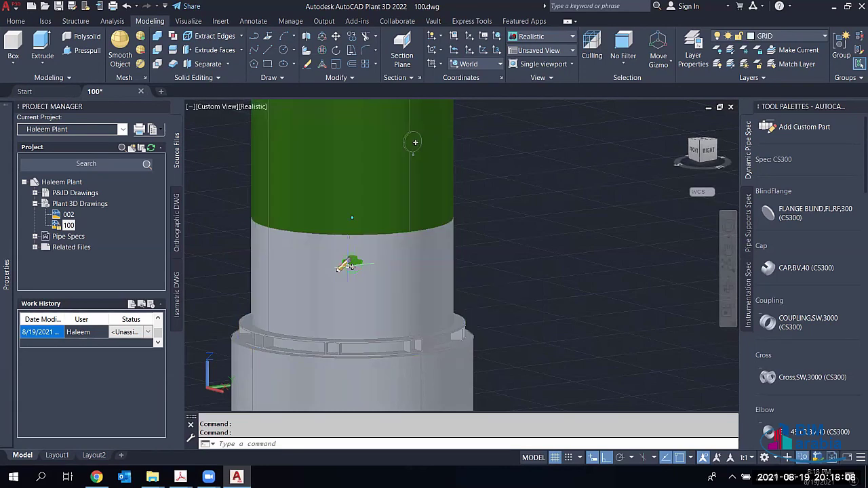
left_click(350, 266)
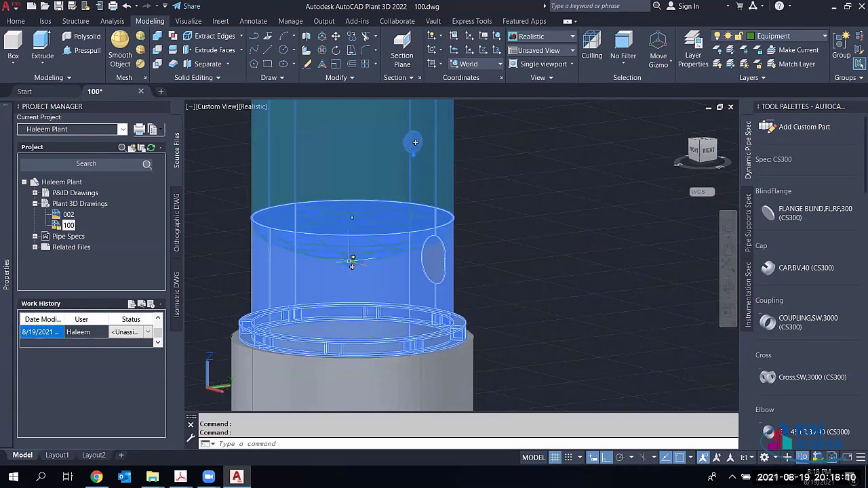
key("Escape")
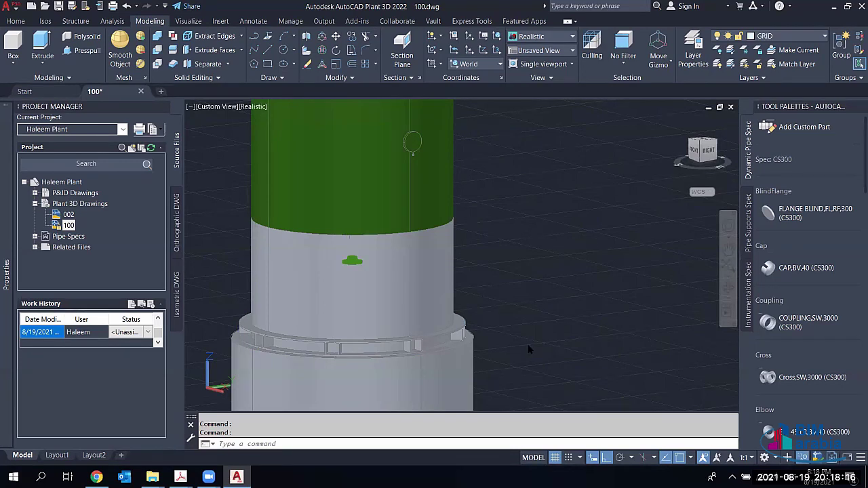
left_click(575, 390)
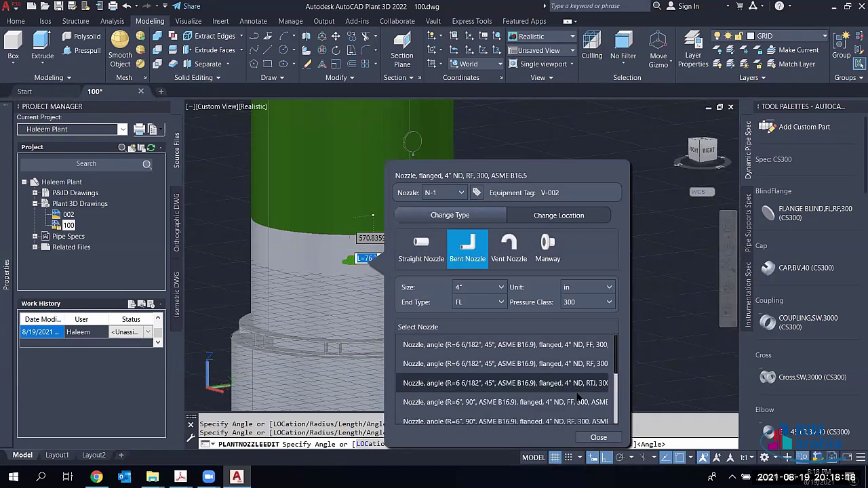
Step: Select the 4" RF 300 45° bent nozzle and bring up its location settings
left_click(561, 366)
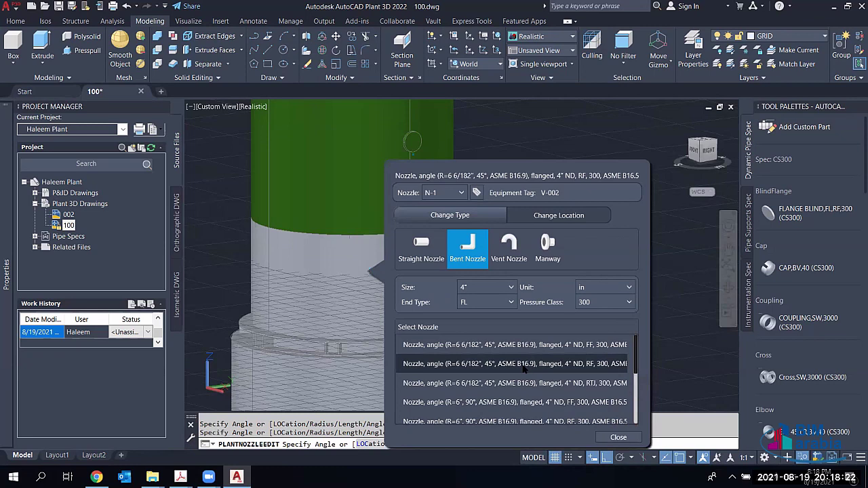
left_click(584, 216)
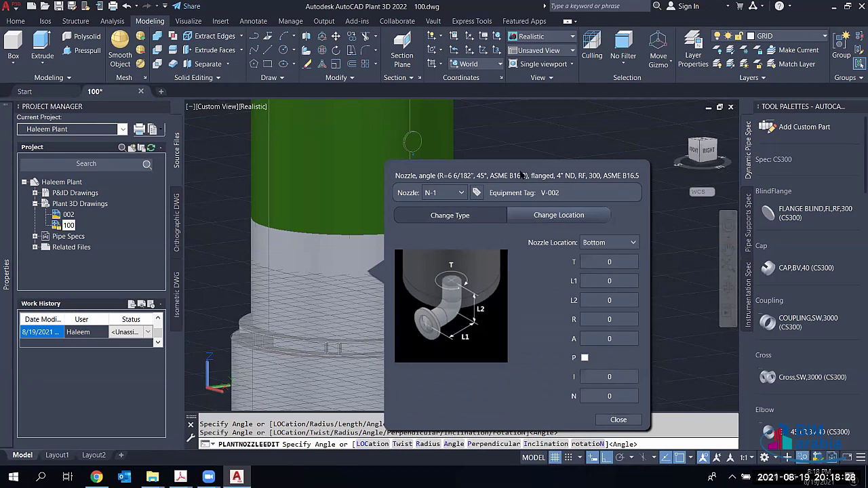
left_click_drag(522, 175, 563, 121)
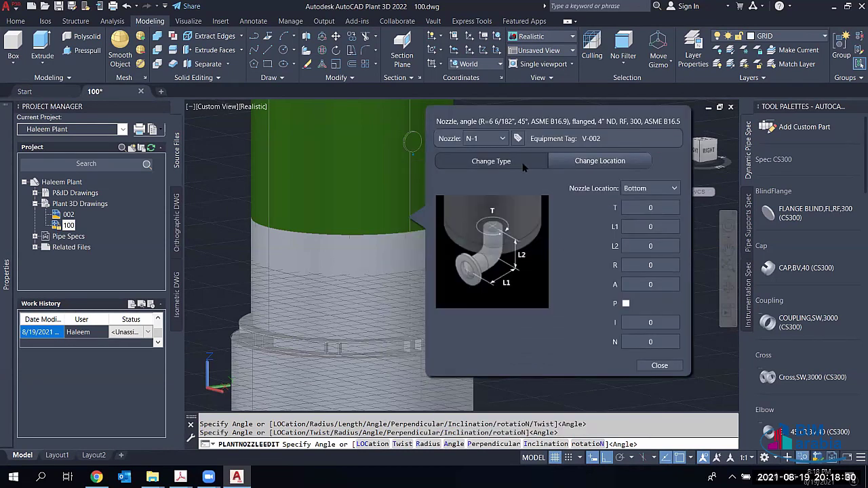
left_click(501, 163)
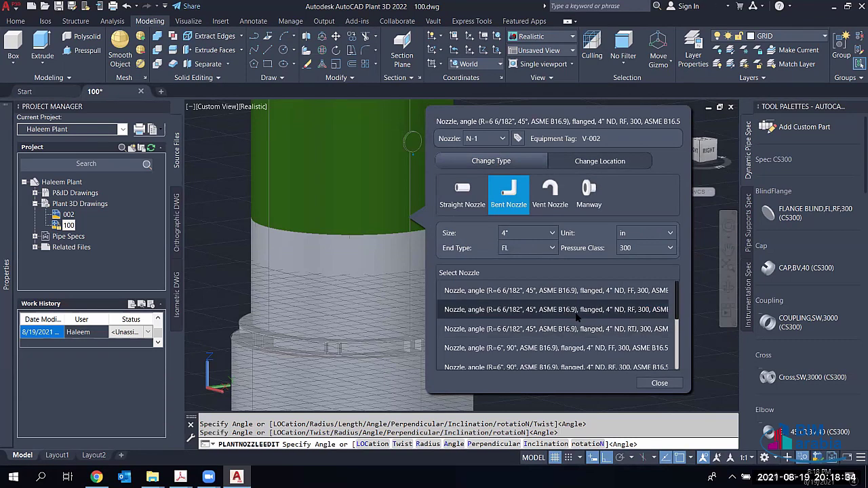
left_click(602, 165)
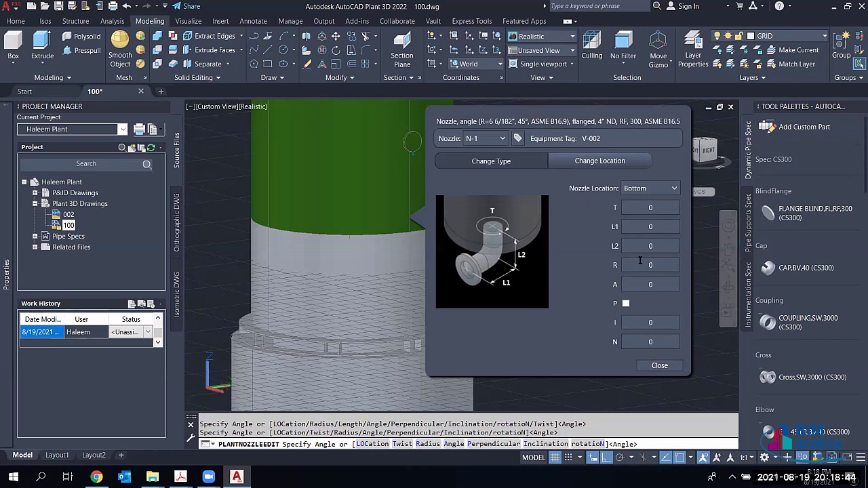
Step: Set bottom offsets L2 to 200 and L1 to 1500, keeping the 45° bent nozzle
left_click(654, 246)
type("200")
left_click(647, 226)
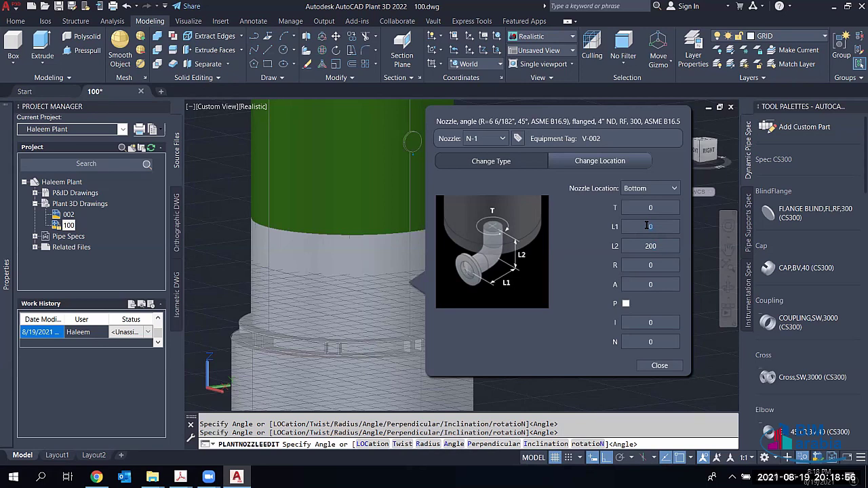
type("1500")
left_click(508, 162)
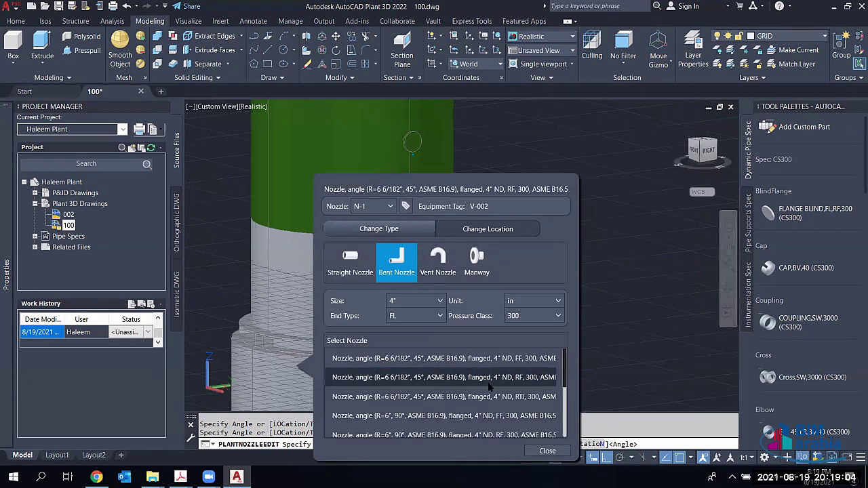
left_click(488, 383)
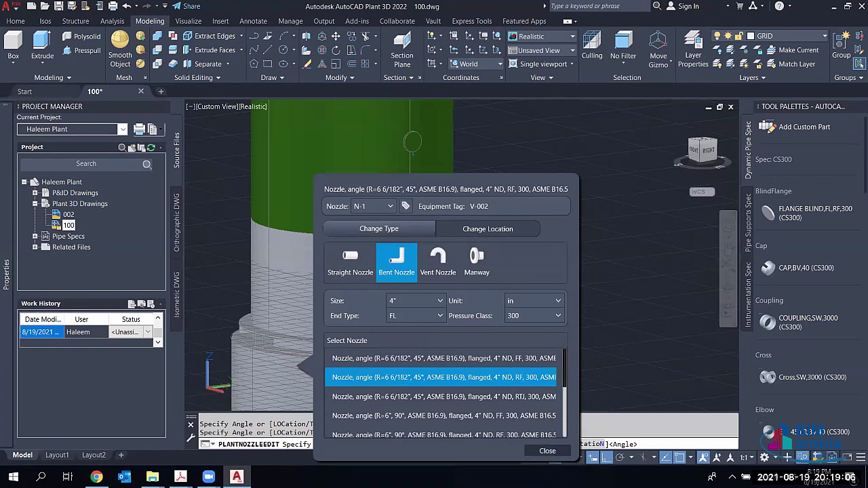
Step: Inspect the bent nozzle above the pedestal and reopen N-1's editor showing L1 1500, L2 200
key("Escape")
scroll(325, 258, "up", 3)
scroll(495, 324, "down", 5)
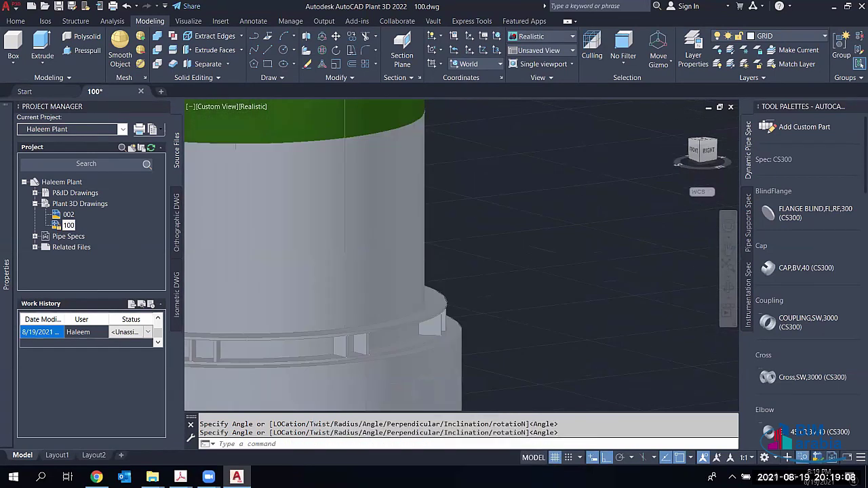
middle_click_drag(495, 324, 448, 312, "shift")
middle_click_drag(369, 261, 435, 258)
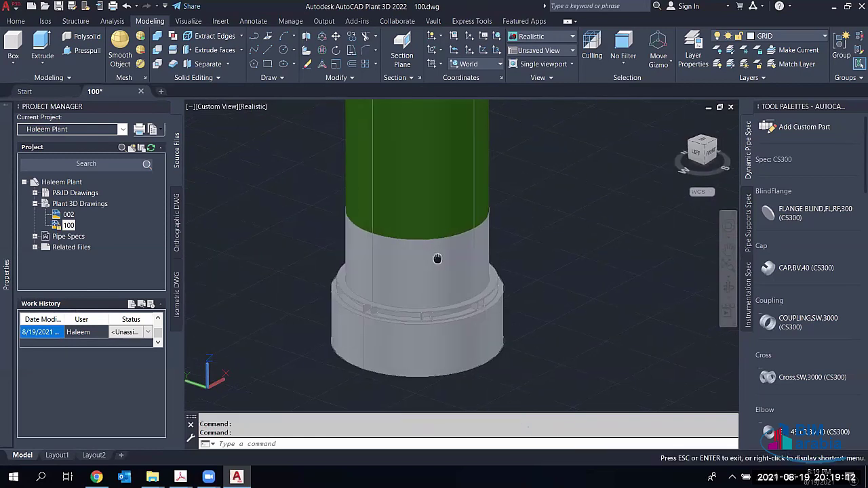
scroll(435, 257, "up", 3)
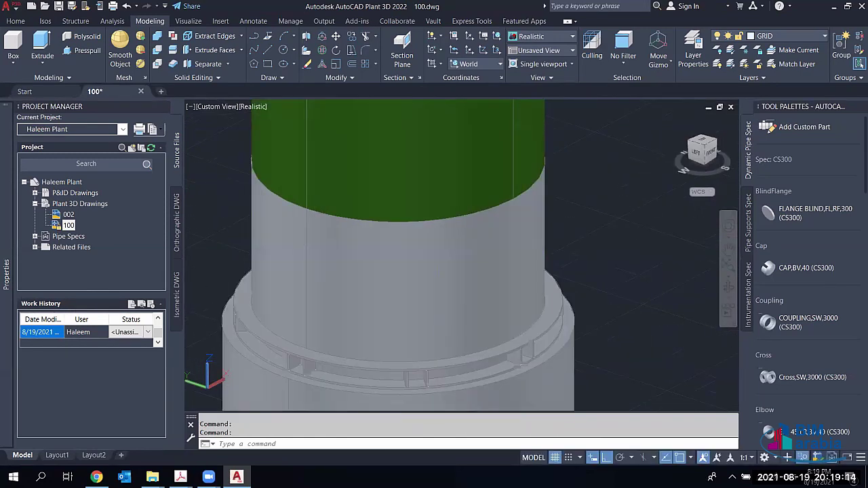
left_click(417, 285)
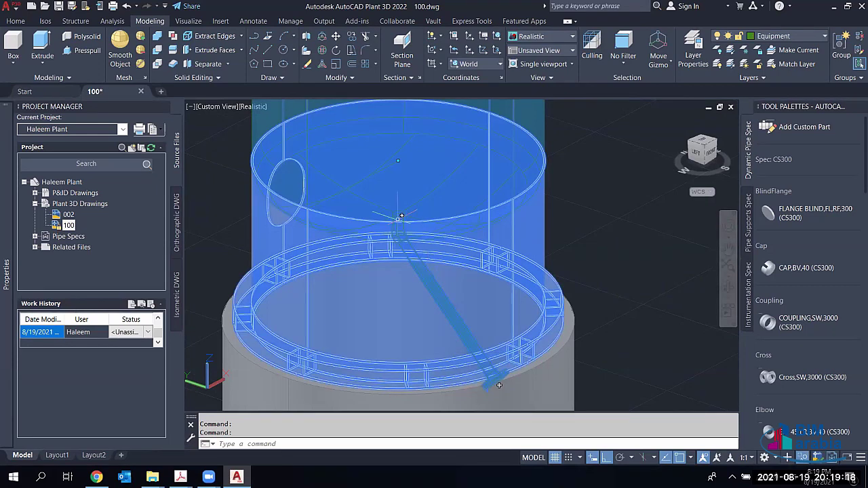
scroll(404, 258, "down", 5)
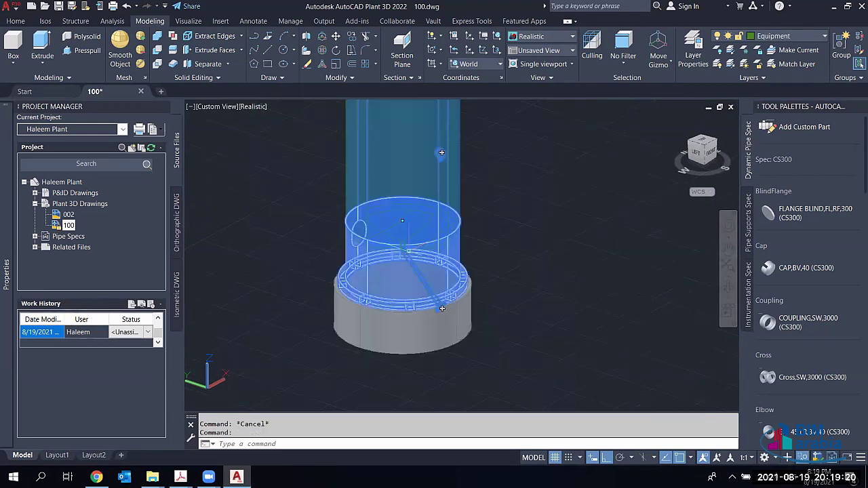
key("Escape")
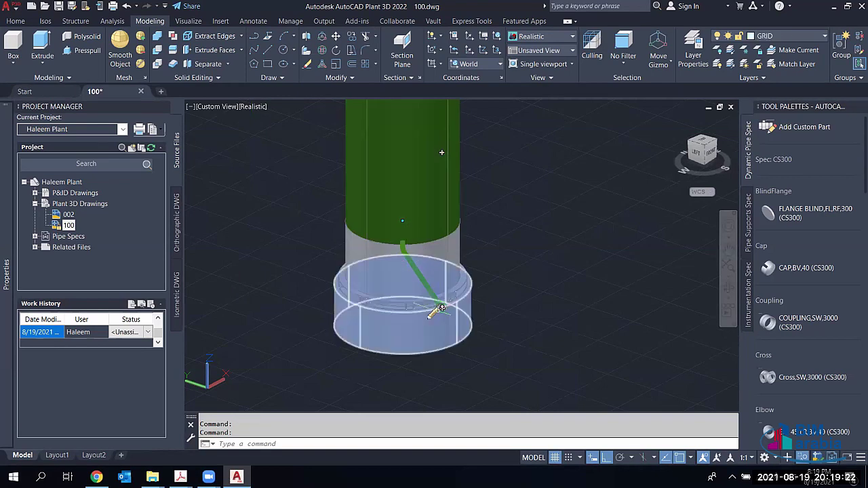
left_click(441, 308)
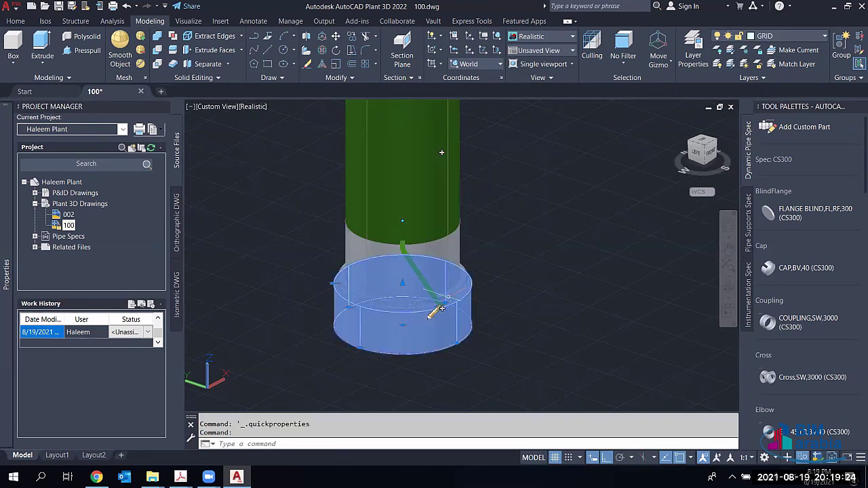
left_click(437, 309)
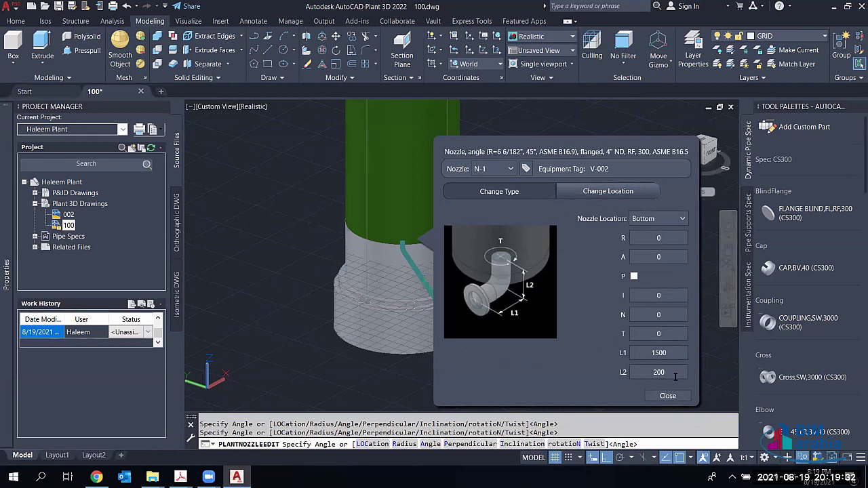
Step: Review N-1's R, I, N and T location settings, then cancel the nozzle edit
left_click(669, 238)
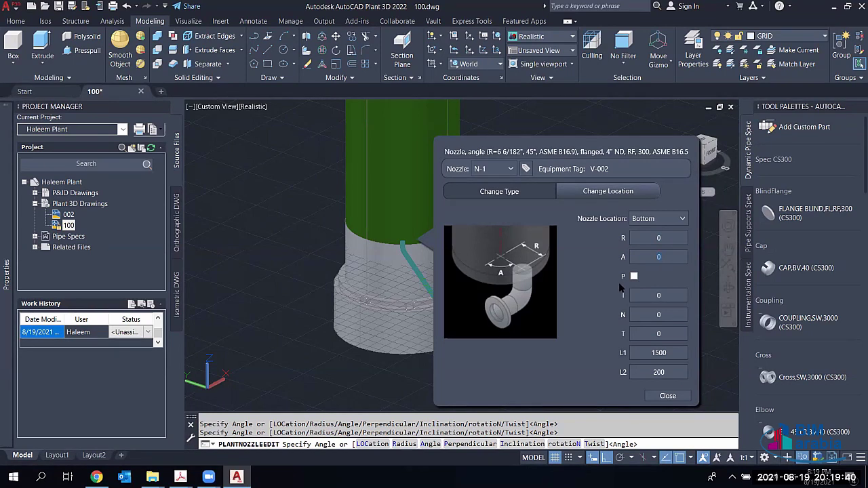
left_click(667, 298)
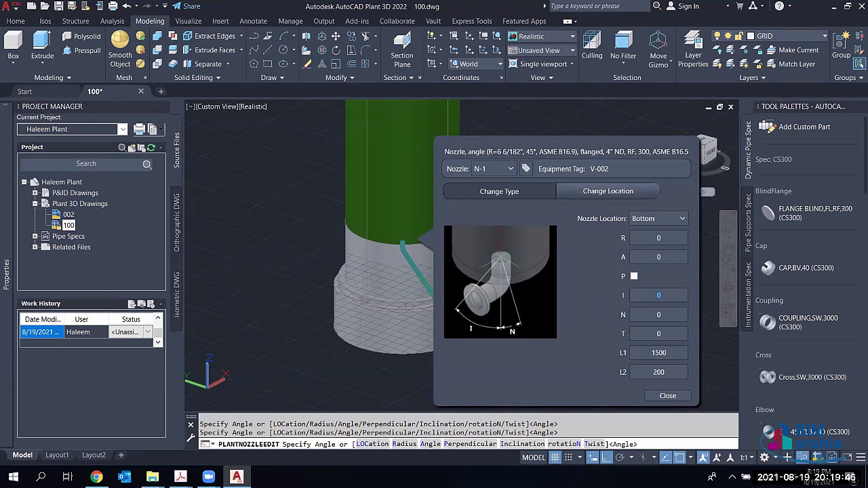
left_click(662, 314)
left_click(659, 337)
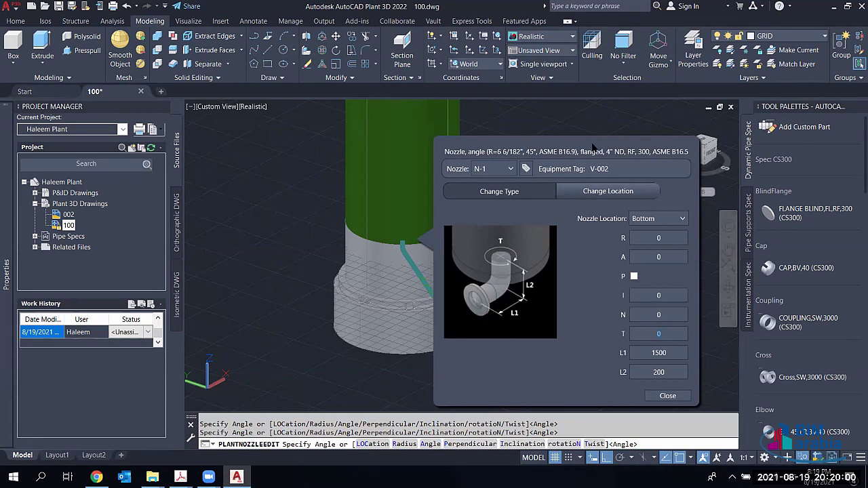
left_click_drag(593, 146, 696, 128)
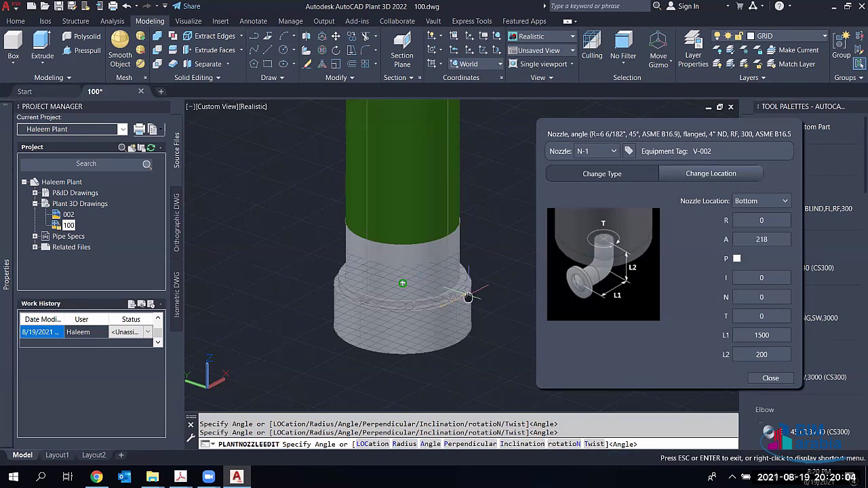
middle_click_drag(468, 297, 372, 332)
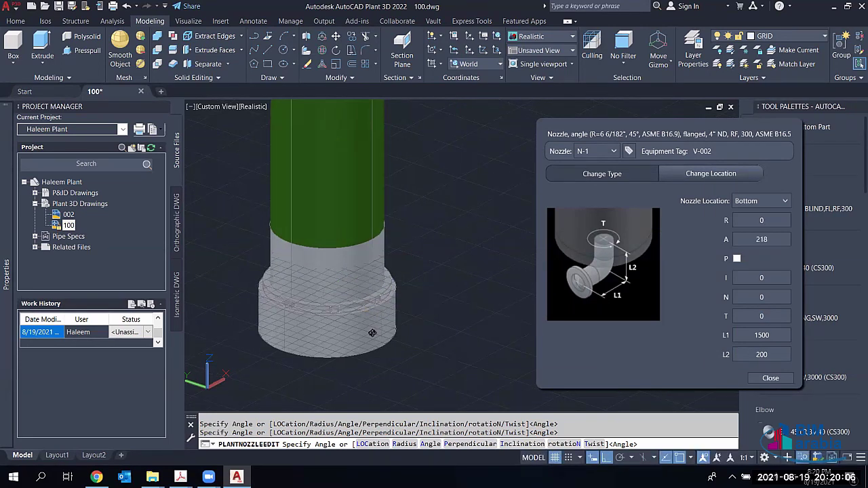
key("Escape")
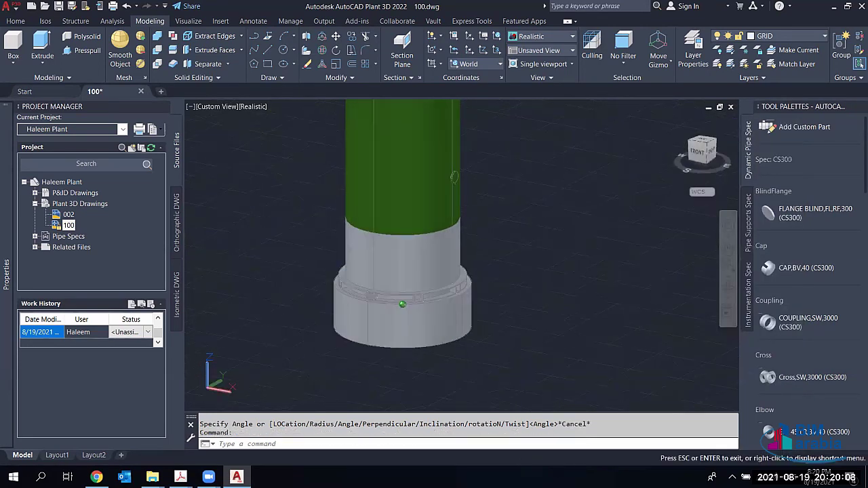
middle_click_drag(403, 299, 360, 302, "shift")
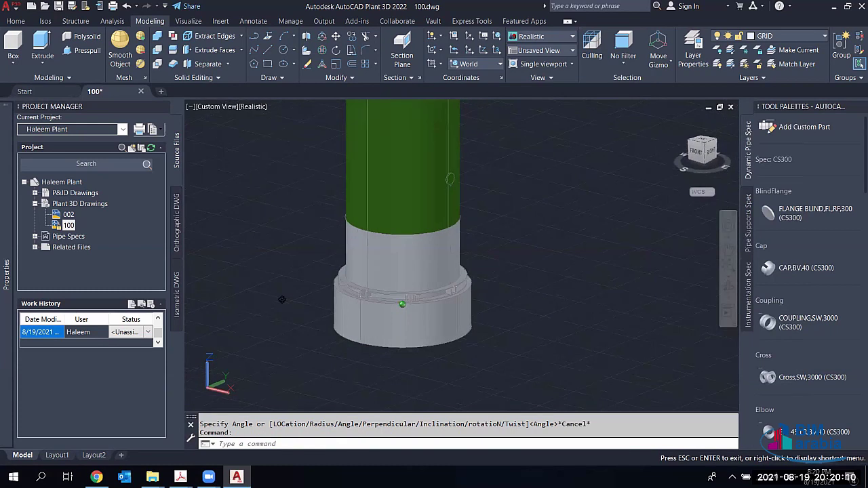
Step: Reselect V-002 and open Modify Equipment from its context menu, showing Skirt 1 at D1 2800, D2 2500
left_click(398, 297)
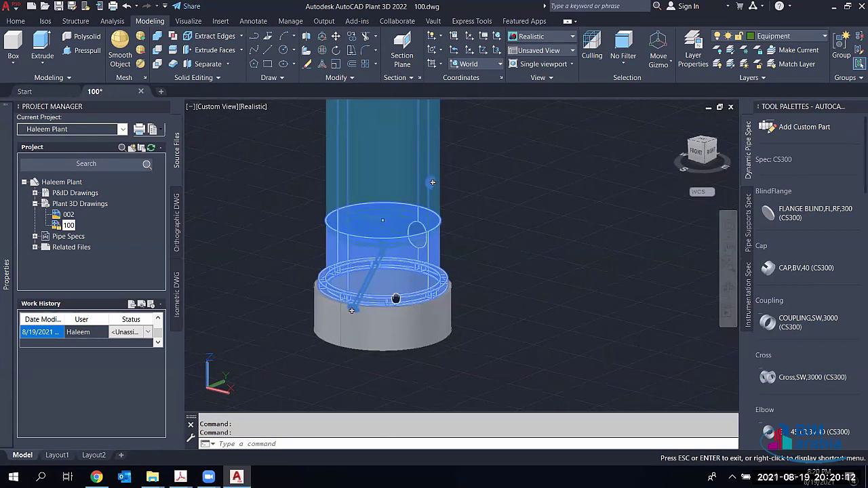
middle_click_drag(395, 298, 383, 299, "shift")
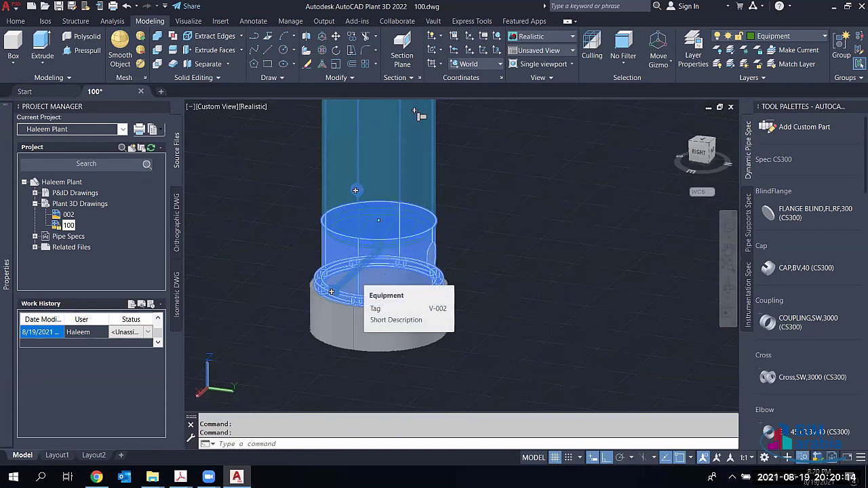
key("Escape")
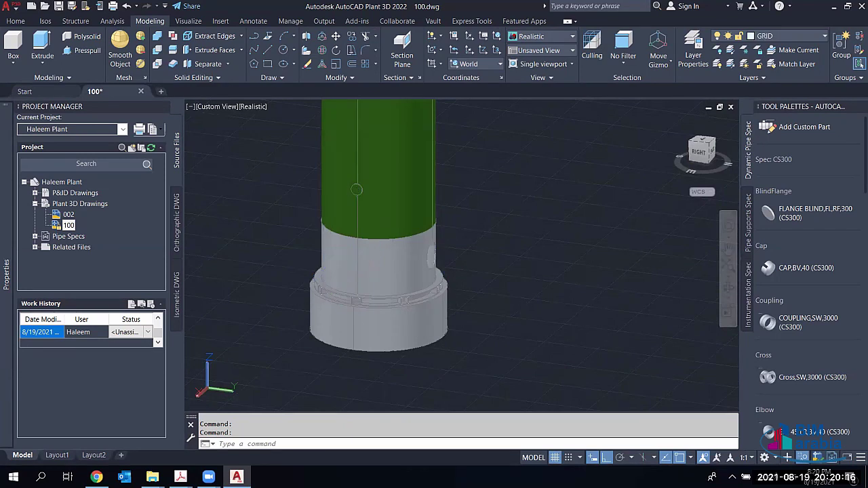
double_click(362, 261)
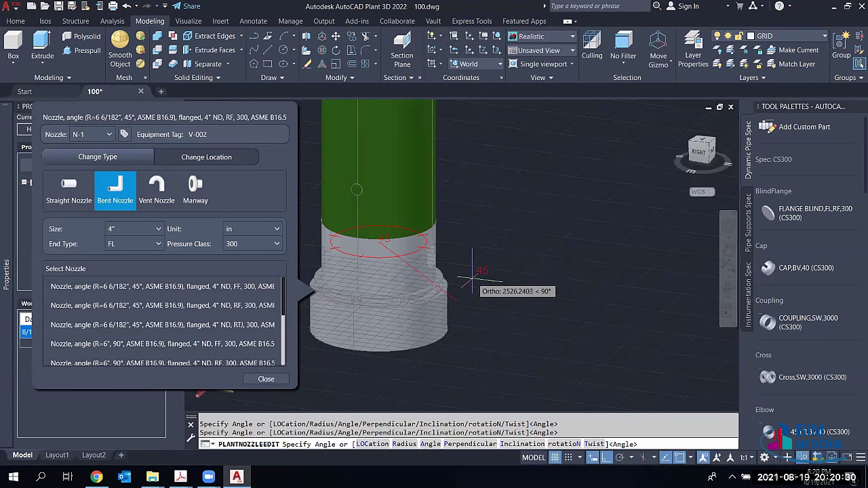
right_click(414, 293, "shift")
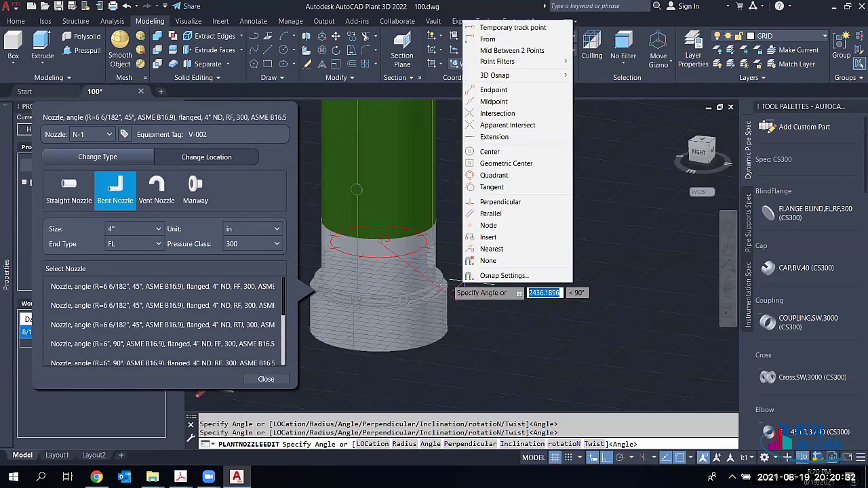
key("Escape")
key("Escape")
key("Escape")
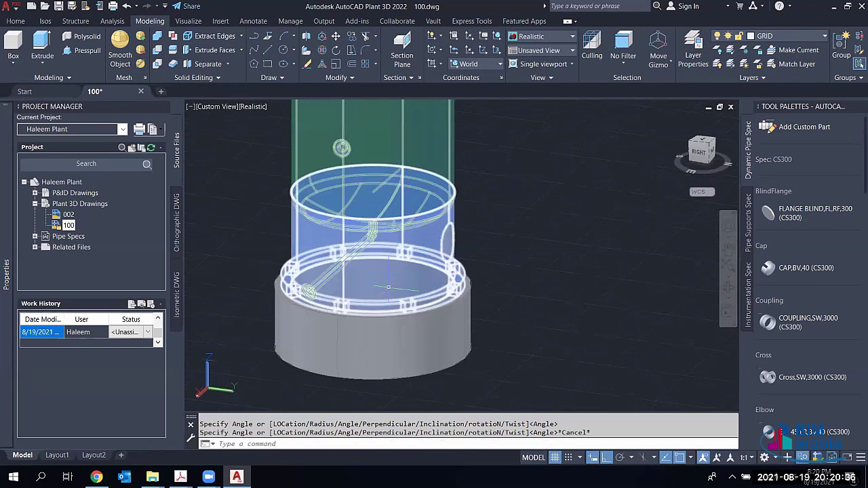
left_click(392, 286)
scroll(400, 225, "down", 3)
right_click(401, 225)
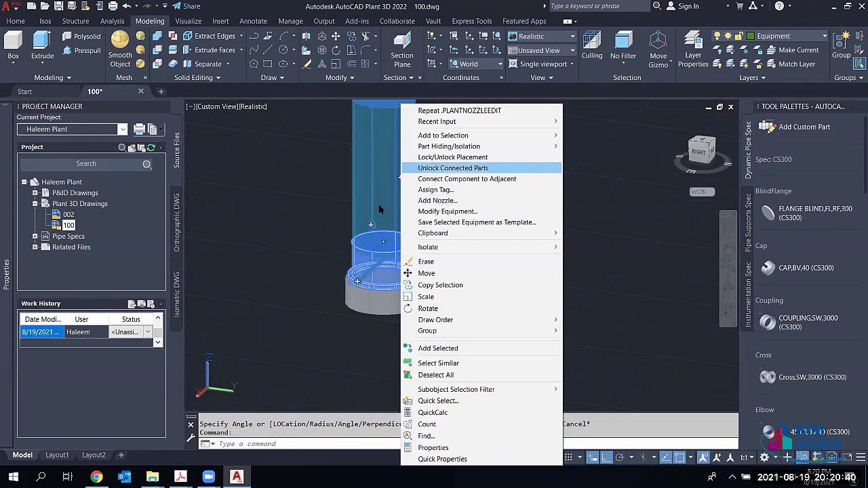
left_click(444, 210)
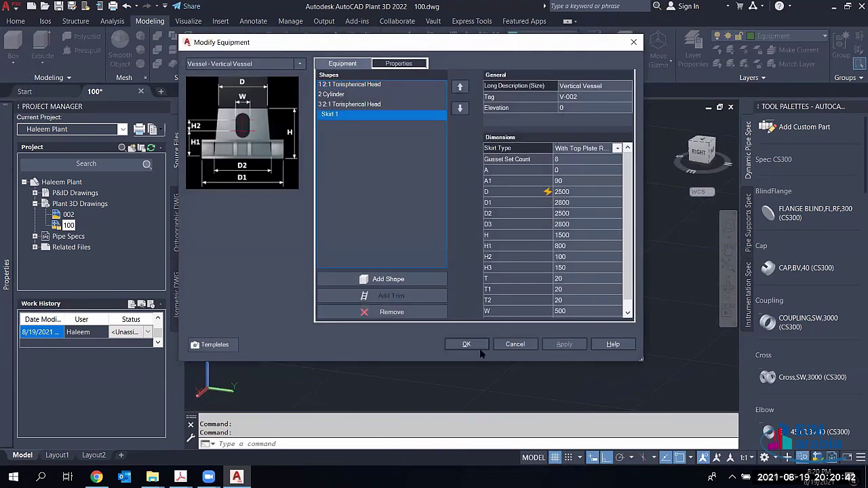
Step: Remove Skirt 1 from vessel V-002's shapes and apply the change
left_click(390, 312)
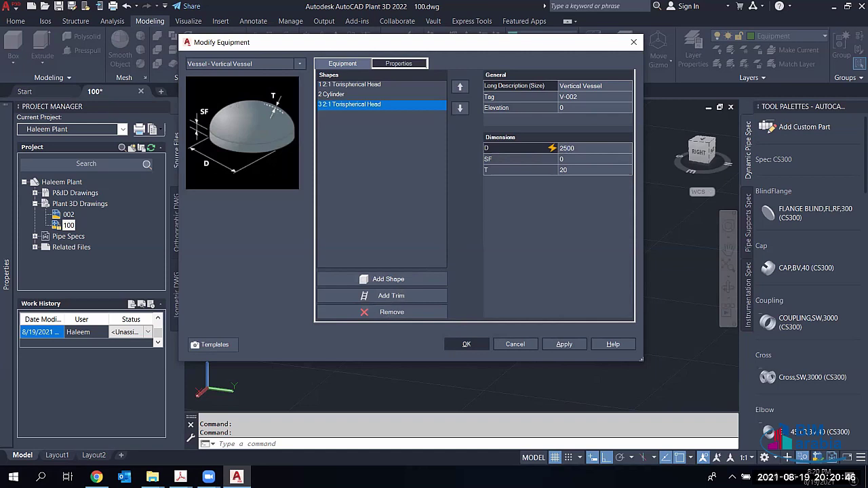
left_click(466, 343)
scroll(383, 259, "up", 2)
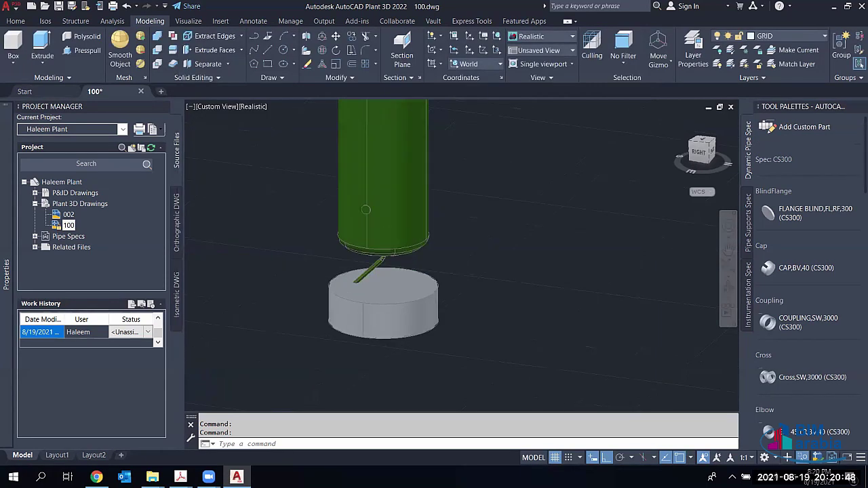
Step: Select V-002 and open the edit settings for bottom nozzle N-1
left_click(389, 203)
scroll(406, 156, "down", 2)
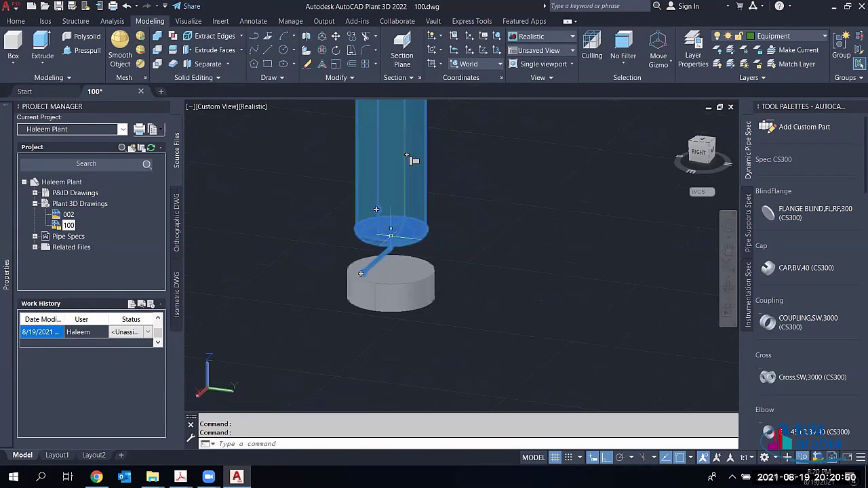
middle_click_drag(407, 156, 487, 107)
scroll(487, 107, "up", 2)
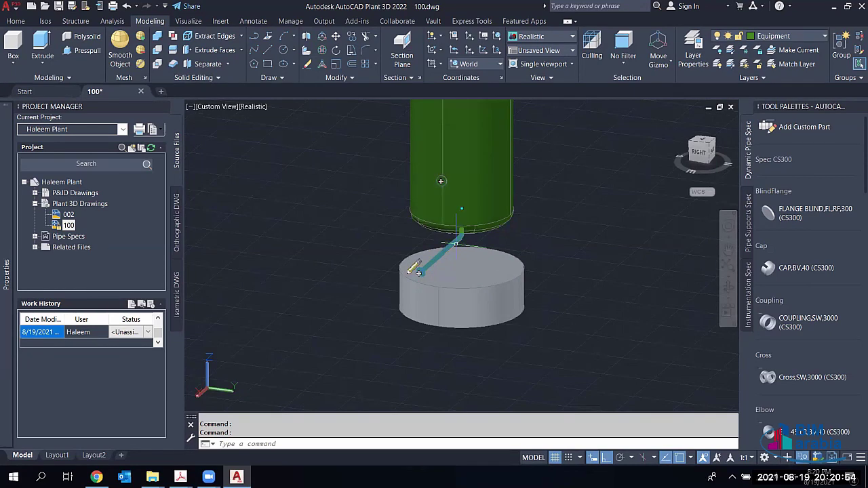
left_click(415, 269)
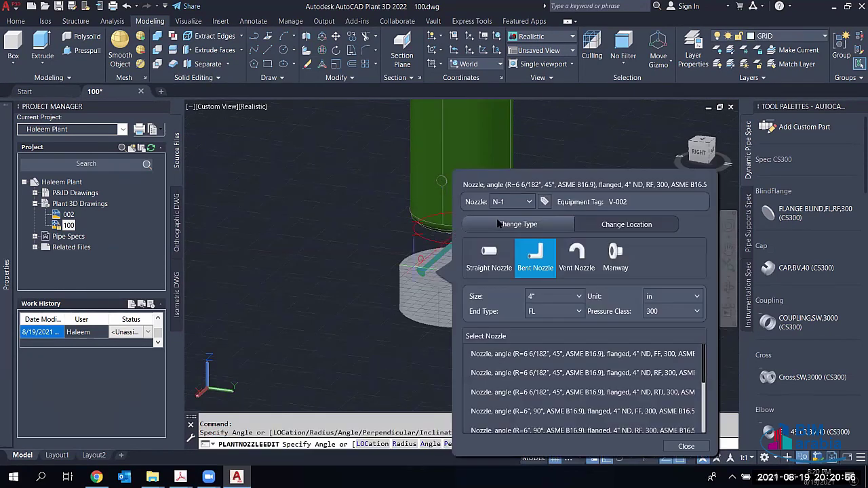
Step: Set nozzle N-1's location angle A to 180, after first trying 90
left_click(590, 180)
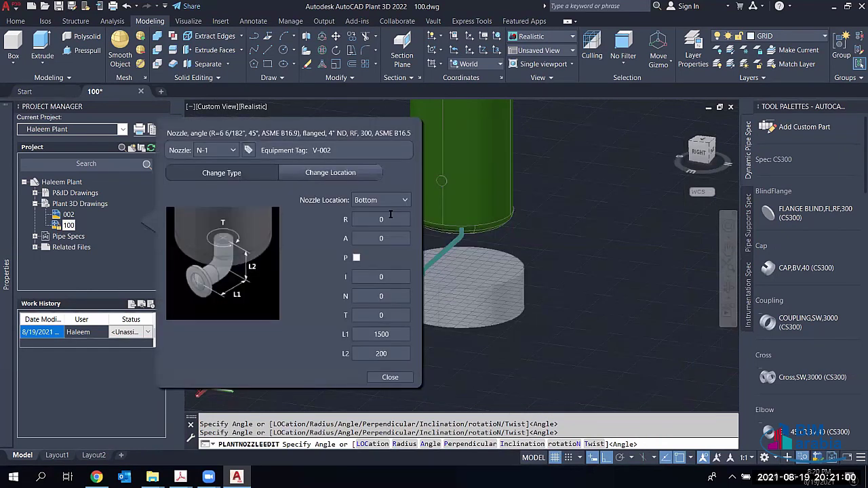
left_click(388, 238)
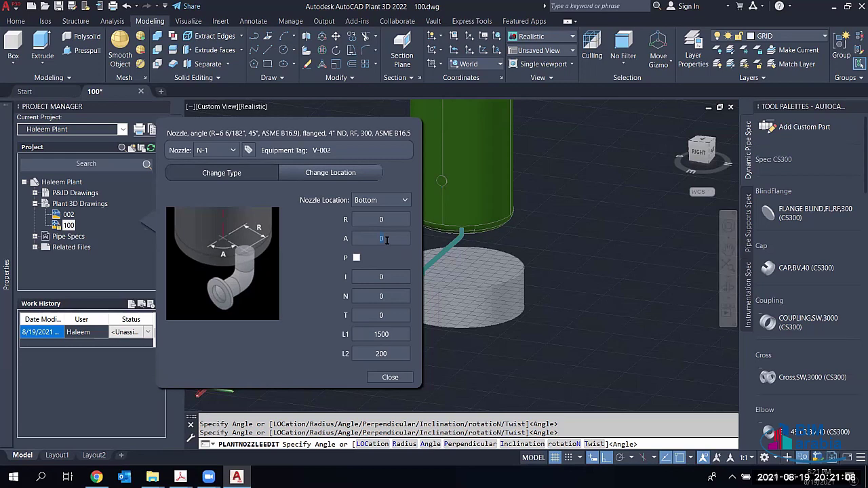
type("90")
left_click(369, 277)
left_click_drag(272, 134, 652, 129)
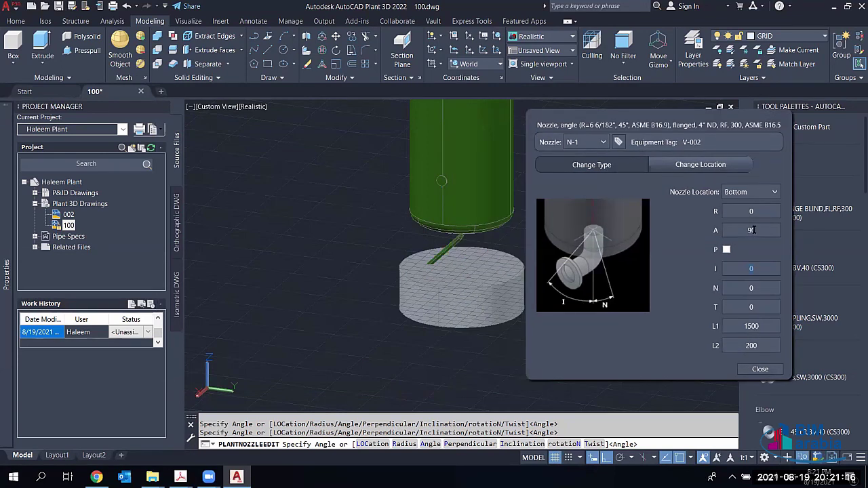
left_click(751, 230)
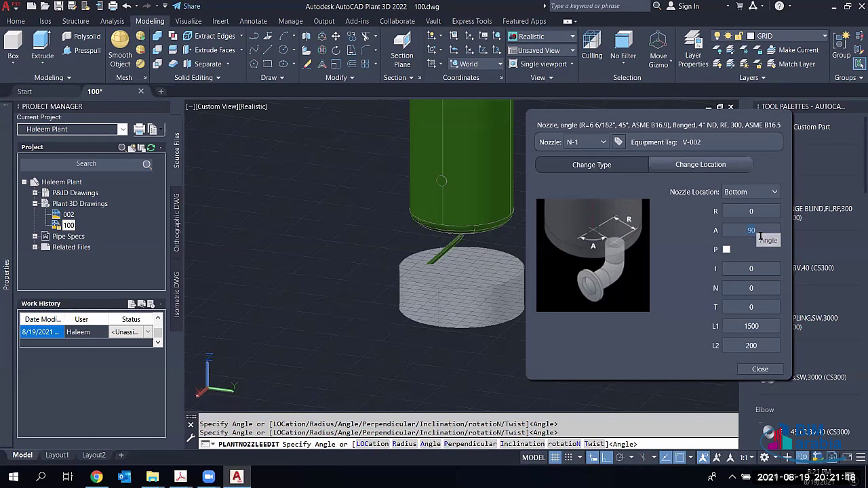
type("180")
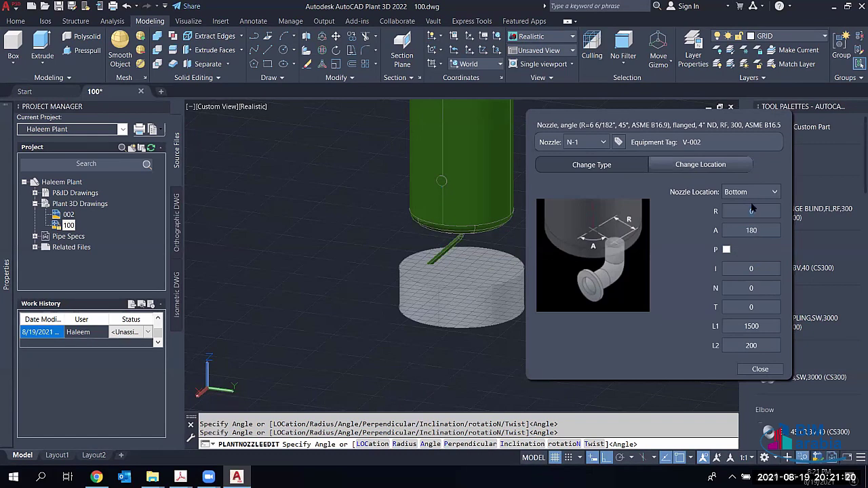
Step: Step through the nozzle's R, I, N and T location values
left_click(758, 210)
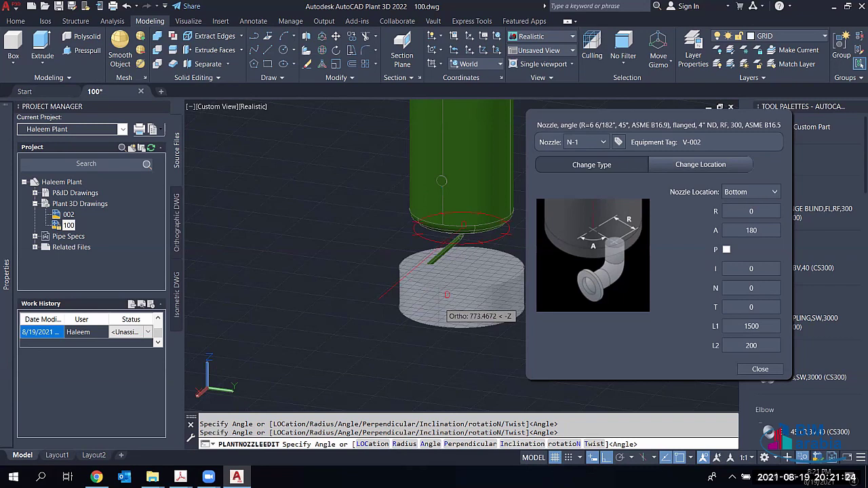
middle_click_drag(446, 294, 369, 290)
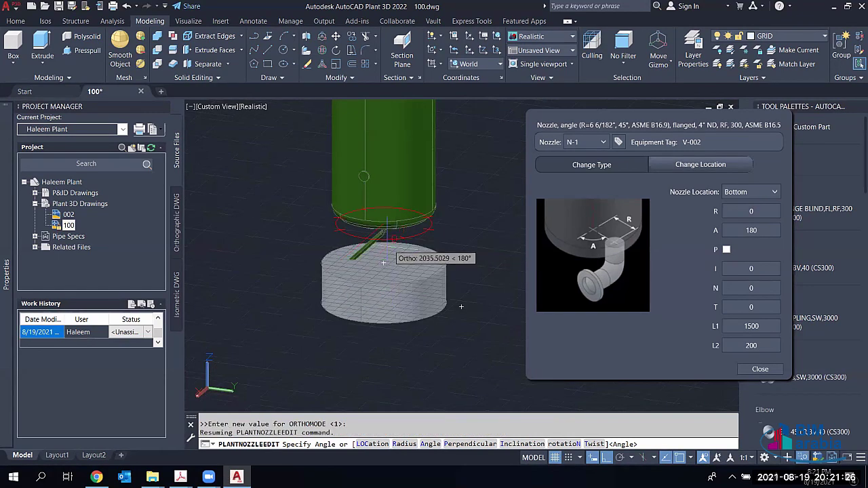
left_click(755, 268)
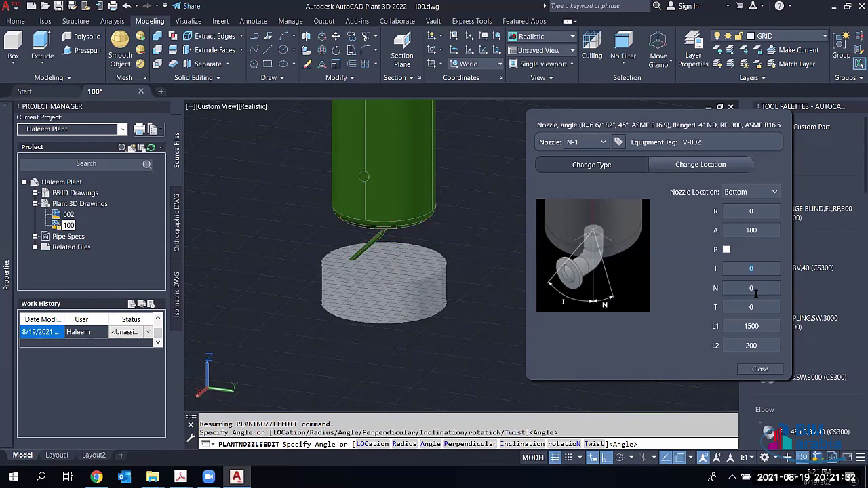
left_click(754, 290)
left_click(754, 306)
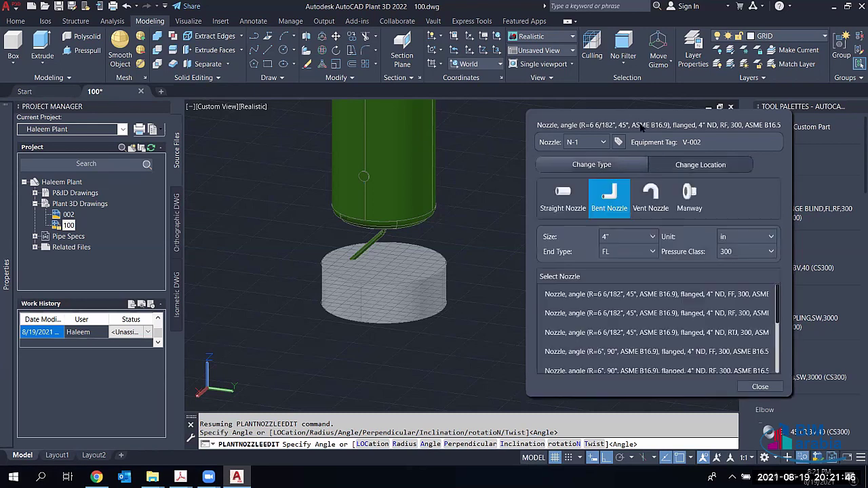
left_click_drag(591, 236, 540, 221)
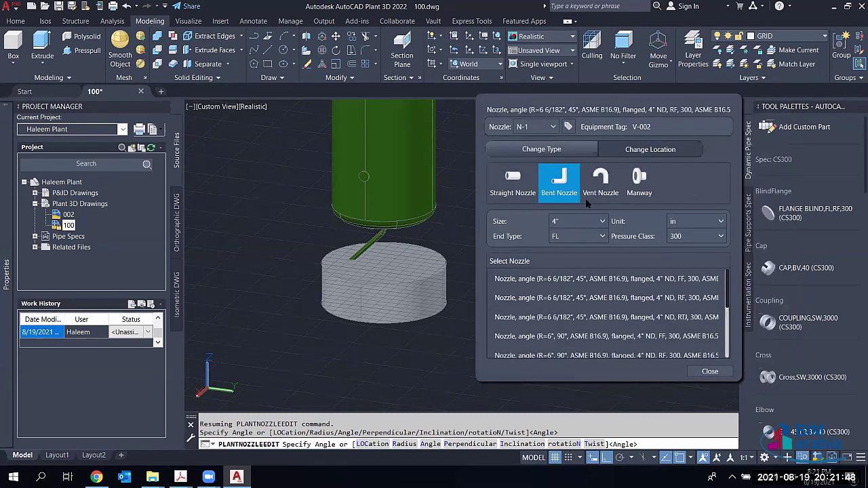
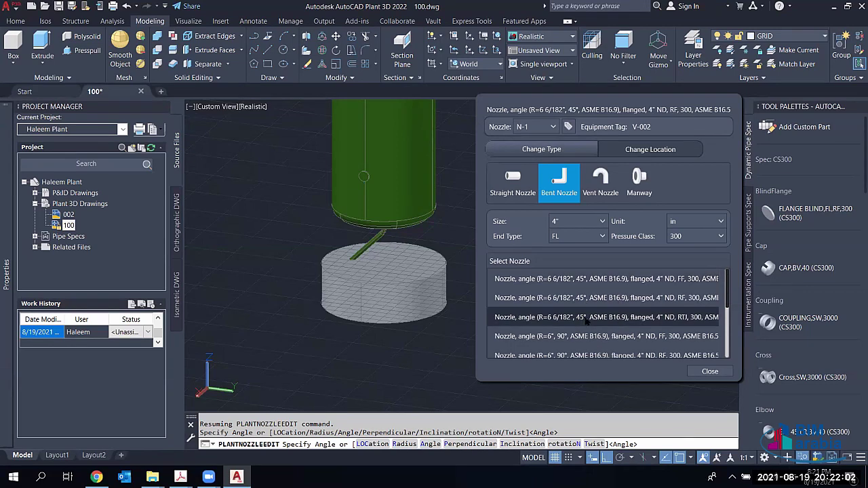
Step: Change N-1 to the R=6", 90° RF bent nozzle and set its T angle to 180
scroll(584, 324, "down", 1)
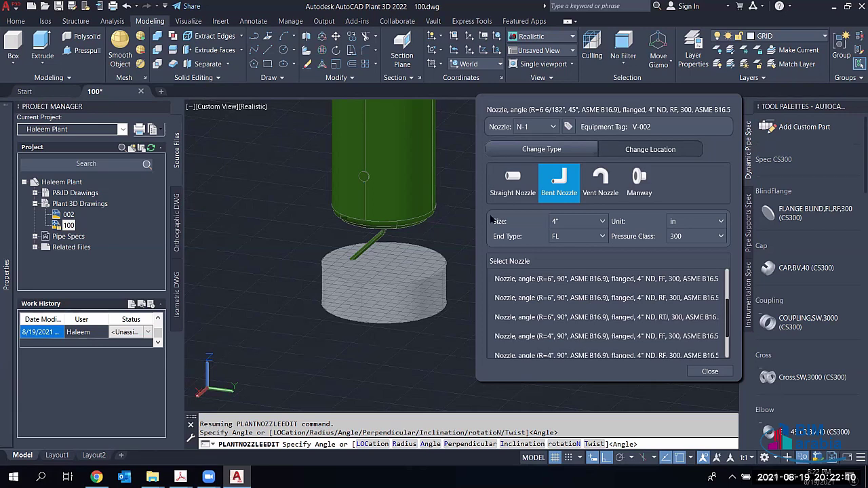
left_click(681, 297)
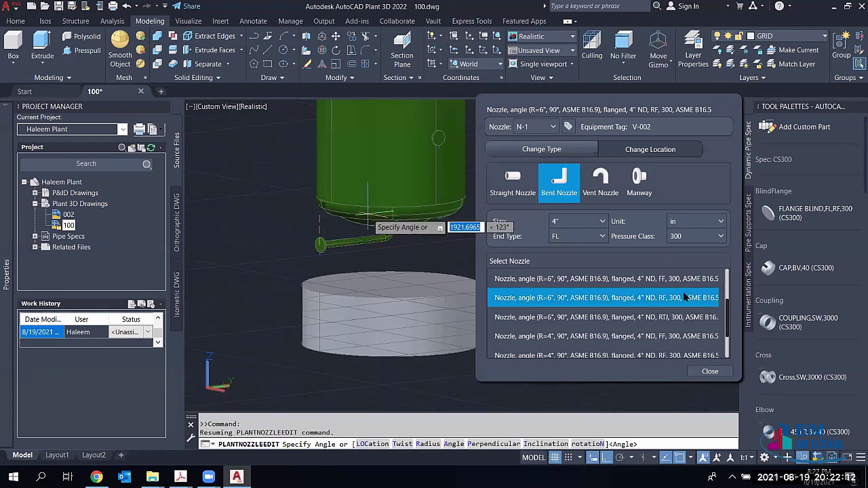
left_click(649, 150)
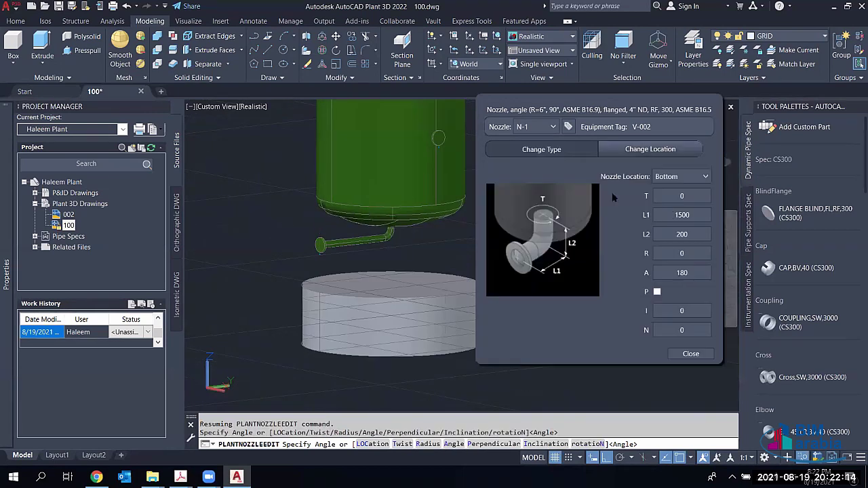
left_click(690, 197)
type("180")
key("Tab")
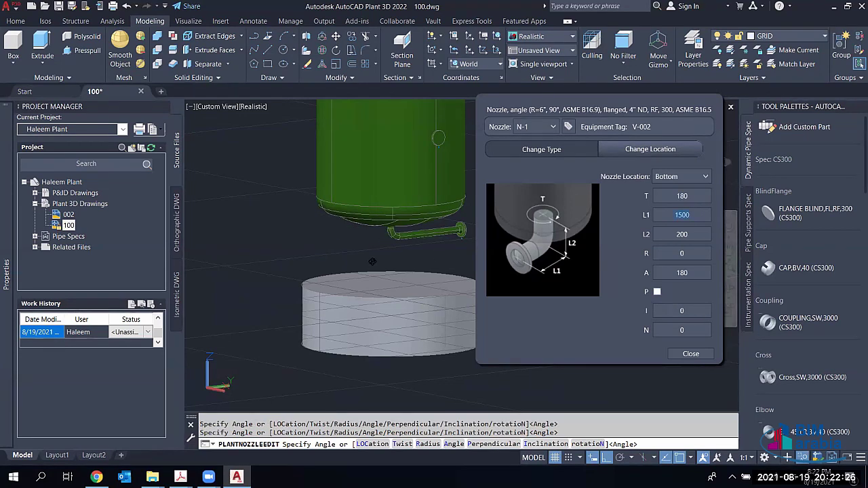
key("Return")
Step: Add a skirt shape of type With Top Plate Ring to vessel V-002 through Modify Equipment
left_click(431, 192)
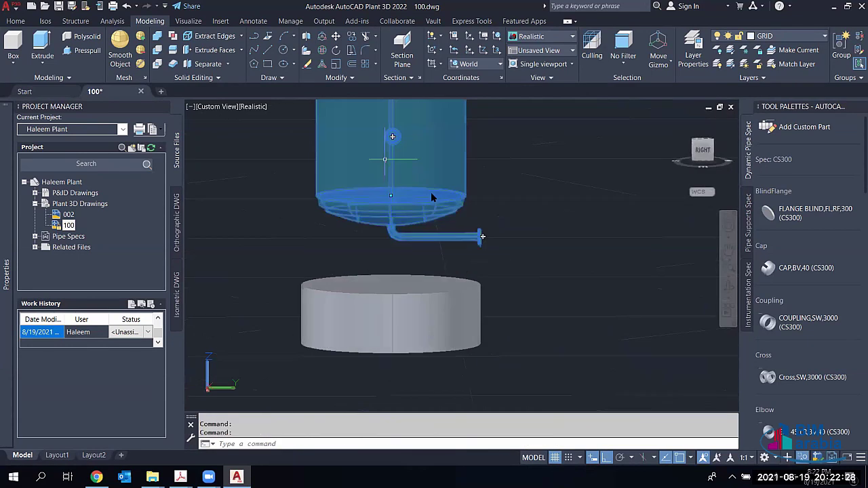
right_click(431, 192)
left_click(431, 211)
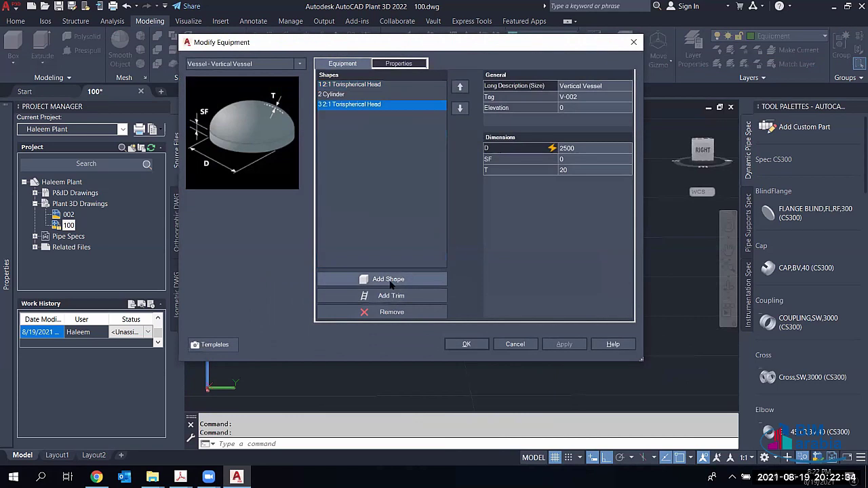
left_click(388, 280)
left_click(366, 111)
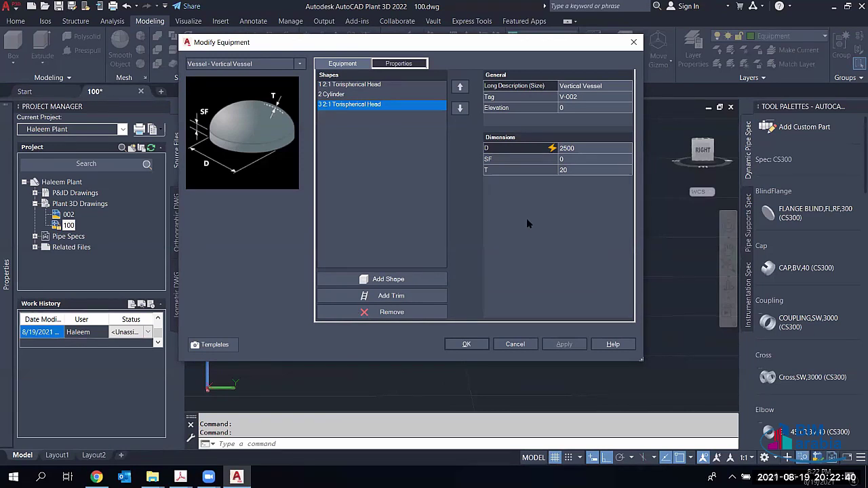
left_click(626, 148)
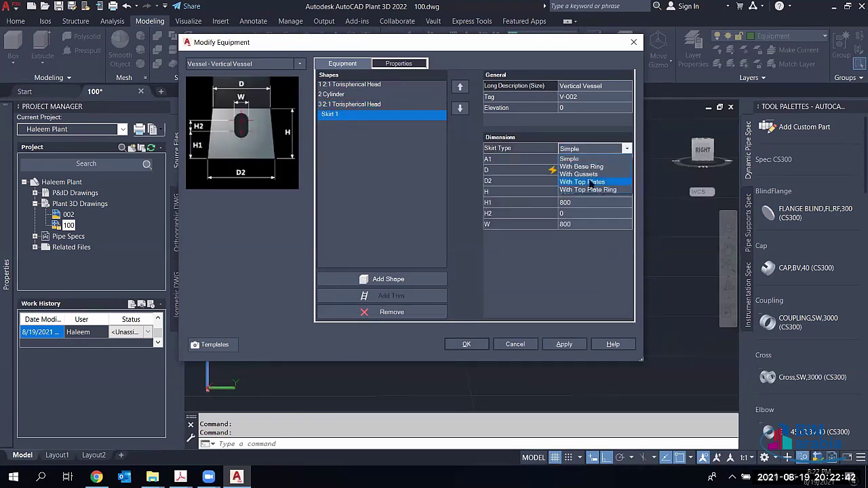
left_click(587, 189)
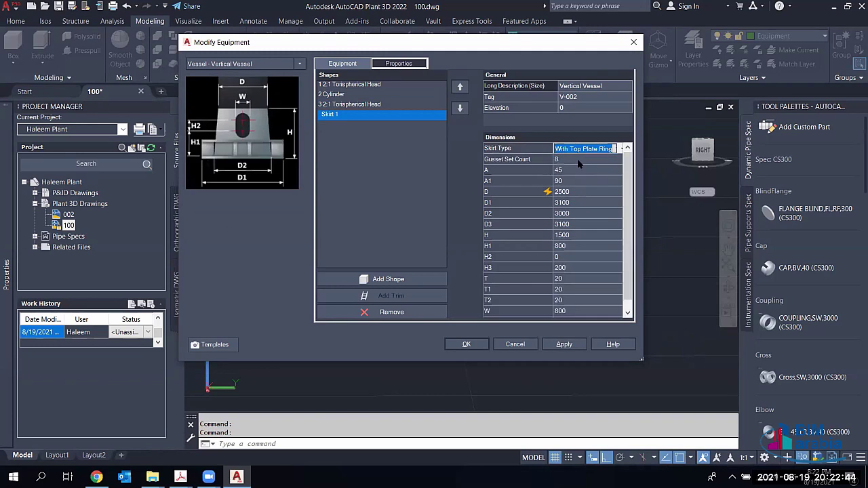
Step: Set the skirt diameters D1 2800, D2 2500, D3 2800 and height H1 500
left_click(572, 192)
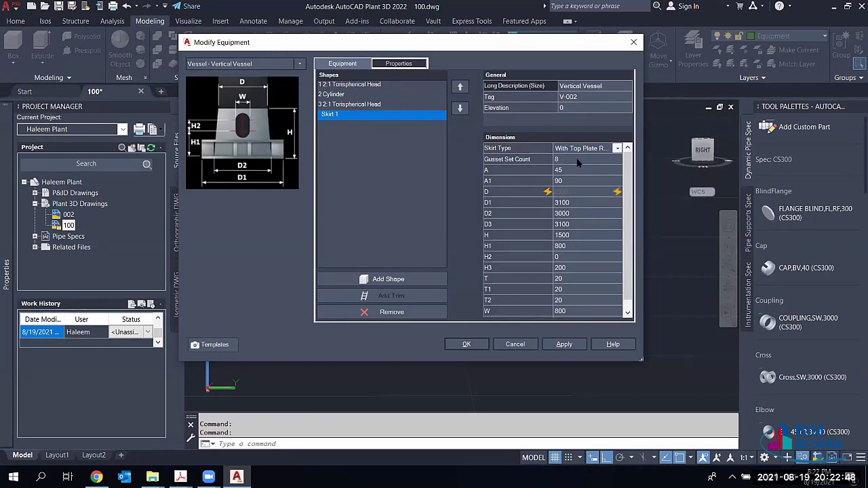
left_click(577, 162)
left_click(575, 167)
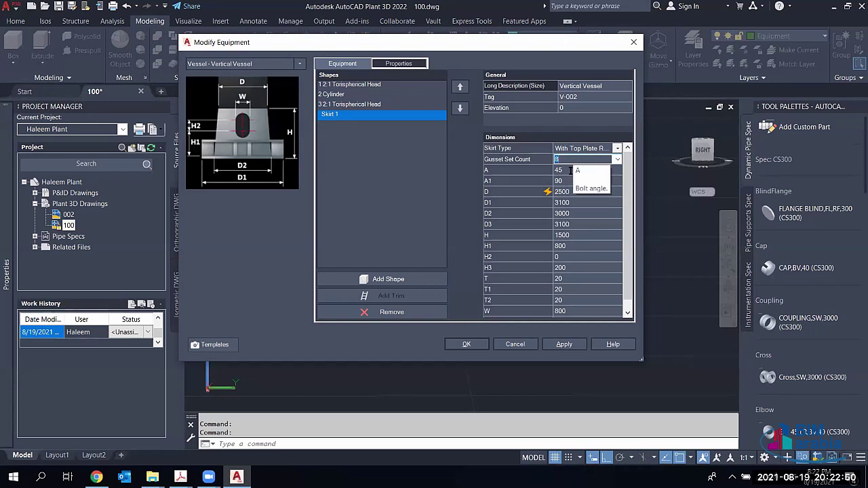
left_click(575, 187)
left_click(576, 182)
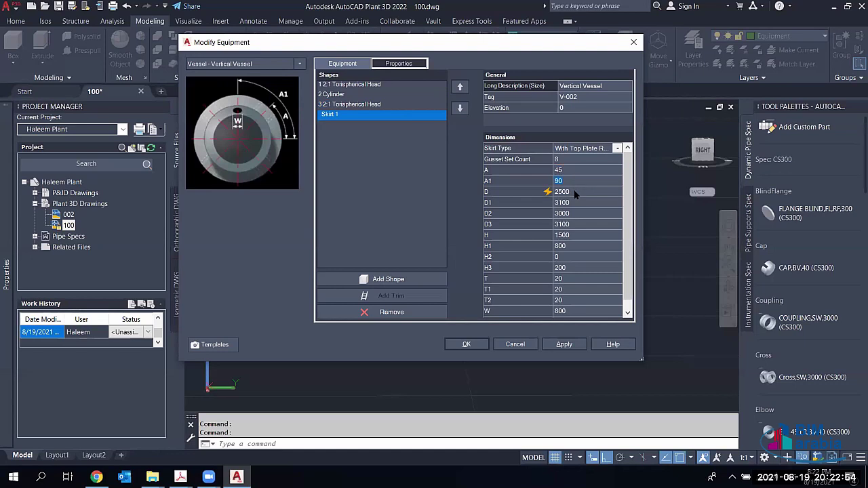
left_click(570, 202)
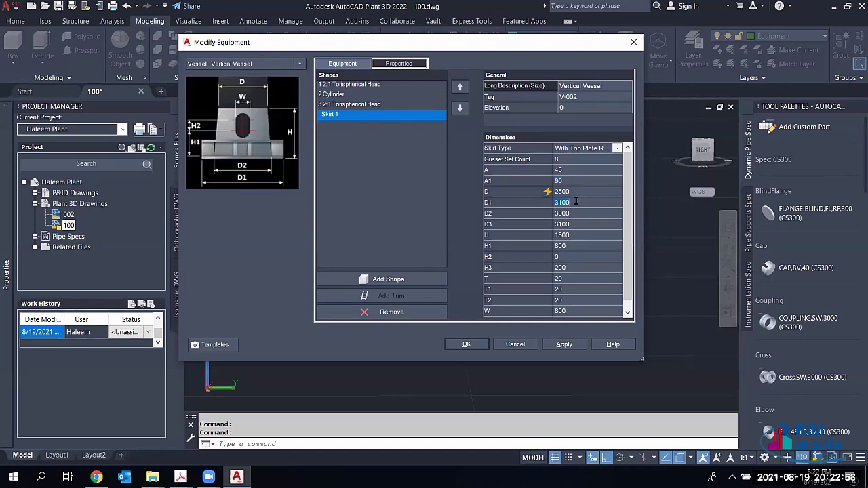
type("2800")
type("2500")
left_click(571, 224)
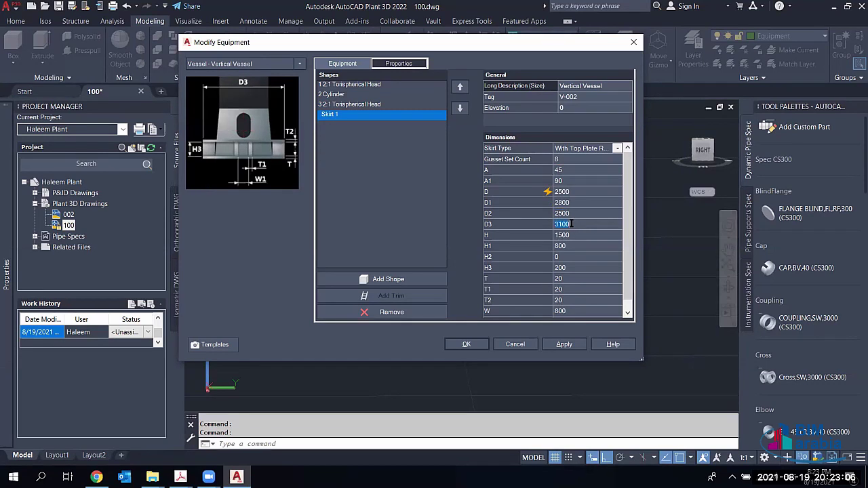
type("2800")
left_click(568, 237)
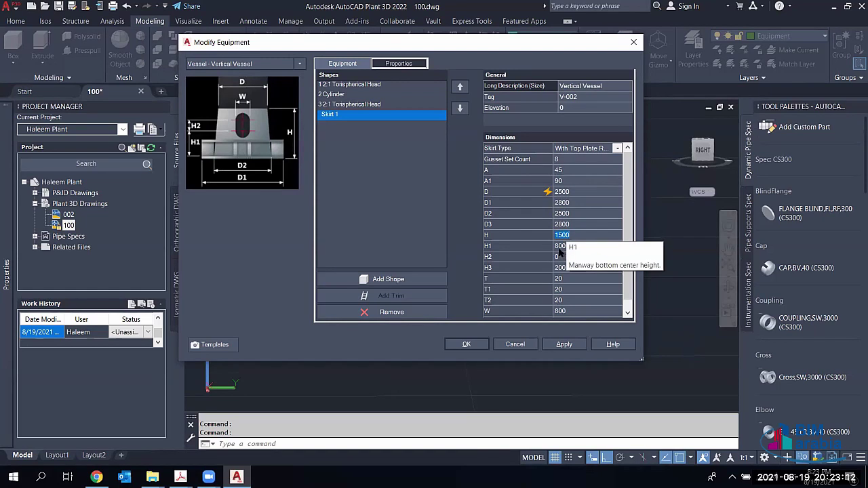
left_click(560, 248)
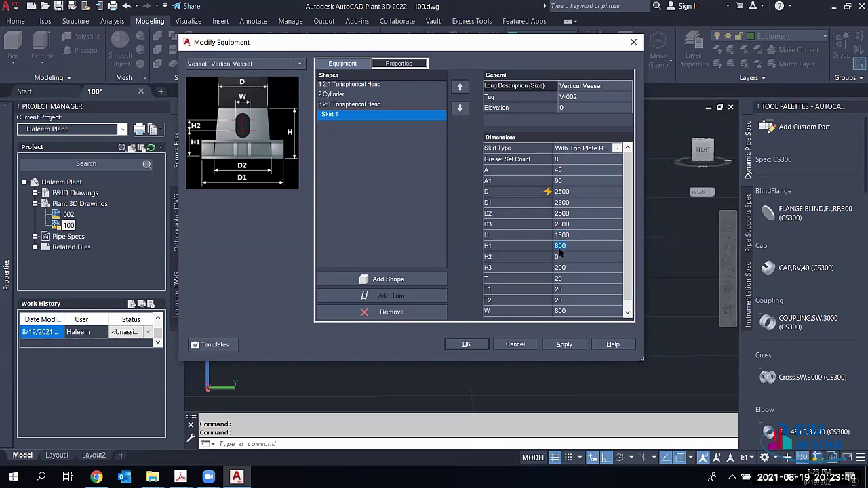
type("500")
Step: Set skirt H2 to 100, H3 to 15 and width W to 500, then apply the skirt
left_click(572, 257)
type("100")
left_click(574, 266)
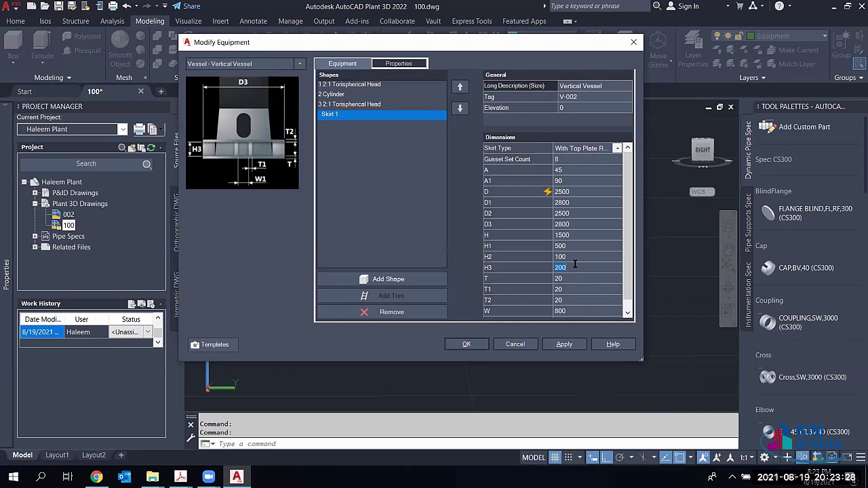
type("150")
left_click(569, 288)
left_click(570, 312)
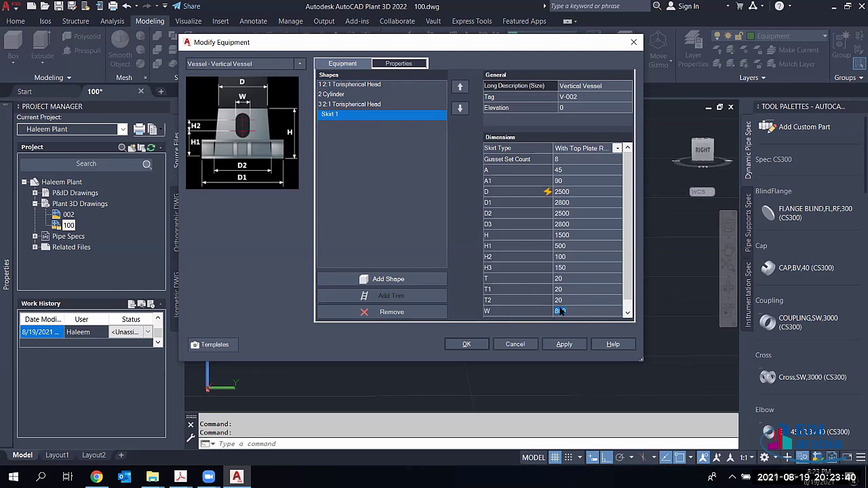
type("500")
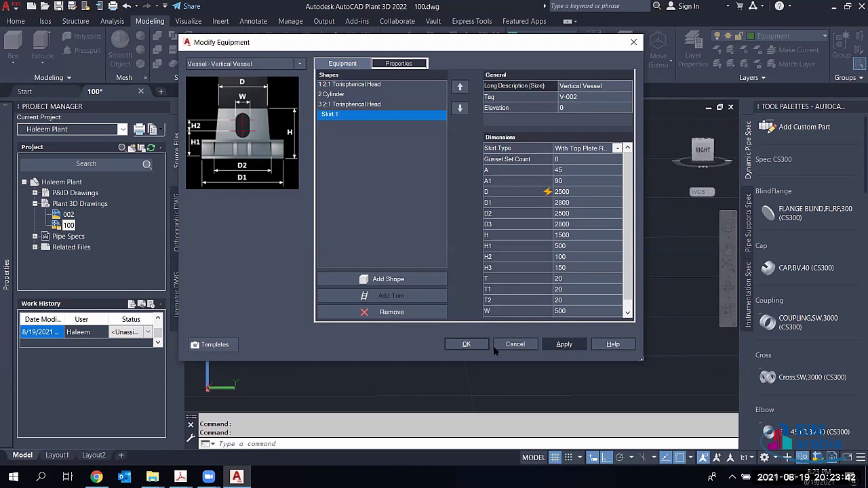
left_click(465, 346)
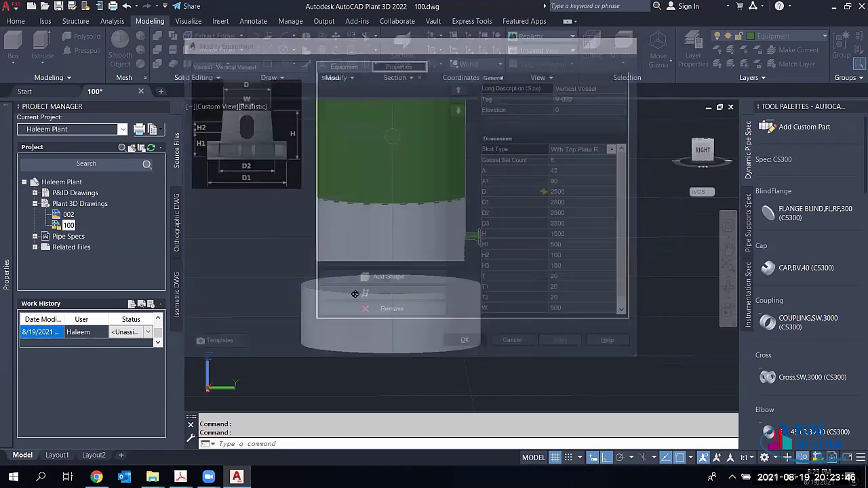
Step: Orbit and zoom to V-002's base, then select the vessel and check its properties
middle_click_drag(449, 292, 440, 277, "shift")
middle_click_drag(436, 265, 472, 216, "shift")
left_click(472, 215)
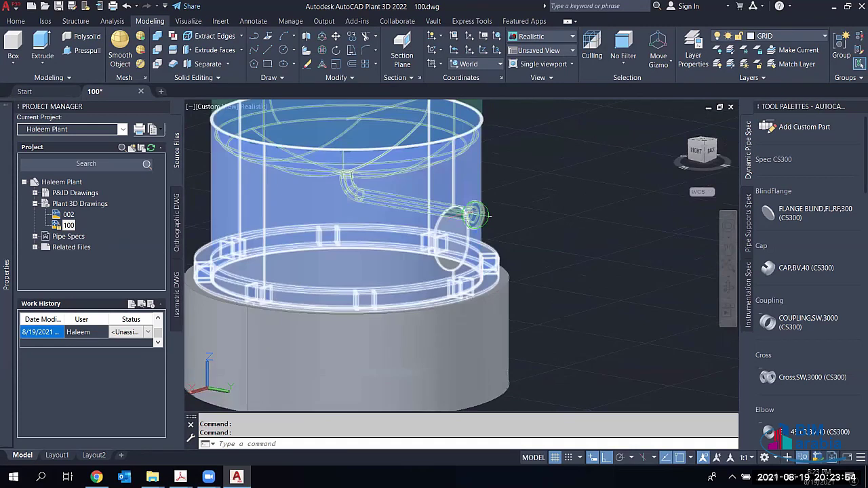
scroll(472, 216, "down", 2)
scroll(464, 202, "up", 3)
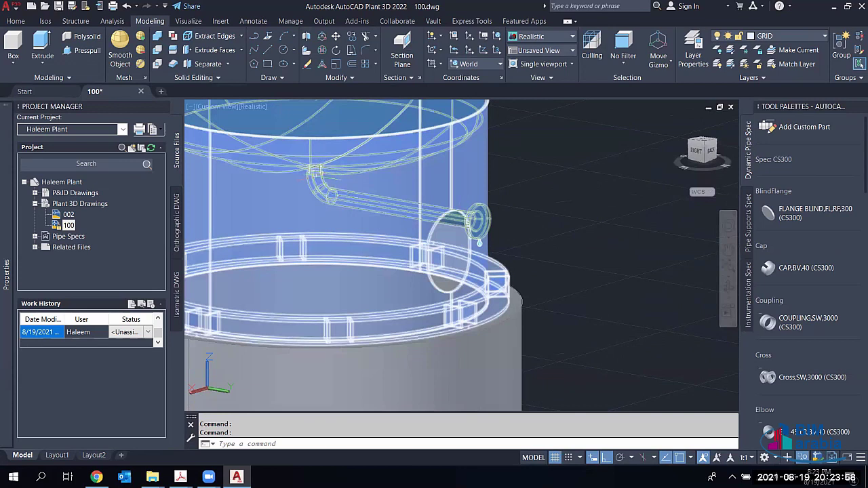
key("Escape")
scroll(346, 216, "down", 2)
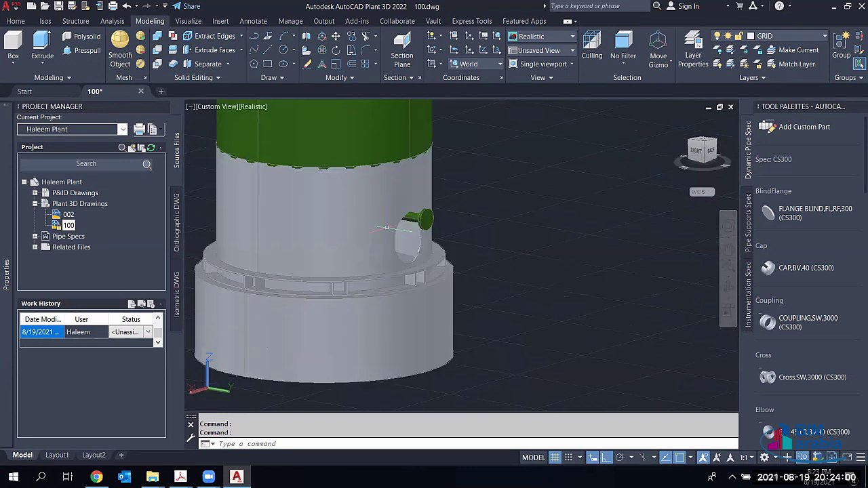
left_click(425, 218)
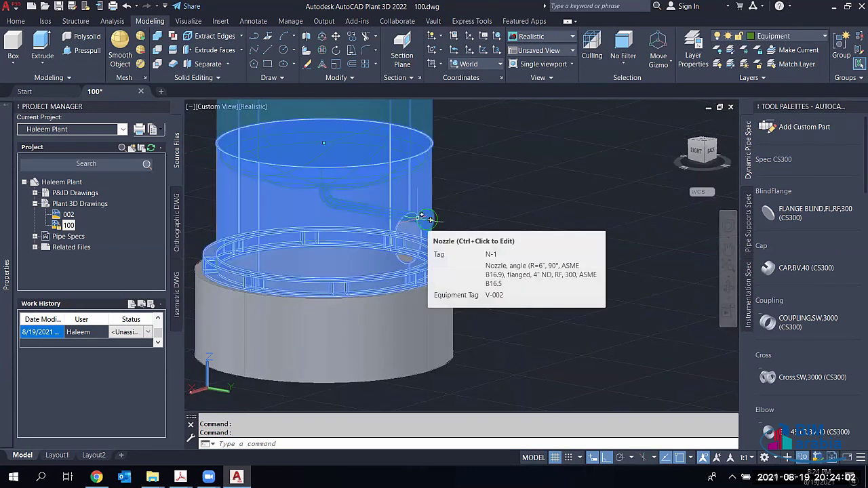
key("Escape")
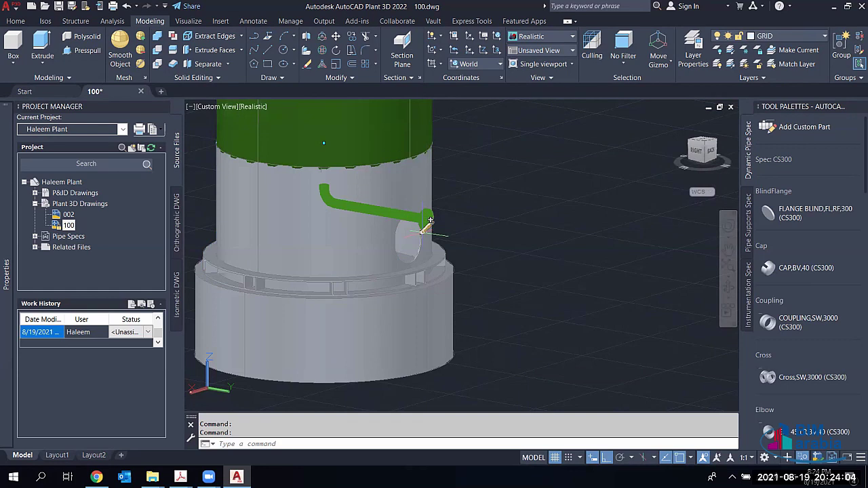
left_click(430, 220)
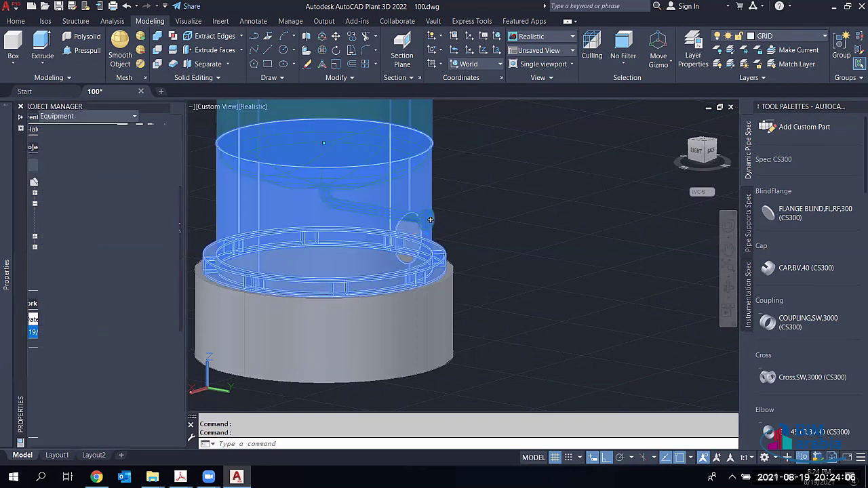
double_click(430, 220)
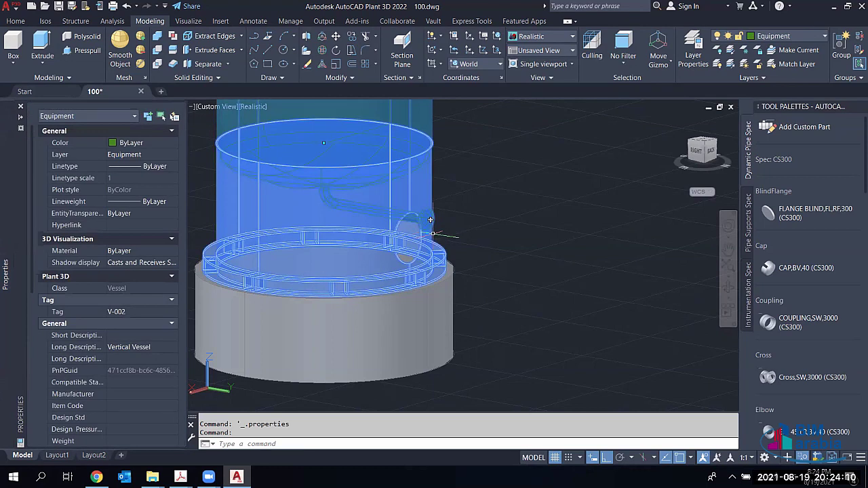
key("Escape")
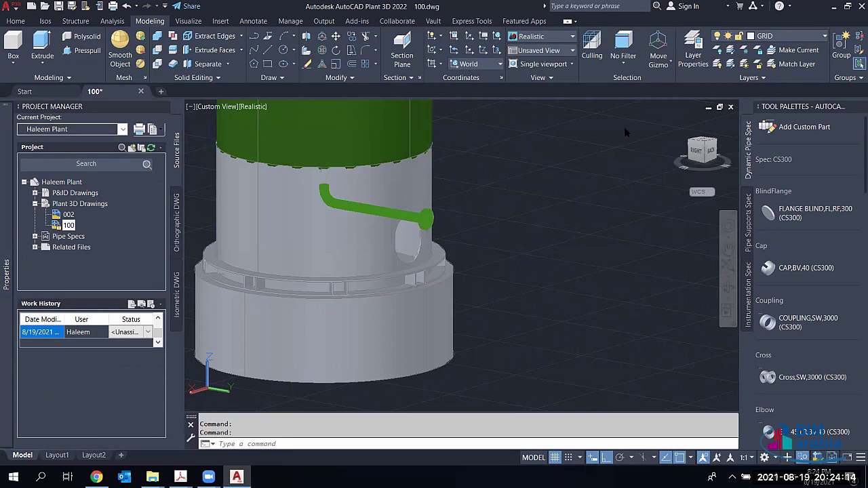
Step: Enter 400 in nozzle N-1's position settings and review its type choices
left_click(625, 134)
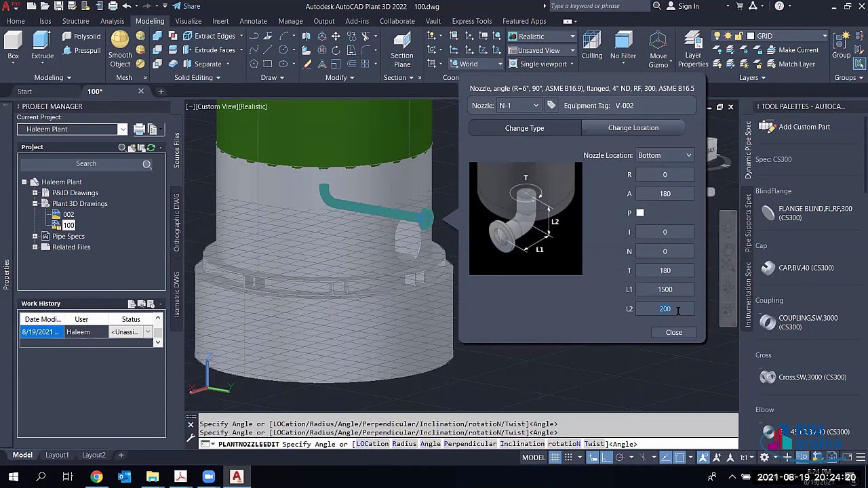
type("400")
left_click(524, 127)
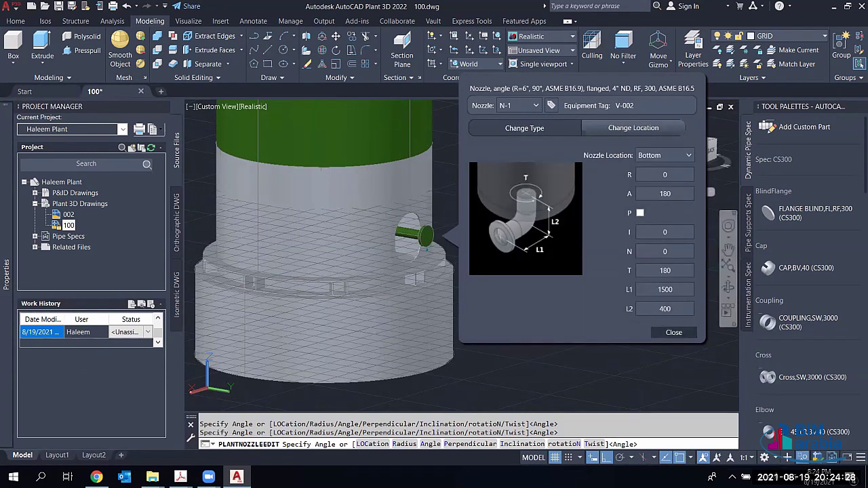
key("Escape")
Step: End the current placement command and cancel back to an idle prompt
scroll(416, 234, "up", 5)
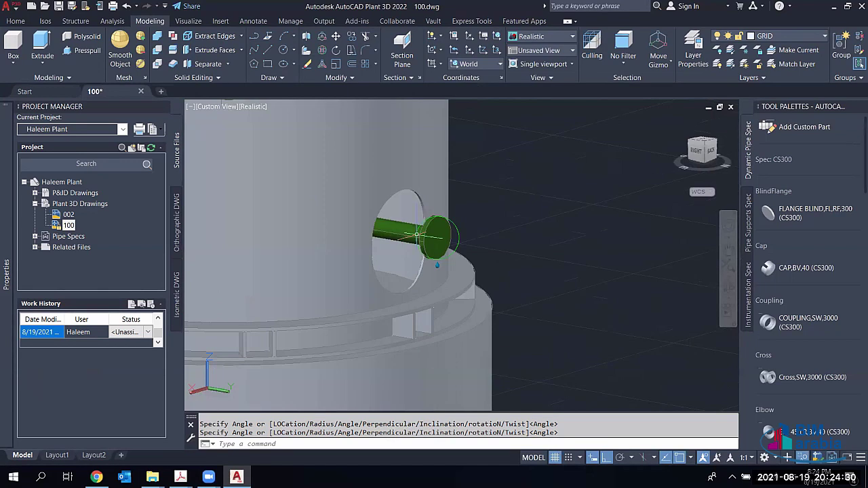
scroll(416, 234, "down", 5)
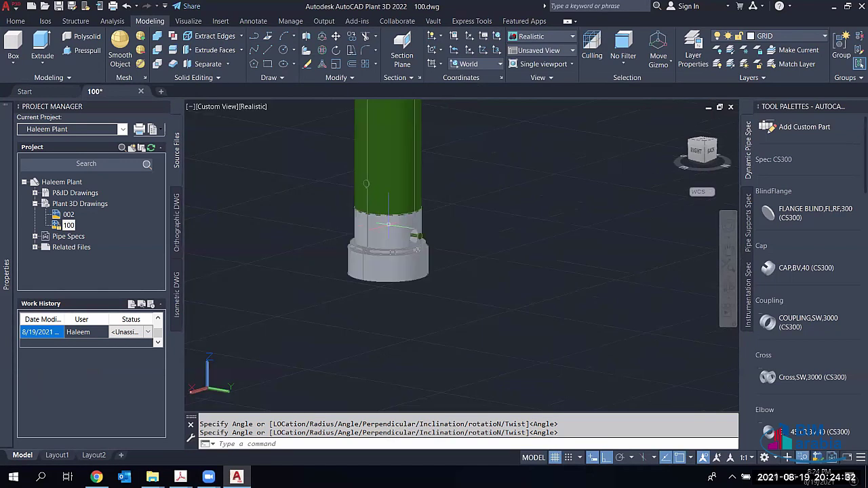
scroll(389, 224, "up", 3)
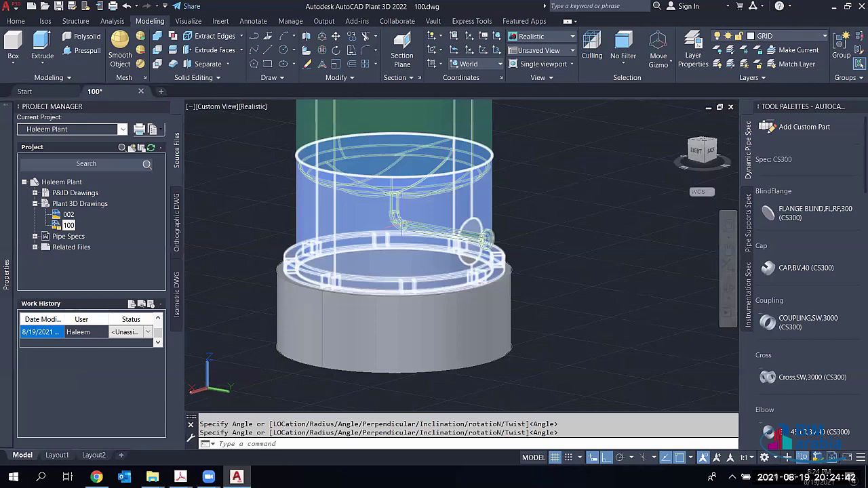
key("Return")
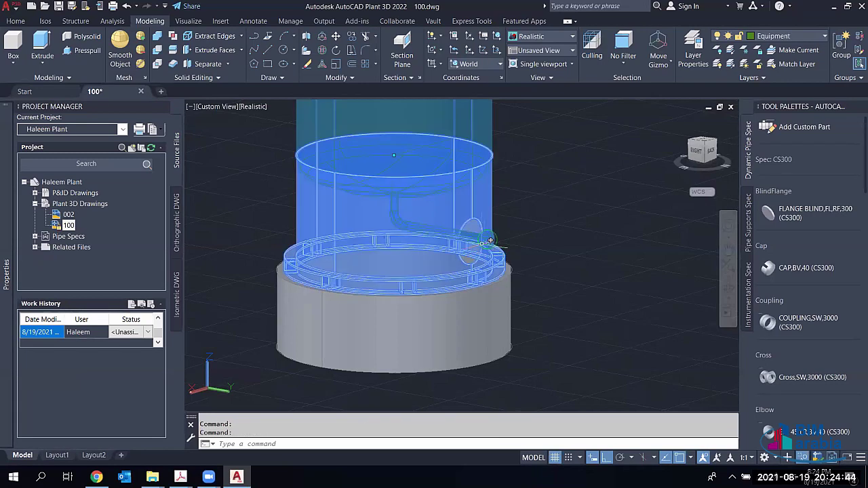
mouse_move(490, 240)
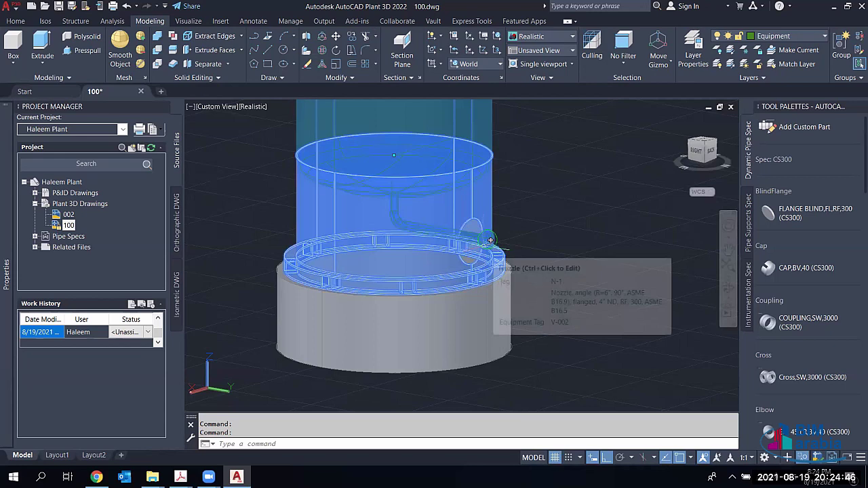
key("Escape")
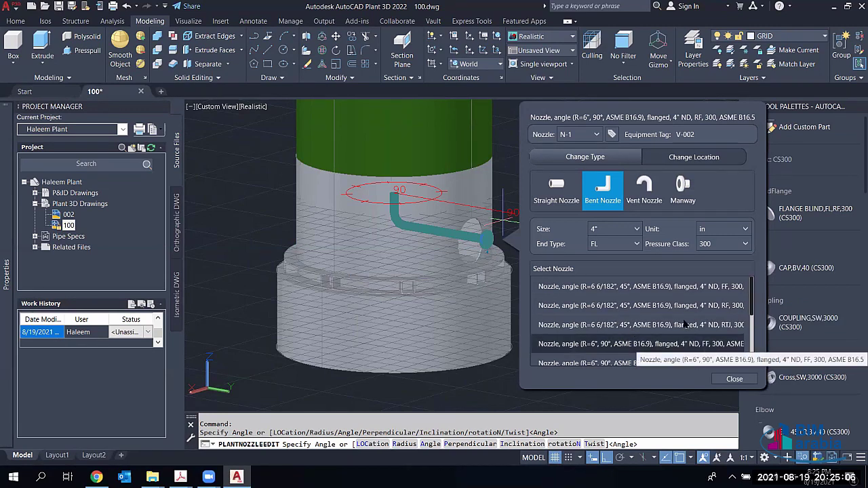
Step: Pick the R=6", 90° flanged 4" RF 300 angle nozzle for N-1 and accept it
left_click(708, 290)
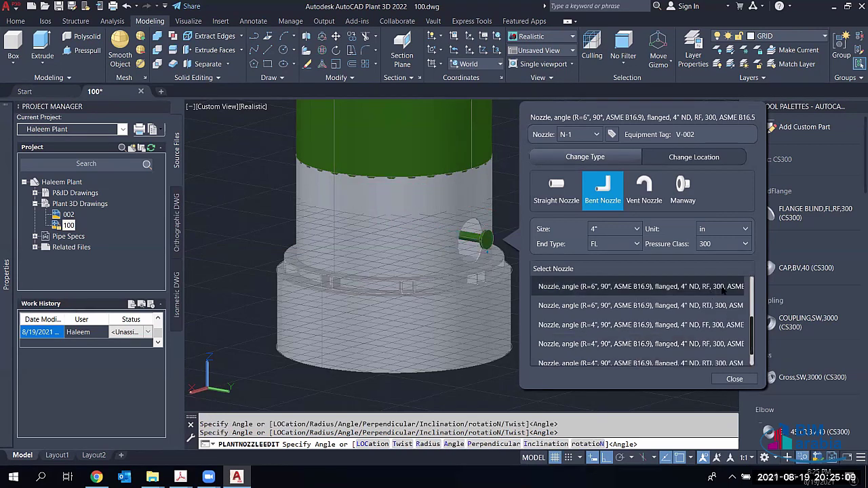
left_click(613, 288)
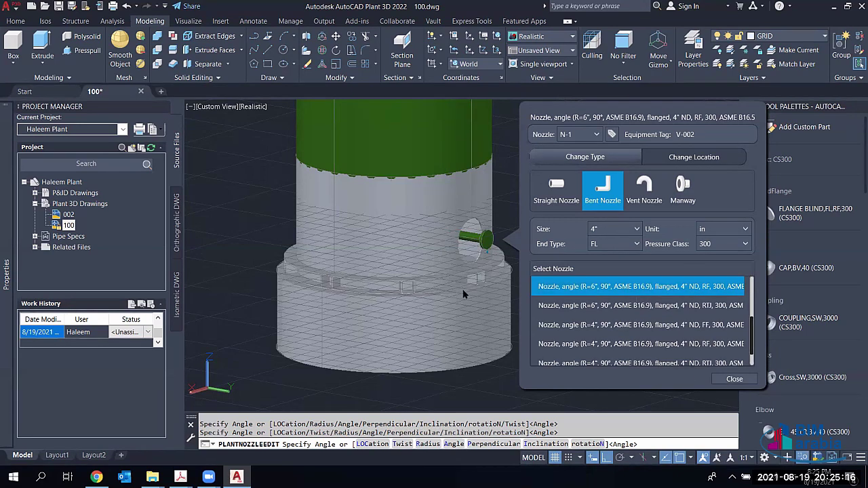
left_click(734, 378)
key("Return")
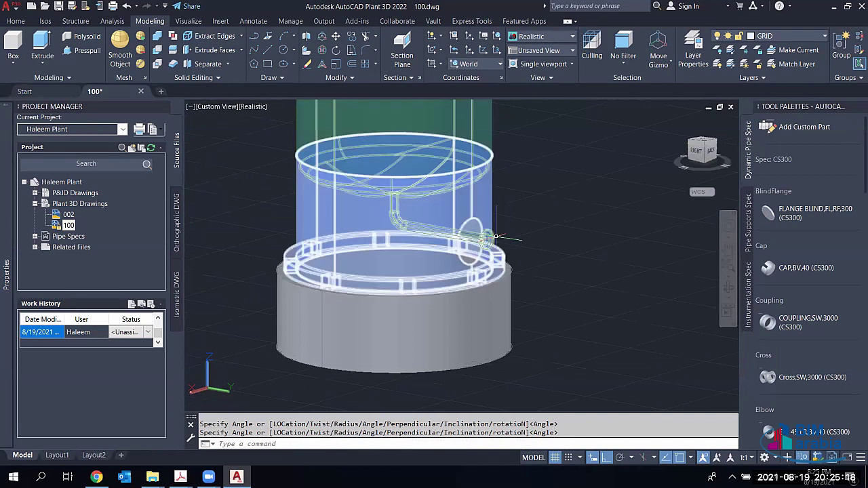
scroll(475, 239, "up", 5)
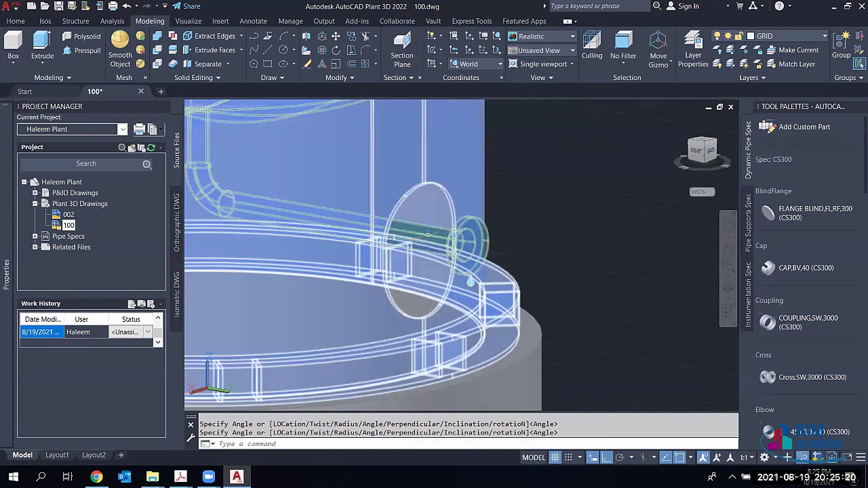
scroll(427, 234, "down", 5)
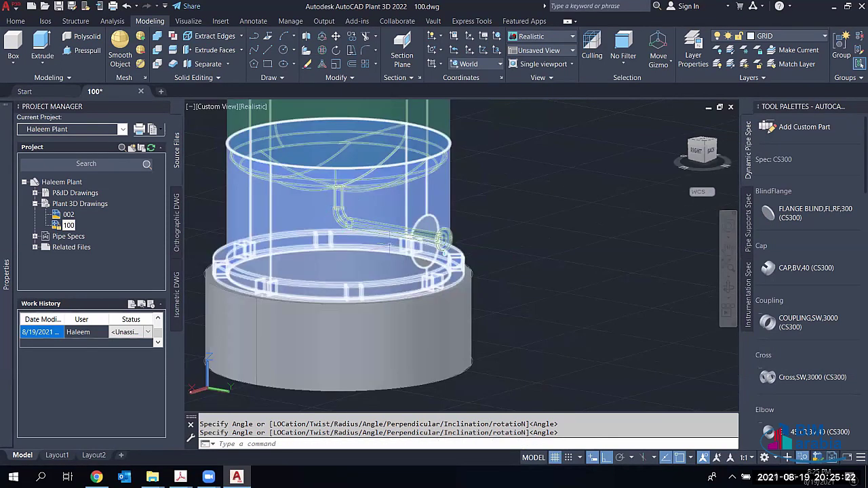
scroll(389, 245, "down", 2)
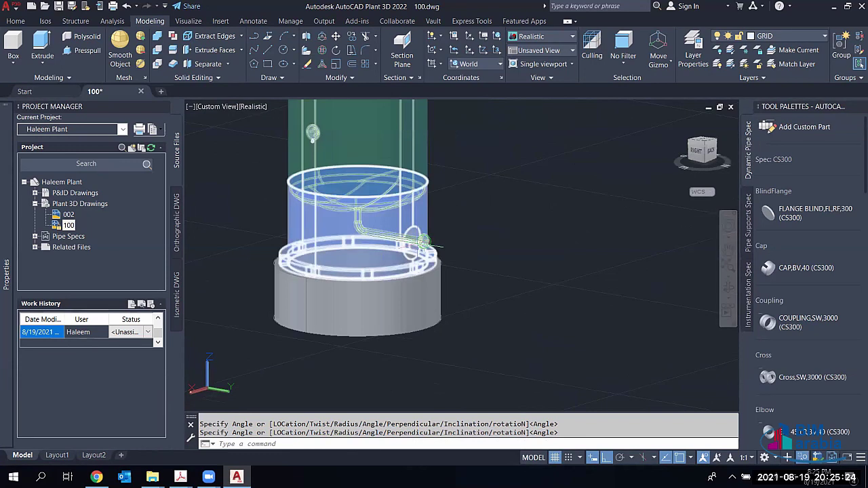
Step: Cancel the pending angle prompt and select V-002 to add nozzle N-3
scroll(373, 234, "down", 3)
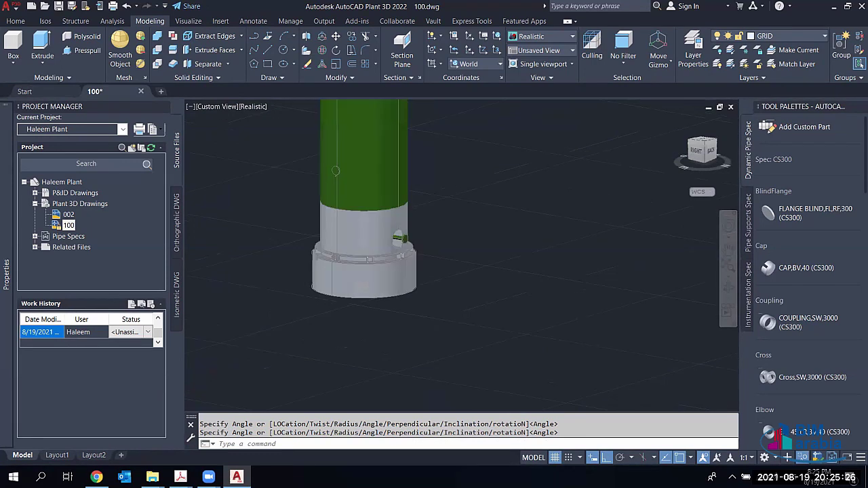
scroll(383, 234, "down", 2)
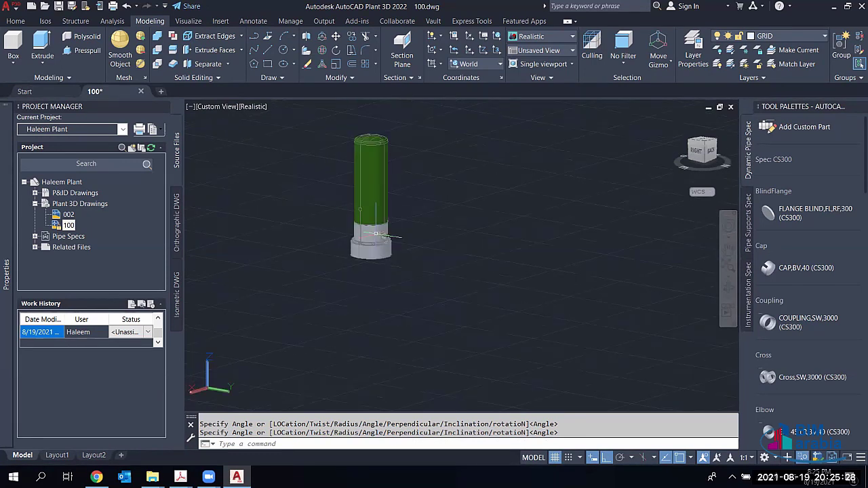
scroll(376, 233, "up", 2)
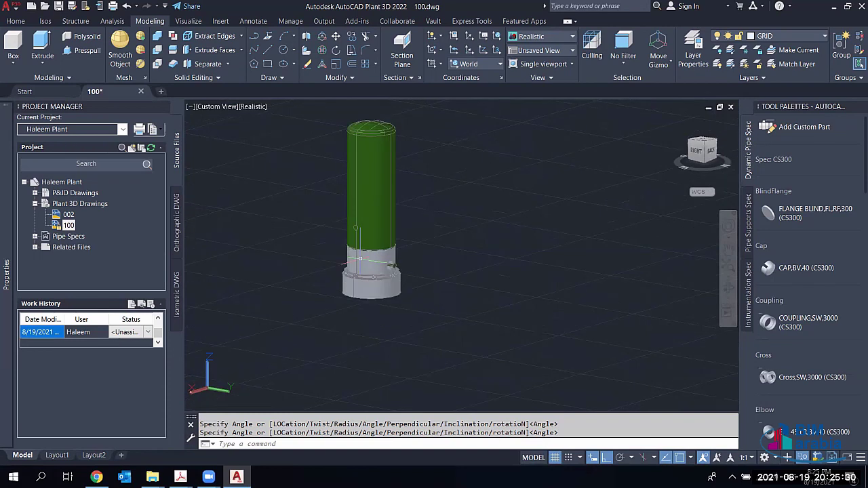
scroll(360, 258, "up", 2)
scroll(376, 273, "down", 3)
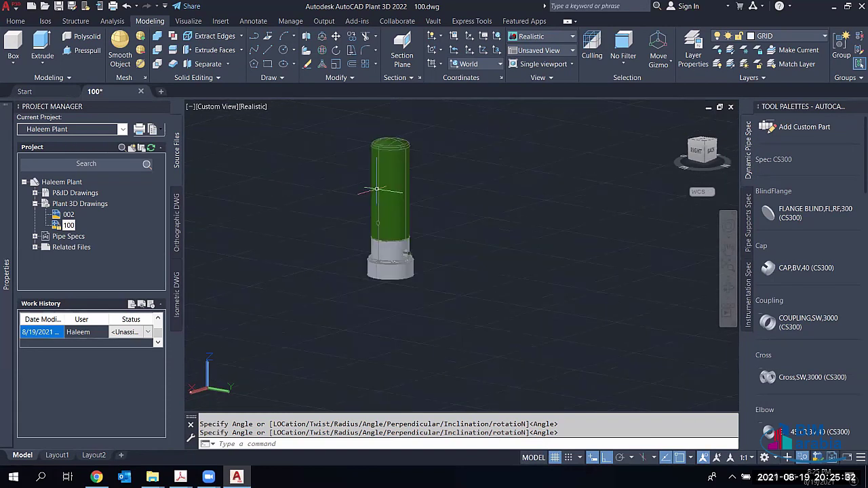
key("Escape")
scroll(447, 205, "up", 6)
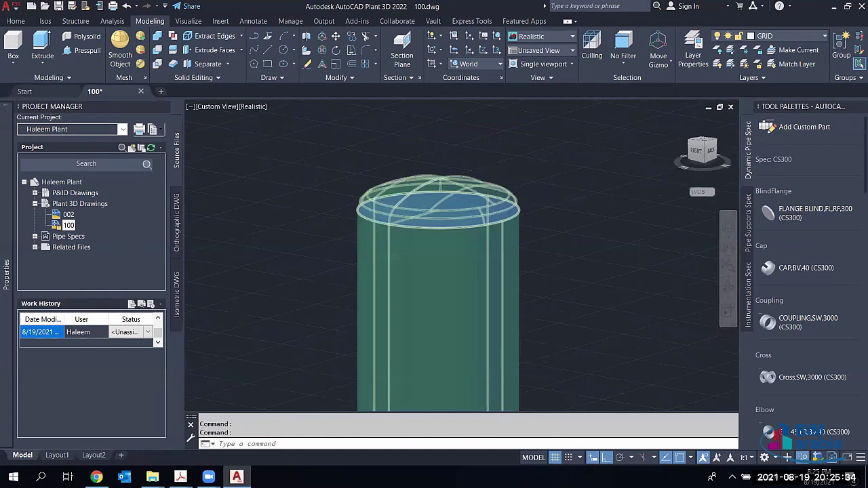
left_click(448, 205)
scroll(444, 300, "down", 4)
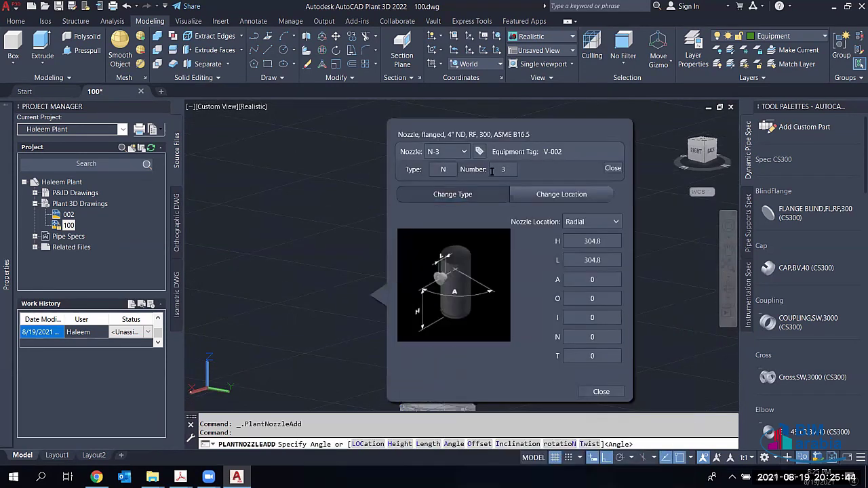
Step: Place nozzle N-5 on V-002's Top with radius 0, length 304.8 and angle 0
left_click(494, 170)
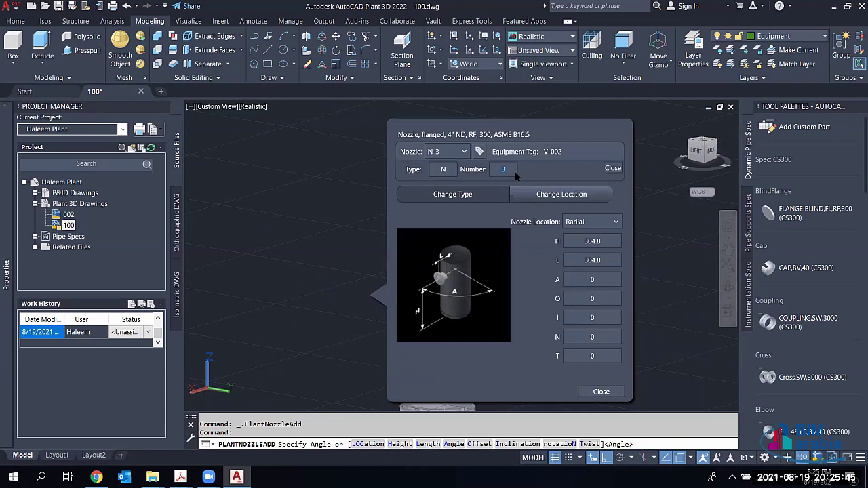
left_click(610, 168)
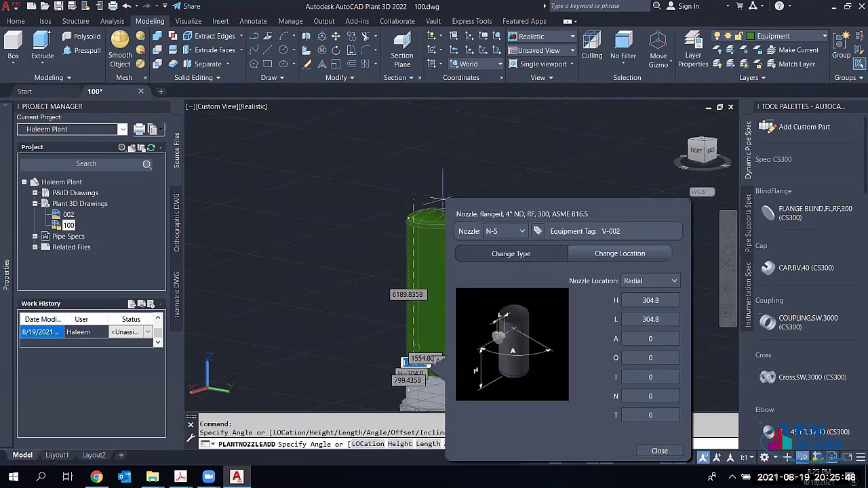
left_click(674, 281)
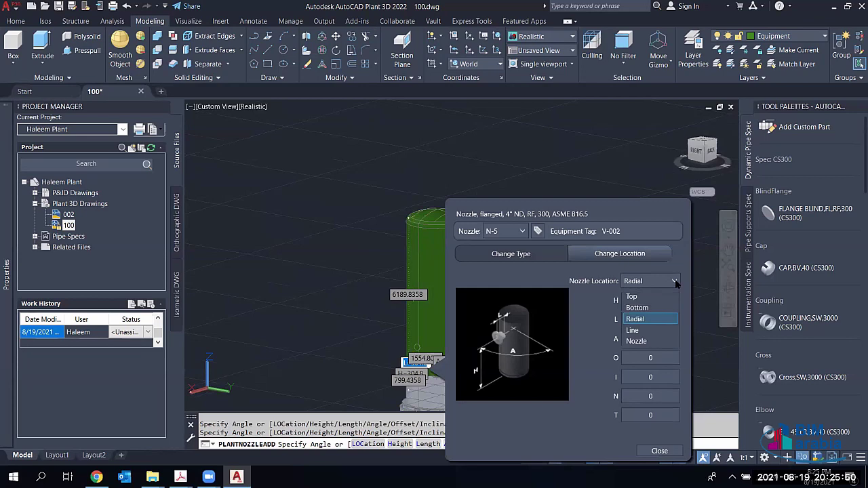
left_click(649, 296)
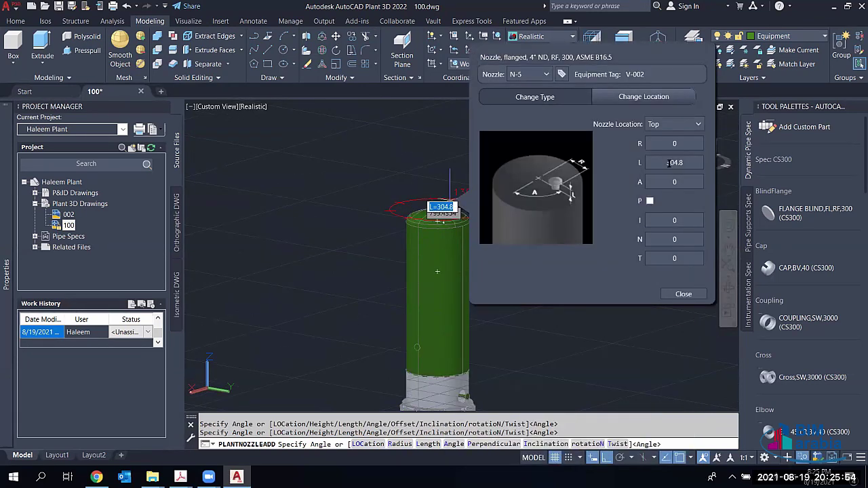
left_click(672, 143)
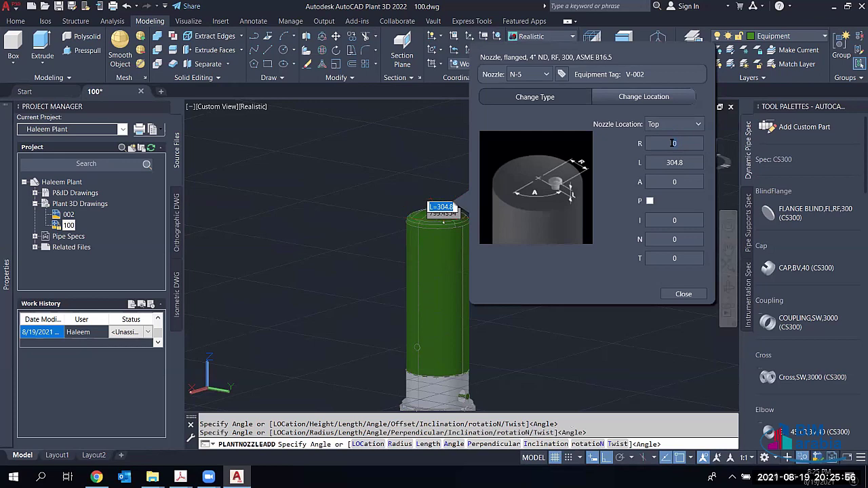
double_click(673, 143)
double_click(673, 162)
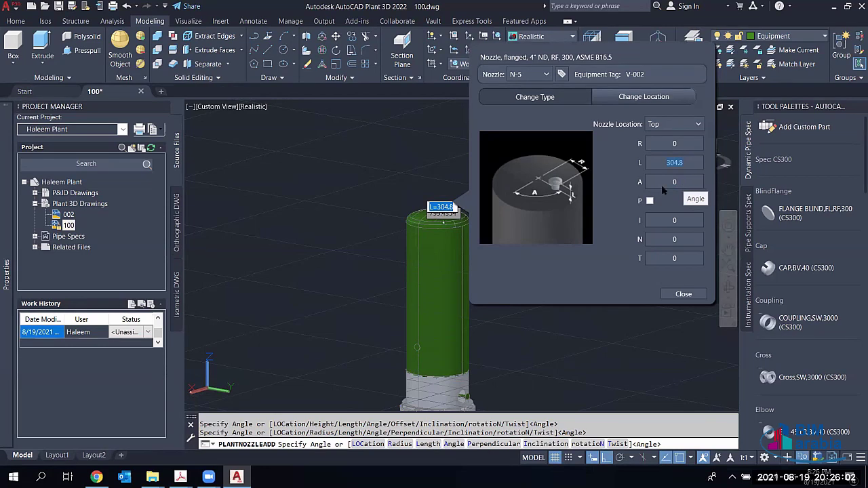
double_click(682, 180)
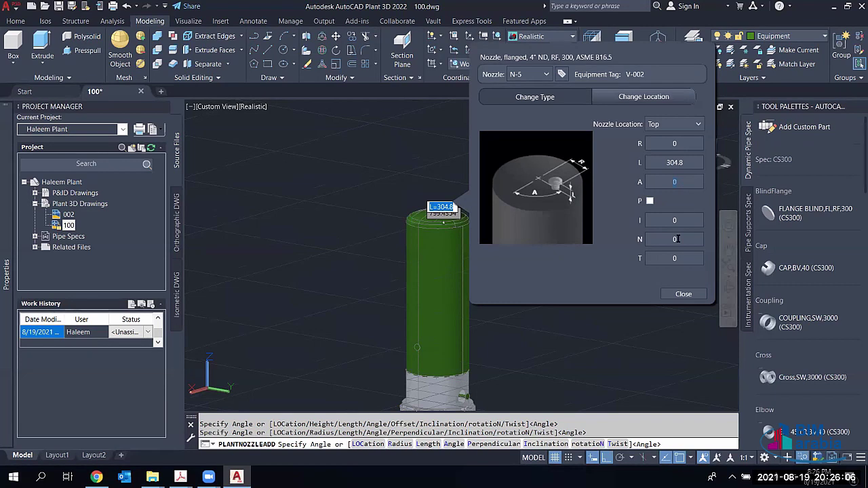
left_click(539, 99)
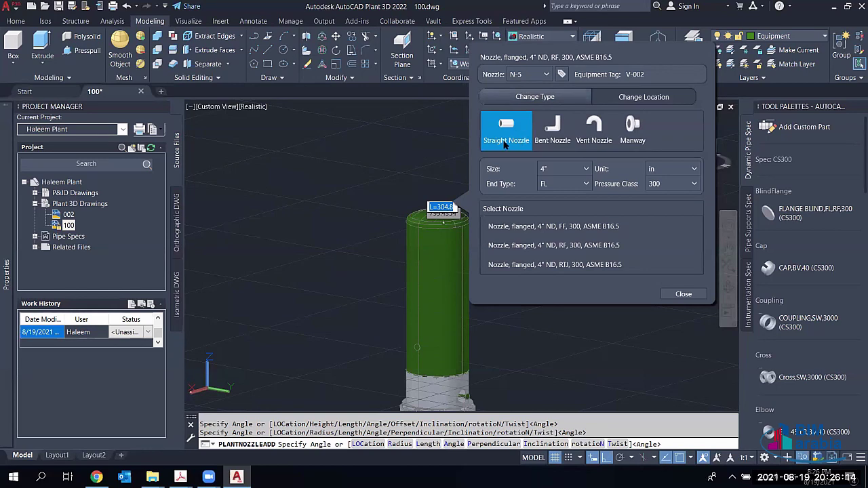
Step: Set N-5's nozzle size to 2" and try the THDF and SW end types
left_click(585, 169)
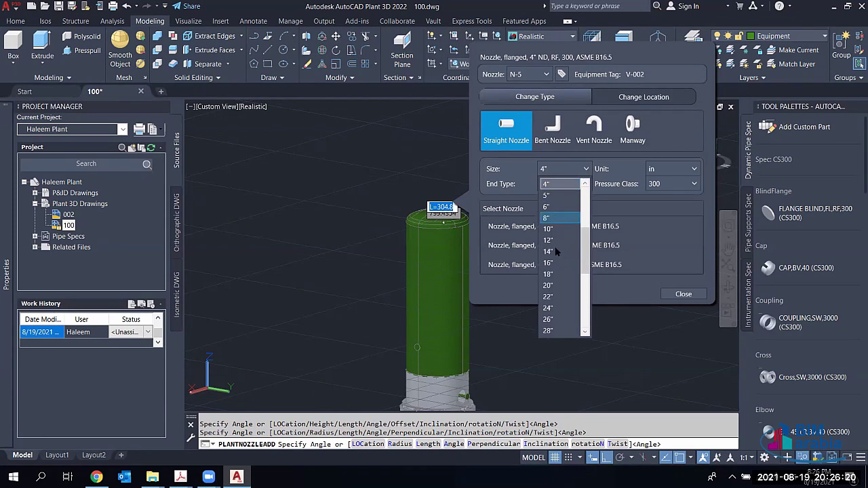
scroll(555, 252, "up", 3)
left_click(552, 241)
left_click(582, 184)
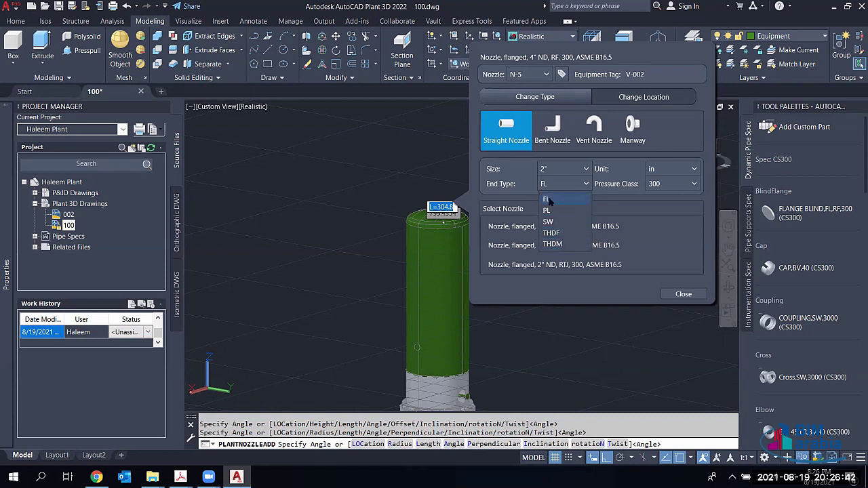
left_click(550, 233)
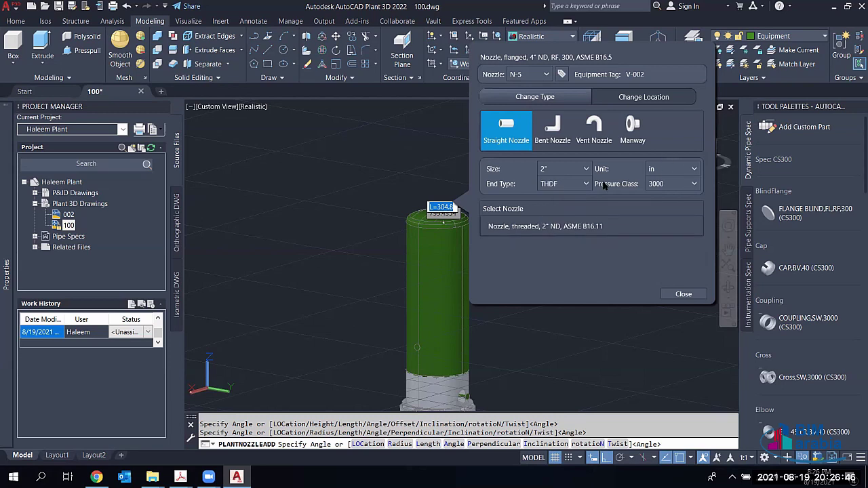
left_click(574, 183)
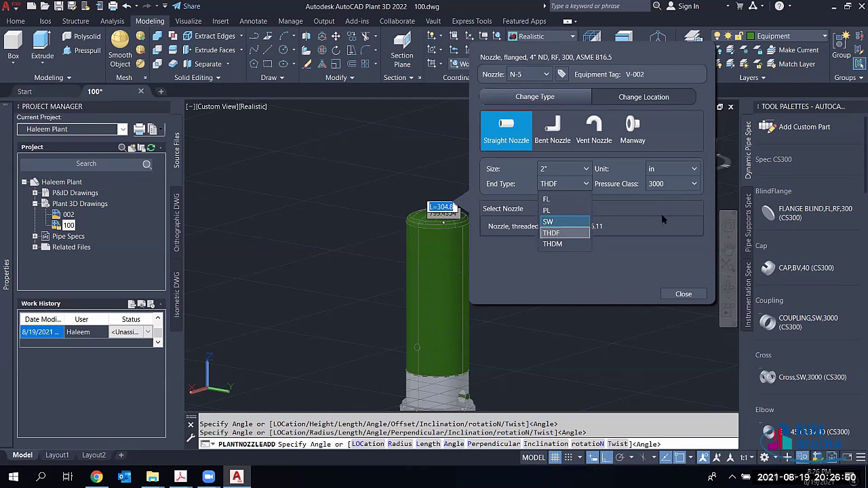
left_click(548, 221)
left_click(563, 184)
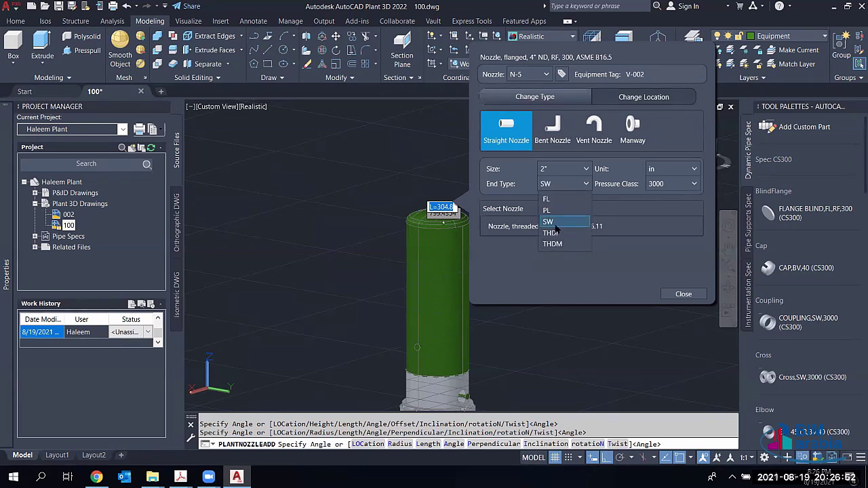
left_click(658, 185)
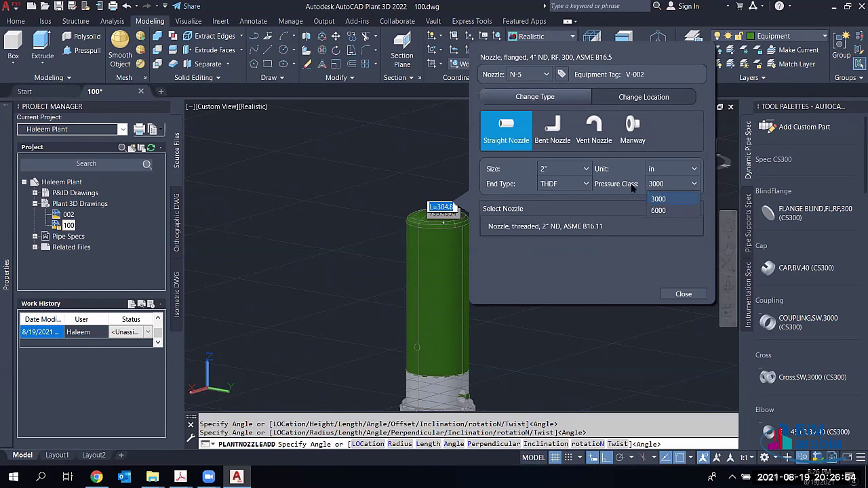
left_click(574, 185)
Step: Switch the end type to FL and choose the 2" RF 300 ASME B16.5 flanged nozzle
left_click(575, 184)
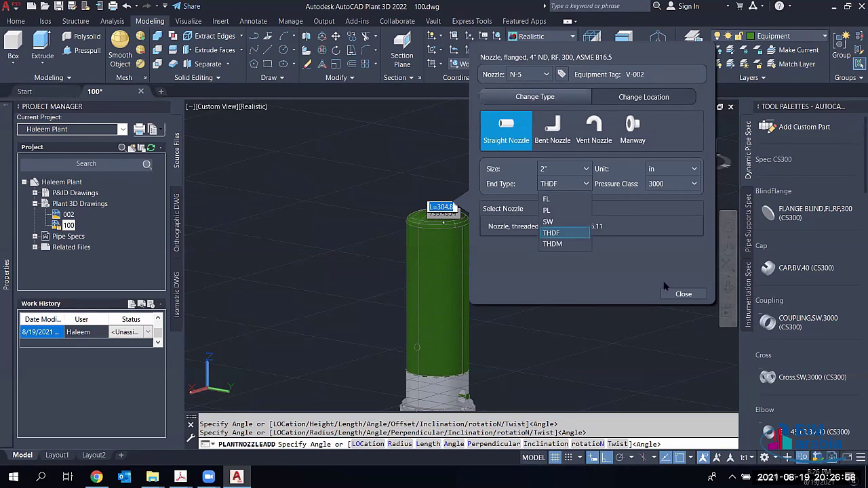
key("Home")
key("Return")
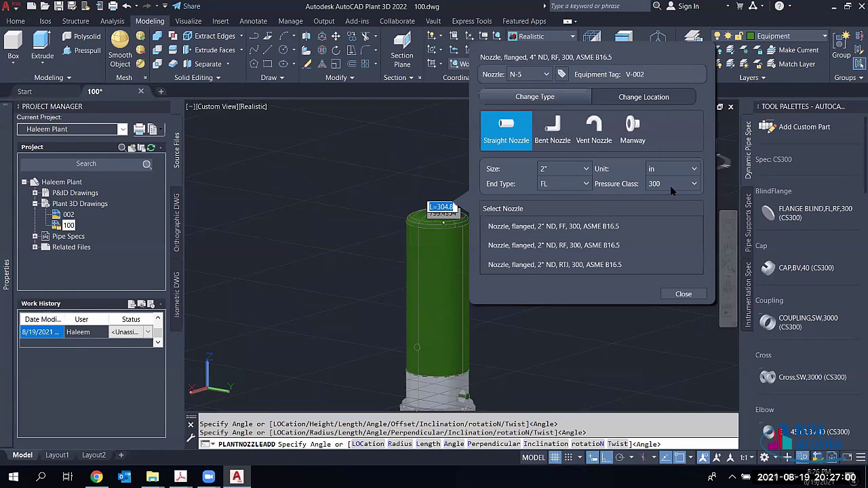
left_click(588, 247)
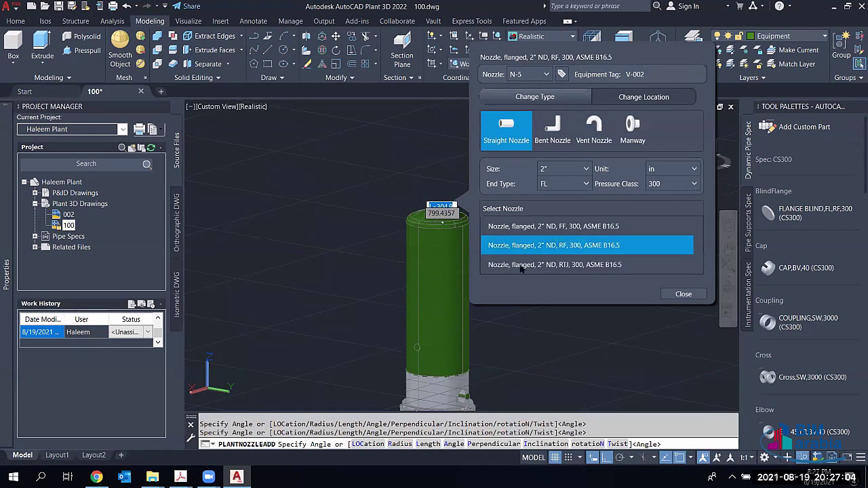
left_click(683, 294)
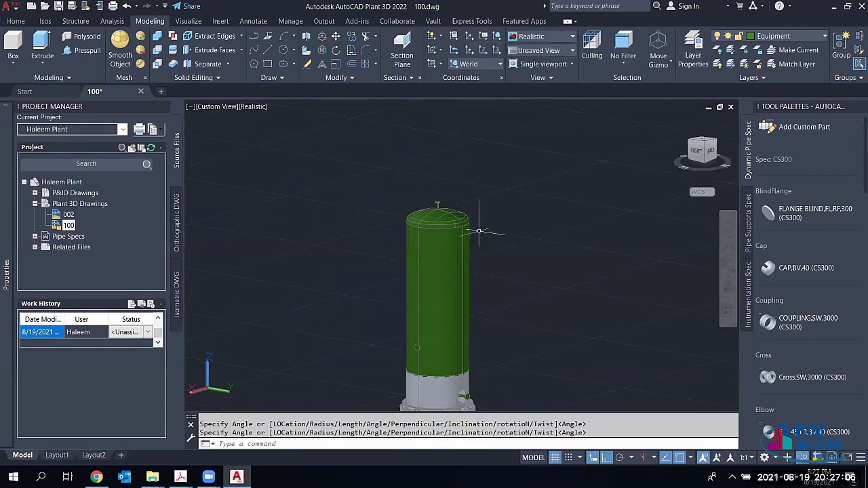
scroll(479, 231, "up", 2)
scroll(438, 204, "up", 4)
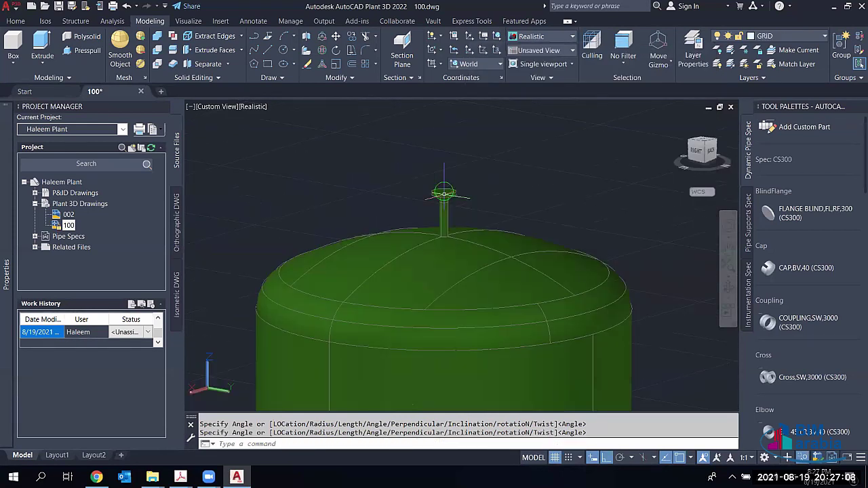
scroll(469, 212, "up", 3)
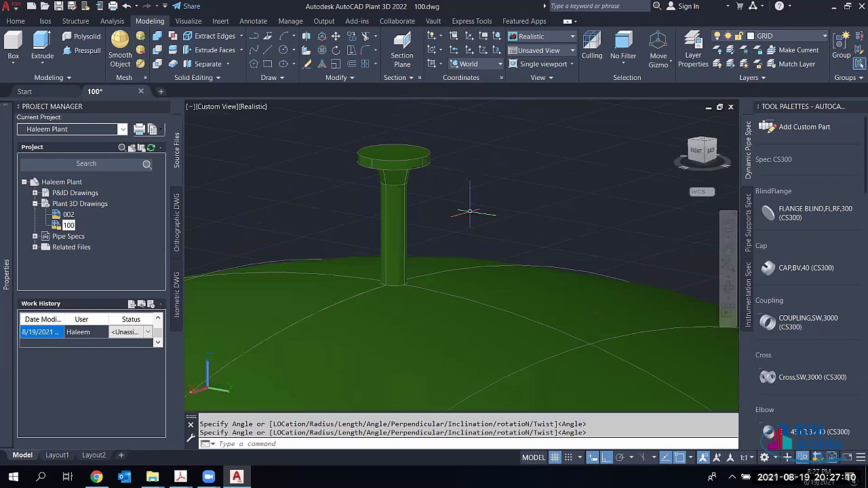
scroll(469, 212, "down", 5)
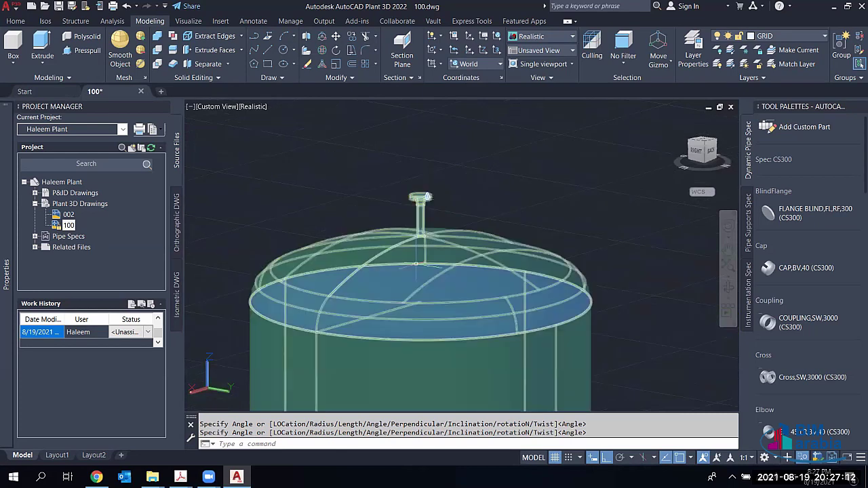
scroll(423, 232, "up", 3)
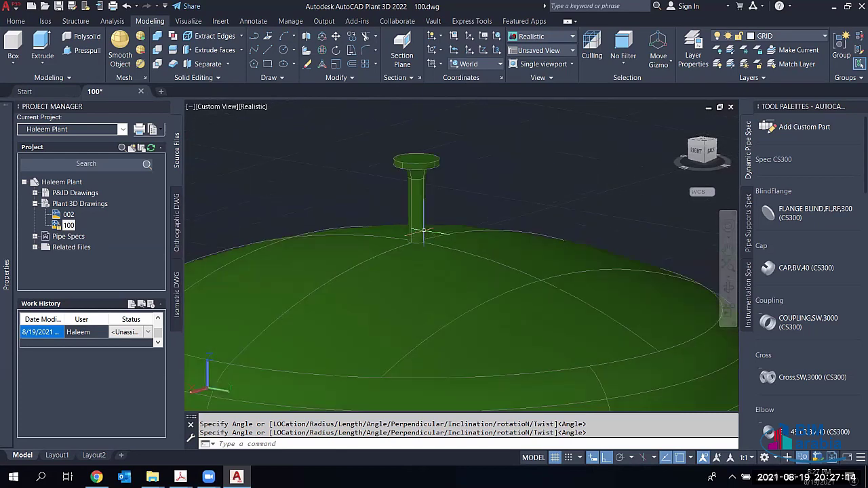
scroll(424, 232, "down", 4)
scroll(424, 232, "down", 3)
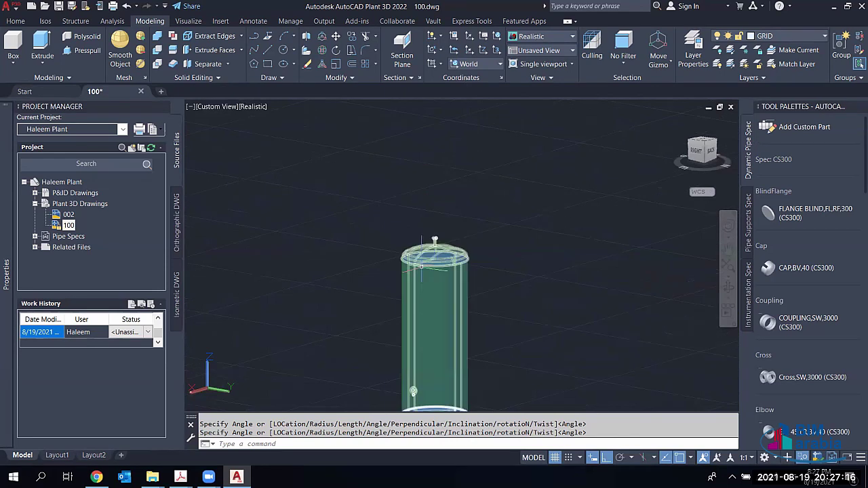
middle_click_drag(411, 285, 459, 235)
scroll(458, 235, "up", 1)
key("Escape")
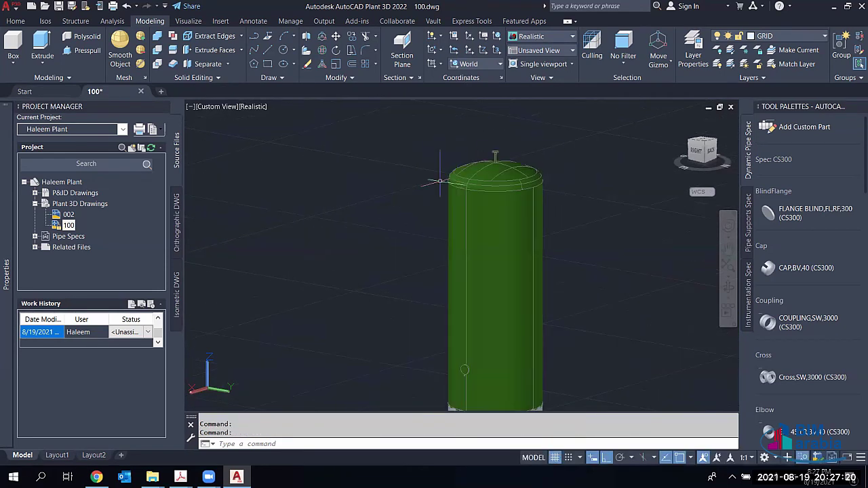
left_click(491, 206)
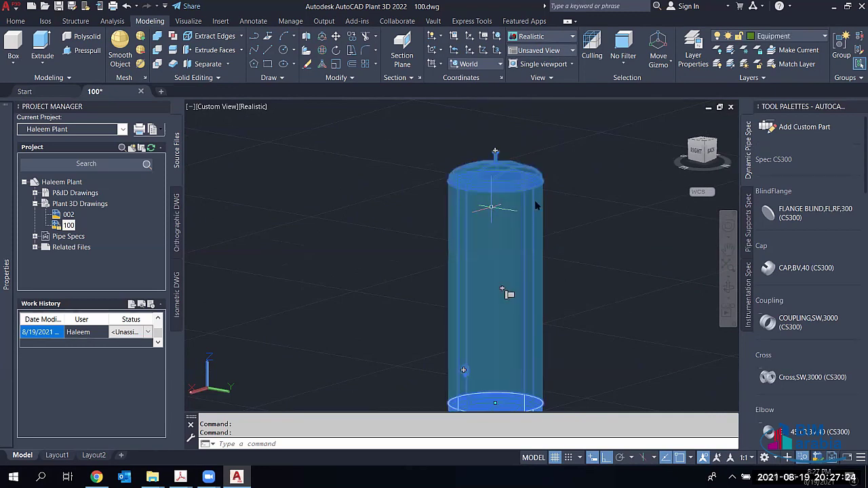
Step: Start adding a Platform trim to V-002 through Modify Equipment
right_click(491, 208)
left_click(537, 214)
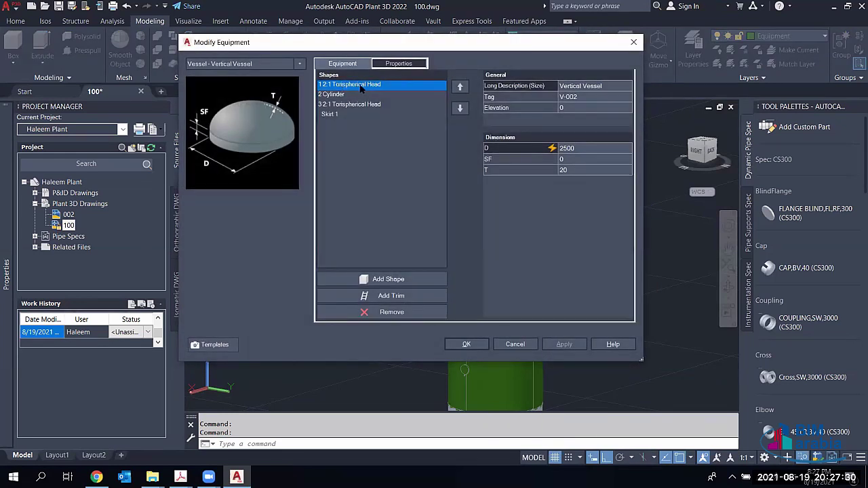
left_click(392, 297)
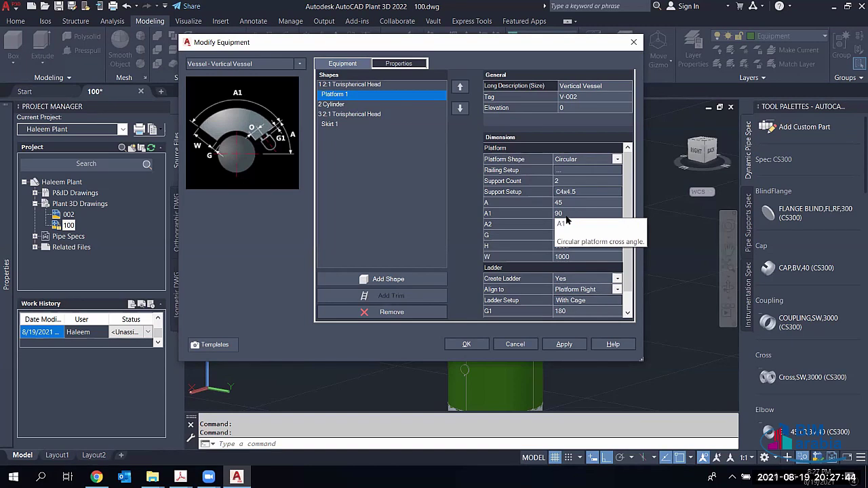
Step: Keep Platform 1 circular and review its railing, support count and A–G angle values
left_click(617, 160)
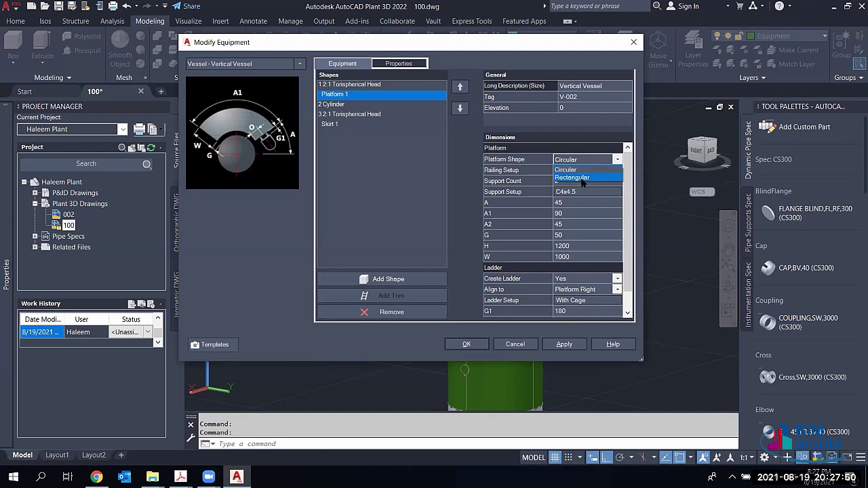
key("Return")
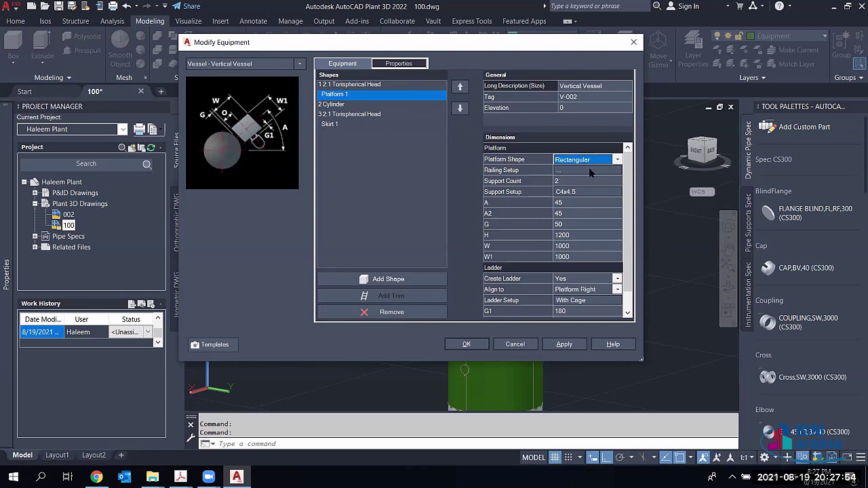
left_click(617, 159)
left_click(576, 169)
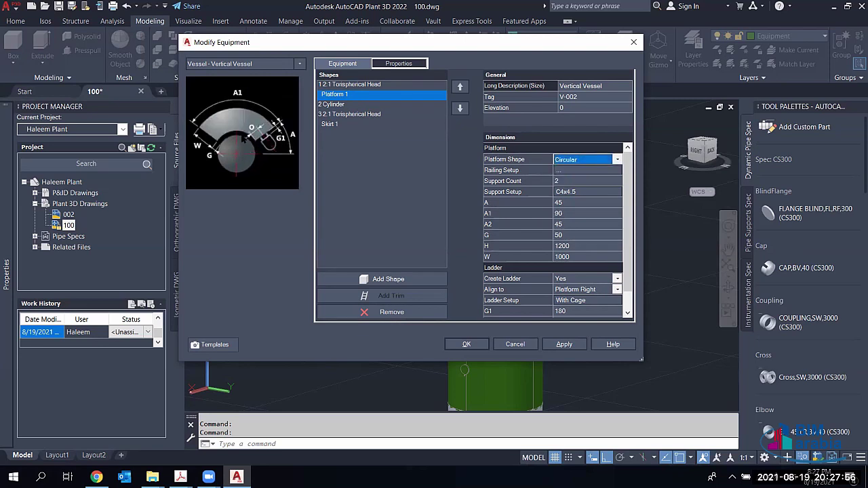
left_click(568, 169)
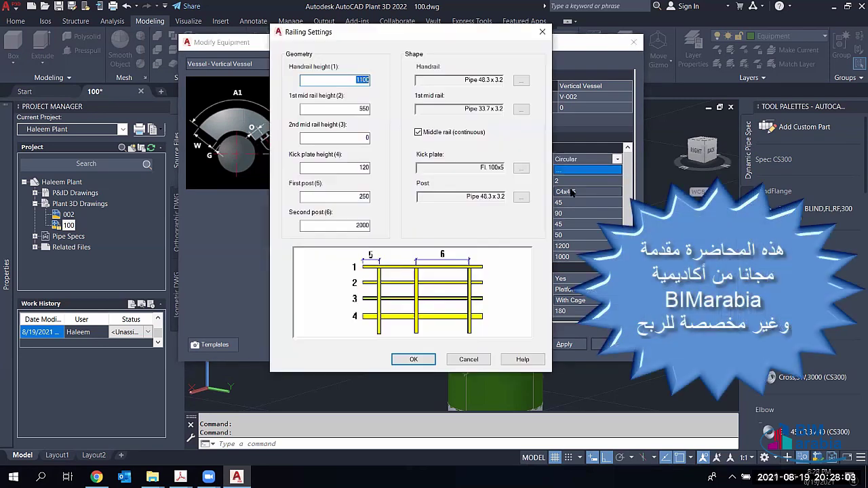
key("Escape")
left_click(565, 180)
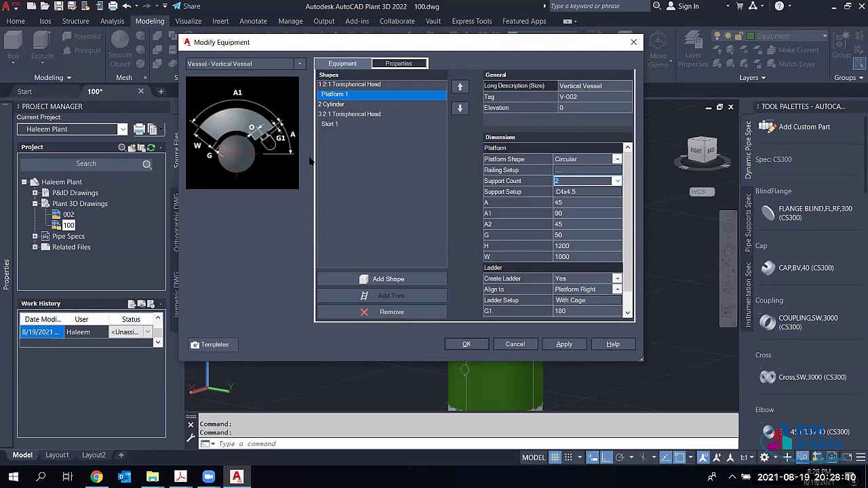
key("Tab")
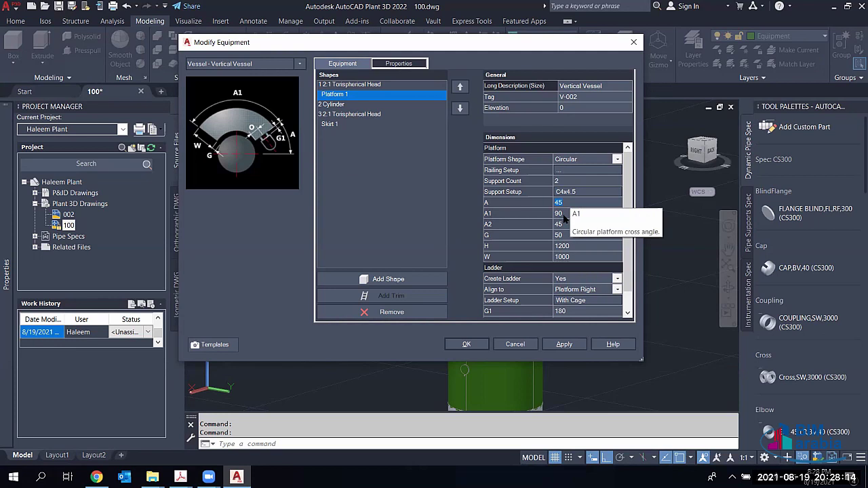
key("Tab")
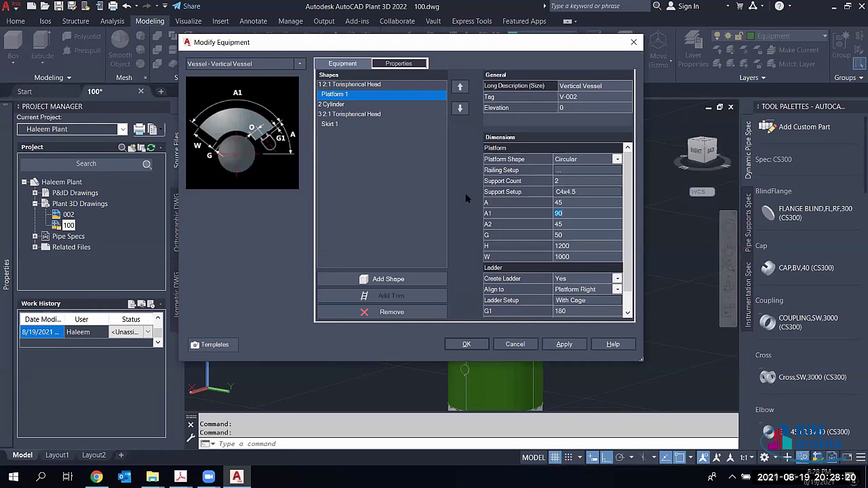
key("Tab")
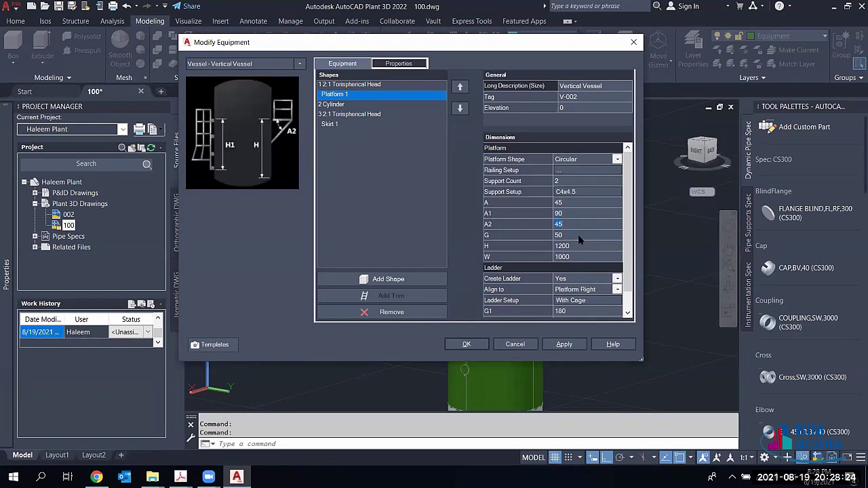
key("Tab")
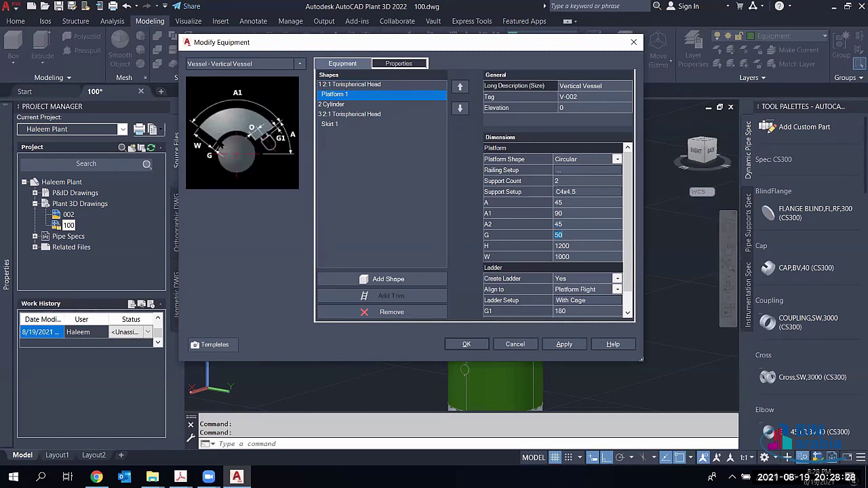
Step: Set Platform 1's height H to 7500 after checking the cylinder's dimensions
left_click(564, 246)
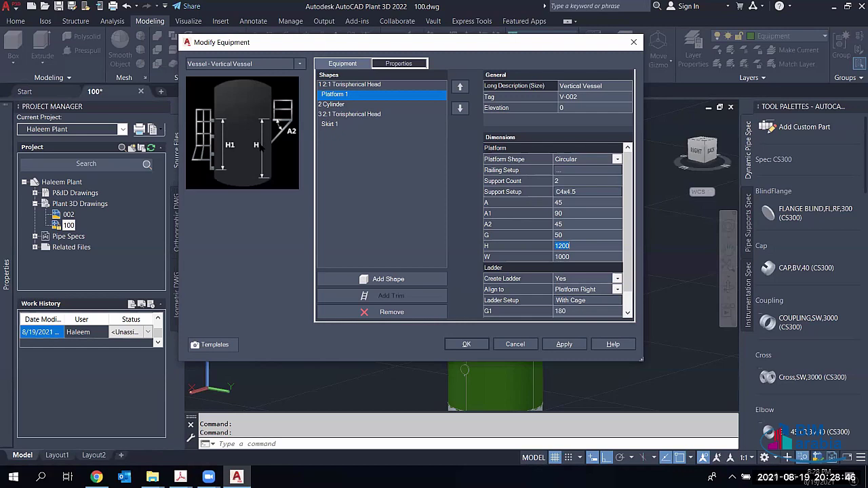
left_click(336, 105)
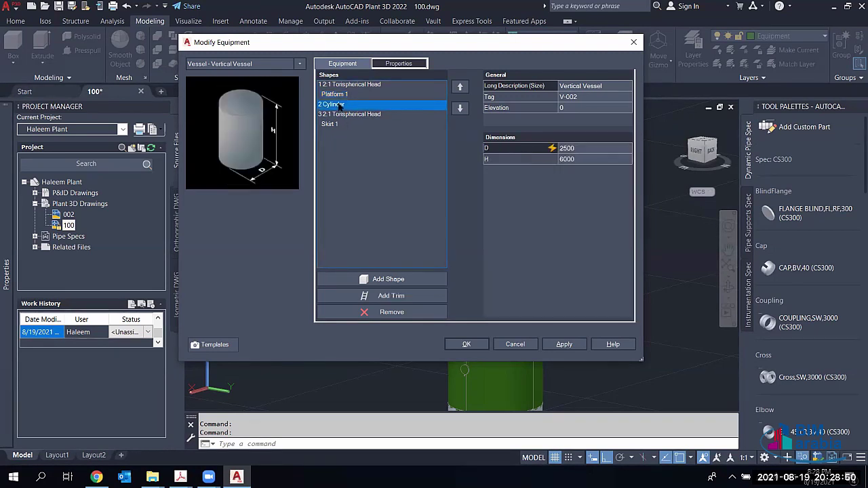
left_click(337, 95)
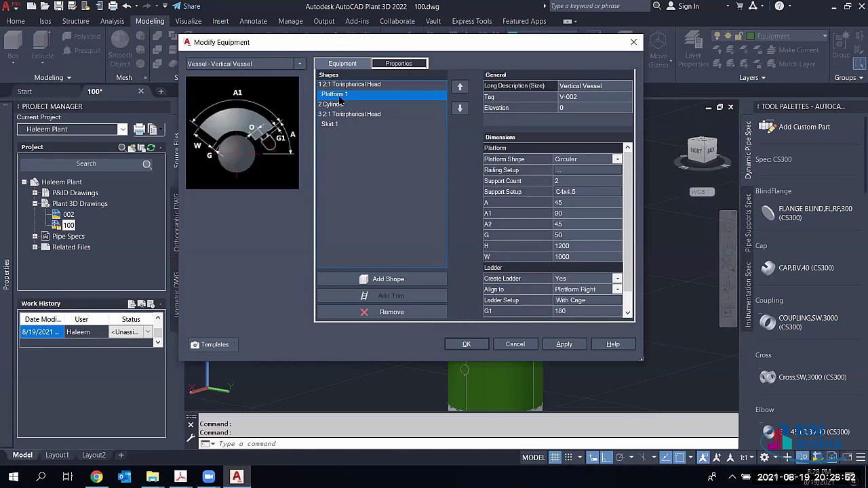
left_click(571, 246)
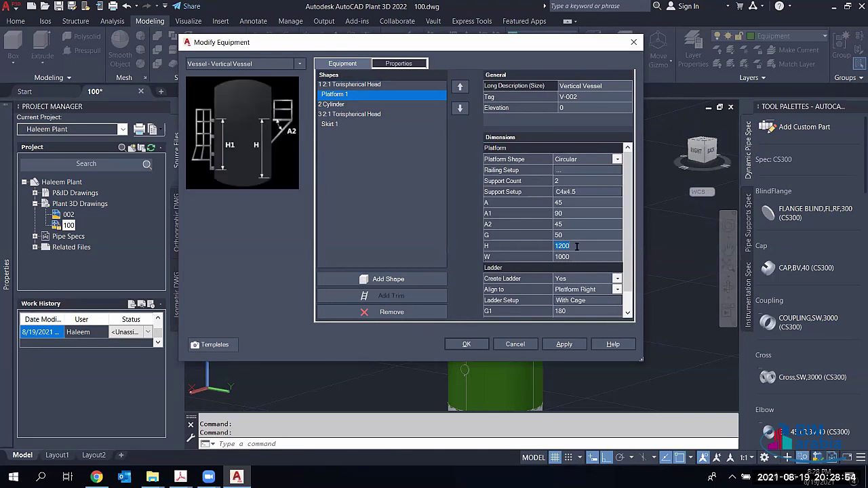
type("7500")
left_click(587, 257)
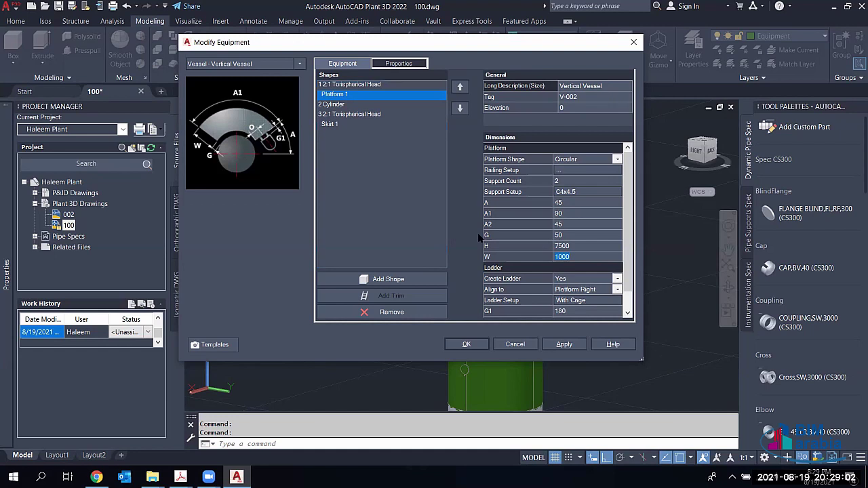
scroll(543, 275, "down", 1)
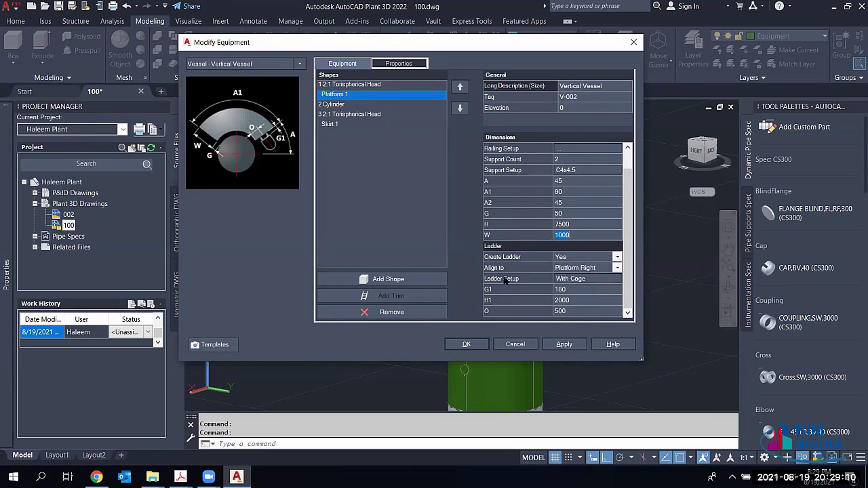
Step: Align Platform 1's ladder to Platform Left
left_click(586, 270)
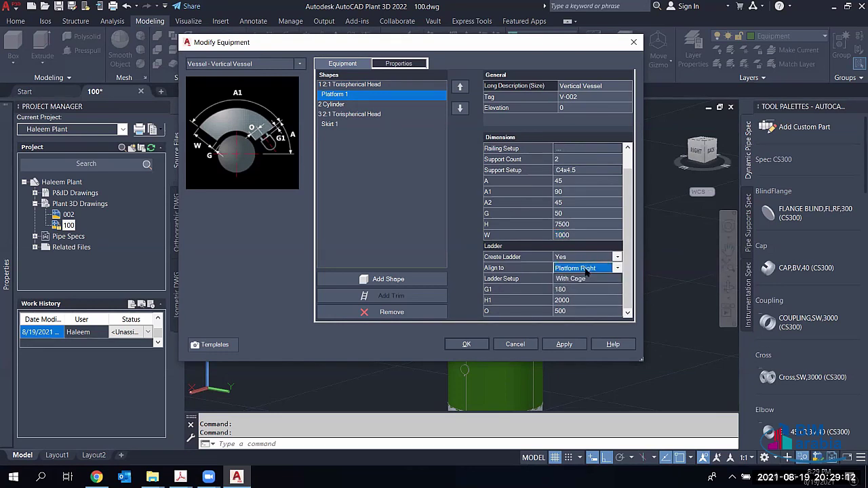
left_click(617, 268)
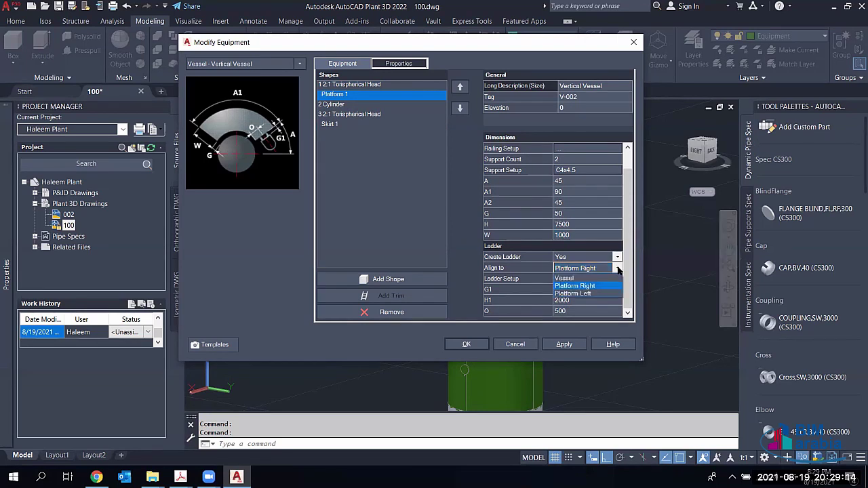
left_click(568, 278)
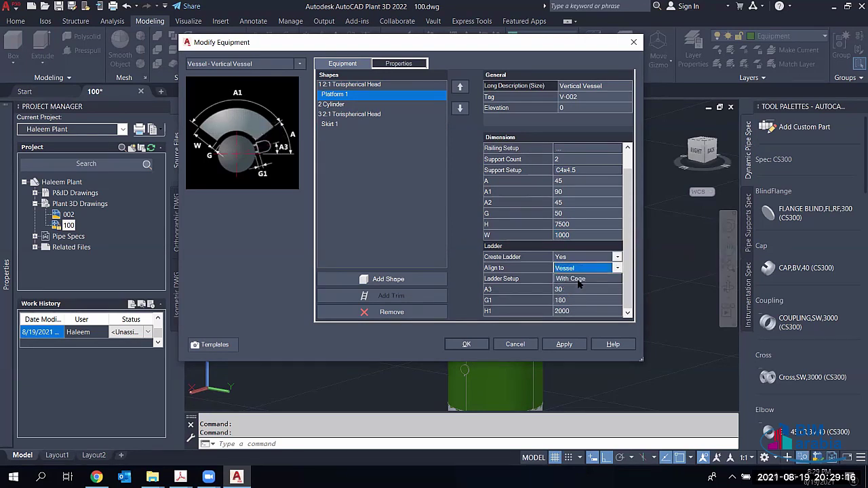
left_click(616, 268)
left_click(587, 293)
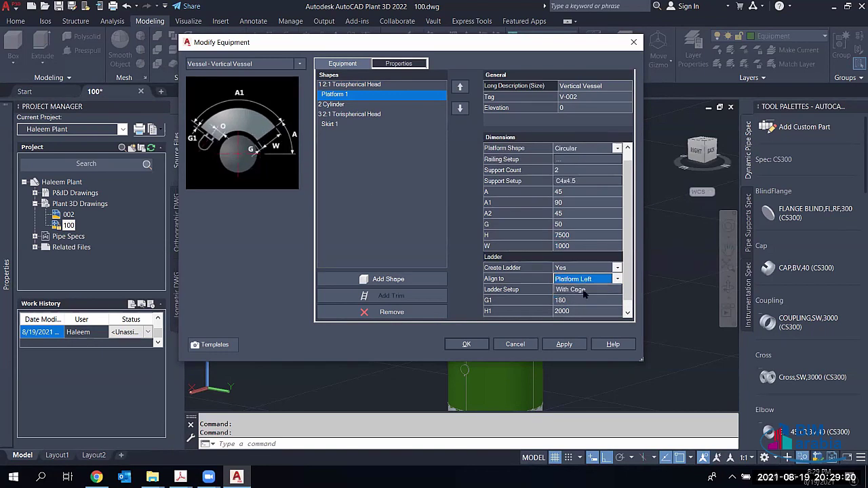
left_click(585, 289)
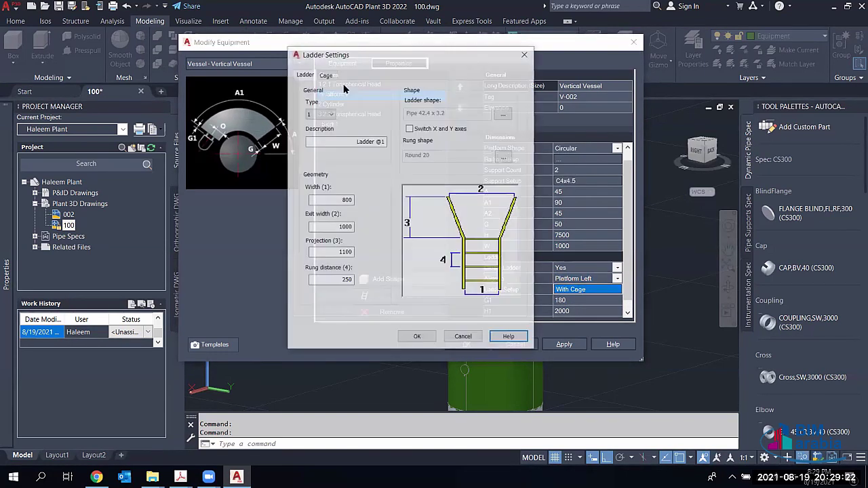
Step: Review the ladder's Cage settings twice and close Ladder Settings unchanged
left_click(325, 74)
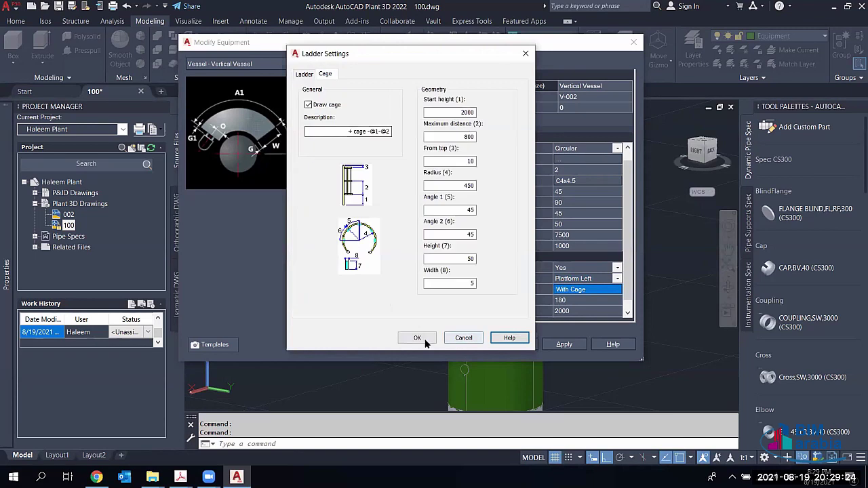
left_click(416, 338)
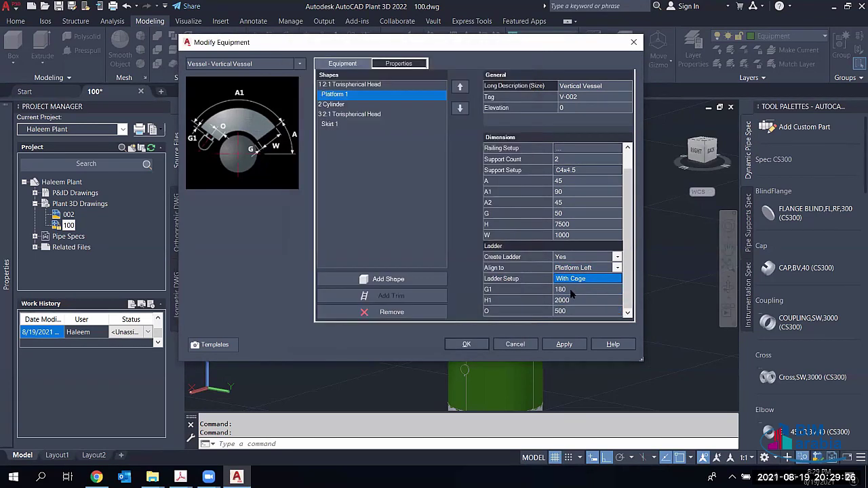
left_click(560, 279)
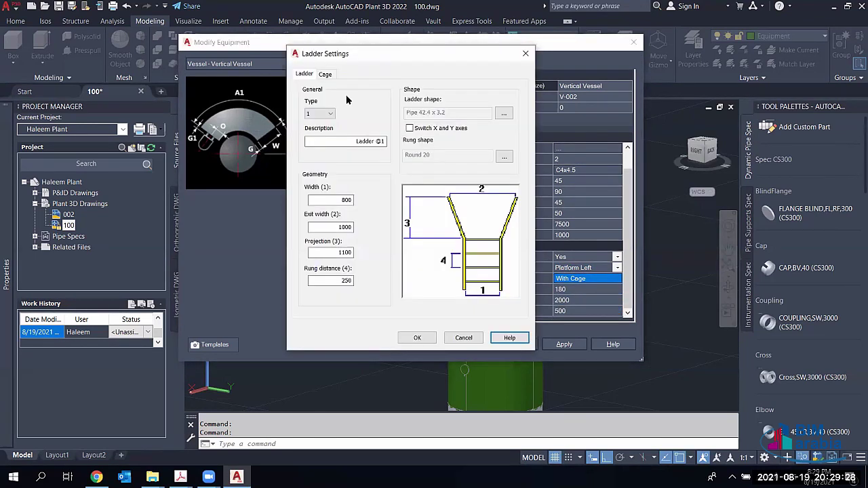
left_click(325, 75)
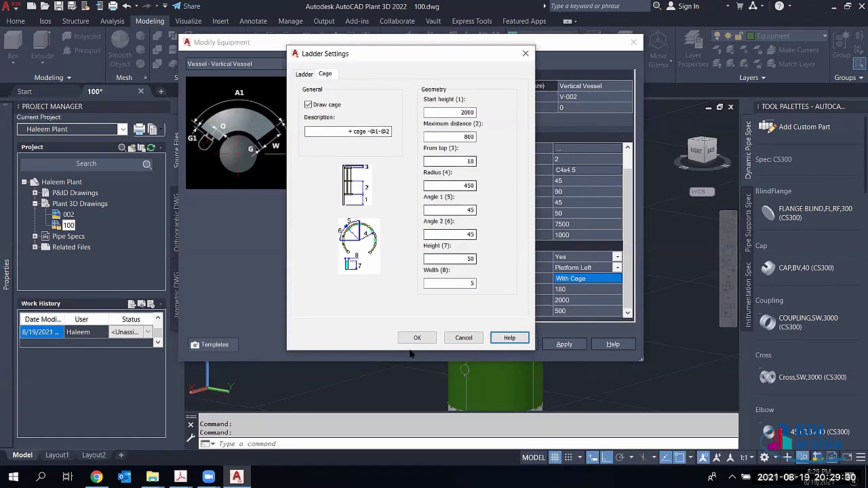
left_click(416, 338)
Step: Set ladder gap G1 to 100 and height H1 to 7500, keep O at 500, and apply to V-002
left_click(563, 289)
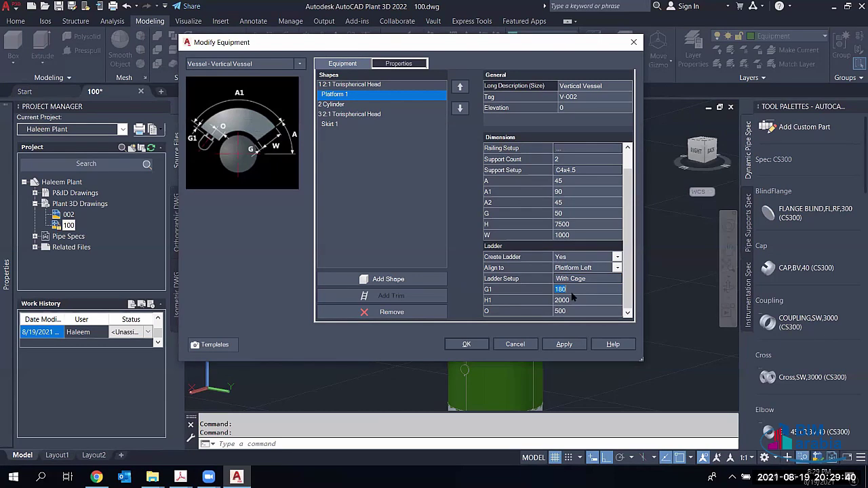
type("100")
left_click(571, 301)
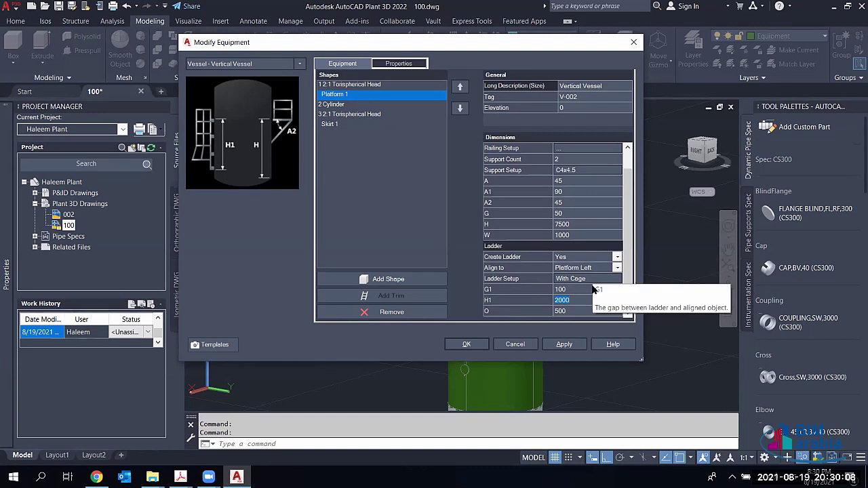
type("7500")
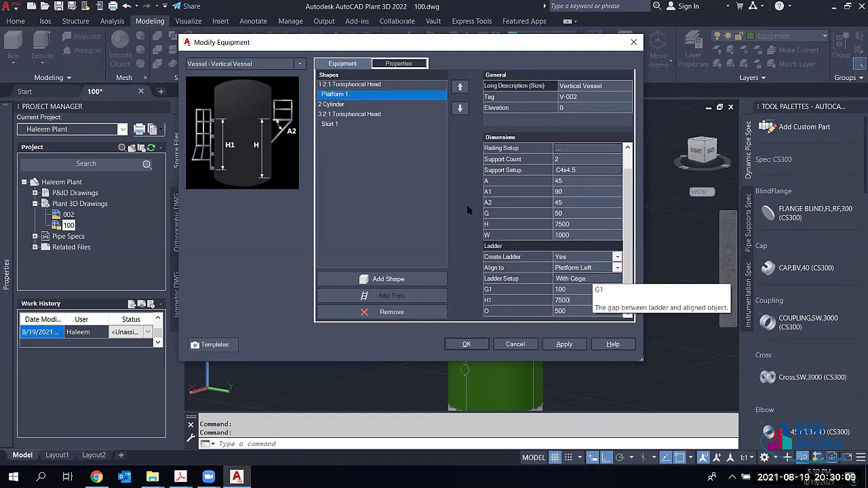
left_click(576, 313)
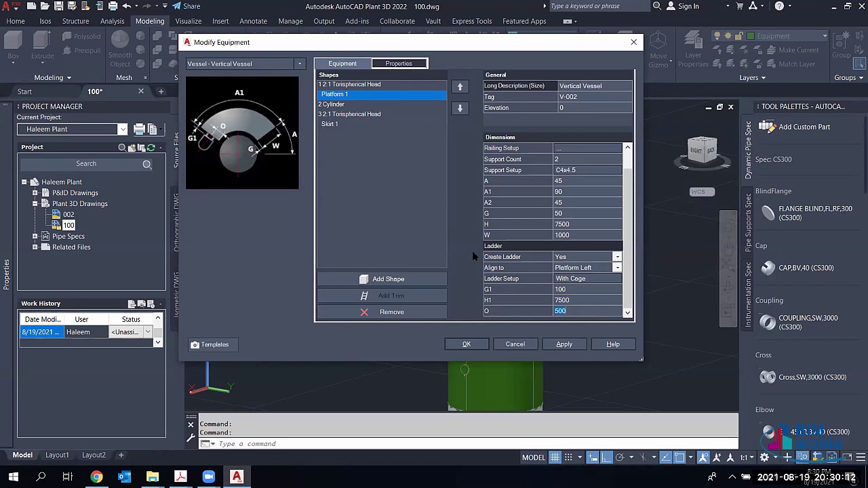
left_click(568, 344)
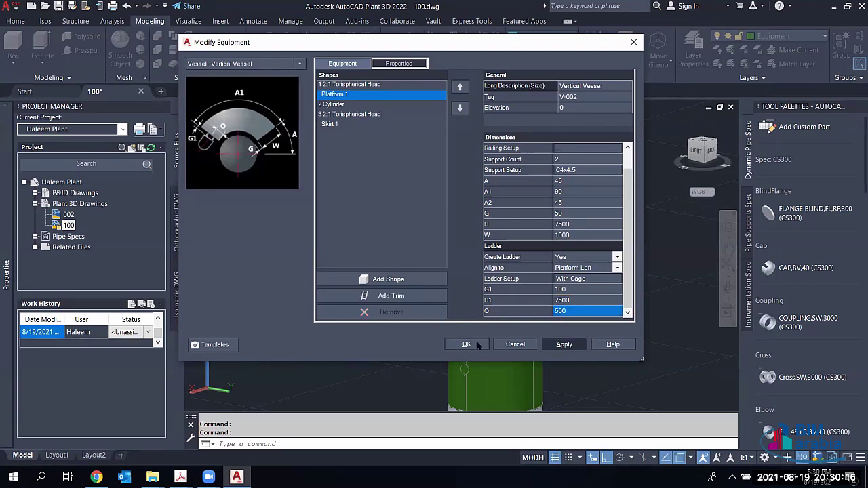
left_click(469, 345)
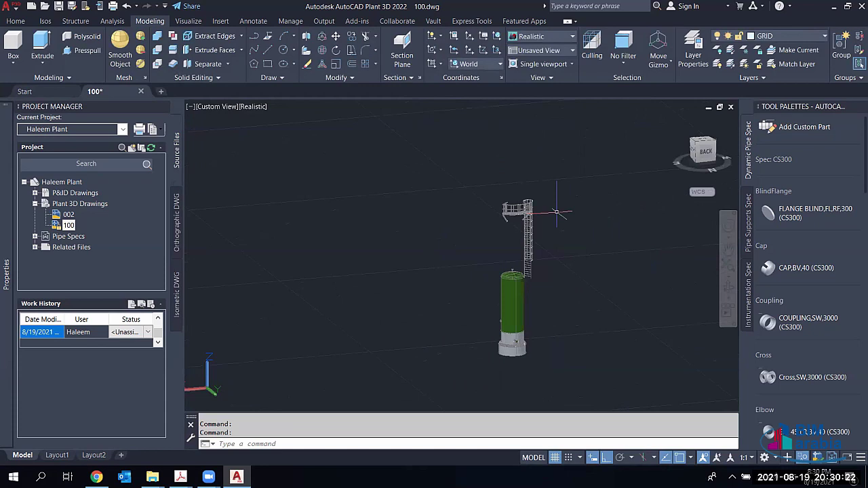
Step: In V-002's Modify Equipment, change Platform 1's height H from 7500 to 0 and apply
scroll(555, 212, "up", 3)
scroll(492, 218, "up", 4)
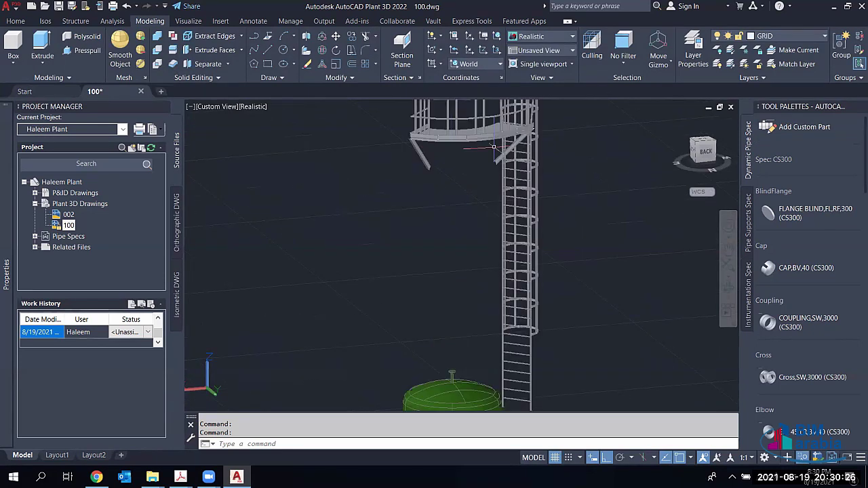
scroll(493, 146, "down", 5)
left_click(523, 251)
right_click(523, 251)
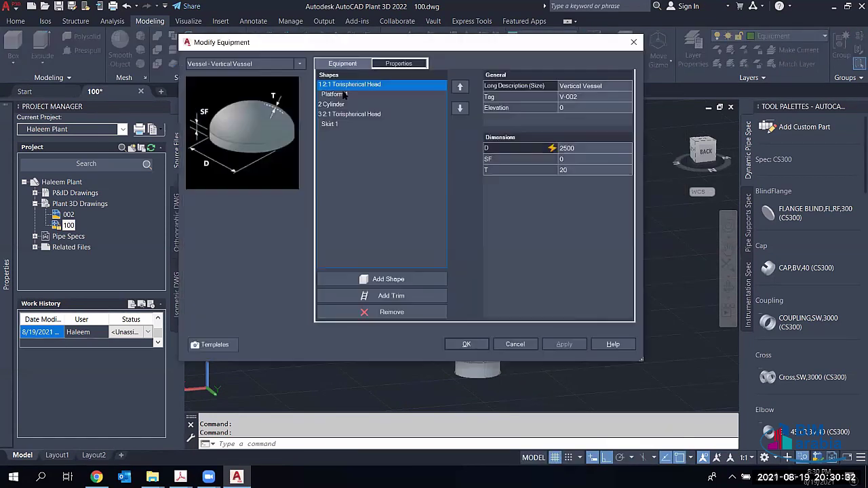
left_click(343, 94)
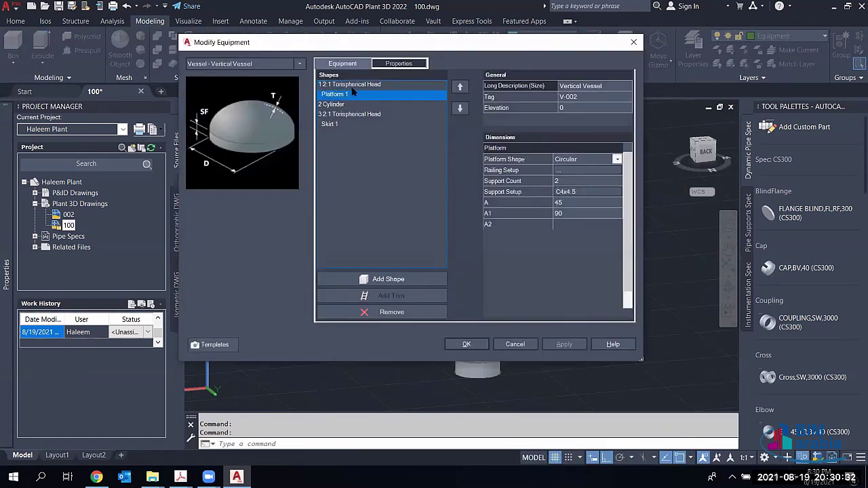
left_click(345, 86)
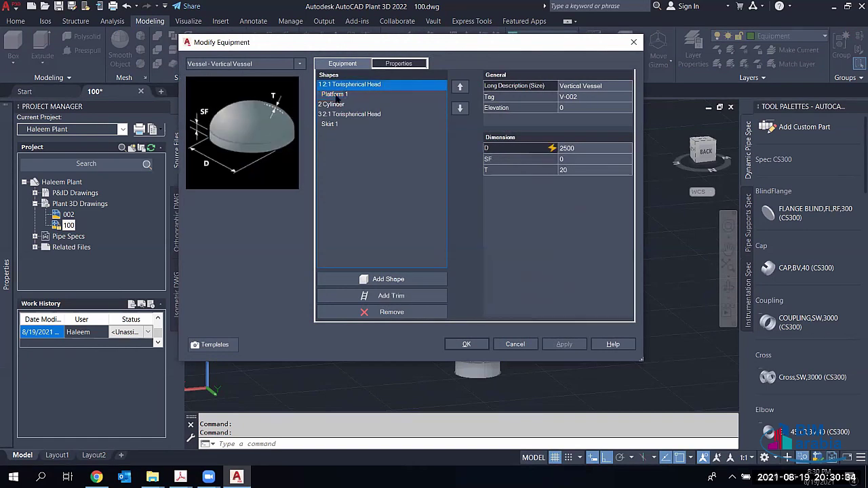
left_click(332, 96)
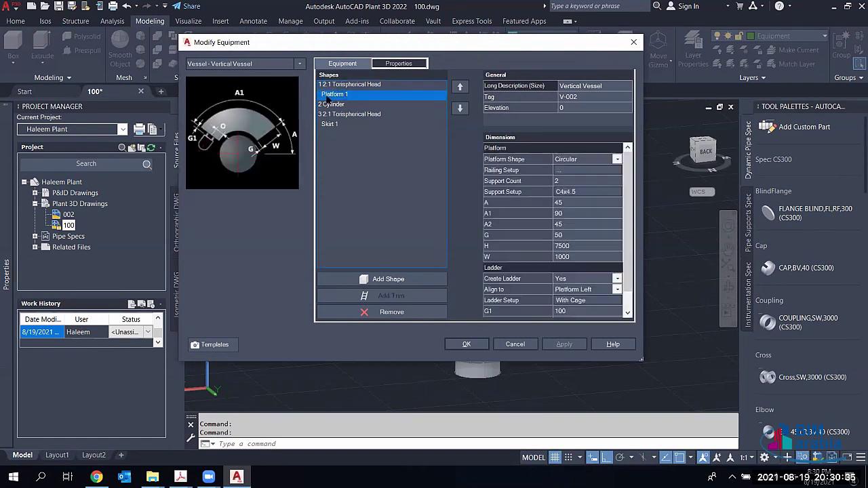
left_click(576, 246)
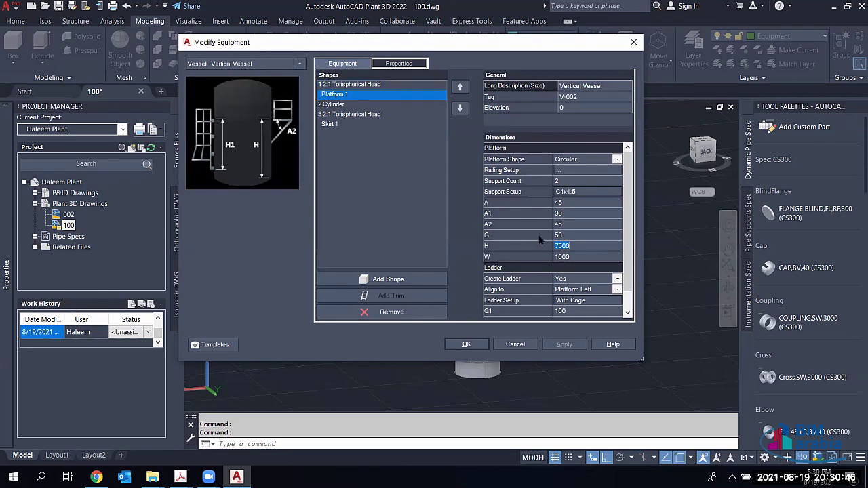
left_click(466, 345)
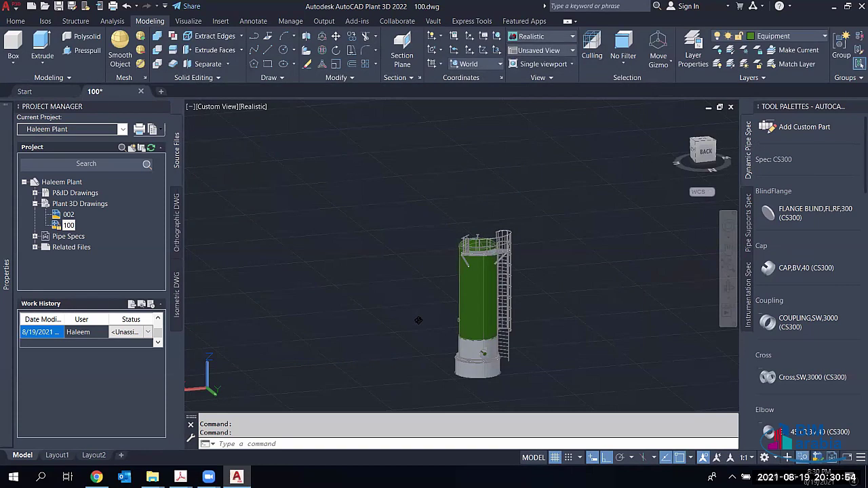
scroll(488, 271, "up", 3)
mouse_move(427, 275)
middle_mouse_down("shift")
mouse_move(384, 305)
mouse_move(402, 316)
middle_mouse_up("shift")
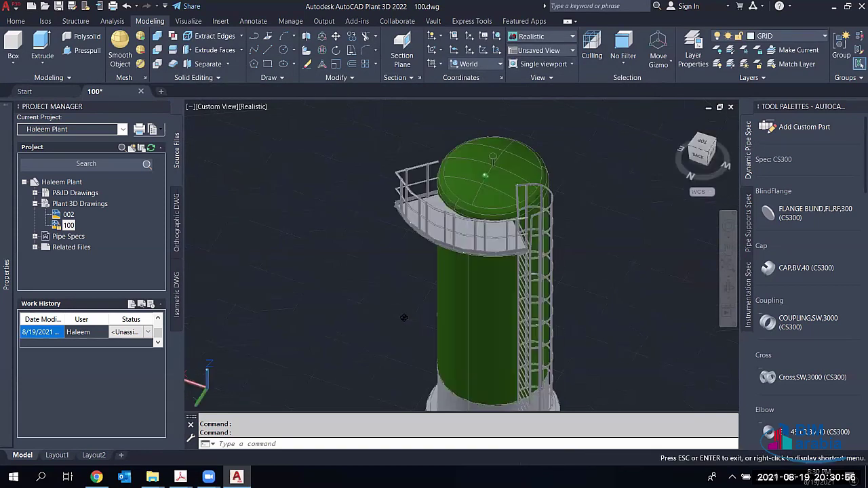
middle_click_drag(478, 243, 477, 277, "shift")
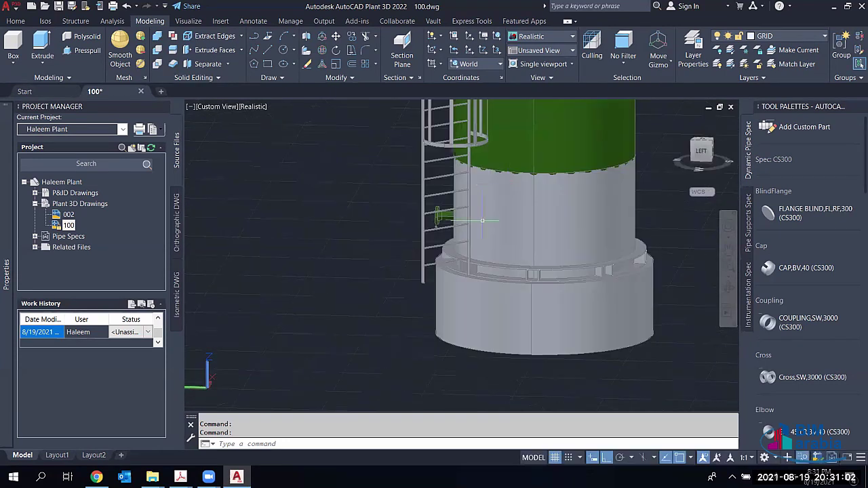
scroll(462, 266, "down", 5)
key("Escape")
scroll(529, 285, "up", 6)
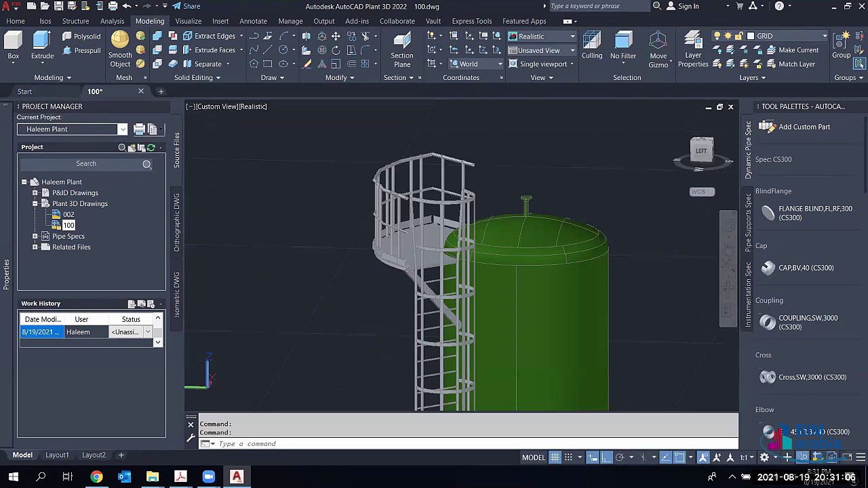
middle_click_drag(516, 271, 474, 271, "shift")
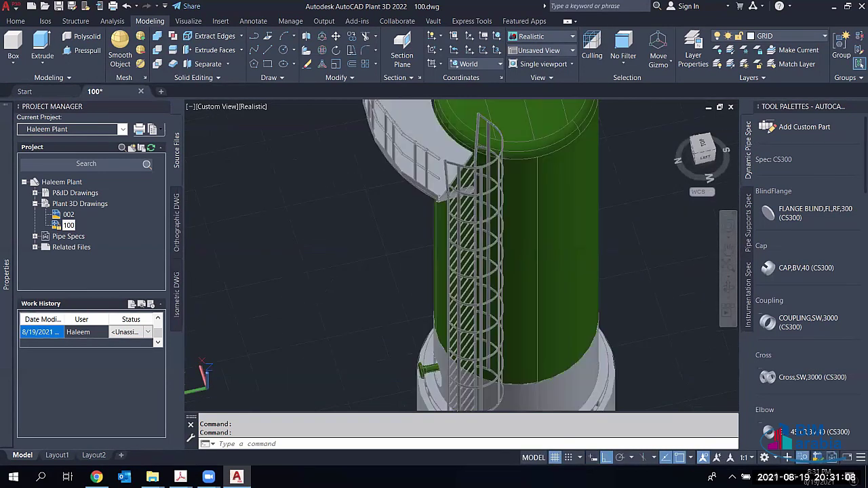
scroll(475, 272, "down", 5)
key("ctrl+a")
right_click(399, 177)
Step: Start adding a nozzle to V-002 and set its height H to 3500
left_click(575, 200)
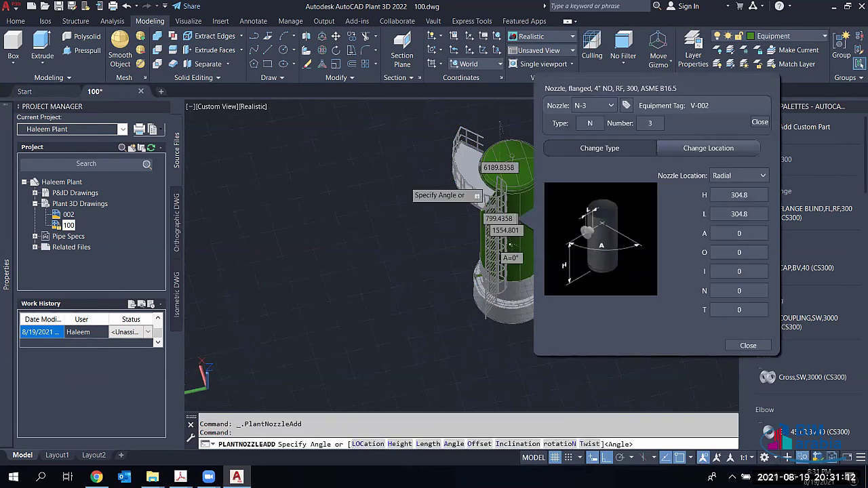
key("Escape")
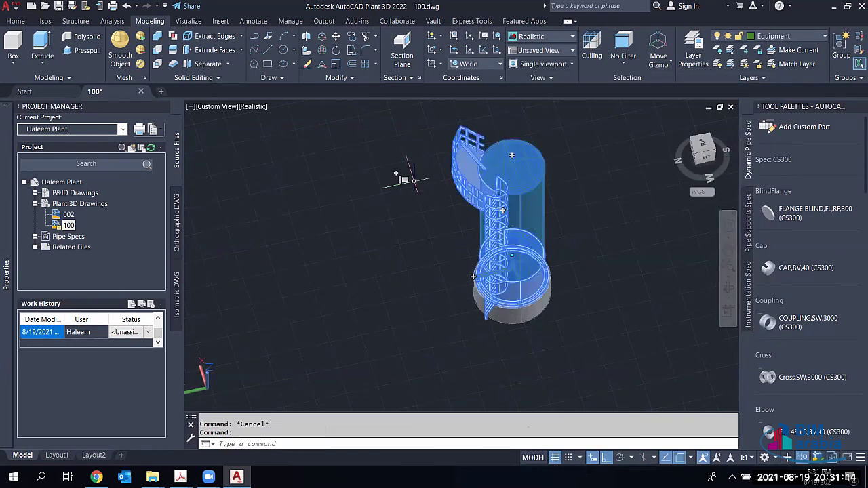
right_click(538, 208)
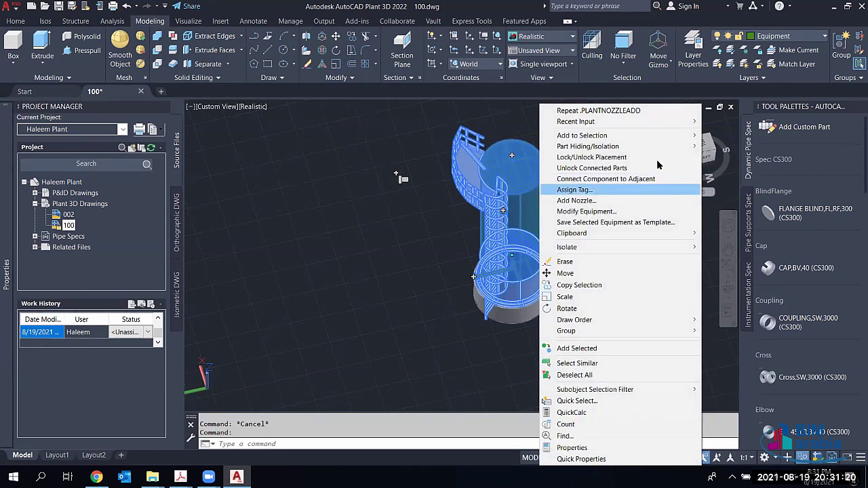
left_click(637, 110)
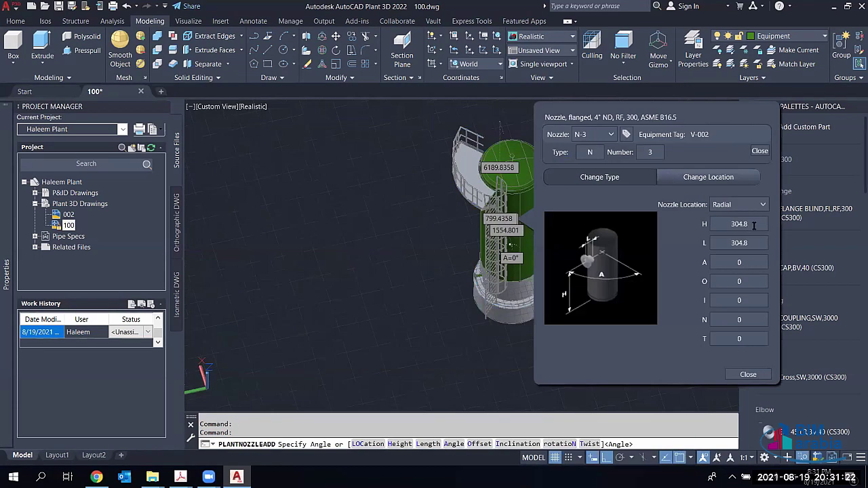
left_click(754, 225)
type("500")
key("BackSpace")
key("BackSpace")
type("3500")
left_click(739, 262)
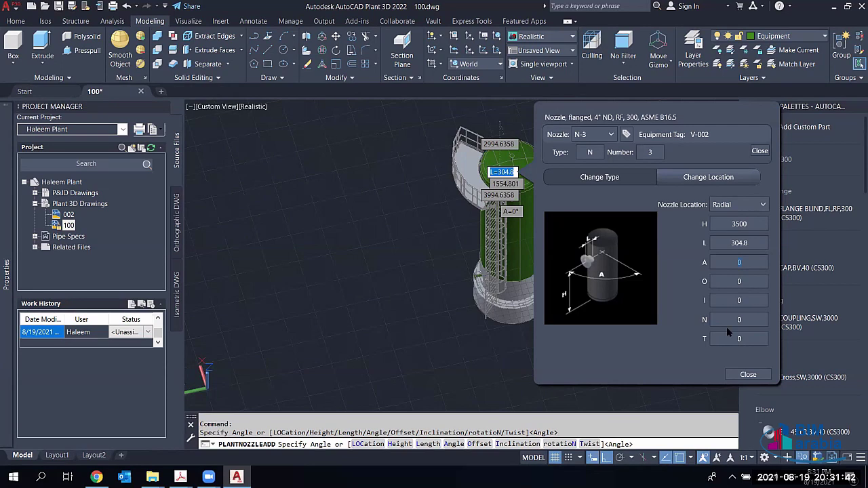
left_click(759, 151)
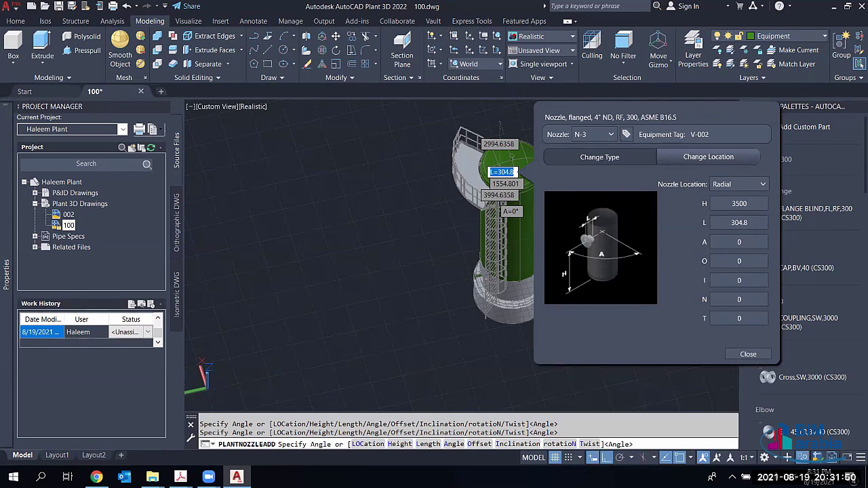
Step: Choose the 14" flanged RF class 300 ASME B16.5 nozzle type
left_click(599, 157)
left_click(628, 230)
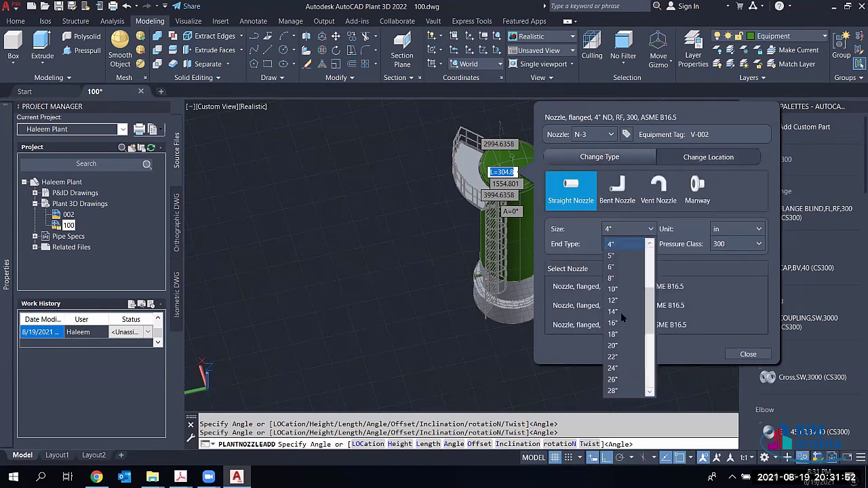
left_click(621, 312)
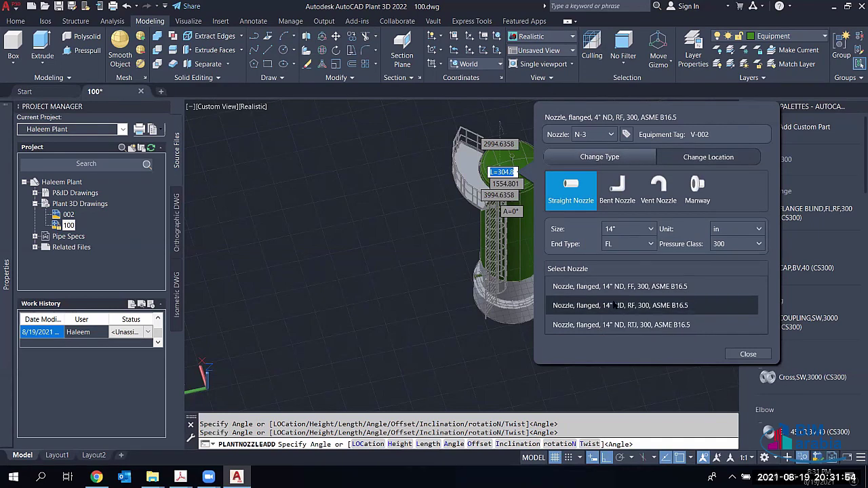
left_click(656, 309)
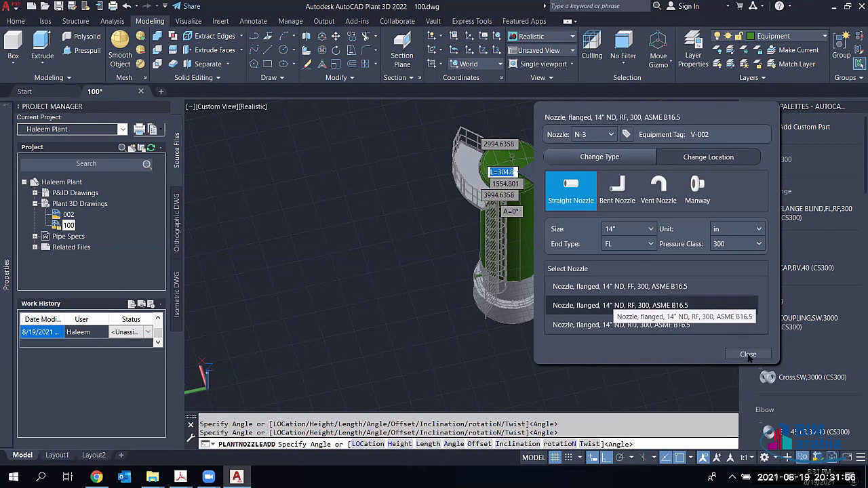
Step: Finish placing nozzle N-3, then view V-002 from behind and from above
key("Return")
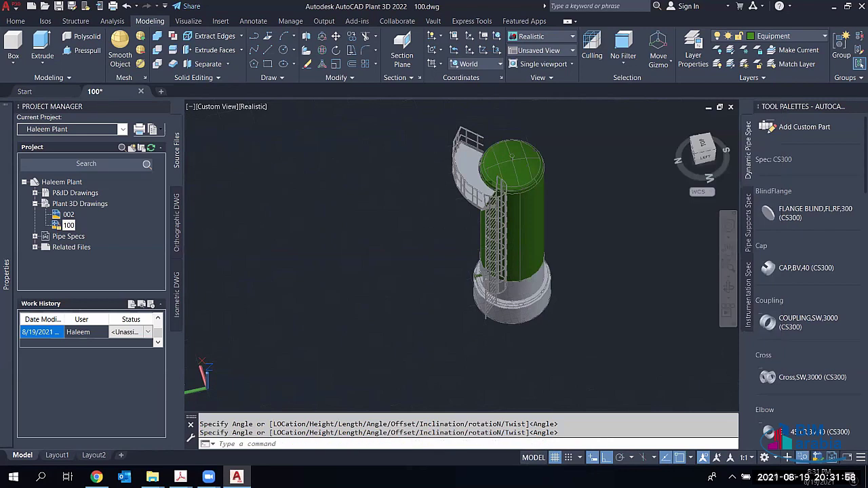
scroll(525, 266, "up", 3)
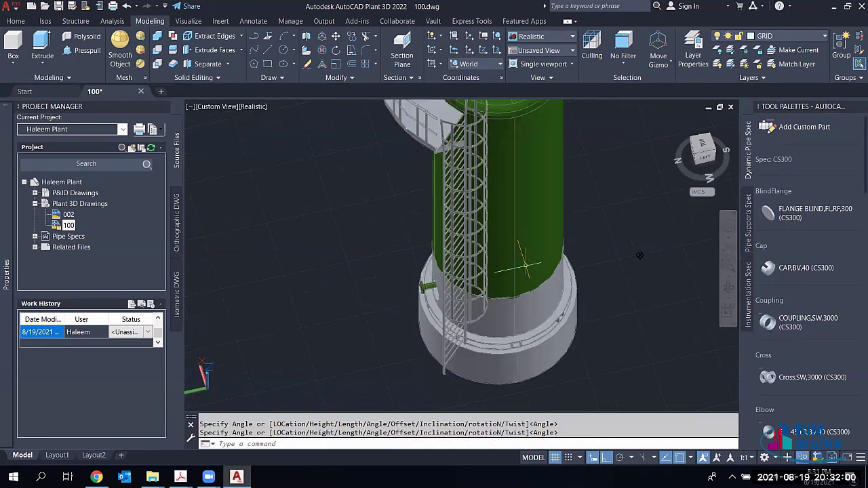
middle_click_drag(526, 266, 515, 210, "shift")
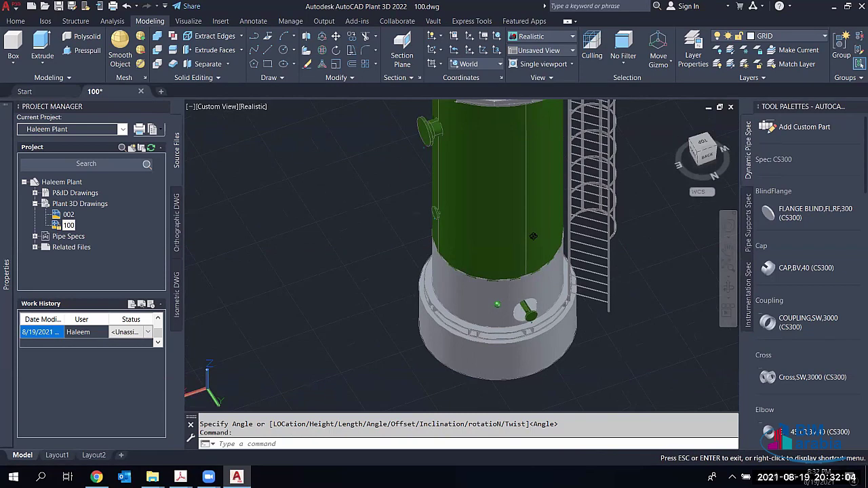
key("Escape")
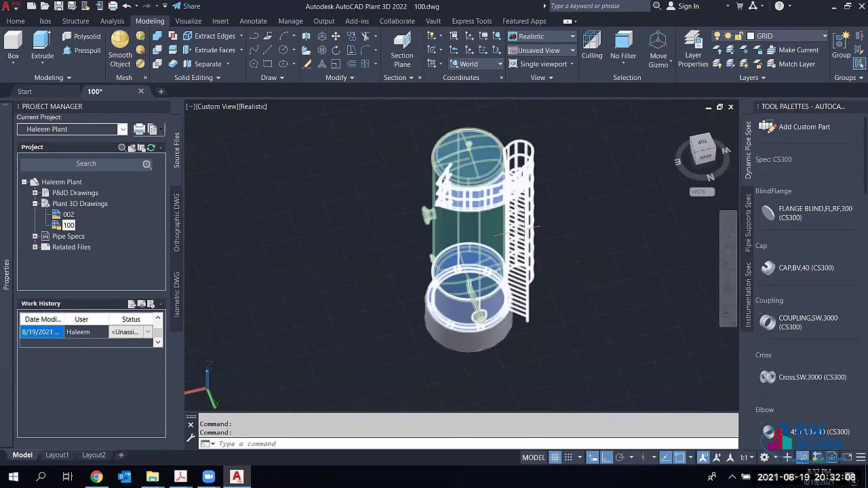
middle_click_drag(515, 232, 328, 312)
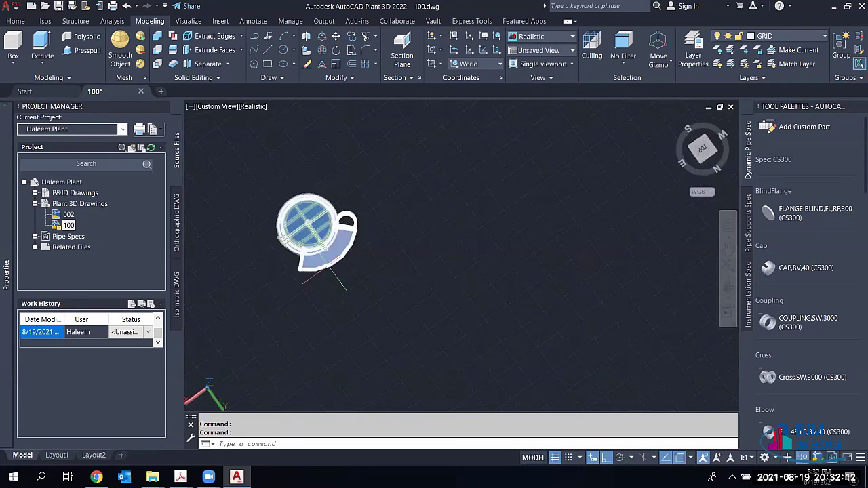
middle_click_drag(330, 268, 346, 266, "shift")
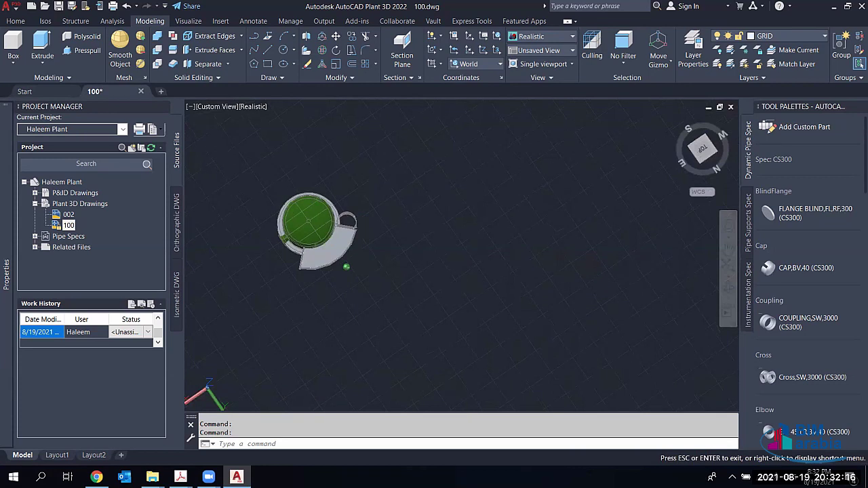
key("Escape")
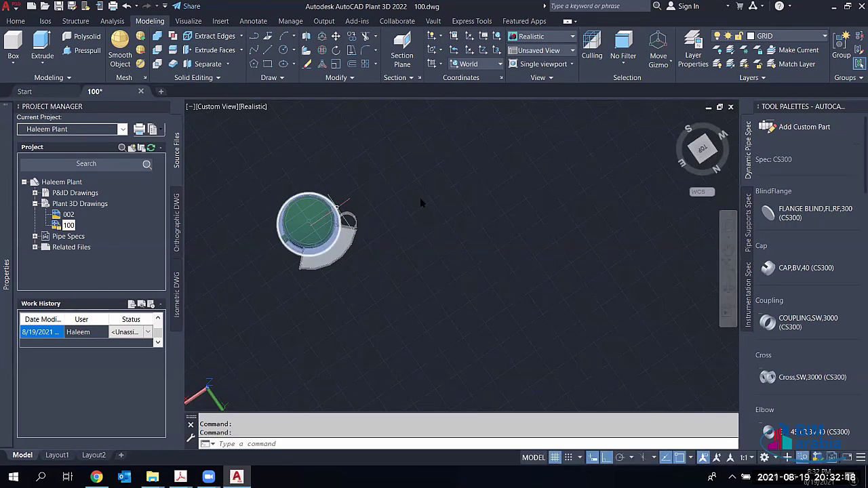
Step: Rotate nozzle N-3 to angle A 85 around V-002 and clear the selection
right_click(376, 232)
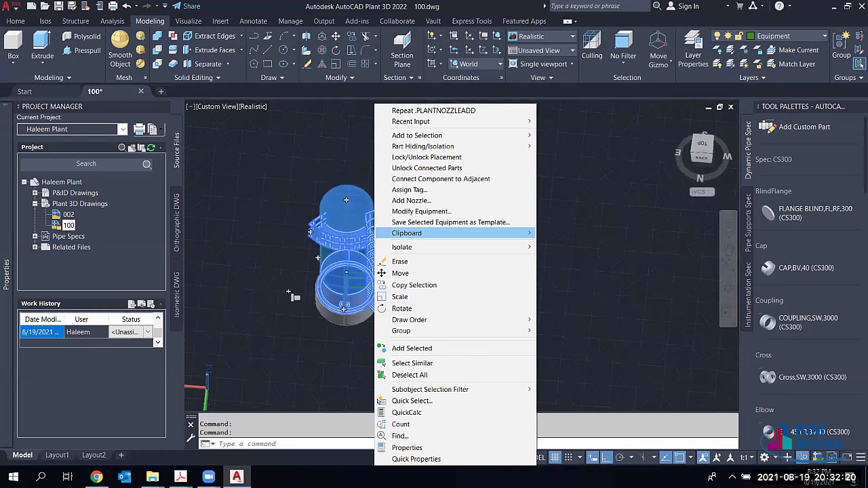
key("Escape")
key("Escape")
mouse_move(290, 295)
middle_mouse_down("shift")
mouse_move(488, 269)
mouse_move(440, 284)
middle_mouse_up("shift")
left_click(440, 284)
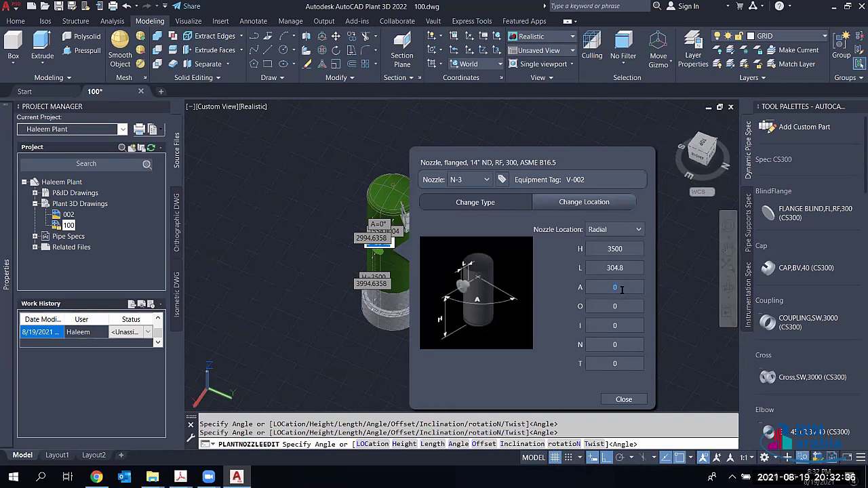
type("85")
key("Tab")
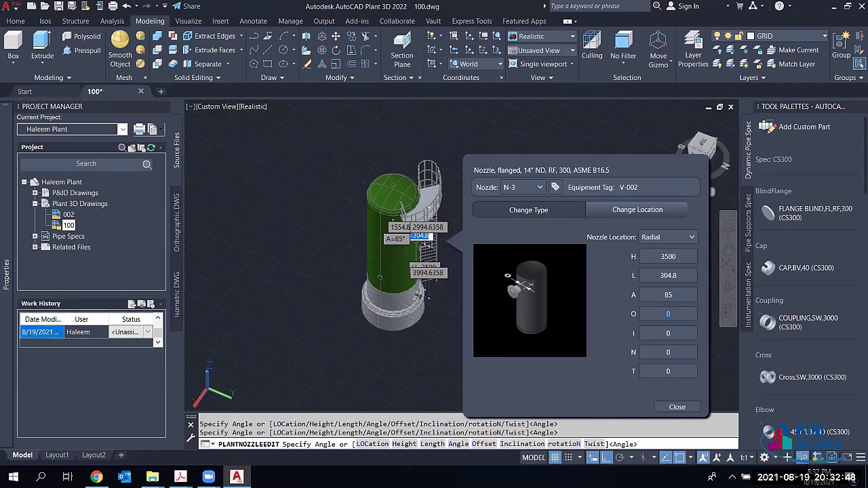
key("Escape")
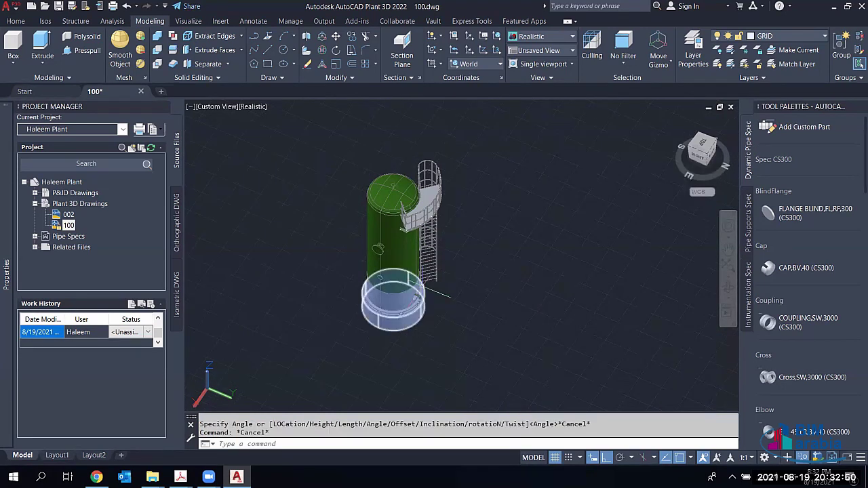
key("Escape")
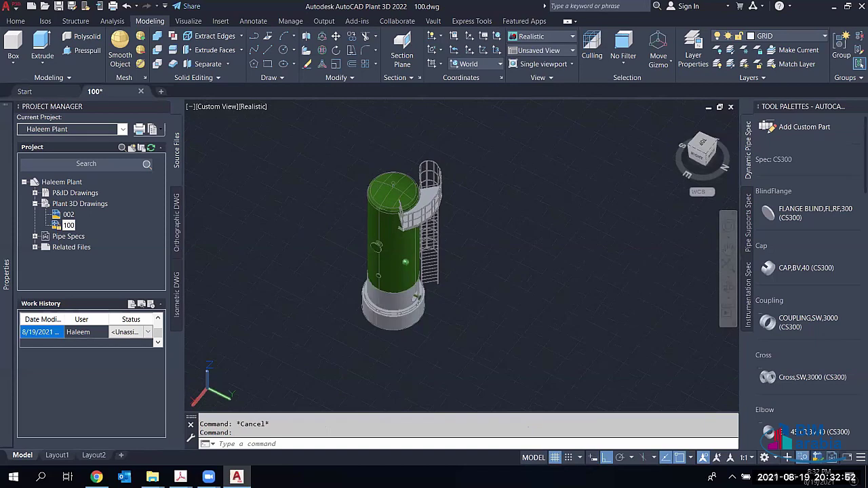
Step: Inspect nozzle N-3's location settings and close them unchanged
left_click(432, 283)
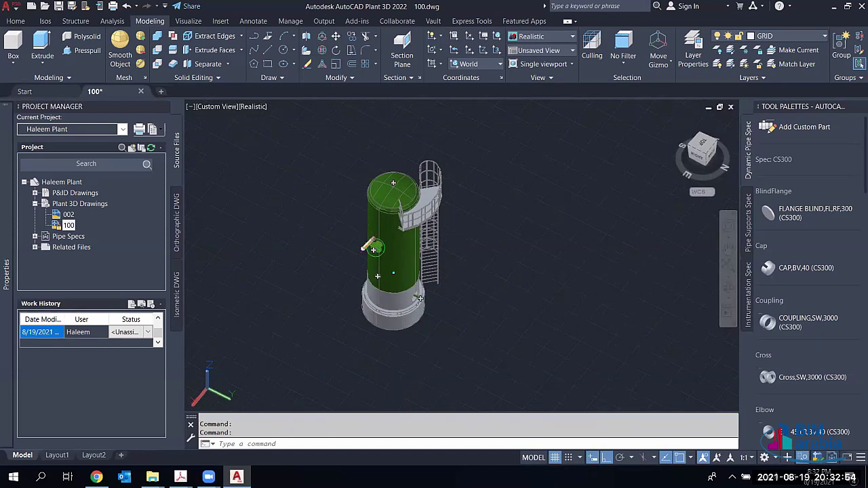
left_click(373, 249)
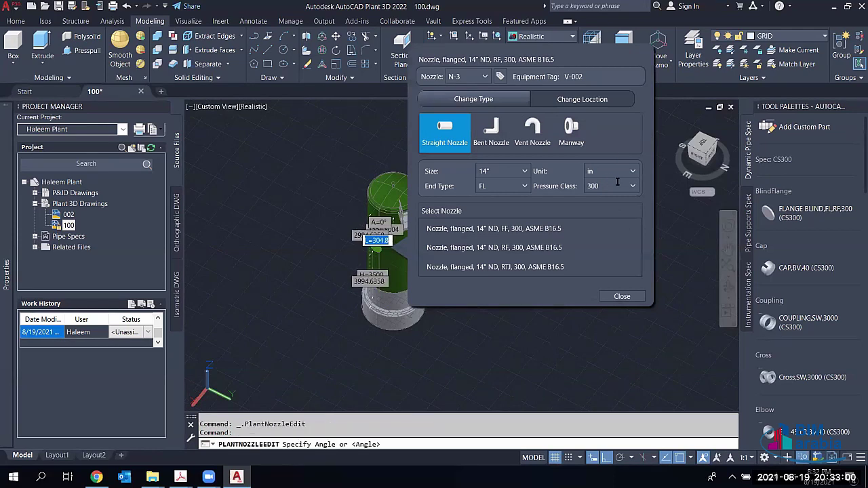
left_click(582, 98)
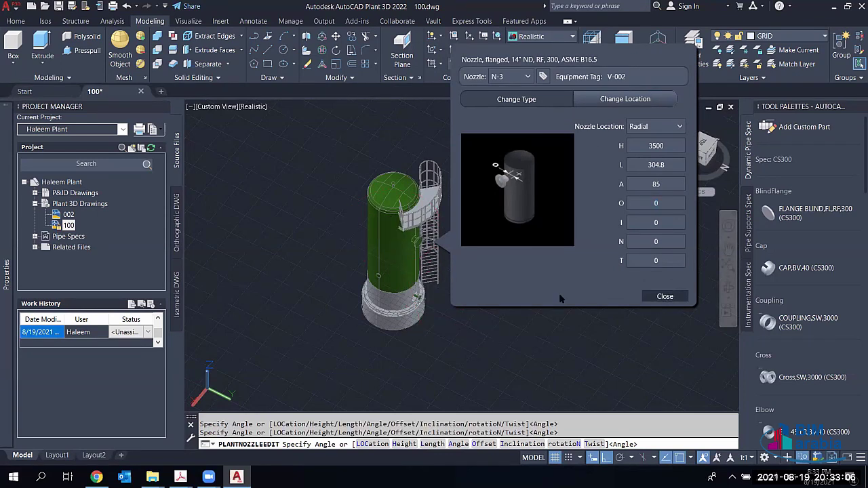
left_click(664, 296)
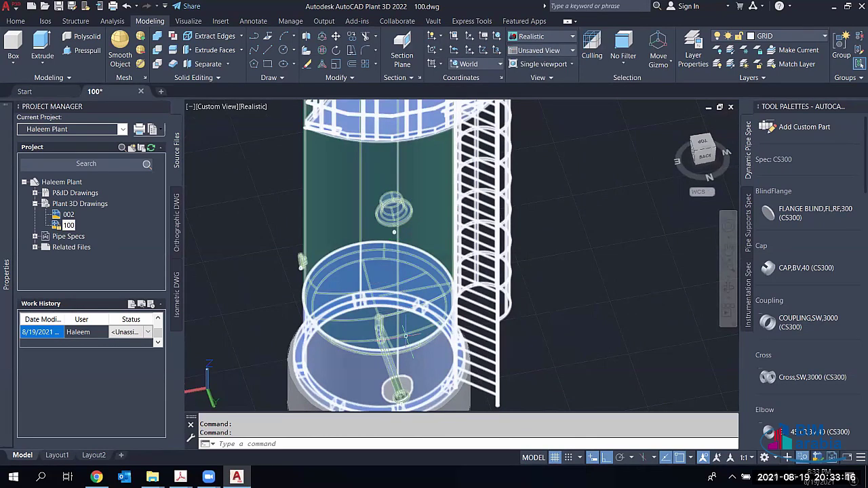
Step: Set nozzle N-3's angle A to 110 and reselect the vessel
mouse_move(406, 335)
middle_mouse_down("shift")
mouse_move(403, 250)
mouse_move(420, 241)
middle_mouse_up("shift")
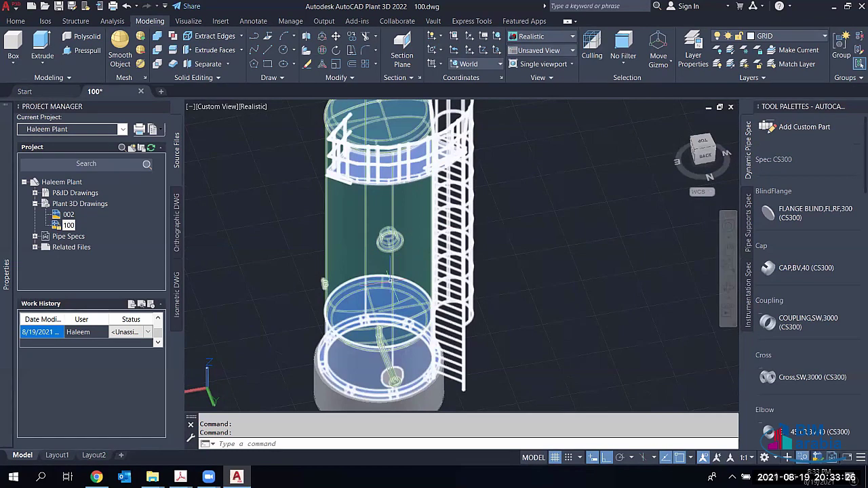
left_click(400, 242)
right_click(400, 242)
left_click(394, 238)
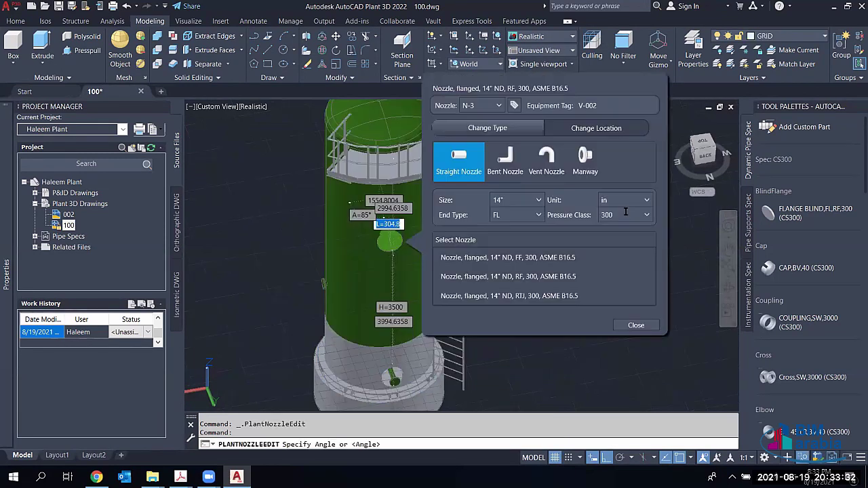
type("110")
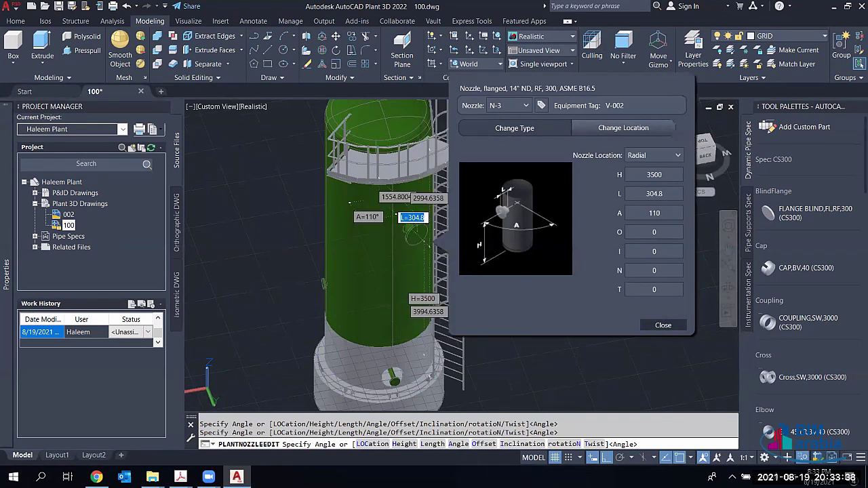
key("Return")
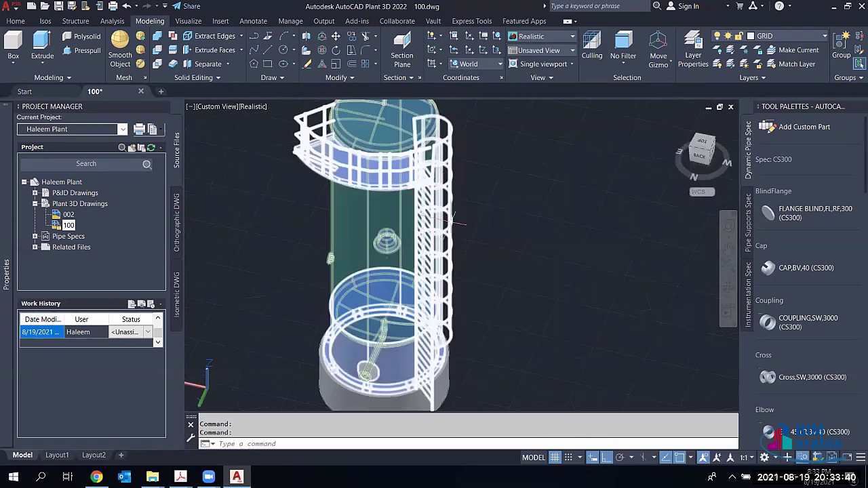
scroll(453, 218, "down", 2)
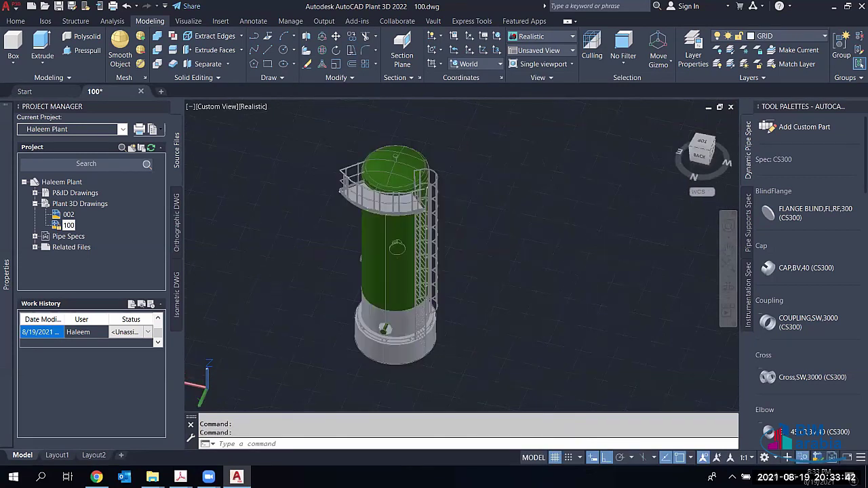
scroll(437, 216, "up", 2)
key("Escape")
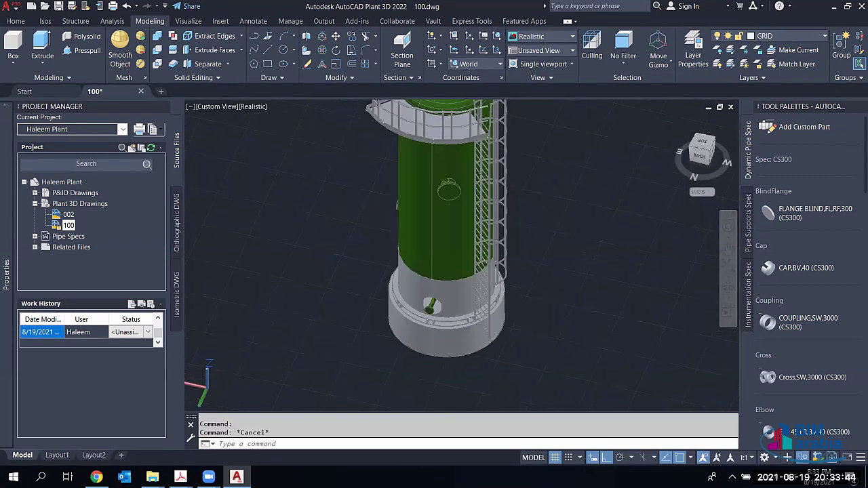
left_click(495, 188)
Step: Add a cylinder platform to V-002 with start angle A 110 and height H 3000
right_click(486, 208)
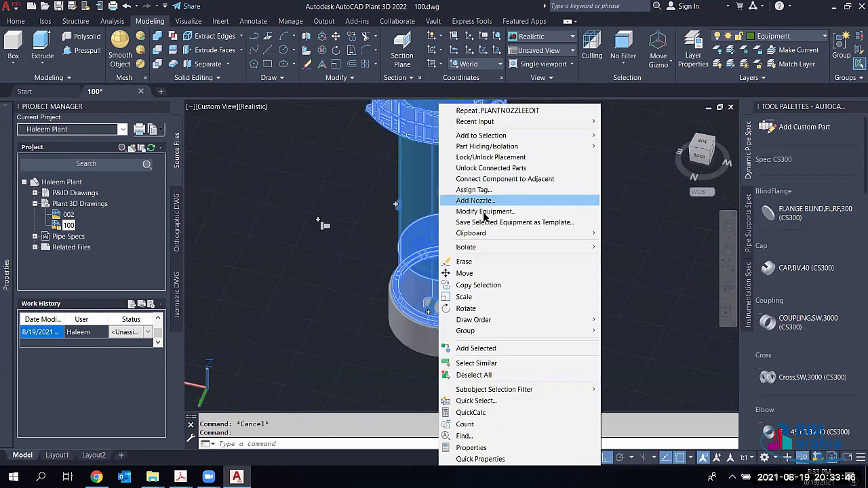
left_click(485, 212)
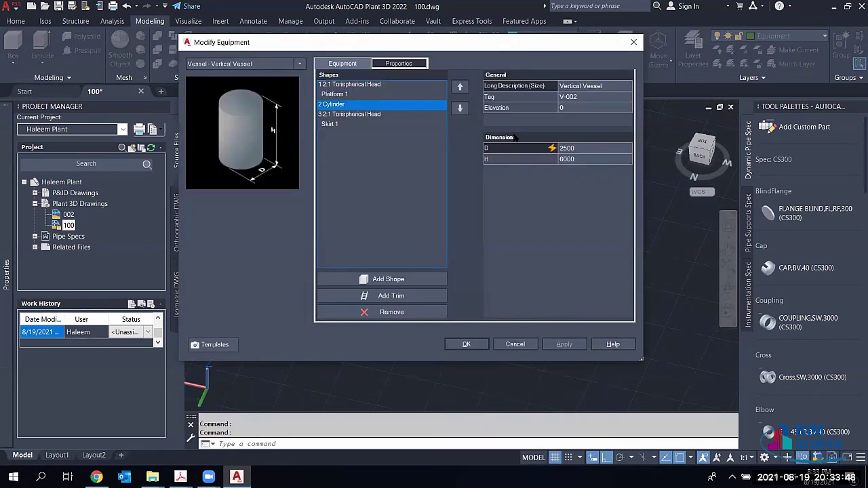
left_click(387, 297)
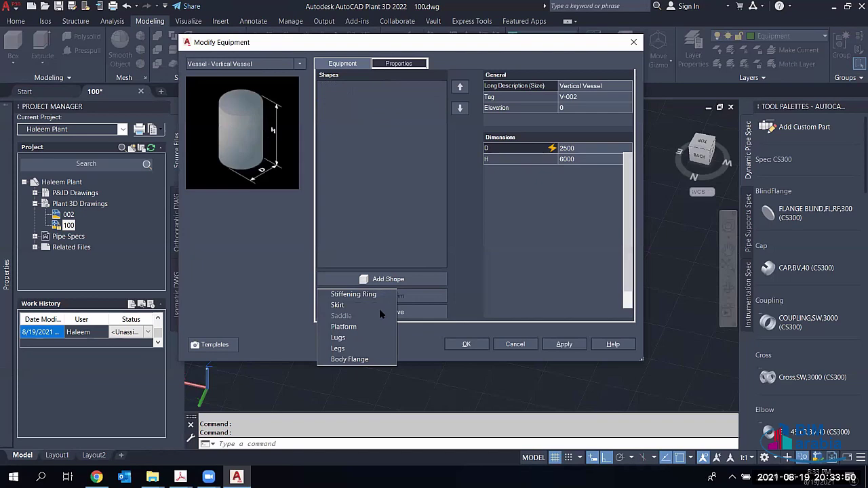
left_click(343, 327)
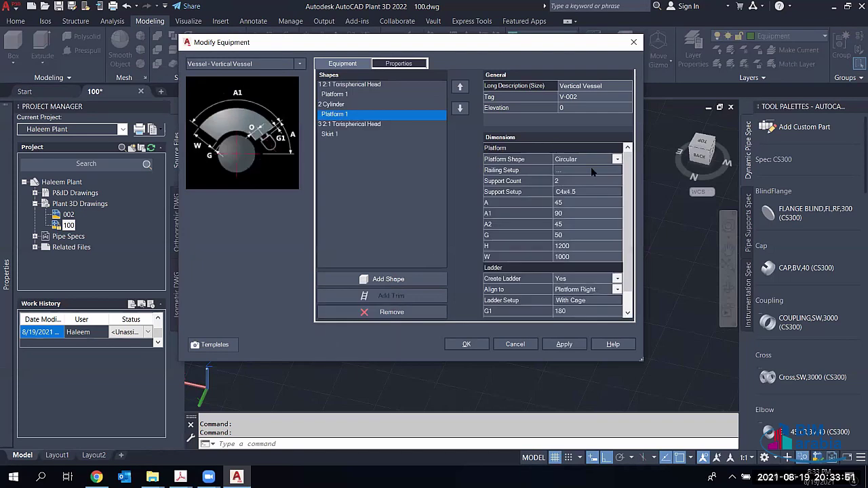
left_click(573, 202)
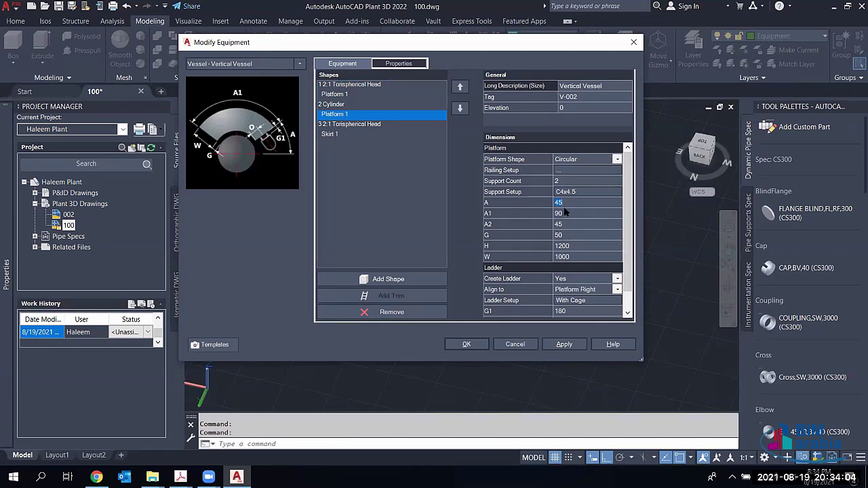
type("11")
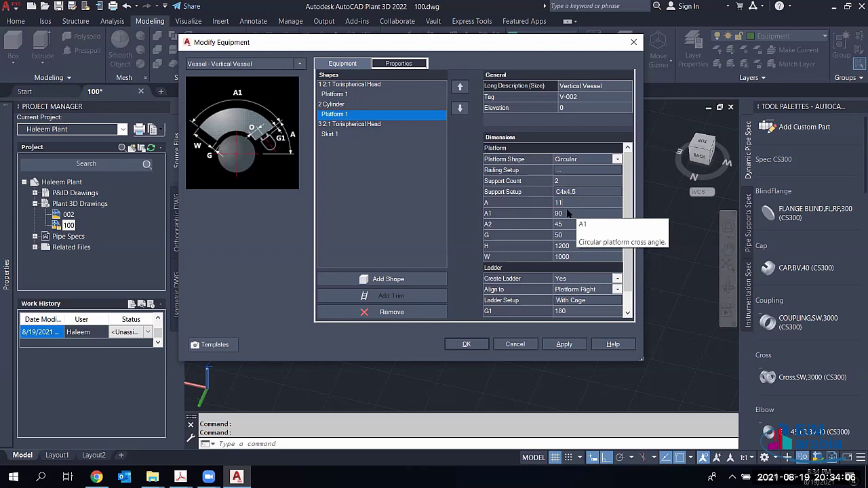
type("0")
left_click(568, 212)
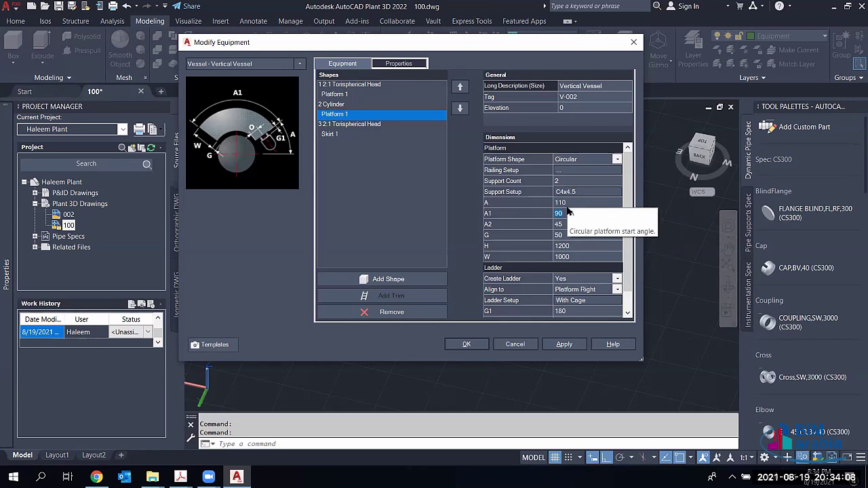
left_click(564, 231)
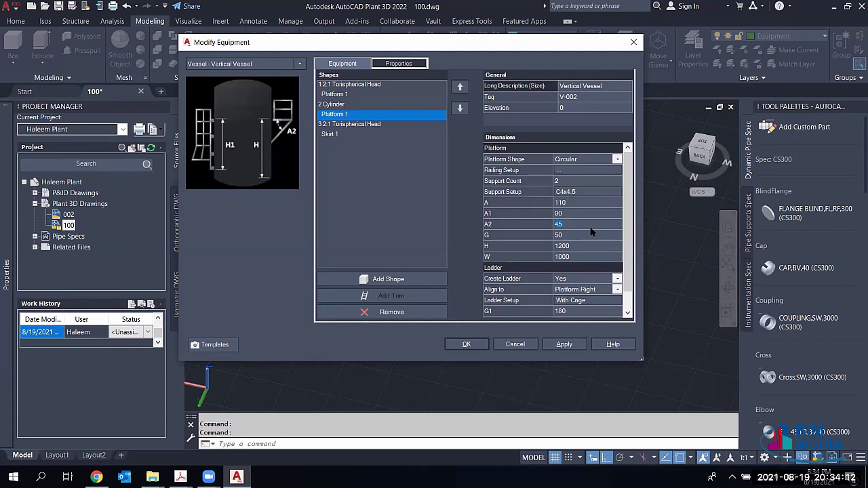
left_click(575, 239)
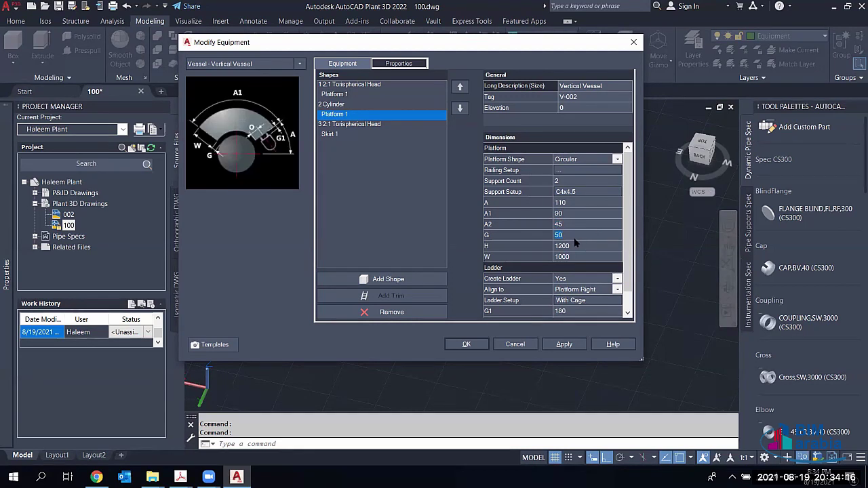
left_click(571, 247)
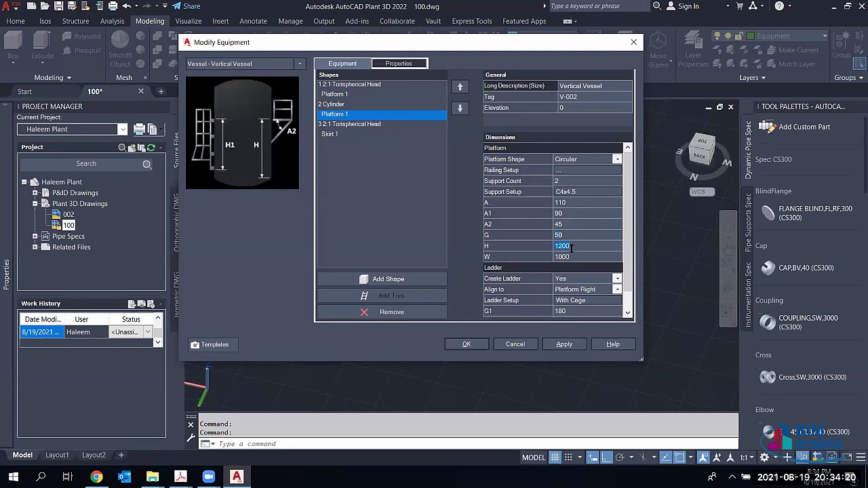
type("3000")
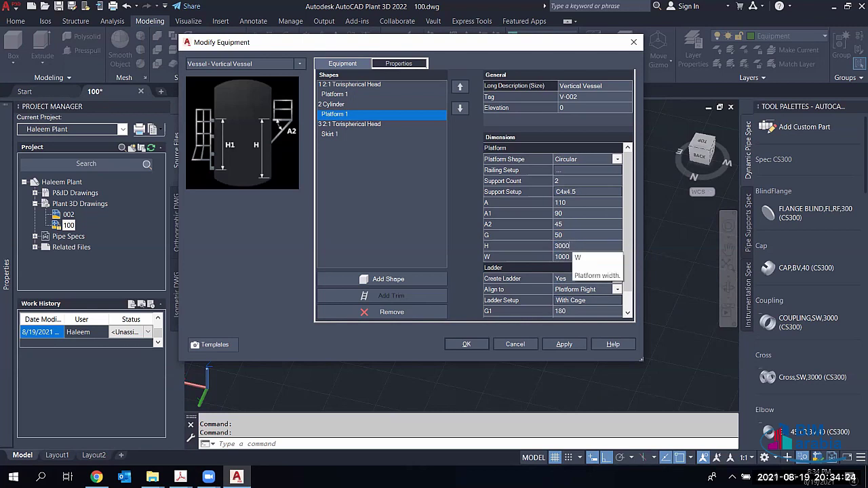
left_click(566, 261)
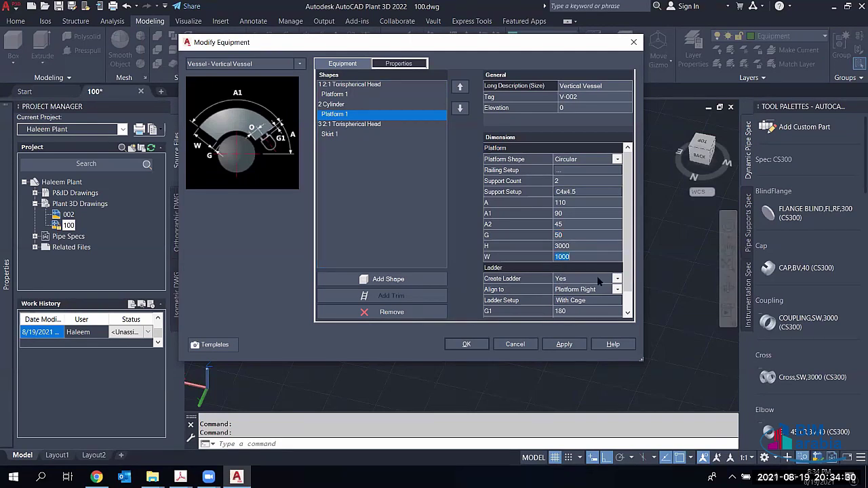
Step: Set the new platform's caged ladder height H1 to 4500 and apply the changes
scroll(590, 281, "down", 1)
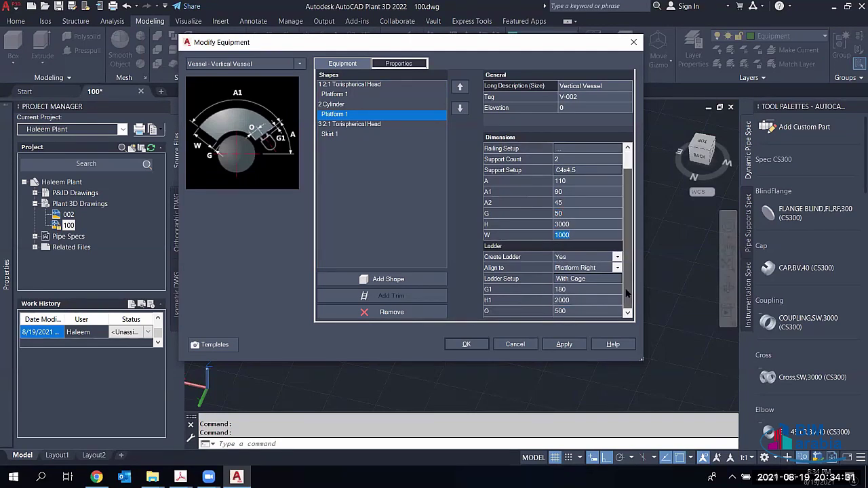
left_click(570, 289)
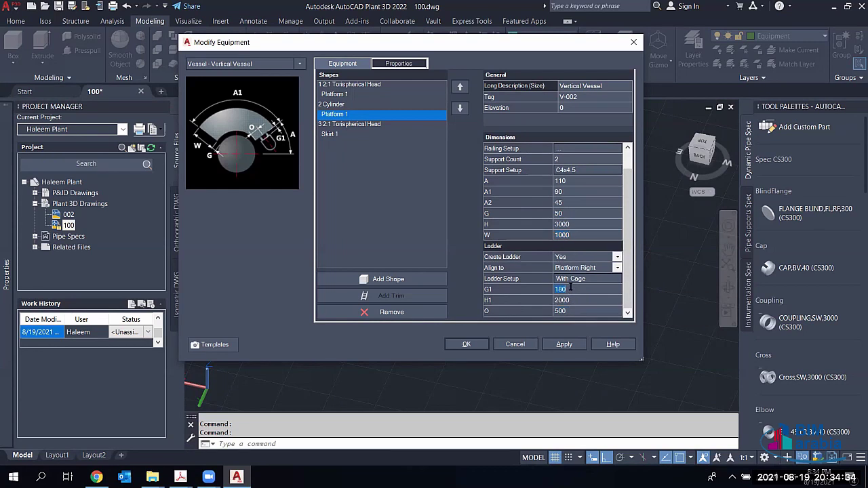
left_click(580, 301)
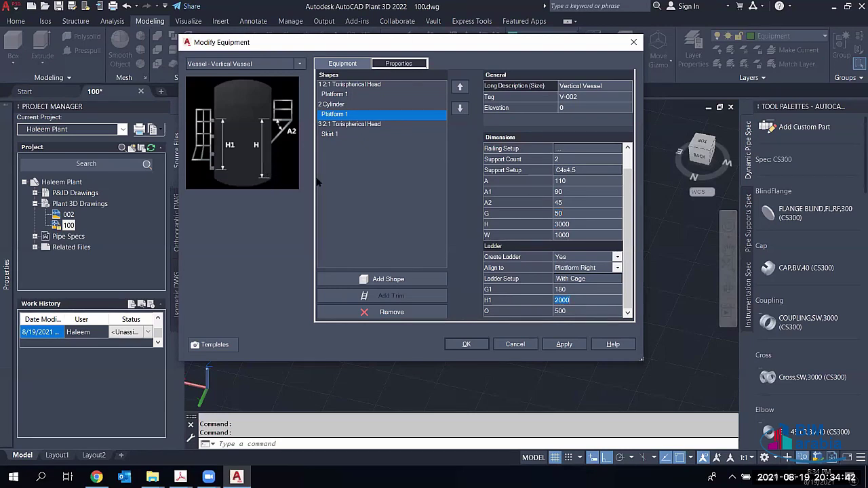
type("4500")
key("Return")
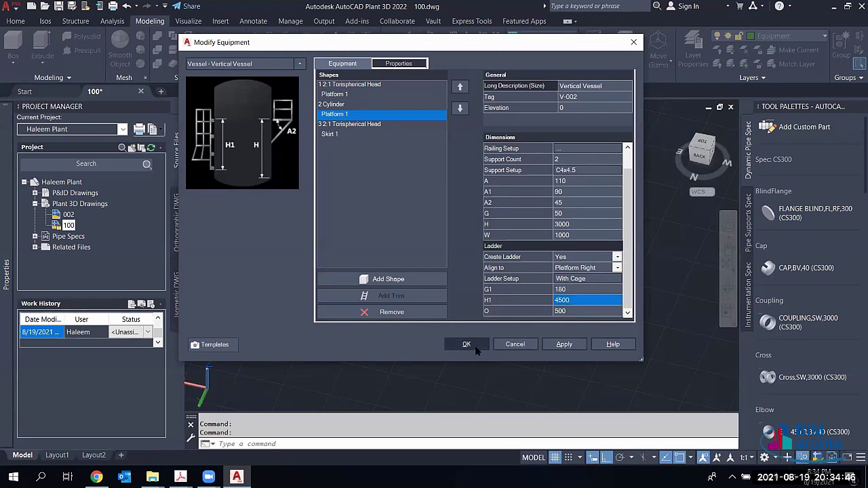
left_click(475, 348)
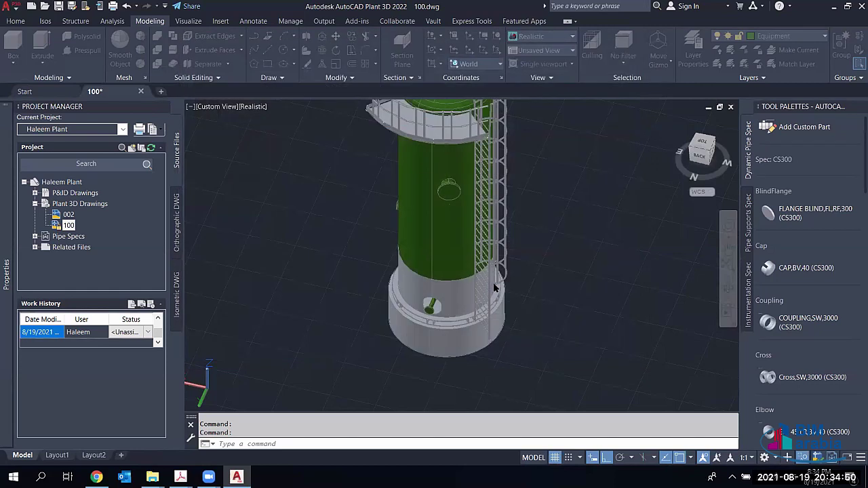
Step: Orbit and zoom to inspect V-002's two platforms, then open the vessel's context menu
left_click(510, 251)
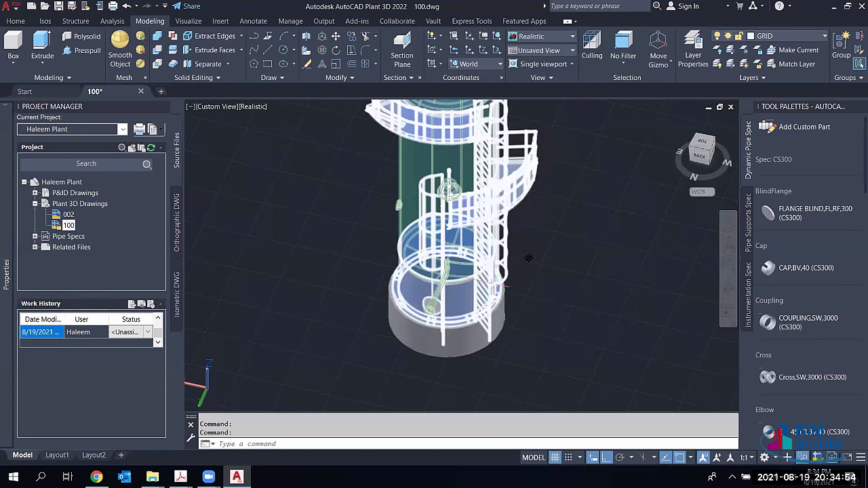
middle_click_drag(502, 286, 498, 180, "shift")
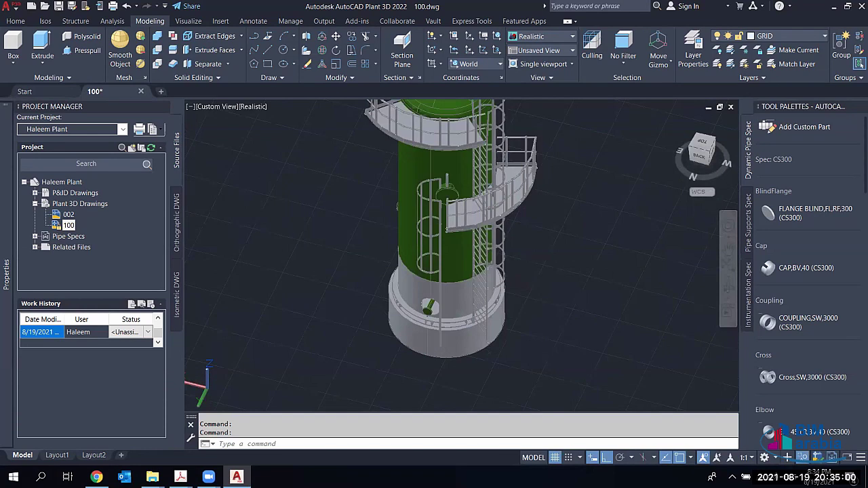
middle_click_drag(442, 302, 458, 240, "shift")
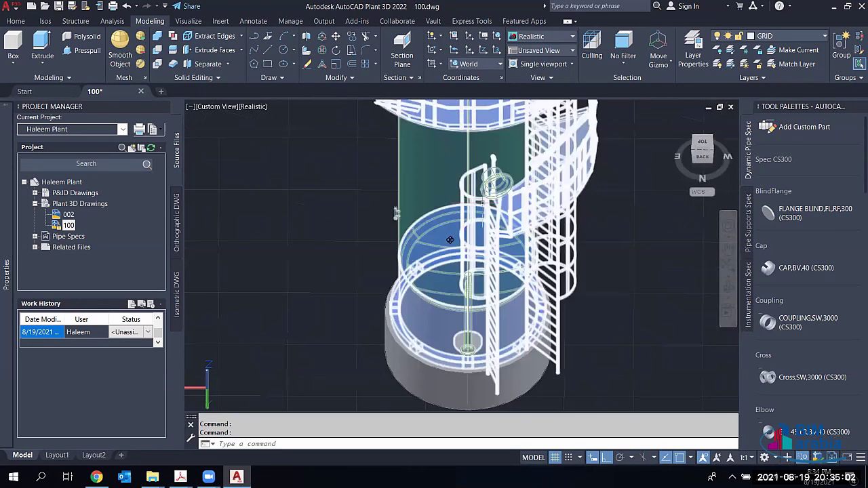
scroll(493, 263, "down", 3)
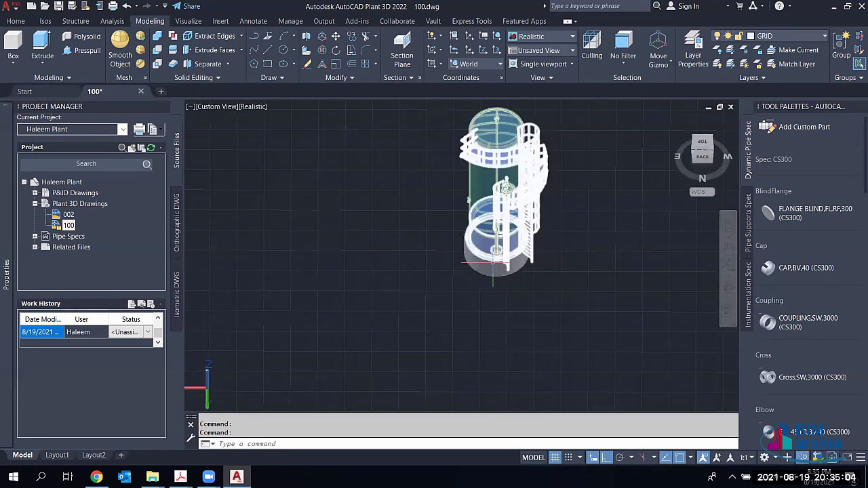
middle_click_drag(493, 261, 488, 178, "shift")
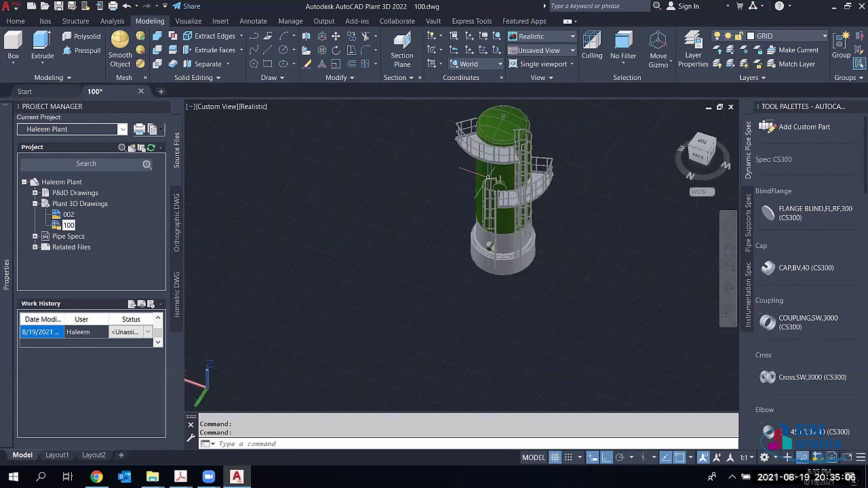
scroll(488, 178, "up", 3)
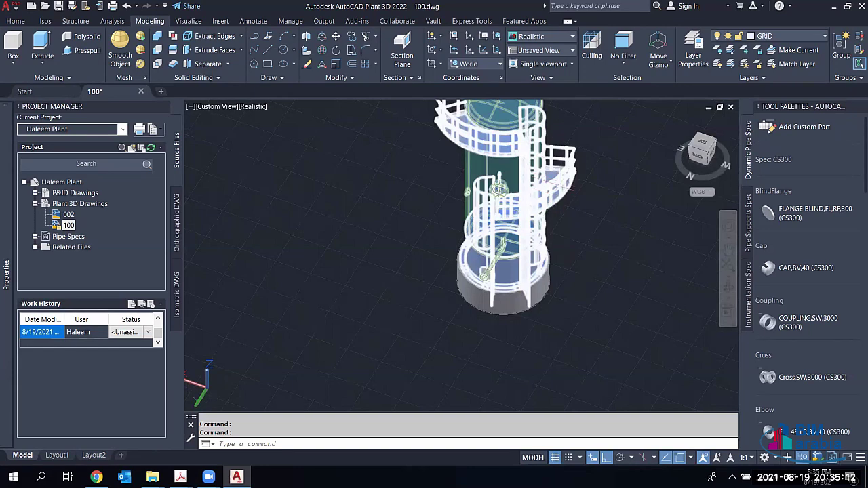
scroll(536, 170, "up", 3)
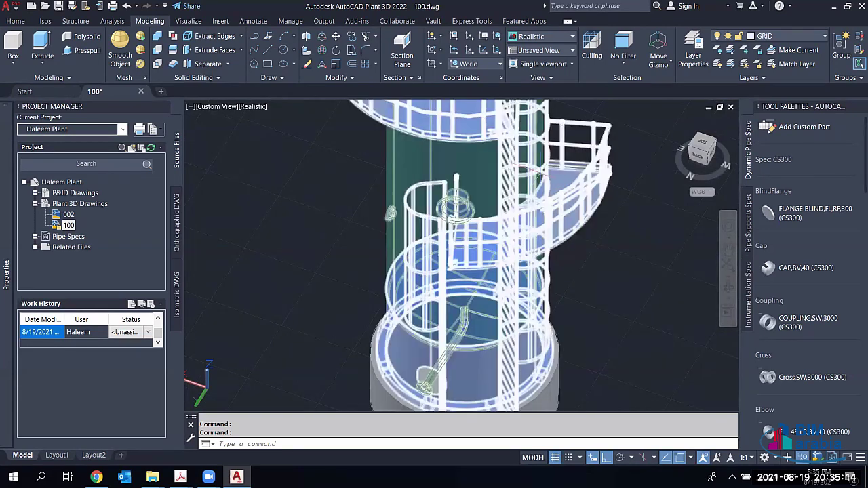
scroll(511, 217, "down", 4)
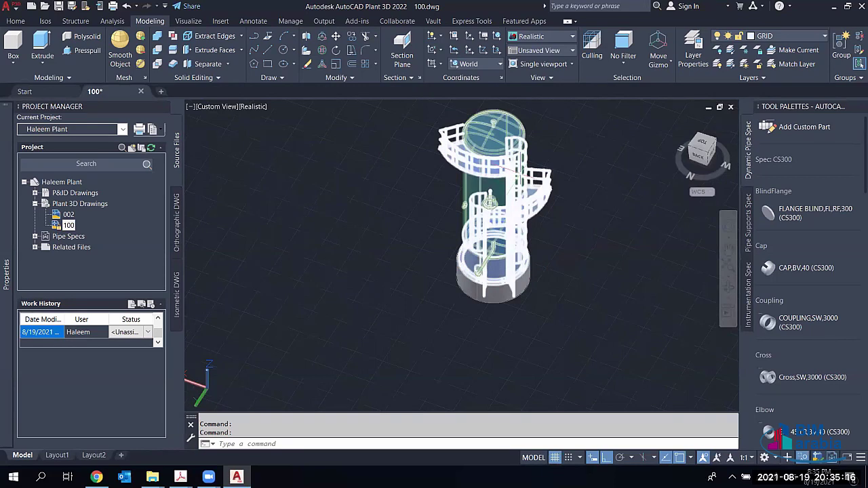
scroll(515, 150, "up", 3)
left_click(464, 108)
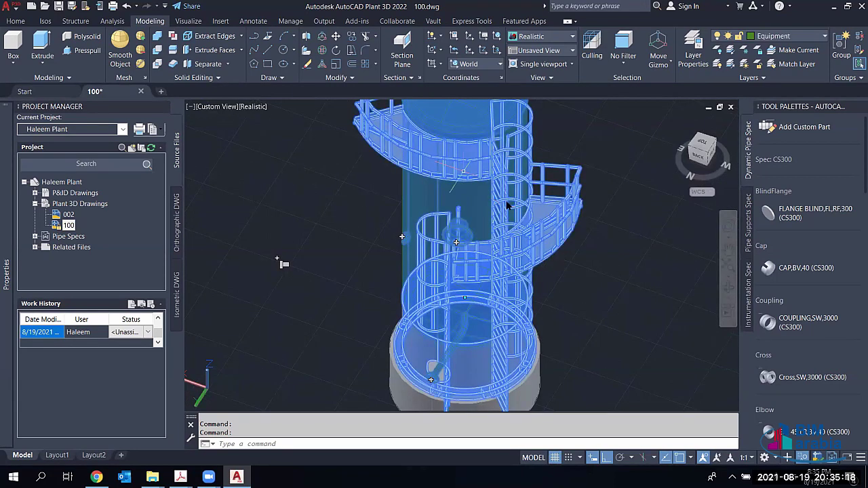
right_click(464, 105)
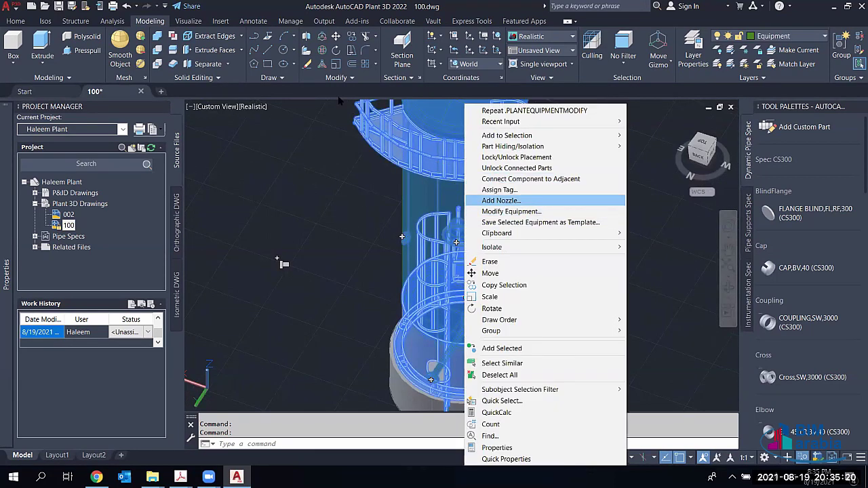
Step: Shorten the top Platform 1's caged ladder height H1 to 2500
left_click(511, 211)
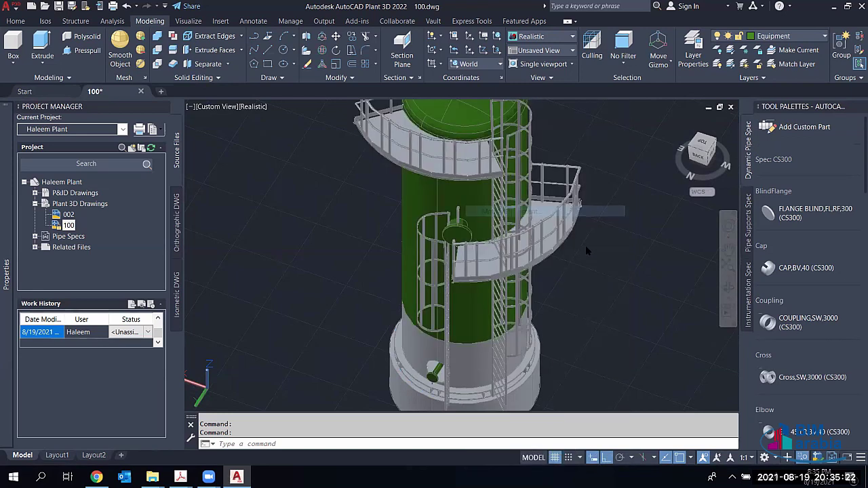
scroll(631, 271, "down", 1)
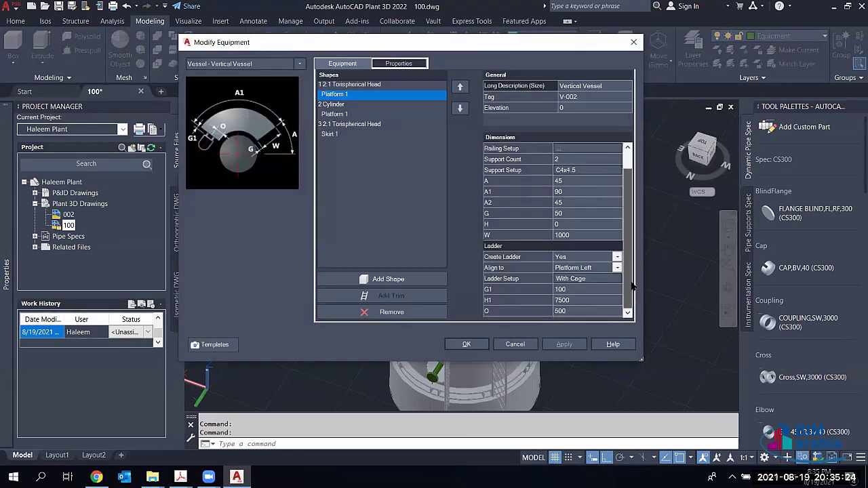
double_click(576, 300)
type("2500")
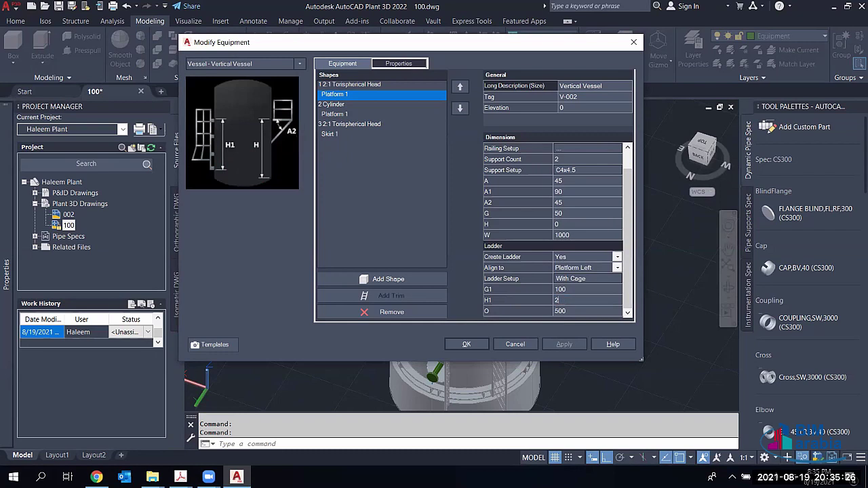
Step: Set the cylinder platform's start angle A to 90 and apply the changes
left_click(339, 115)
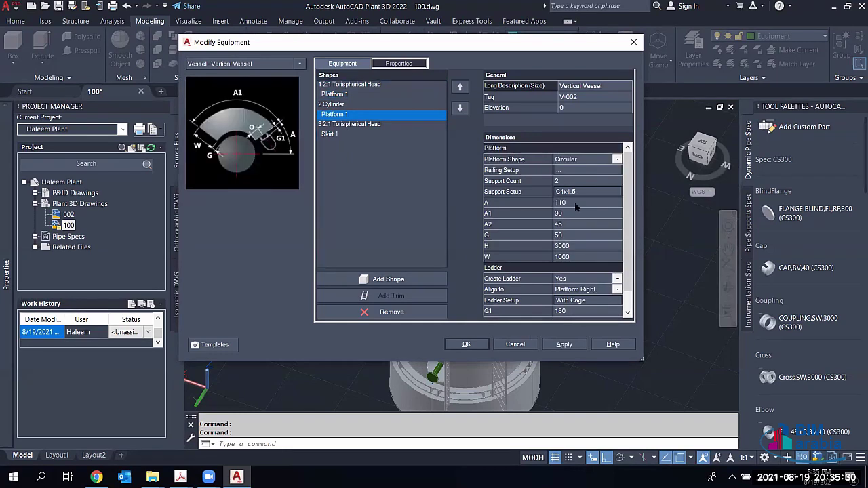
double_click(566, 204)
type("90")
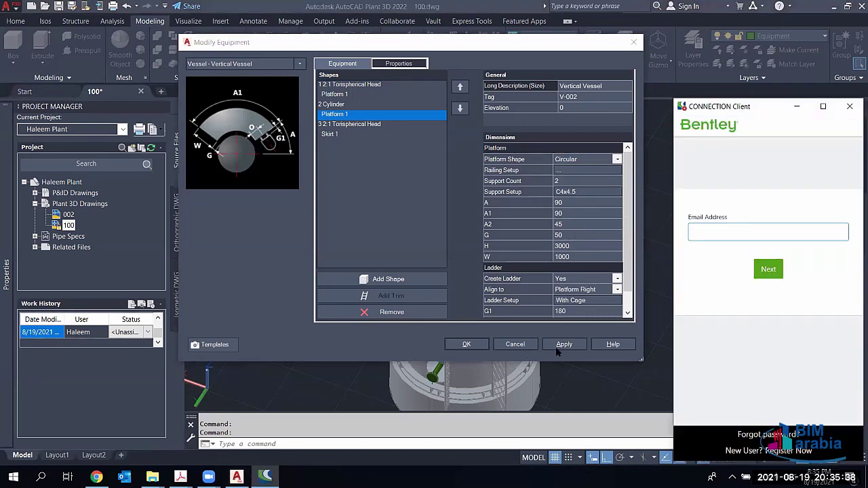
left_click(478, 346)
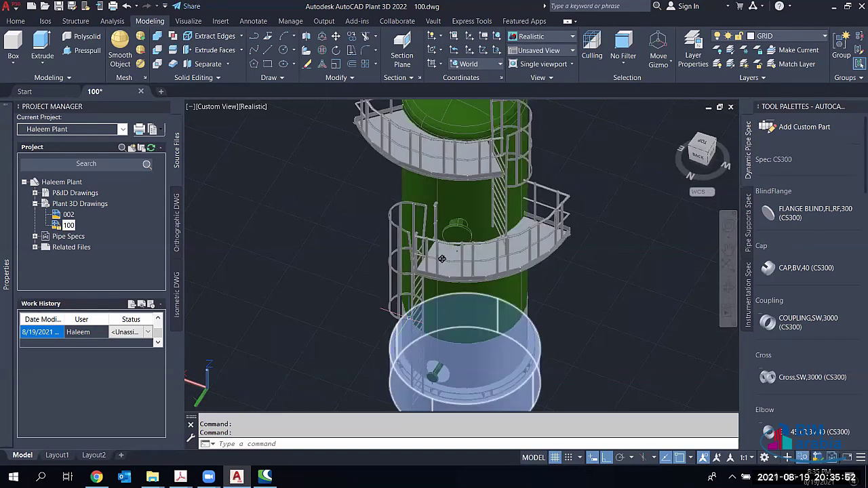
middle_click_drag(450, 248, 474, 225, "shift")
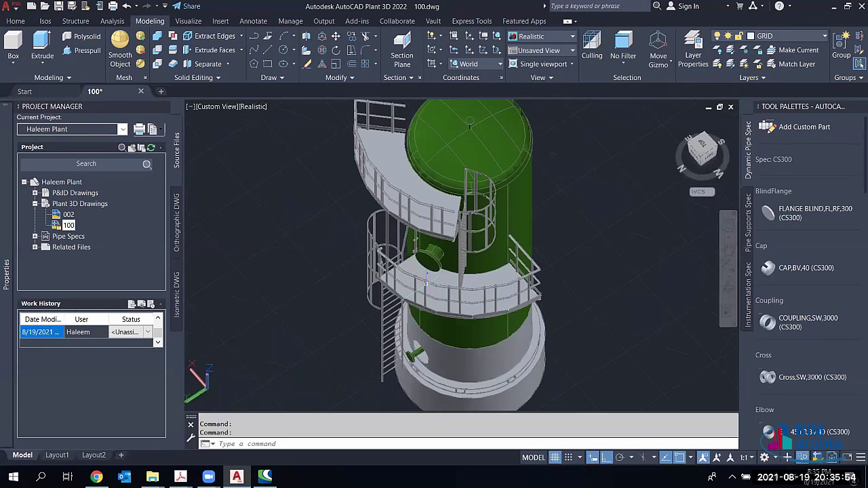
scroll(426, 283, "up", 5)
scroll(488, 170, "down", 3)
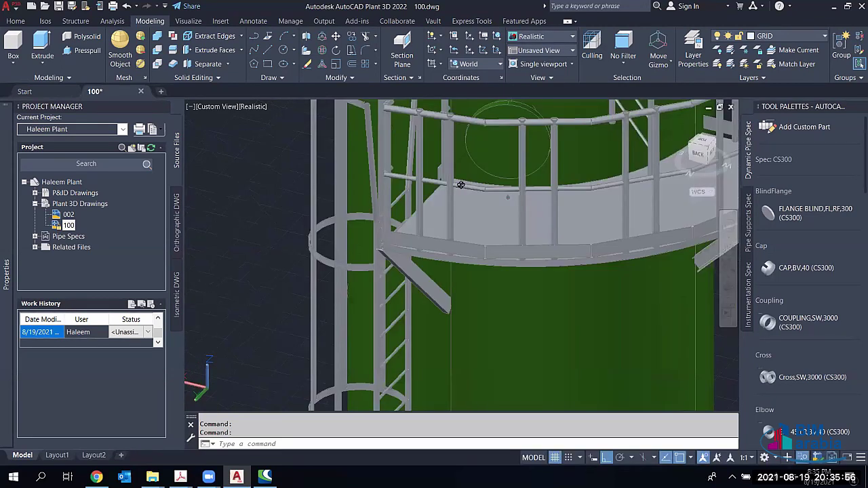
scroll(505, 141, "down", 3)
middle_click_drag(505, 141, 511, 119, "shift")
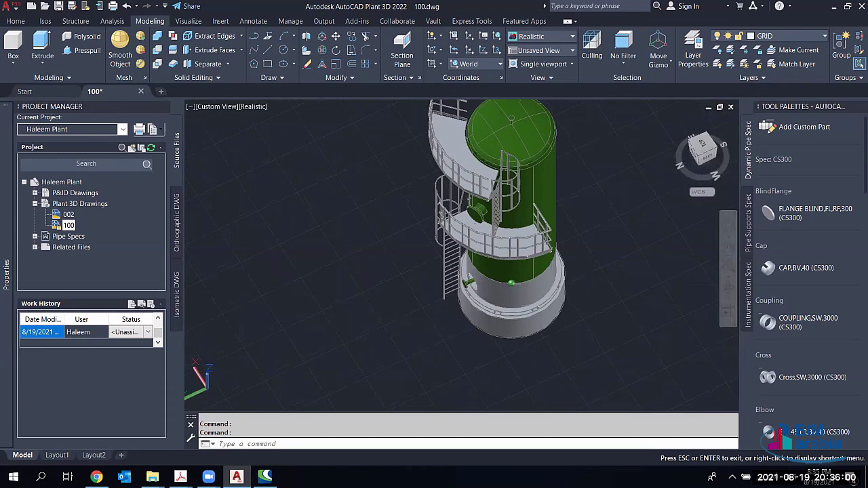
scroll(511, 118, "up", 3)
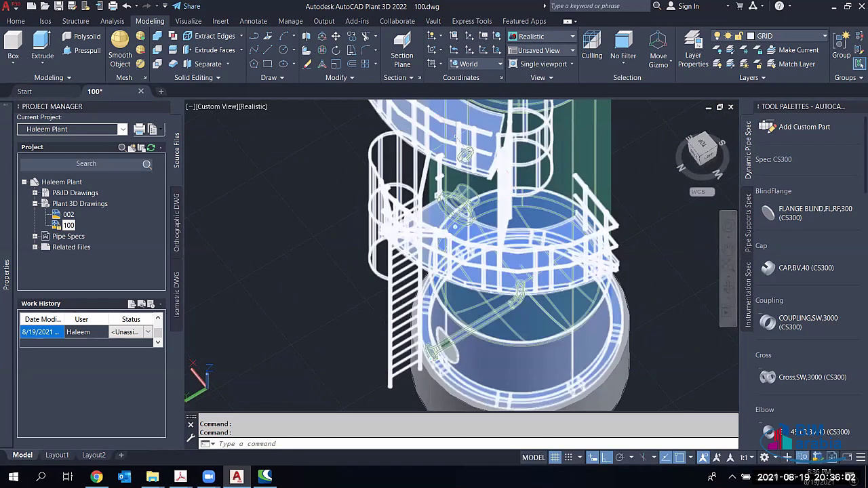
scroll(511, 117, "down", 5)
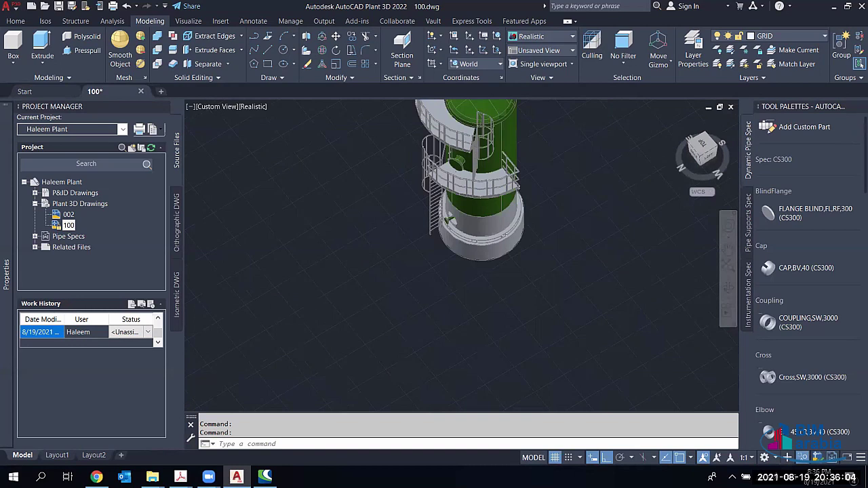
scroll(557, 195, "down", 2)
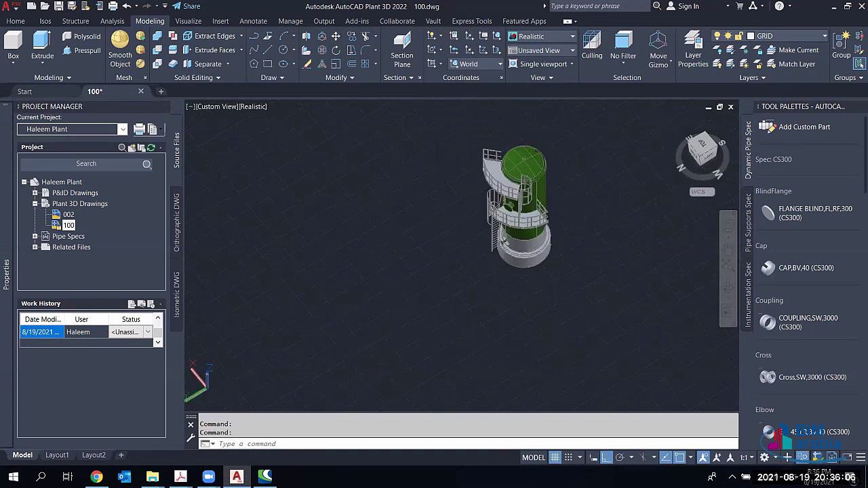
scroll(504, 187, "up", 2)
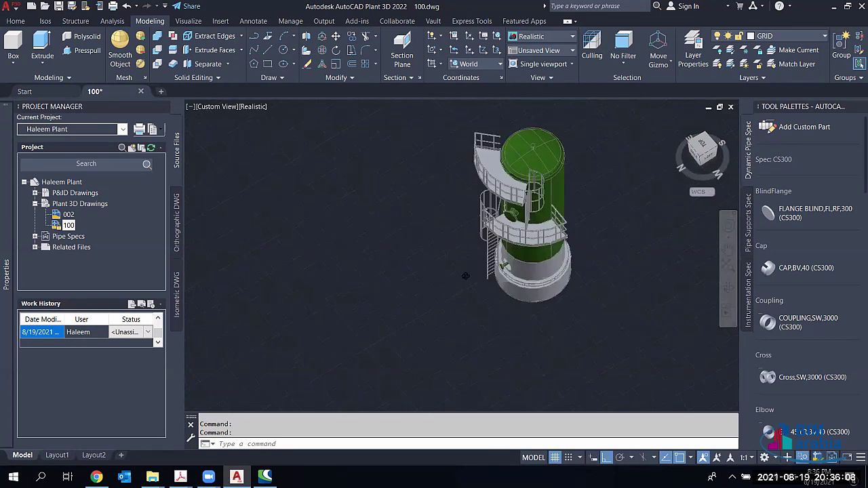
scroll(465, 276, "up", 2)
middle_click_drag(465, 276, 583, 218, "shift")
scroll(583, 218, "up", 2)
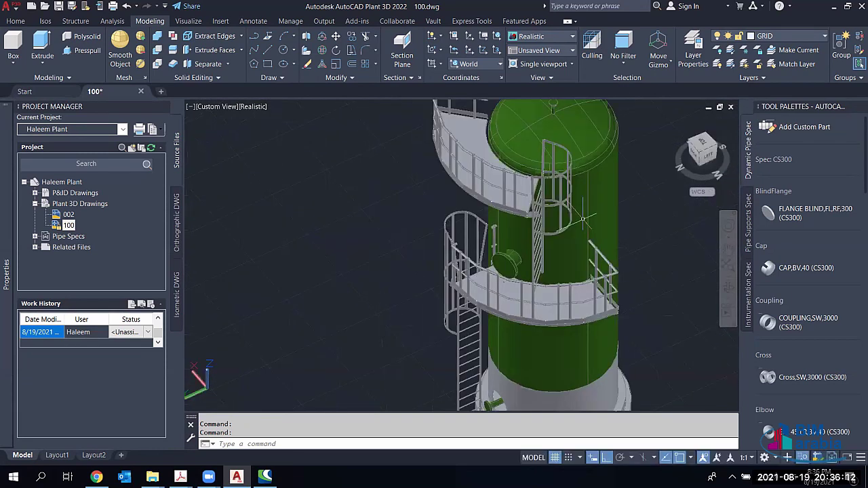
scroll(531, 265, "down", 6)
scroll(522, 270, "up", 3)
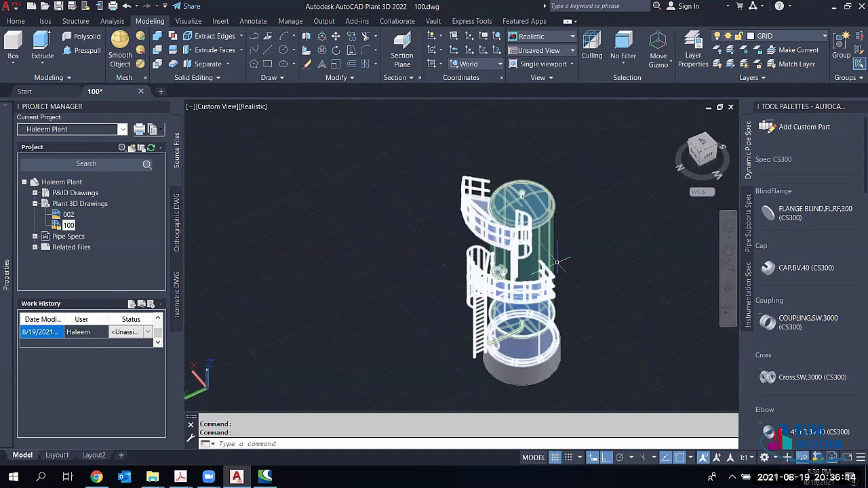
scroll(499, 278, "down", 2)
scroll(513, 285, "up", 2)
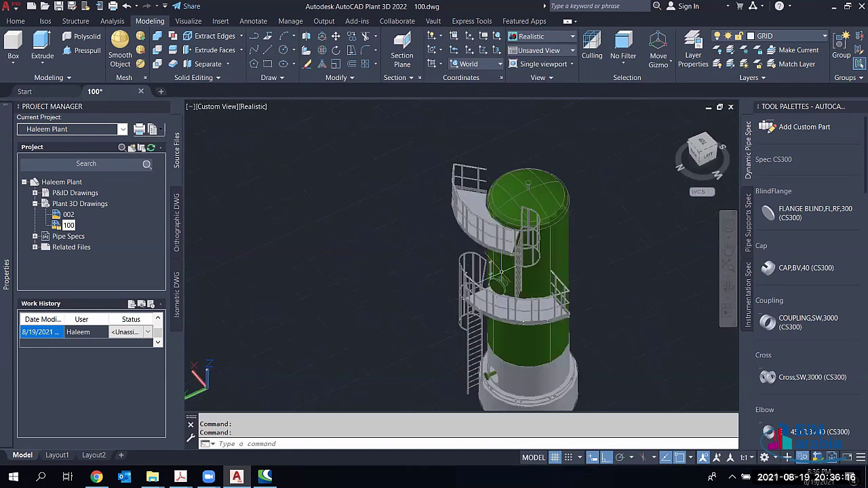
key("Escape")
key("Escape")
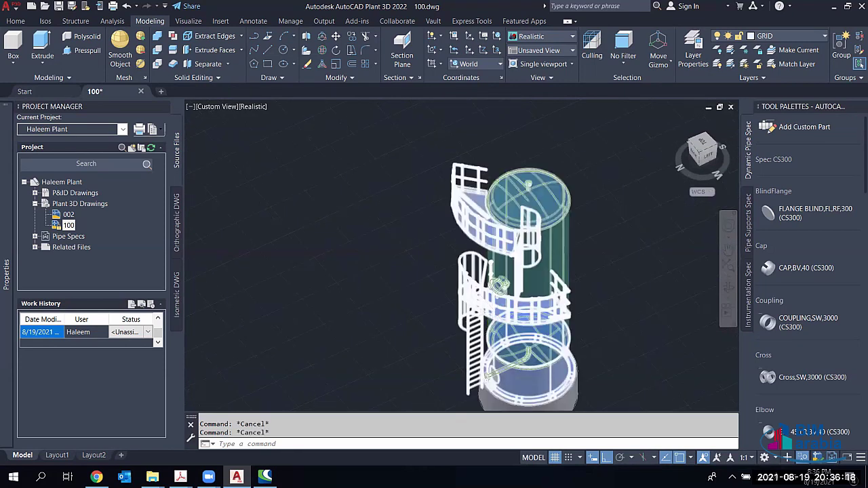
scroll(500, 285, "up", 3)
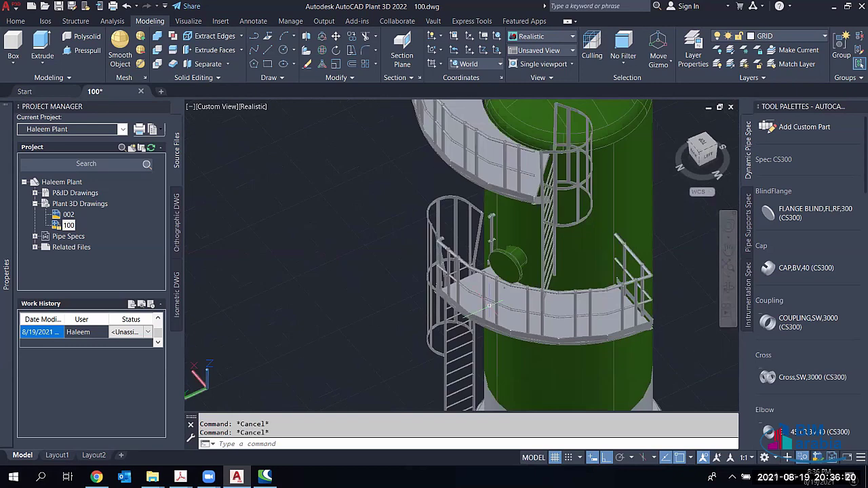
scroll(489, 304, "down", 4)
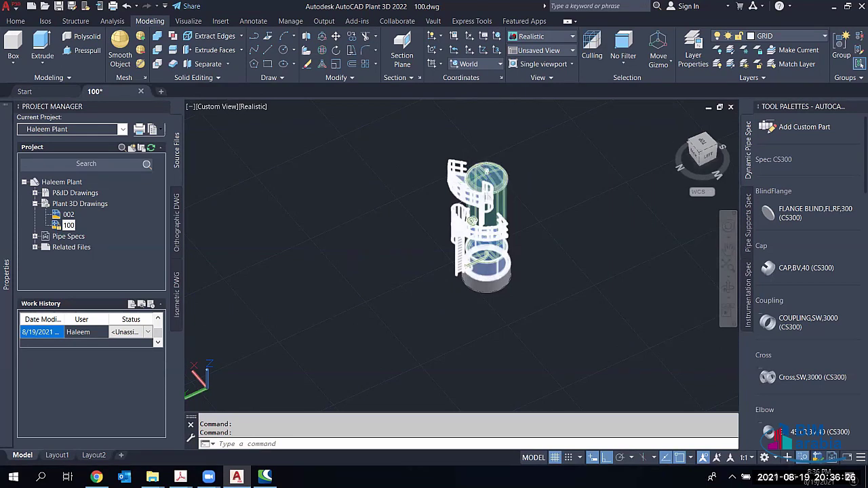
scroll(479, 199, "up", 3)
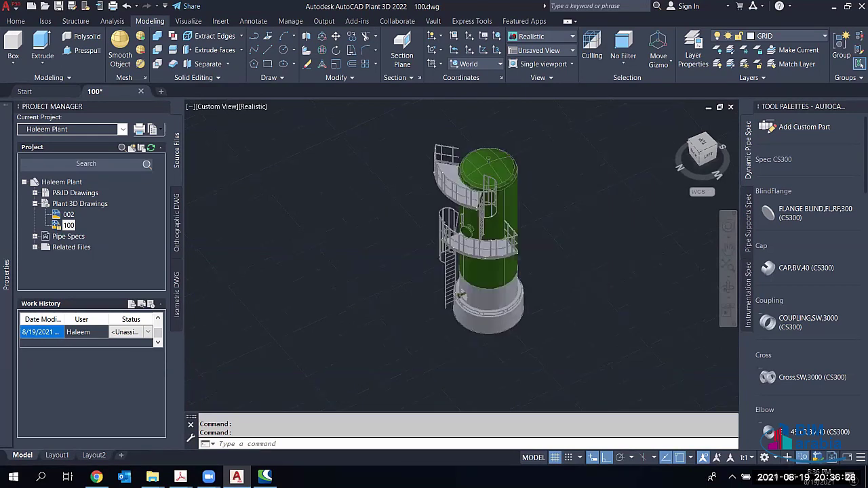
scroll(479, 177, "up", 2)
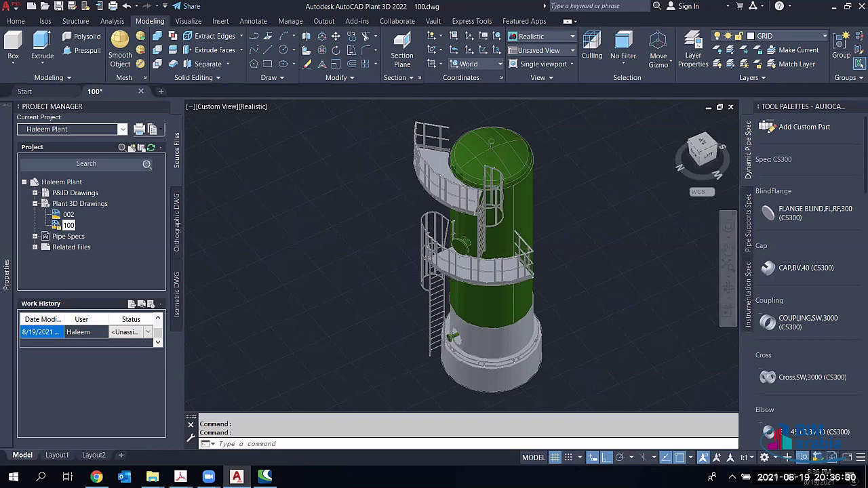
scroll(494, 195, "down", 8)
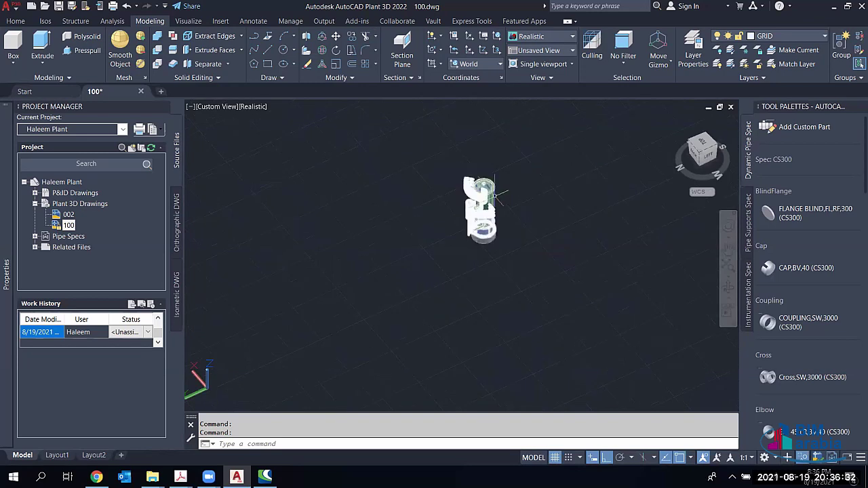
scroll(495, 195, "up", 4)
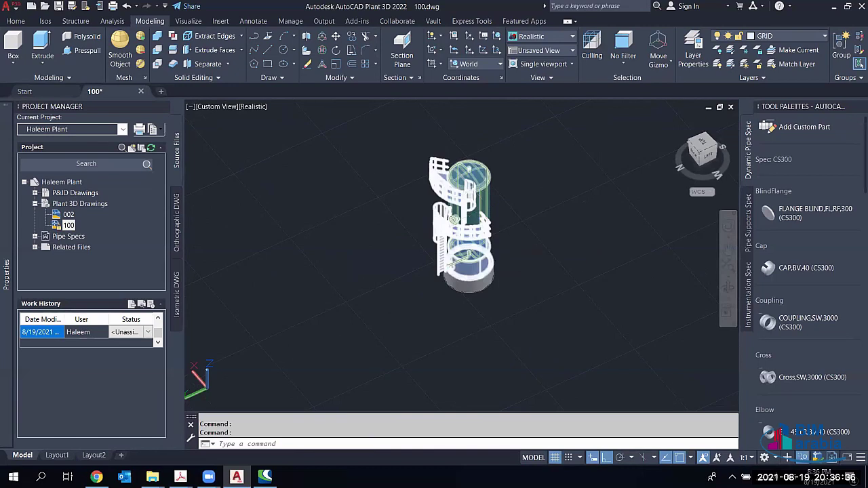
mouse_move(476, 194)
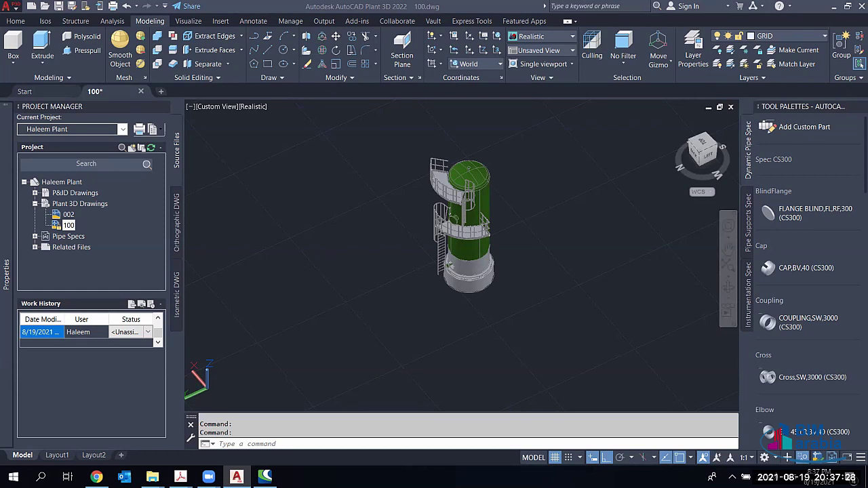
Step: End object isolation to bring back the 69 hidden plant objects, then zoom out
scroll(466, 196, "up", 2)
scroll(467, 196, "up", 2)
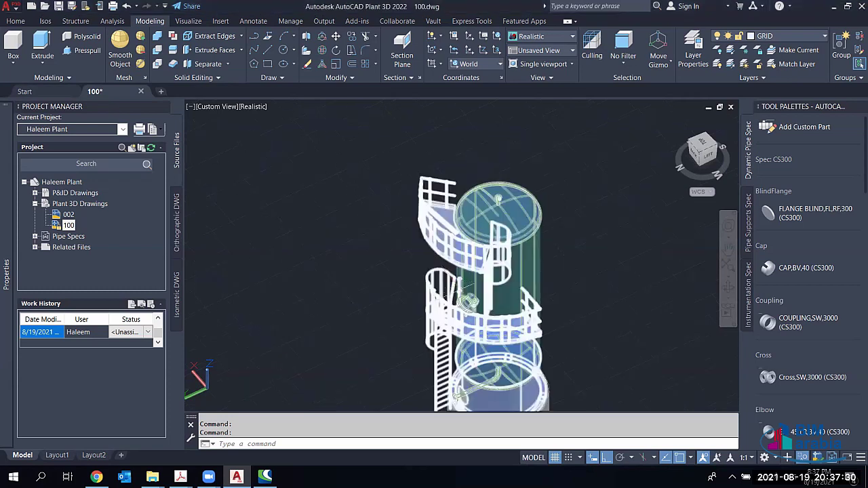
scroll(424, 197, "down", 3)
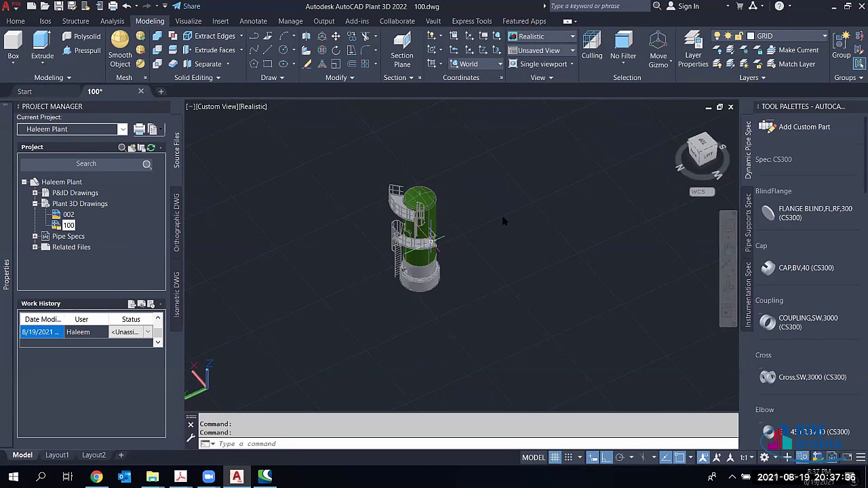
scroll(503, 221, "up", 3)
scroll(496, 211, "down", 4)
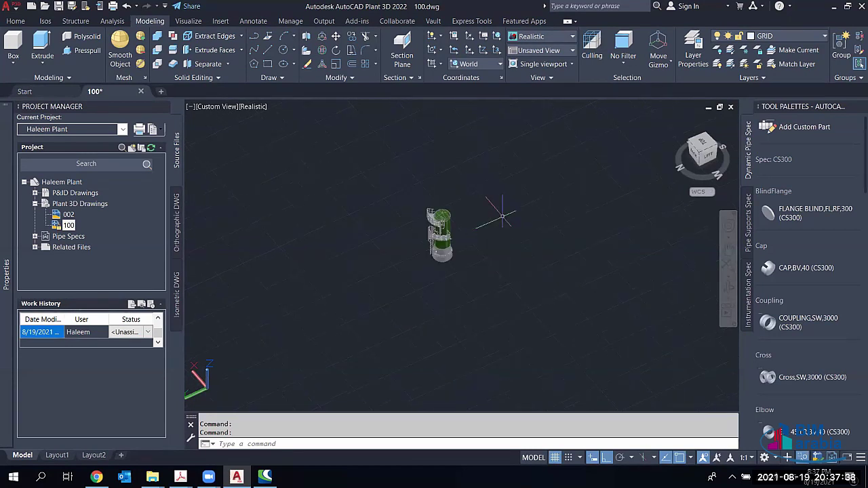
left_click(802, 455)
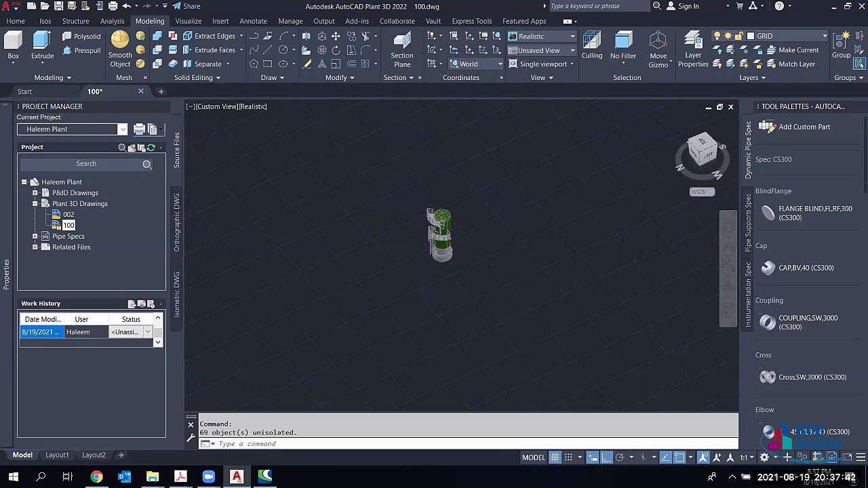
scroll(431, 261, "down", 2)
scroll(432, 258, "down", 2)
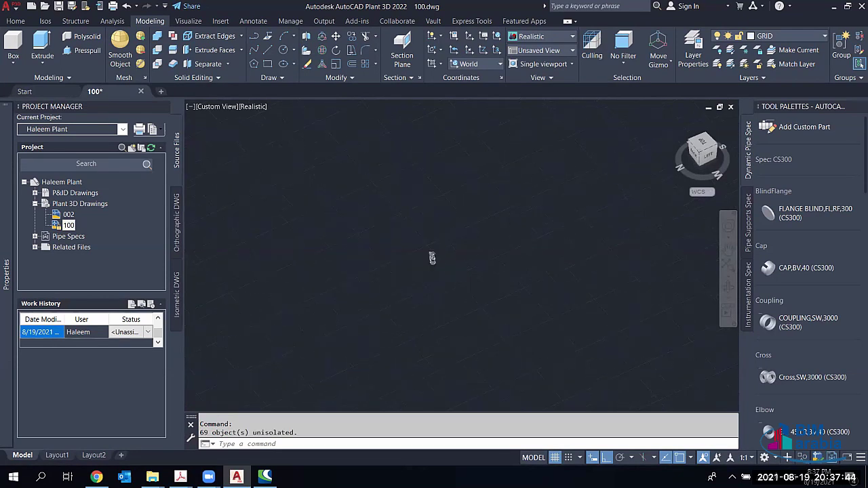
scroll(431, 259, "down", 2)
Step: Window-select vessel V-002 and move it up and to the right
left_click(380, 244)
left_click(377, 272)
type("m")
key("Return")
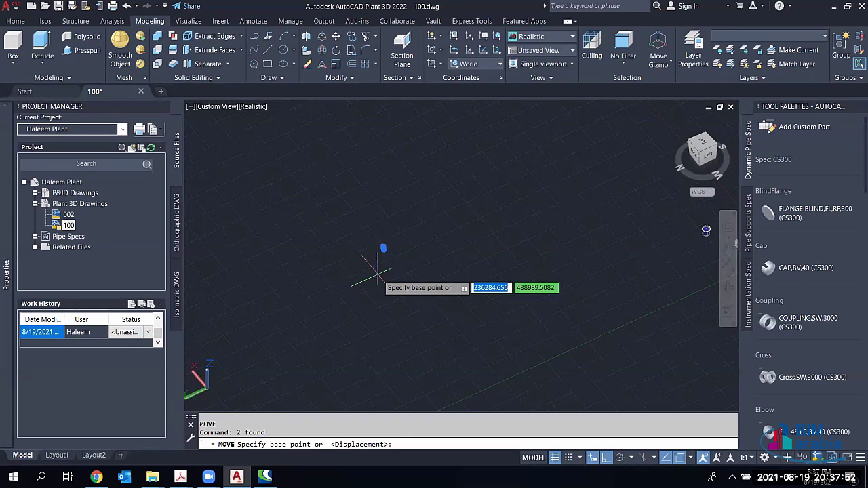
left_click(377, 273)
left_click(608, 165)
Step: Reselect the vessel's two objects, cancel a second move, and pan and zoom the view
left_click(636, 130)
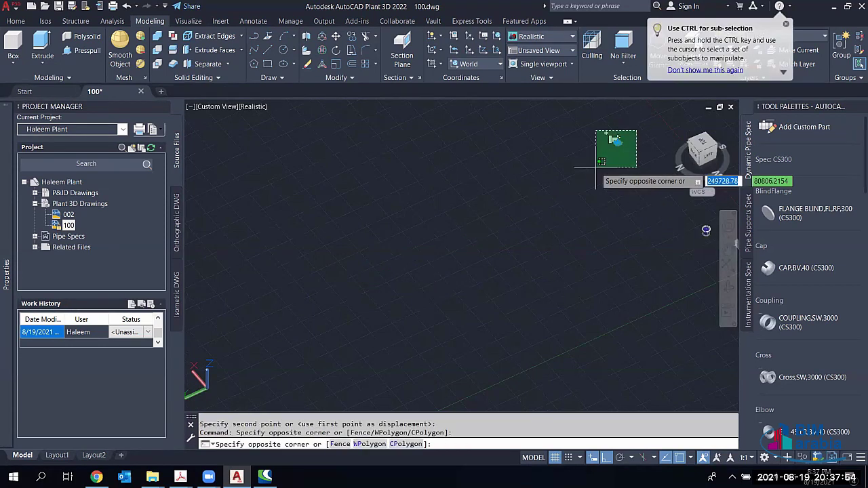
left_click(591, 170)
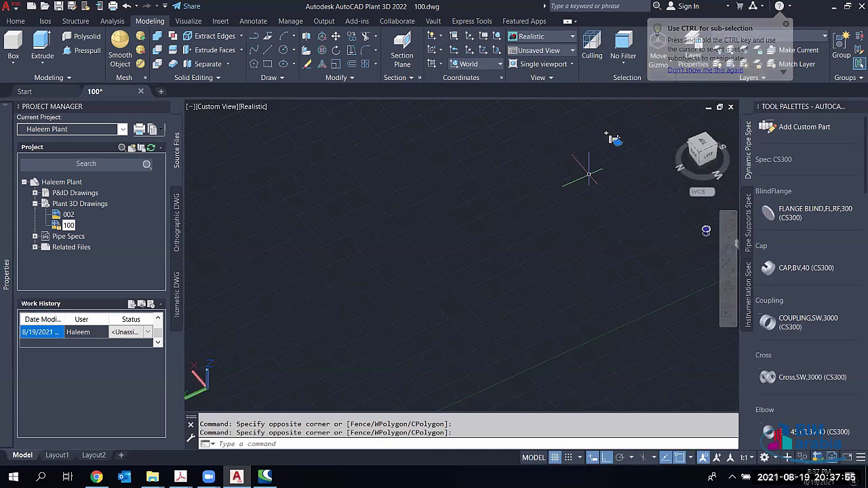
type("m")
key("Return")
left_click(617, 141)
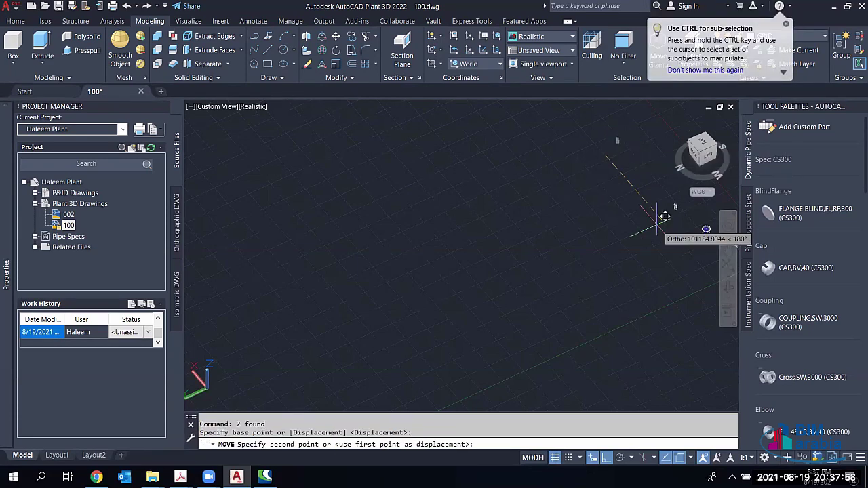
key("Escape")
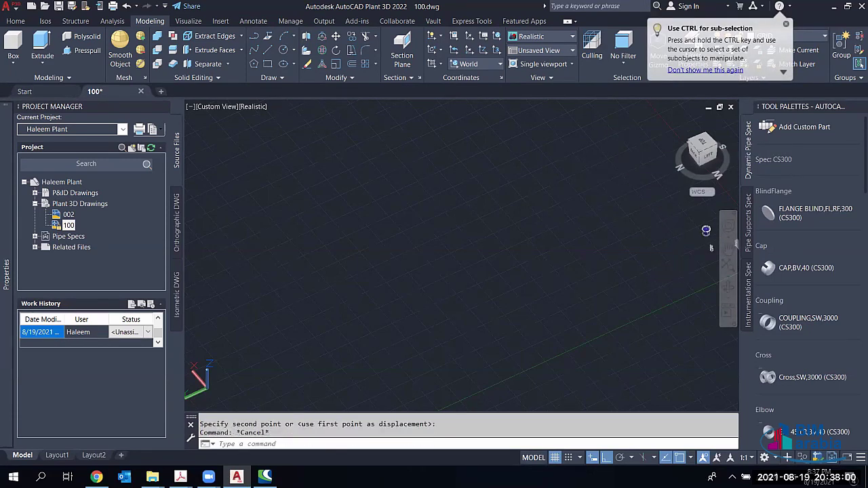
middle_click_drag(669, 273, 669, 273)
left_click_drag(669, 273, 474, 277)
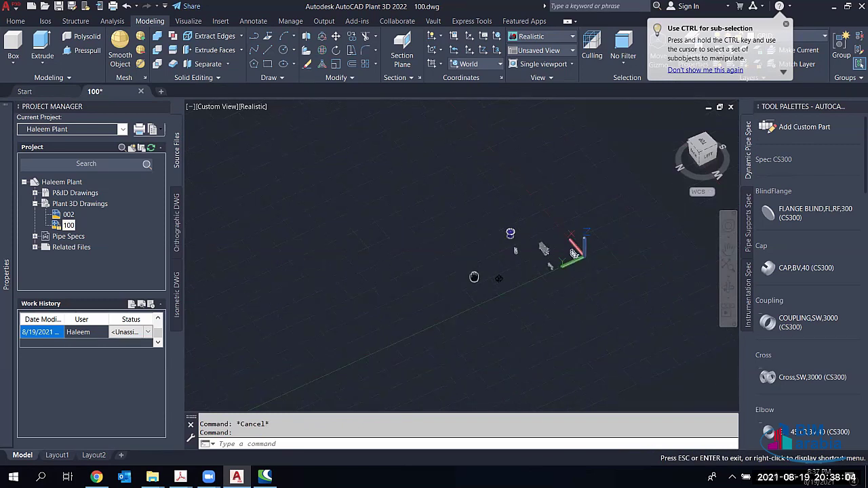
scroll(543, 243, "up", 3)
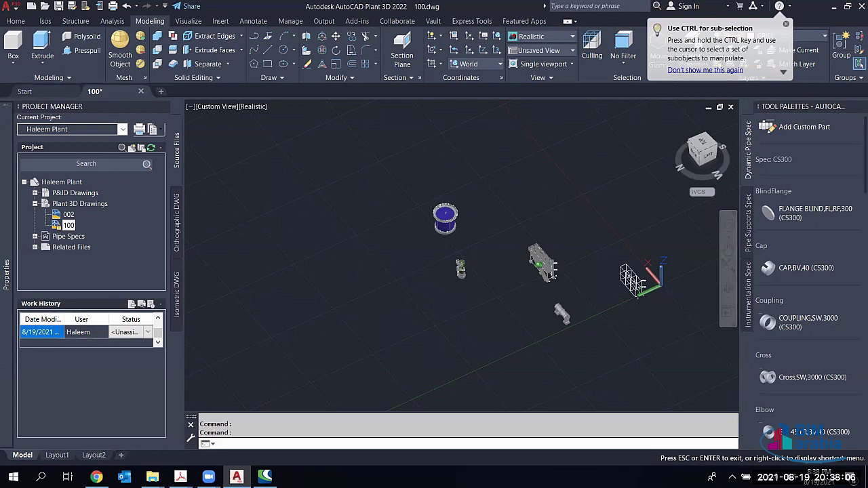
key("Escape")
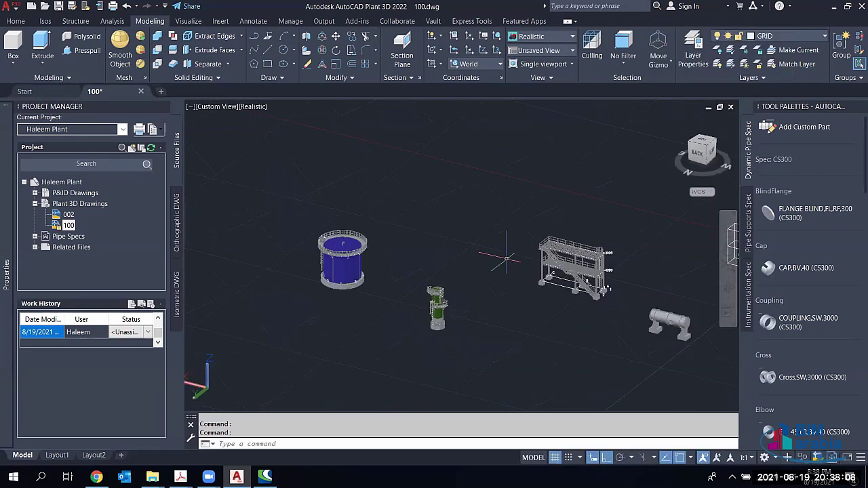
scroll(530, 259, "up", 2)
scroll(466, 316, "down", 2)
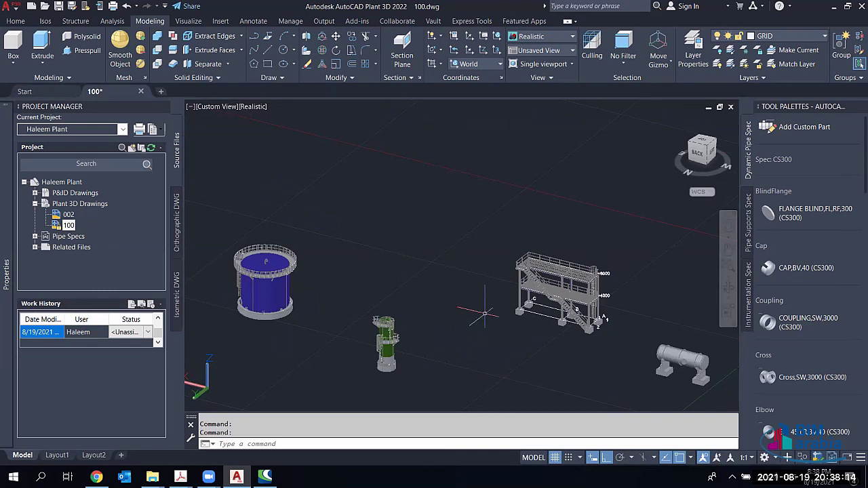
middle_click_drag(543, 304, 505, 258)
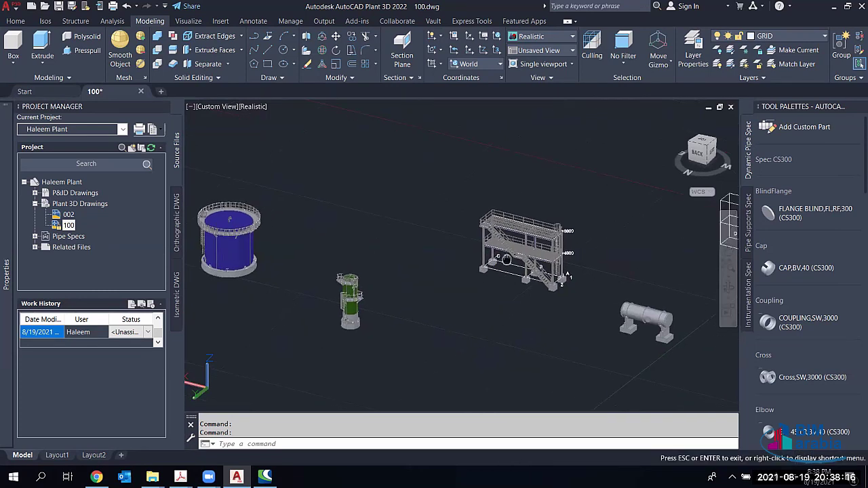
middle_click_drag(409, 290, 378, 316, "shift")
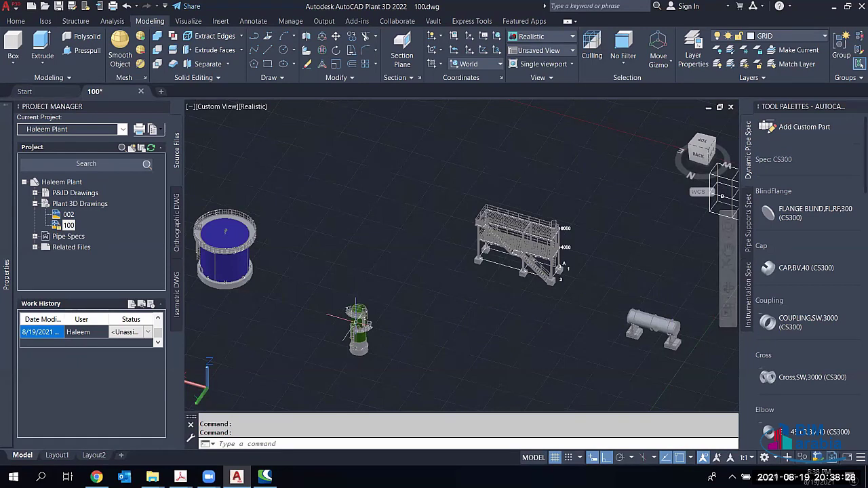
middle_click_drag(355, 321, 341, 273)
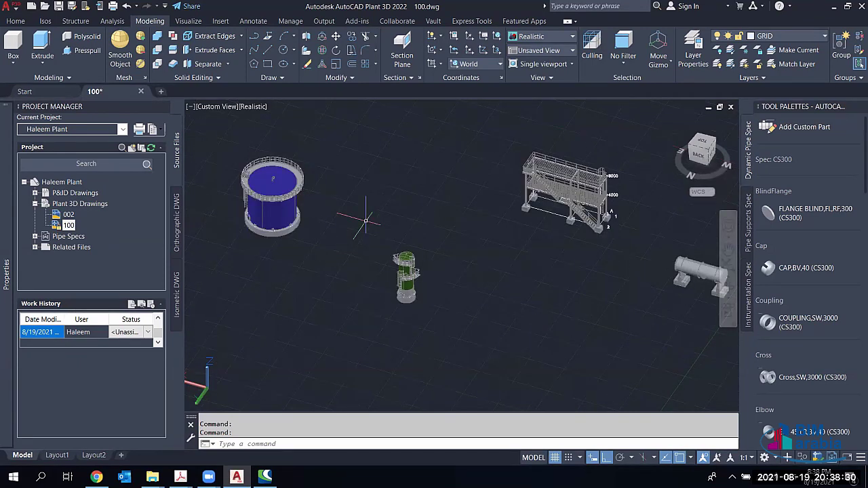
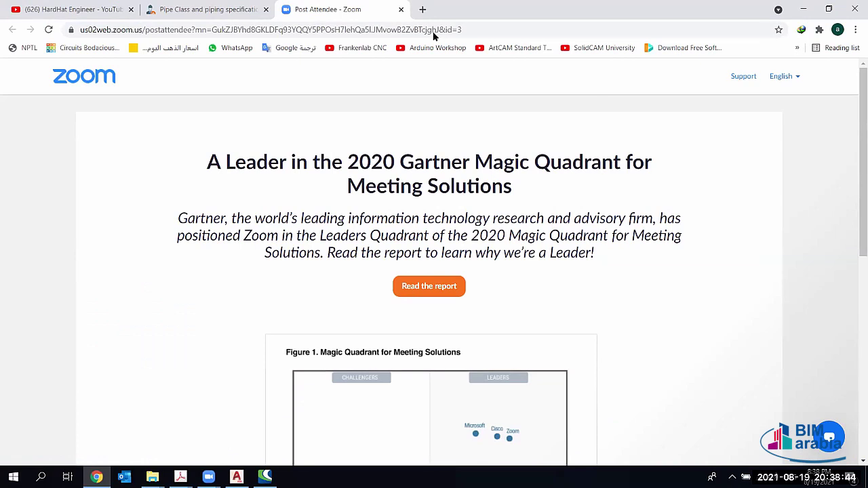
Step: Open GrabCAD from the bookmarks in a new tab, sign in, and go to the Library
left_click(423, 9)
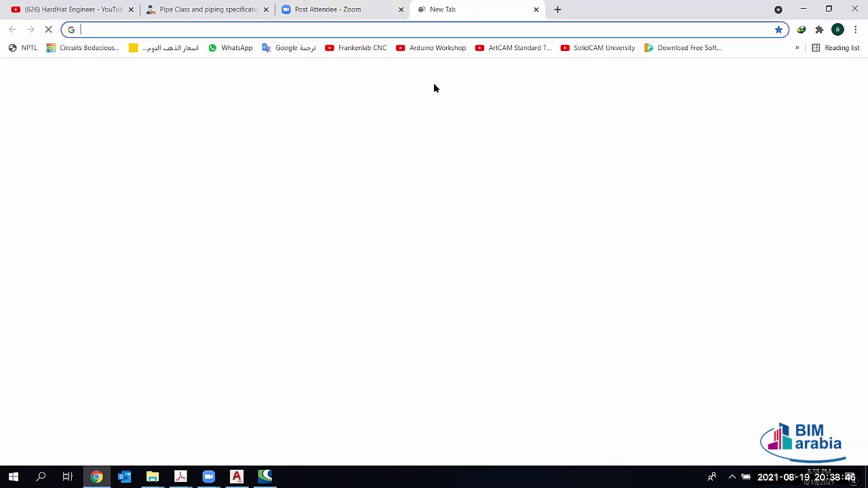
left_click(798, 48)
left_click(611, 77)
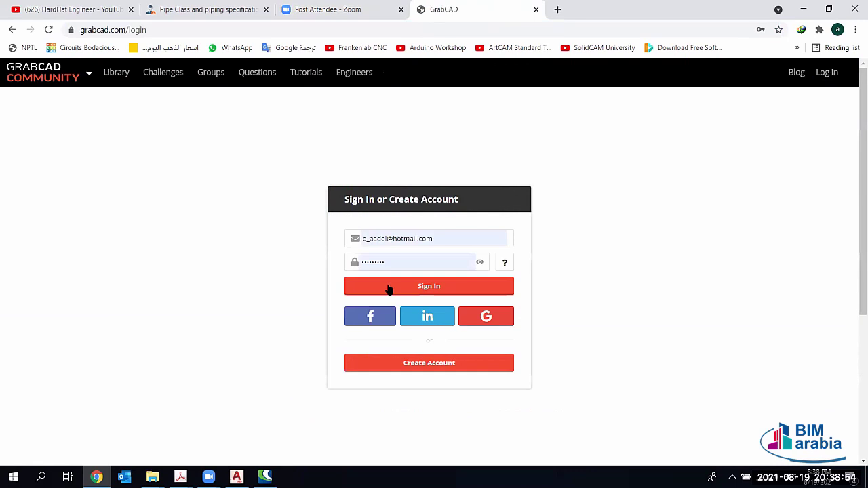
left_click(387, 286)
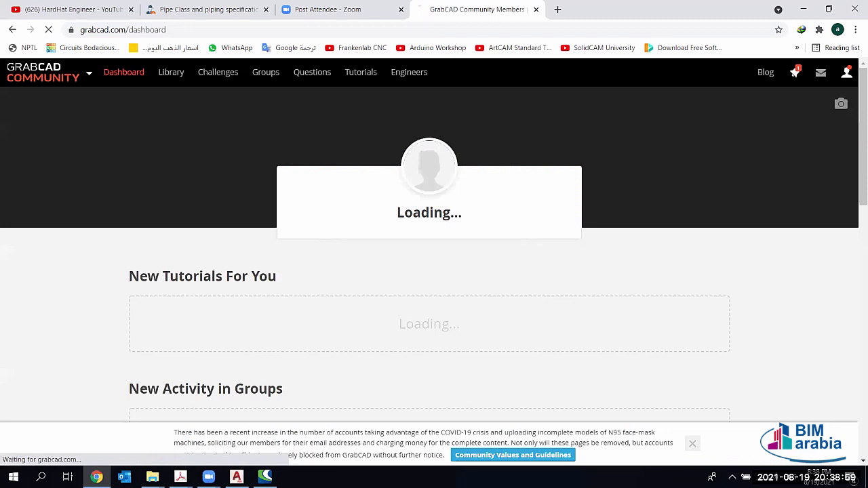
left_click(171, 73)
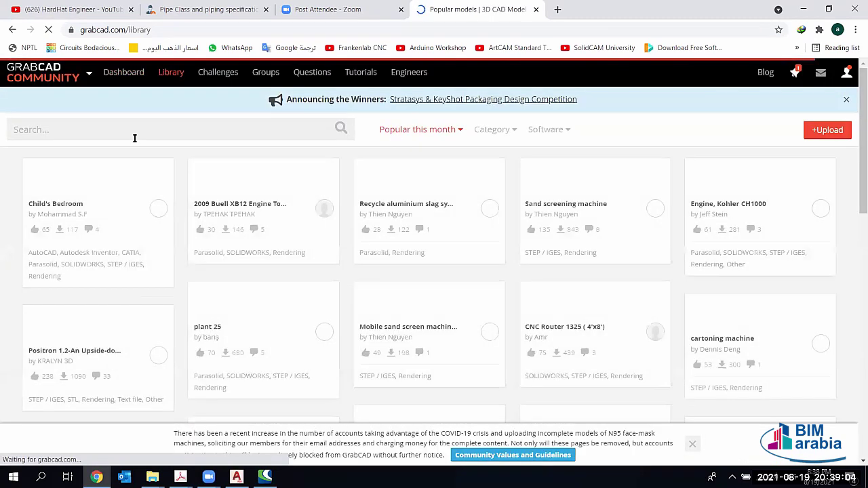
Step: Search the GrabCAD Library for 'SHELL AND TUBE HEAT EXCHANGER'
left_click(134, 138)
type("SHE")
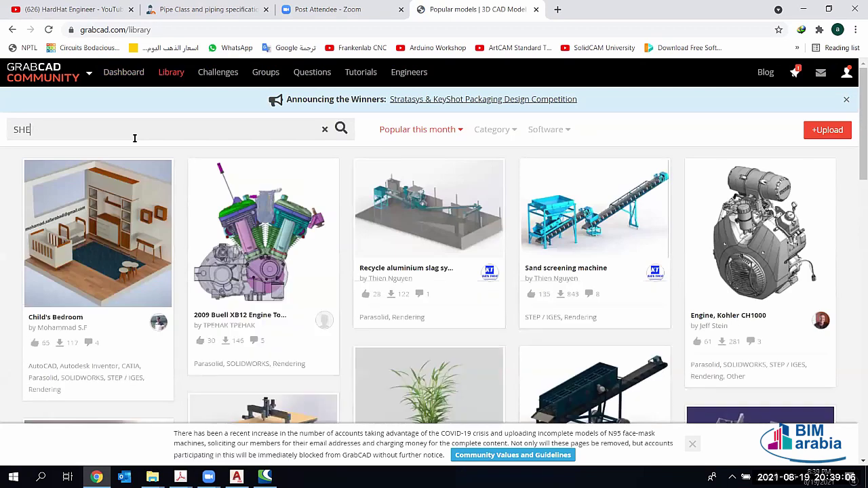
type("LL AND TUBE HE")
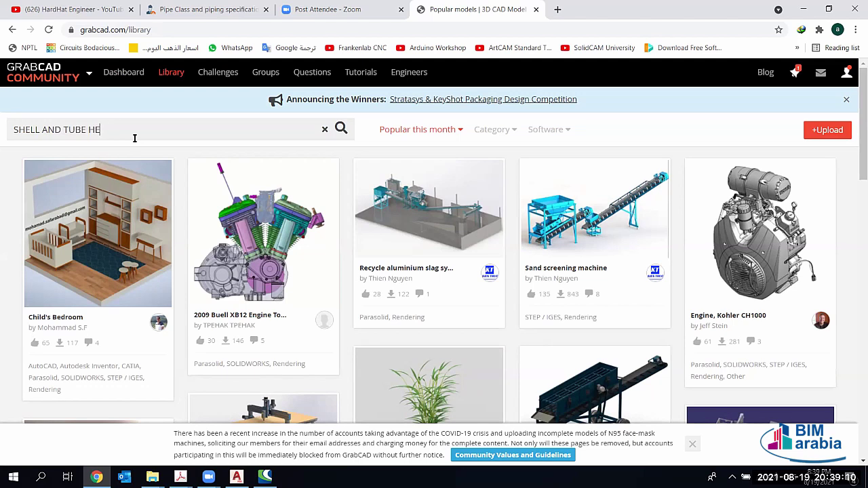
type("AT EXCHANGER")
key("Return")
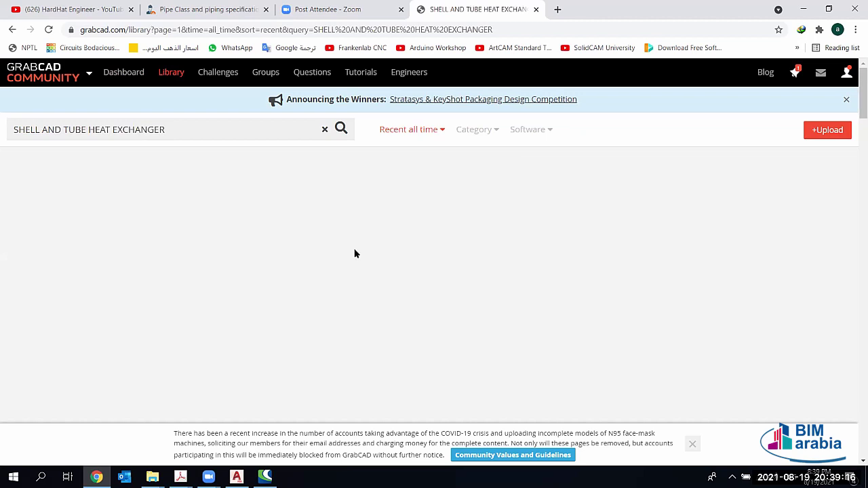
Step: Browse the first page of results and move to page 2
scroll(625, 239, "down", 1)
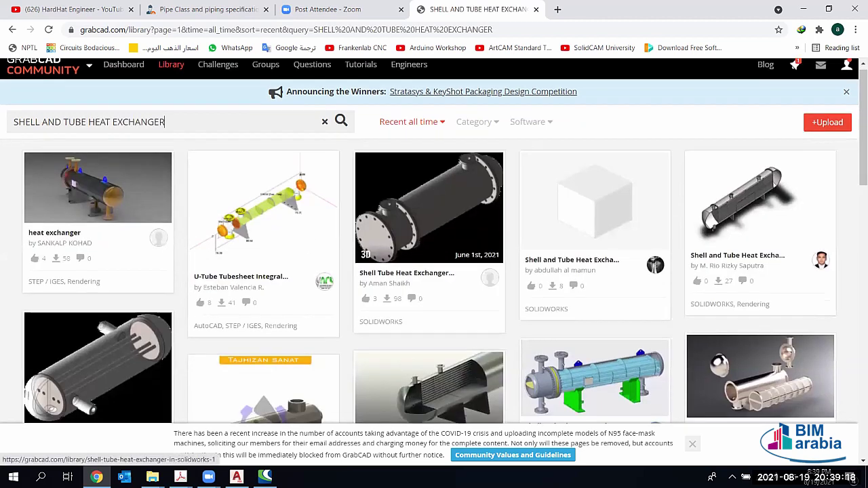
scroll(623, 238, "down", 2)
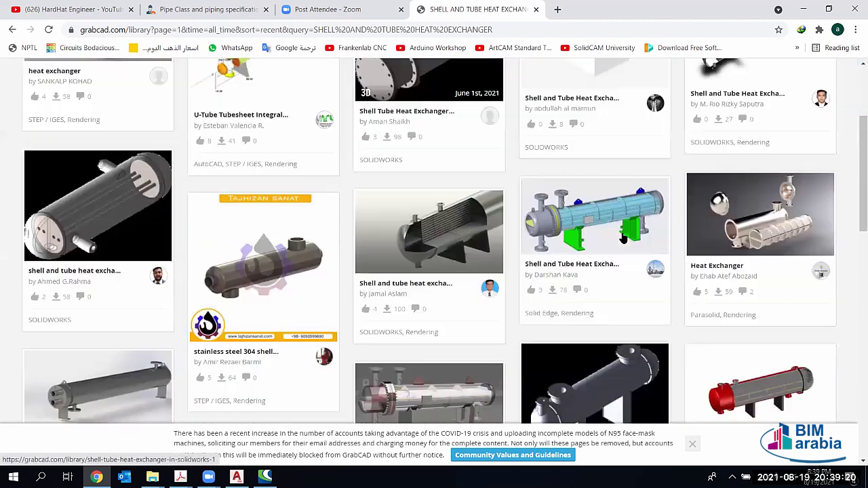
scroll(623, 238, "down", 3)
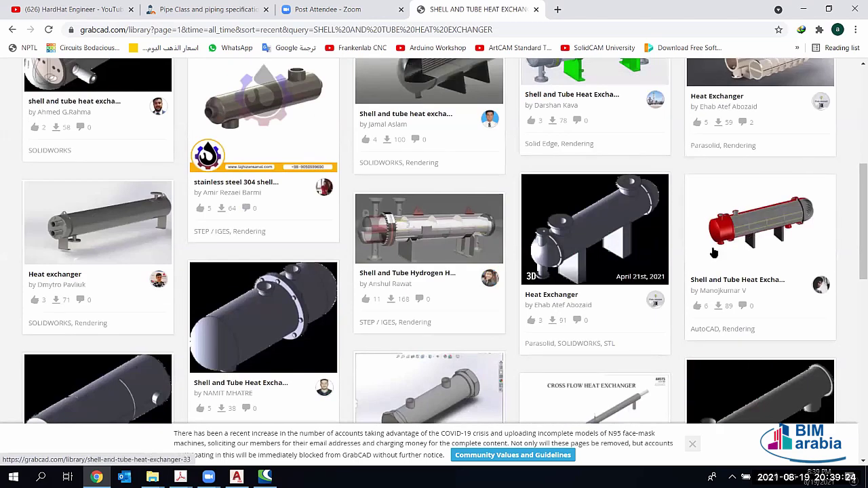
scroll(637, 207, "down", 4)
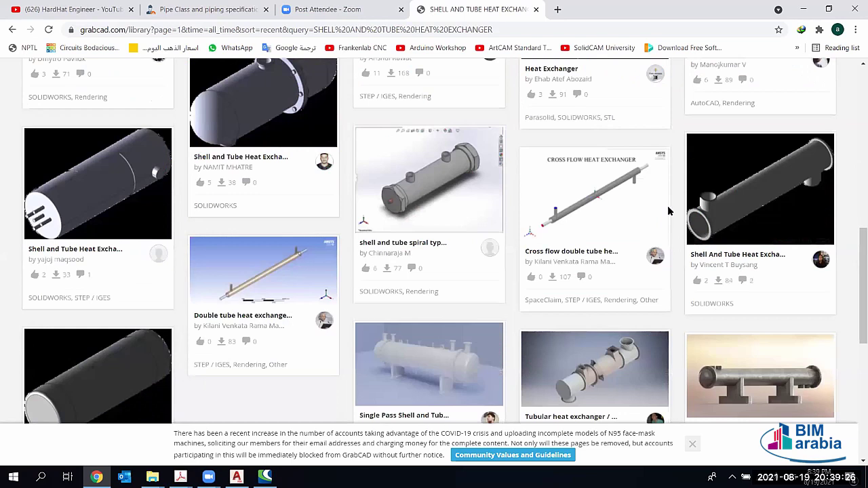
scroll(680, 187, "down", 3)
scroll(680, 183, "down", 1)
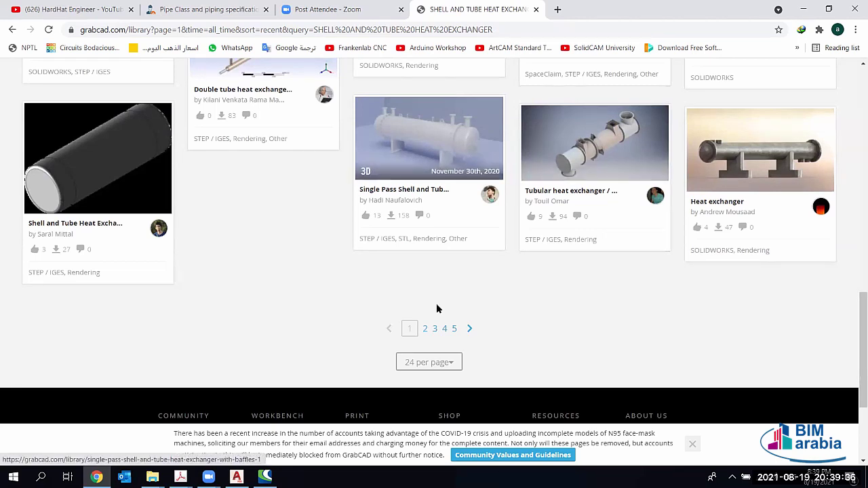
left_click(425, 328)
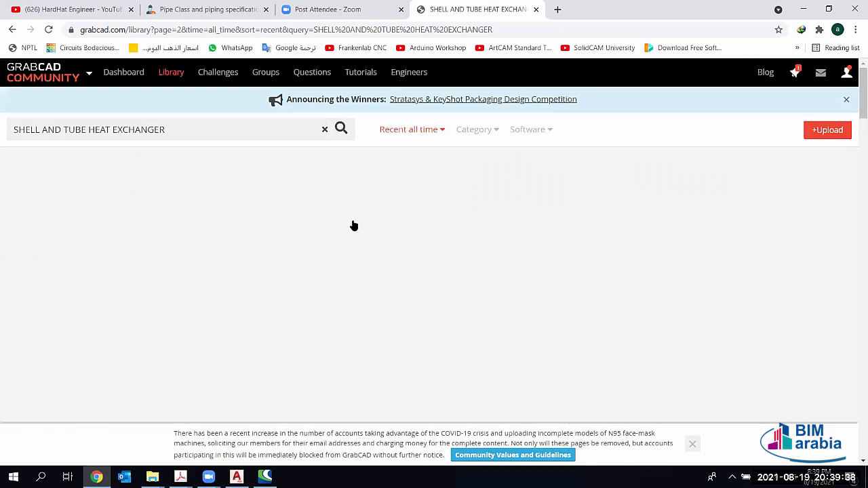
Step: Browse page 2 of the heat exchanger results and move to page 3
scroll(325, 246, "down", 2)
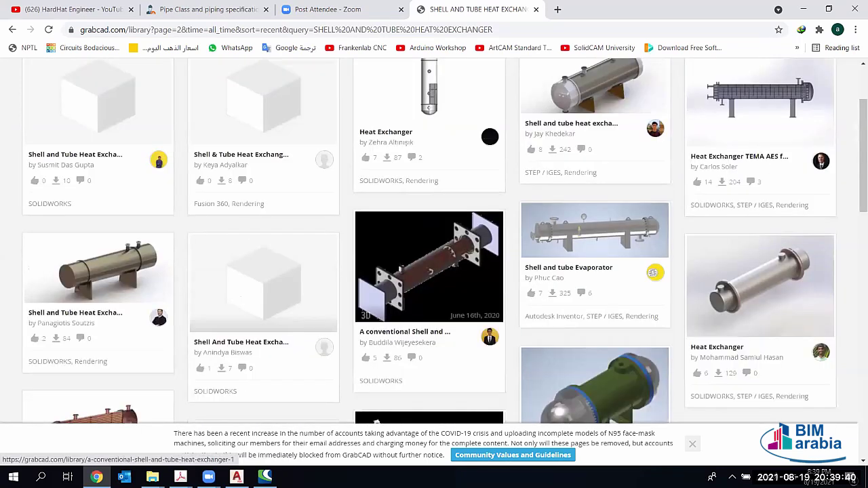
scroll(431, 219, "down", 1)
scroll(431, 219, "down", 2)
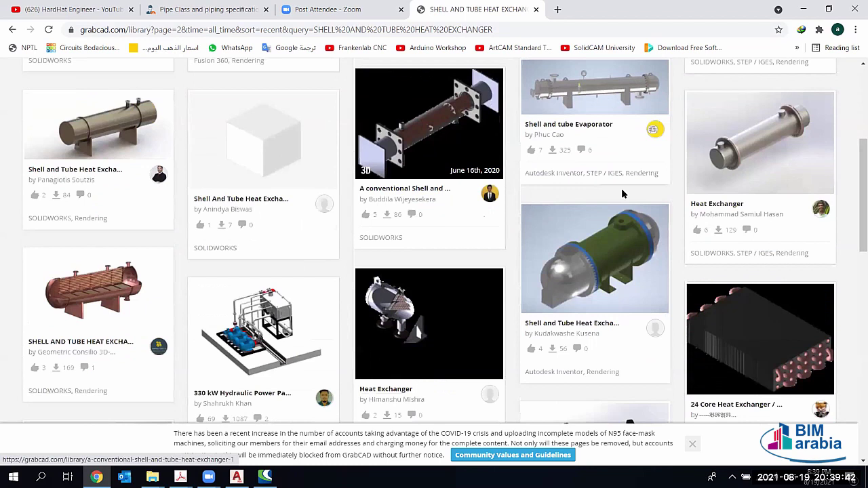
scroll(624, 194, "down", 3)
scroll(583, 169, "down", 1)
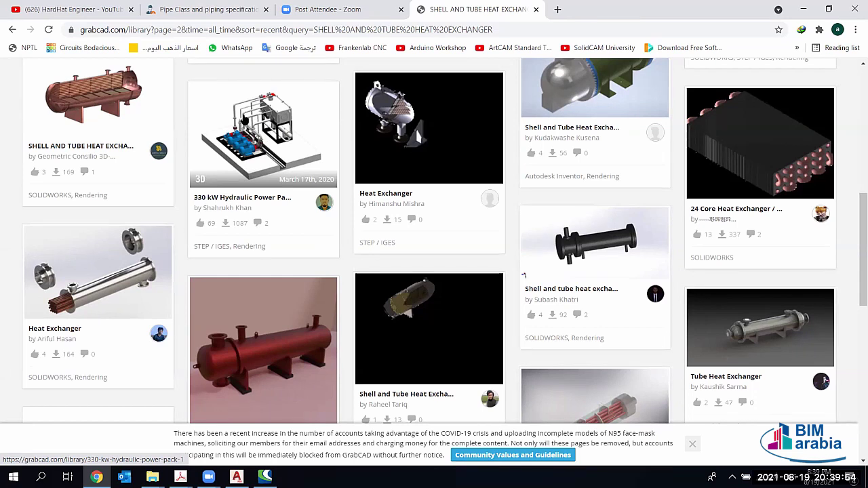
scroll(297, 205, "down", 1)
scroll(281, 194, "down", 2)
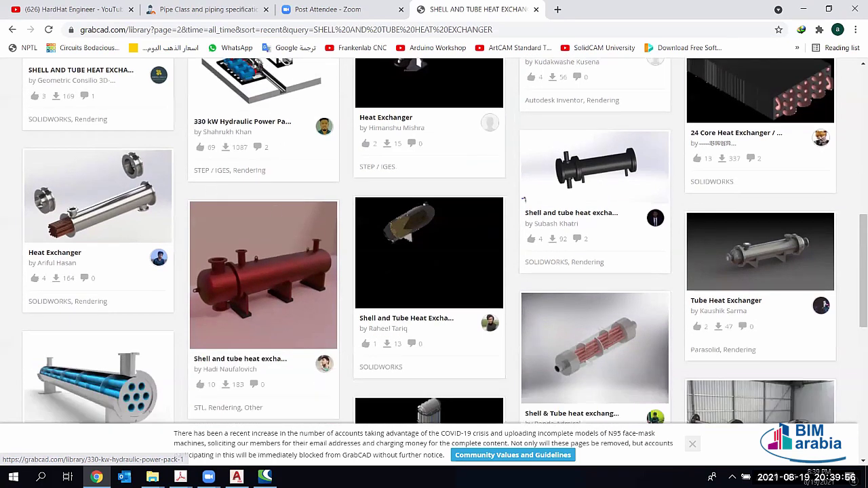
scroll(723, 250, "down", 2)
scroll(723, 250, "down", 1)
scroll(722, 250, "down", 3)
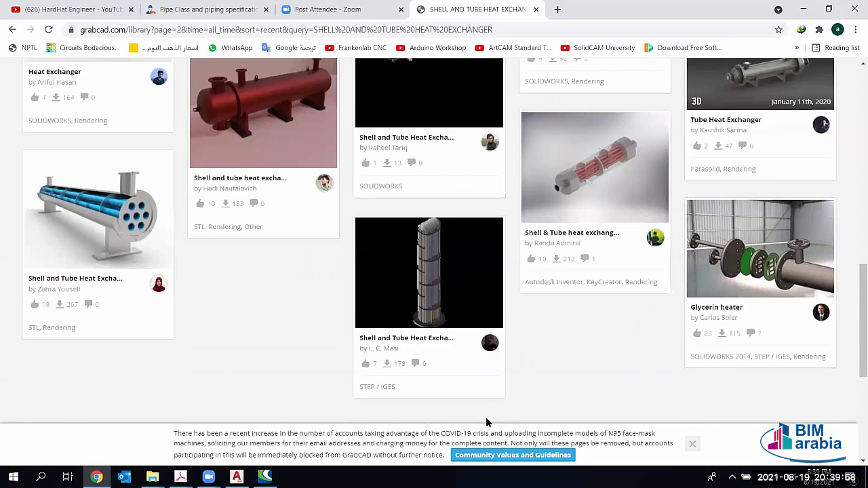
left_click(435, 417)
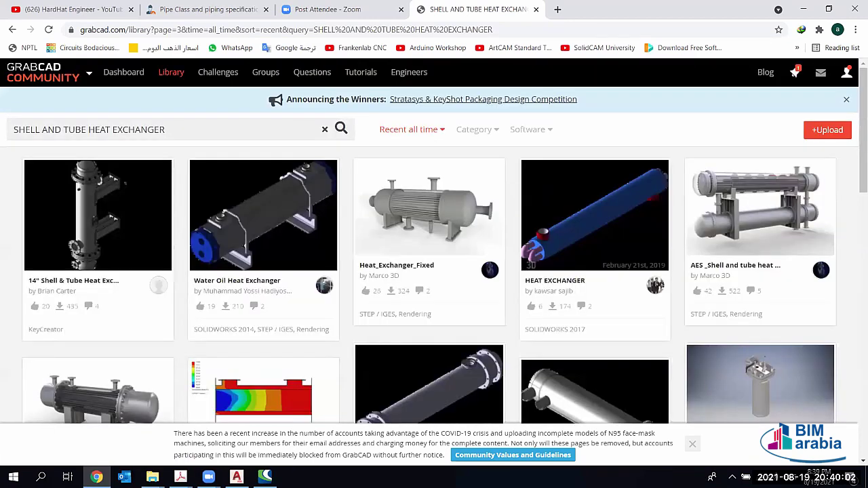
Step: Find the teal Heat Exchanger model on page 3 and open its page
scroll(324, 287, "down", 3)
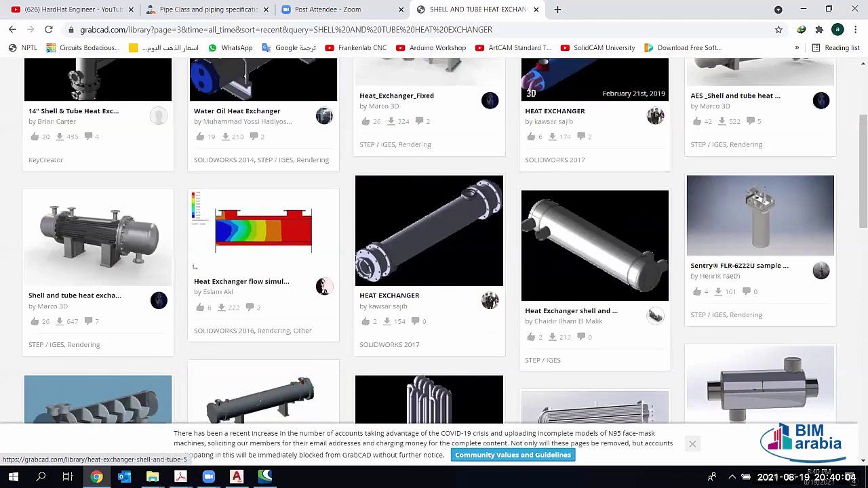
scroll(545, 195, "down", 2)
scroll(544, 196, "down", 2)
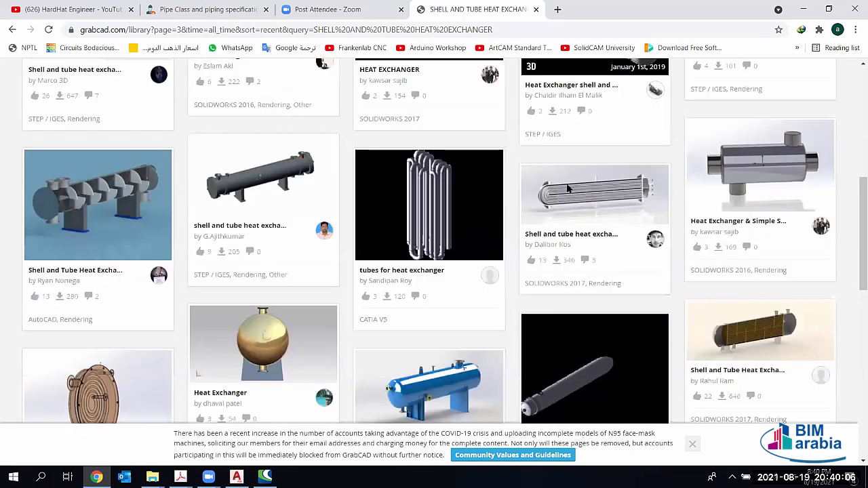
scroll(551, 198, "down", 5)
scroll(553, 200, "down", 2)
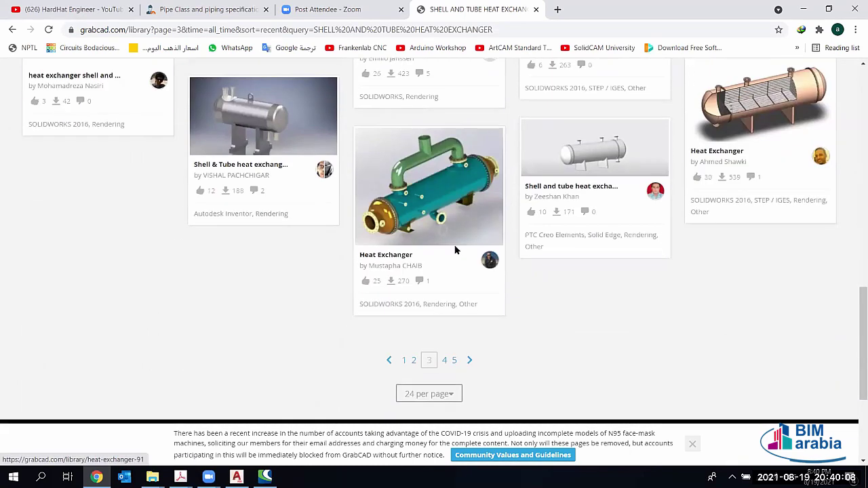
left_click(448, 188)
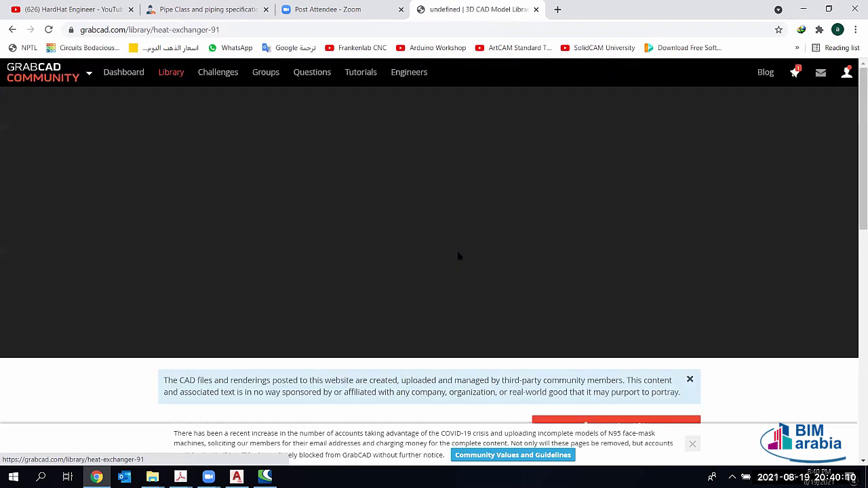
Step: Step through the Heat Exchanger model's preview images to its 3D preview
scroll(517, 215, "down", 3)
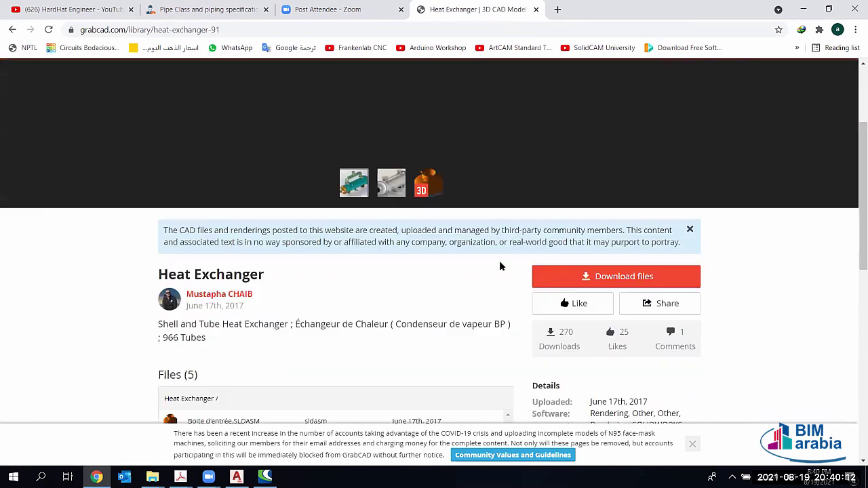
scroll(383, 255, "down", 1)
scroll(802, 175, "up", 2)
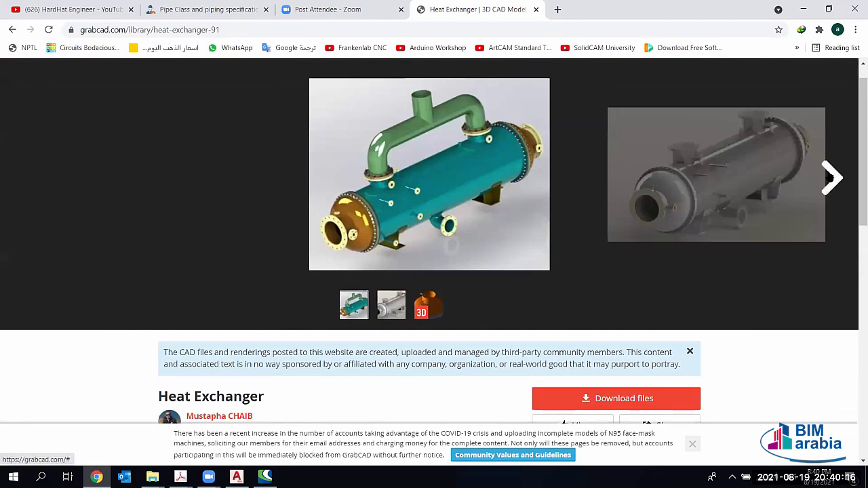
left_click(831, 178)
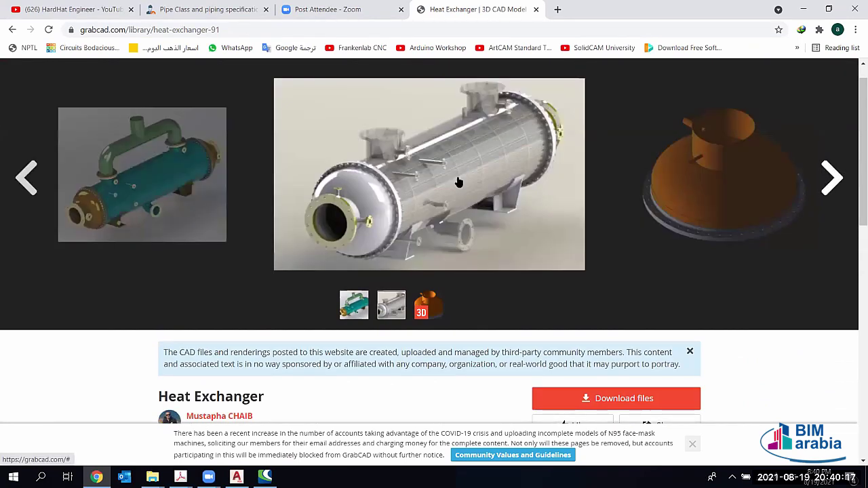
left_click(831, 177)
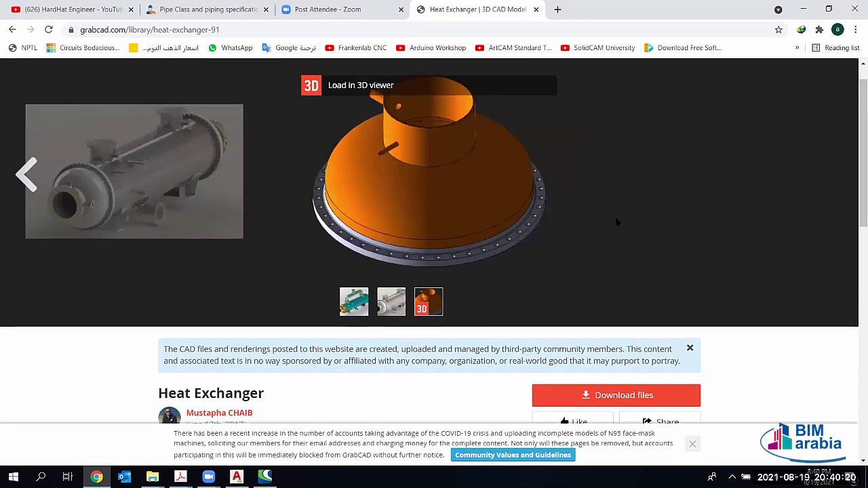
Step: Check the model's five-file list, then go back to results page 3
scroll(615, 217, "down", 1)
scroll(396, 197, "down", 6)
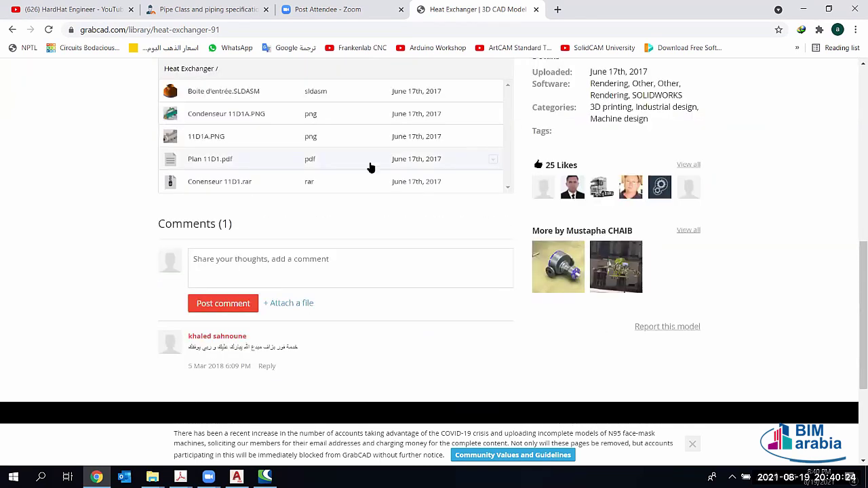
scroll(380, 169, "up", 1)
scroll(360, 155, "up", 2)
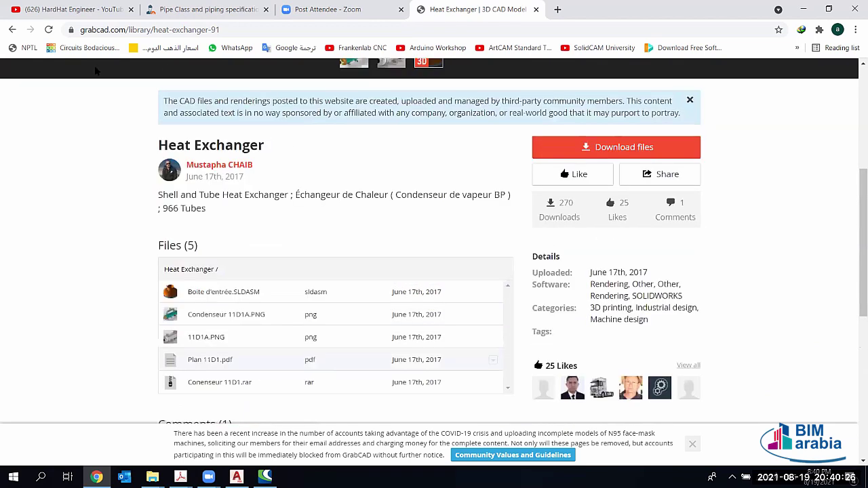
scroll(98, 71, "up", 1)
left_click(12, 31)
scroll(477, 155, "up", 2)
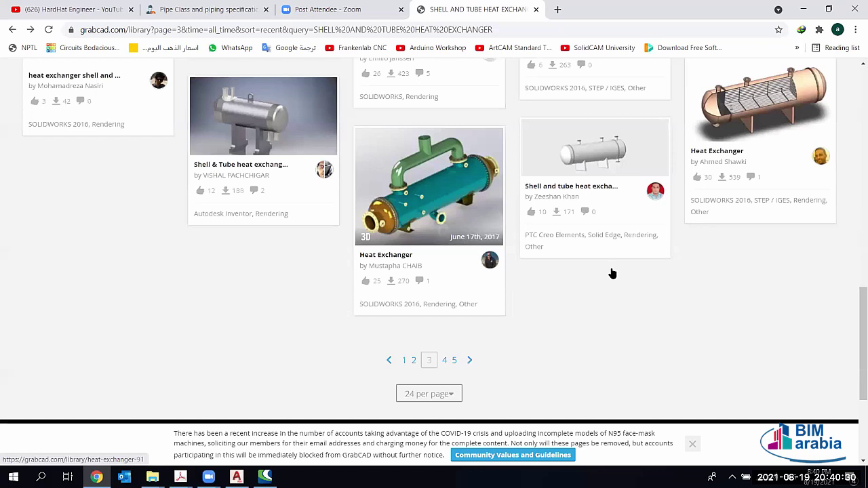
scroll(610, 273, "up", 2)
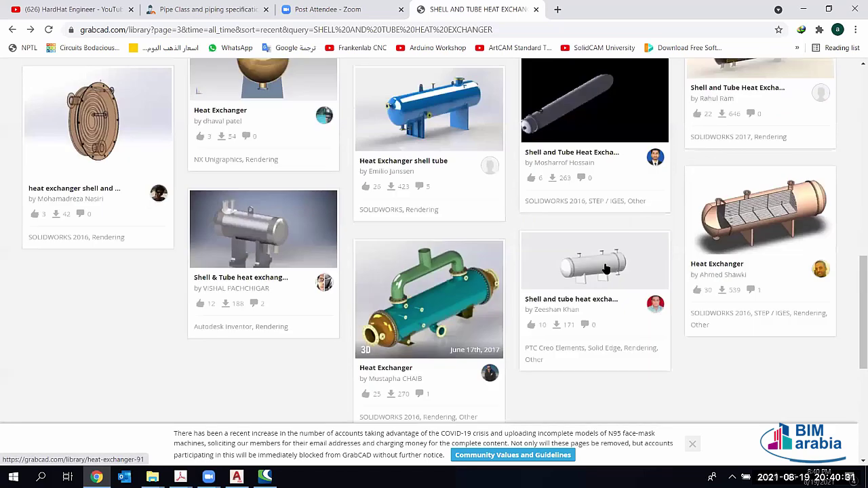
Step: Download 'Shell and tube heat exchanger assembly with Studs' as a 16.98 MB zip
left_click(538, 237)
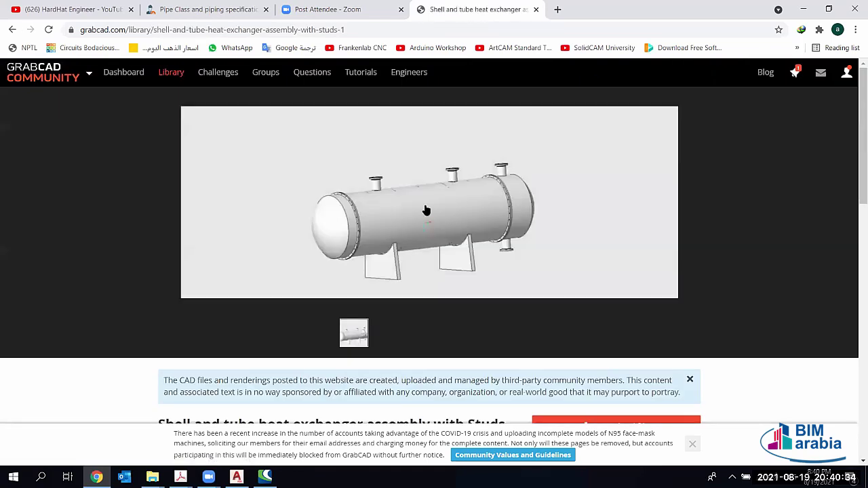
scroll(417, 236, "down", 1)
scroll(415, 232, "down", 1)
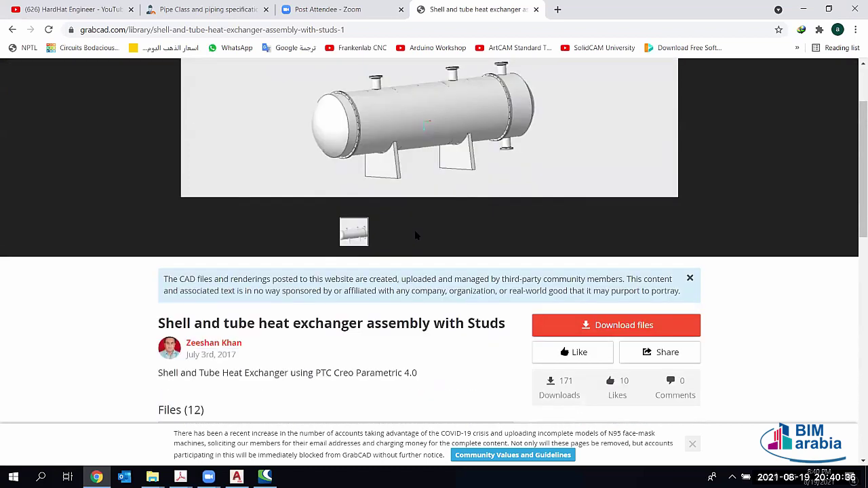
scroll(645, 116, "down", 1)
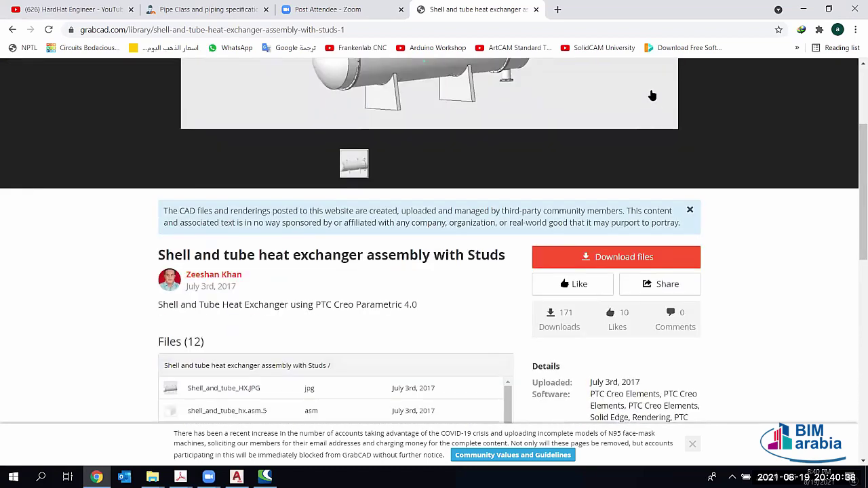
scroll(554, 193, "down", 2)
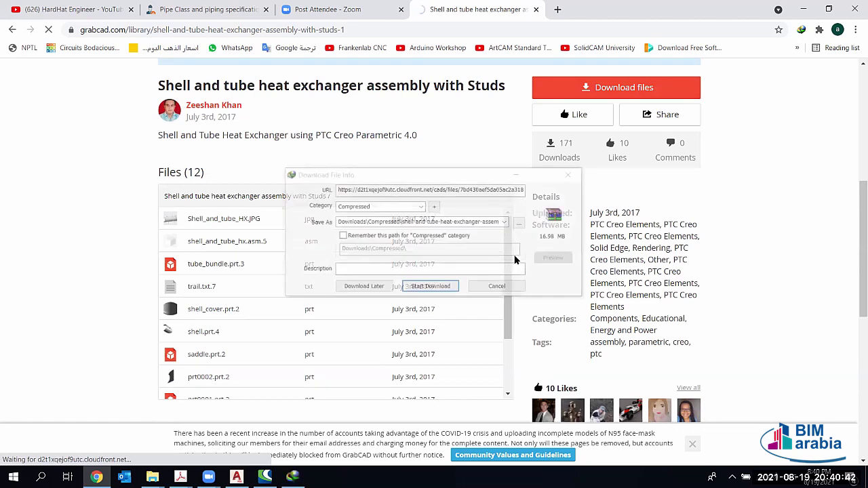
left_click(444, 286)
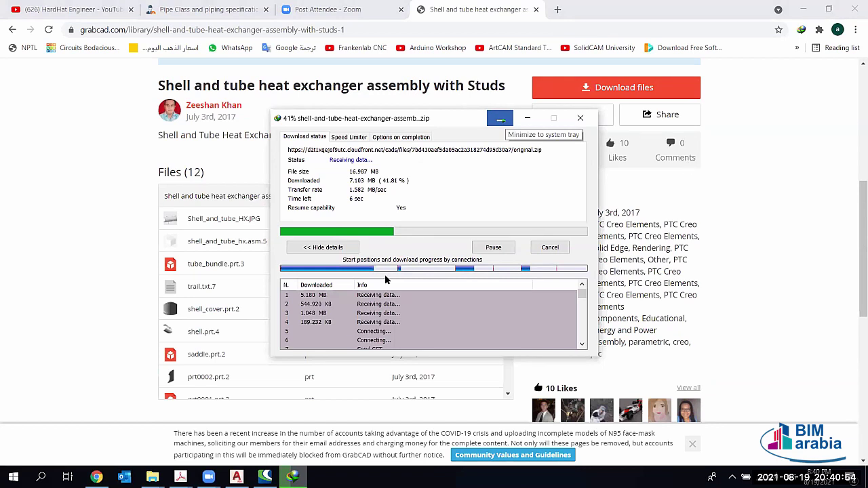
key("alt+Tab")
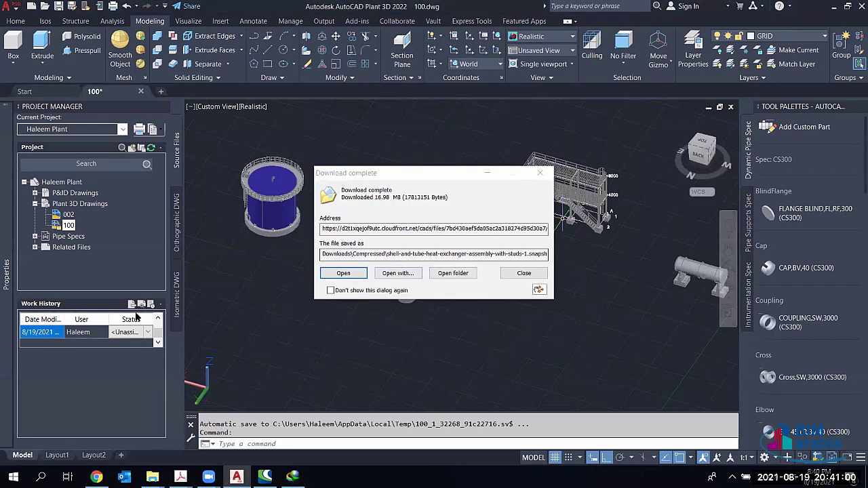
Step: Extract the heat exchanger zip into a same-named folder and open its 12 files
key("alt+f")
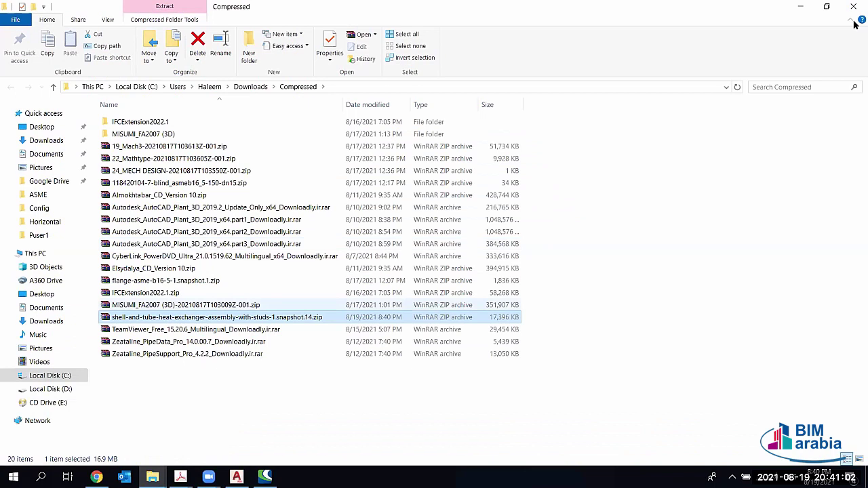
double_click(167, 320)
key("Escape")
right_click(179, 318)
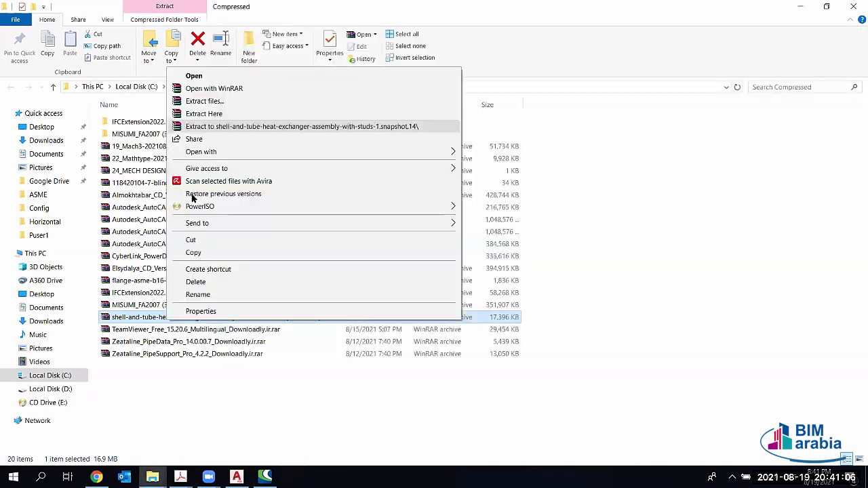
key("Escape")
double_click(176, 145)
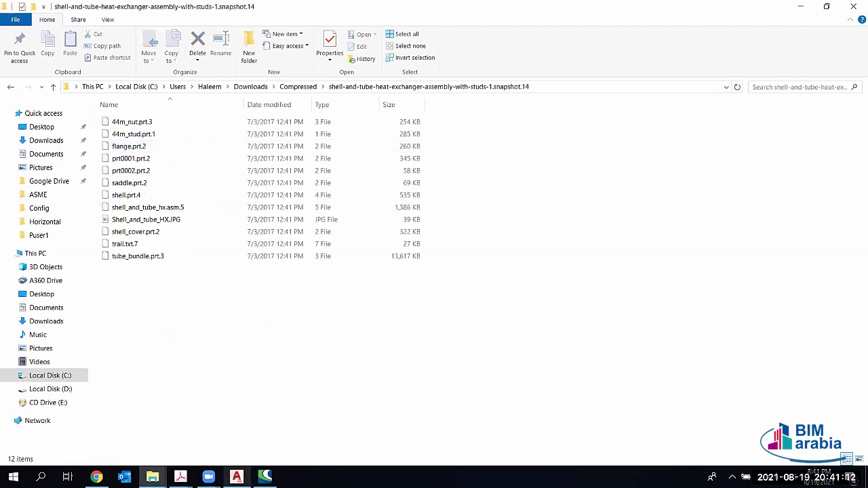
left_click(236, 477)
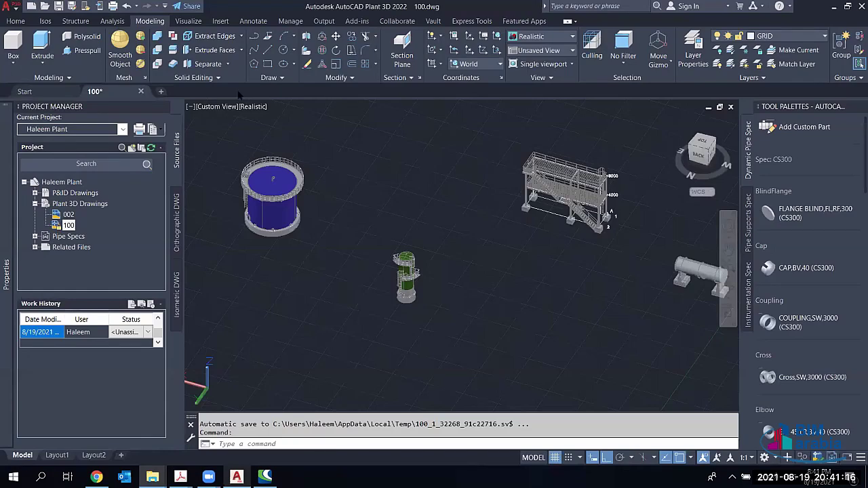
Step: Try the application menu's import window and its file format list, then cancel it
scroll(434, 156, "up", 1)
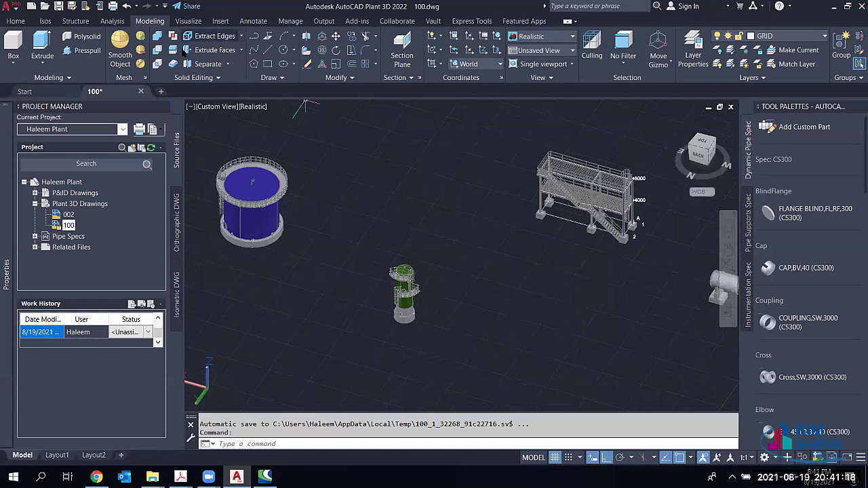
left_click(15, 21)
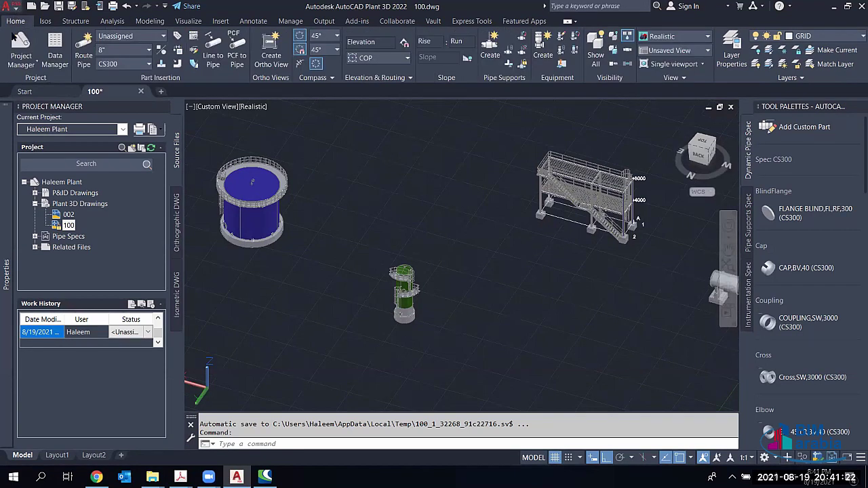
left_click(15, 9)
mouse_move(37, 178)
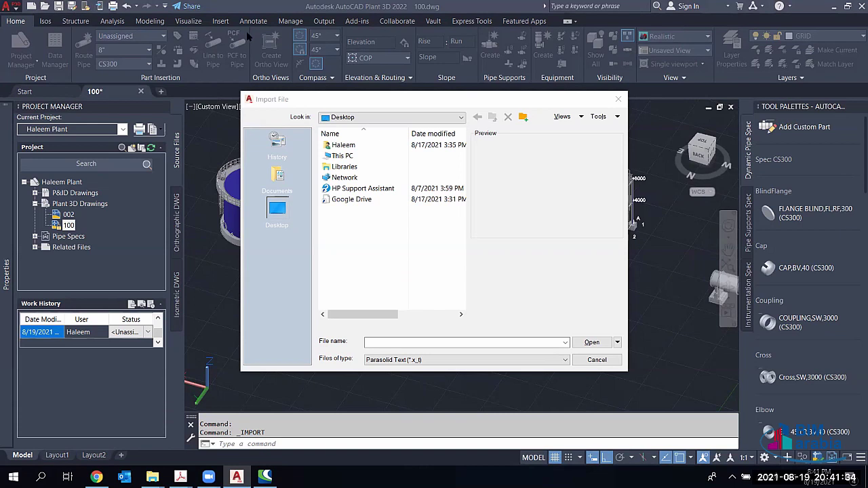
left_click(596, 360)
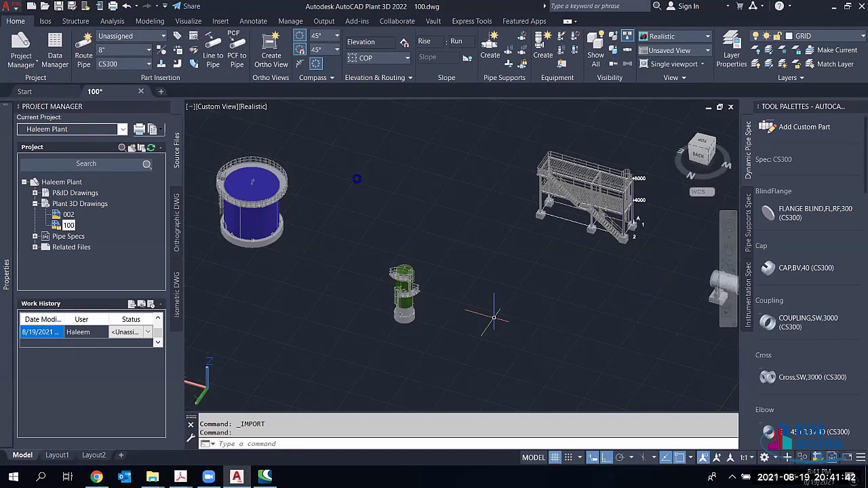
key("Return")
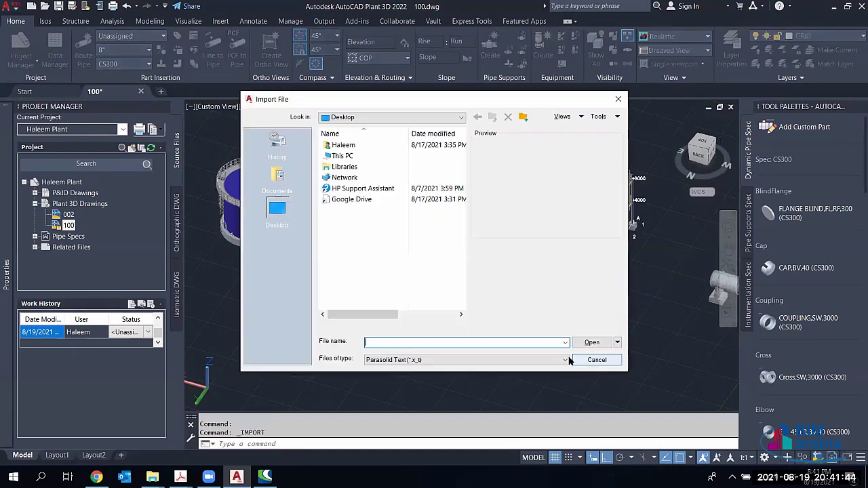
left_click(564, 359)
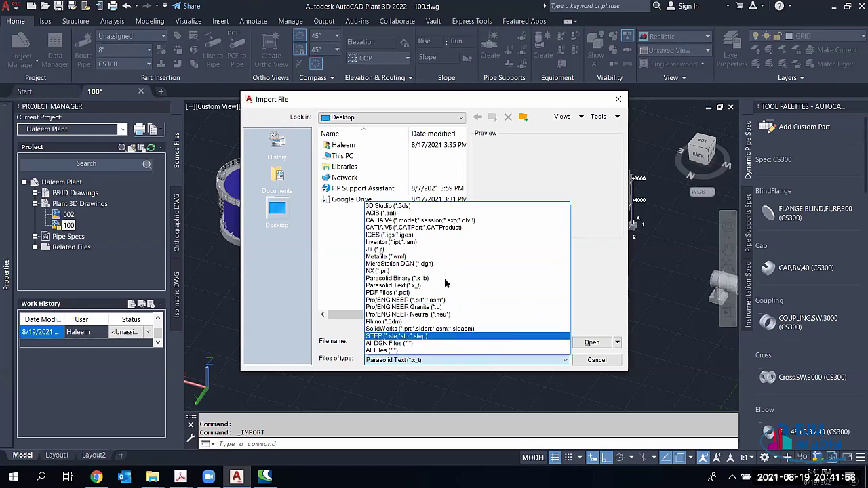
left_click(597, 298)
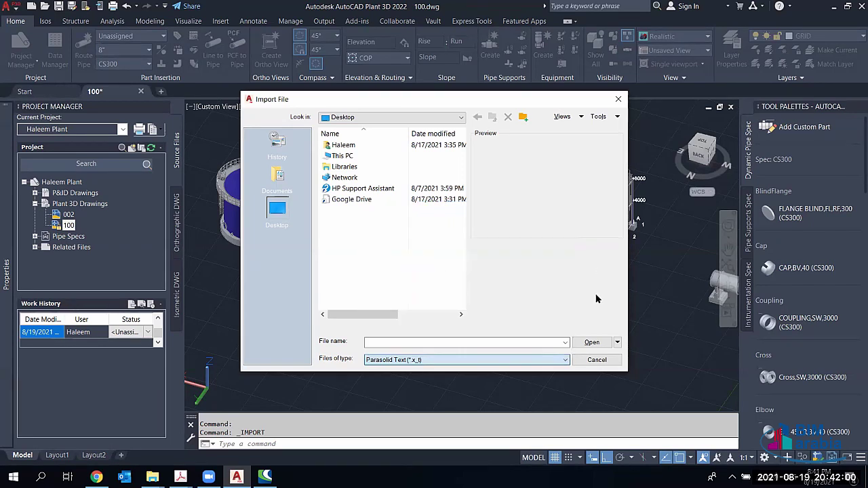
left_click(595, 360)
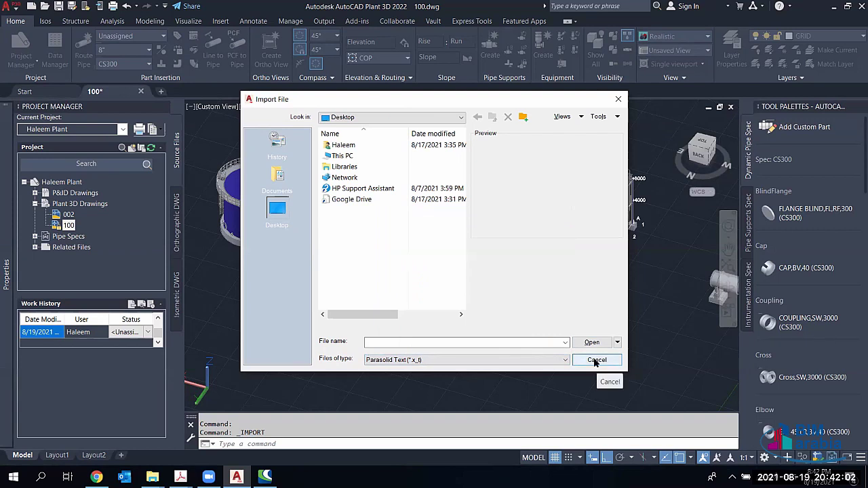
key("Escape")
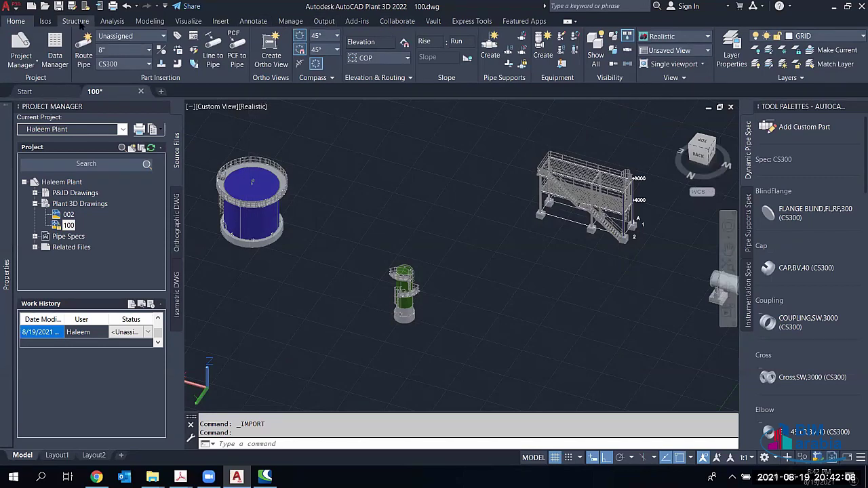
Step: Open the Import File dialog from the Insert tab's PDF Import dropdown
left_click(105, 23)
left_click(143, 26)
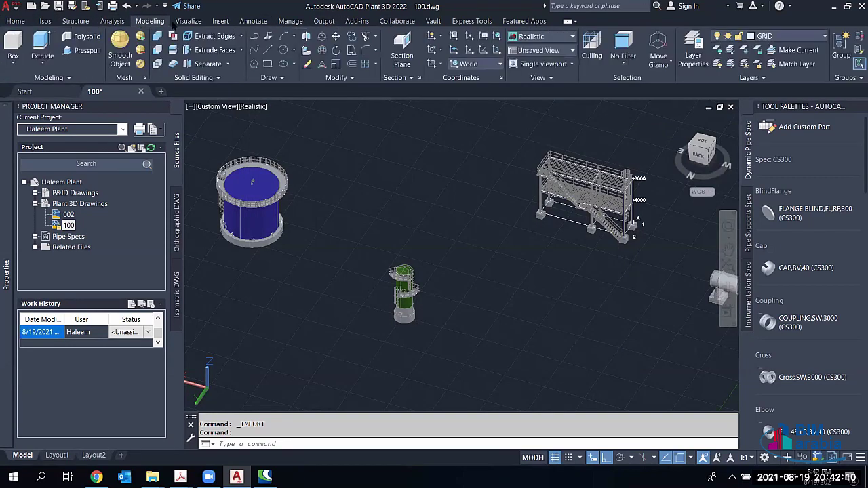
left_click(219, 24)
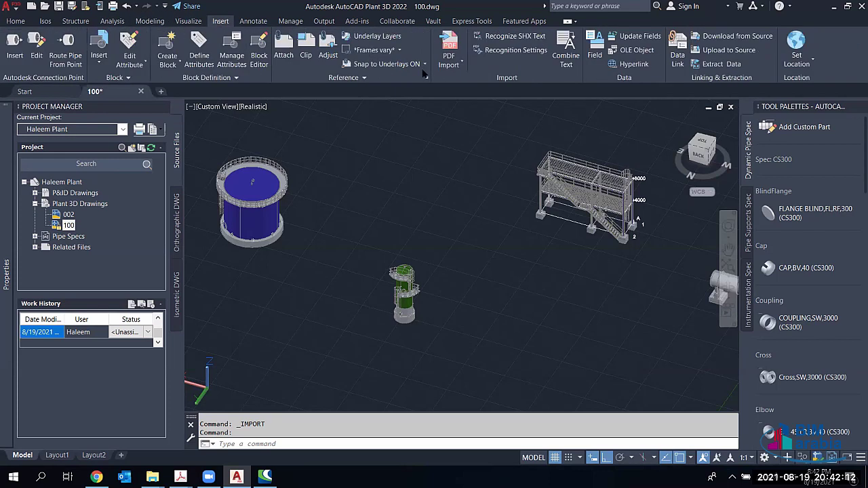
left_click(460, 64)
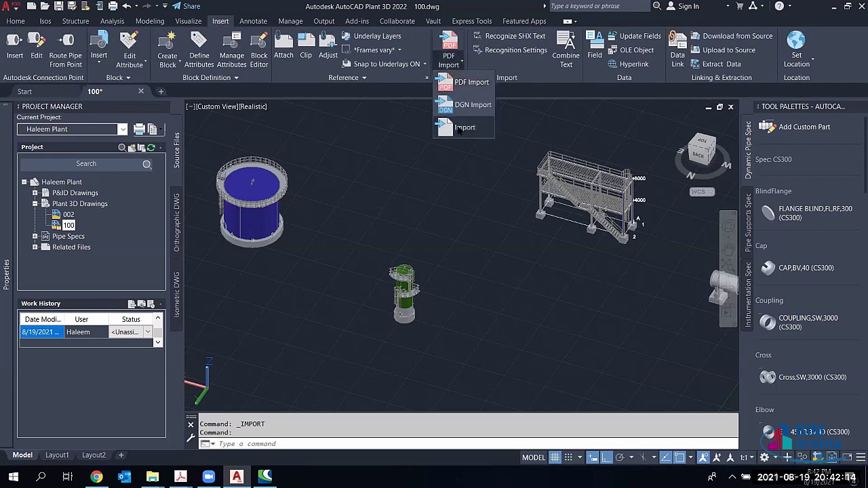
left_click(465, 127)
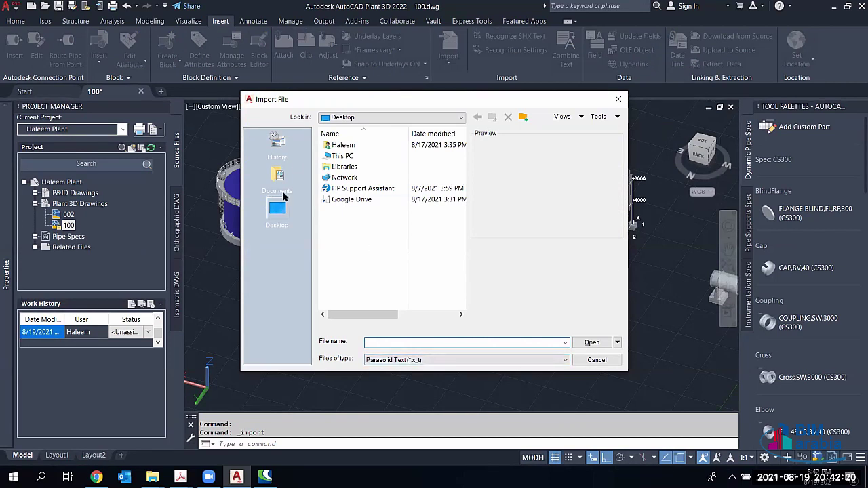
left_click(152, 476)
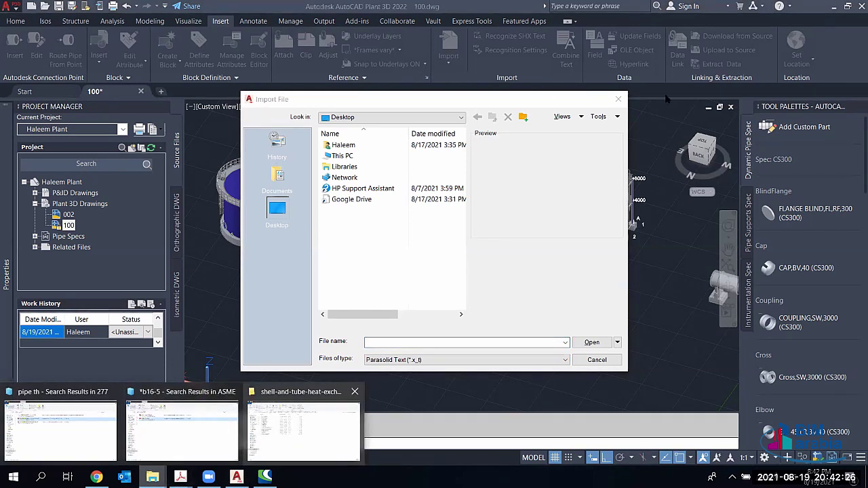
Step: Check the extracted heat exchanger folder's full path in File Explorer's address bar
key("alt+Tab")
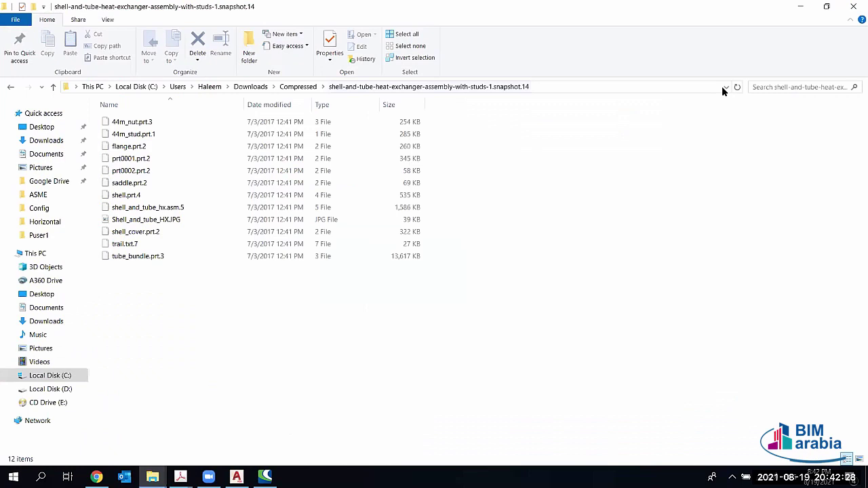
left_click(724, 88)
left_click(724, 87)
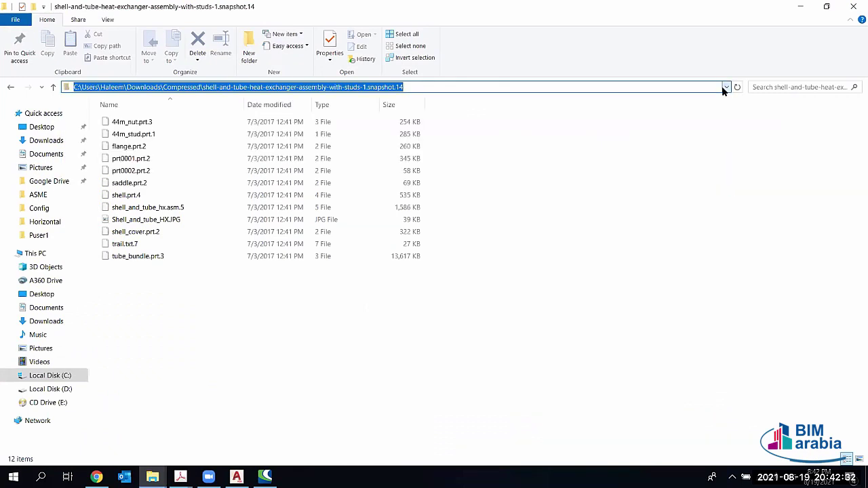
key("Escape")
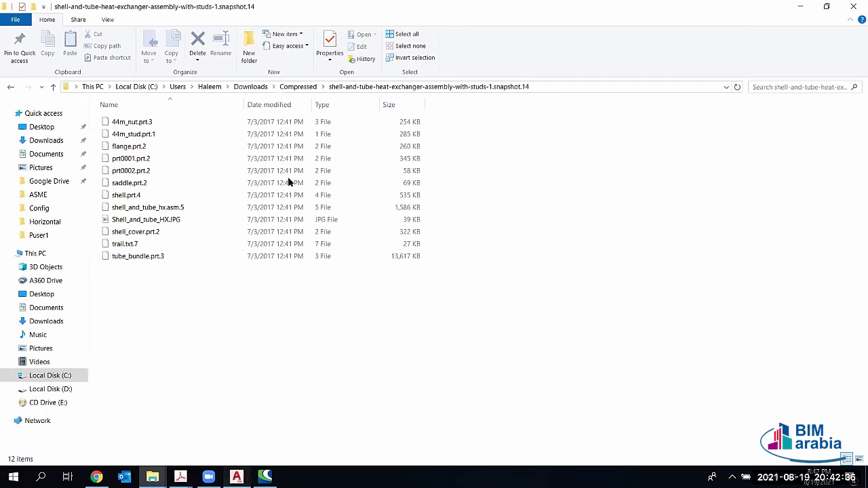
key("alt+Tab")
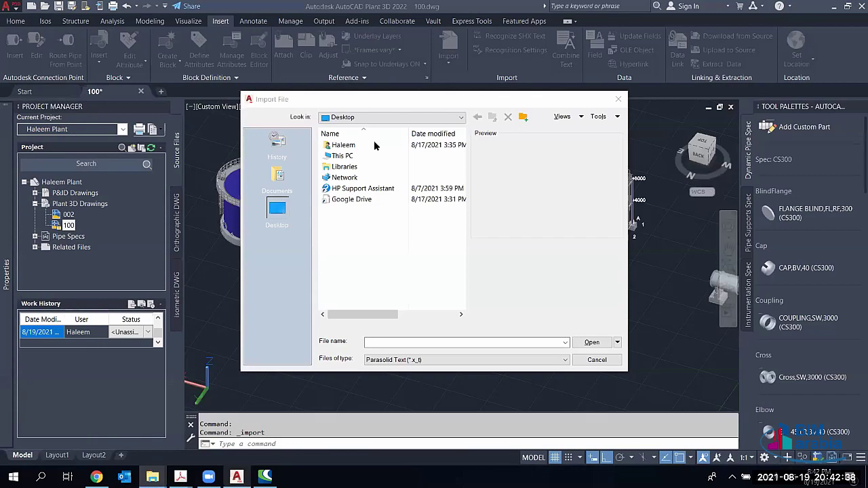
Step: Browse the Import File dialog to Downloads\Compressed and the extracted heat exchanger folder
left_click(461, 118)
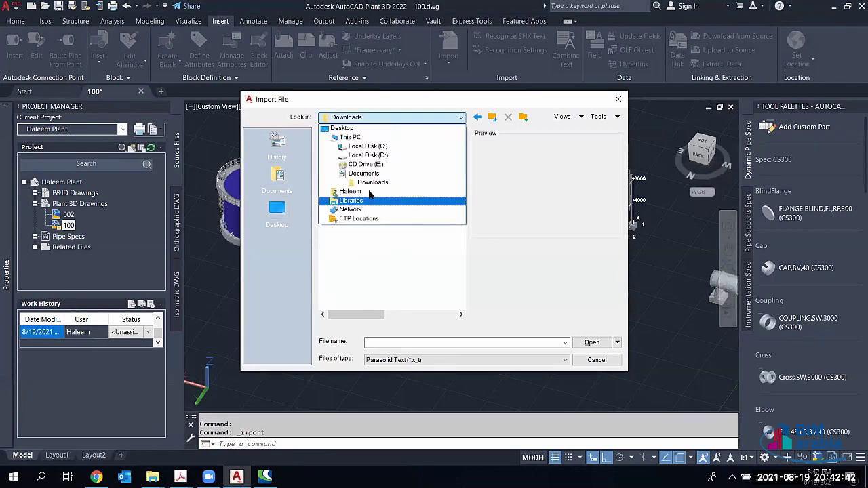
left_click(380, 158)
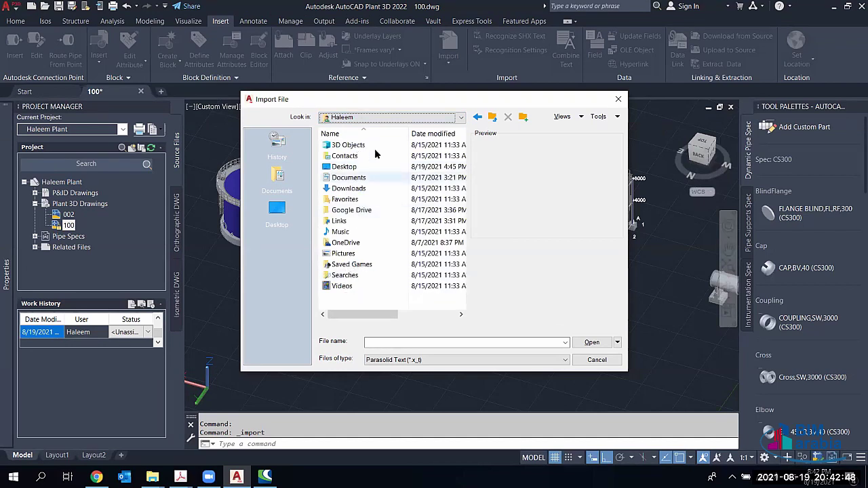
double_click(349, 188)
double_click(352, 145)
double_click(379, 166)
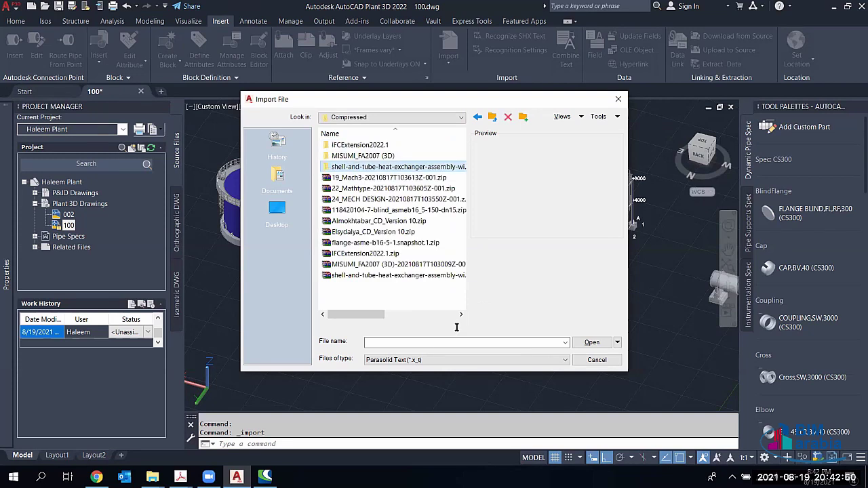
Step: Show all file types and import shell_and_tube_hx.asm.5 into the drawing
left_click(541, 360)
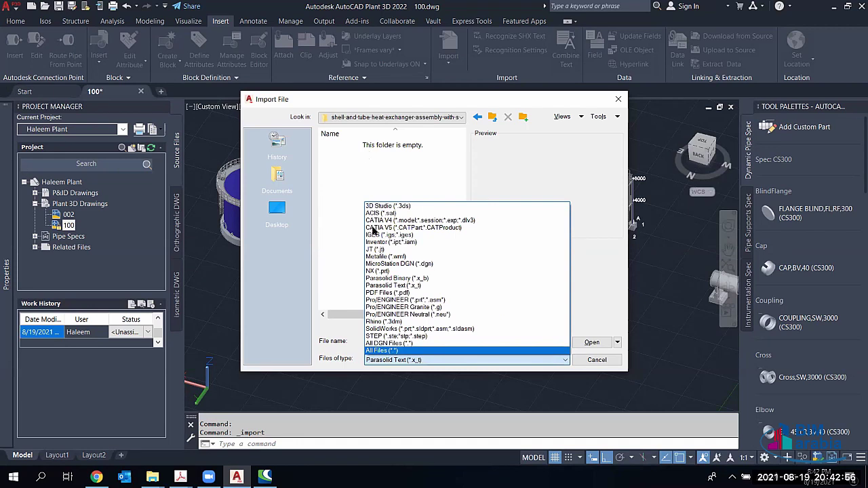
key("Return")
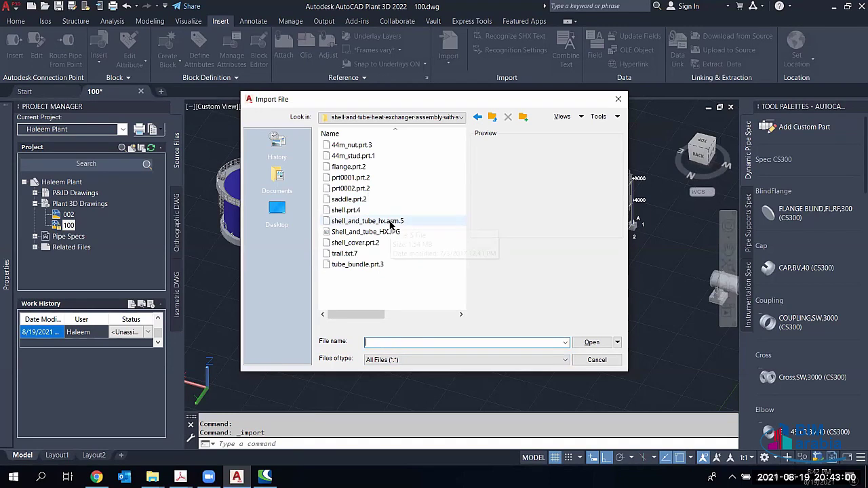
left_click(391, 222)
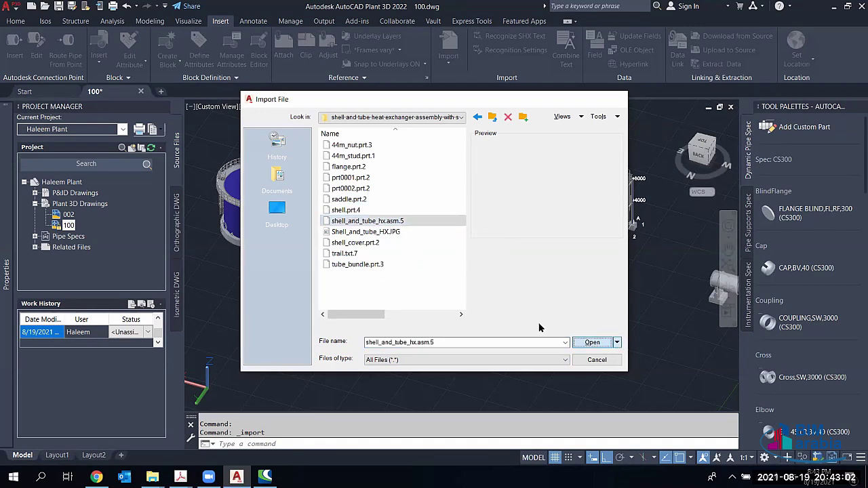
left_click(576, 344)
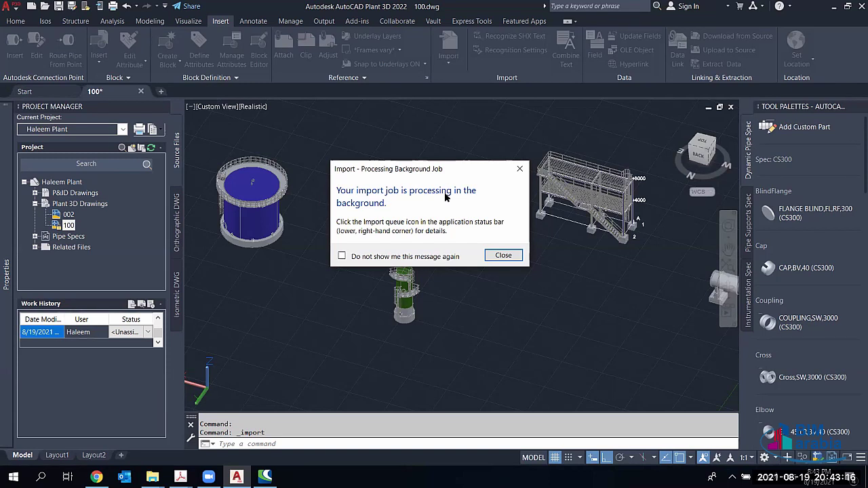
Step: Dismiss the import notice and zoom and pan to inspect the imported vessel
left_click(503, 255)
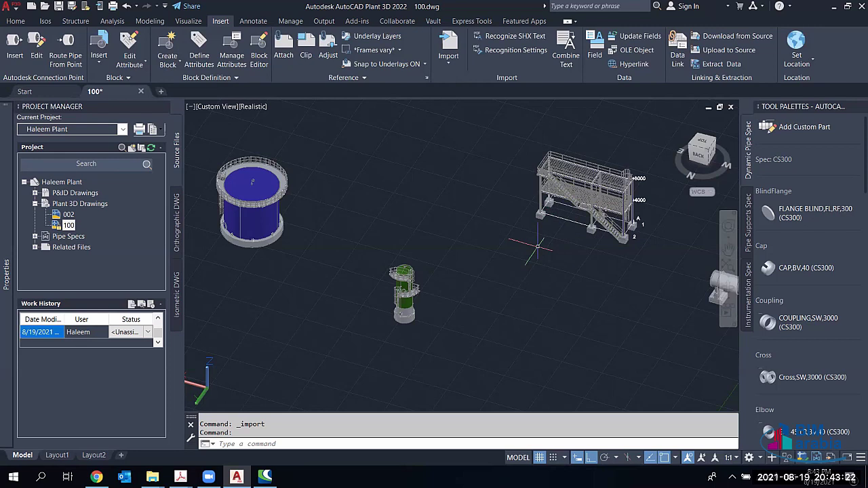
scroll(537, 246, "down", 4)
middle_click_drag(667, 200, 432, 272)
scroll(528, 251, "up", 4)
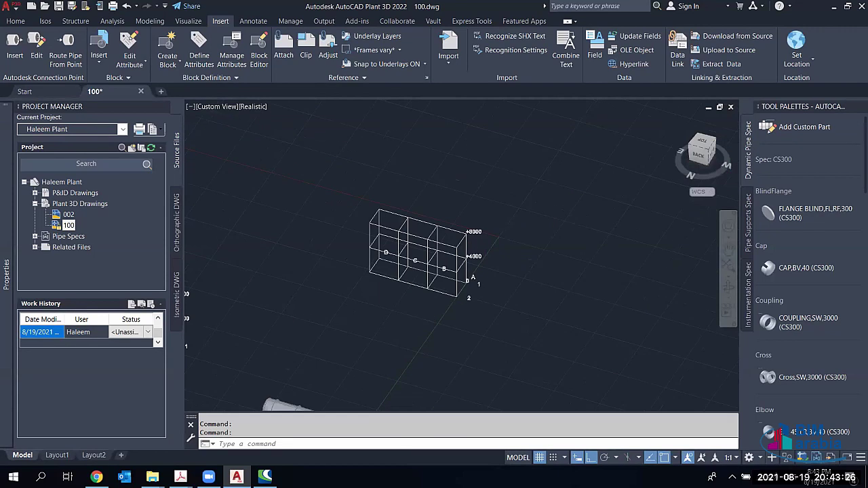
scroll(485, 254, "up", 2)
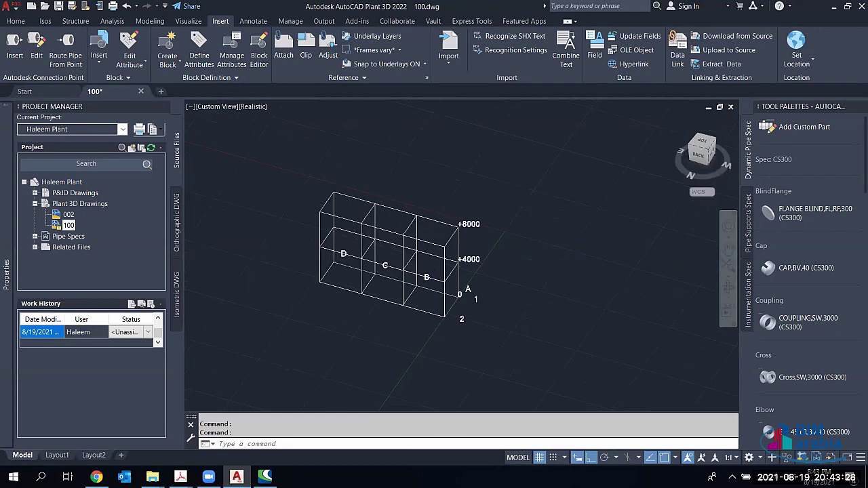
scroll(483, 249, "up", 3)
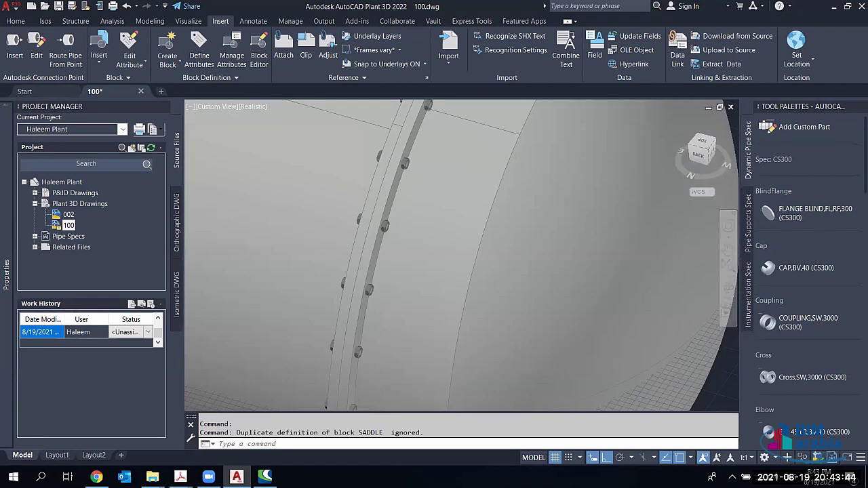
scroll(390, 280, "down", 5)
scroll(407, 224, "down", 3)
scroll(434, 265, "up", 2)
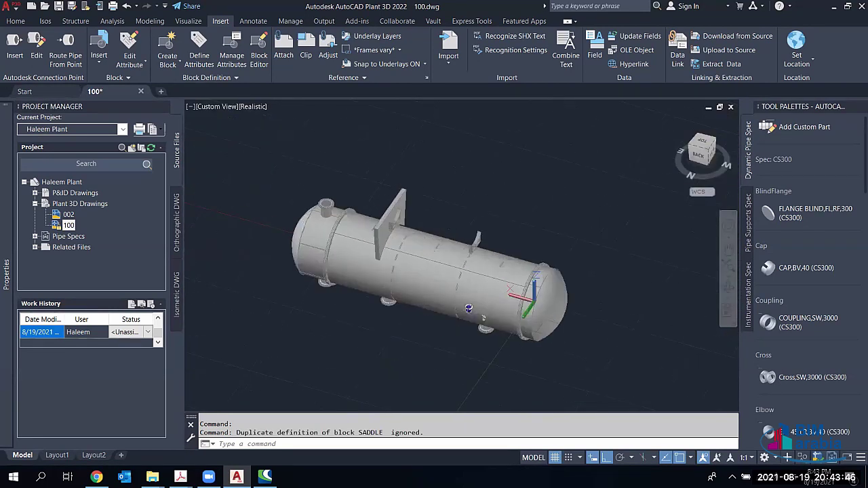
scroll(484, 318, "up", 2)
scroll(530, 357, "up", 2)
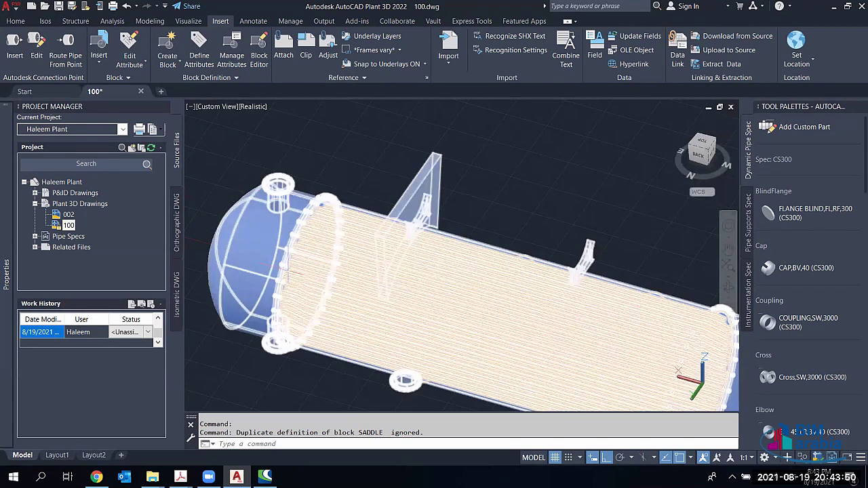
scroll(367, 268, "down", 4)
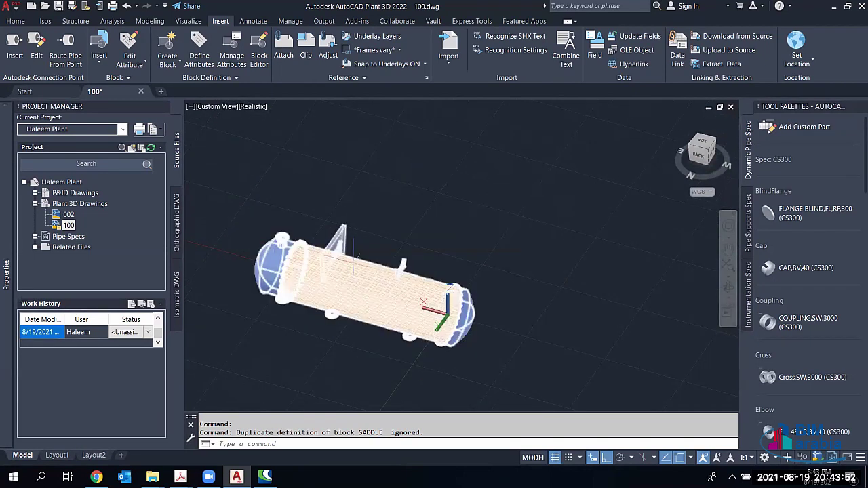
scroll(367, 274, "up", 4)
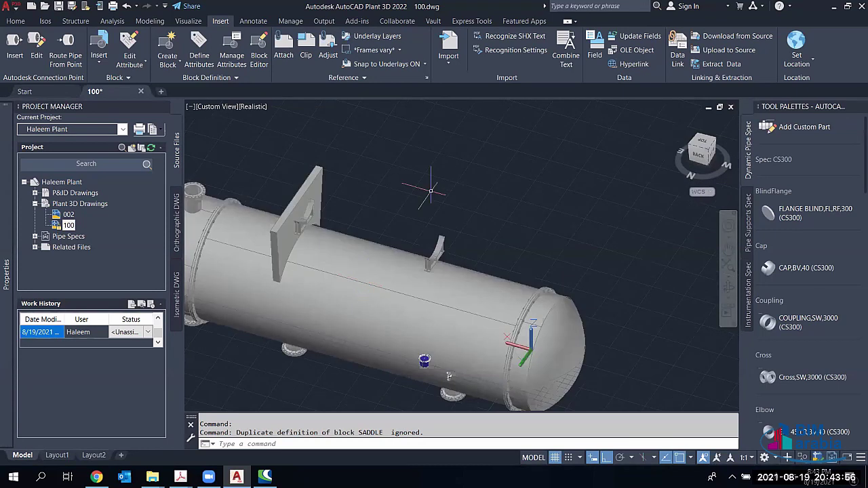
middle_click_drag(214, 237, 367, 231)
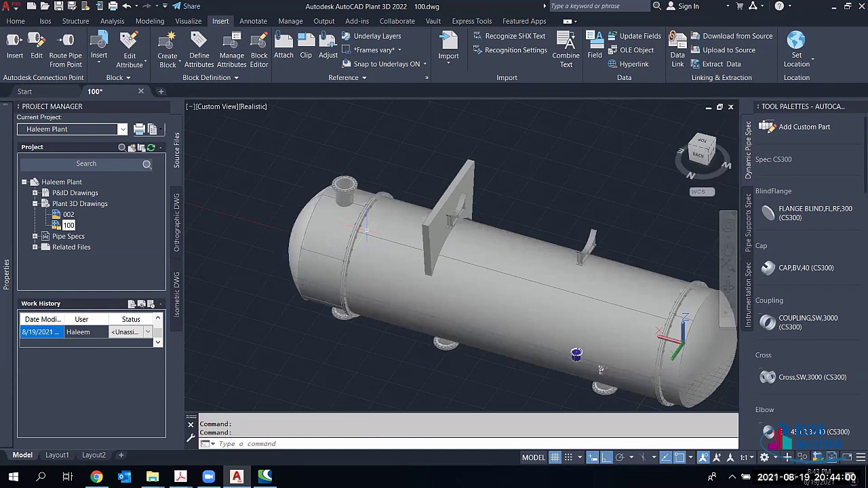
Step: Delete the imported heat exchanger vessel from the model
left_click(366, 231)
key("Delete")
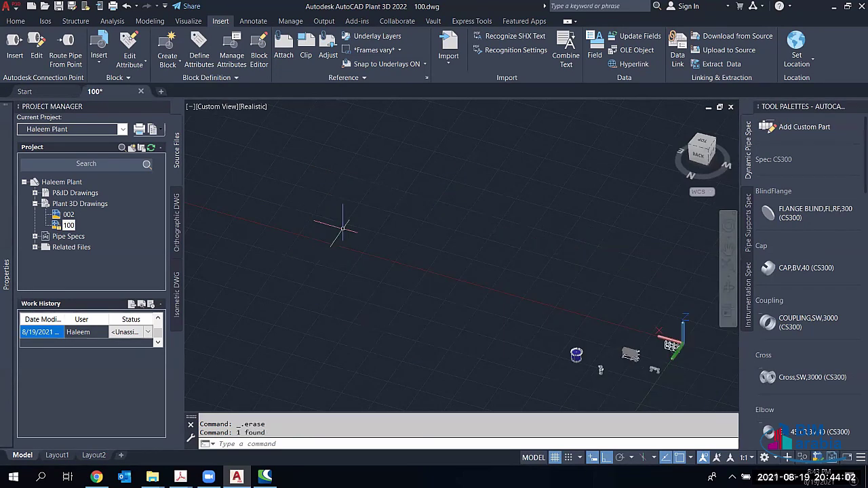
middle_click_drag(642, 383, 570, 346)
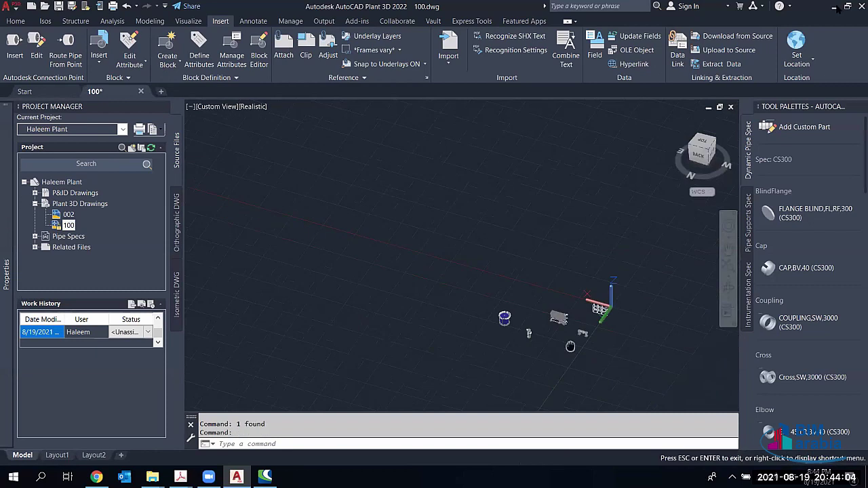
left_click_drag(572, 345, 559, 341)
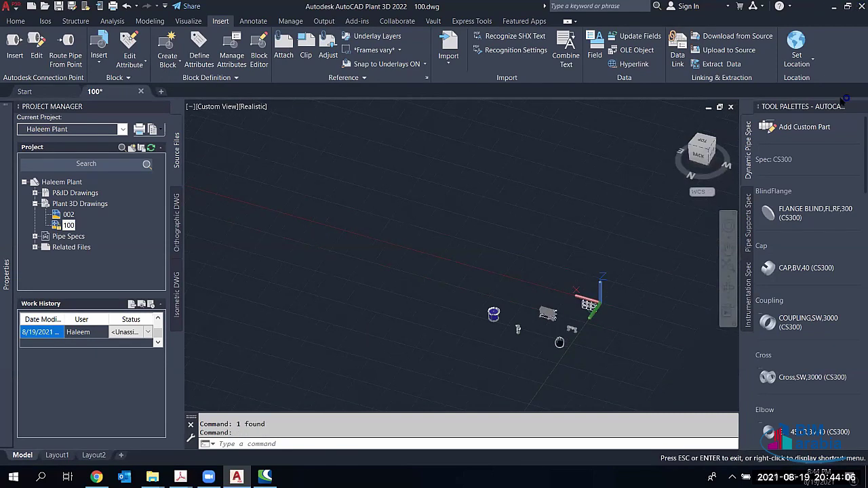
key("alt+Tab")
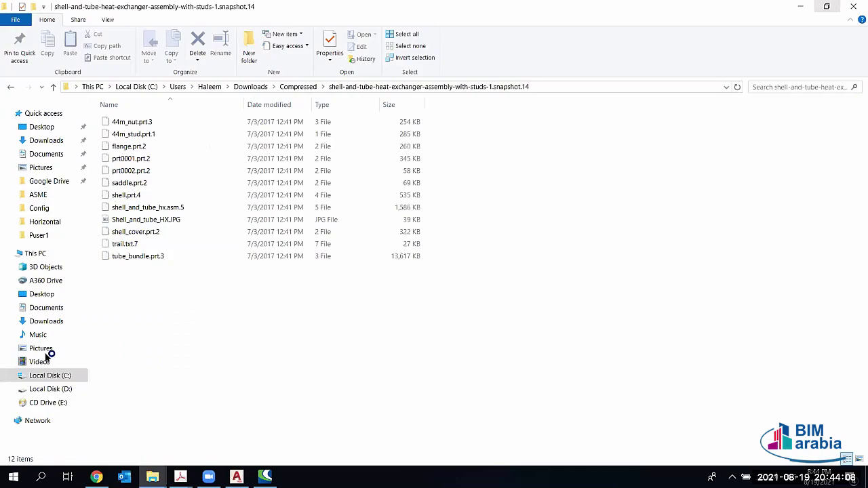
key("super+d")
Step: Launch Bentley AutoPIPE Vessel from its desktop shortcut
left_click(64, 366)
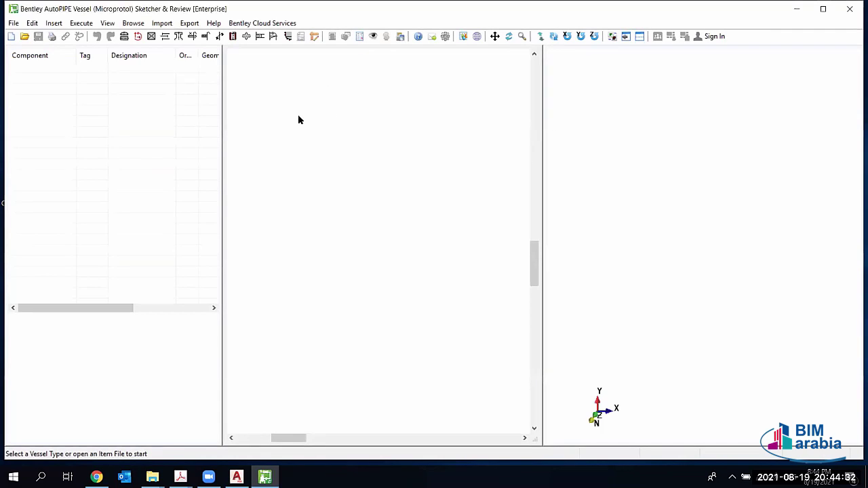
Step: Create a new Shell and Tube Heat Exchanger with channel C, shell H and rear end M
left_click(14, 23)
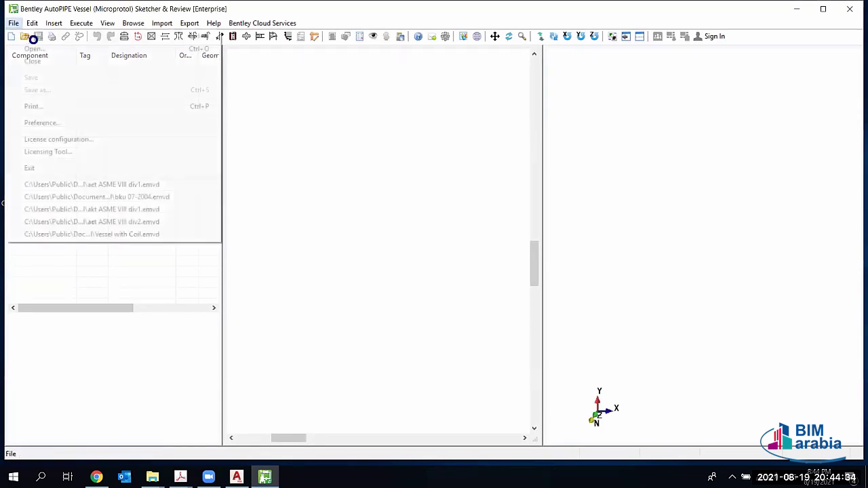
key("Return")
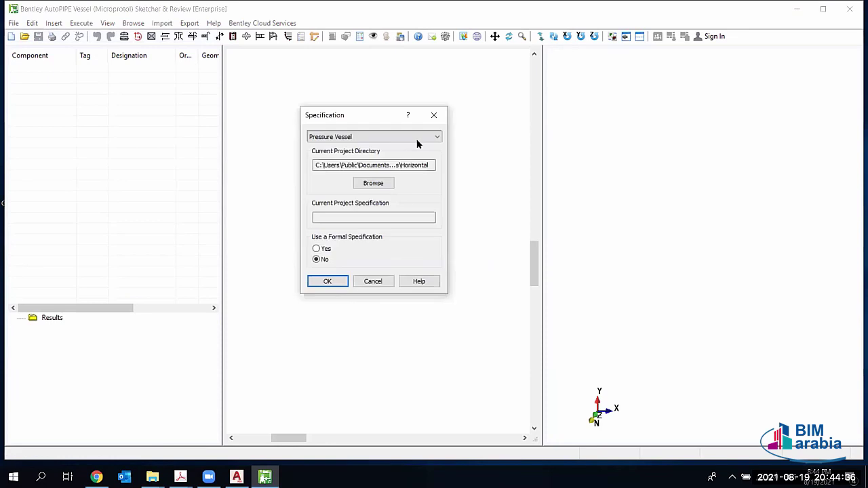
left_click(432, 138)
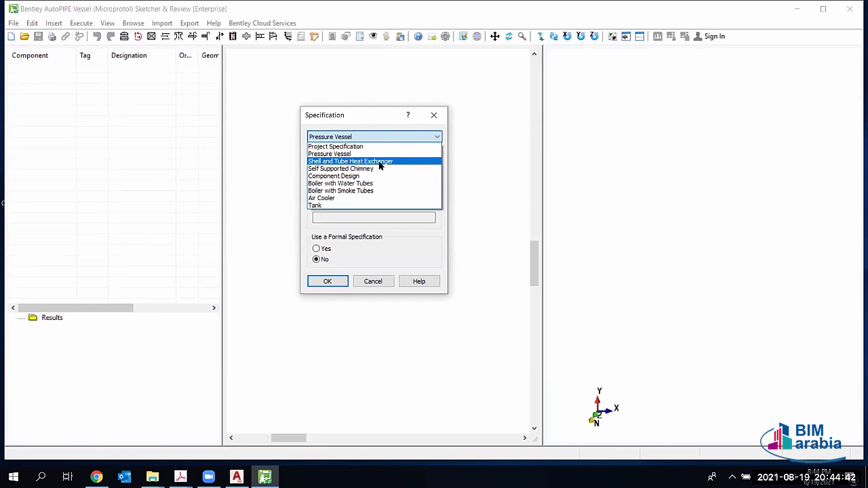
left_click(381, 162)
left_click(338, 278)
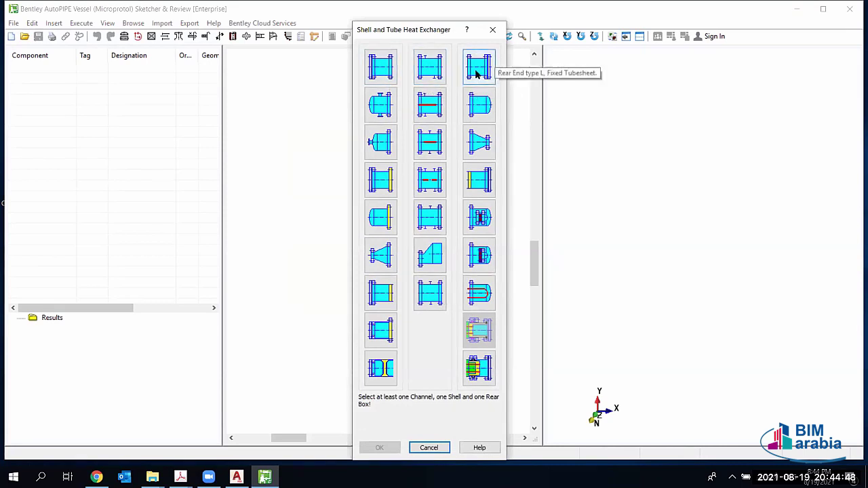
left_click(479, 144)
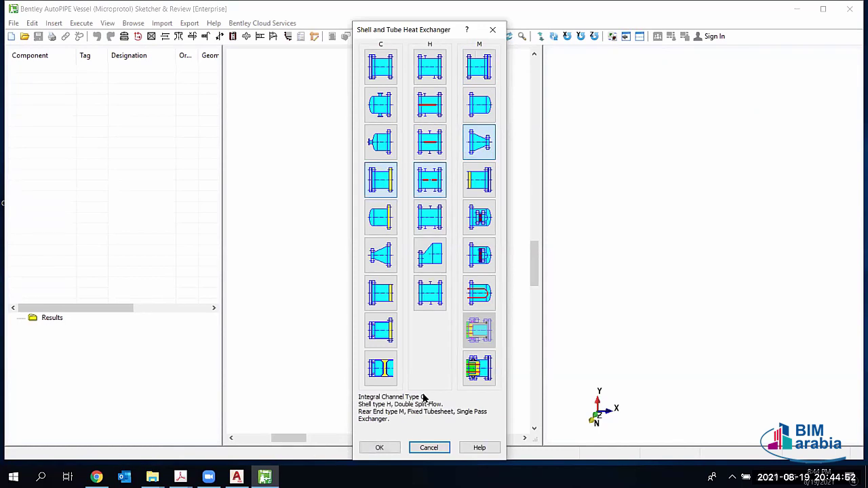
left_click(381, 447)
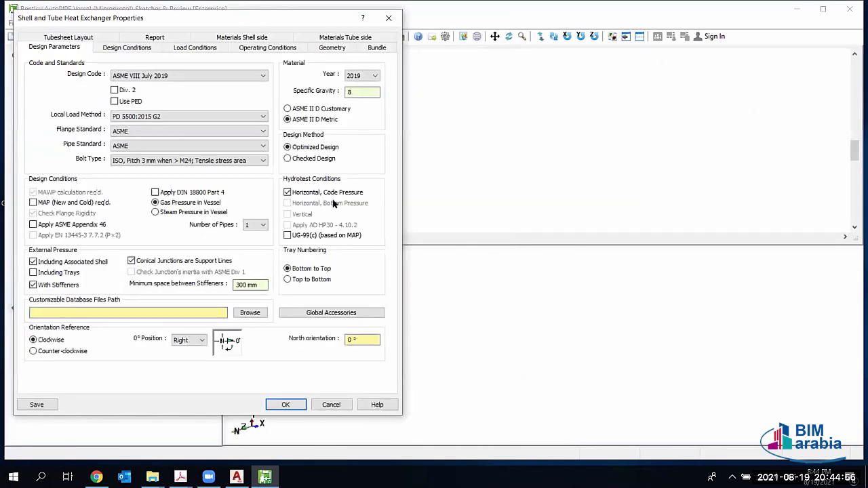
Step: Review the design, load and operating conditions tabs, then cancel the exchanger properties
left_click(169, 53)
left_click(191, 48)
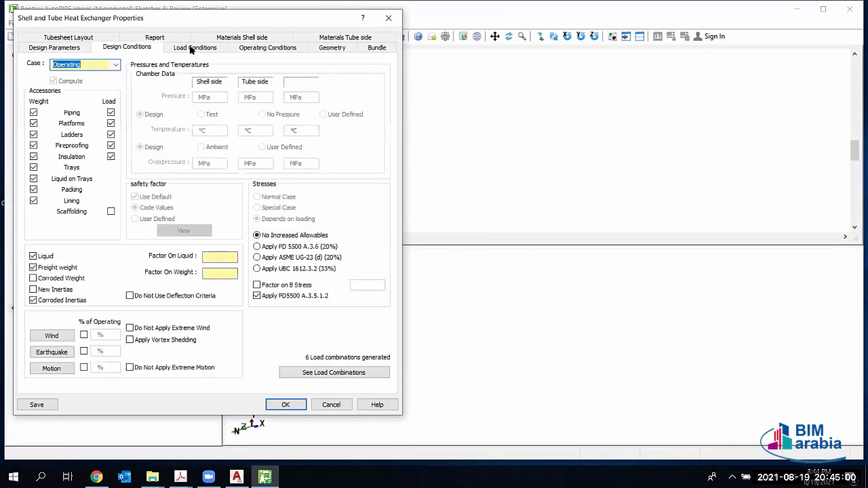
left_click(202, 52)
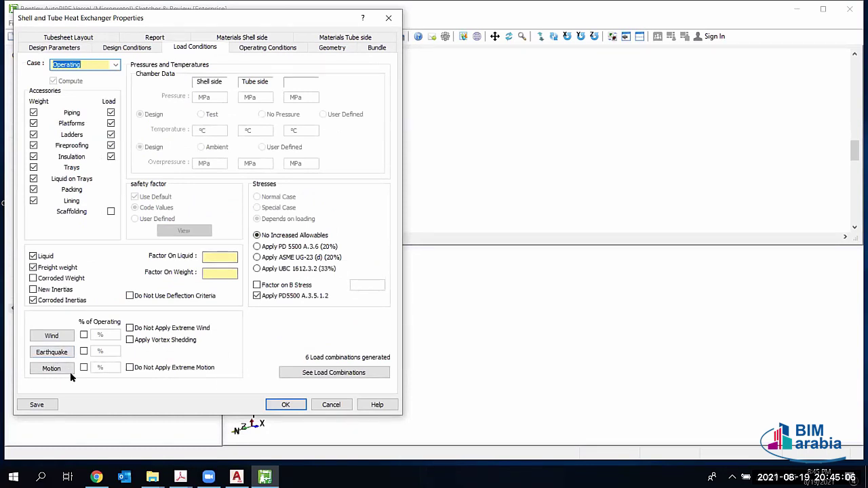
left_click(282, 49)
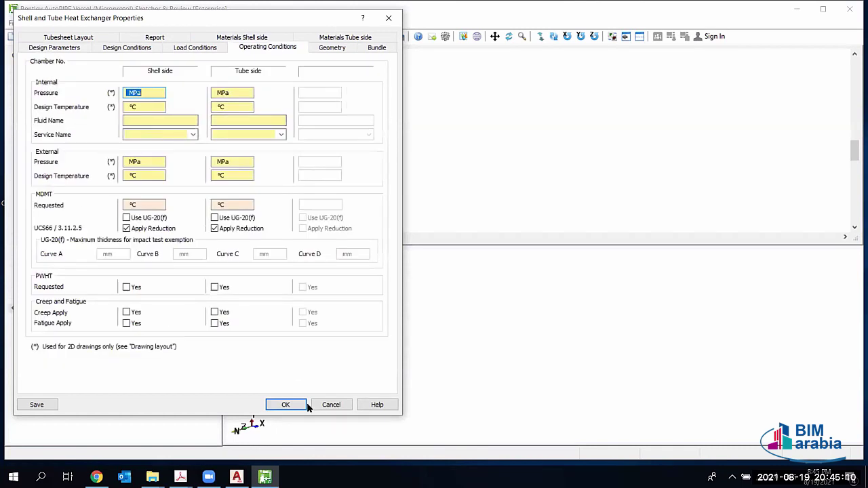
left_click(331, 404)
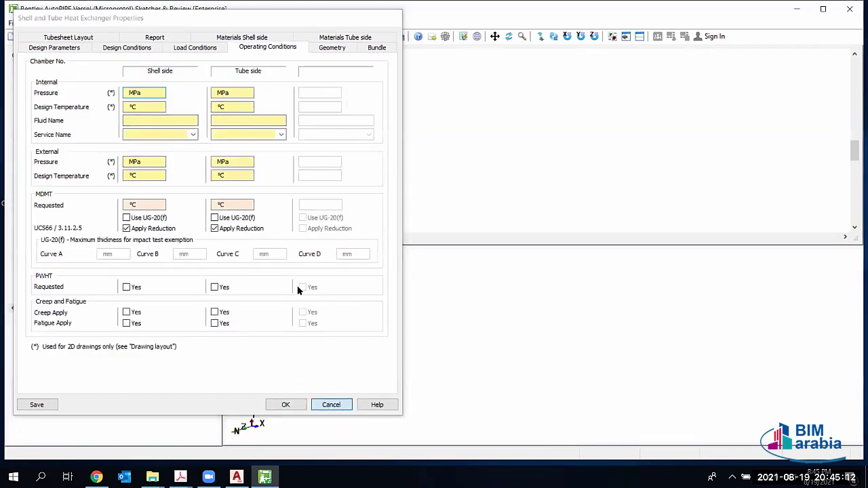
left_click(14, 24)
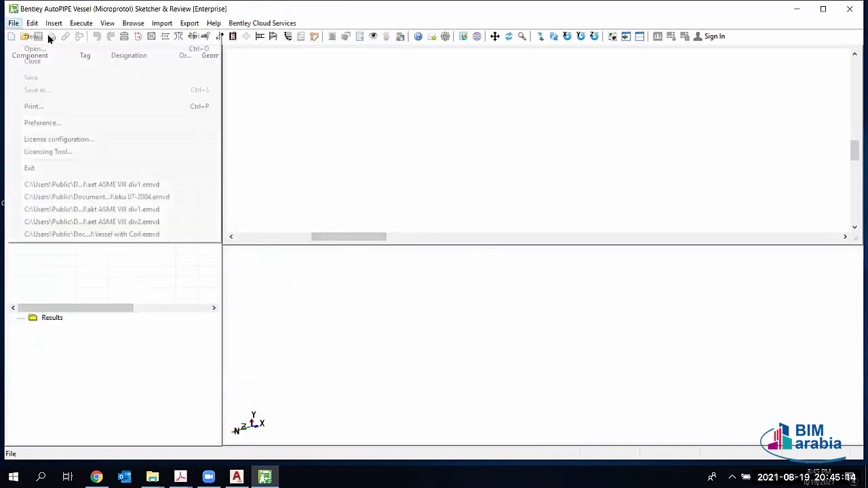
Step: Preview the Horizontal sample exchangers, from aet ASME VIII div2 through bkuChignon
left_click(50, 46)
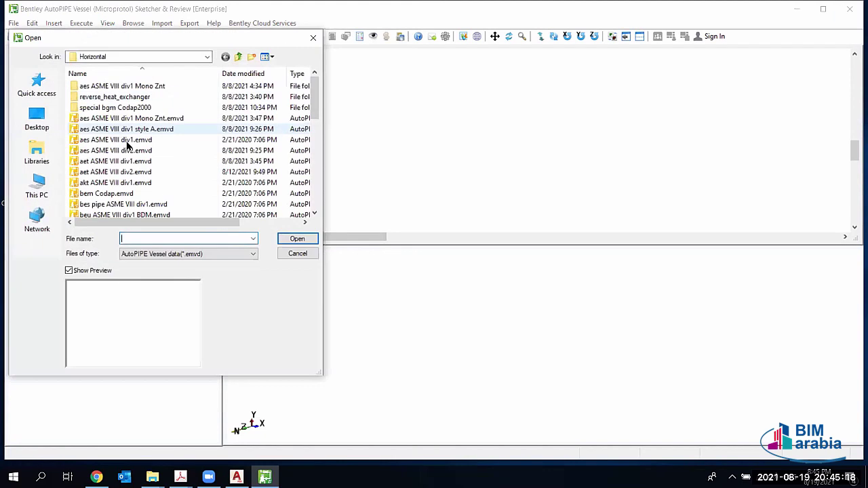
left_click(126, 162)
left_click(127, 172)
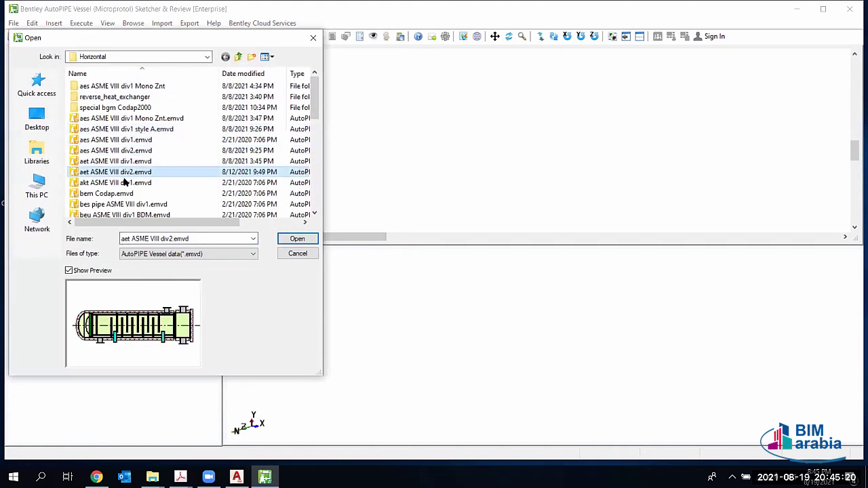
key("Down")
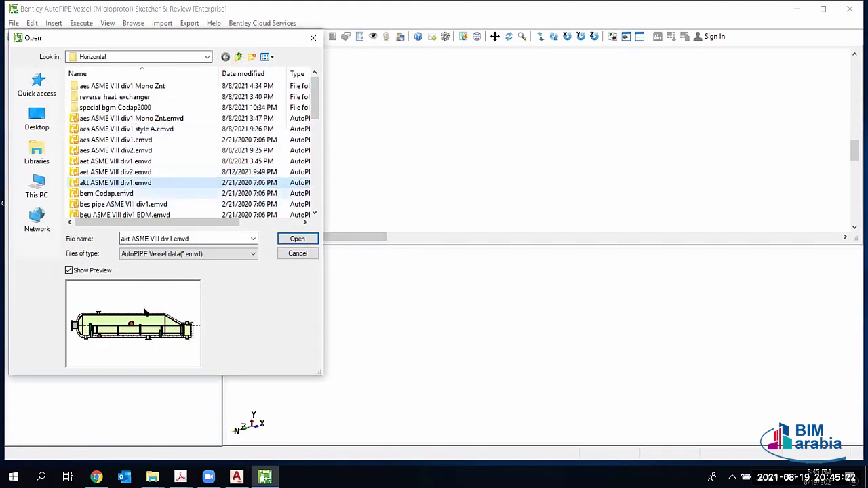
key("Down")
scroll(151, 166, "down", 1)
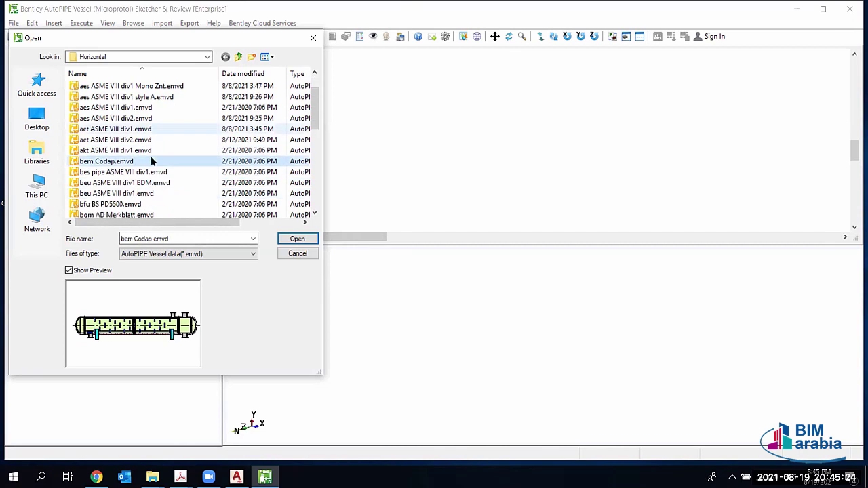
left_click(118, 183)
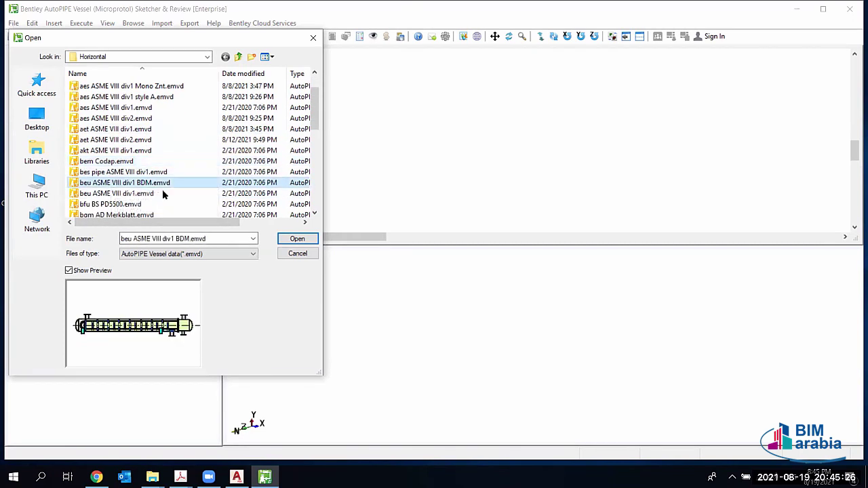
left_click(135, 194)
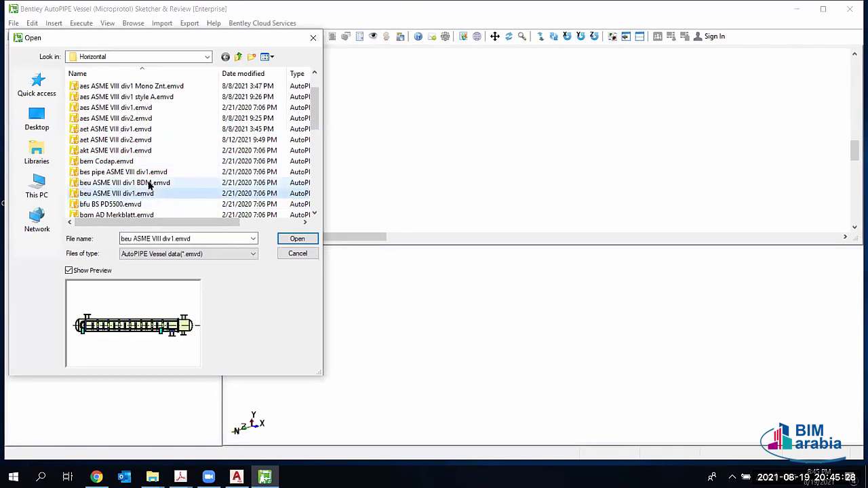
scroll(143, 183, "down", 1)
left_click(129, 195)
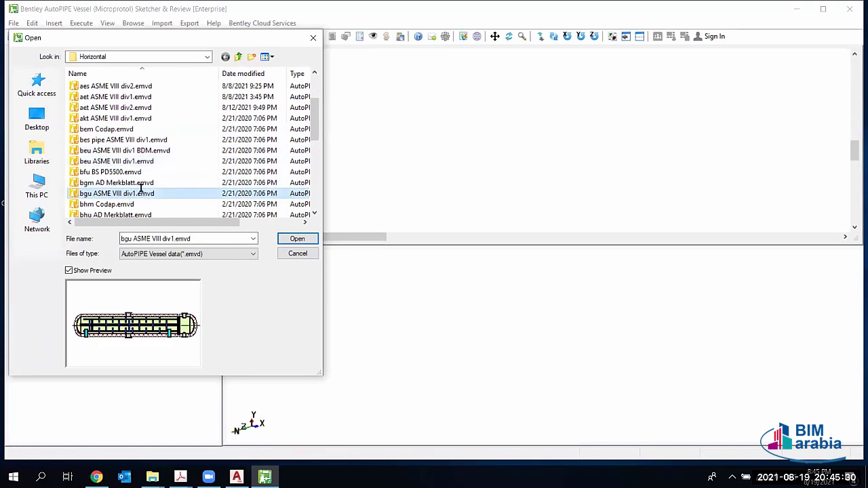
left_click(141, 190)
left_click(123, 184)
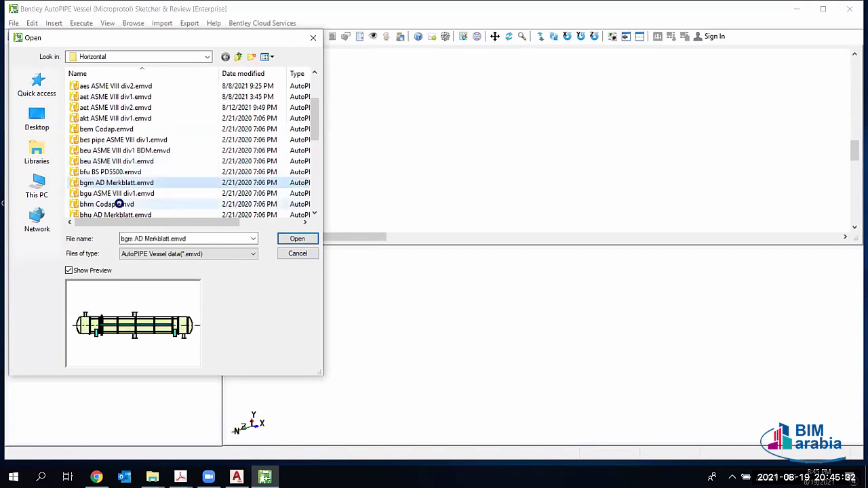
left_click(119, 204)
scroll(147, 189, "down", 2)
left_click(130, 172)
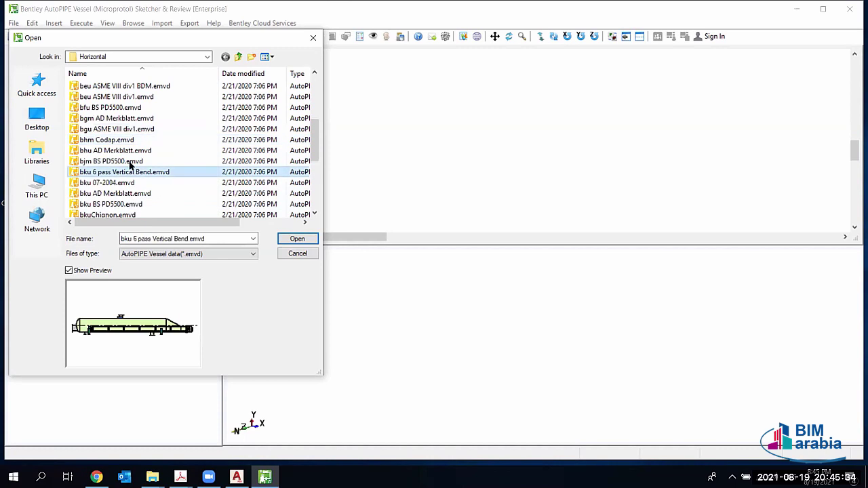
left_click(122, 161)
left_click(118, 150)
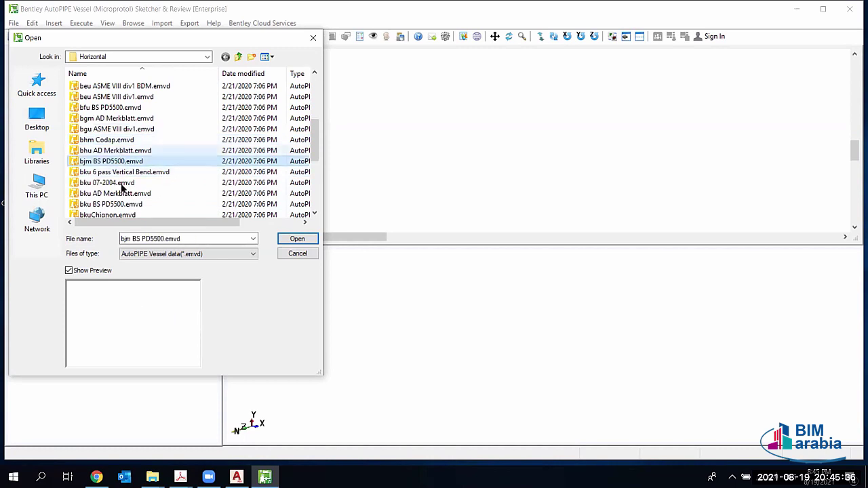
left_click(92, 194)
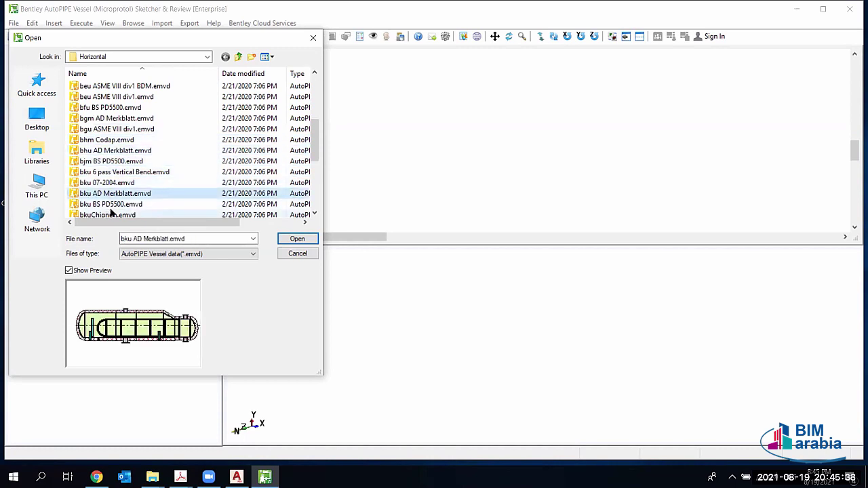
left_click(112, 214)
scroll(113, 183, "down", 4)
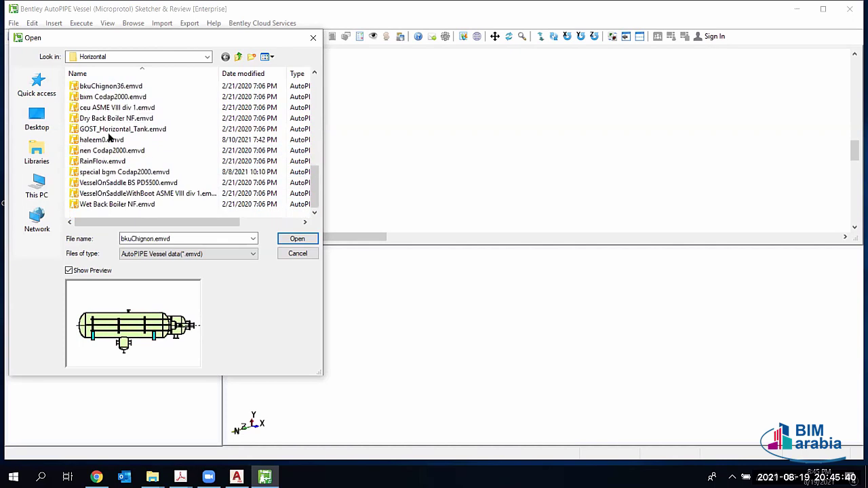
scroll(108, 139, "up", 10)
Step: Preview the aes through bjm examples again and settle on bku 07-2004.emvd
left_click(108, 129)
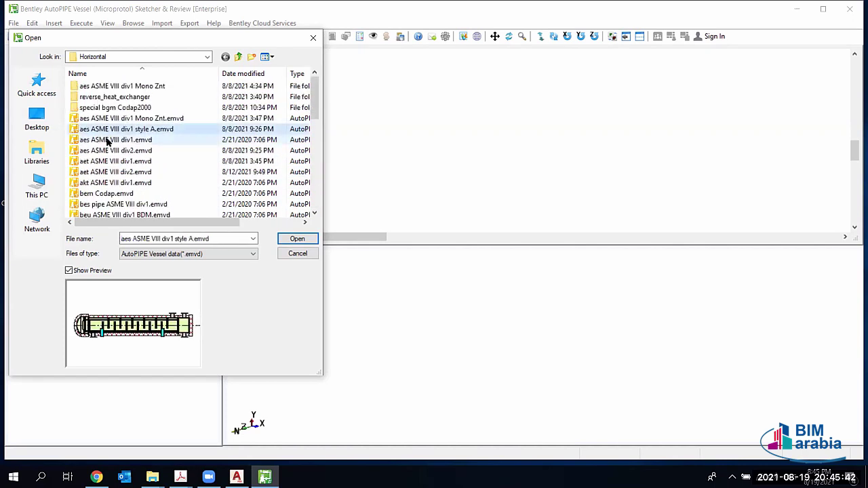
left_click(108, 140)
left_click(109, 150)
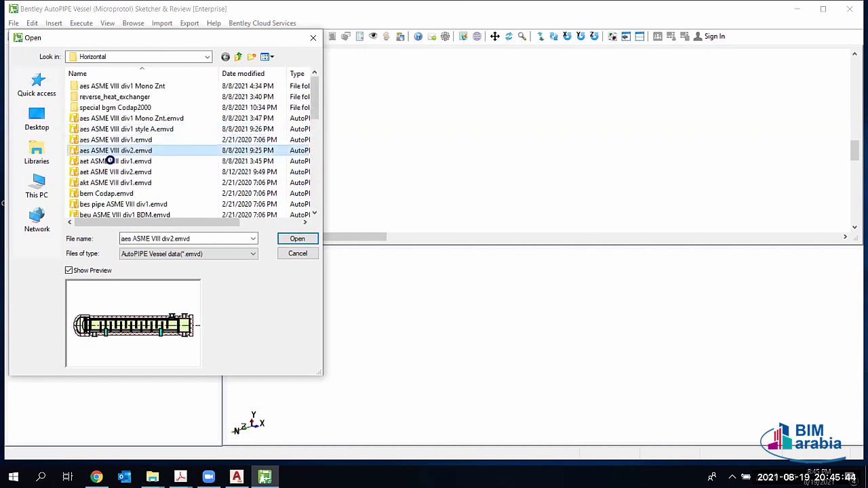
left_click(110, 161)
left_click(111, 172)
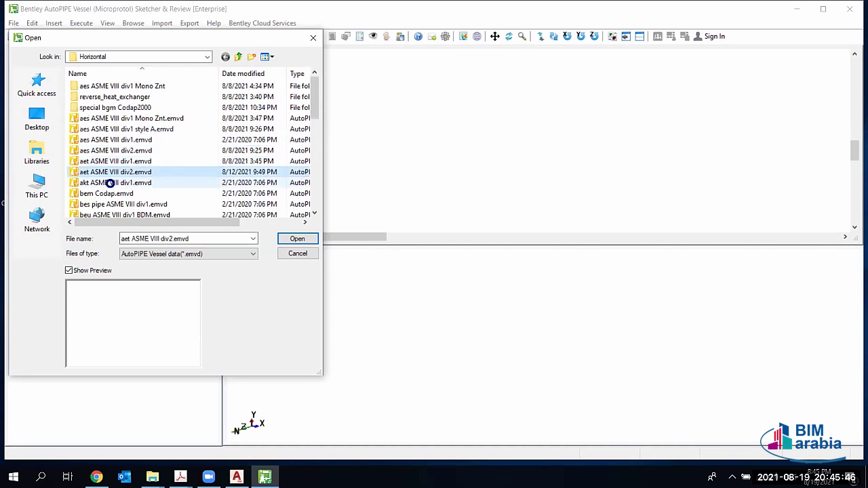
left_click(112, 183)
left_click(110, 194)
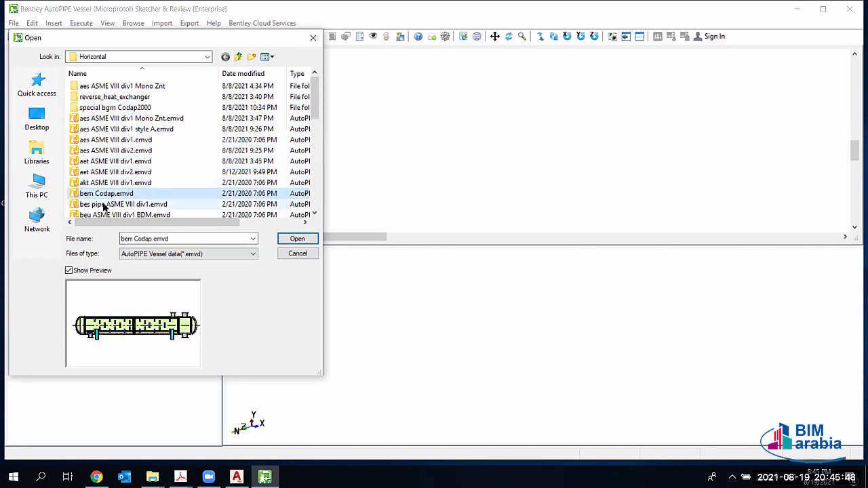
left_click(107, 204)
left_click(117, 138)
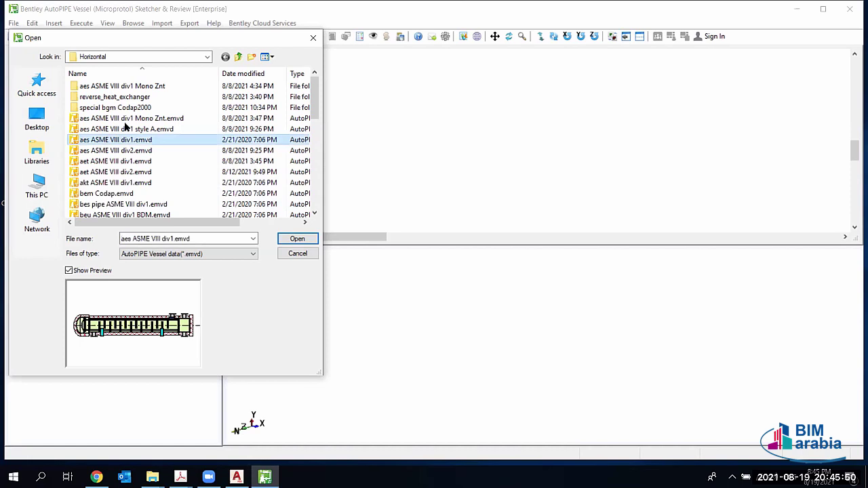
left_click(125, 120)
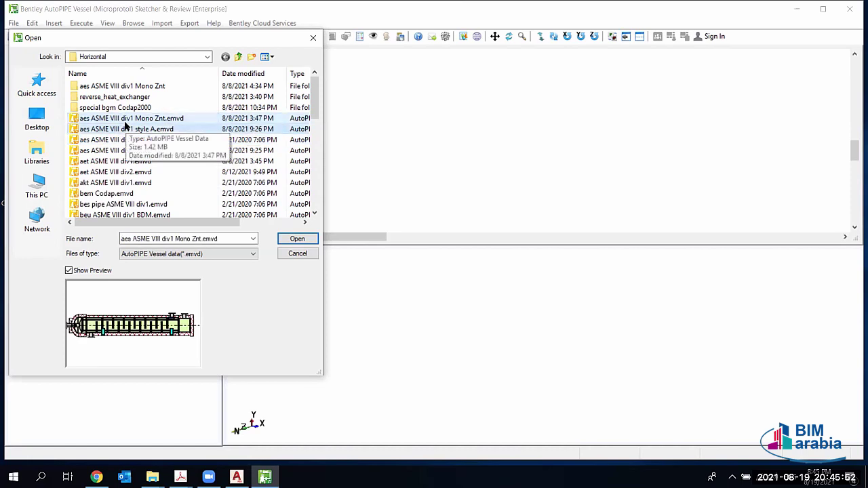
left_click(126, 126)
key("Down")
key("Down")
key("Down")
key("Down")
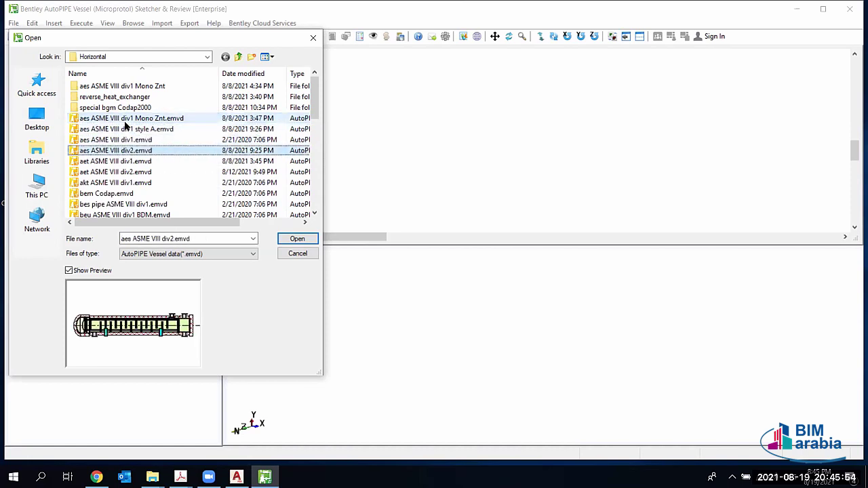
key("Down")
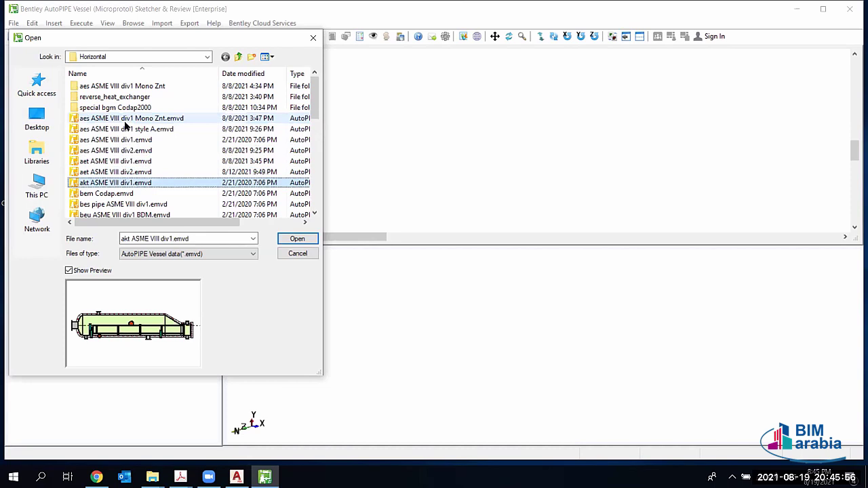
key("Down")
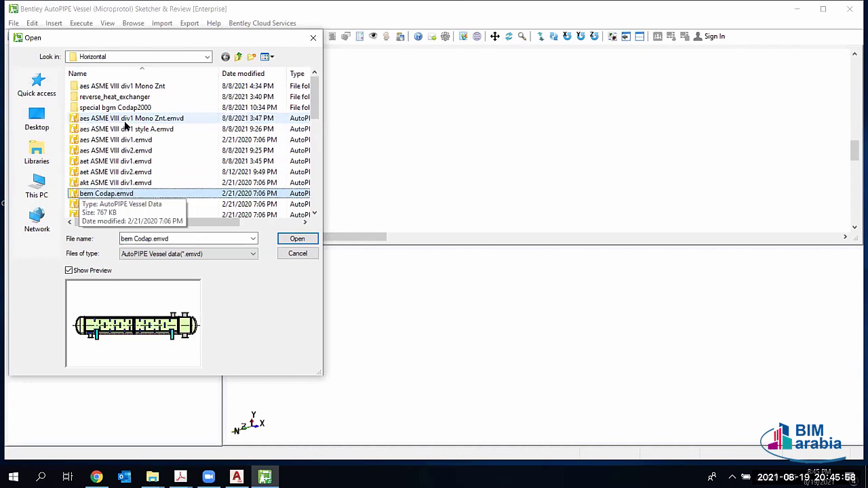
key("Down")
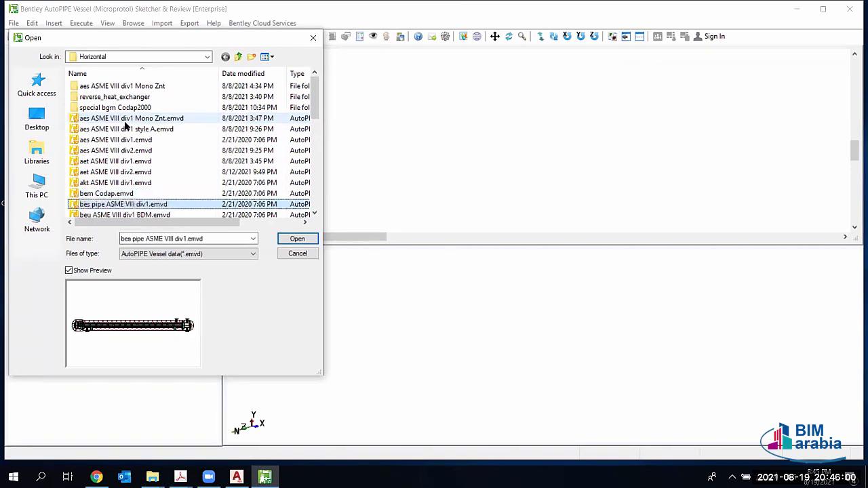
key("Down")
key("Down")
key("Down")
key("Down")
key("Down")
key("Down")
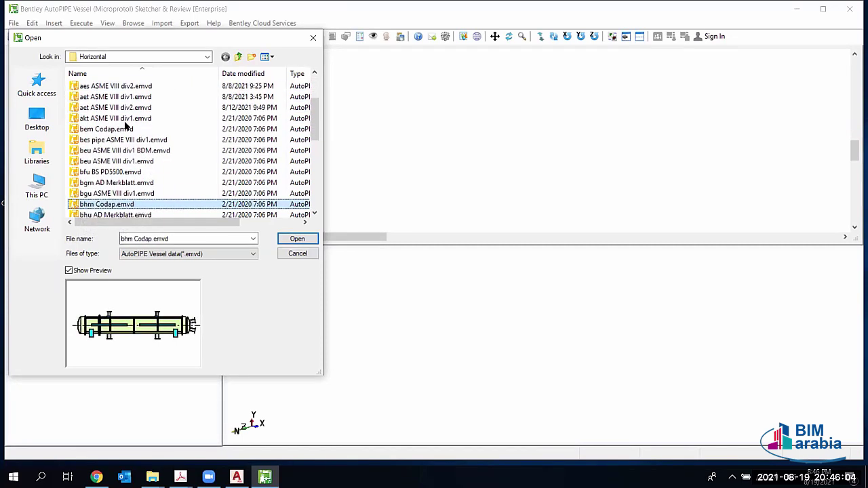
key("Down")
key("Down")
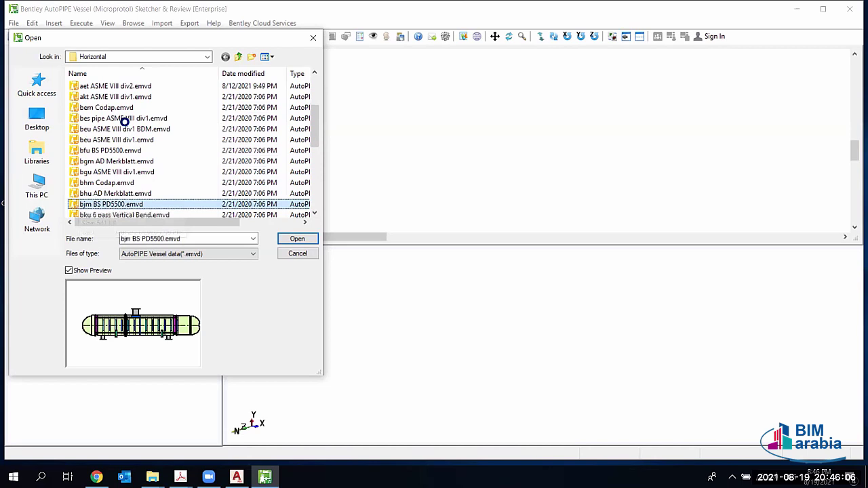
key("Down")
key("Down")
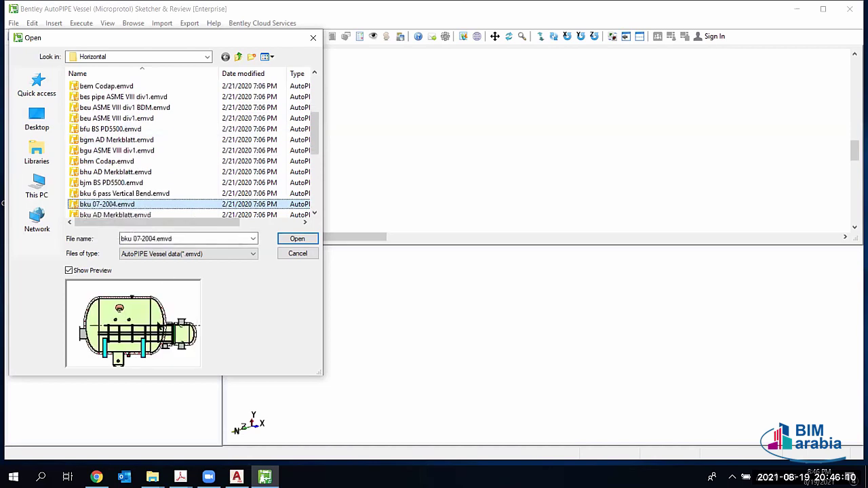
Step: Open bku 07-2004.emvd, then zoom and orbit the 3D view to see its underside
left_click(297, 238)
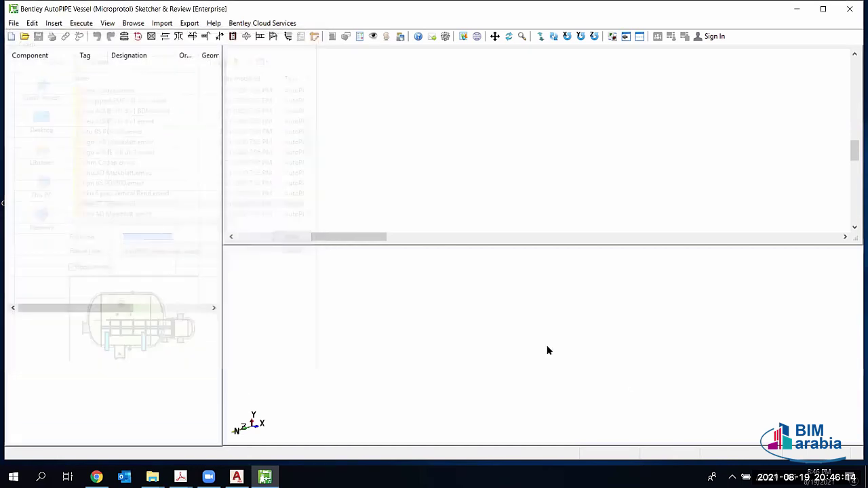
scroll(523, 312, "up", 3)
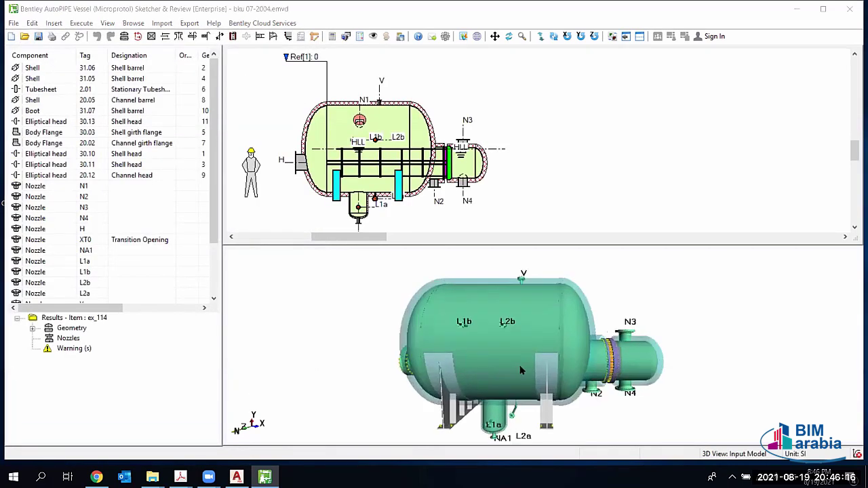
middle_click_drag(418, 312, 494, 324)
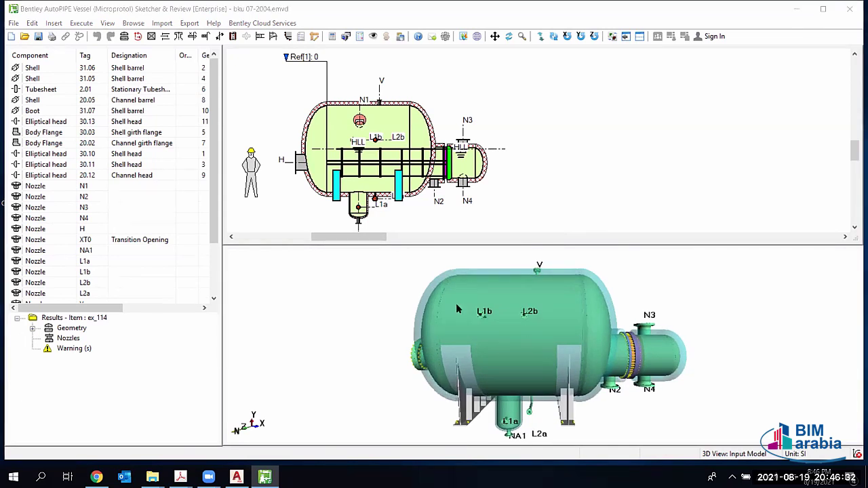
Step: Calculate the exchanger's strength and open the Design Calculations report in Word
left_click(82, 24)
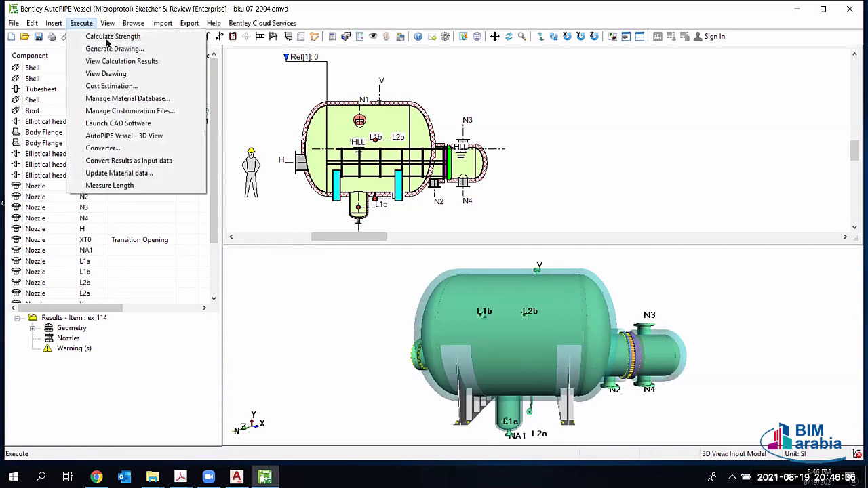
left_click(111, 37)
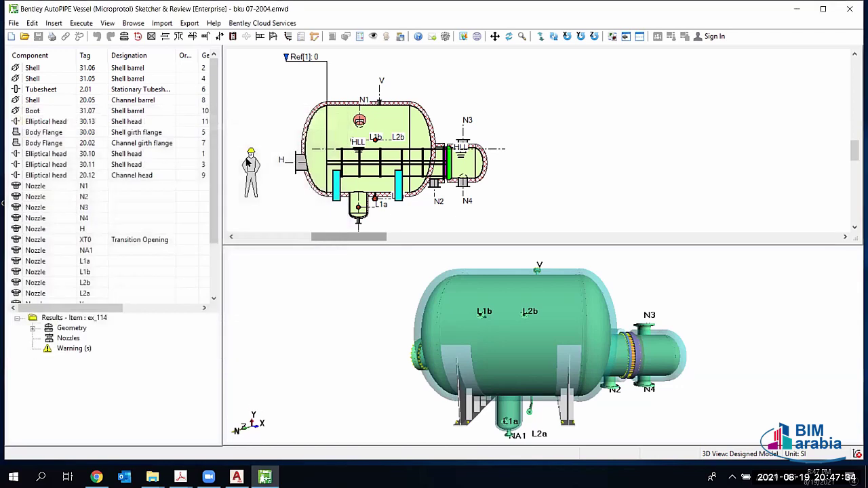
left_click(80, 23)
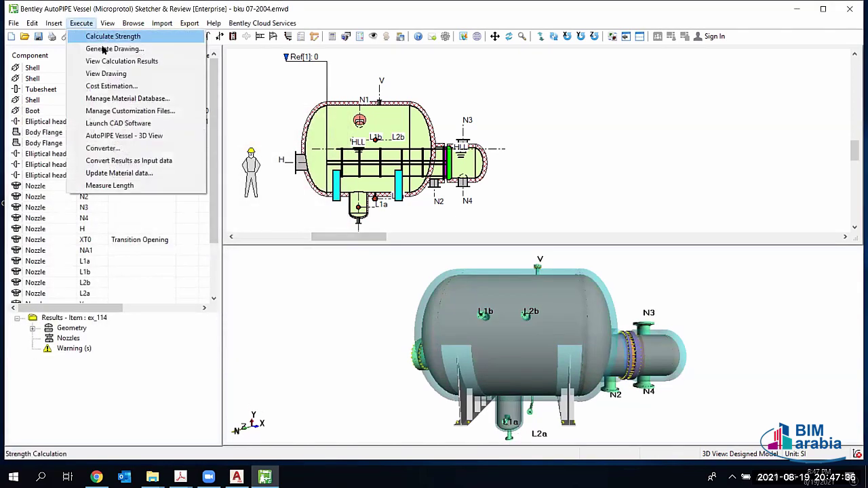
left_click(122, 61)
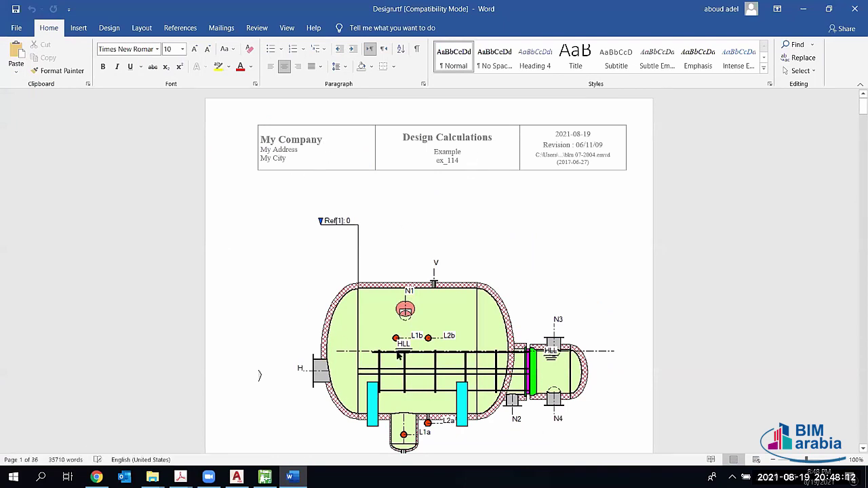
Step: Read through the Design.rtf report's saddle and nozzle pages, then close Word
scroll(444, 306, "down", 1)
scroll(444, 307, "down", 10)
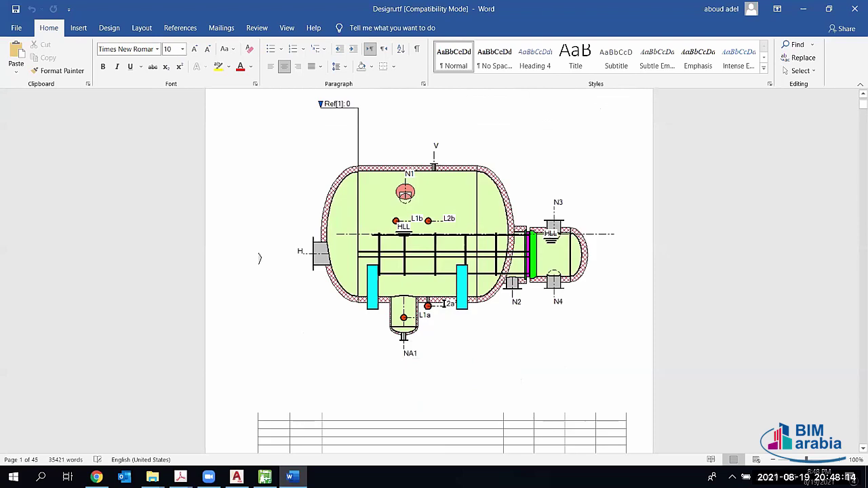
scroll(444, 308, "down", 5)
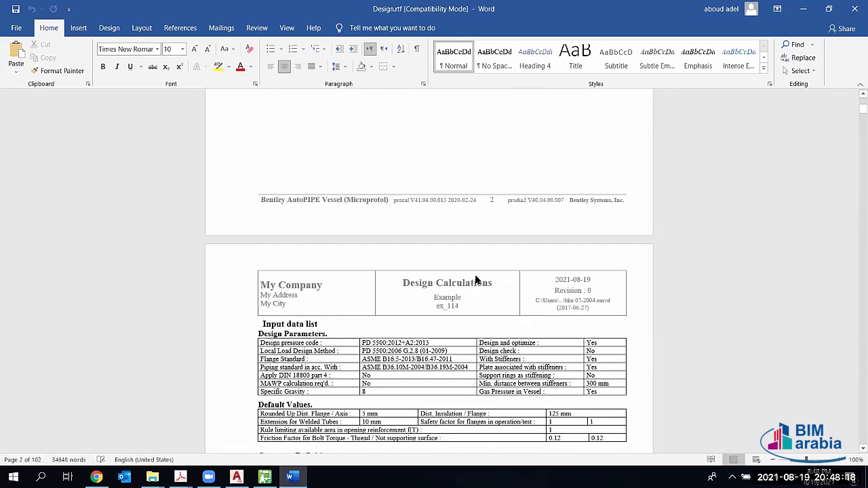
scroll(475, 278, "down", 3)
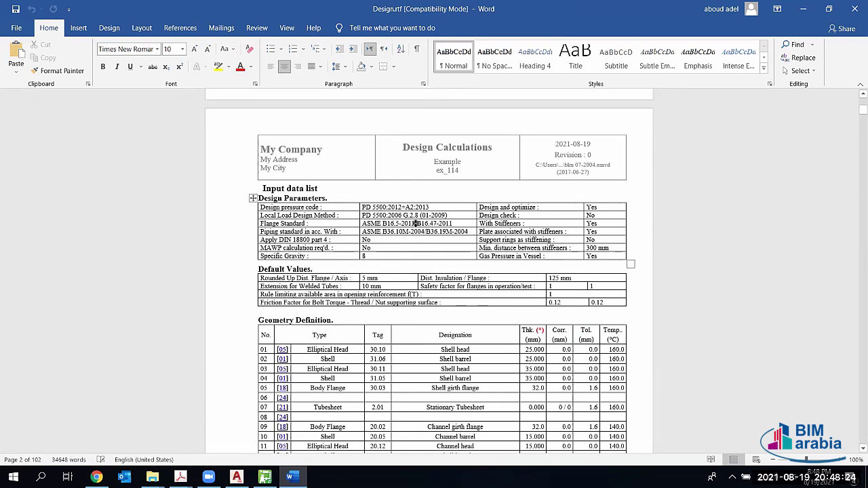
scroll(425, 271, "down", 2)
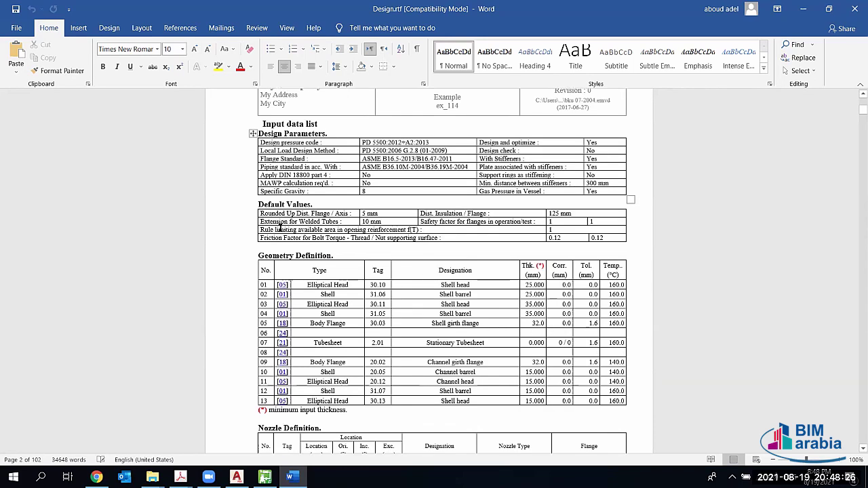
scroll(337, 211, "down", 1)
scroll(353, 239, "down", 1)
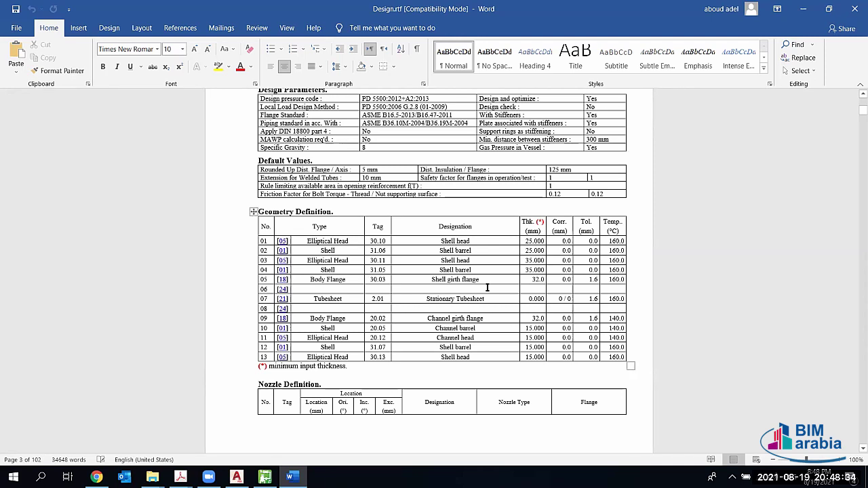
scroll(459, 280, "down", 5)
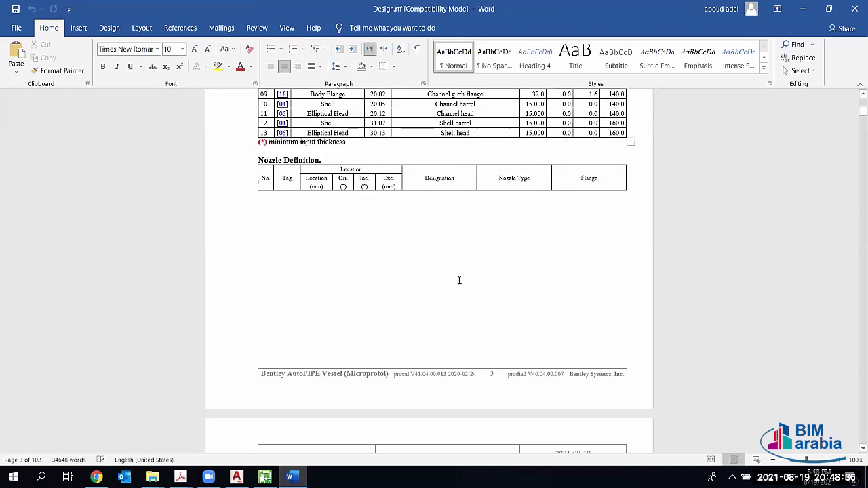
scroll(459, 280, "down", 3)
scroll(465, 285, "down", 7)
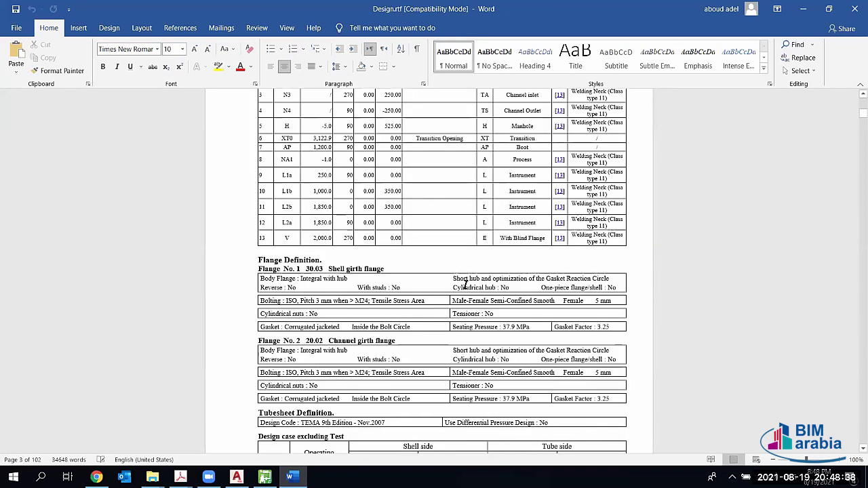
scroll(465, 284, "down", 15)
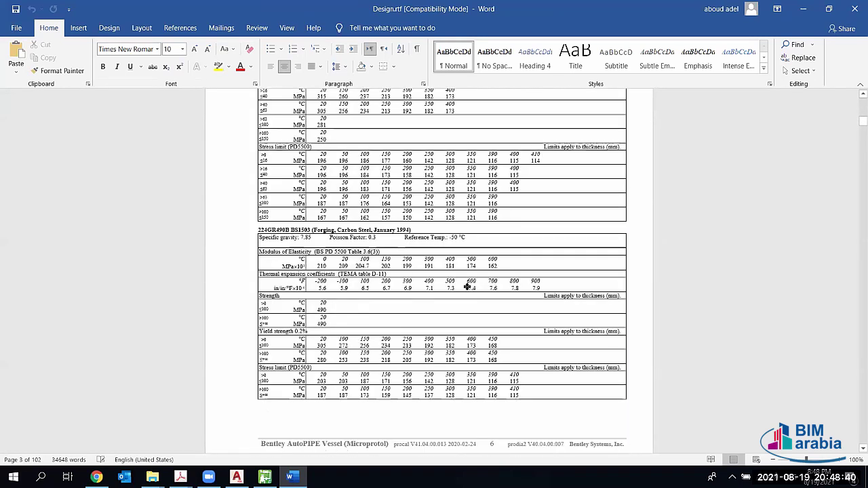
scroll(468, 299, "down", 15)
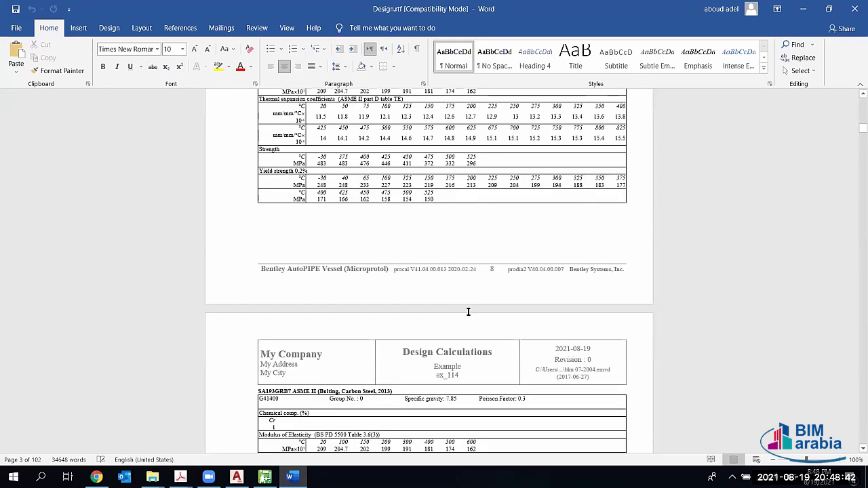
scroll(468, 311, "down", 10)
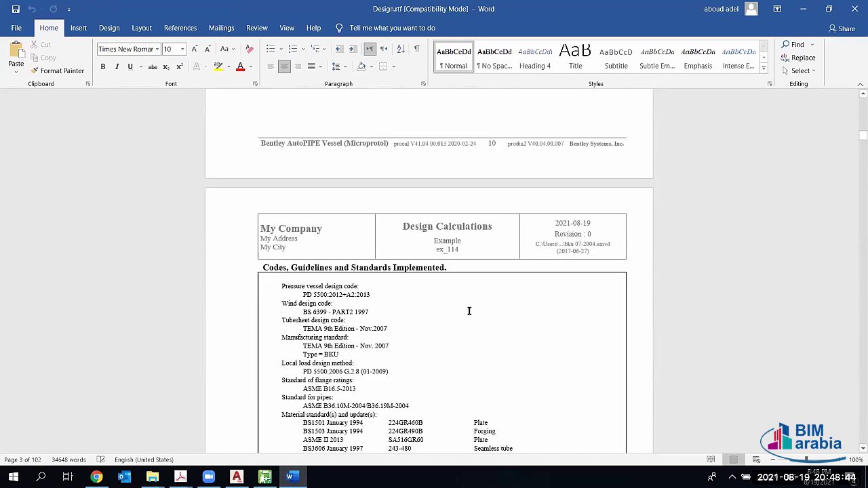
scroll(471, 314, "down", 15)
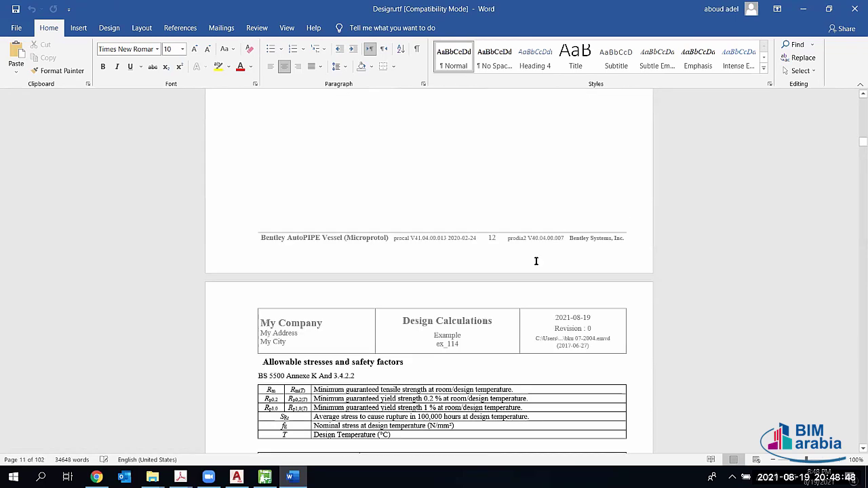
scroll(540, 270, "down", 10)
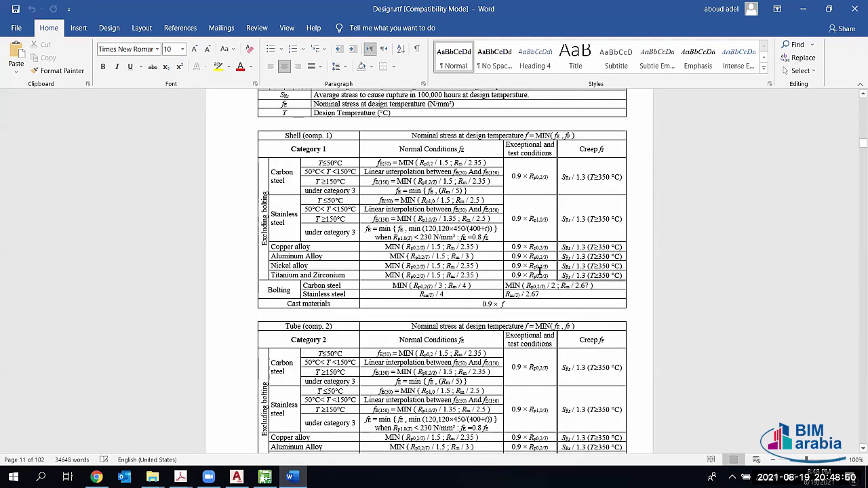
scroll(566, 273, "down", 13)
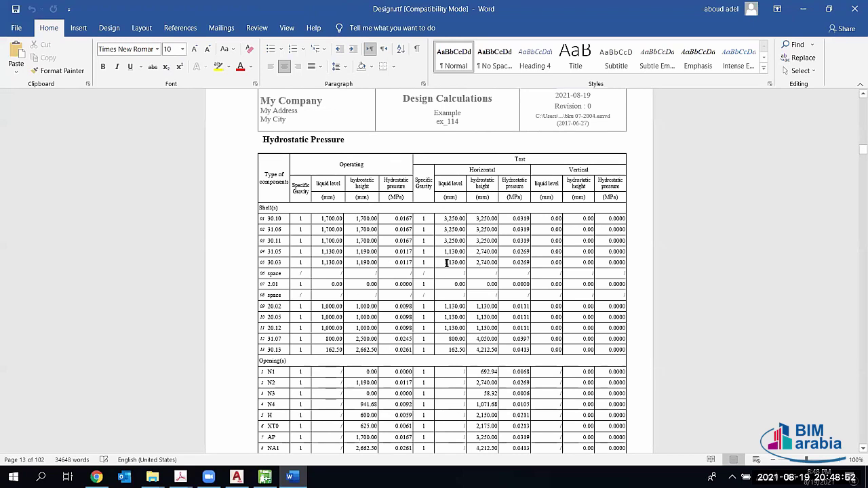
scroll(452, 268, "down", 8)
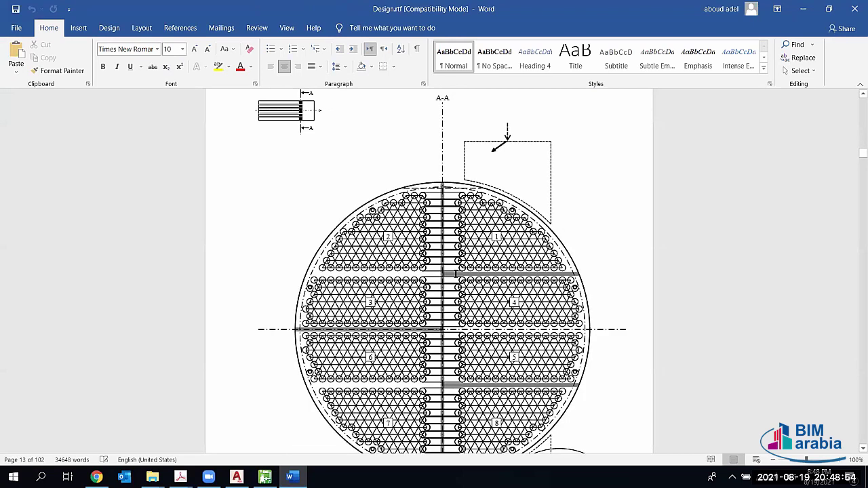
scroll(457, 279, "down", 15)
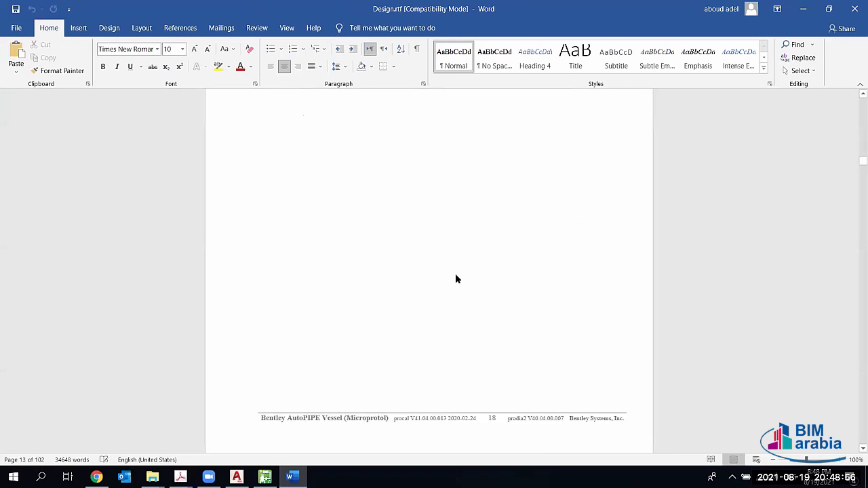
scroll(455, 278, "down", 10)
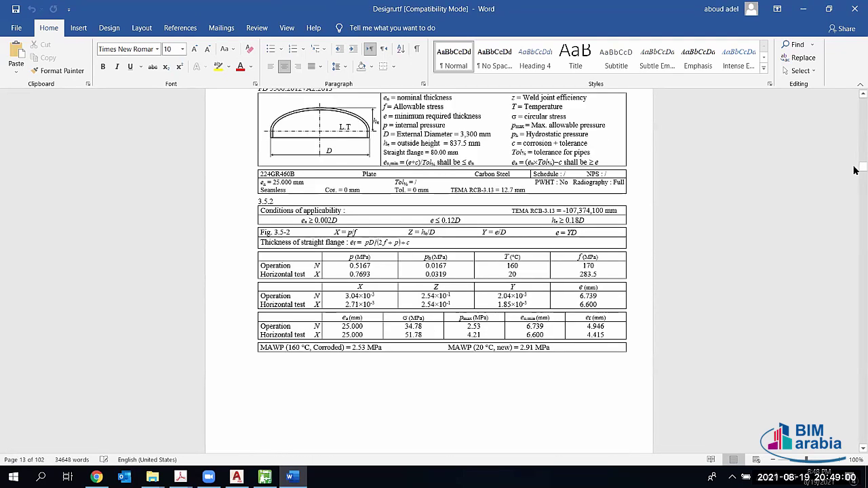
left_click_drag(855, 170, 847, 257)
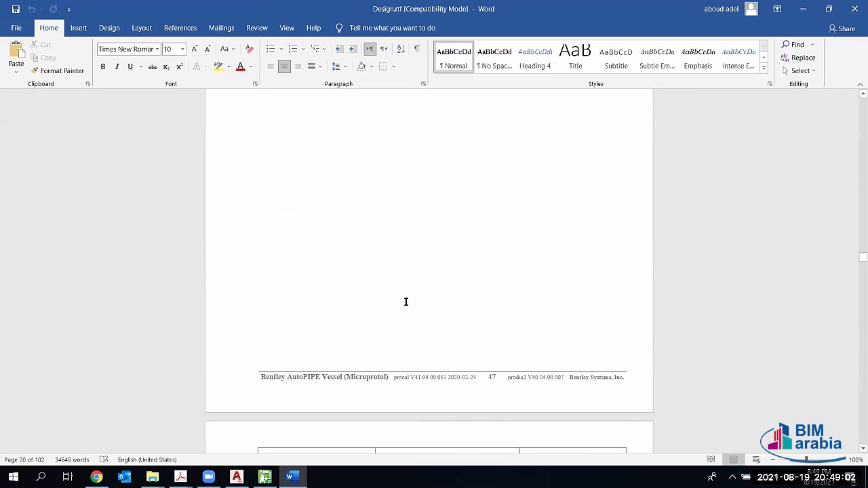
scroll(466, 177, "down", 3)
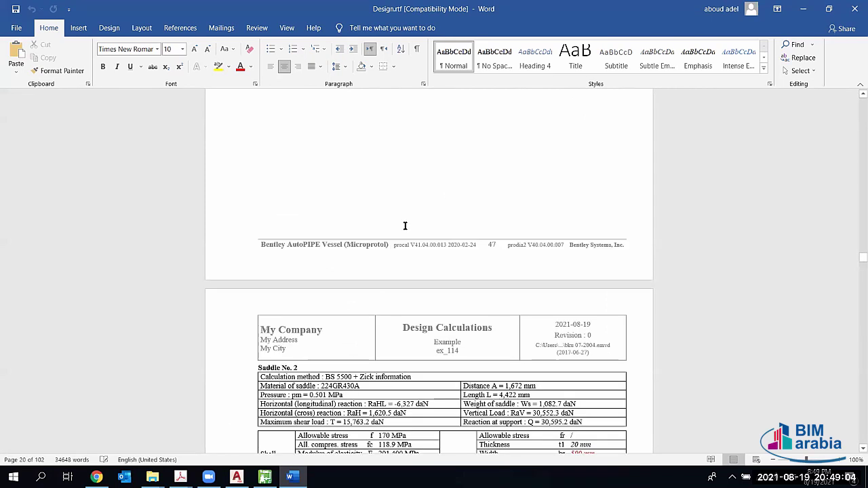
scroll(404, 225, "down", 4)
scroll(474, 207, "down", 8)
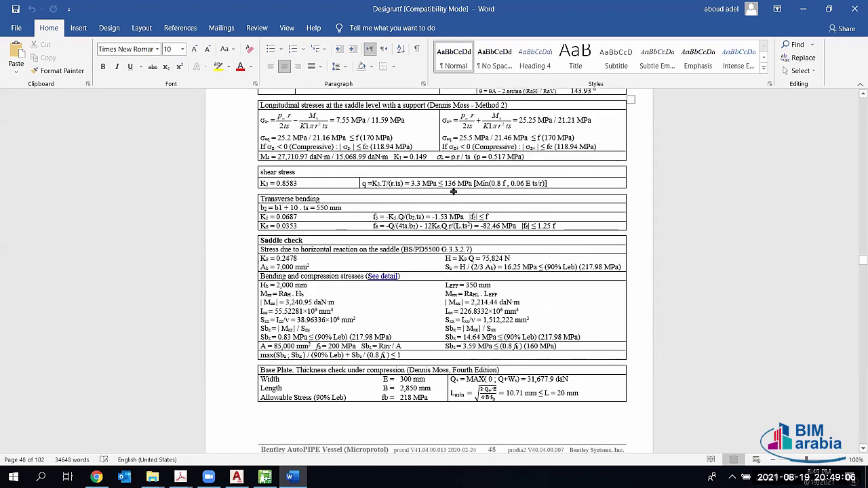
scroll(380, 234, "down", 4)
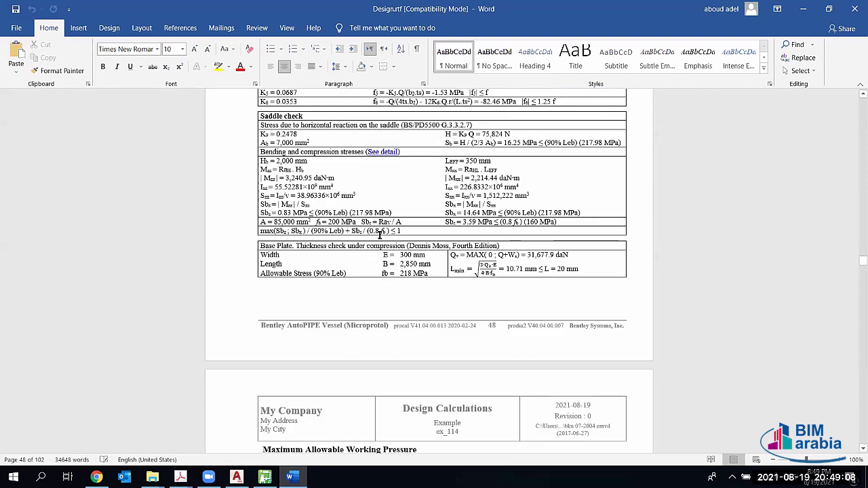
scroll(381, 237, "down", 15)
scroll(381, 241, "down", 18)
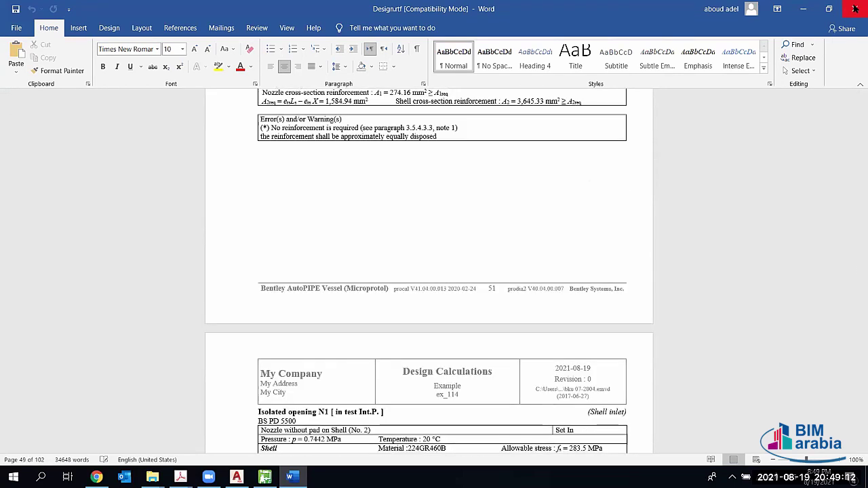
left_click(855, 9)
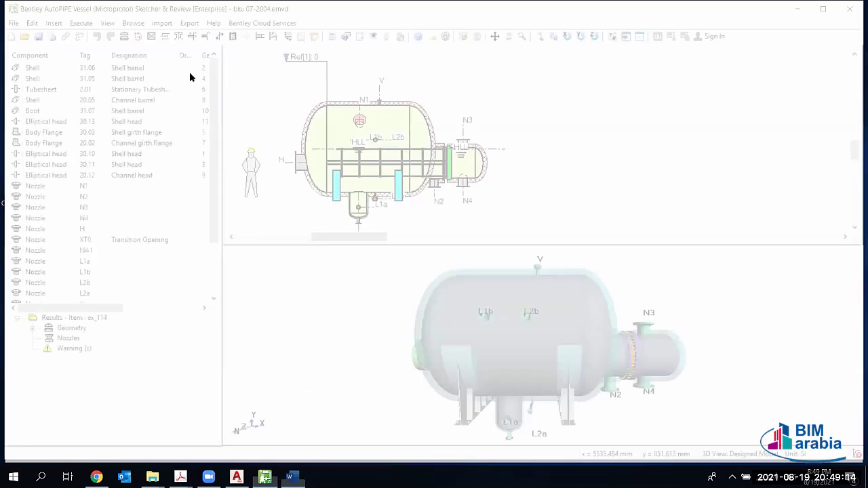
Step: Generate the exchanger drawing, replacing the existing file, producing the bku 07-2004.xls nomenclature
left_click(83, 23)
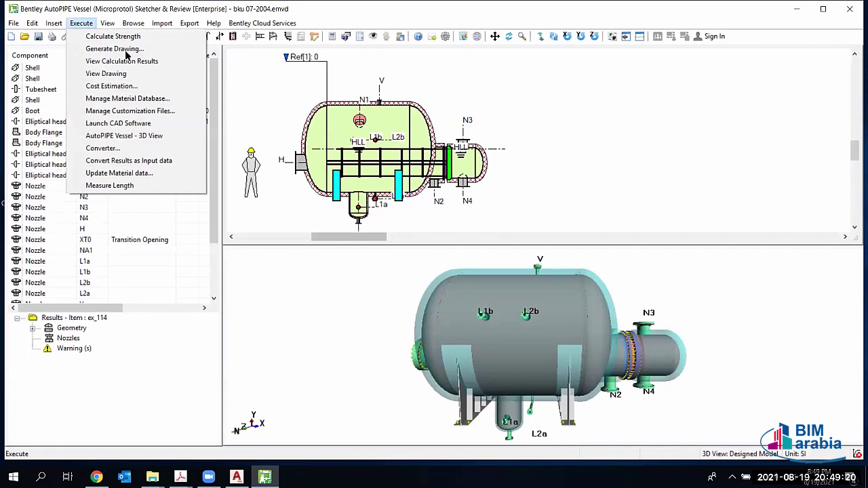
left_click(125, 51)
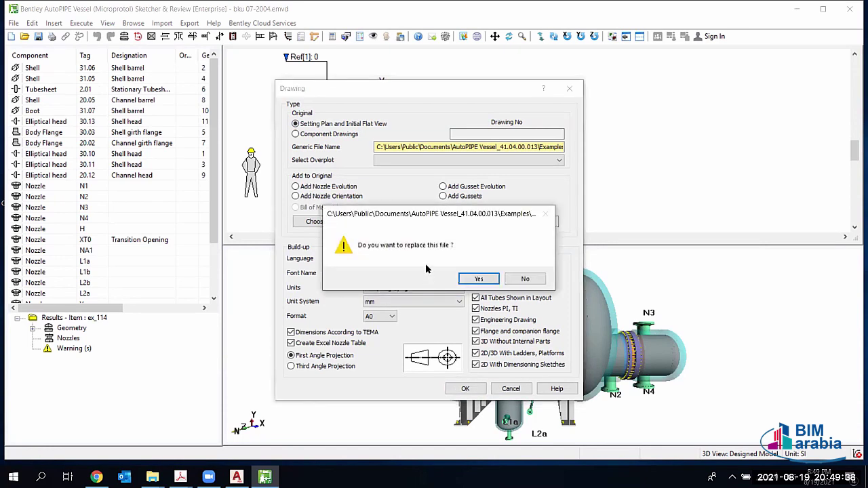
left_click(477, 279)
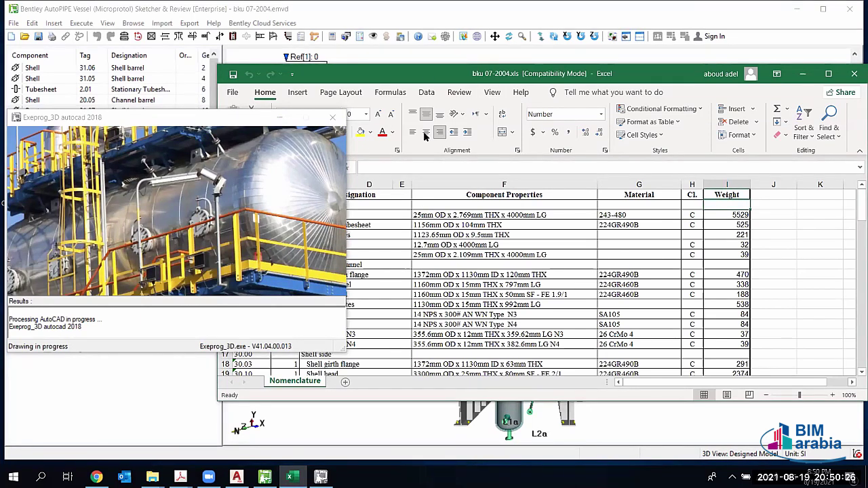
Step: Inspect the Nomenclature's 525 weight and 224GR460B material entries, then reposition the Excel window
left_click(723, 224)
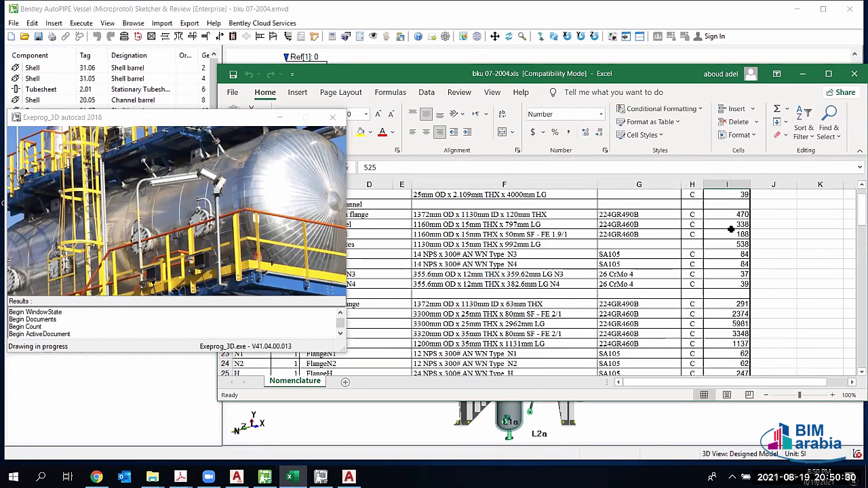
scroll(731, 228, "down", 2)
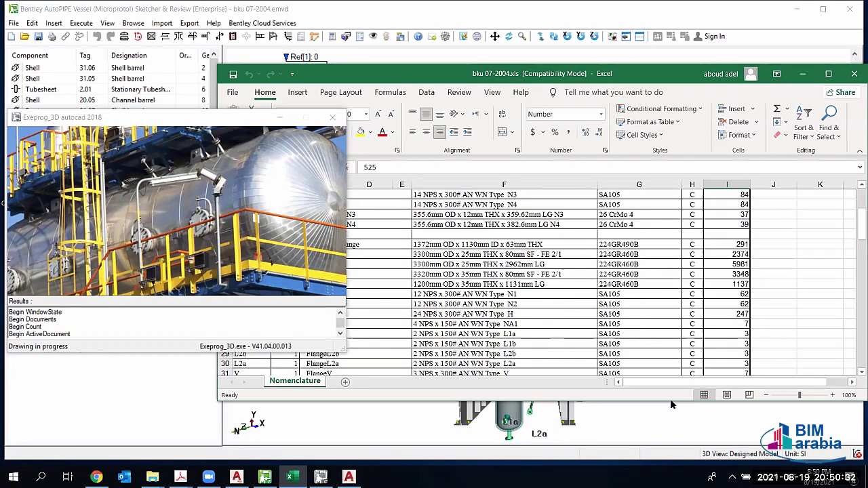
scroll(683, 379, "down", 6)
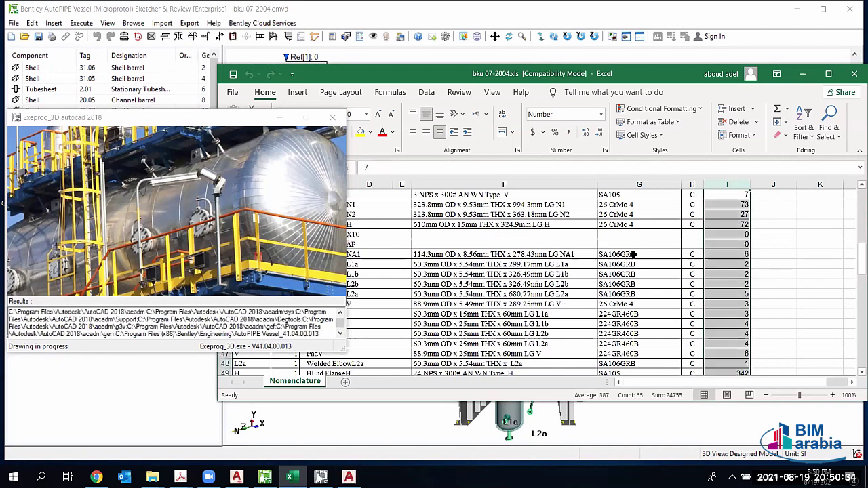
scroll(627, 260, "down", 4)
left_click(628, 224)
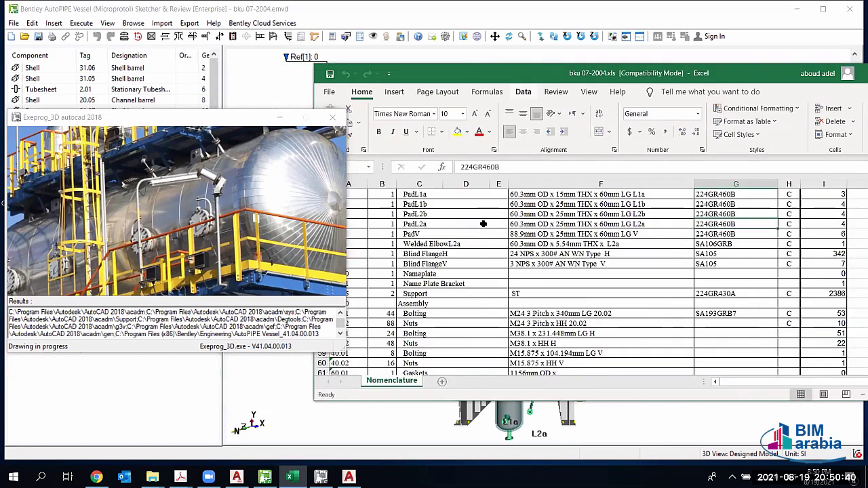
scroll(525, 219, "up", 15)
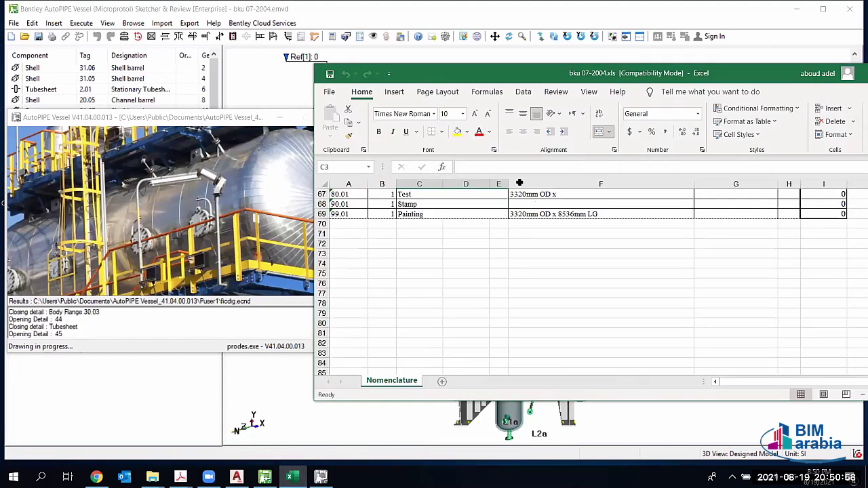
left_click_drag(474, 74, 273, 53)
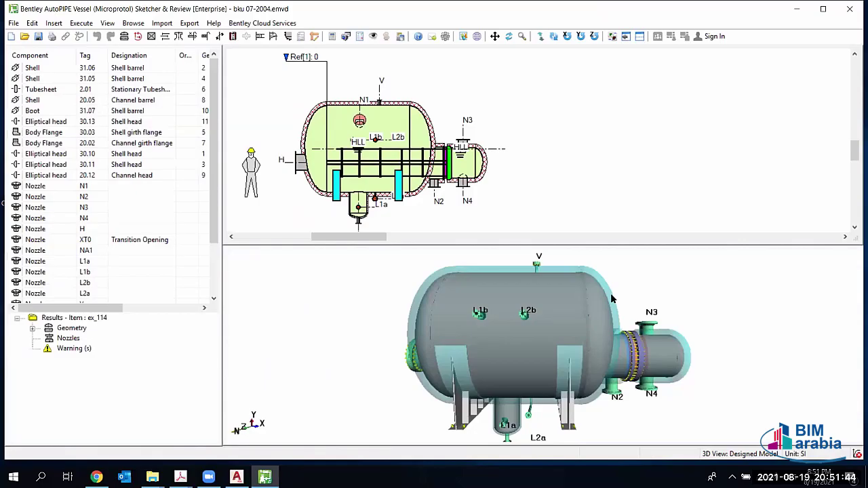
Step: Open the generated bku 07-2004_remont.dwg drawing in AutoCAD Mechanical 2018
left_click(81, 23)
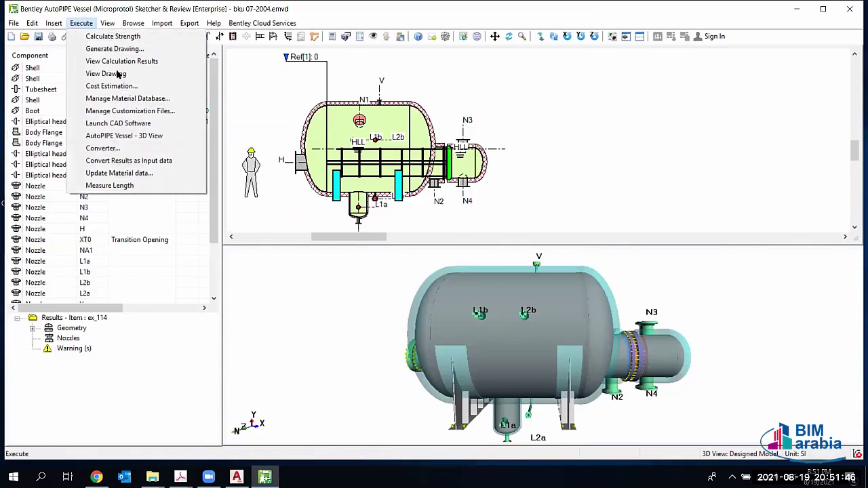
left_click(544, 193)
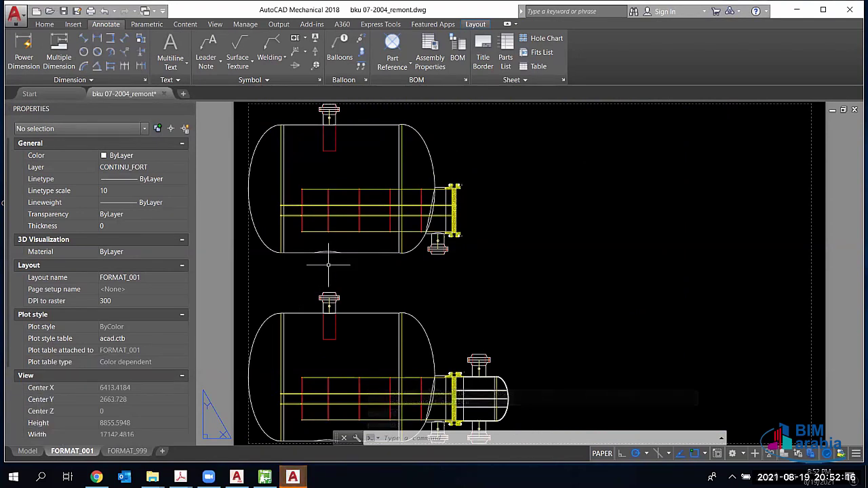
Step: Check model space, pan the FORMAT_001 exchanger sheet, then switch to the FORMAT_999 layout
scroll(328, 264, "down", 2)
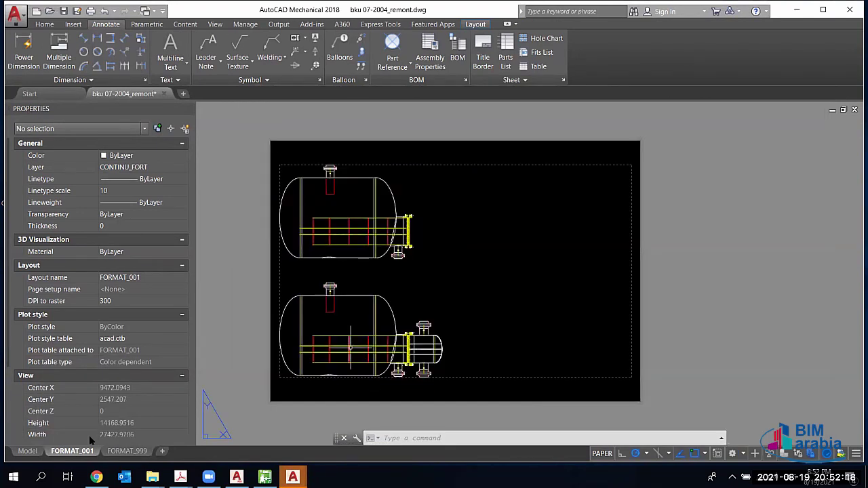
left_click(27, 450)
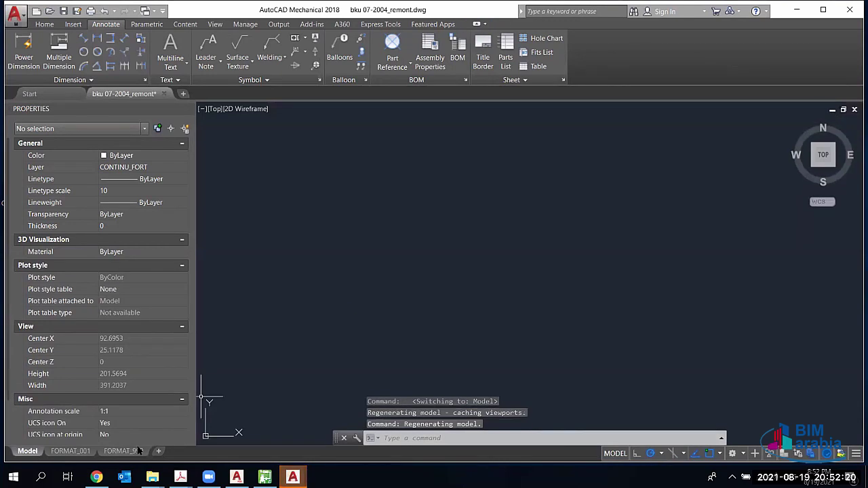
left_click(70, 451)
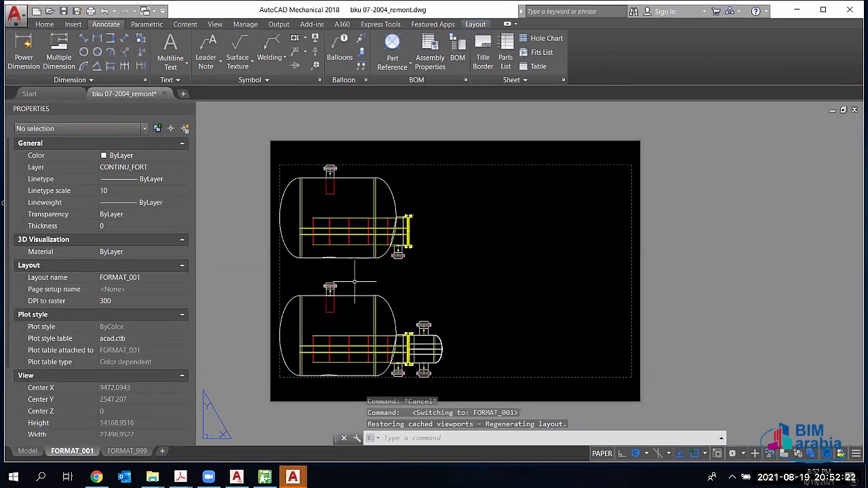
scroll(366, 210, "up", 3)
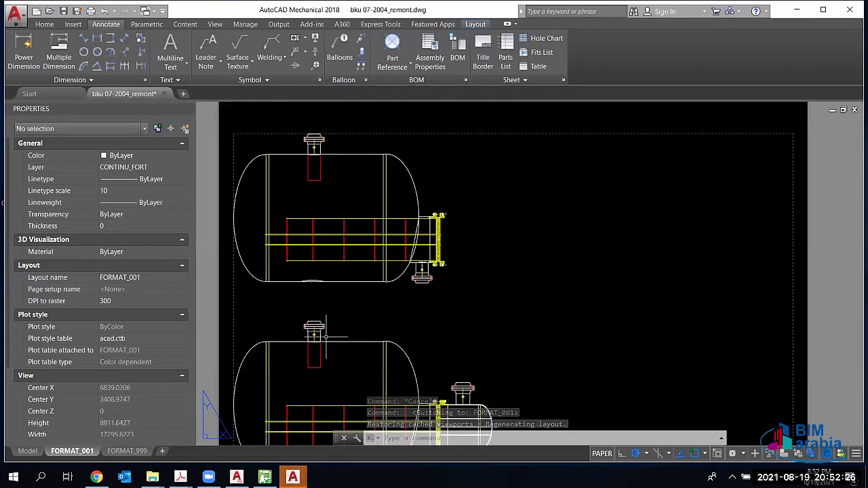
middle_click_drag(350, 353, 460, 321)
key("ctrl+Page_Down")
scroll(381, 322, "up", 2)
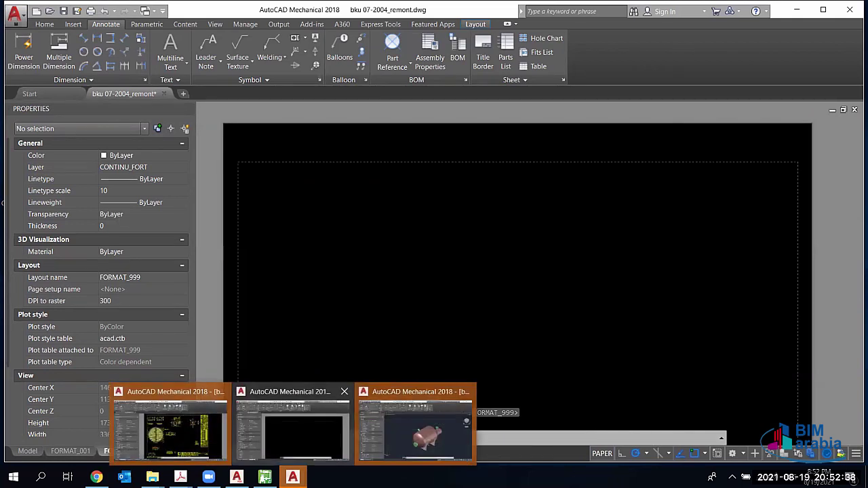
mouse_move(292, 477)
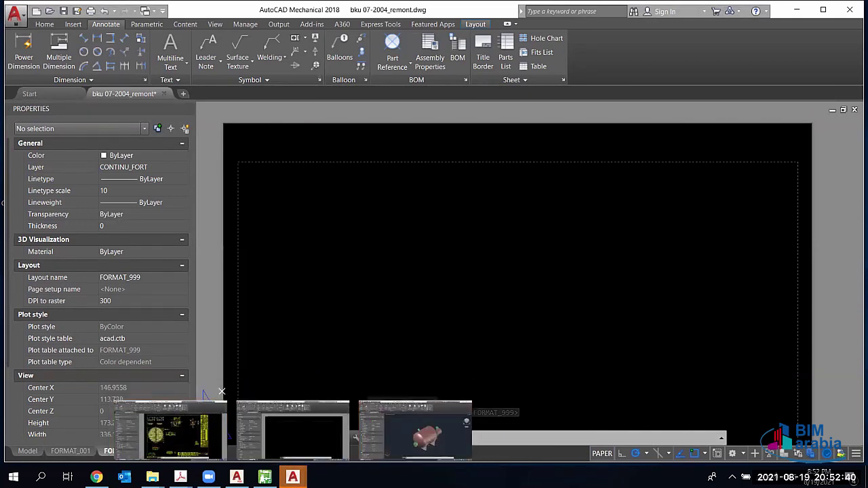
left_click(169, 431)
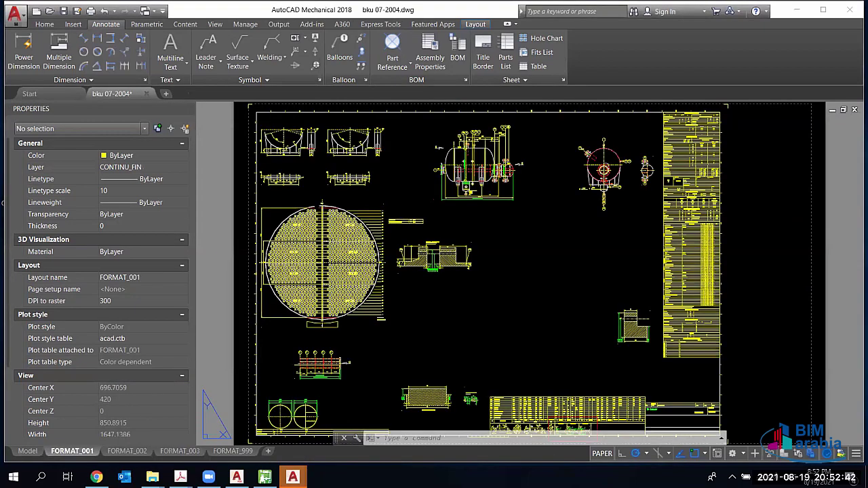
scroll(473, 332, "down", 1)
scroll(473, 332, "up", 8)
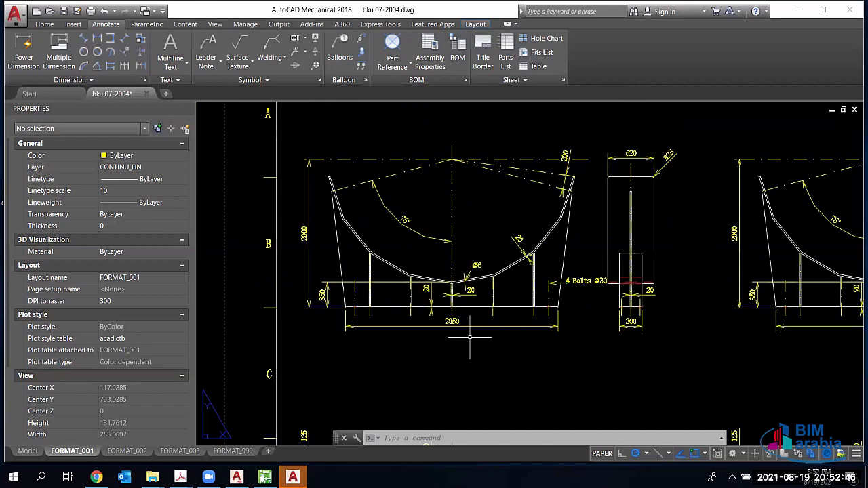
scroll(469, 337, "up", 4)
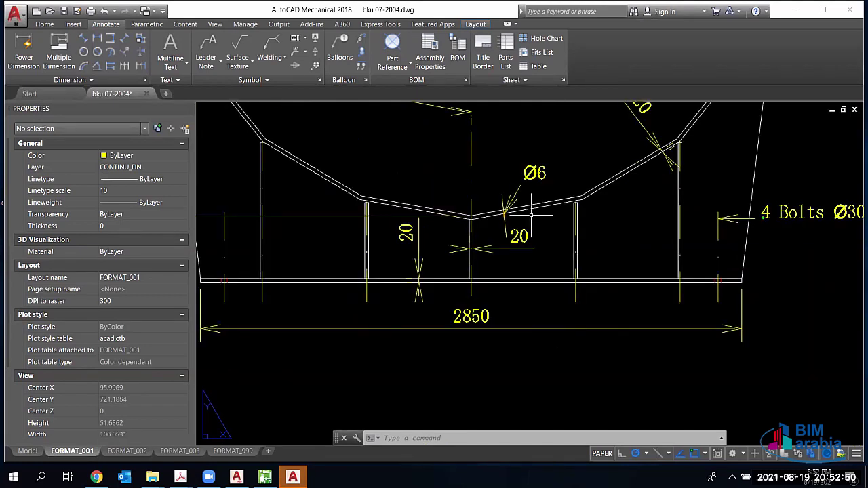
scroll(505, 196, "up", 3)
scroll(505, 193, "down", 3)
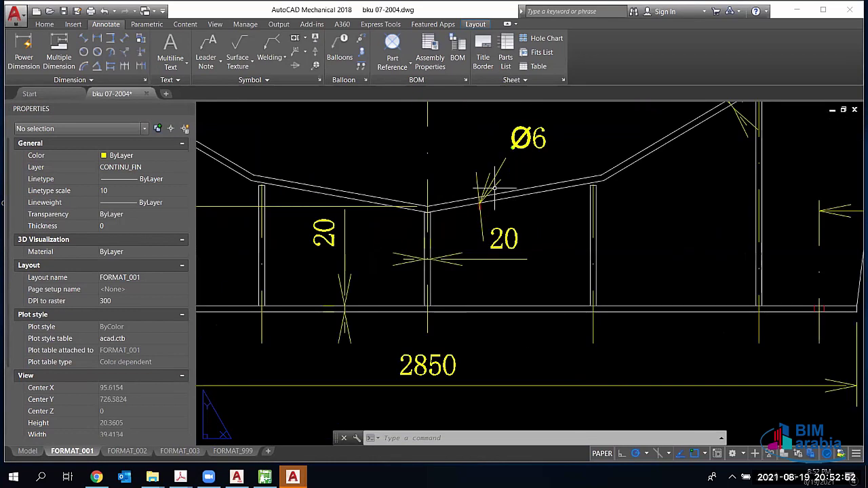
scroll(522, 162, "down", 2)
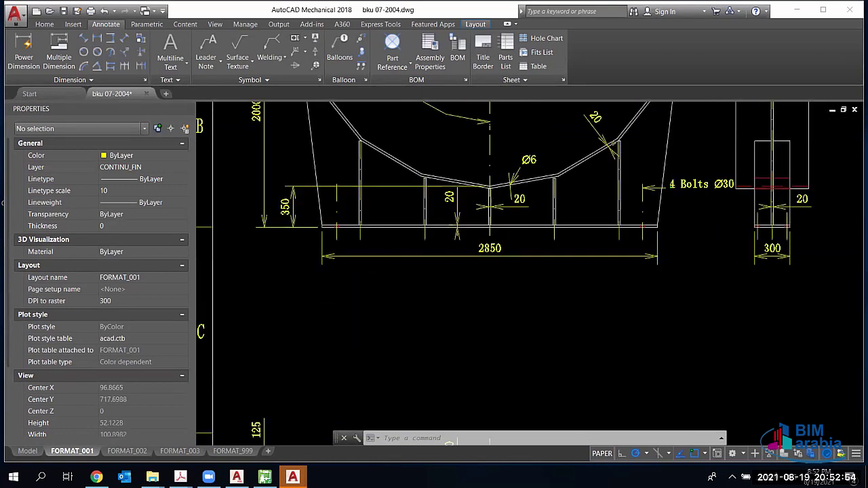
scroll(444, 231, "down", 10)
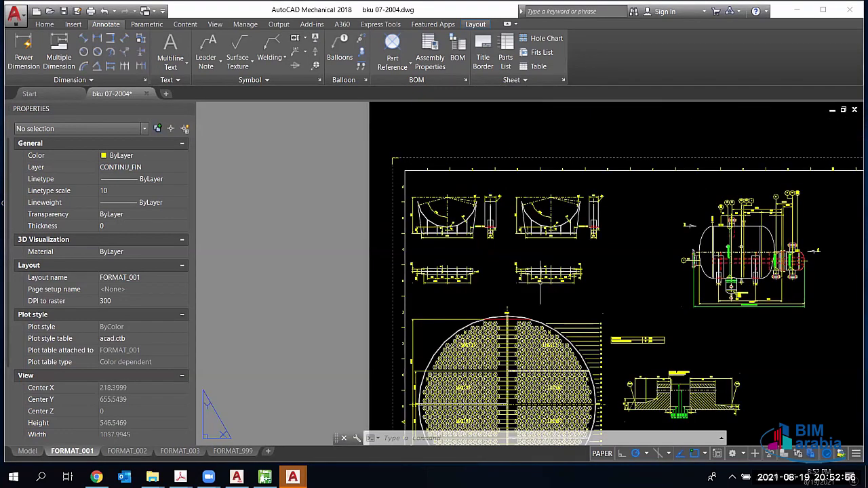
scroll(485, 217, "up", 4)
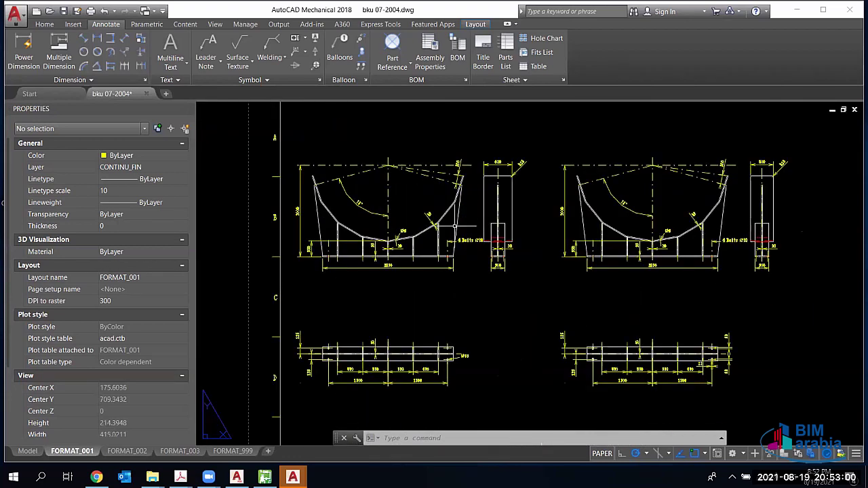
scroll(454, 226, "down", 6)
middle_click_drag(596, 294, 534, 232)
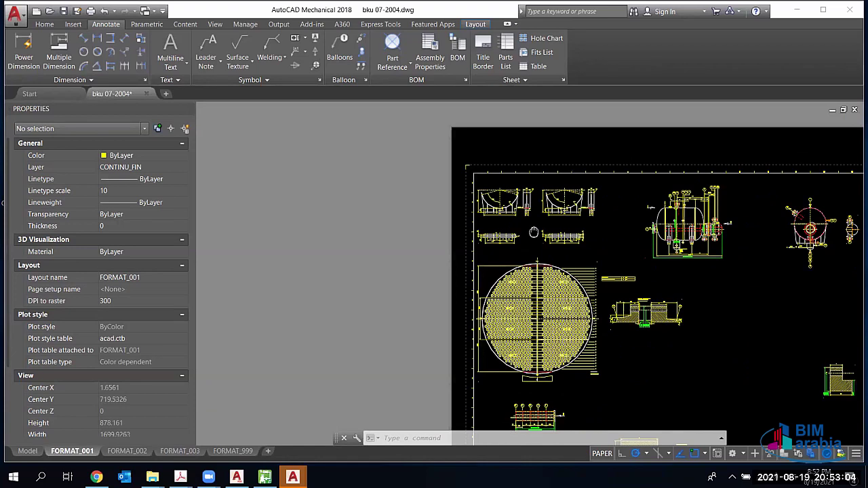
scroll(539, 313, "up", 6)
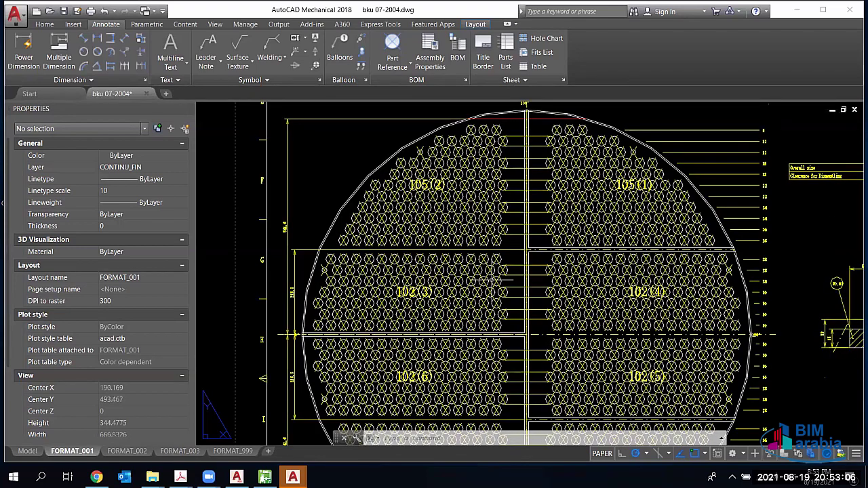
scroll(492, 279, "up", 2)
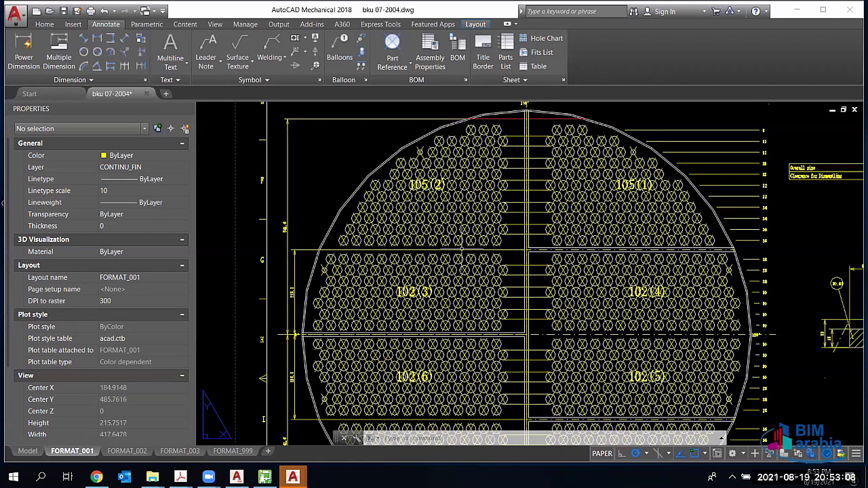
scroll(339, 376, "down", 4)
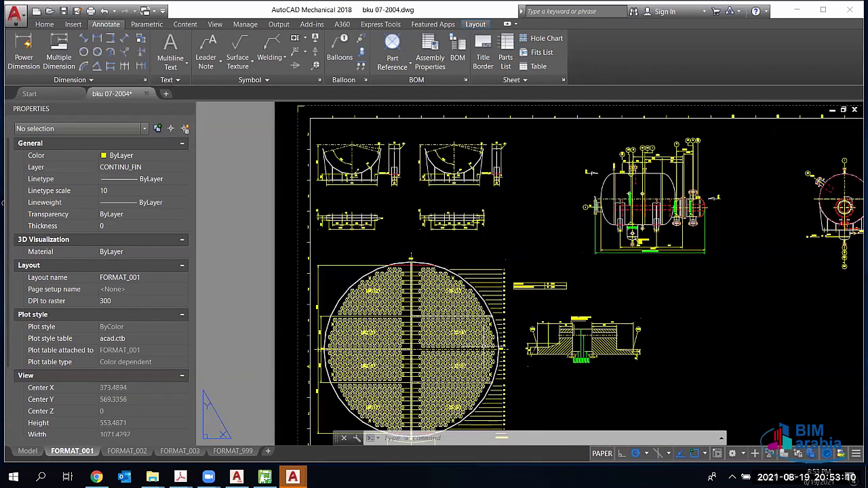
scroll(498, 316, "up", 8)
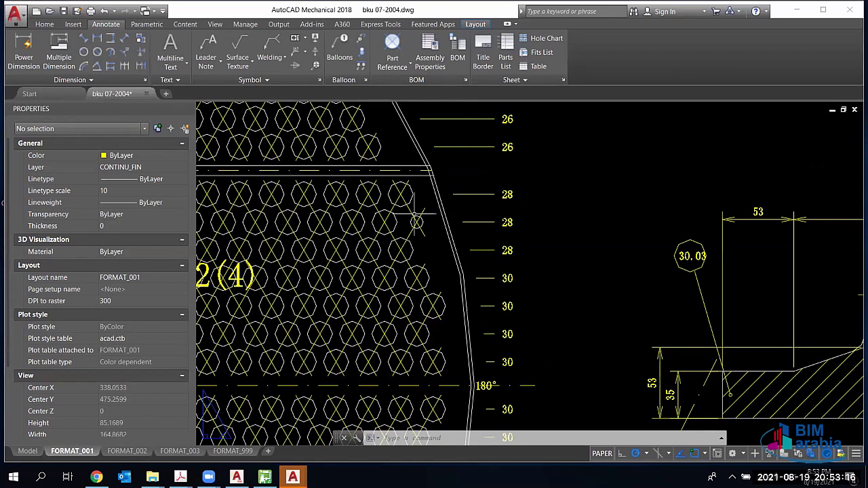
scroll(416, 221, "down", 2)
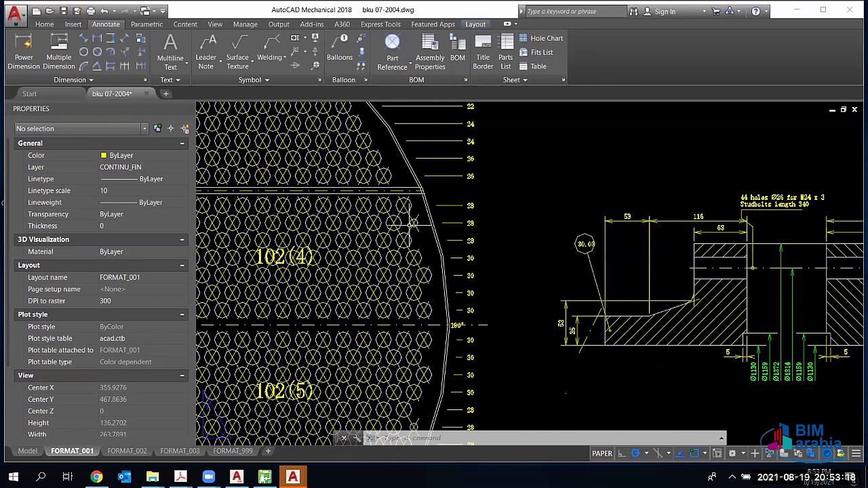
scroll(412, 222, "down", 6)
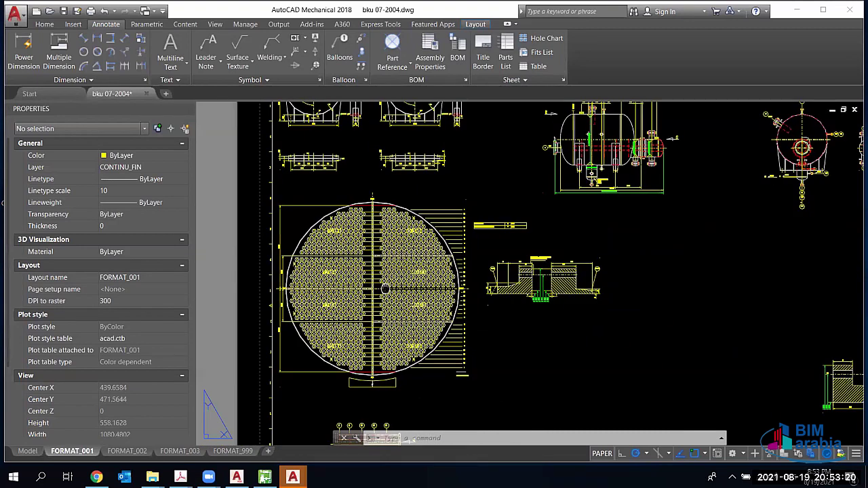
middle_click_drag(383, 288, 388, 288)
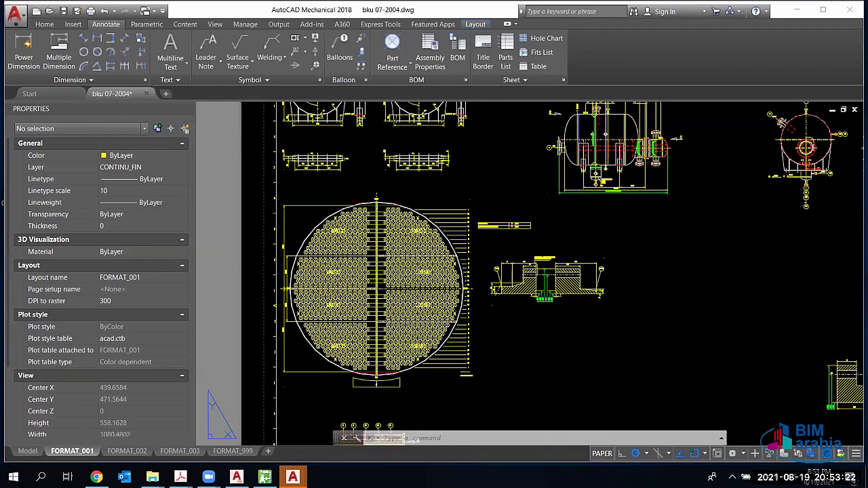
scroll(502, 224, "up", 10)
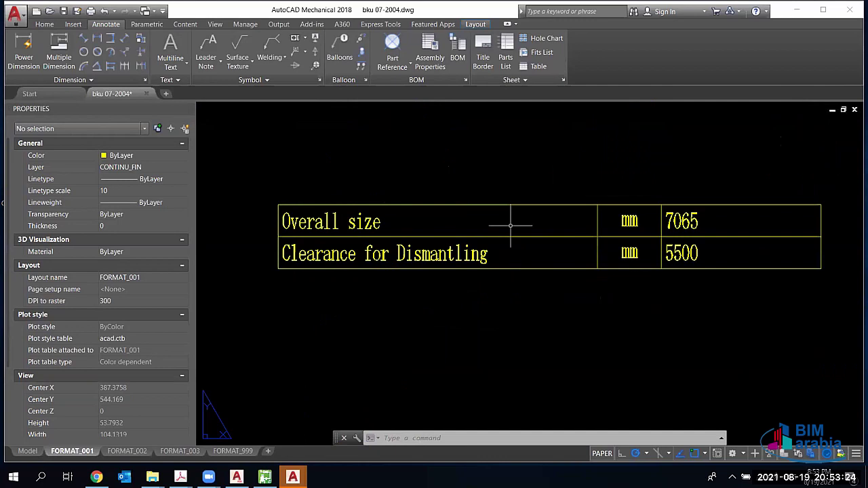
scroll(613, 246, "down", 6)
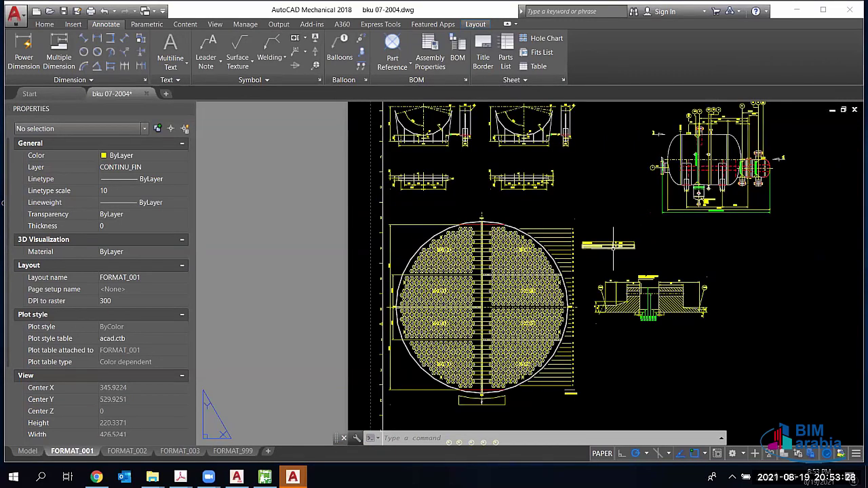
middle_click_drag(613, 245, 562, 271)
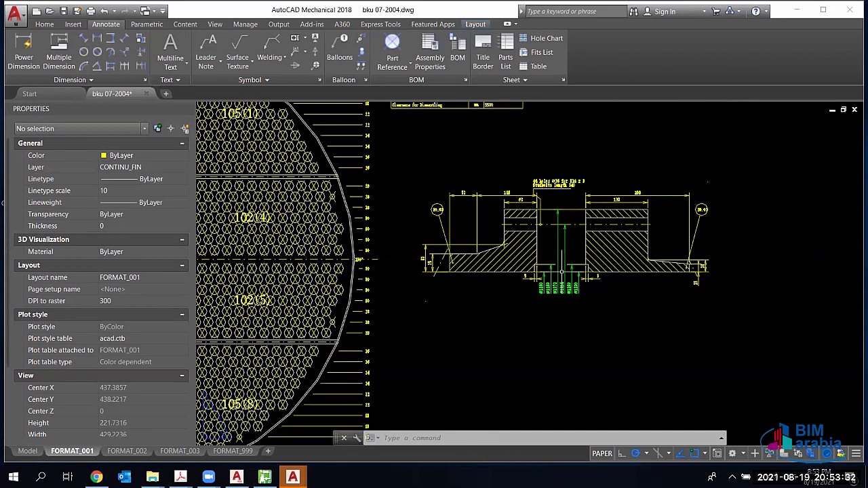
scroll(561, 271, "down", 4)
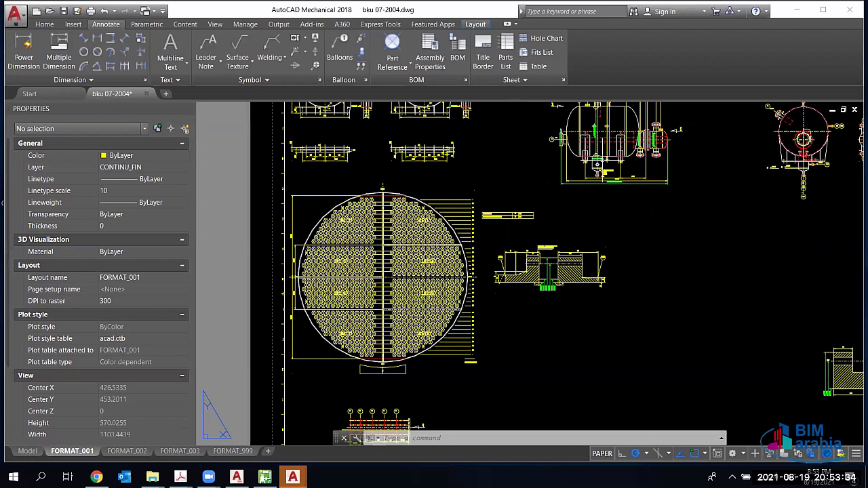
scroll(614, 146, "up", 6)
scroll(556, 420, "up", 2)
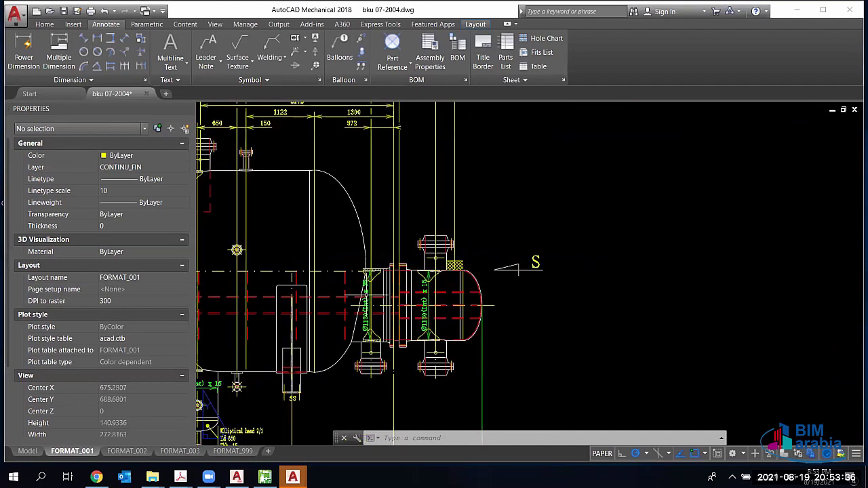
scroll(367, 296, "down", 6)
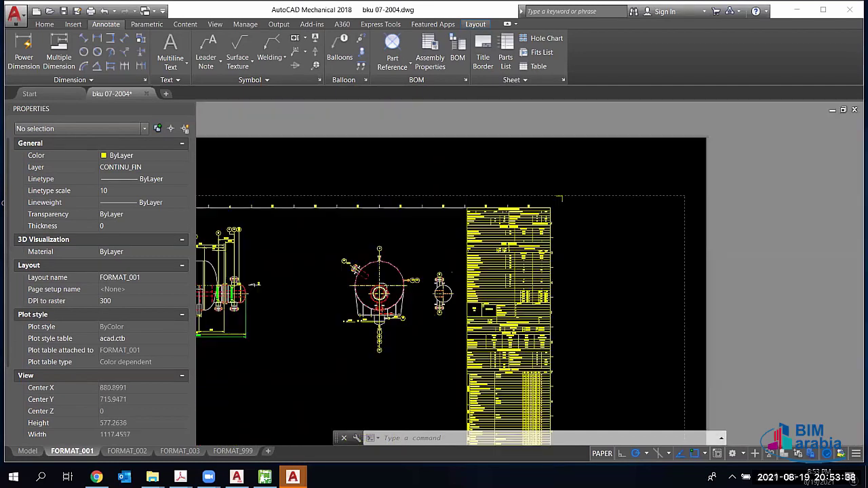
Step: Scan the nozzle sheet from the Exchanger Specification table down to the estimated weights and construction material tables
scroll(465, 265, "up", 6)
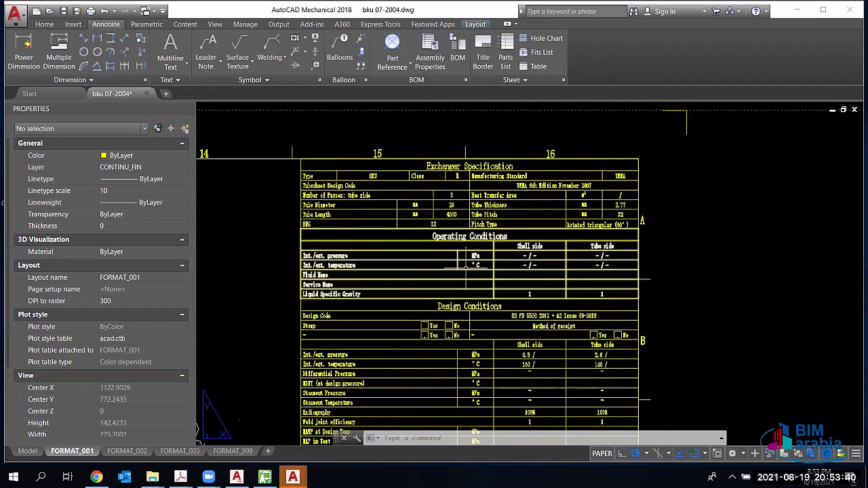
scroll(482, 218, "up", 3)
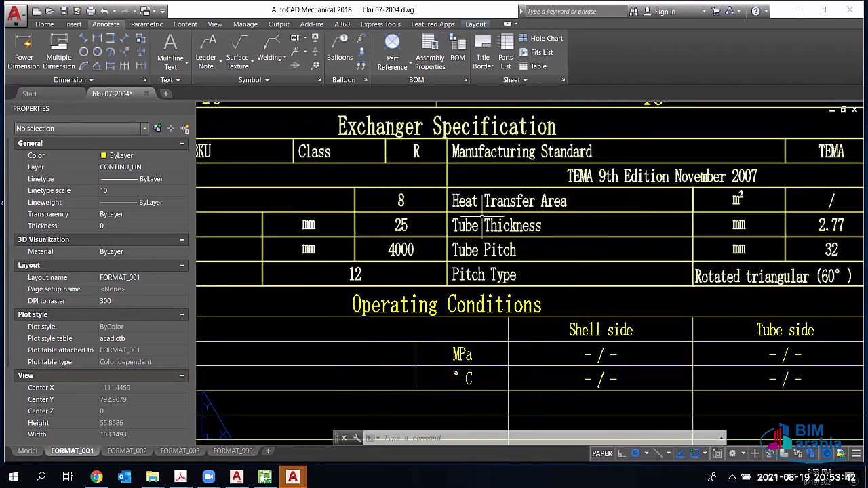
scroll(482, 218, "down", 2)
middle_click_drag(665, 210, 686, 109)
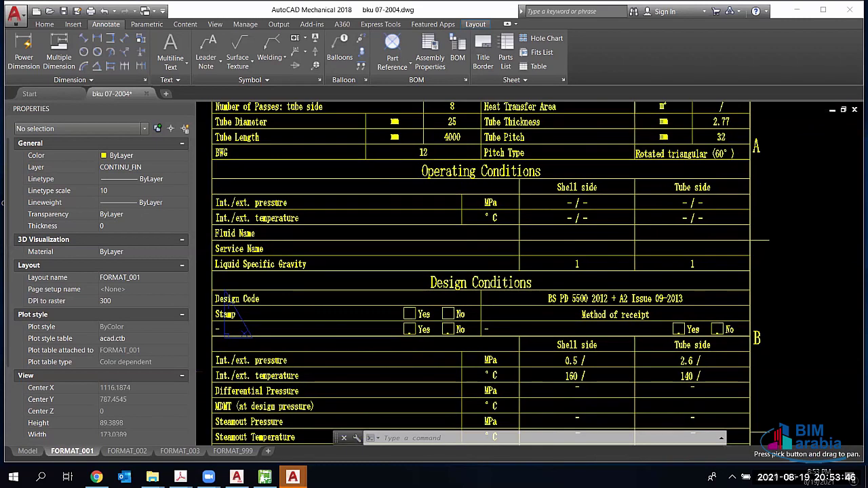
scroll(449, 326, "down", 2)
middle_click_drag(449, 326, 494, 214)
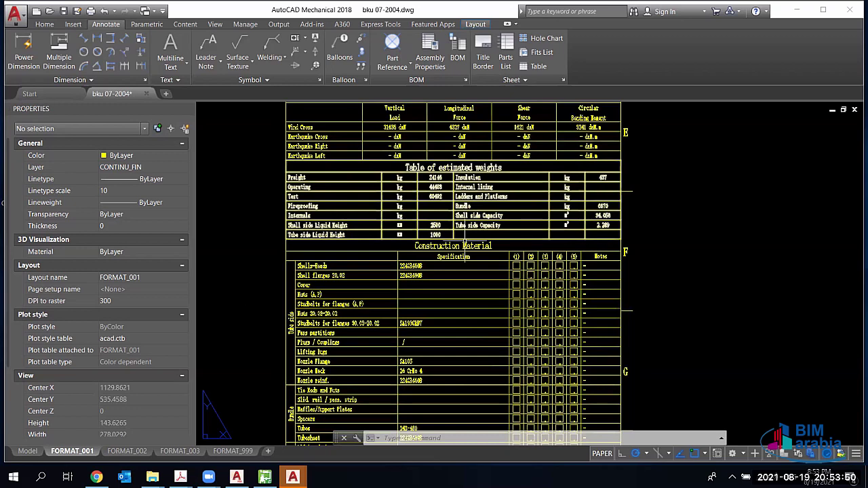
middle_click_drag(446, 332, 435, 194)
scroll(478, 119, "down", 4)
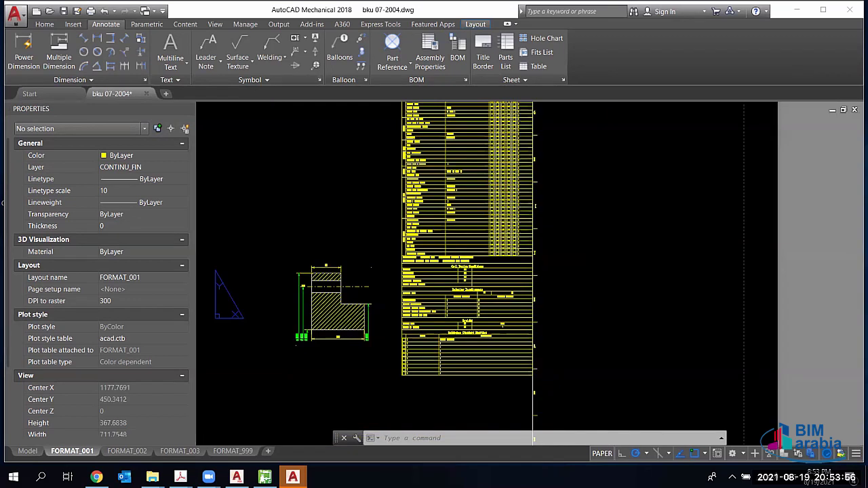
scroll(452, 273, "up", 5)
scroll(452, 272, "up", 1)
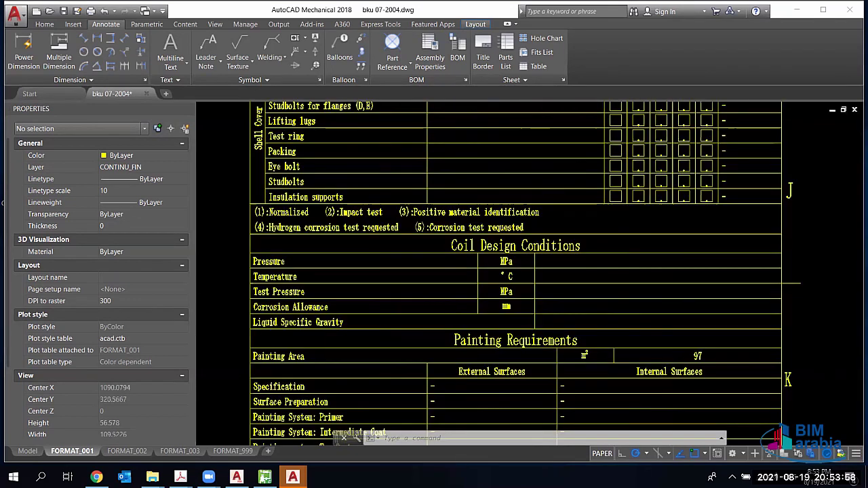
scroll(451, 272, "down", 2)
Step: Look over the Freight and Reference Standard Drawings rows, then switch to the FORMAT_002 sheet
middle_click_drag(451, 272, 457, 261)
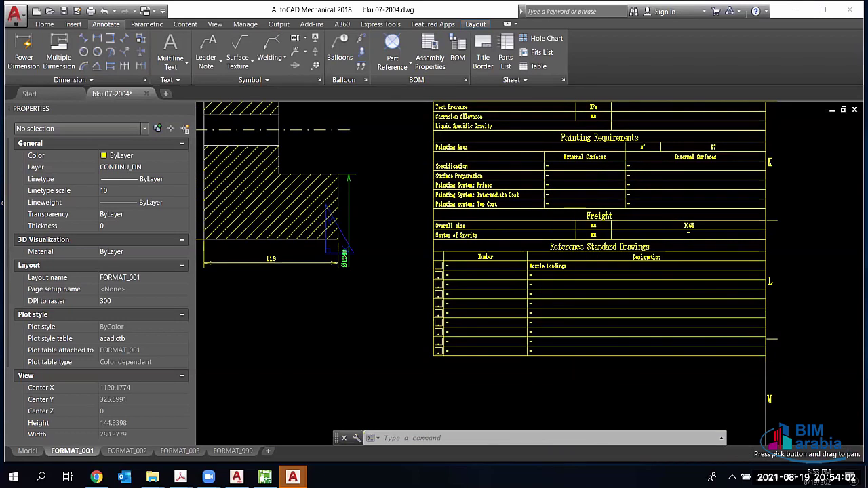
scroll(415, 349, "down", 3)
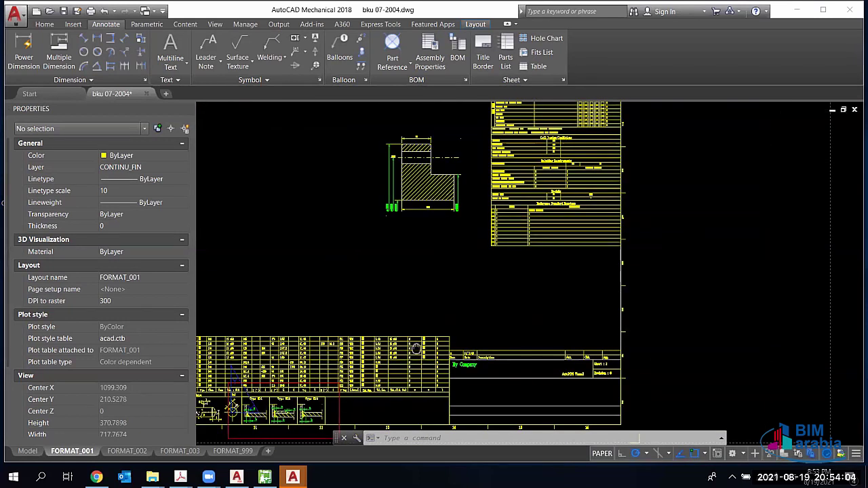
scroll(200, 219, "up", 3)
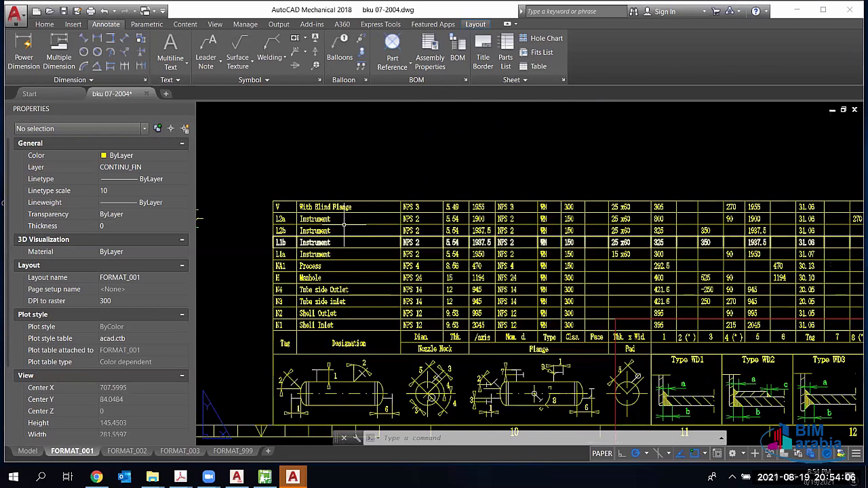
scroll(346, 225, "up", 2)
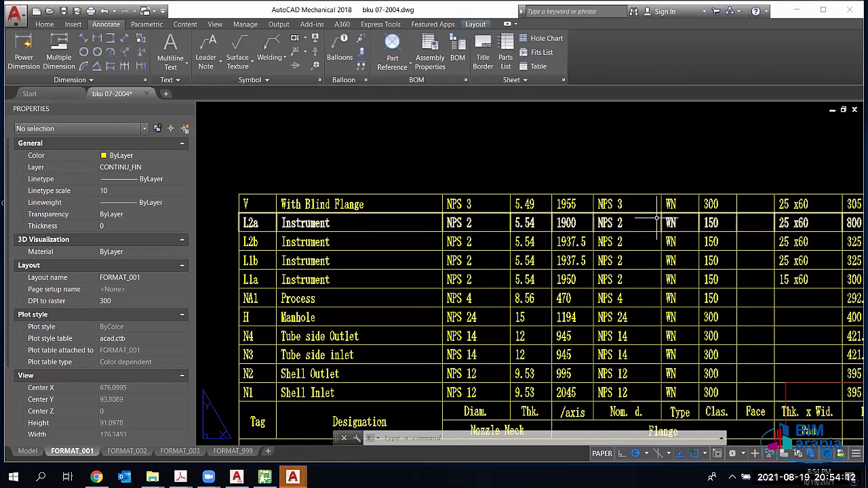
scroll(657, 218, "up", 2)
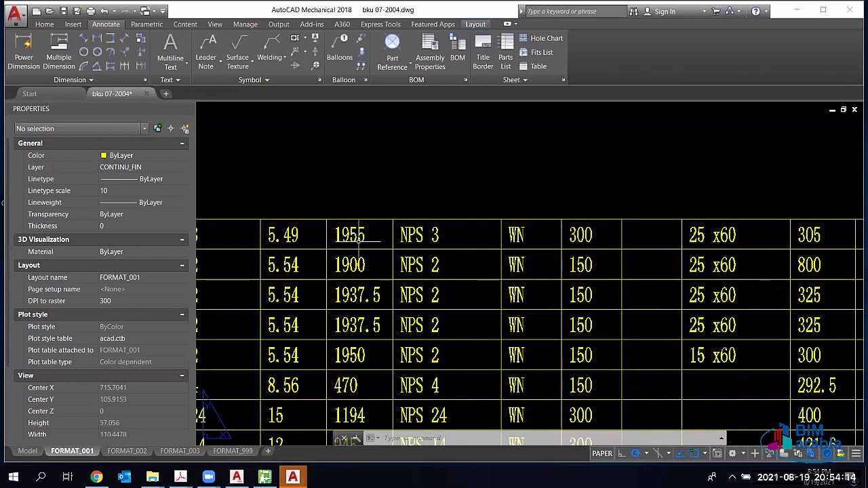
scroll(358, 238, "down", 4)
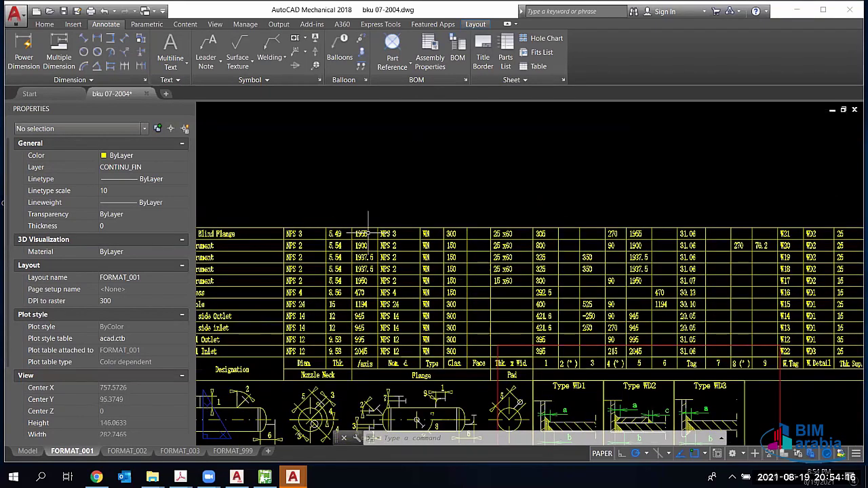
scroll(368, 230, "down", 4)
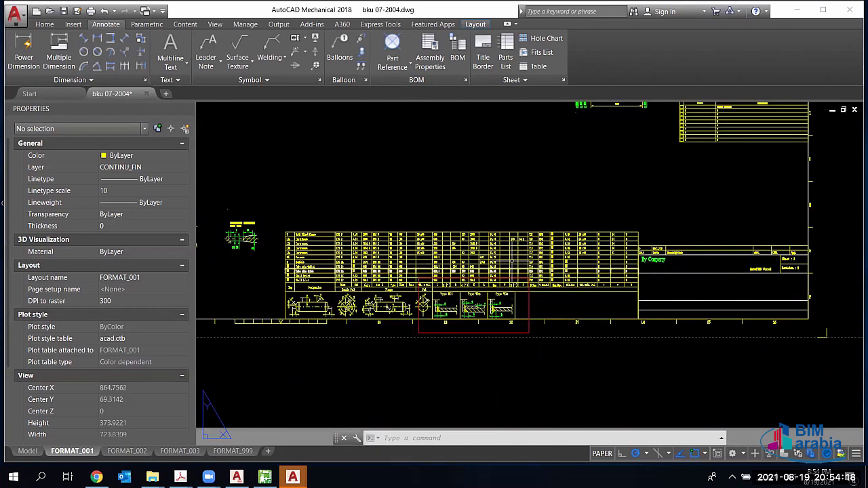
scroll(407, 337, "up", 4)
scroll(263, 250, "up", 6)
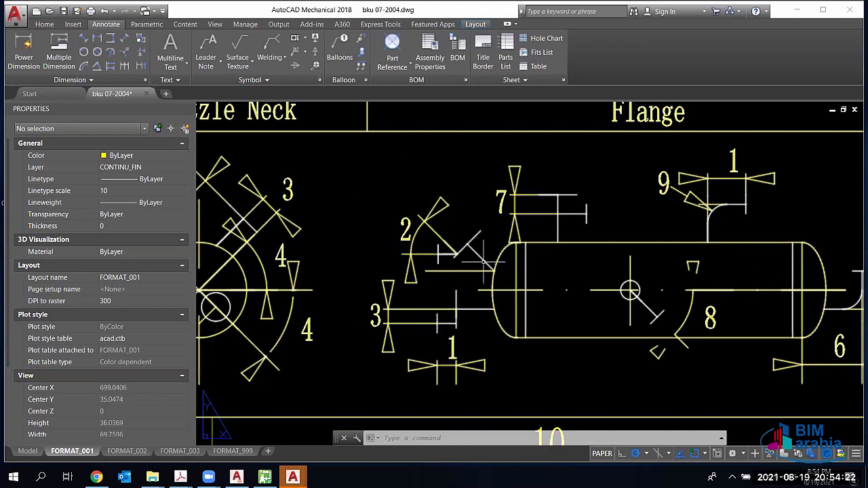
scroll(483, 264, "down", 10)
key("ctrl+Page_Down")
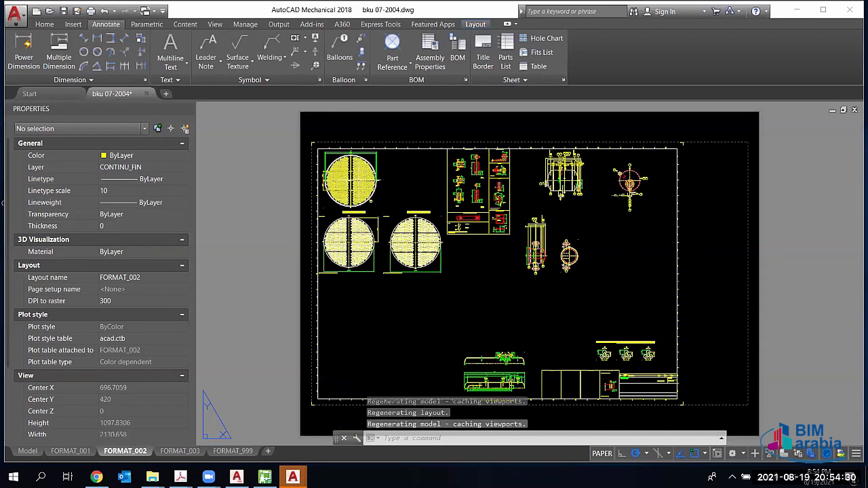
scroll(356, 180, "up", 4)
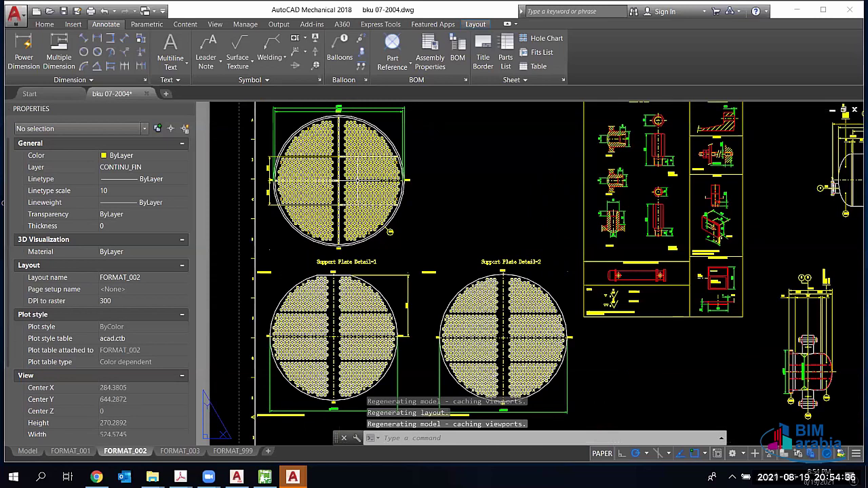
scroll(343, 265, "up", 4)
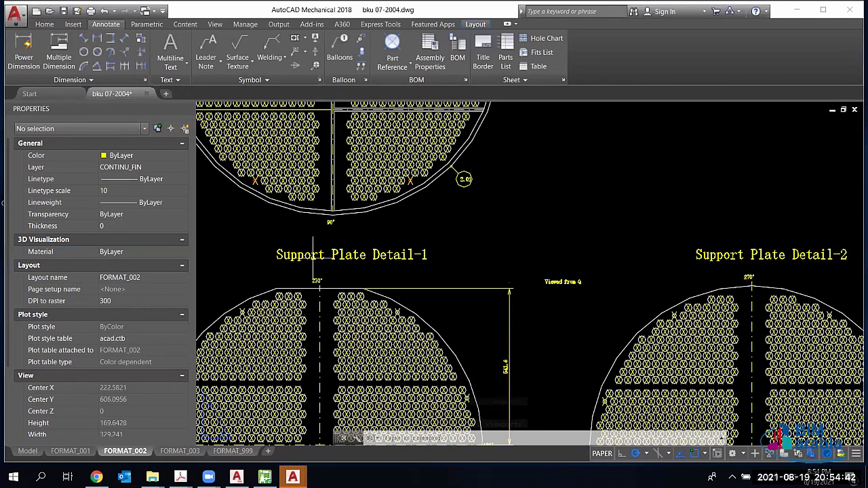
middle_click_drag(761, 255, 558, 184)
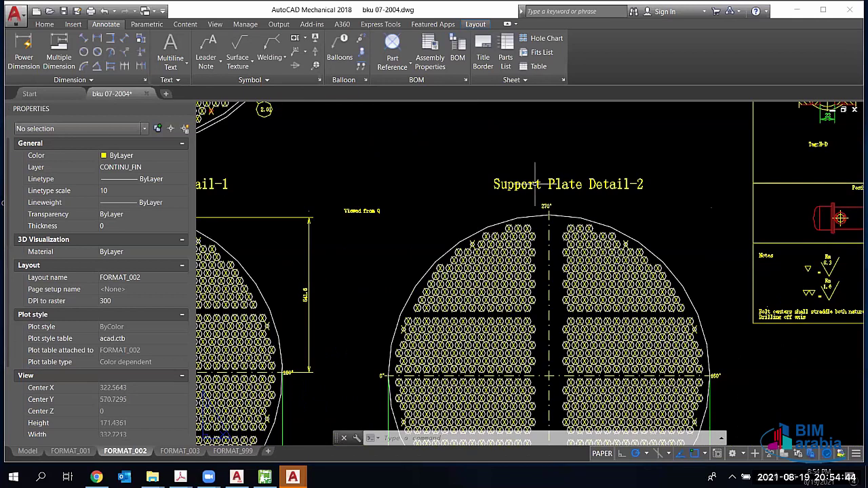
scroll(549, 214, "up", 6)
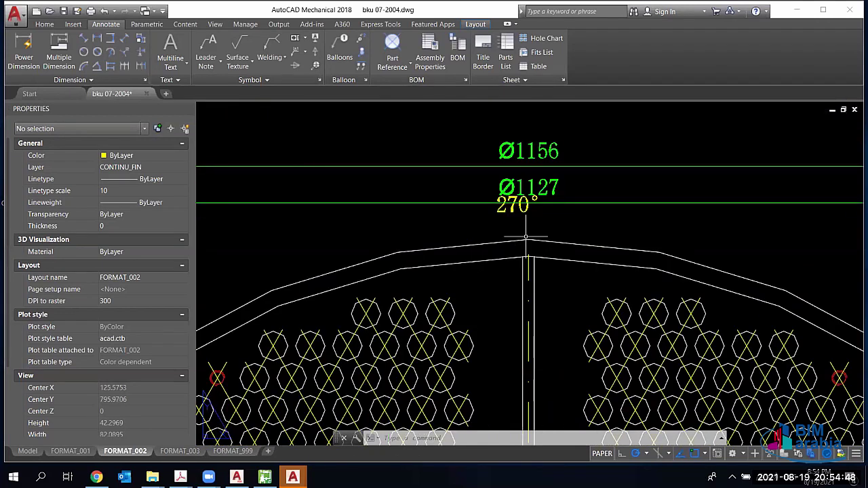
scroll(525, 238, "down", 10)
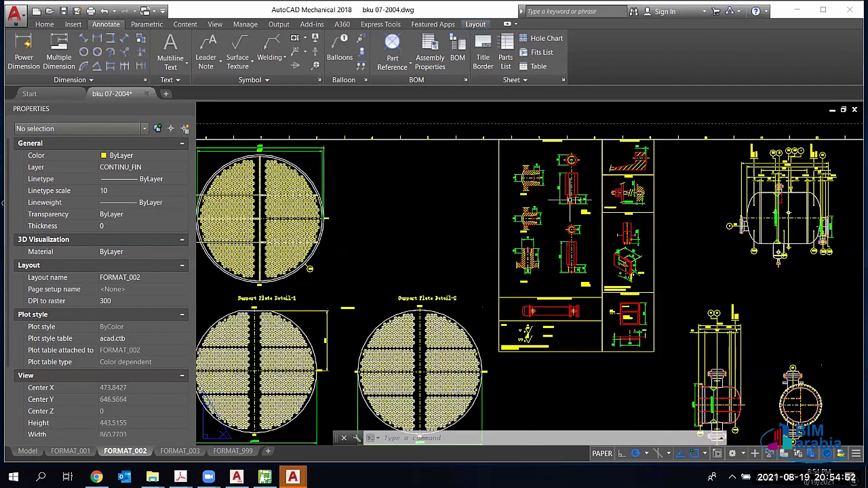
middle_click_drag(572, 200, 548, 207)
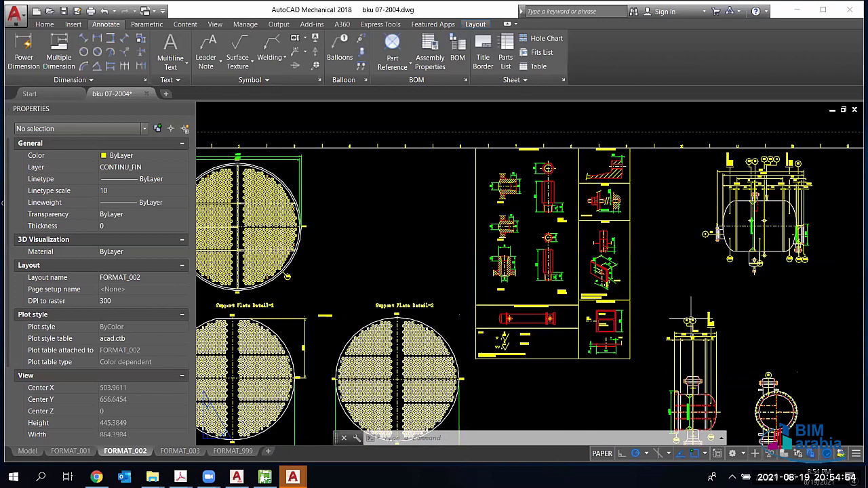
scroll(530, 274, "down", 2)
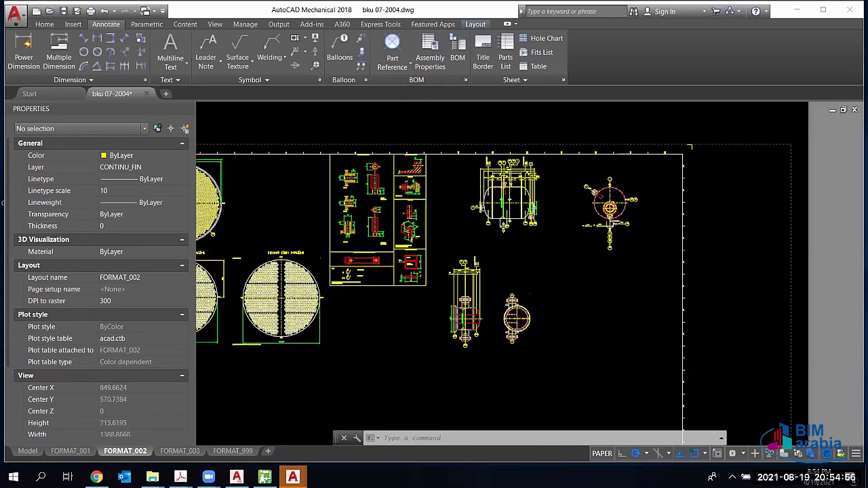
scroll(614, 203, "up", 7)
scroll(478, 315, "down", 4)
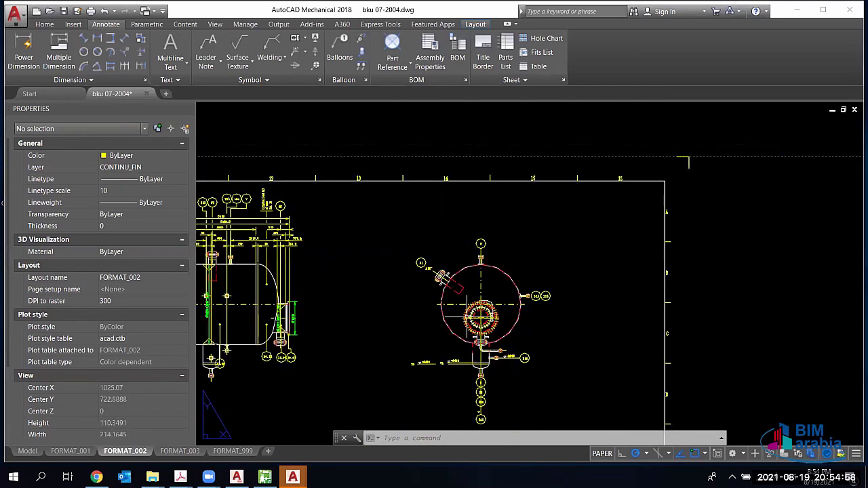
scroll(423, 278, "down", 10)
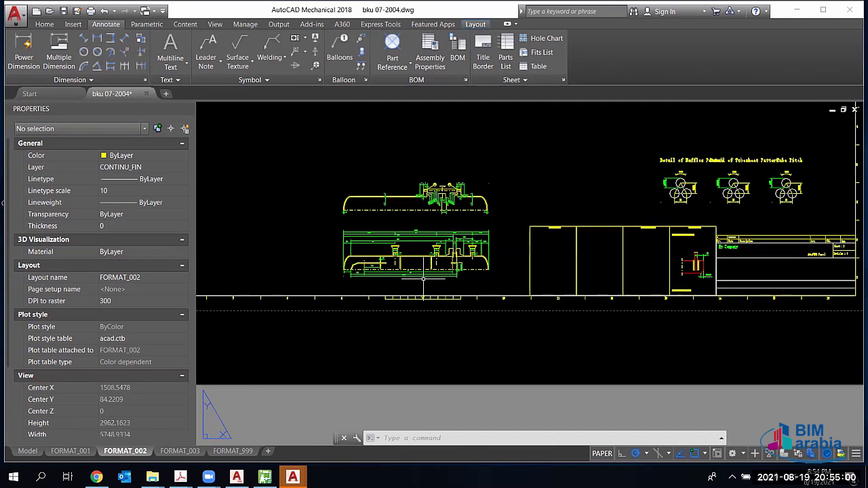
scroll(423, 278, "up", 6)
scroll(527, 195, "up", 3)
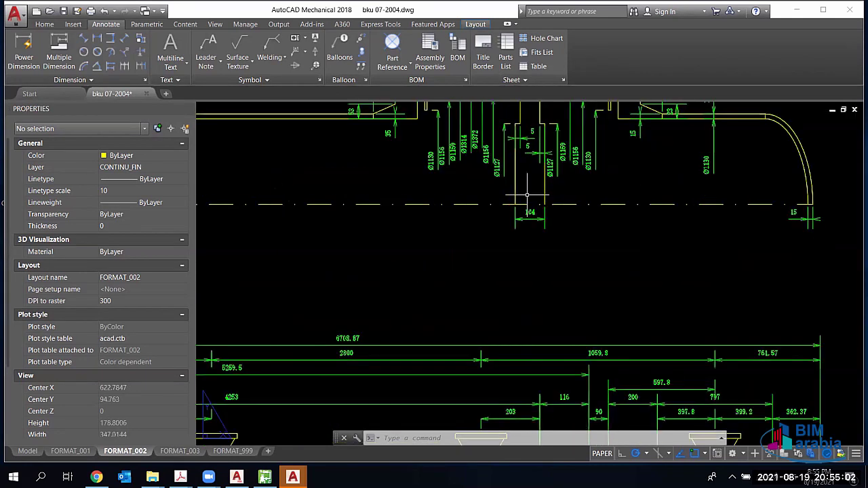
scroll(562, 173, "up", 3)
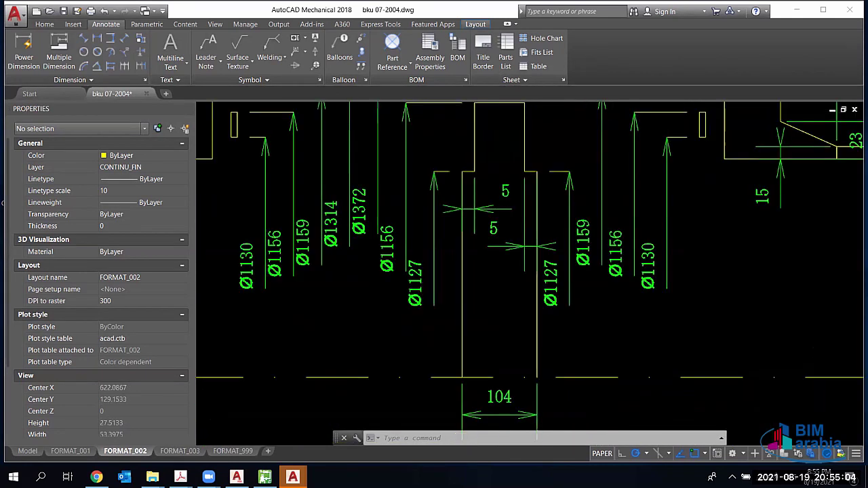
scroll(478, 298, "down", 3)
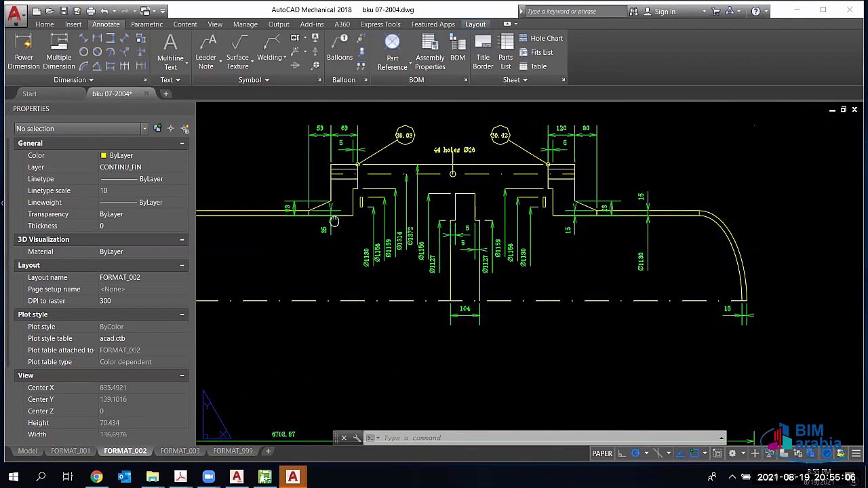
middle_click_drag(330, 215, 415, 231)
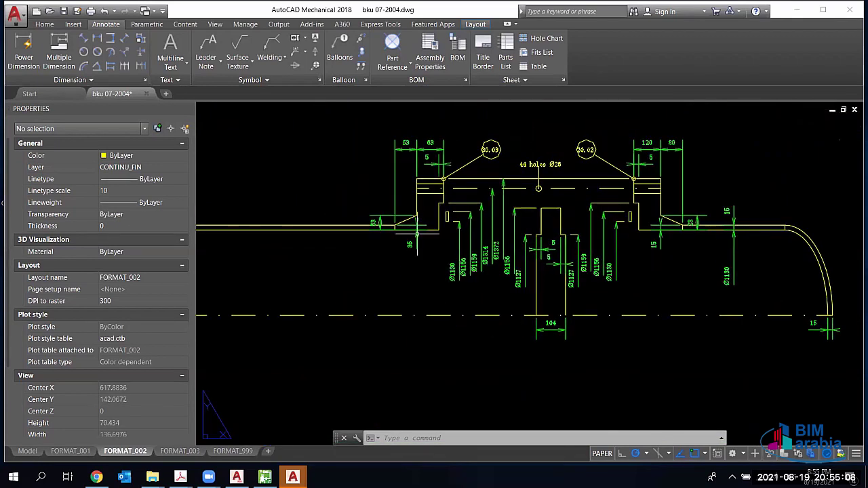
scroll(254, 426, "down", 4)
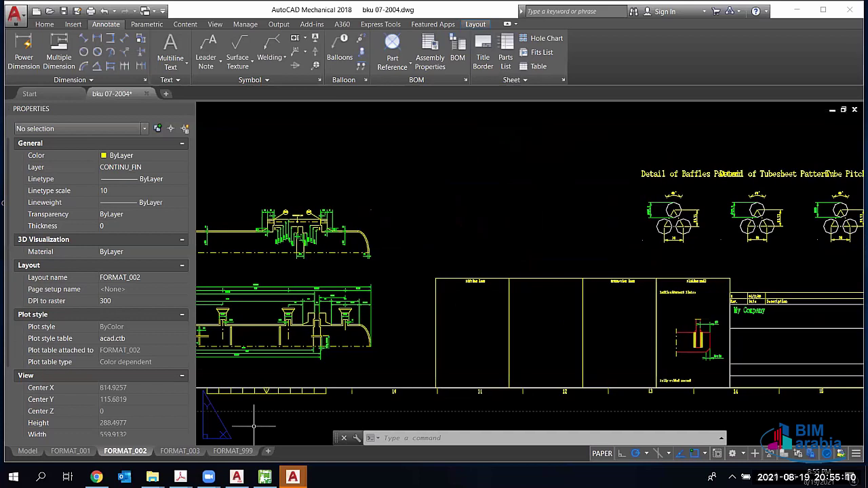
left_click(179, 451)
Step: Zoom in and out around the angle strips of the FORMAT_003 title block
scroll(467, 238, "up", 4)
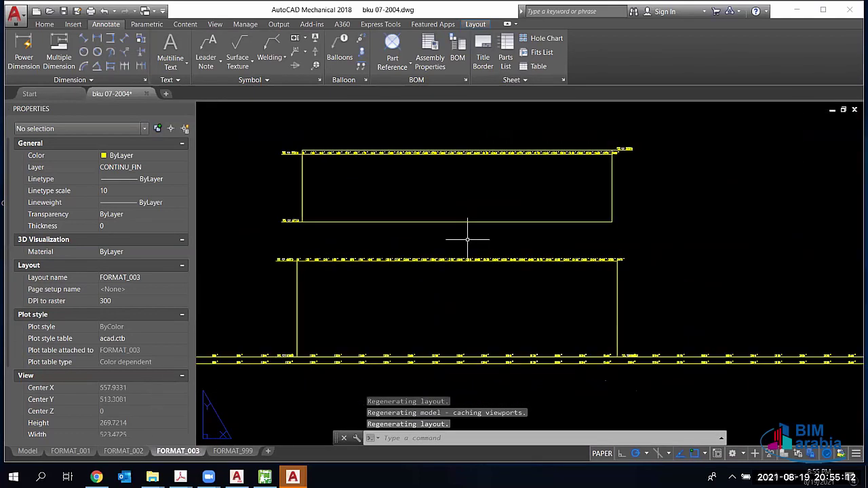
scroll(461, 203, "up", 2)
scroll(458, 194, "down", 2)
middle_click_drag(466, 200, 493, 241)
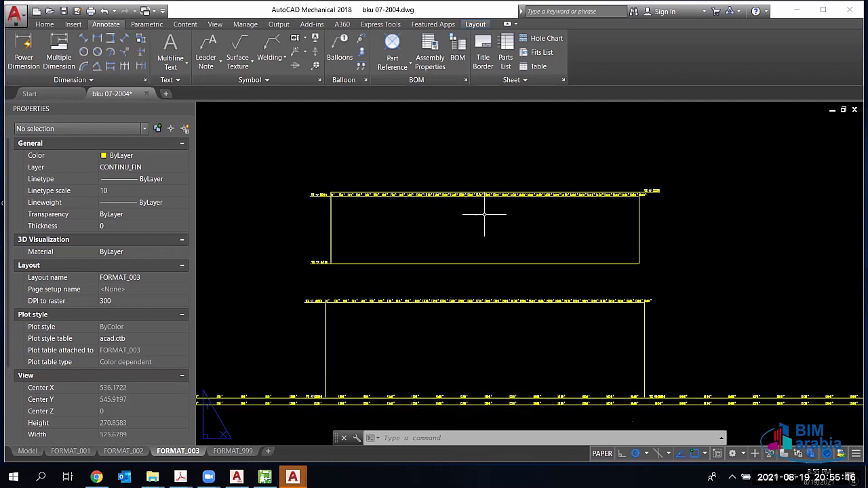
scroll(366, 196, "up", 4)
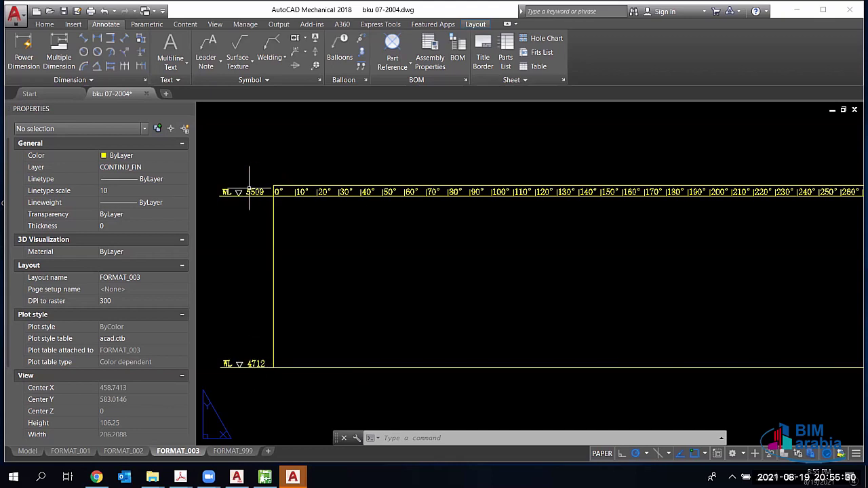
scroll(292, 258, "down", 1)
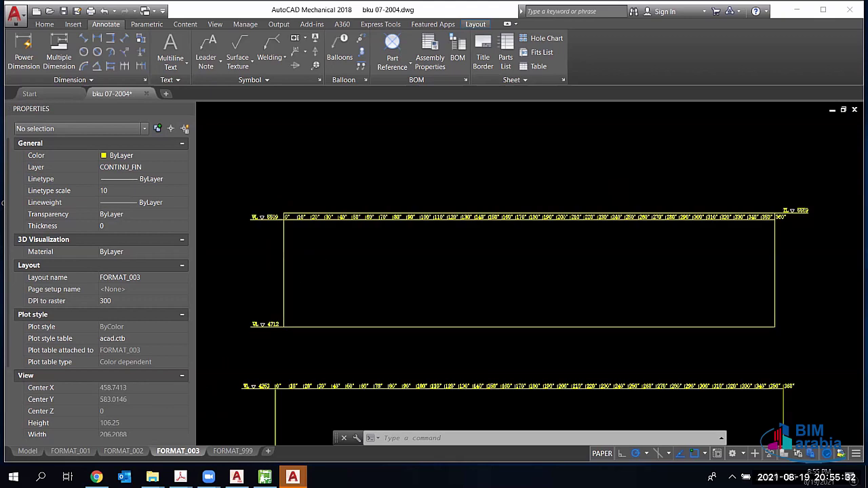
scroll(293, 253, "down", 1)
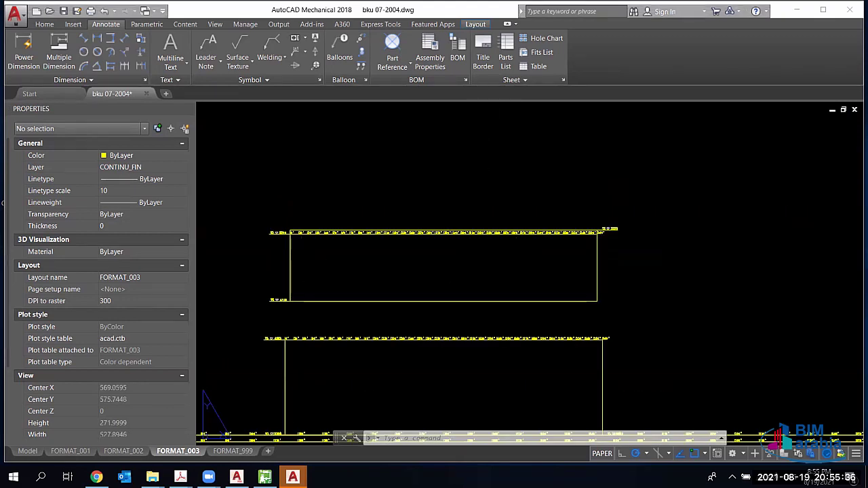
scroll(573, 231, "up", 2)
scroll(667, 227, "up", 6)
scroll(563, 238, "down", 5)
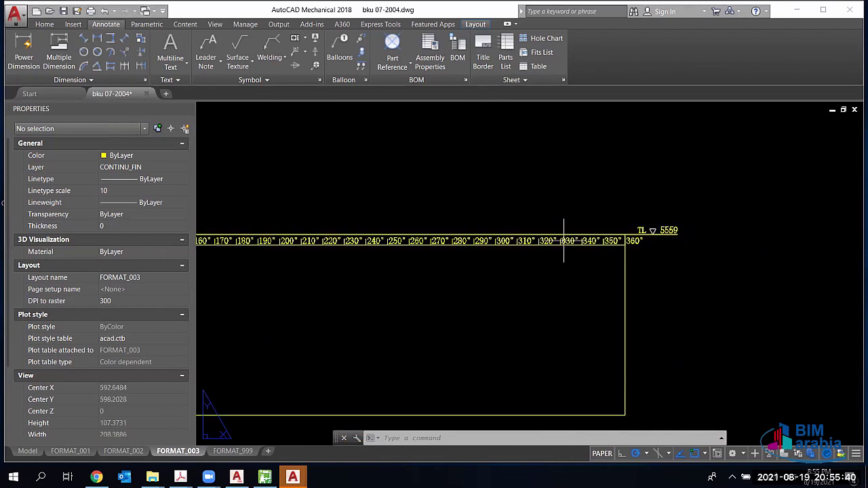
scroll(562, 239, "down", 4)
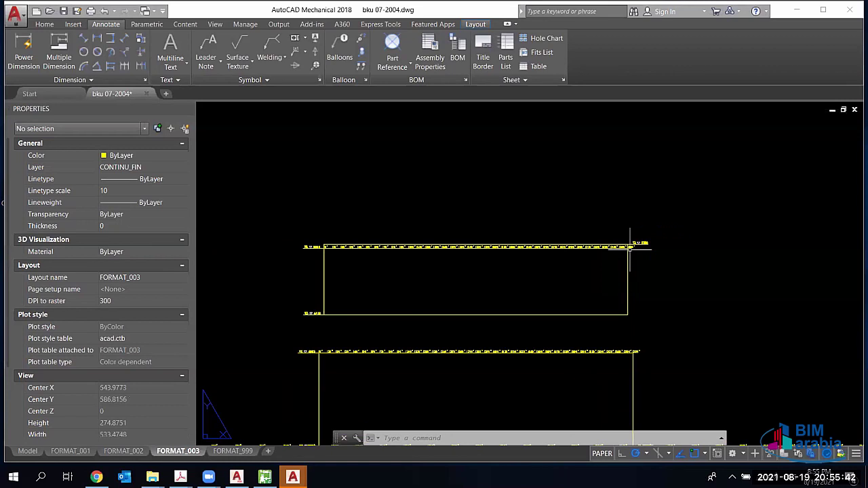
scroll(629, 248, "up", 4)
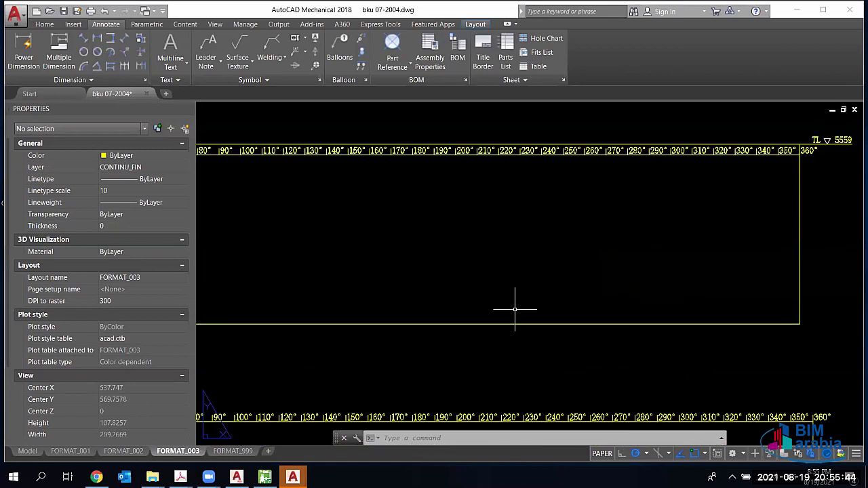
scroll(360, 234, "up", 2)
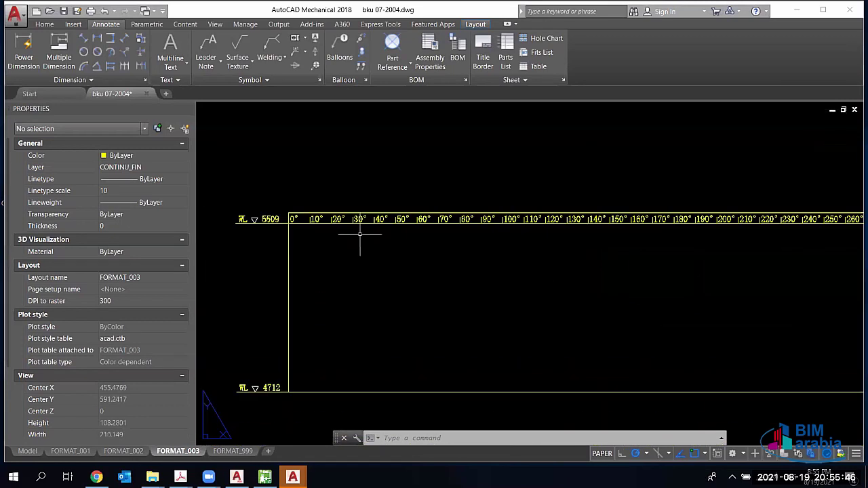
scroll(359, 235, "down", 3)
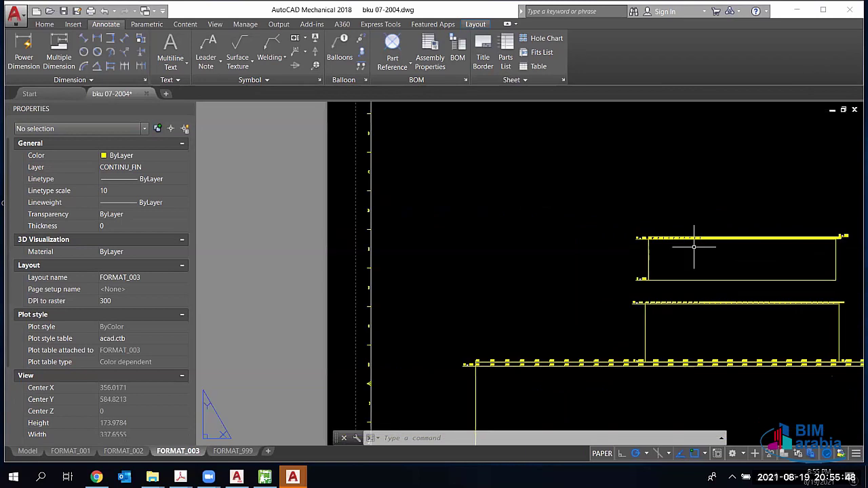
scroll(694, 246, "down", 8)
scroll(445, 227, "up", 3)
scroll(722, 371, "up", 4)
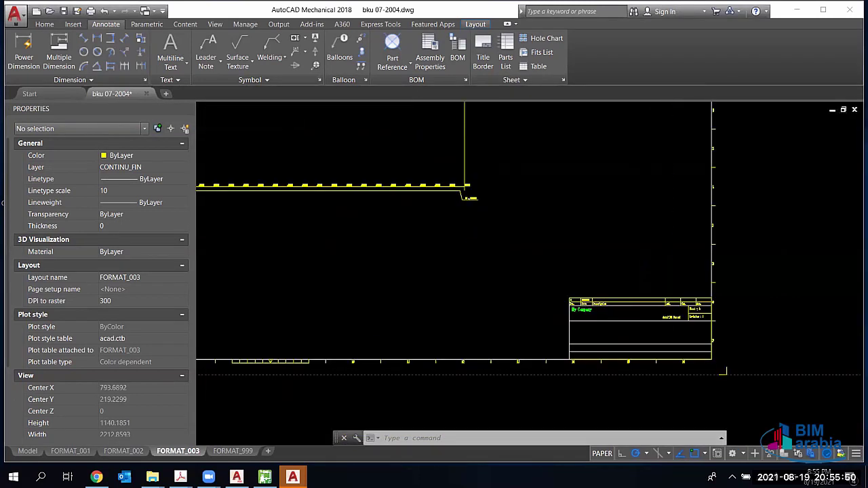
scroll(616, 299, "up", 12)
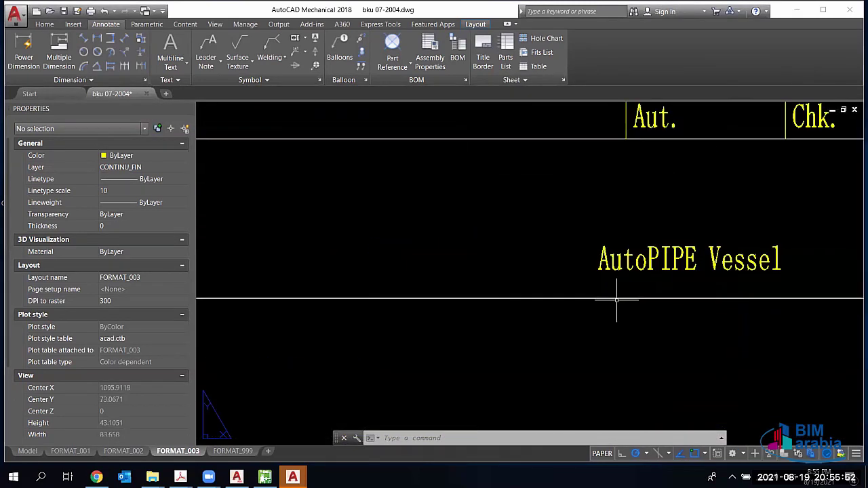
scroll(616, 299, "down", 7)
scroll(380, 312, "up", 5)
scroll(501, 272, "down", 5)
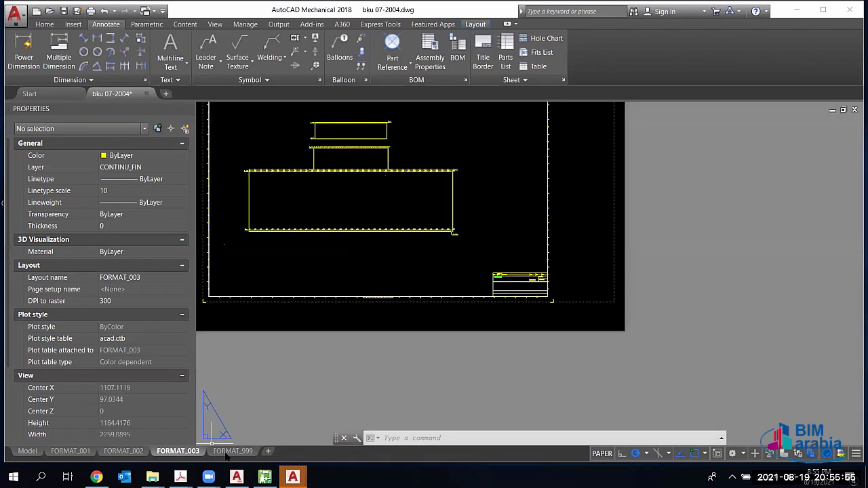
Step: View the FORMAT_999 layout, then bring up the bku 07-2004_3D.dwg window
left_click(231, 451)
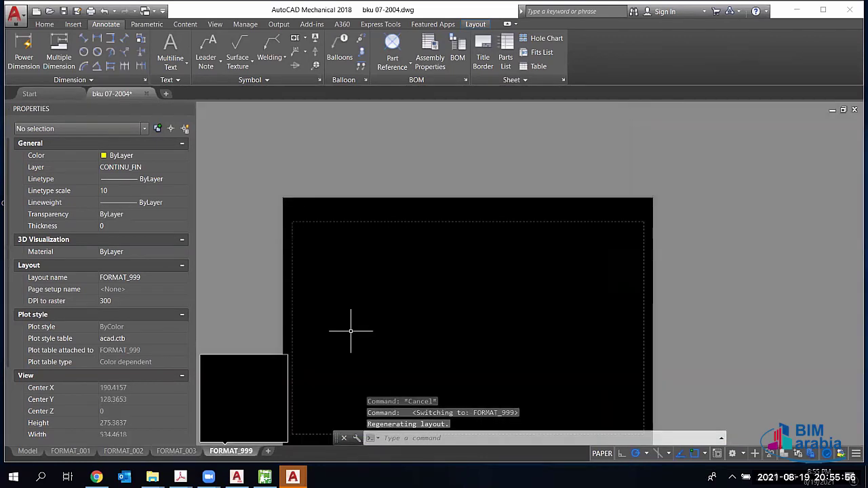
scroll(325, 277, "down", 6)
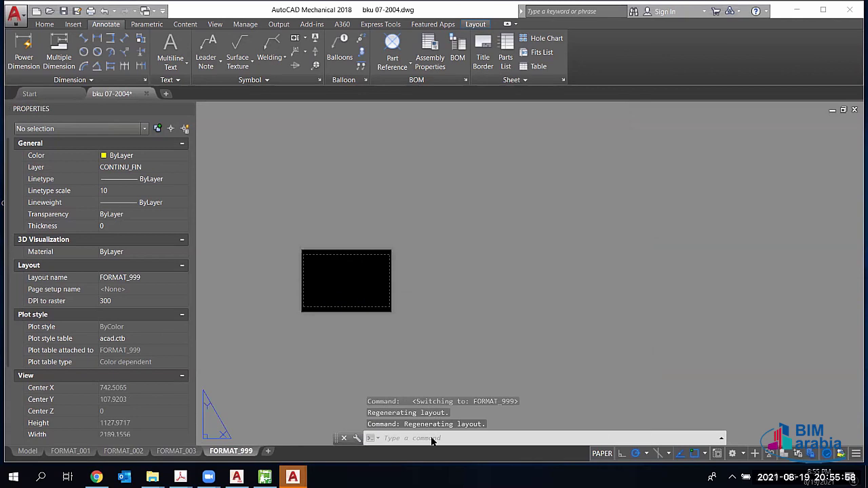
key("super+8")
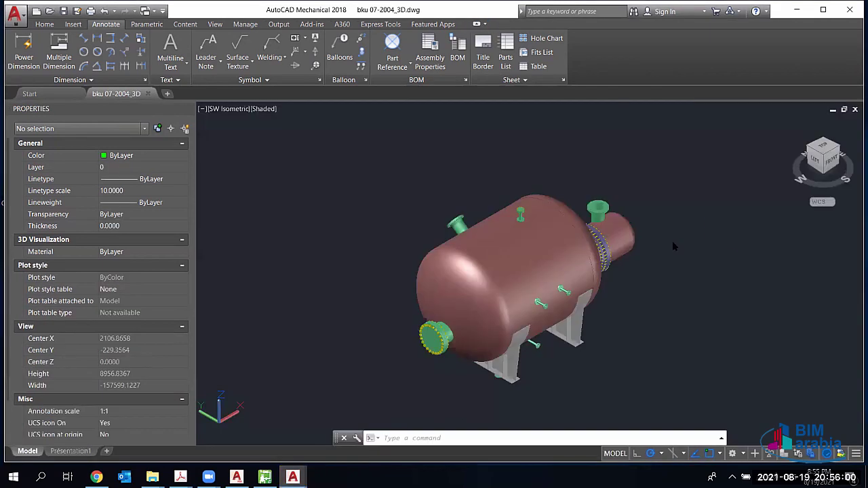
Step: Center the shrunken vessel in the view and orbit it to a slightly different angle
scroll(702, 225, "up", 3)
scroll(703, 225, "down", 8)
middle_click_drag(679, 204, 515, 277)
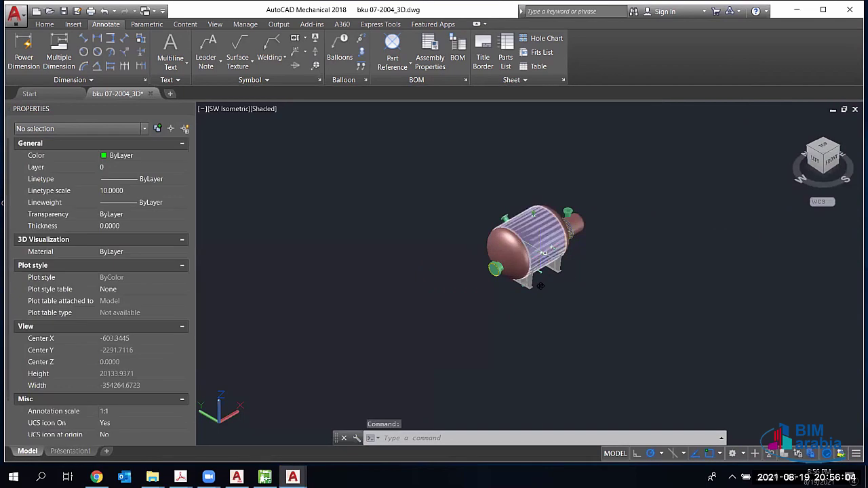
scroll(562, 292, "up", 3)
middle_click_drag(561, 292, 526, 235, "shift")
scroll(552, 274, "up", 5)
scroll(552, 275, "down", 5)
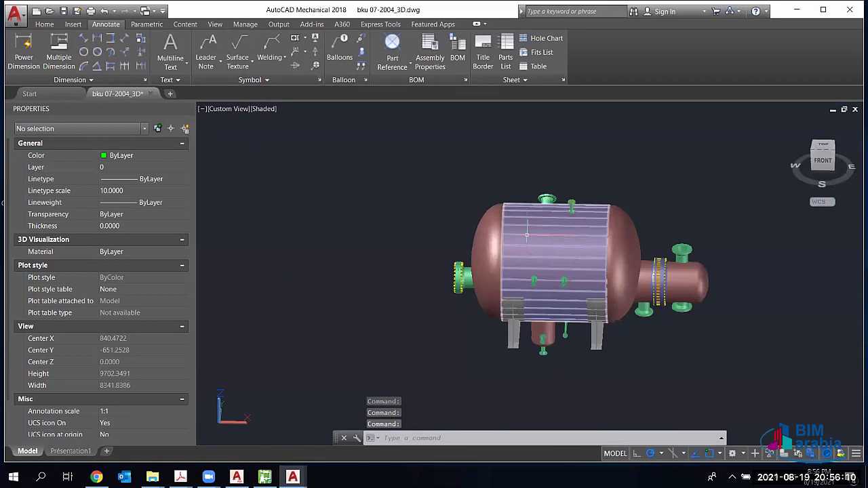
scroll(526, 235, "up", 4)
scroll(526, 234, "down", 2)
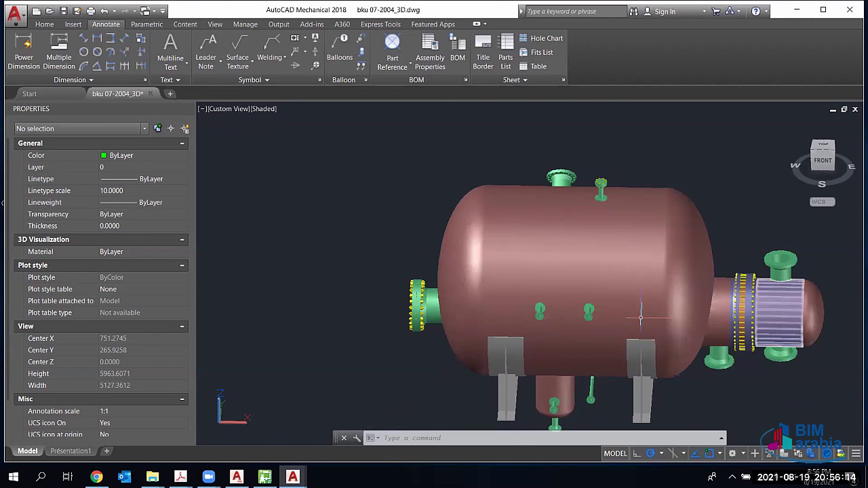
scroll(639, 317, "down", 5)
scroll(482, 236, "up", 3)
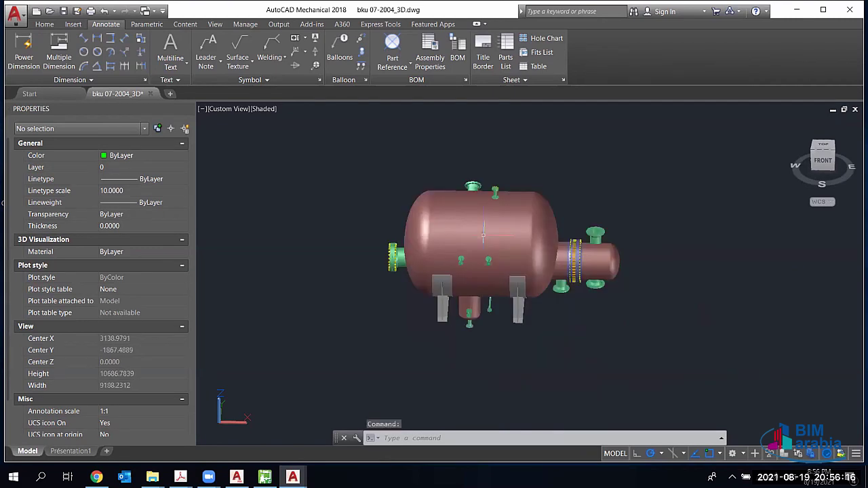
Step: Window-select all 45 vessel blocks, copy them, and switch to Plant 3D drawing 100
left_click(608, 190)
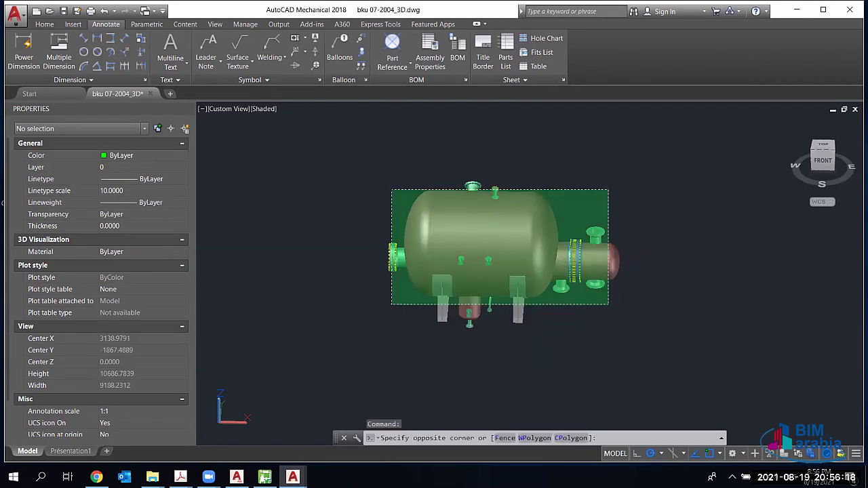
left_click(391, 304)
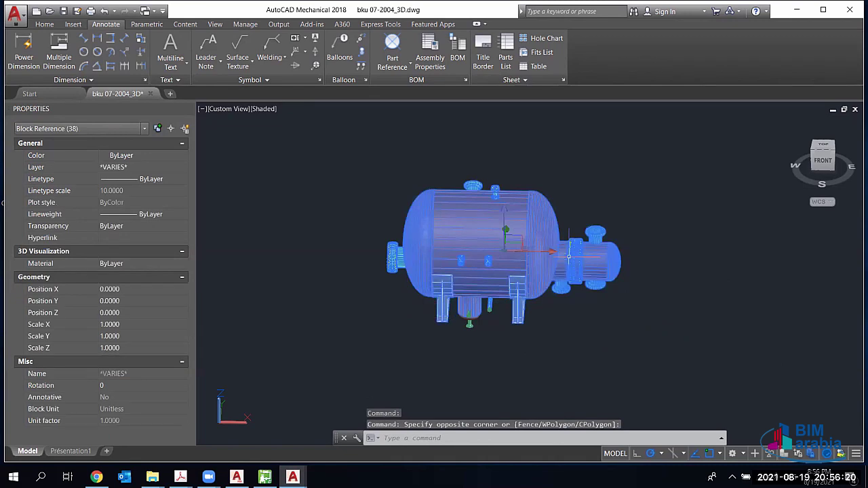
key("Escape")
key("Escape")
key("Escape")
left_click(660, 155)
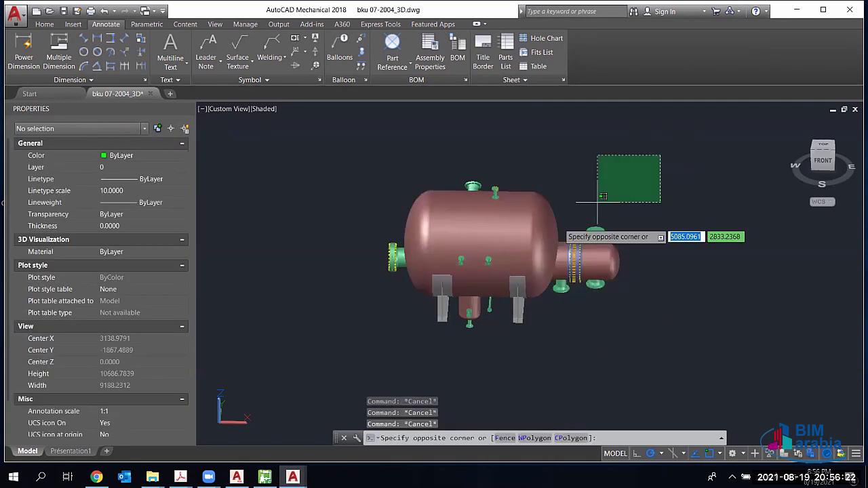
left_click(331, 328)
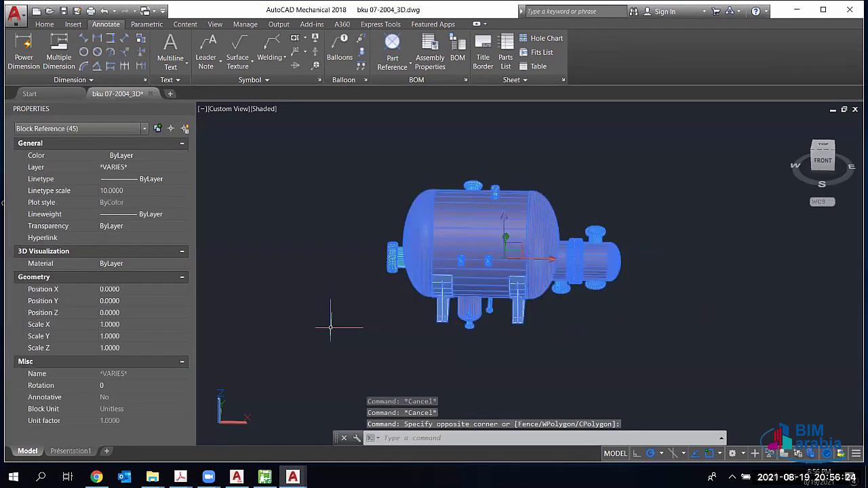
key("ctrl+c")
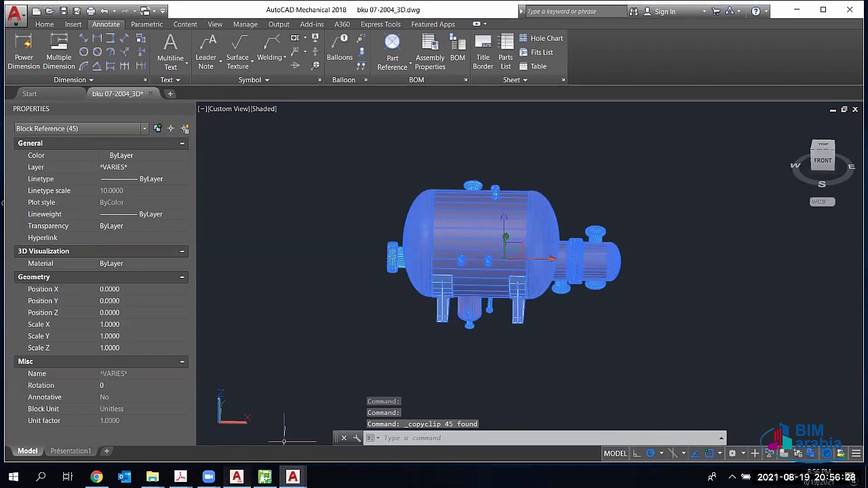
key("alt+Tab")
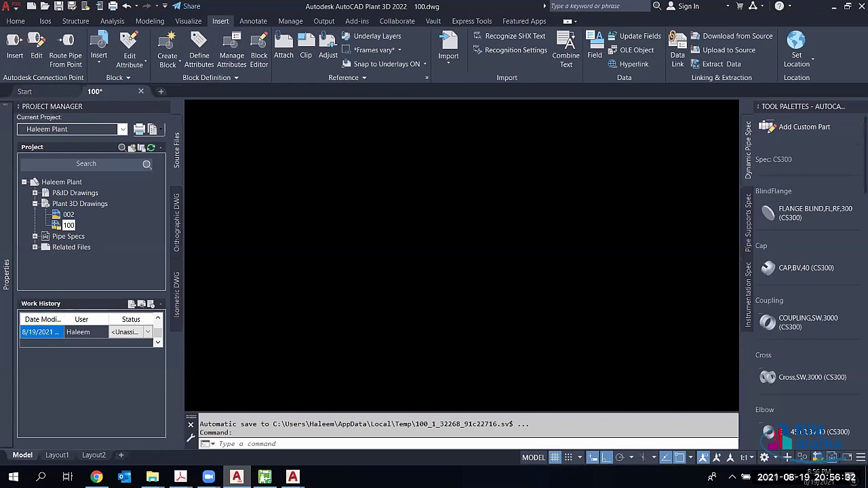
Step: Paste the copied vessel into drawing 100, then cancel the placement and pan the view
key("ctrl+v")
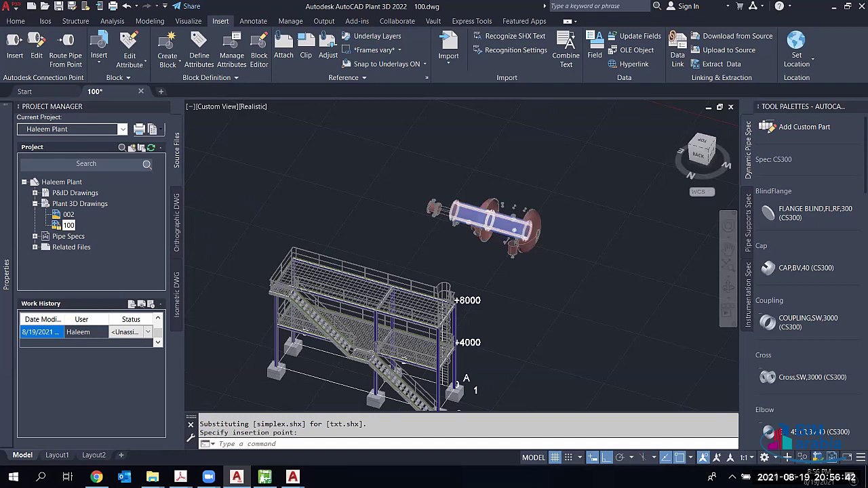
scroll(501, 223, "up", 2)
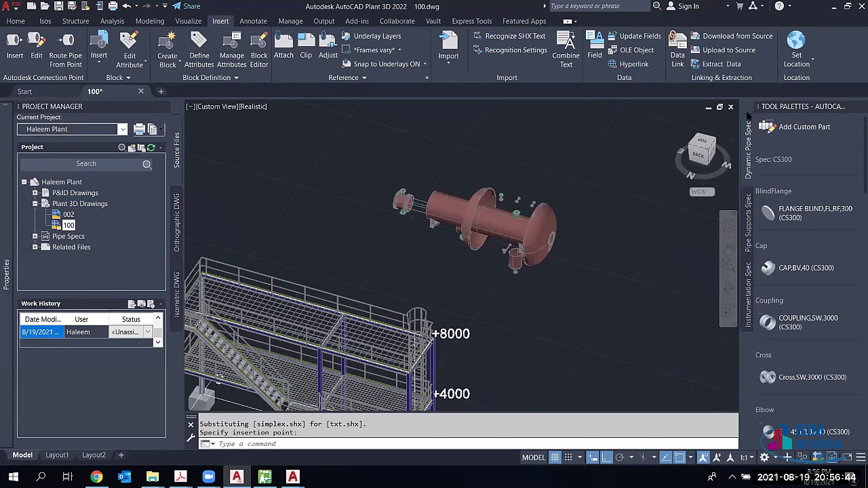
key("Escape")
middle_click_drag(475, 271, 397, 322, "shift")
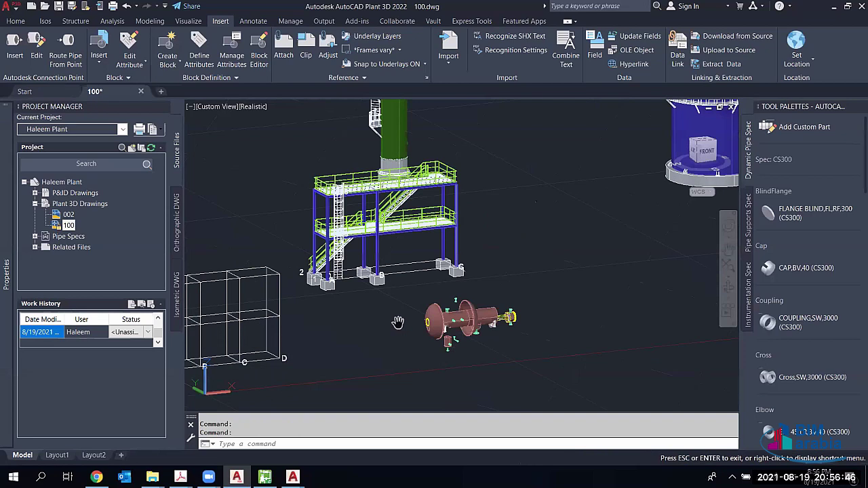
key("Escape")
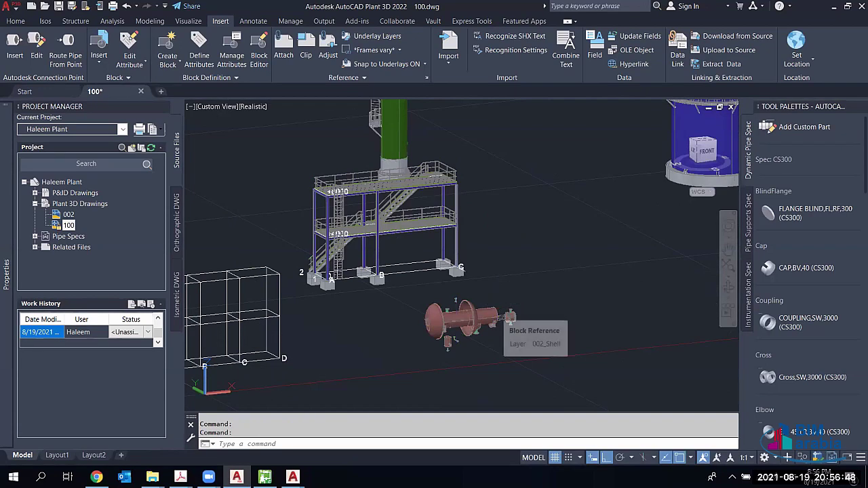
middle_click_drag(505, 315, 498, 225)
Step: Undo the vessel paste and close 100.dwg, answering the save prompt
key("ctrl+z")
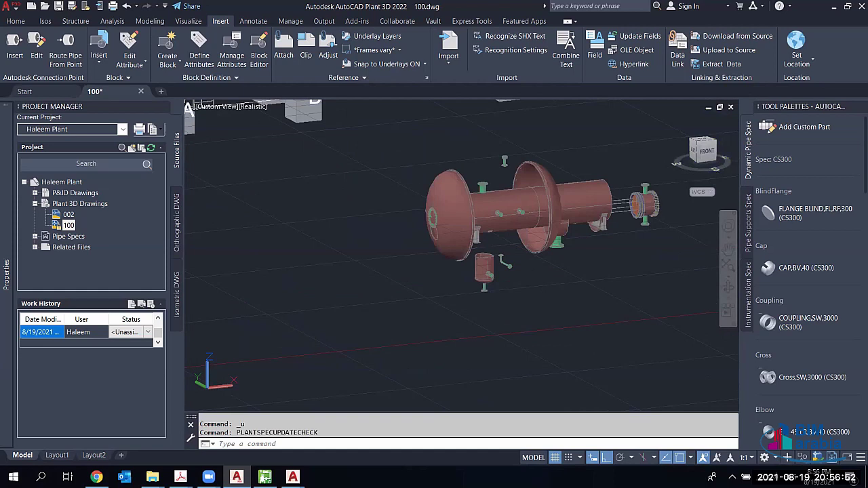
key("ctrl+z")
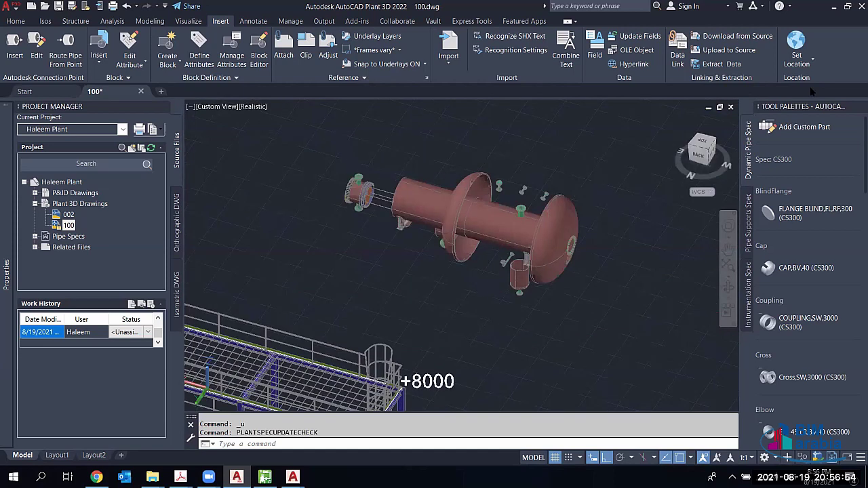
left_click(861, 6)
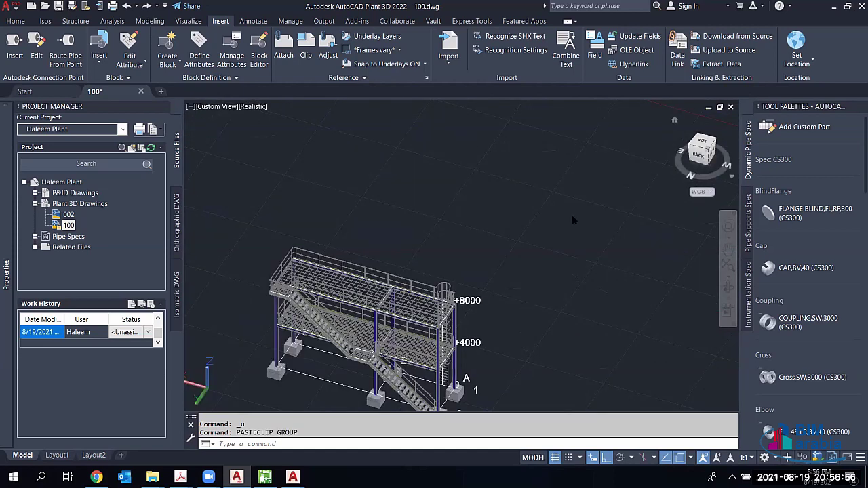
key("Escape")
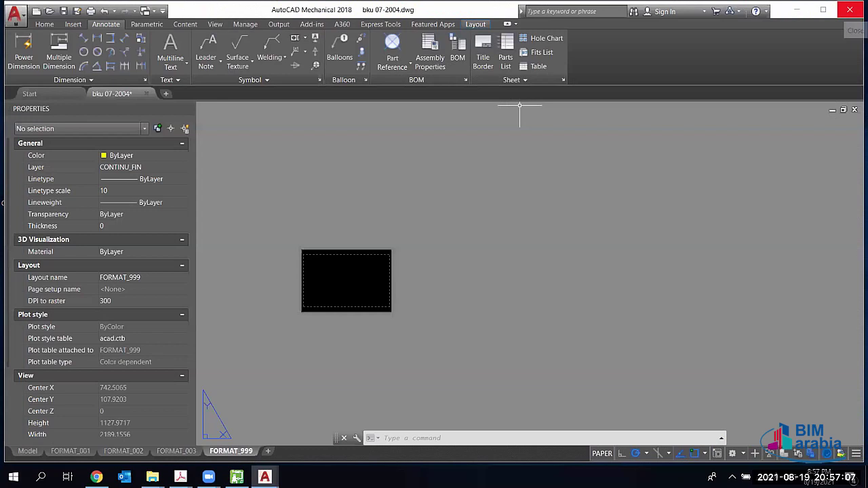
Step: Quit AutoCAD Mechanical without saving, then reopen 100.dwg from Plant 3D's recent drawings
left_click(854, 9)
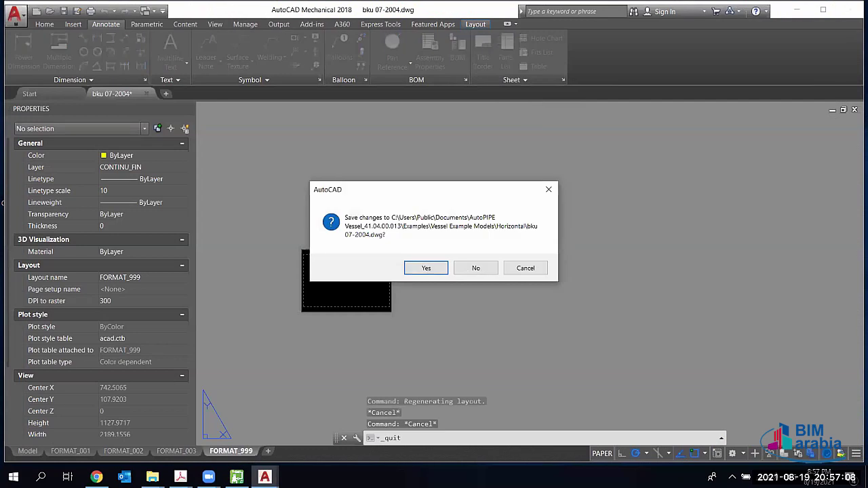
key("n")
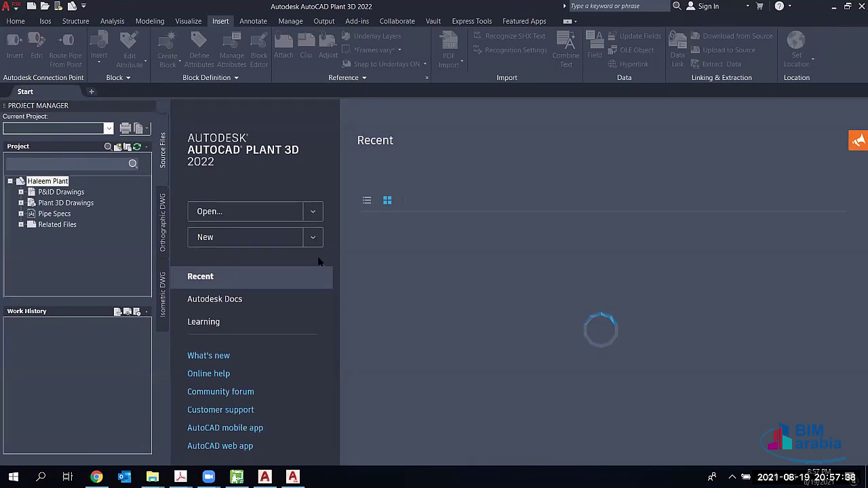
left_click(403, 314)
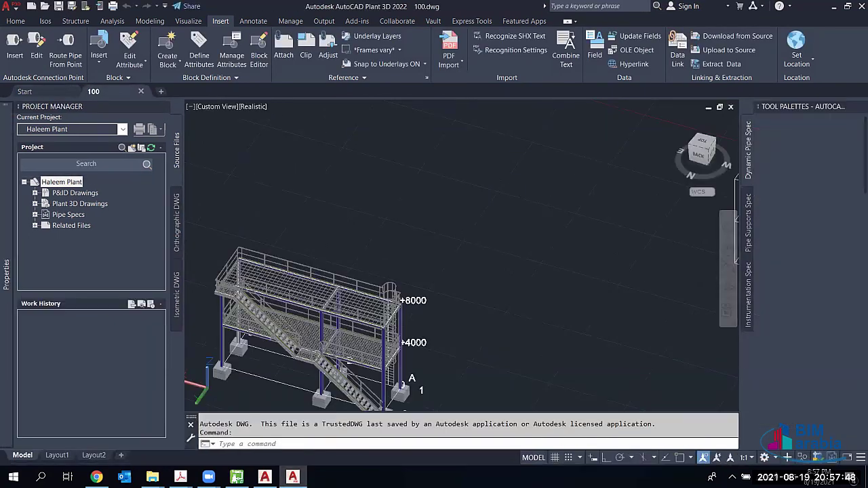
Step: Isolate the wireframe box structure so the stair structure is hidden
scroll(493, 266, "down", 2)
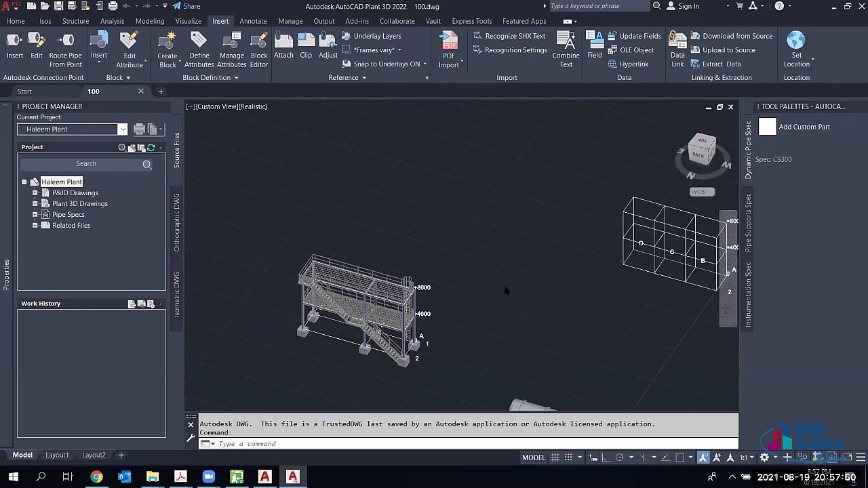
right_click(482, 293)
left_click(520, 231)
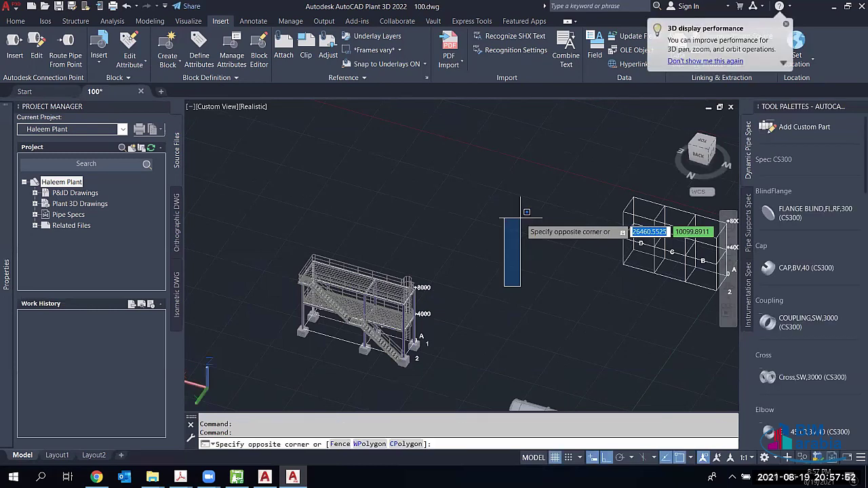
right_click(525, 240)
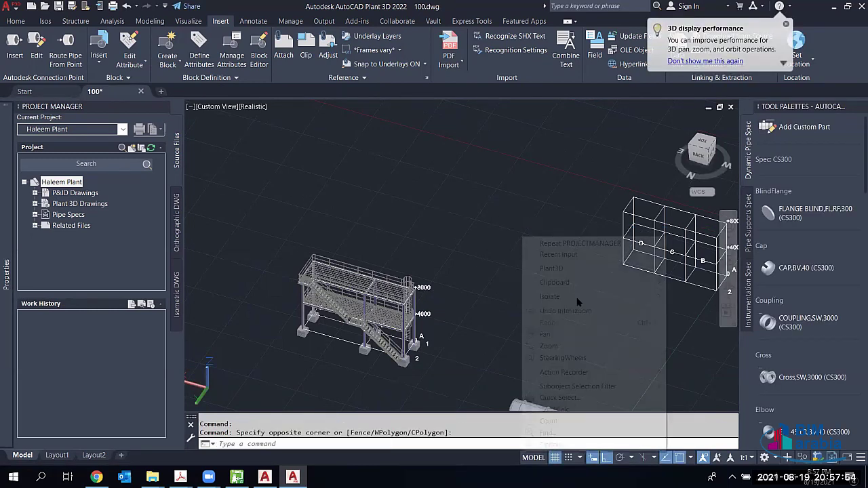
mouse_move(576, 296)
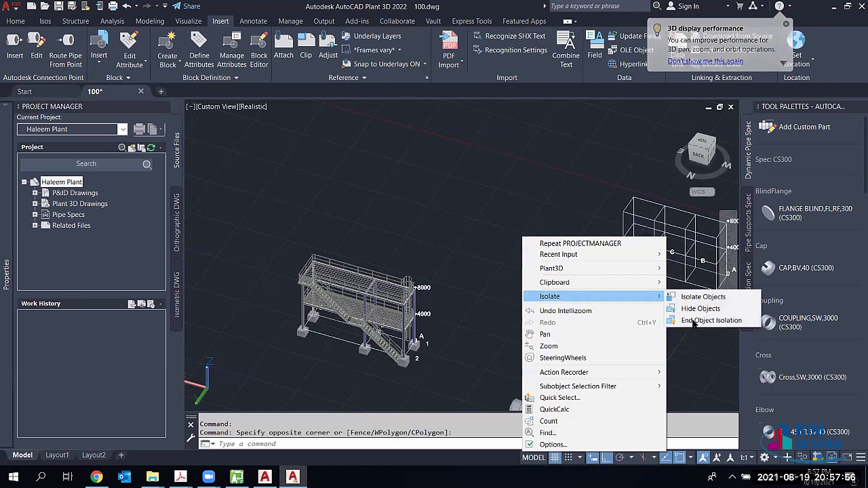
left_click(728, 298)
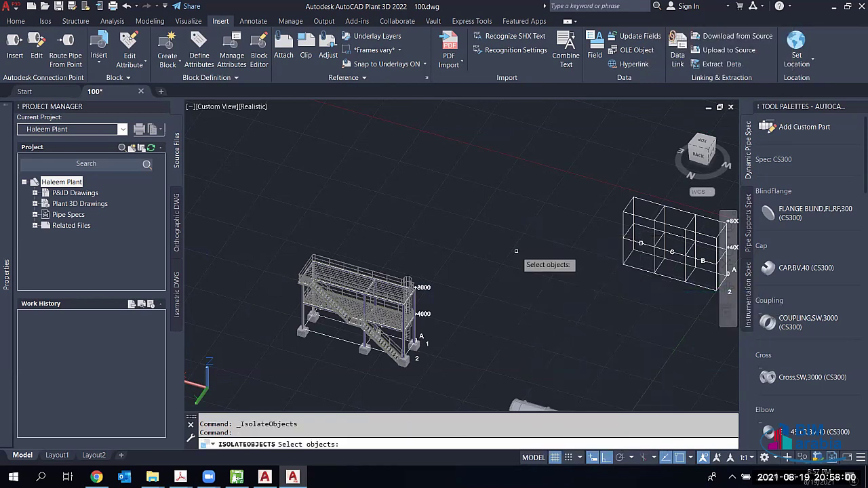
left_click(624, 218)
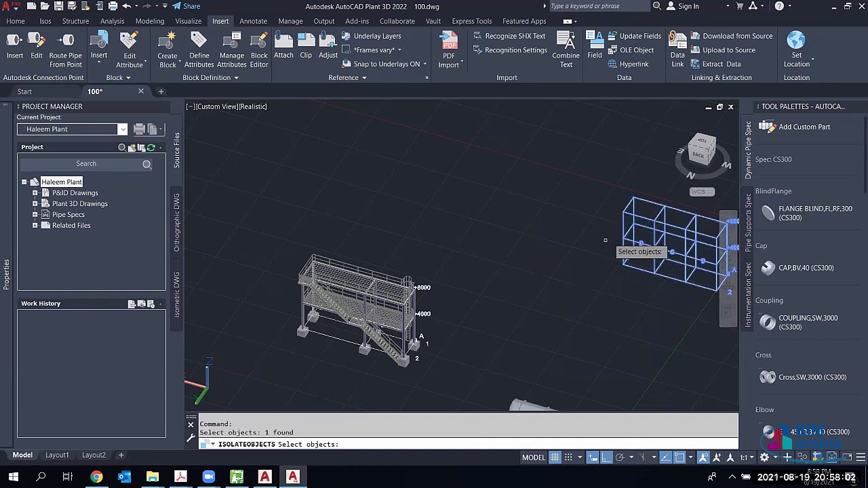
key("Return")
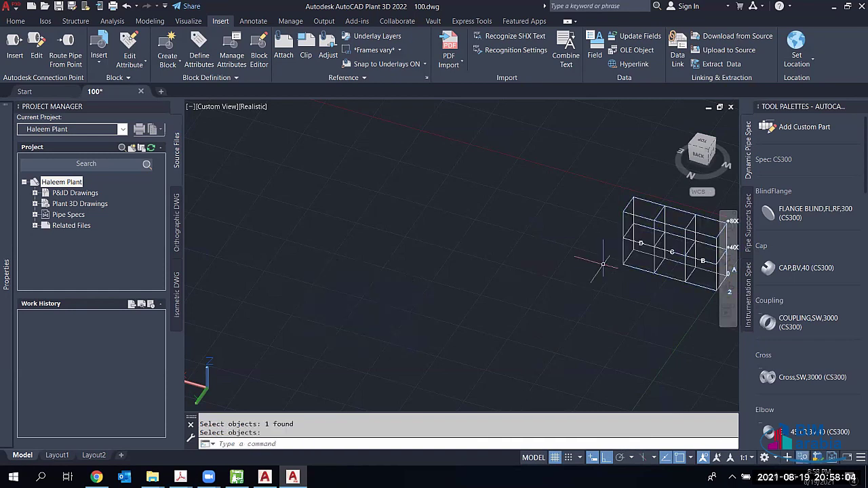
Step: Pan the model view to the left, then switch back to the AutoCAD Mechanical vessel drawing
middle_click_drag(619, 271, 476, 271)
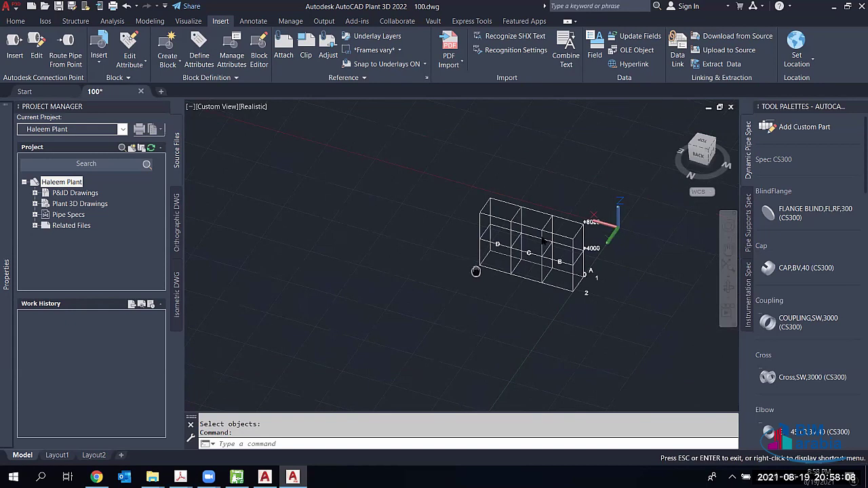
key("Escape")
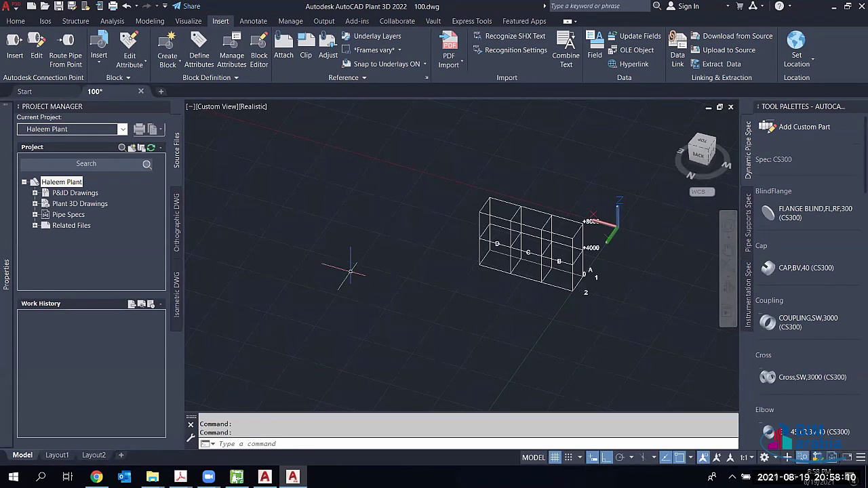
key("alt+Tab")
Step: Copy the whole vessel and paste it into the Plant 3D model at a picked point
key("ctrl+c")
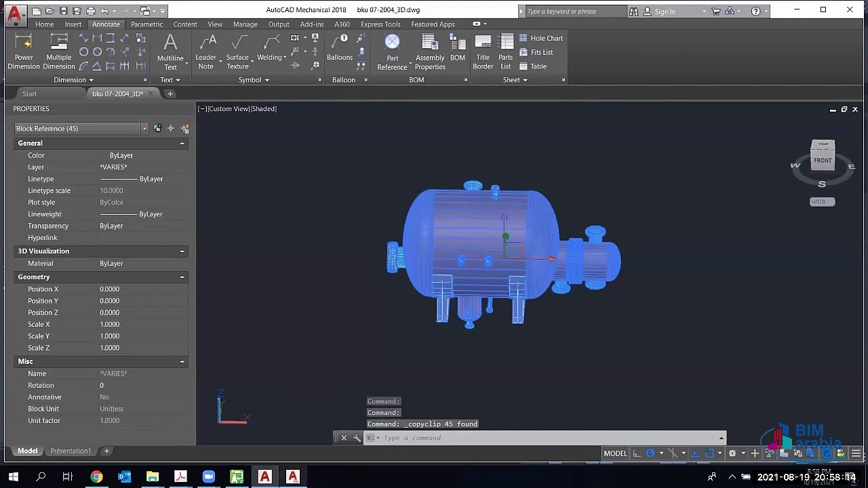
key("alt+Tab")
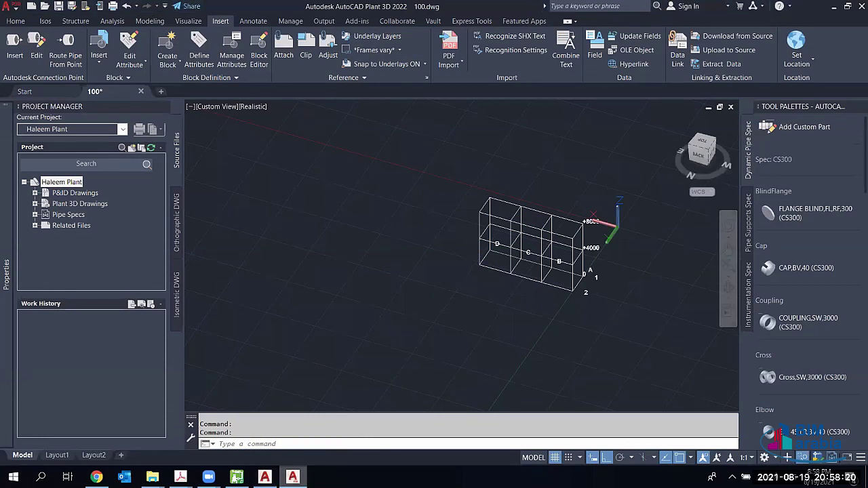
key("ctrl+v")
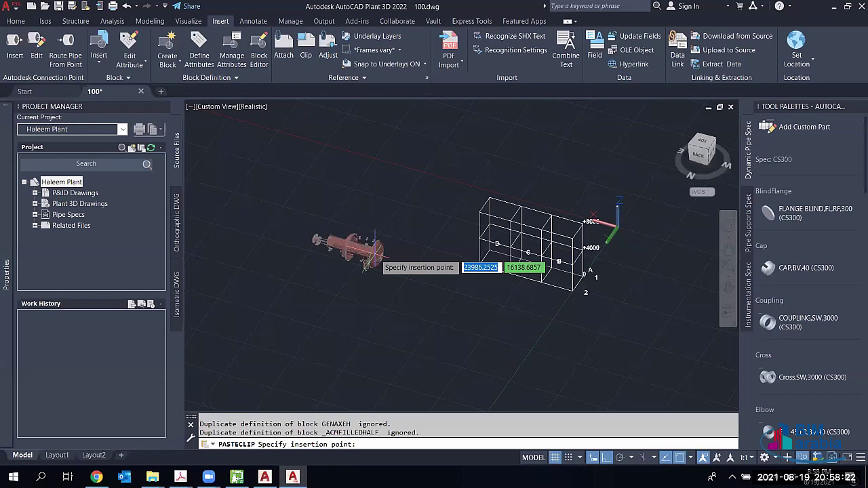
scroll(366, 265, "up", 3)
left_click(529, 267)
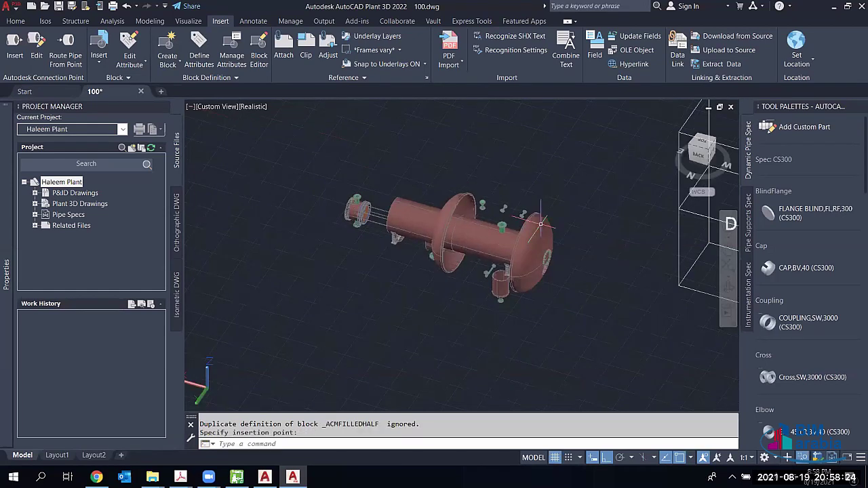
Step: Erase the pasted assembly and the two leftover small objects
scroll(475, 226, "up", 2)
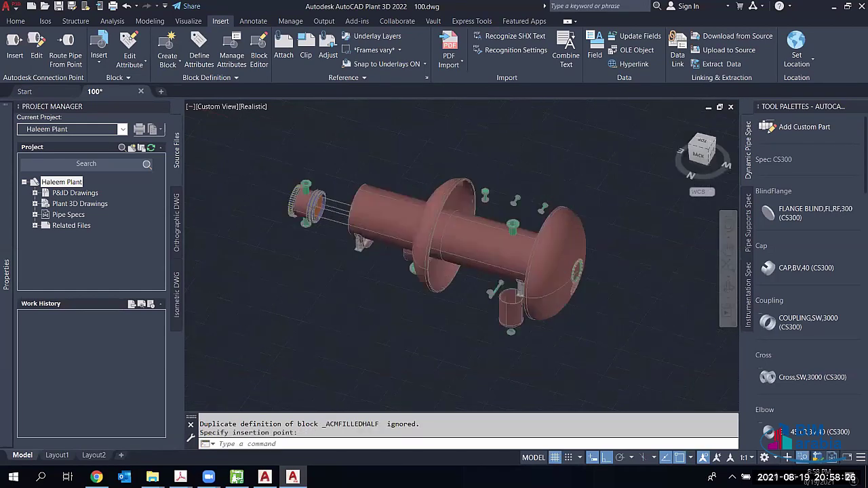
scroll(497, 248, "up", 2)
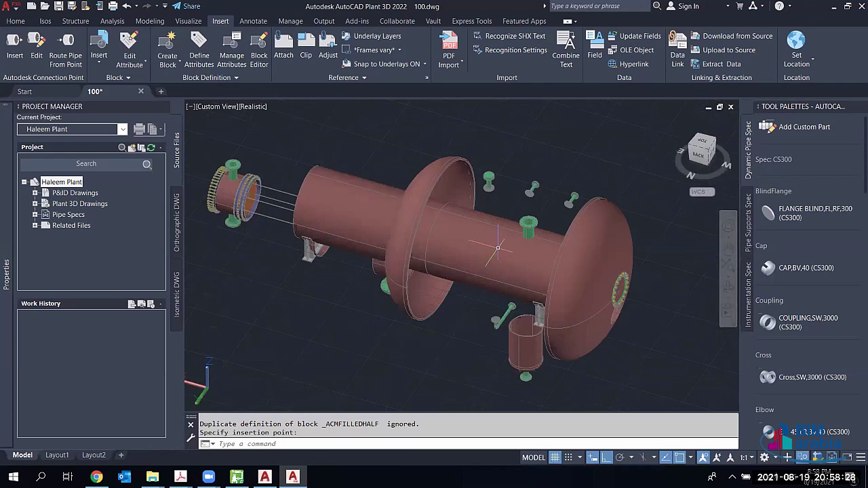
scroll(497, 248, "down", 3)
left_click(644, 195)
left_click(473, 248)
key("Delete")
left_click(571, 242)
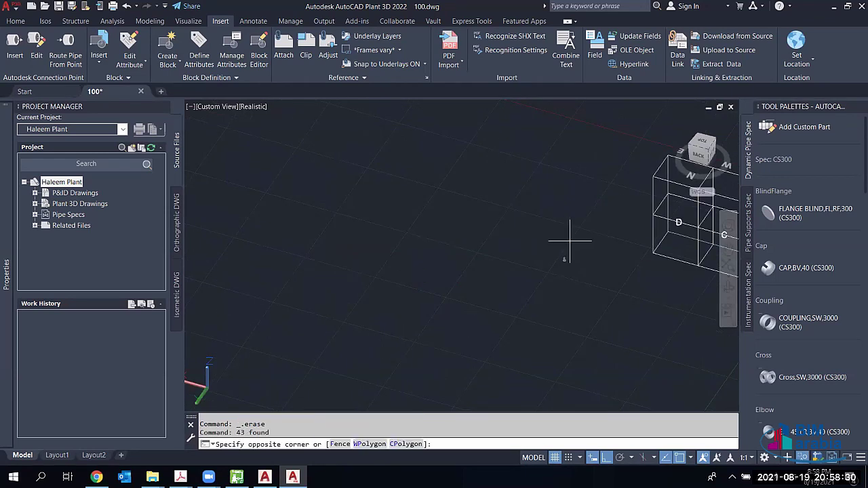
left_click(551, 269)
key("Delete")
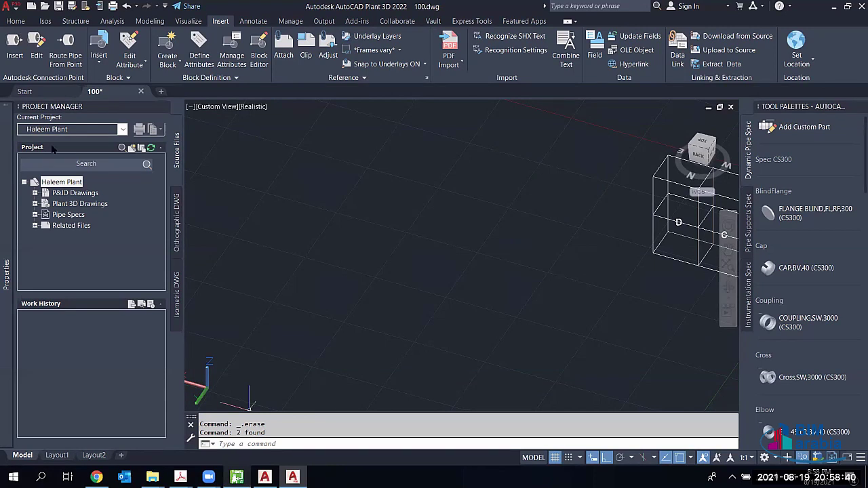
Step: In AutoPIPE Vessel's preferences, set the CAD software name to SolidWorks 2020
key("alt+Tab")
key("alt+f")
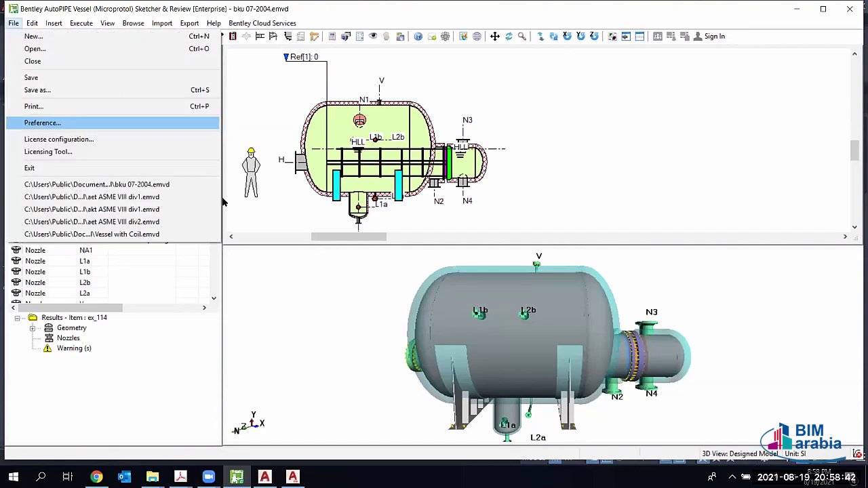
key("Return")
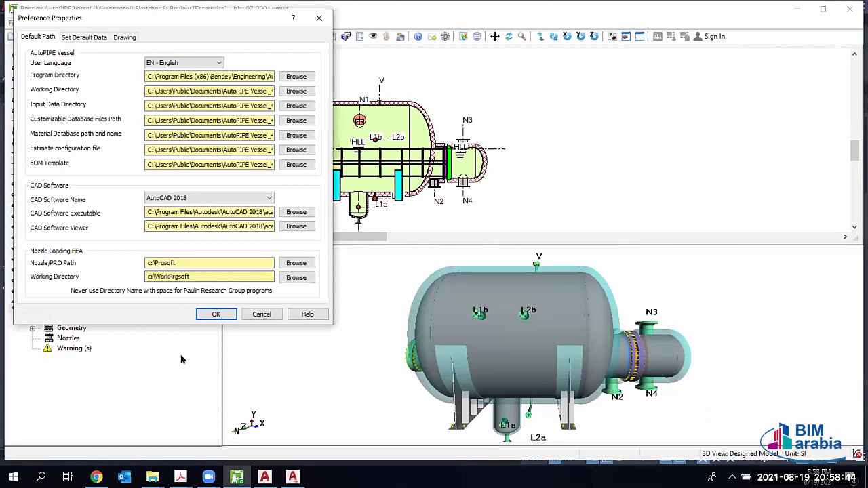
left_click(237, 197)
left_click(196, 355)
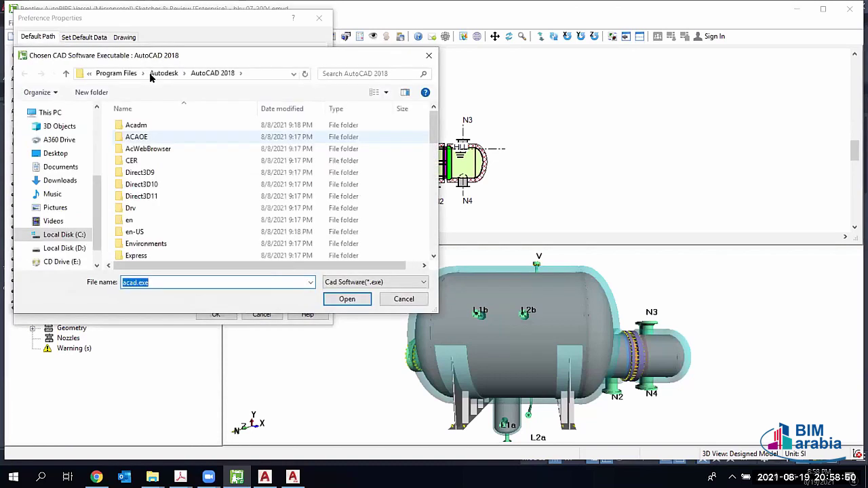
Step: Browse to Program Files > SOLIDWORKS Corp > SOLIDWORKS and pick SLDWORKS.exe as the executable
key("alt+Up")
key("alt+Up")
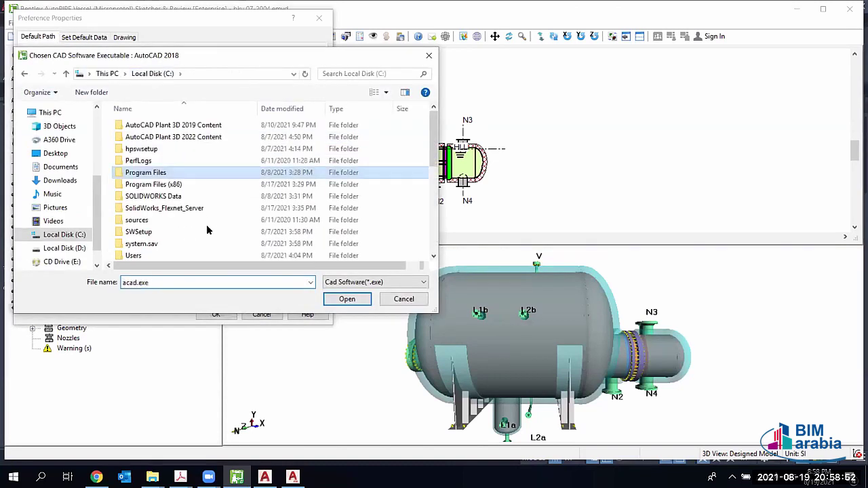
key("Return")
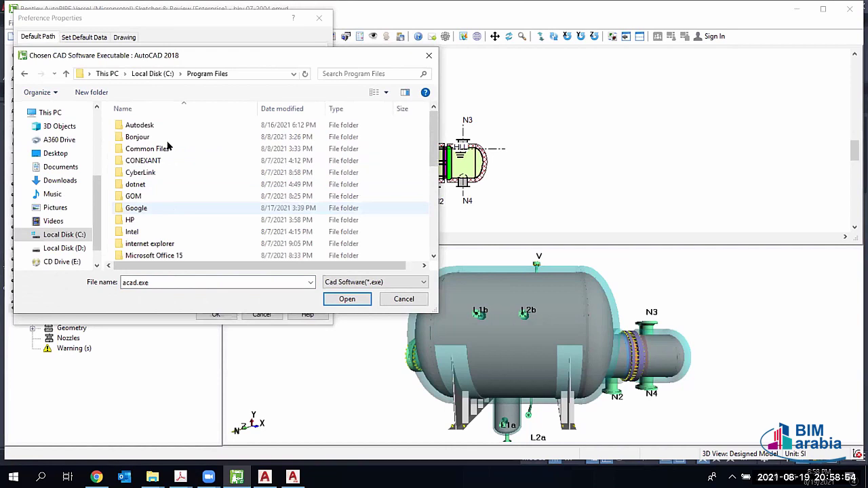
scroll(168, 146, "down", 3)
double_click(169, 208)
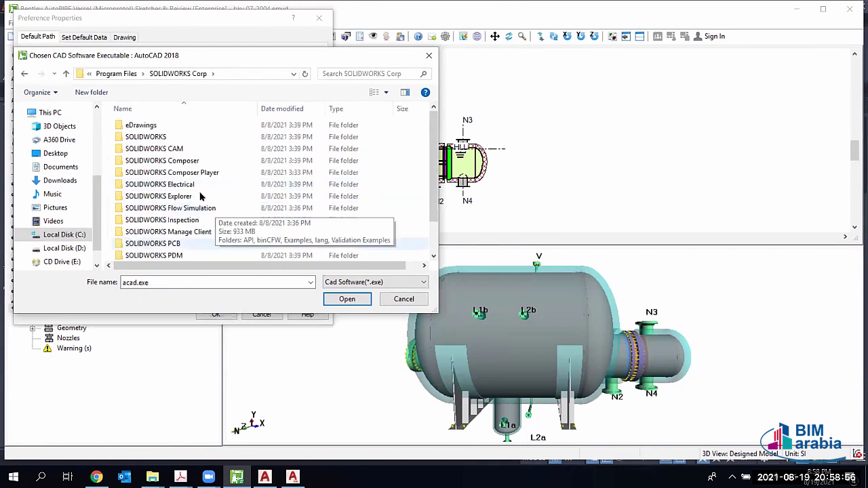
double_click(162, 140)
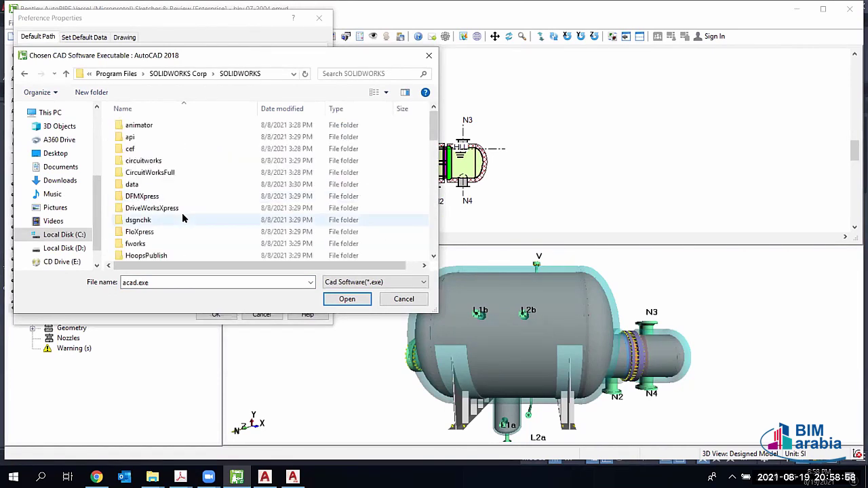
scroll(181, 218, "down", 9)
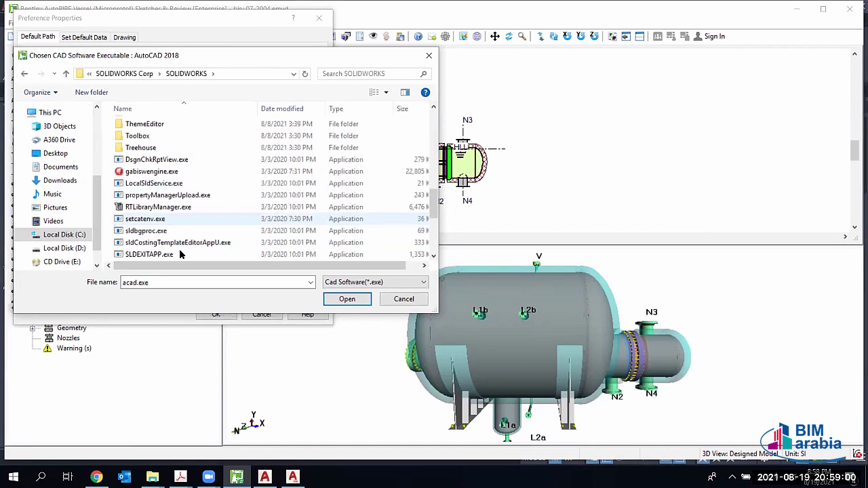
scroll(164, 202, "down", 3)
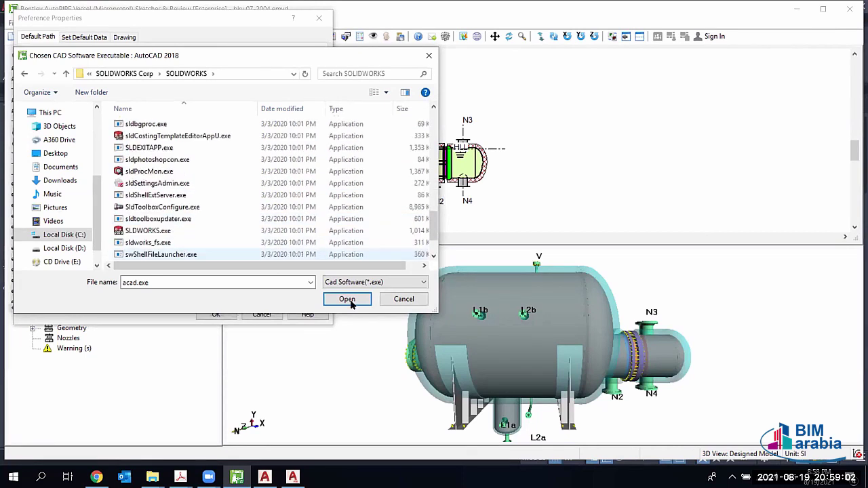
left_click(216, 230)
scroll(214, 214, "down", 1)
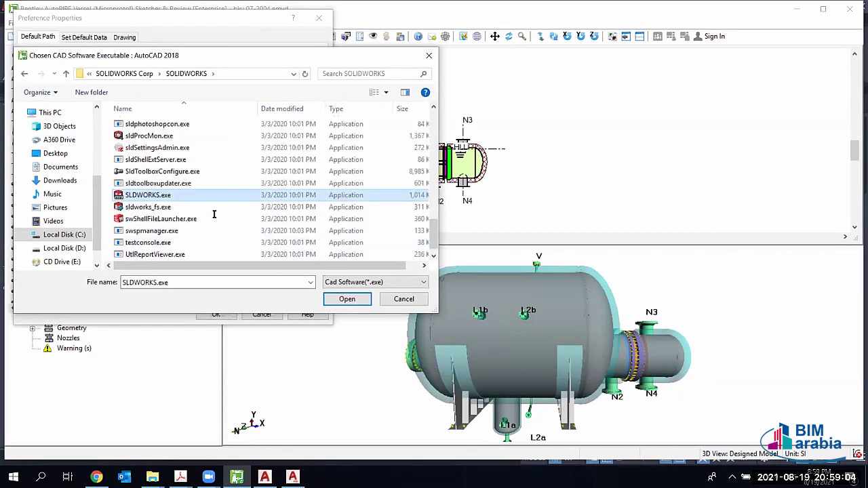
key("Return")
Step: Copy the SLDWORKS.exe path into the Viewer field and apply the preferences
double_click(213, 212)
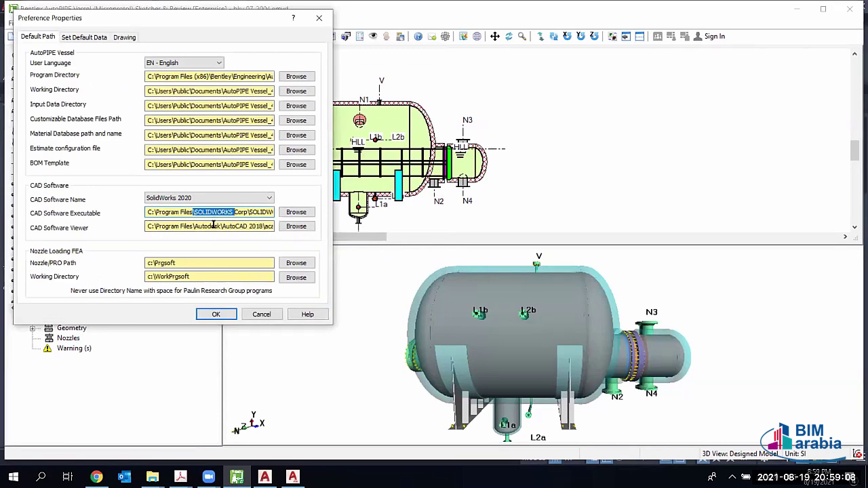
key("ctrl+a")
key("ctrl+c")
key("Tab")
key("Tab")
key("ctrl+v")
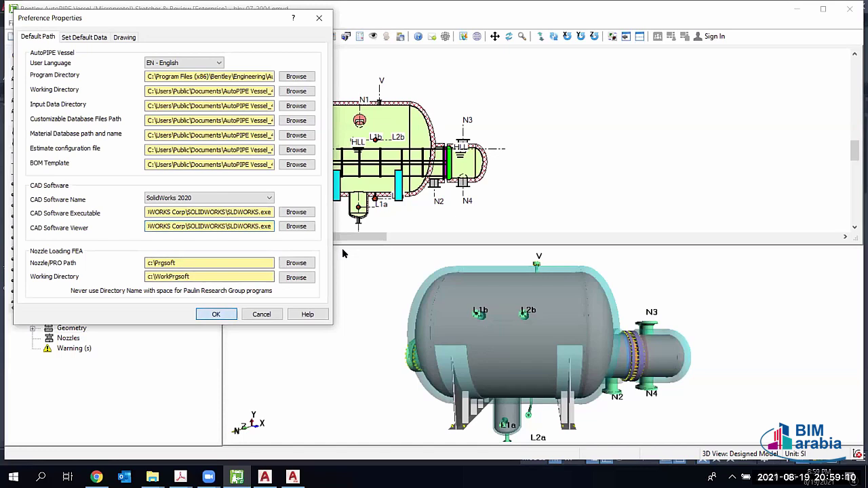
key("Return")
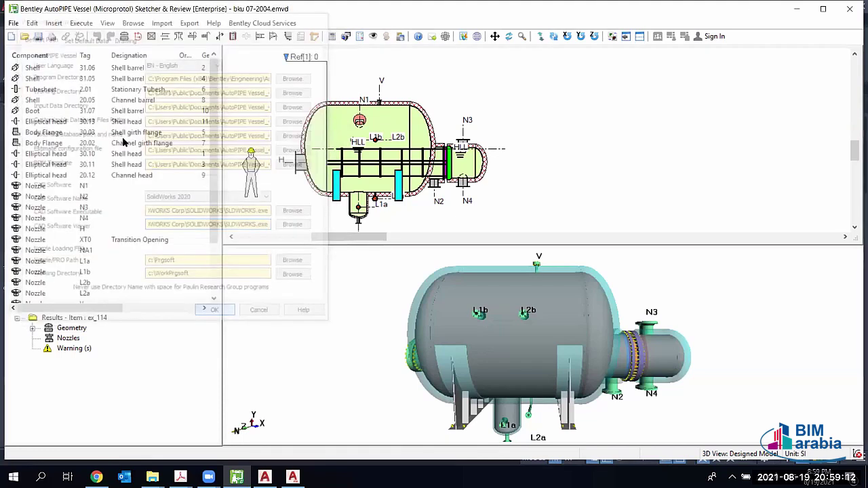
Step: Choose Generate Drawing from the Execute menu for the bku 07-2004 exchanger model
key("alt+x")
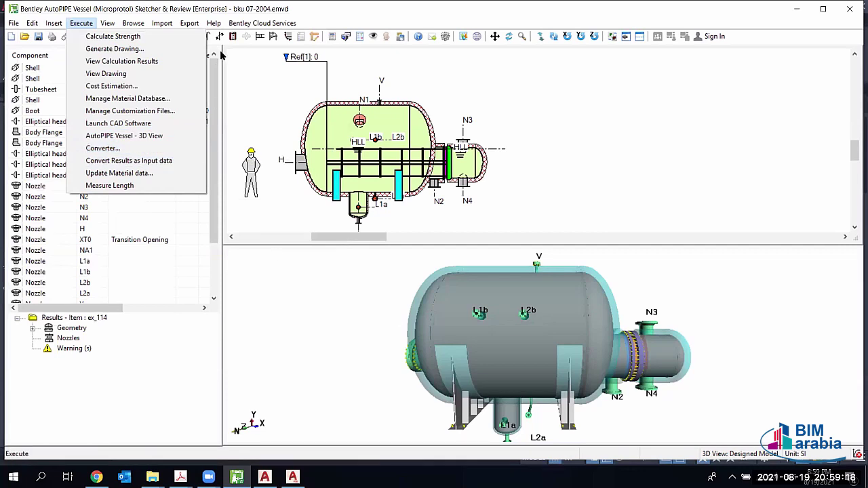
key("super+d")
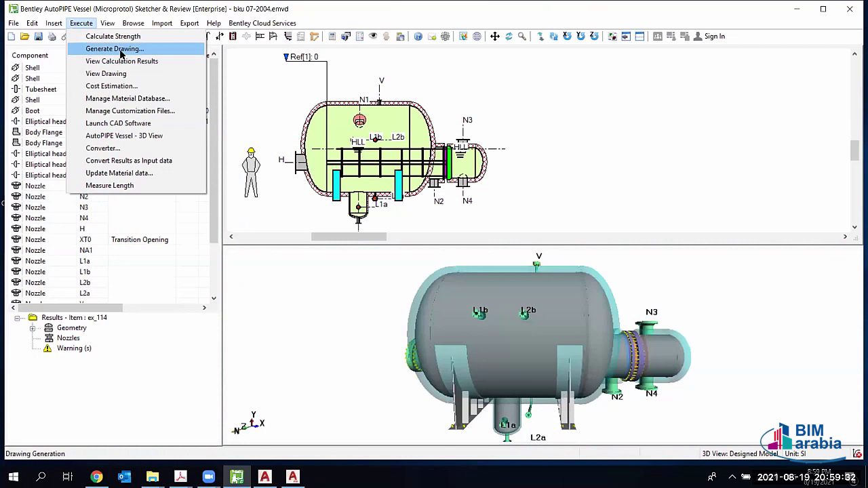
left_click(121, 53)
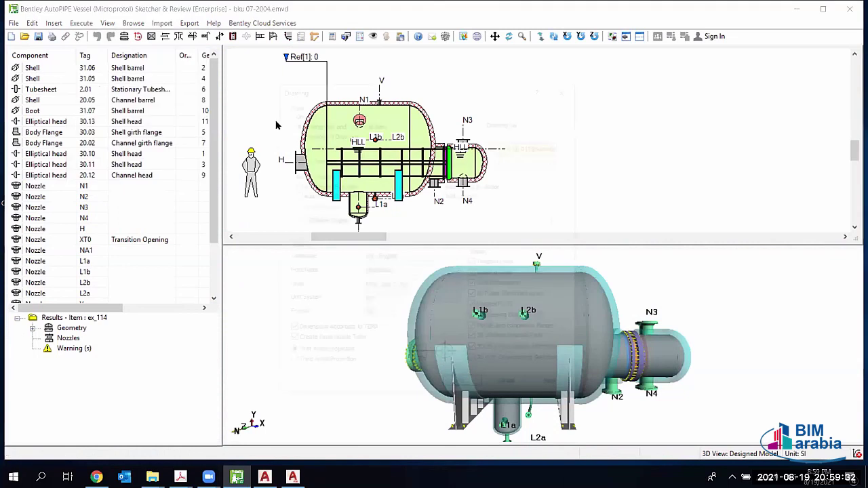
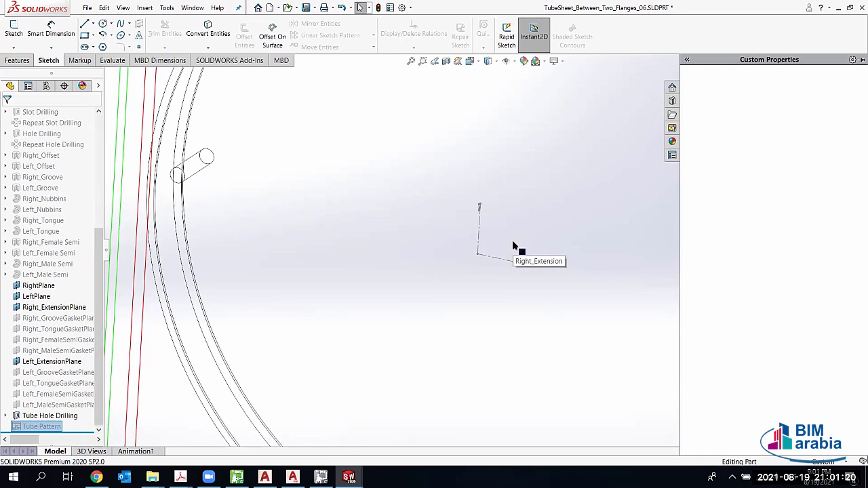
Step: Show the tube sheet and flange parts shaded in isometric view
key("ctrl+7")
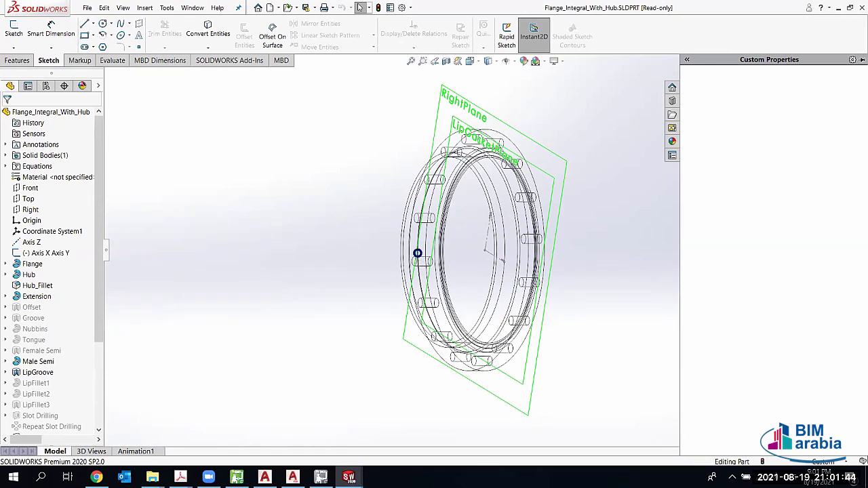
scroll(416, 254, "down", 6)
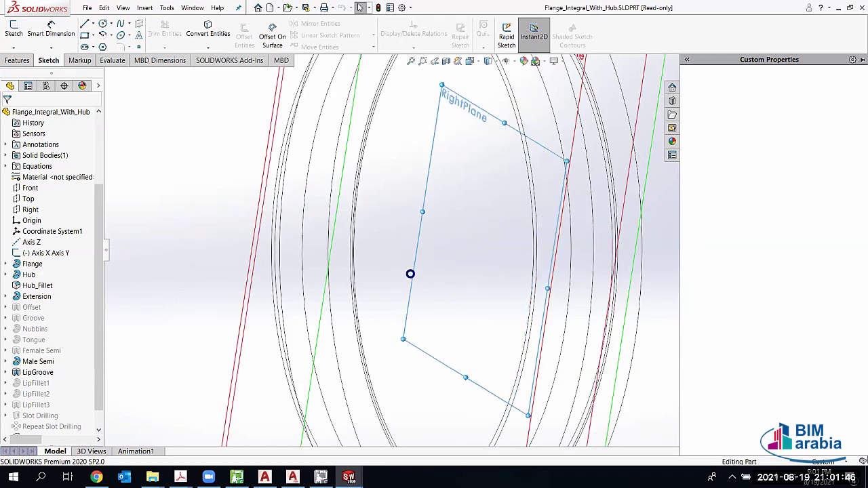
key("ctrl+7")
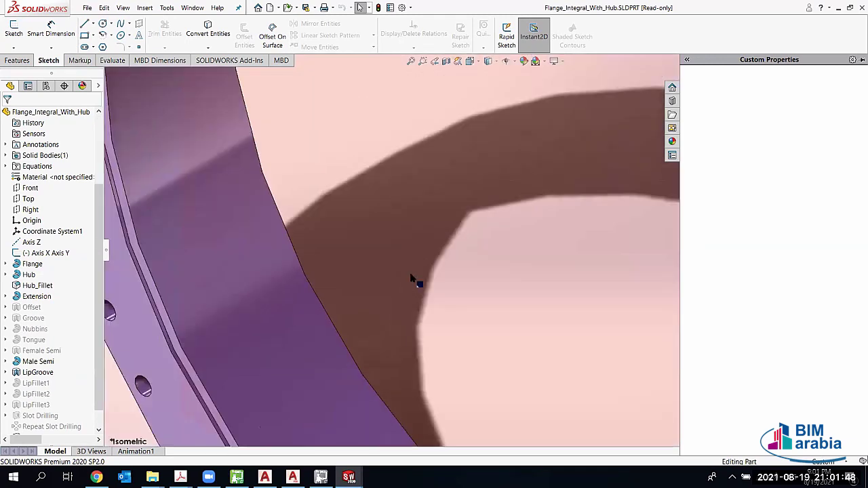
Step: Cycle through the open documents past Nut16 to the bku 07-2004 assembly
key("ctrl+Tab")
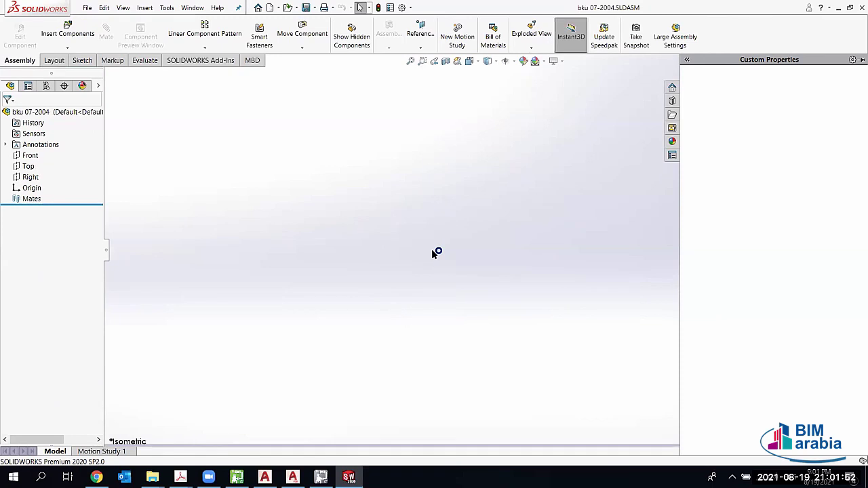
key("ctrl+Tab")
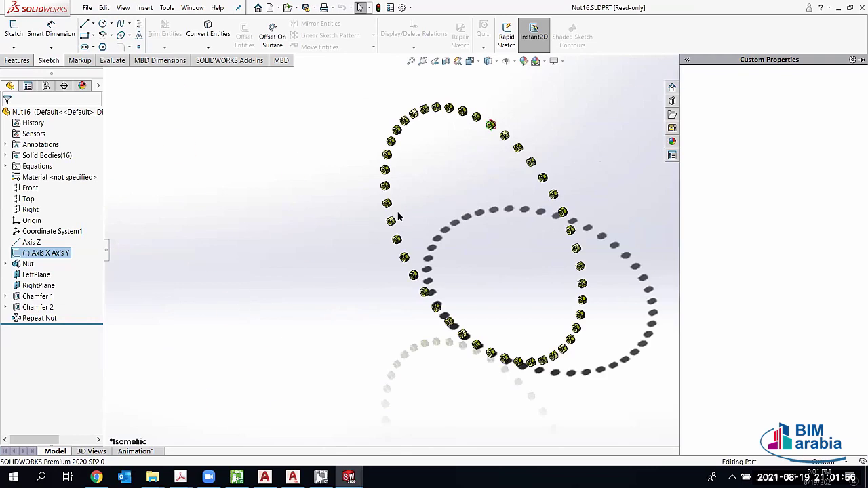
key("ctrl+Tab")
key("ctrl+Tab")
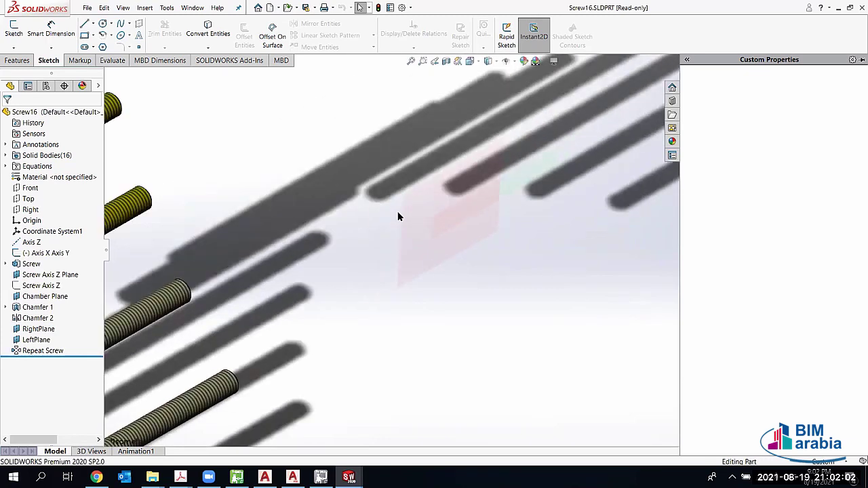
key("ctrl+Tab")
Step: Cycle through Shell, the elliptical head (isometric), Nozzle2 and Boot_10_Boot parts
key("ctrl+Tab")
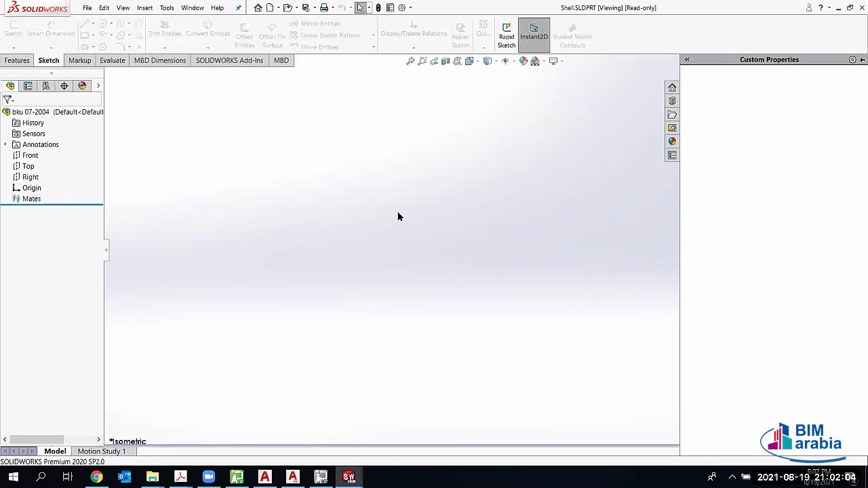
key("ctrl+Tab")
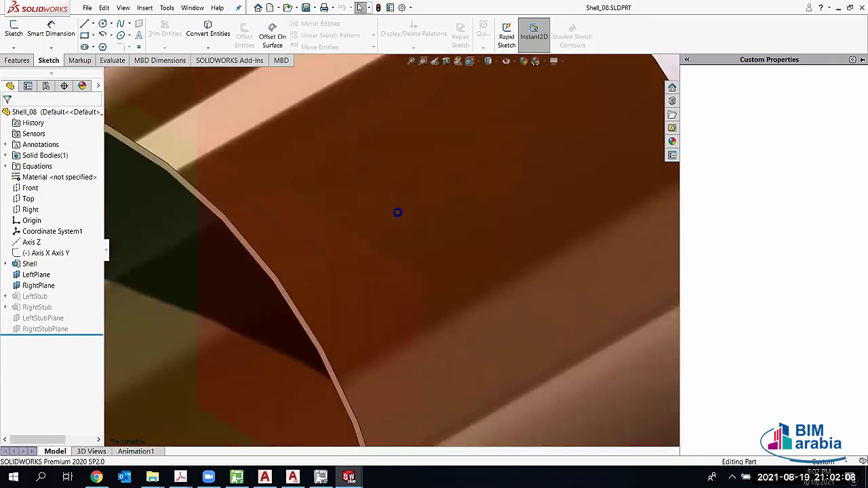
key("ctrl+Tab")
key("ctrl+Tab")
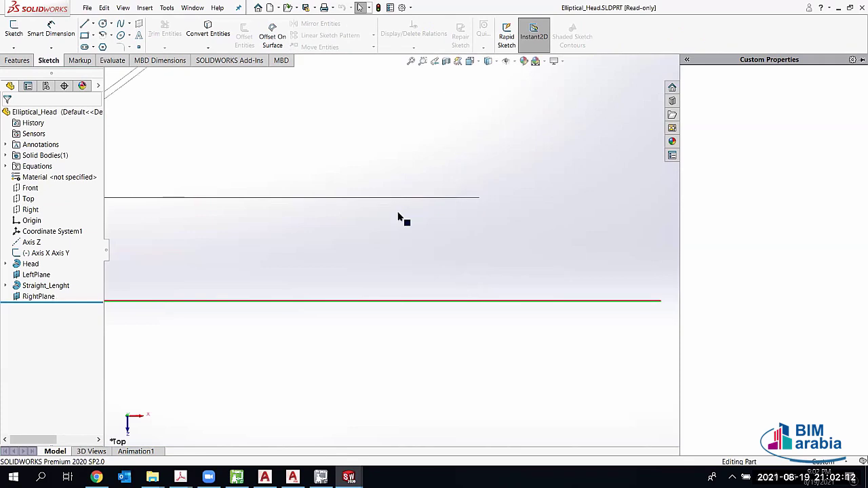
key("ctrl+7")
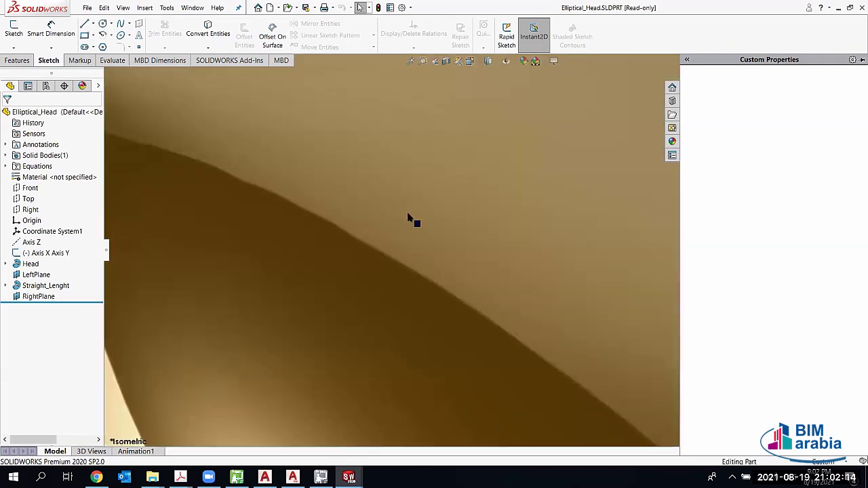
key("ctrl+Tab")
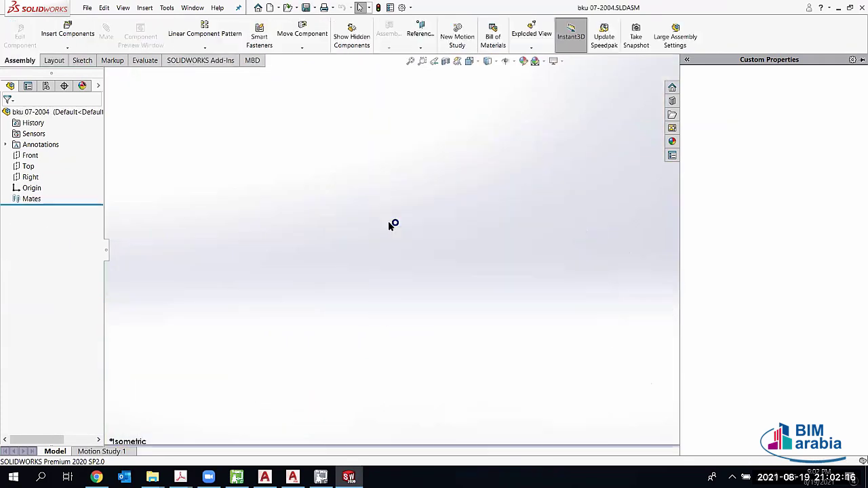
key("ctrl+Tab")
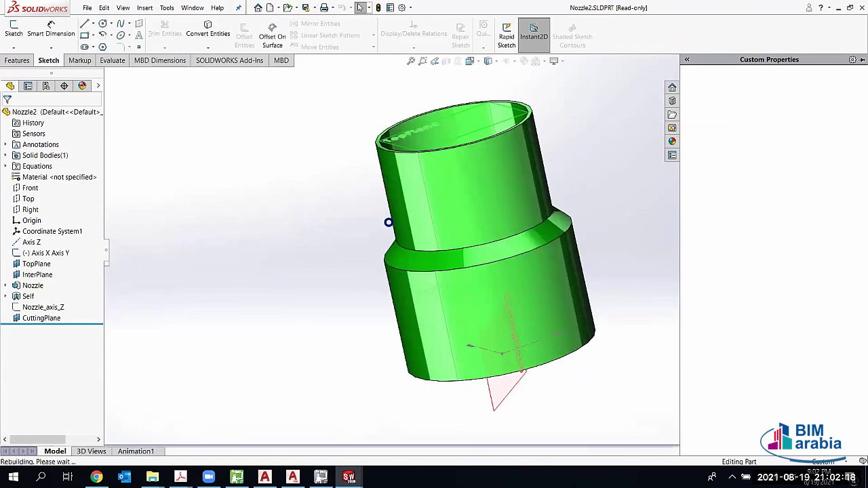
key("ctrl+Tab")
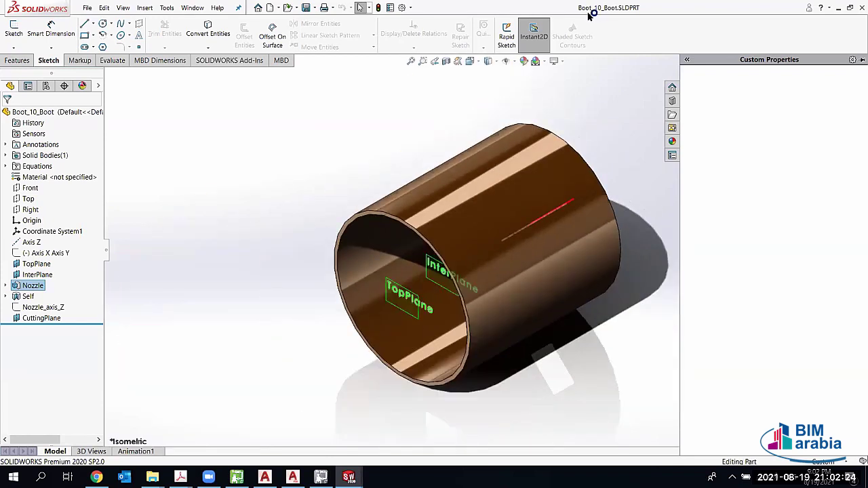
Step: Fit Elliptical_Head in isometric view, then show Saddle_Type_F_I as wireframe with hidden lines
key("ctrl+Tab")
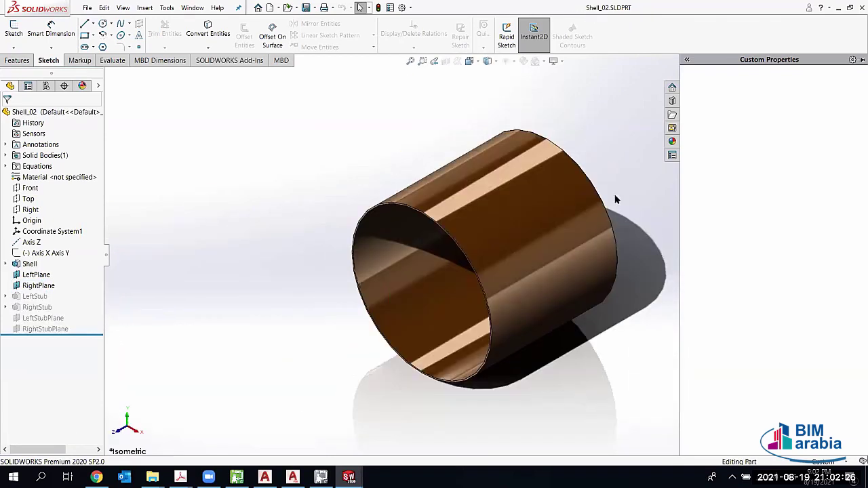
key("ctrl+Tab")
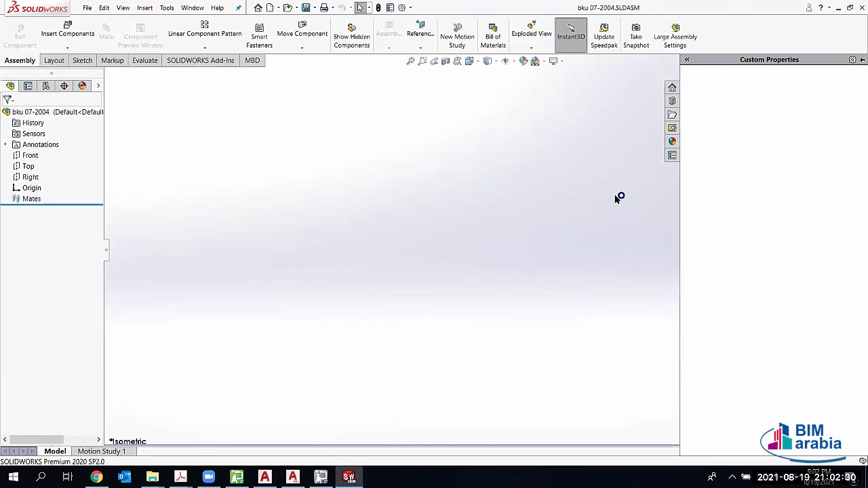
key("ctrl+Tab")
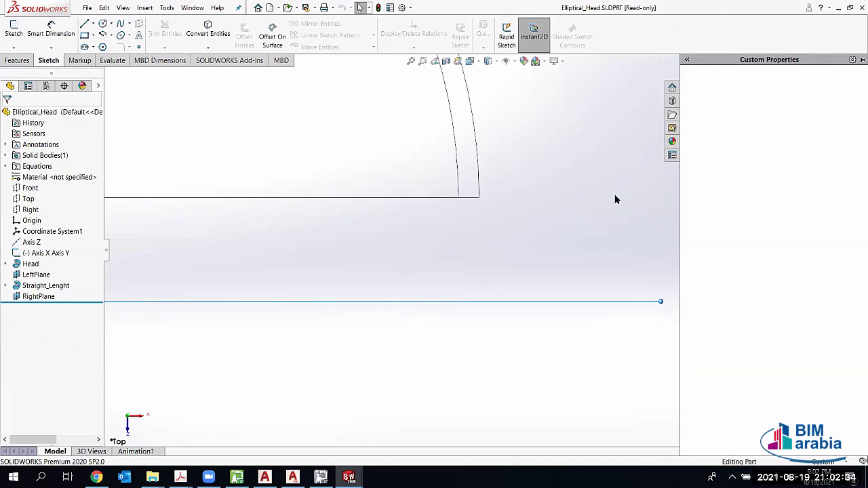
key("ctrl+7")
key("f")
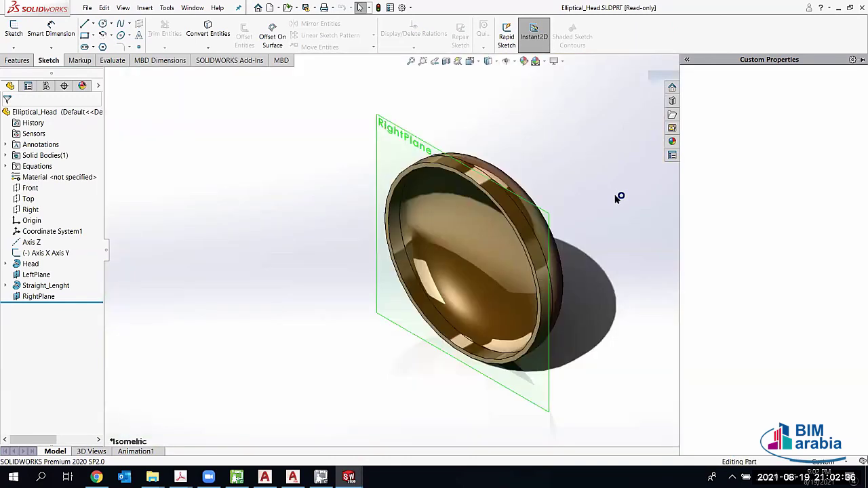
key("ctrl+Tab")
key("ctrl+Tab")
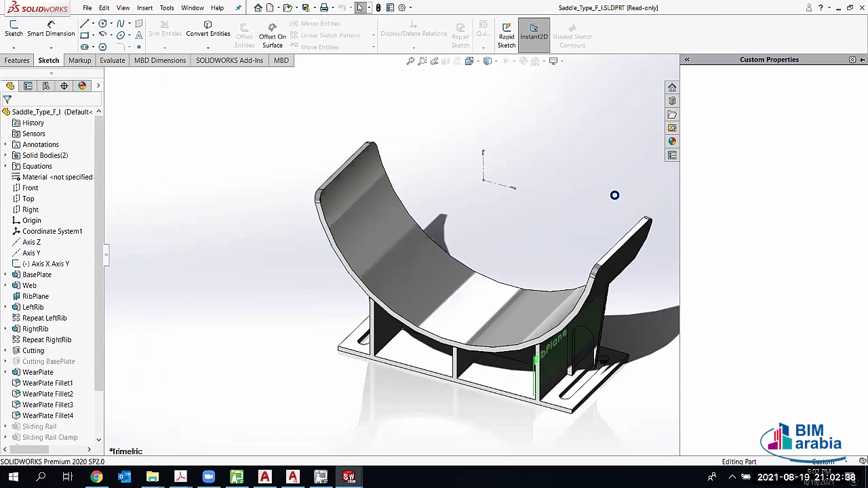
key("w")
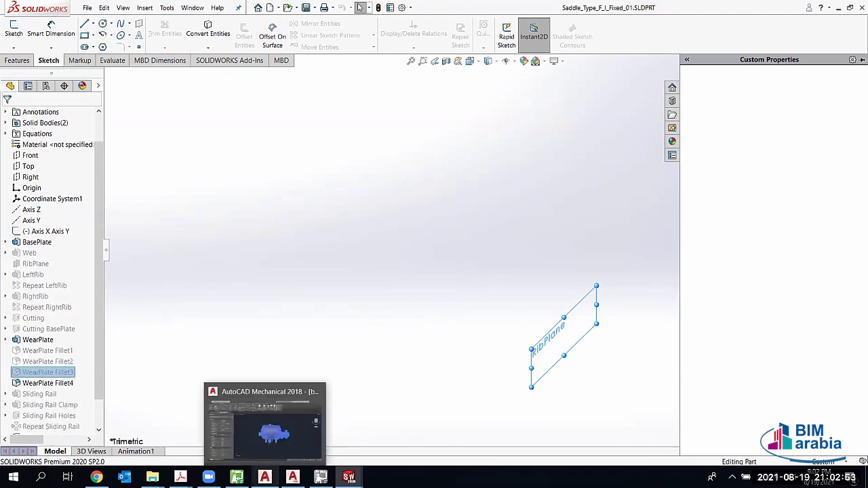
Step: Bring the AutoCAD Mechanical bku 07-2004_3D drawing forward and quit AutoCAD Mechanical
left_click(264, 477)
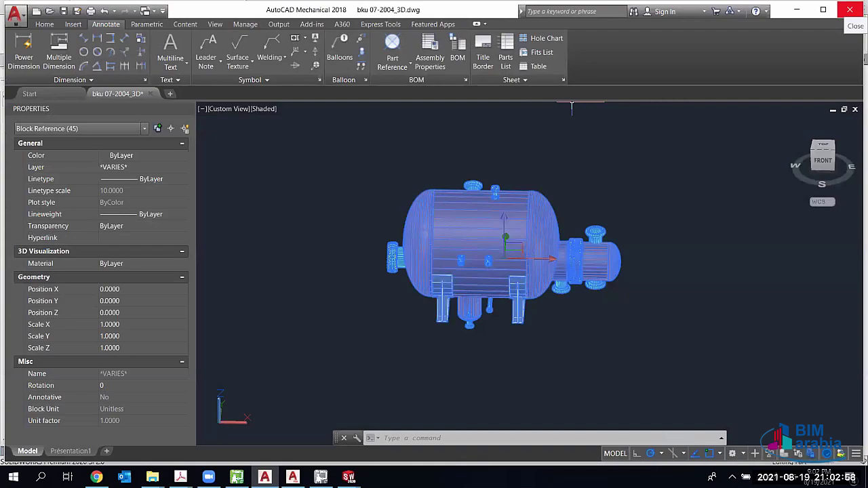
left_click(849, 9)
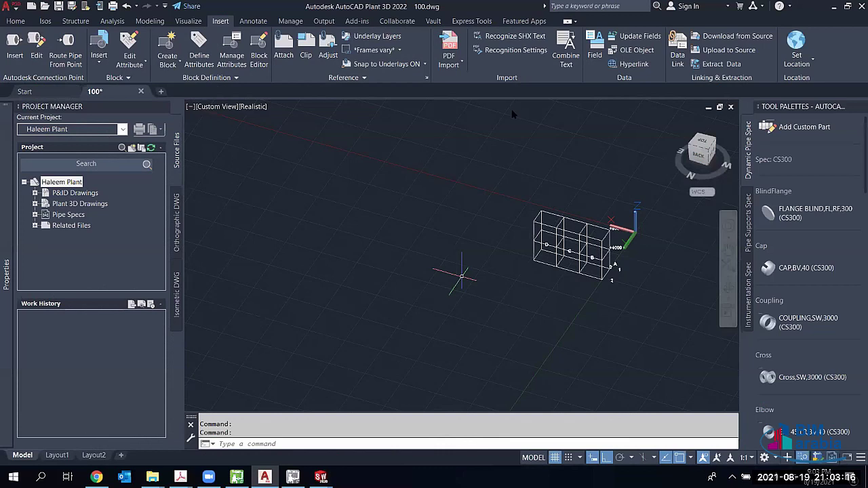
Step: End object isolation so all 70 objects reappear, and centre the steel structure
right_click(513, 113)
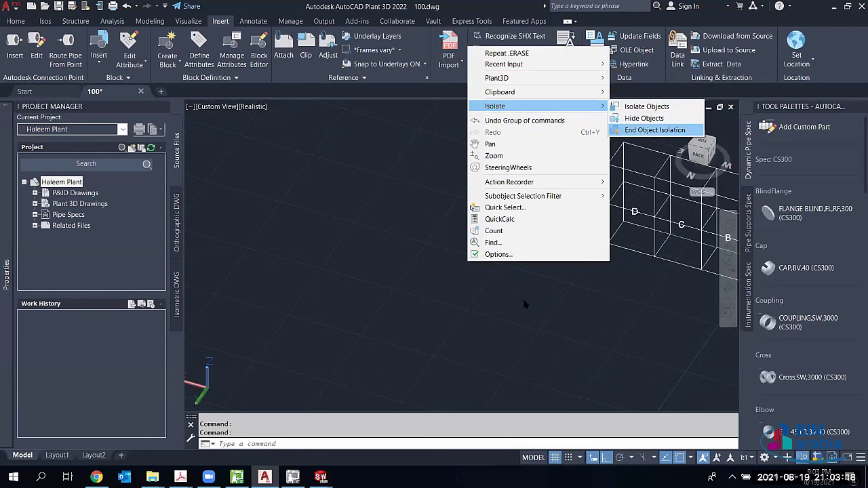
left_click(503, 346)
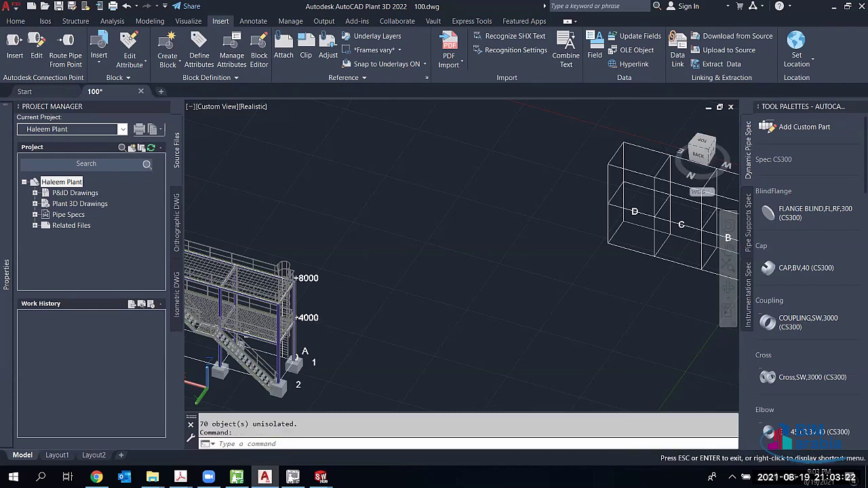
middle_click_drag(295, 358, 478, 276)
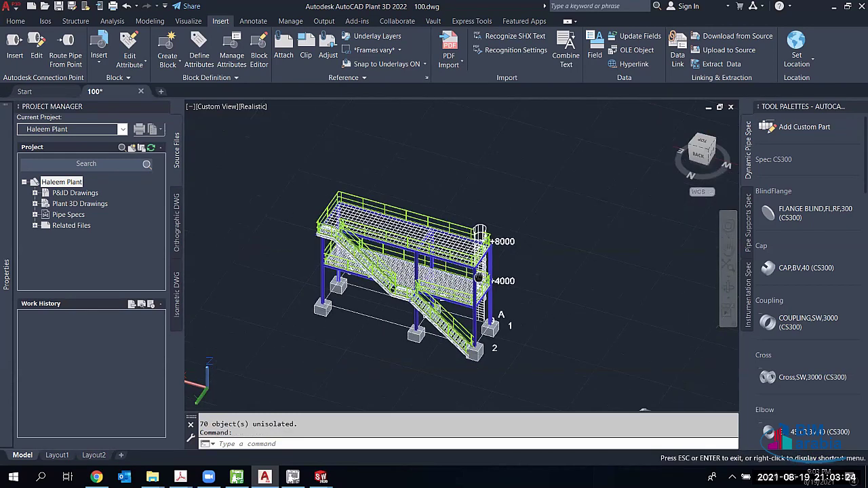
scroll(542, 305, "down", 2)
scroll(694, 371, "up", 1)
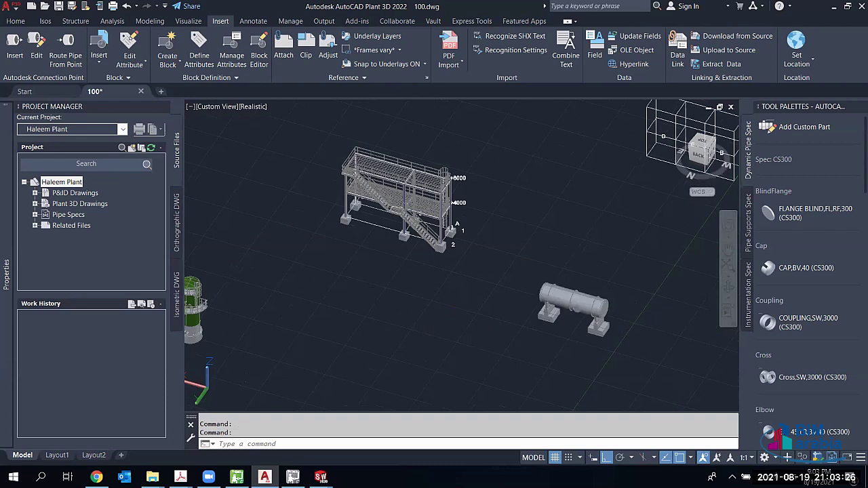
Step: Pan and zoom around the horizontal vessel and steel platform structure
middle_click_drag(362, 297, 572, 217)
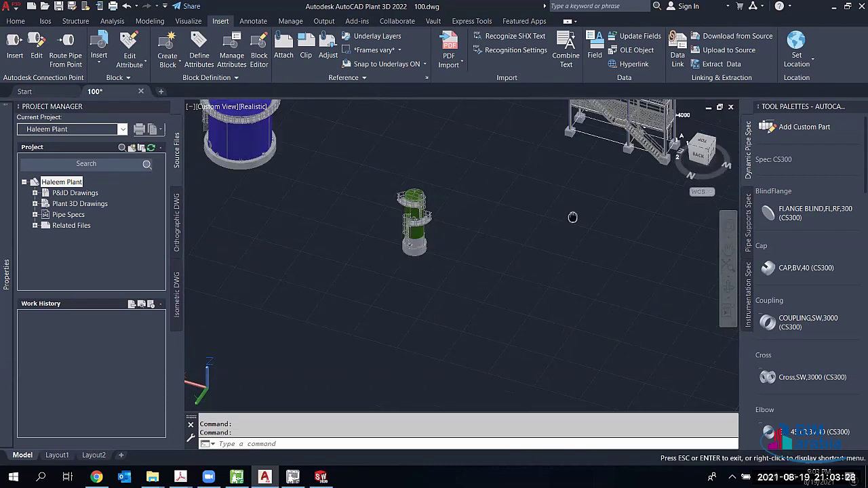
scroll(572, 217, "up", 3)
scroll(432, 308, "up", 1)
middle_click_drag(295, 298, 519, 246)
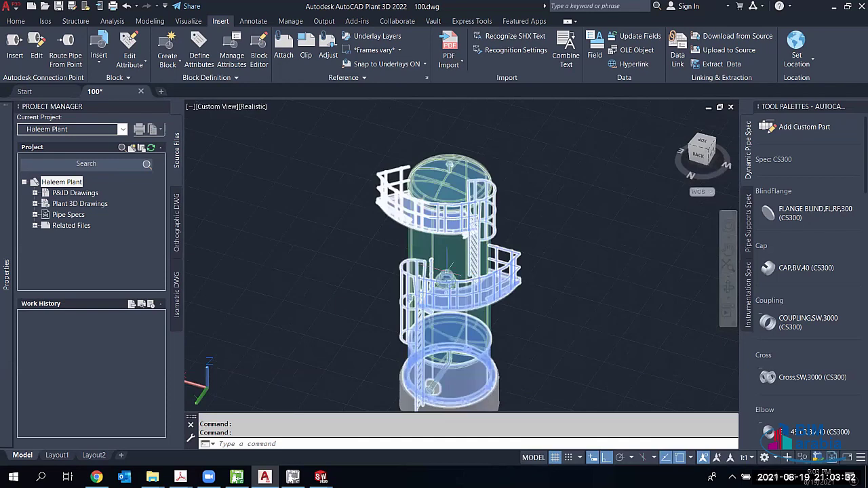
scroll(422, 247, "up", 2)
scroll(423, 246, "up", 2)
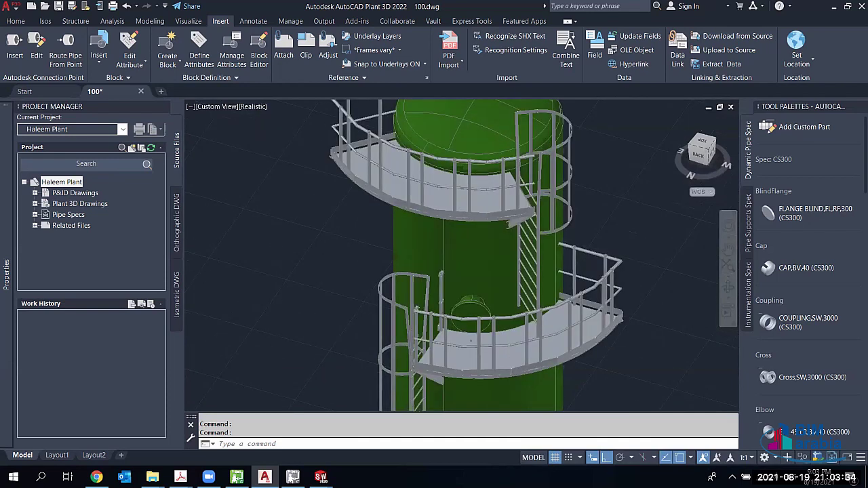
scroll(423, 246, "down", 3)
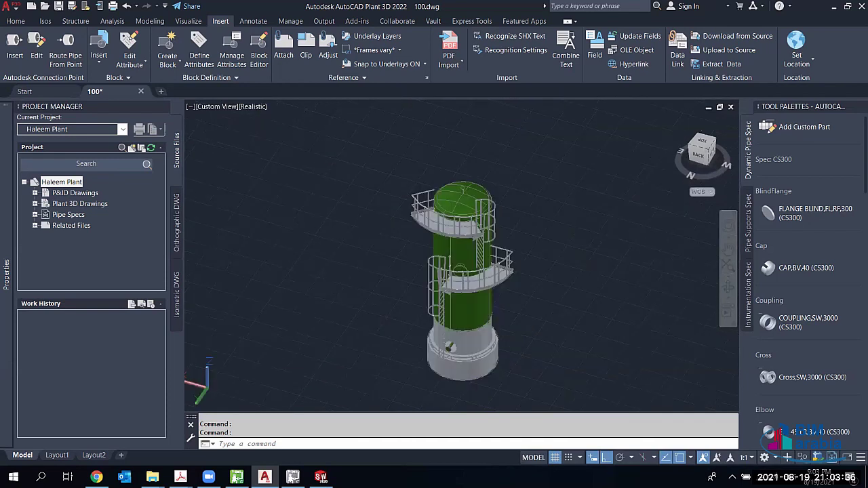
middle_click_drag(422, 246, 309, 299)
middle_click_drag(569, 228, 407, 260)
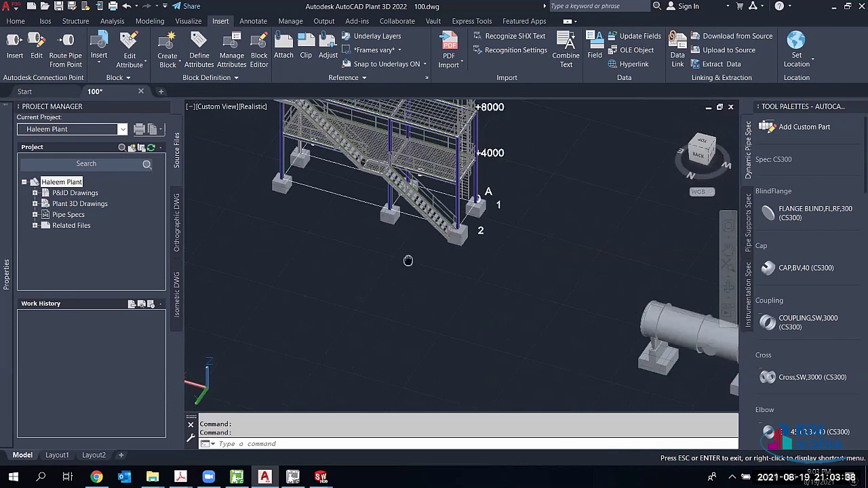
scroll(678, 332, "up", 5)
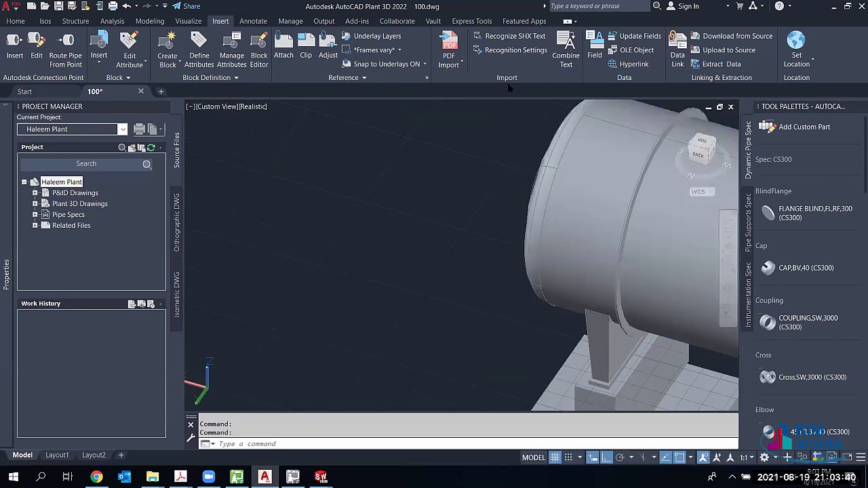
scroll(538, 268, "down", 2)
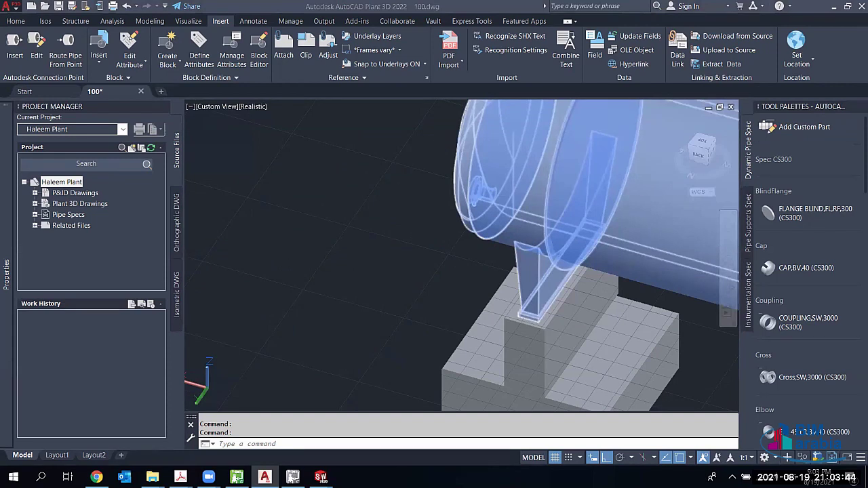
scroll(590, 256, "down", 3)
scroll(568, 177, "up", 5)
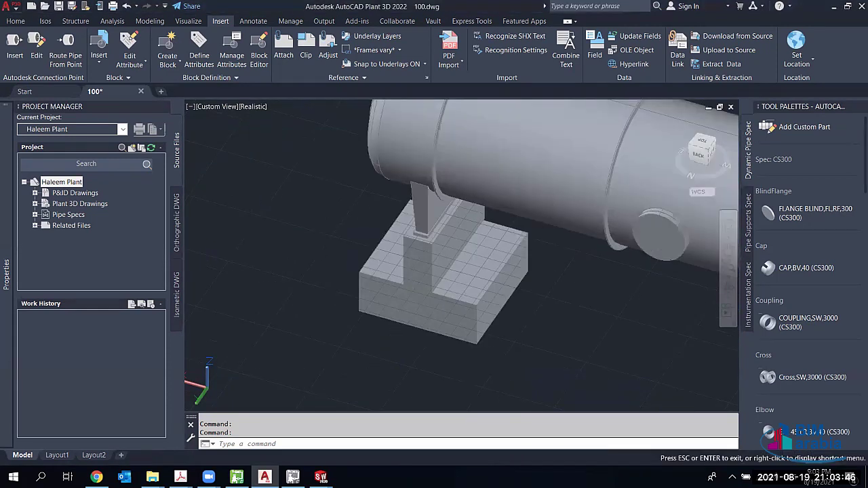
left_click_drag(553, 181, 444, 243)
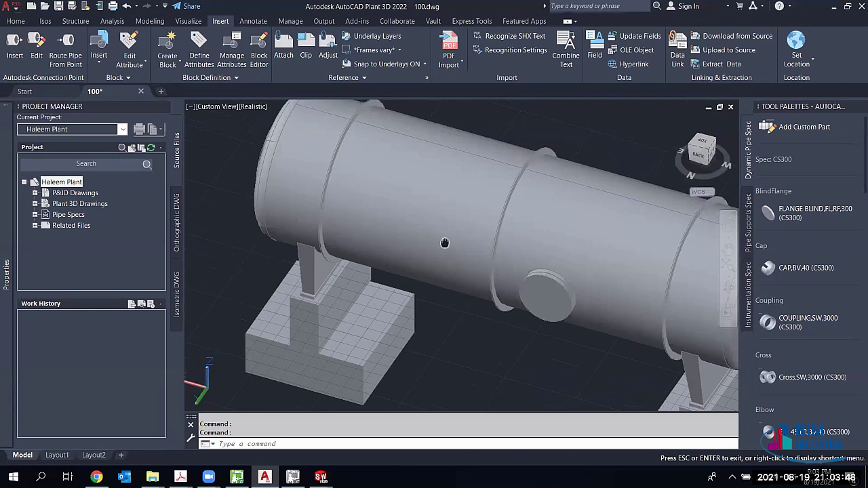
scroll(444, 242, "down", 4)
key("Escape")
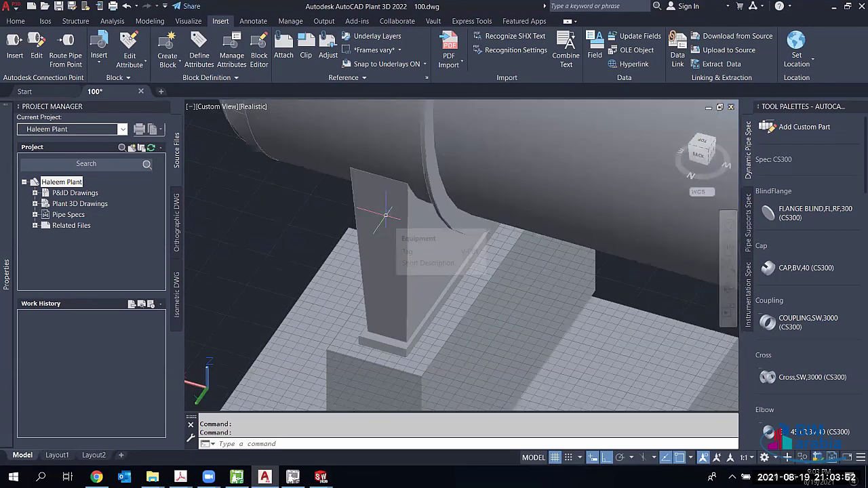
left_click(385, 215)
scroll(339, 106, "down", 3)
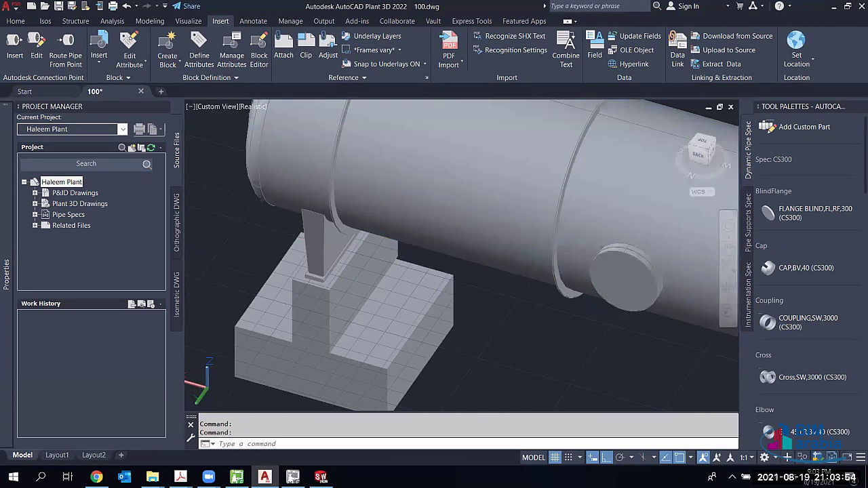
middle_click_drag(197, 227, 357, 188)
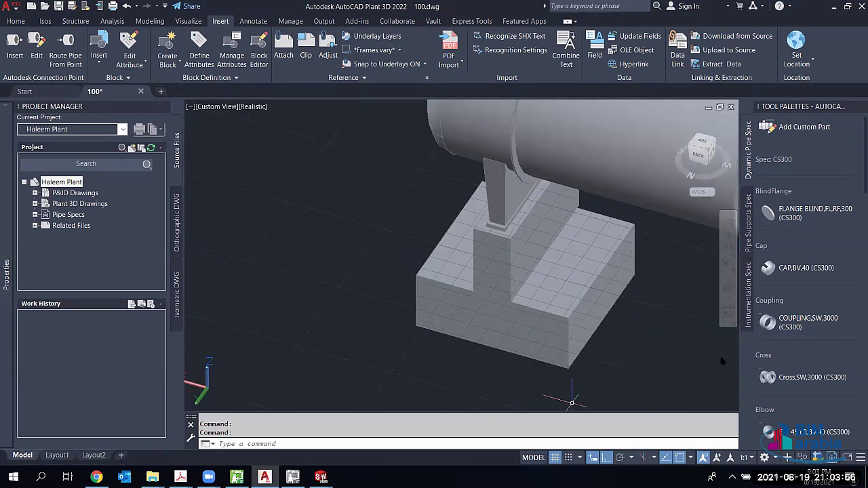
left_click(690, 457)
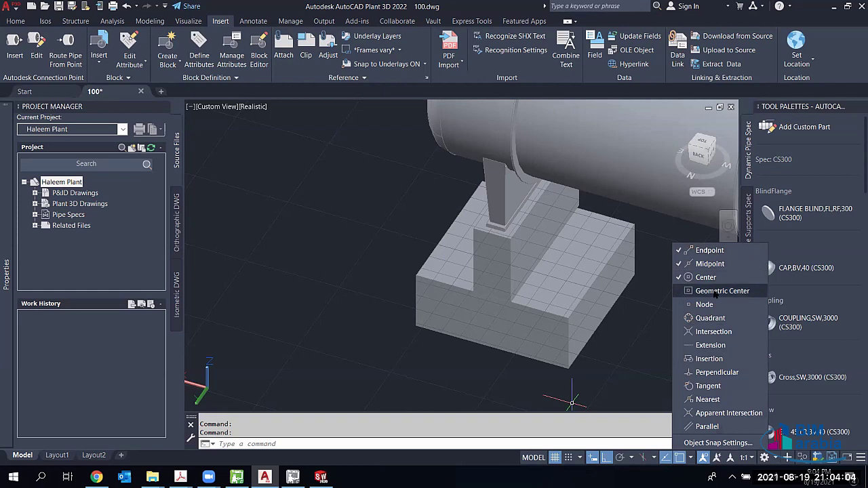
left_click(372, 372)
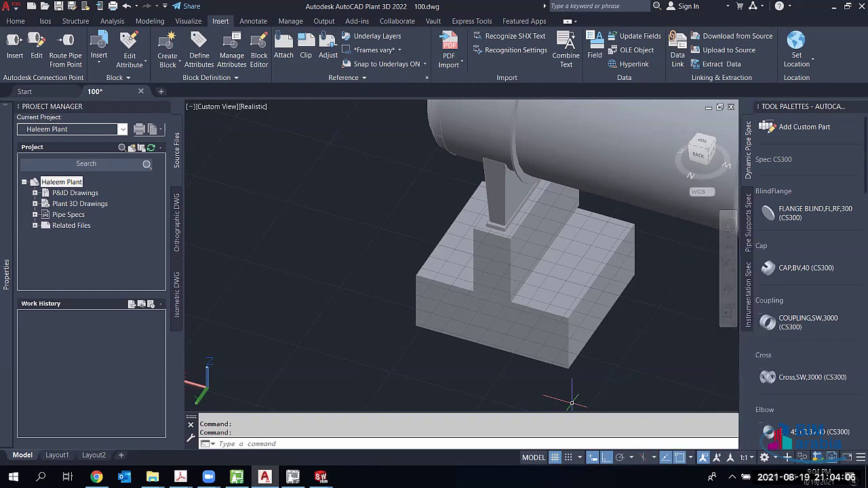
type("l")
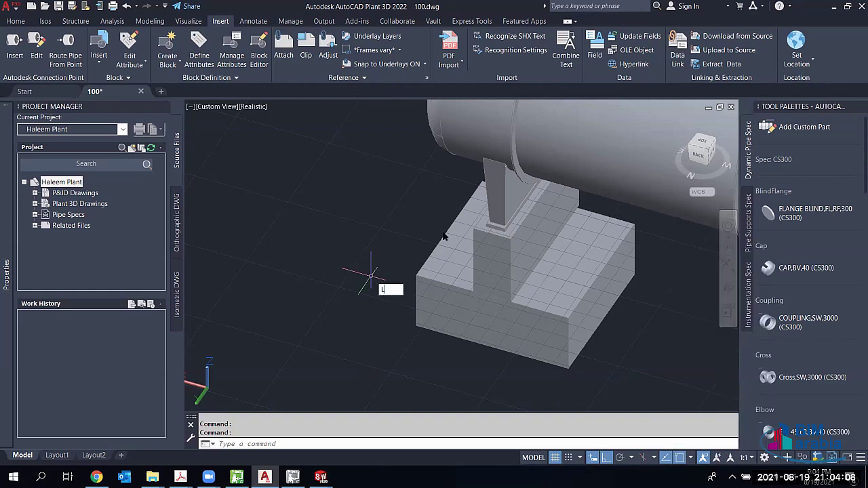
Step: Draw a 1000-unit line starting at the saddle support's top corner
key("Return")
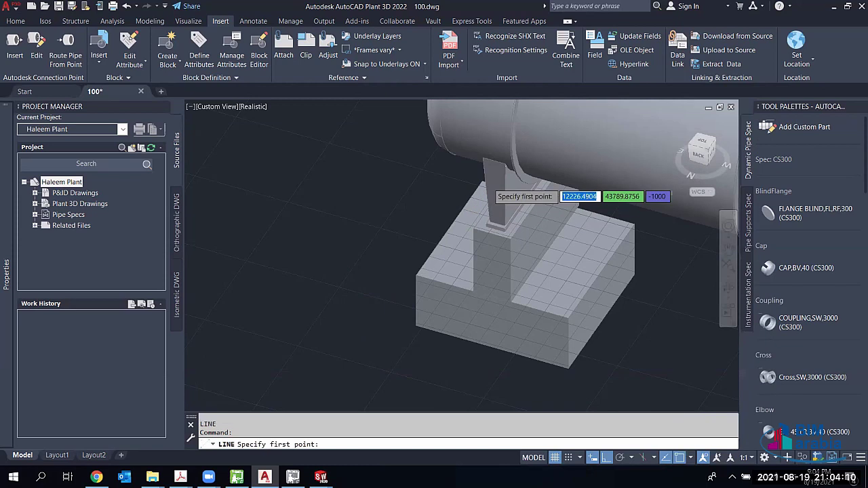
scroll(491, 188, "up", 2)
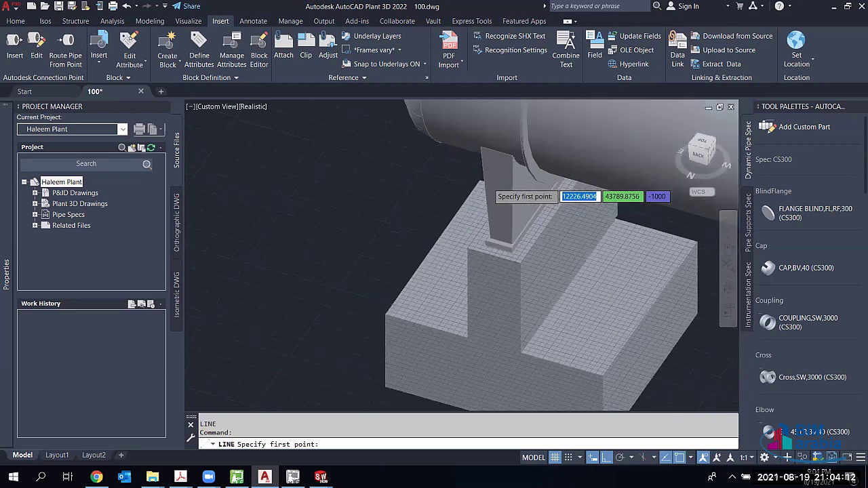
scroll(476, 180, "up", 2)
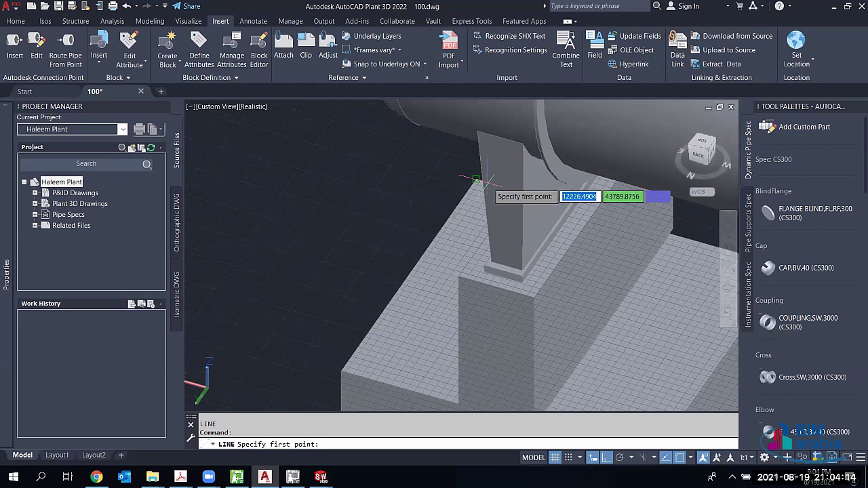
scroll(476, 180, "up", 2)
left_click(483, 227)
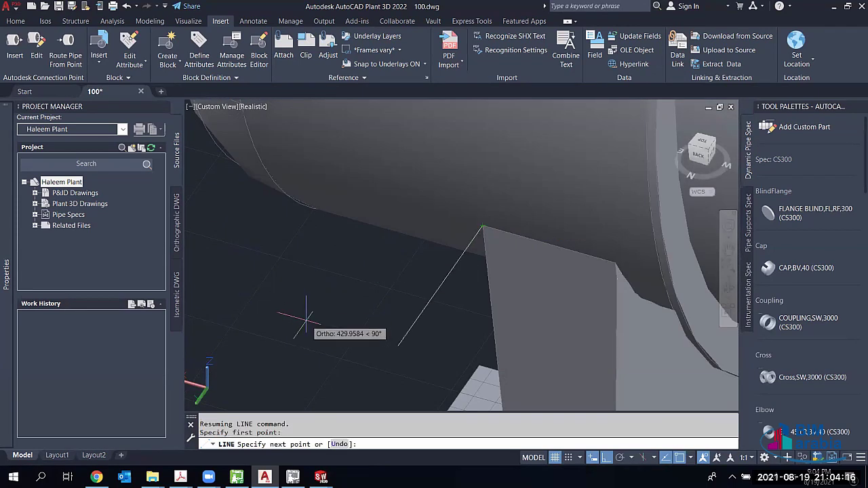
middle_click_drag(306, 316, 318, 268)
type("100")
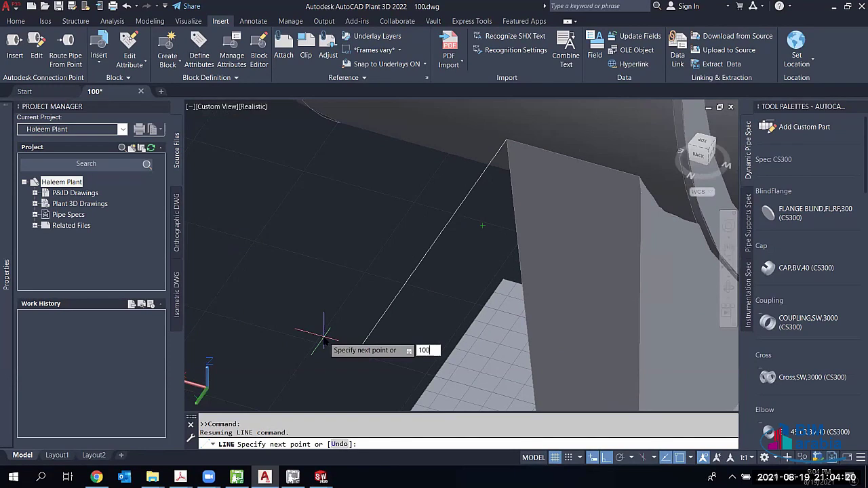
type("0")
key("Return")
key("Escape")
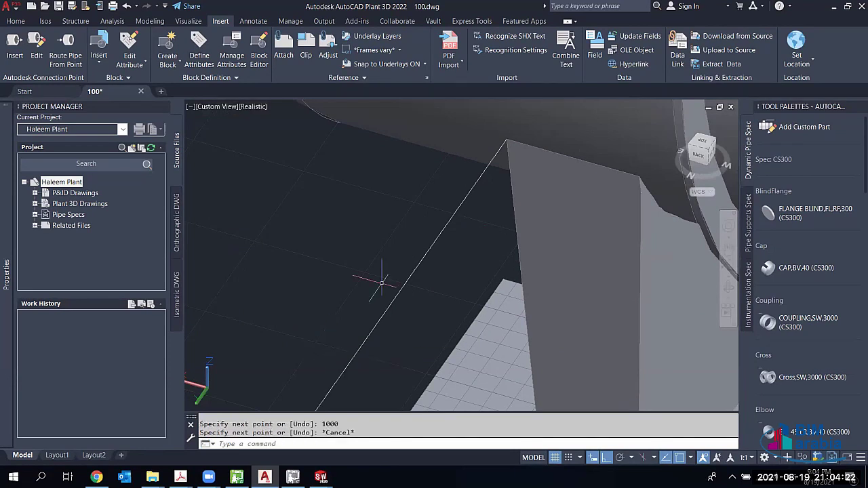
Step: Start a second line on the support's top edge, then cancel it
scroll(392, 275, "down", 4)
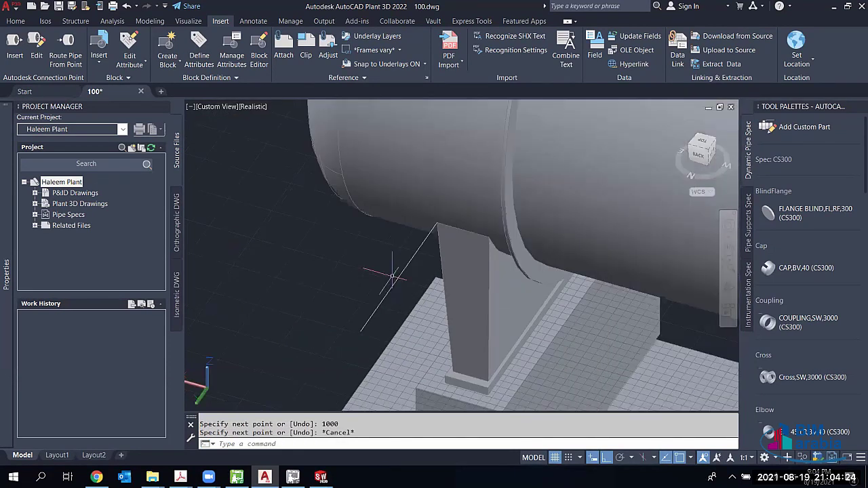
scroll(421, 250, "up", 6)
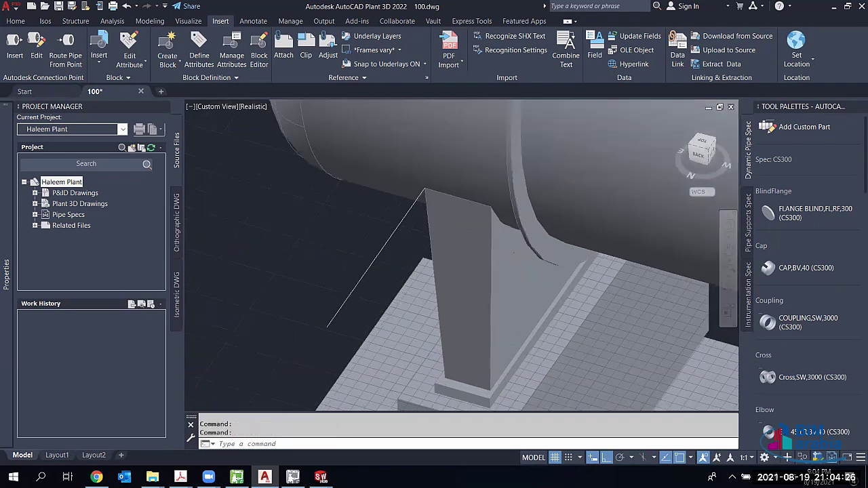
type("line")
key("Return")
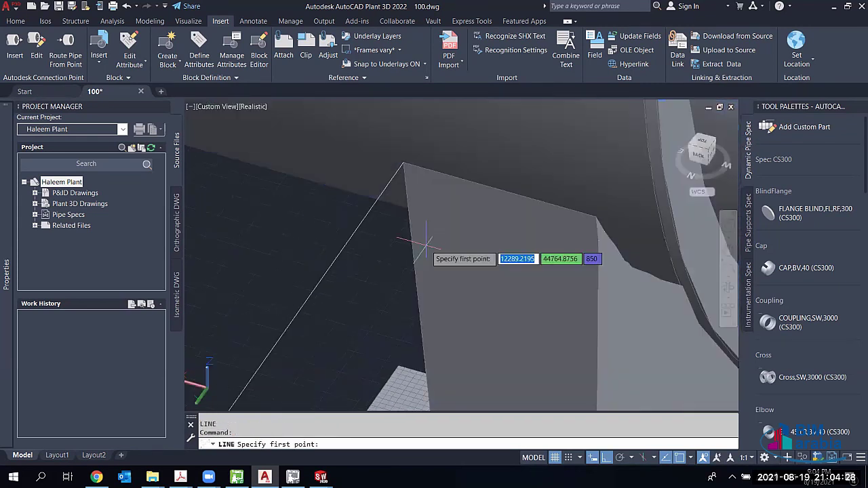
left_click(495, 189)
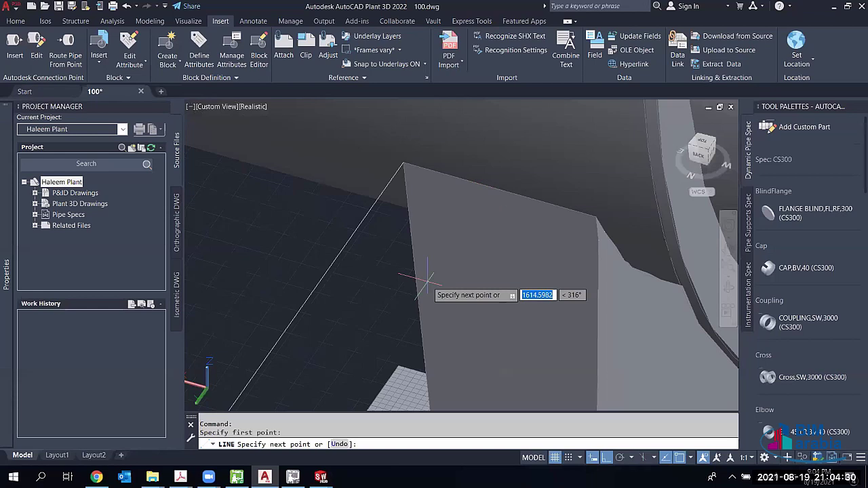
scroll(432, 282, "down", 2)
scroll(381, 351, "down", 2)
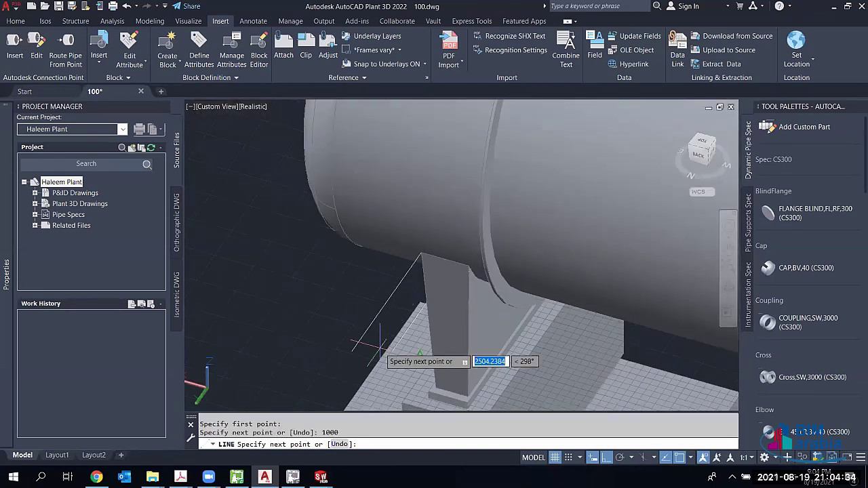
key("Escape")
key("Escape")
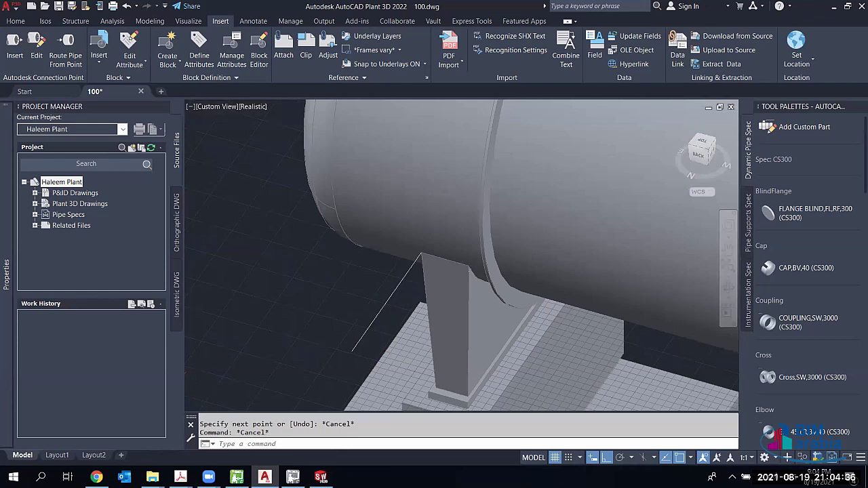
scroll(400, 292, "up", 3)
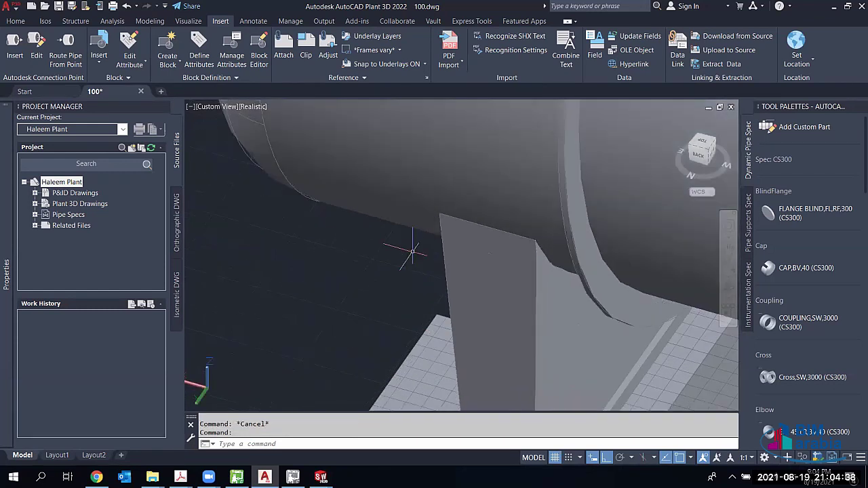
Step: Erase the most recently drawn line
key("Delete")
type("L")
key("Return")
key("Return")
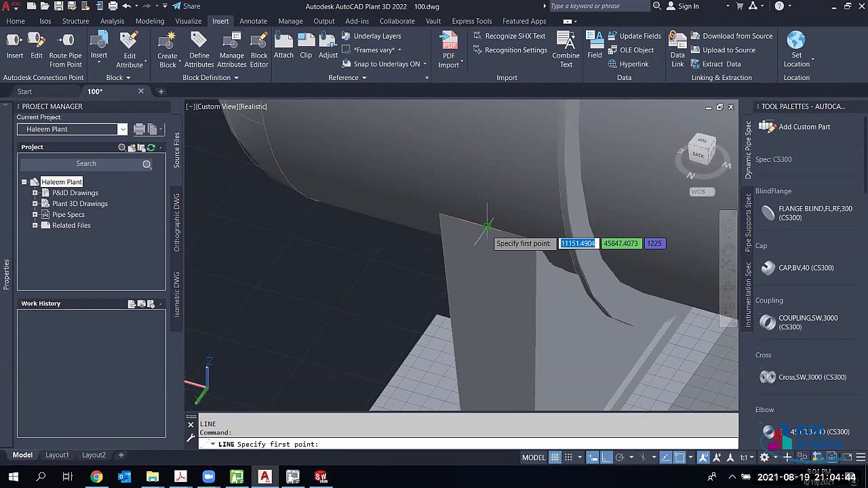
Step: Draw a 1000-unit line from the support leg's top endpoint
scroll(487, 224, "up", 2)
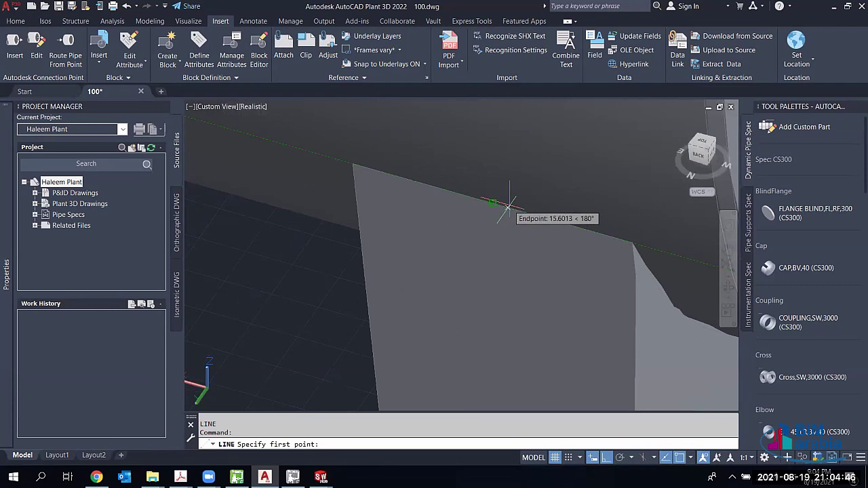
left_click(492, 202)
scroll(418, 299, "down", 2)
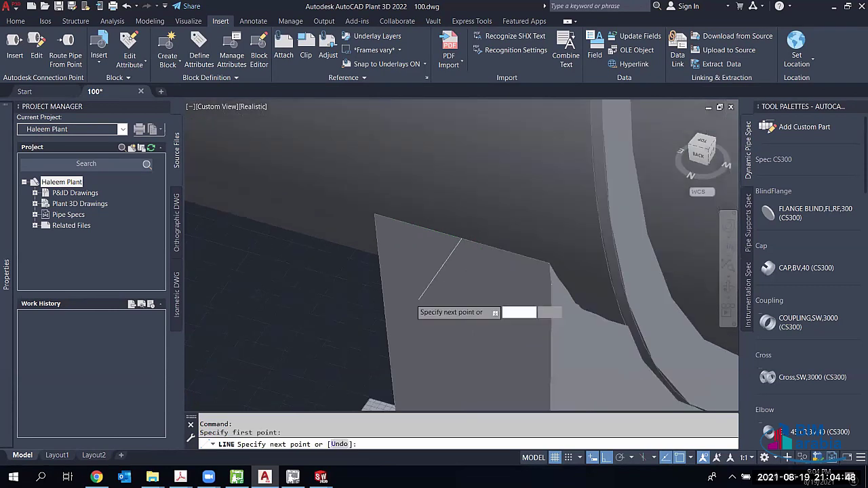
scroll(418, 299, "down", 2)
scroll(419, 298, "down", 3)
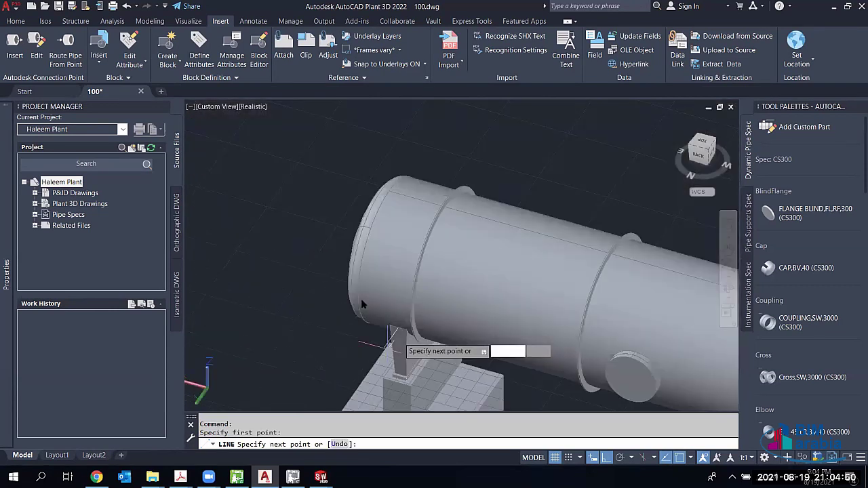
middle_click_drag(390, 336, 361, 299)
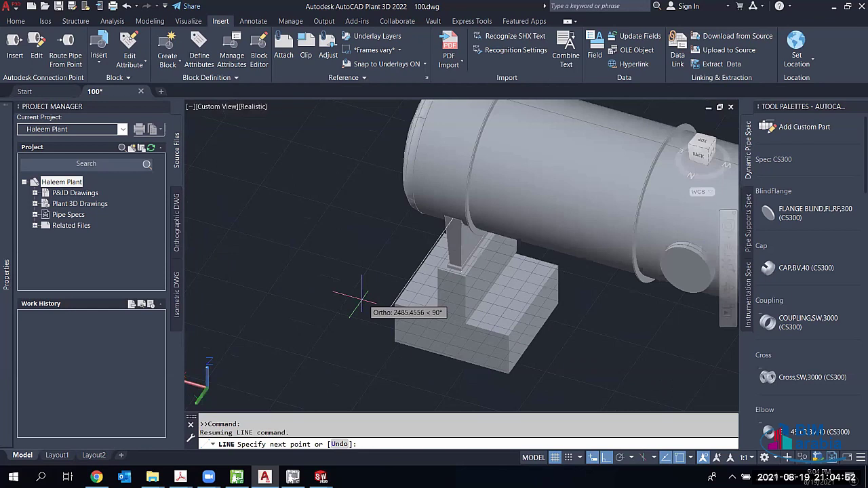
type("1000")
key("Return")
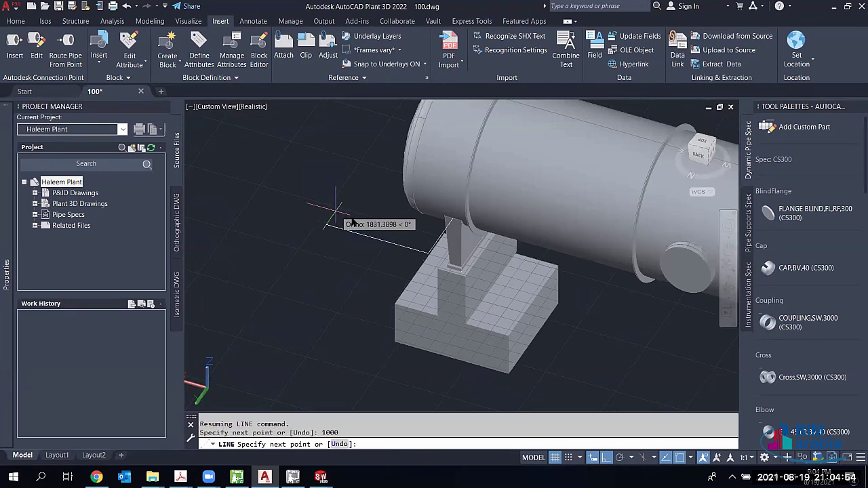
right_click(343, 219)
left_click(359, 219)
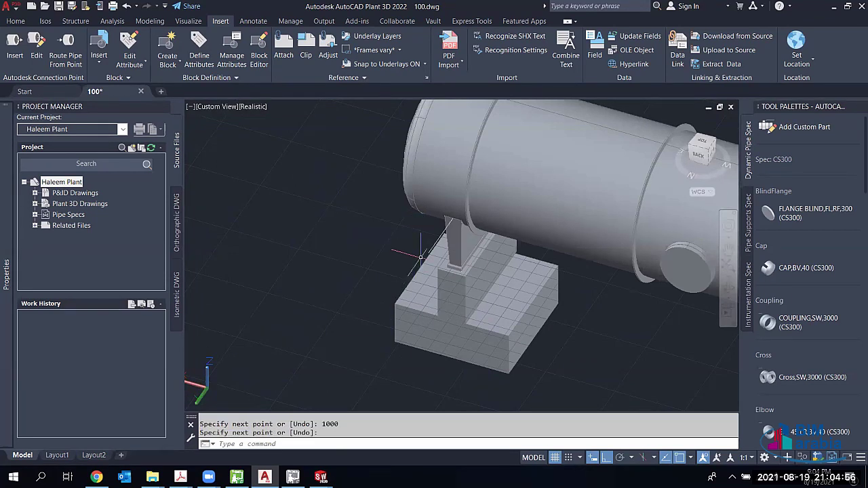
Step: Draw another 1000-unit line from the support's top corner
scroll(420, 257, "up", 3)
scroll(606, 271, "down", 3)
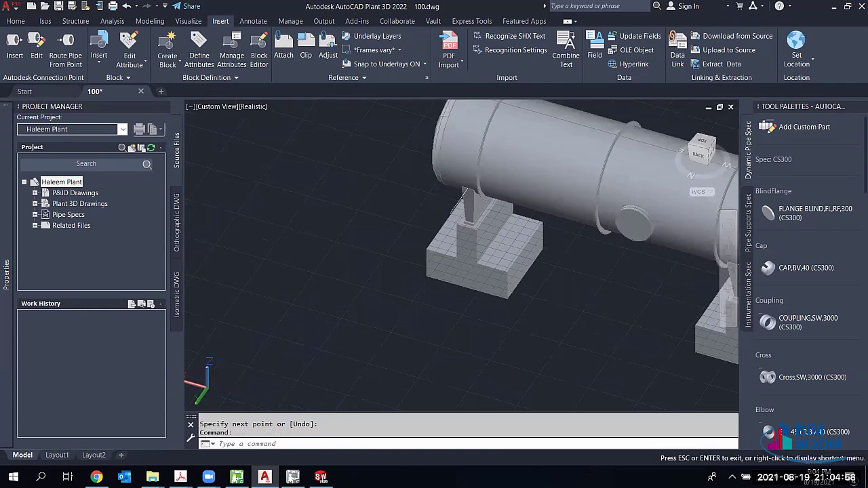
scroll(604, 269, "up", 3)
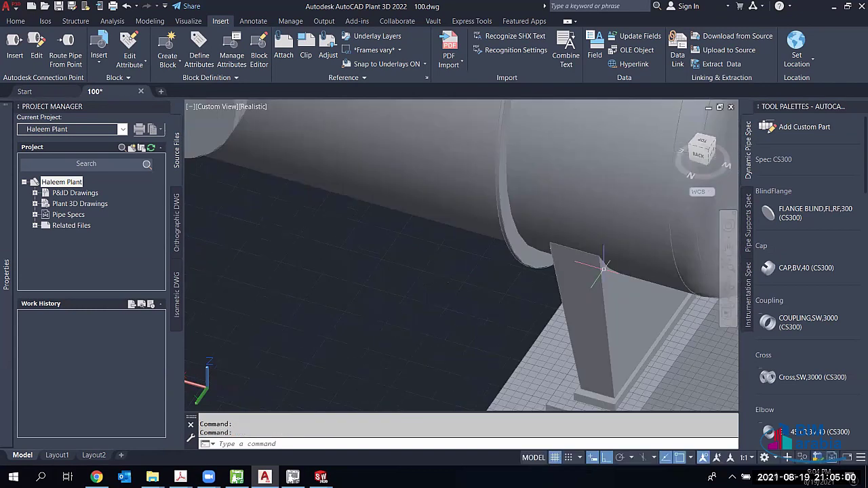
type("l")
key("Return")
left_click(573, 253)
type("100")
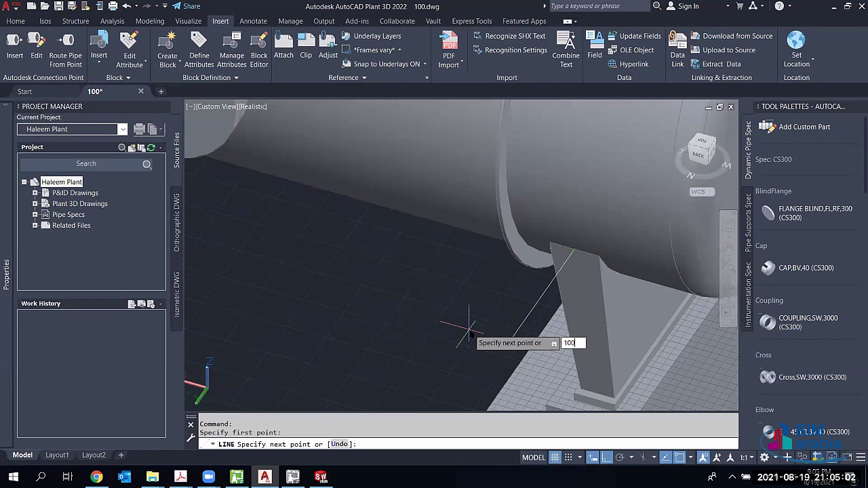
type("0")
key("Return")
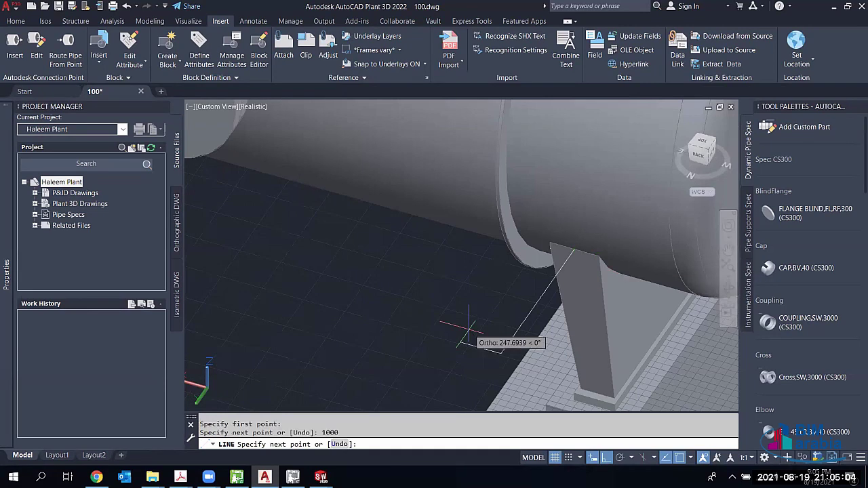
key("Escape")
scroll(528, 299, "down", 2)
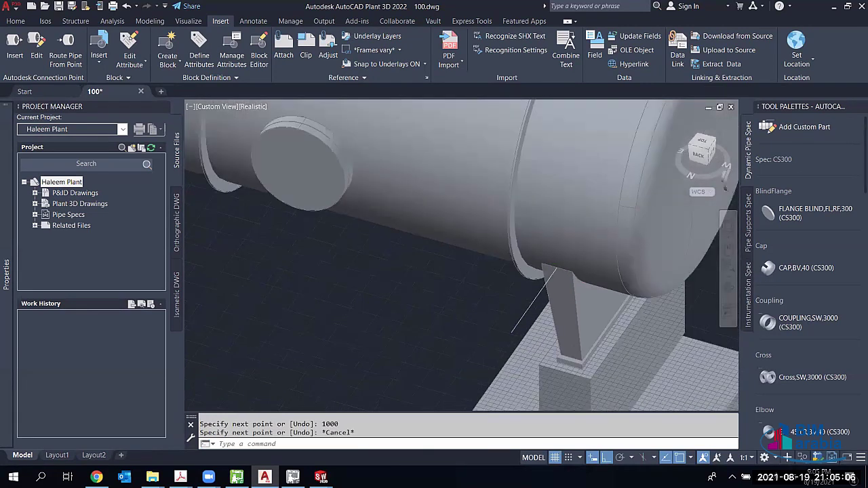
Step: In Member Settings, choose DIN IPE-200, top-centre insertion grip and Vertical offset 100
left_click(70, 23)
left_click(207, 51)
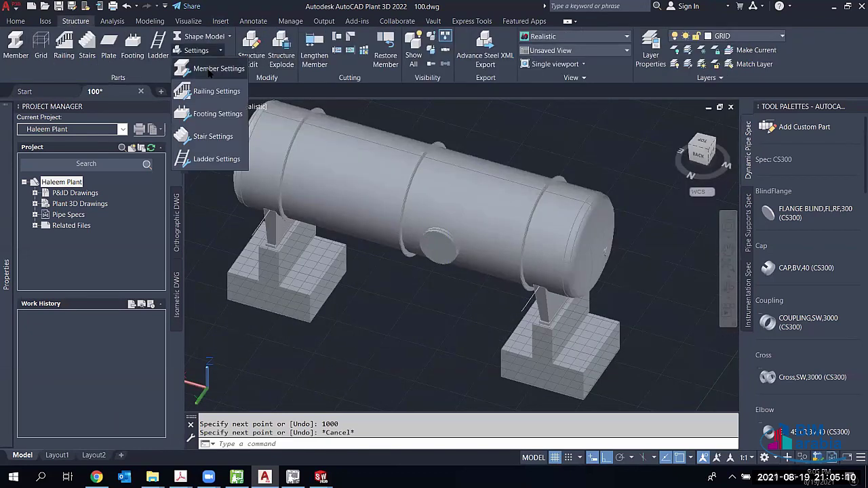
left_click(349, 194)
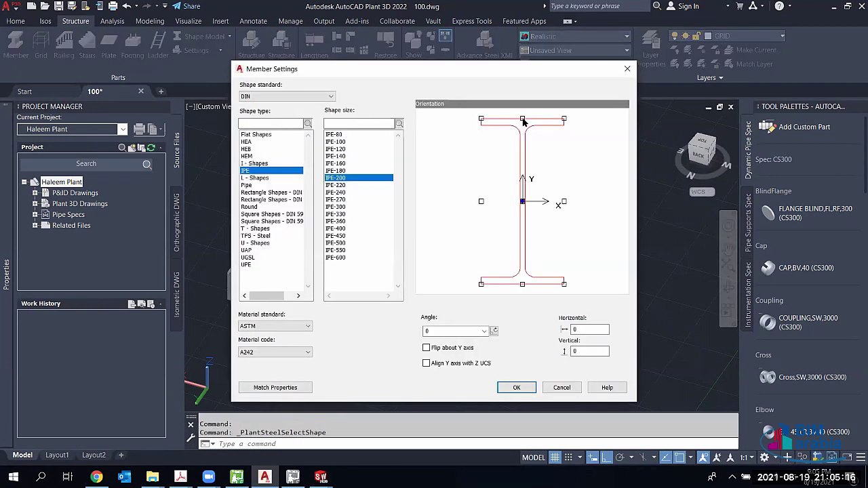
left_click(520, 126)
left_click(516, 387)
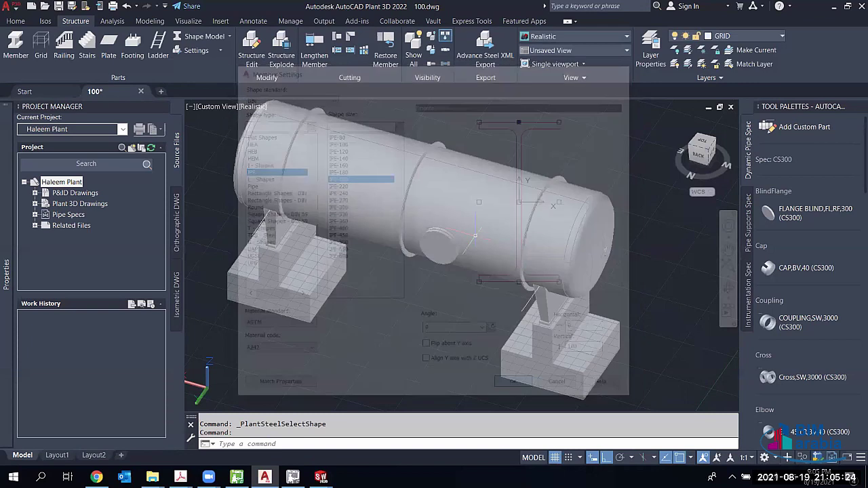
Step: Start a member at the support top, then abandon that first placement attempt
scroll(461, 232, "up", 5)
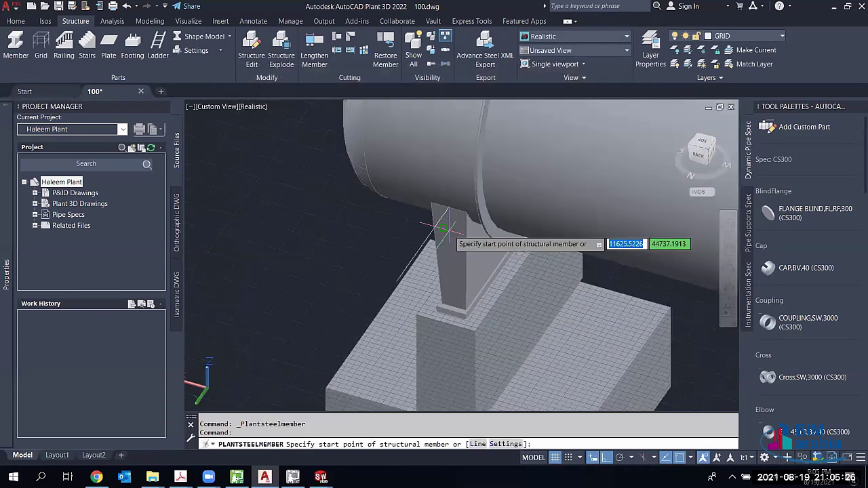
scroll(443, 229, "up", 3)
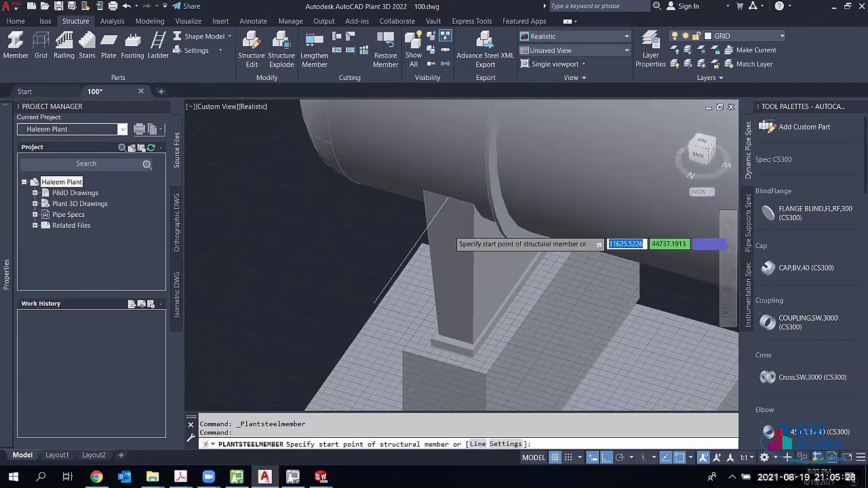
scroll(448, 230, "up", 3)
left_click(446, 198)
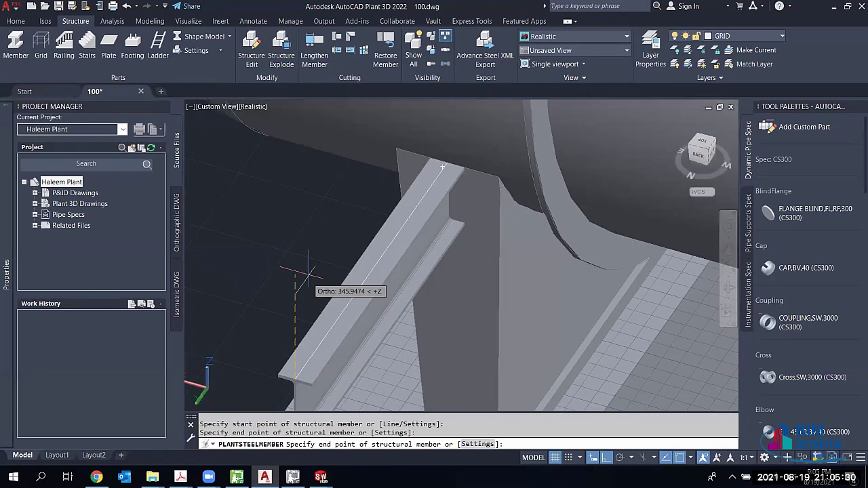
left_click(308, 271)
key("Escape")
scroll(491, 259, "down", 3)
scroll(491, 260, "up", 3)
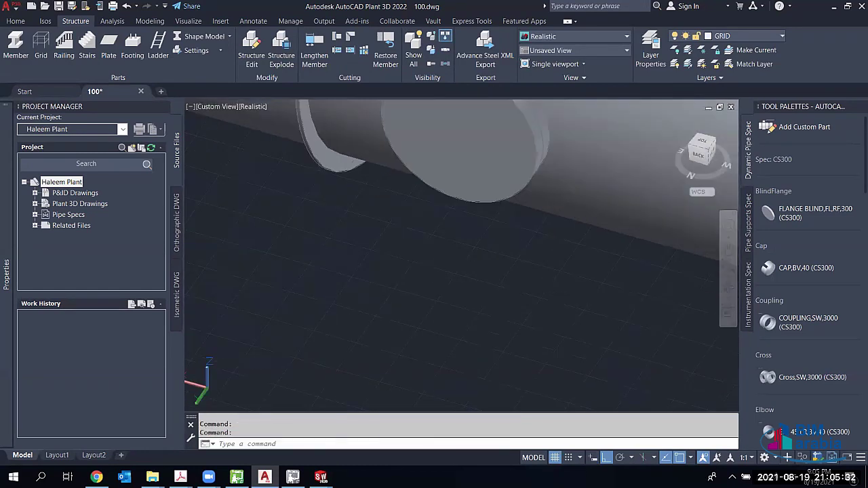
scroll(459, 300, "down", 2)
Step: Place an IPE-200 member from the support top corner to the guide line's end
key("Return")
left_click(678, 275)
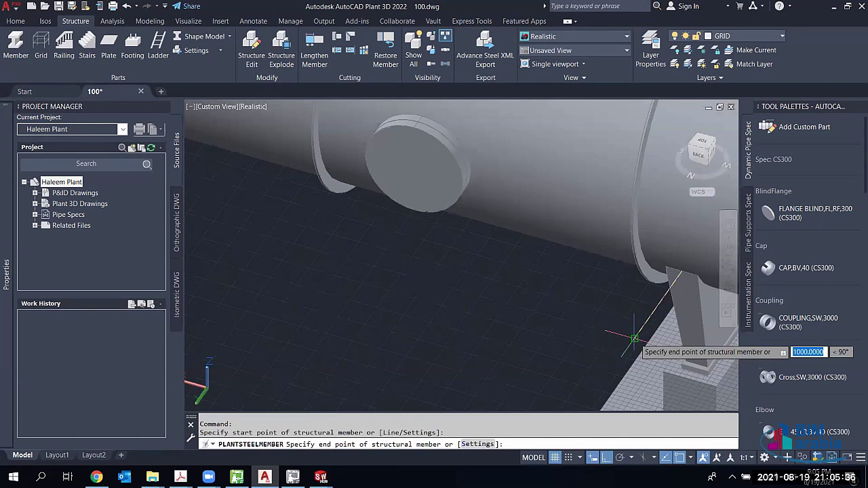
left_click(634, 338)
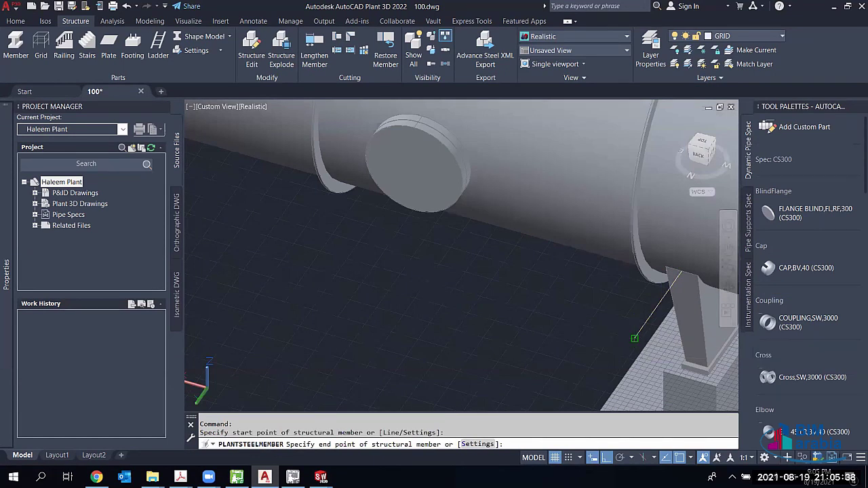
key("Return")
scroll(606, 342, "down", 5)
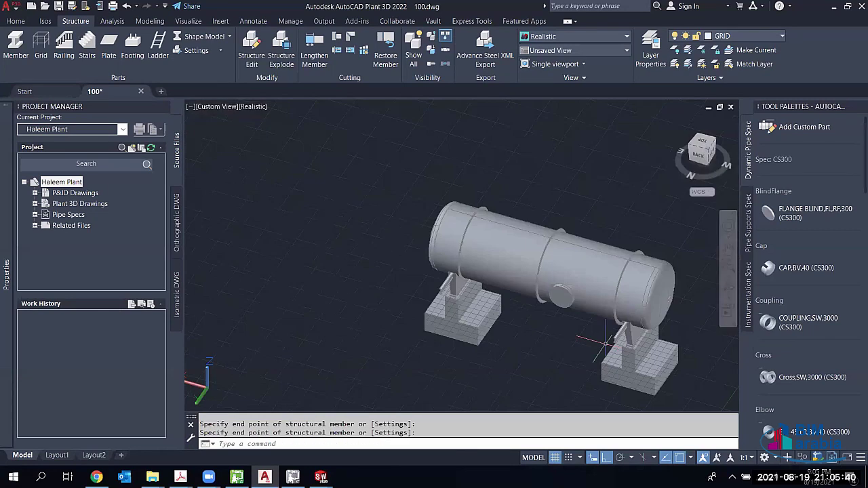
scroll(606, 343, "up", 5)
middle_click_drag(606, 342, 382, 139, "shift")
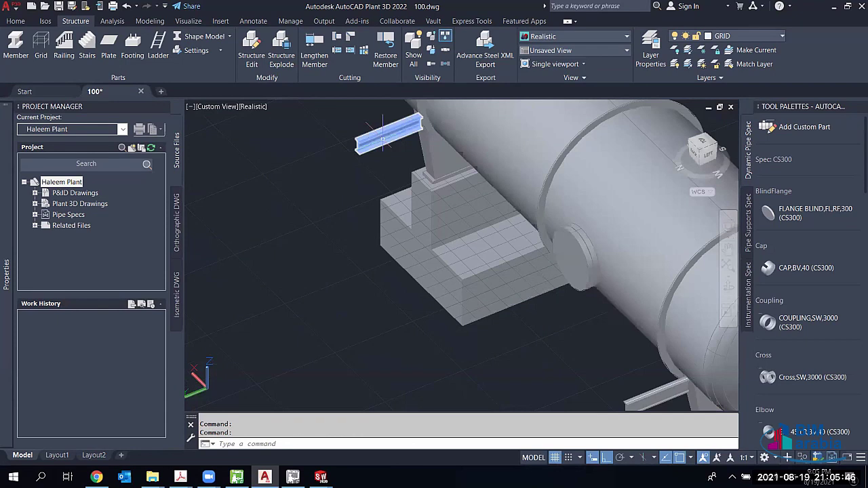
scroll(382, 139, "down", 3)
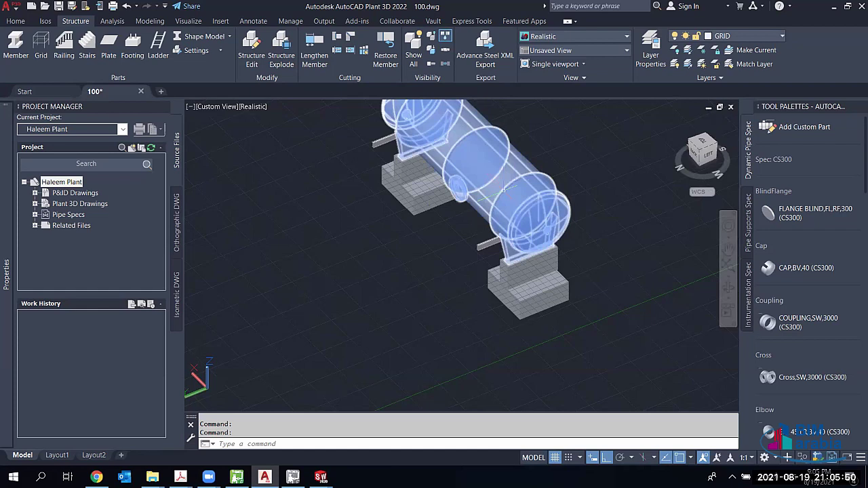
scroll(499, 190, "up", 3)
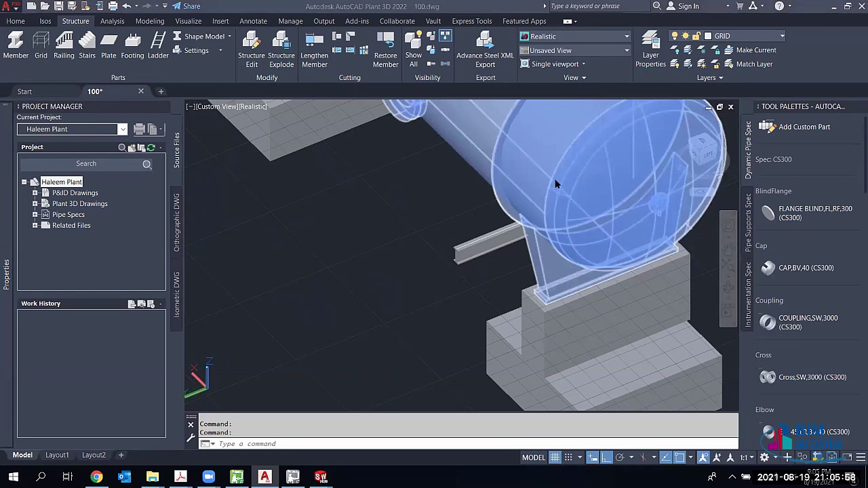
scroll(557, 174, "up", 5)
scroll(557, 174, "down", 5)
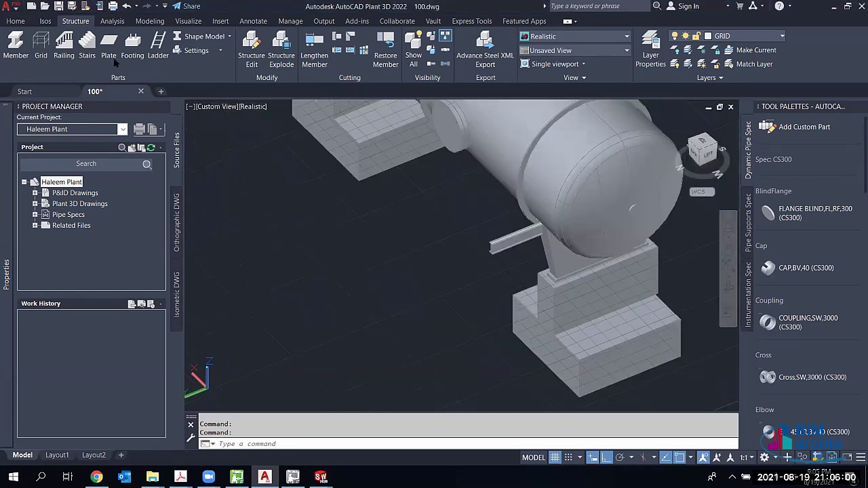
scroll(430, 79, "up", 2)
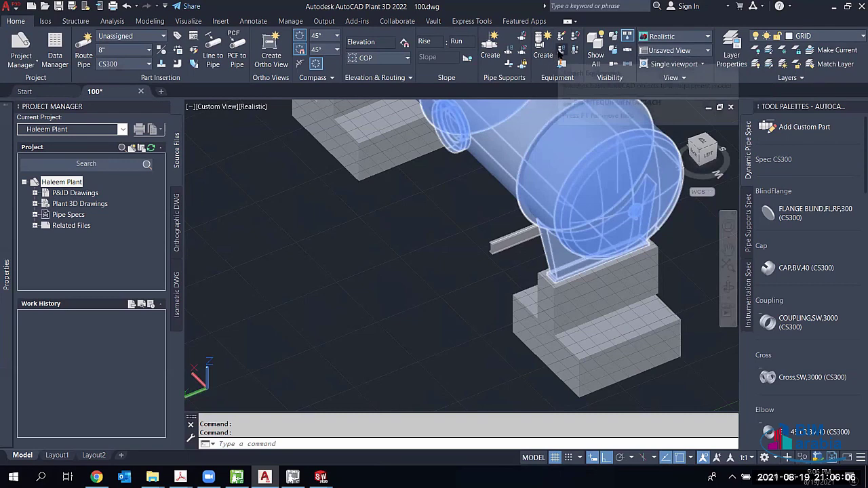
left_click(560, 54)
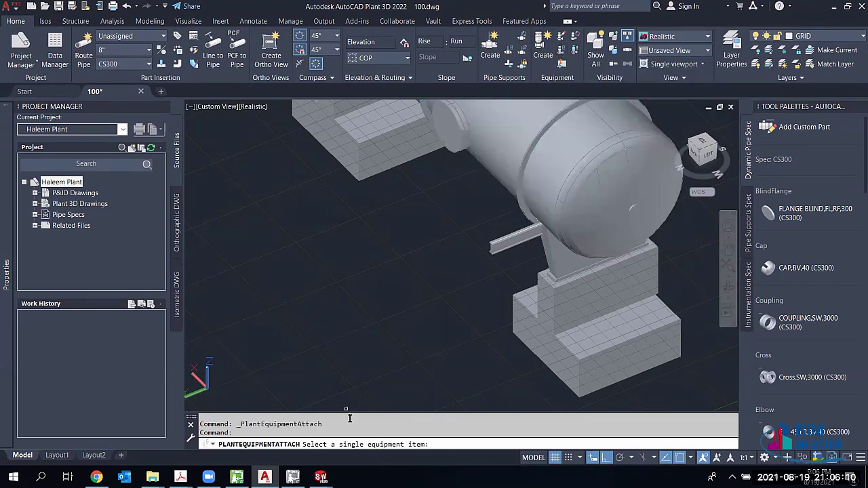
left_click(577, 189)
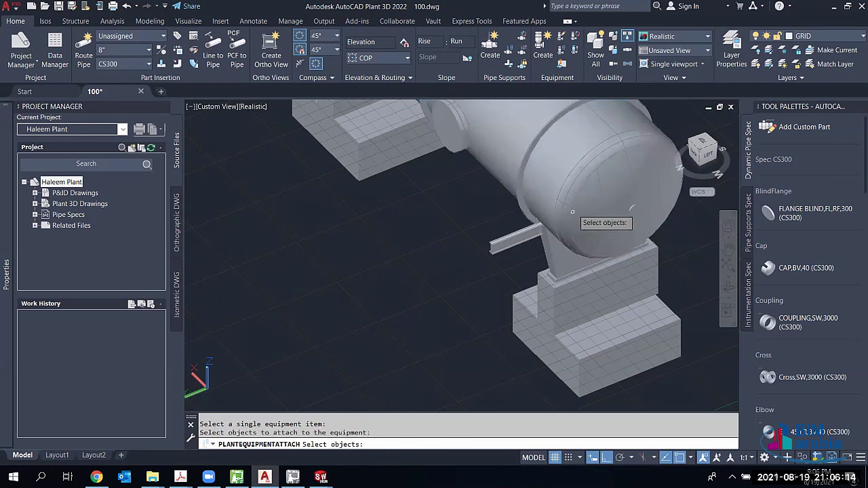
left_click(522, 235)
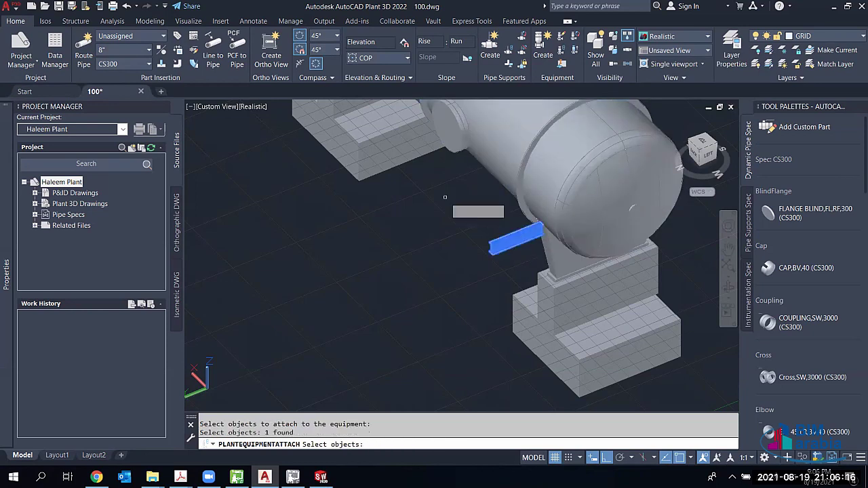
scroll(445, 198, "down", 2)
scroll(445, 198, "down", 2)
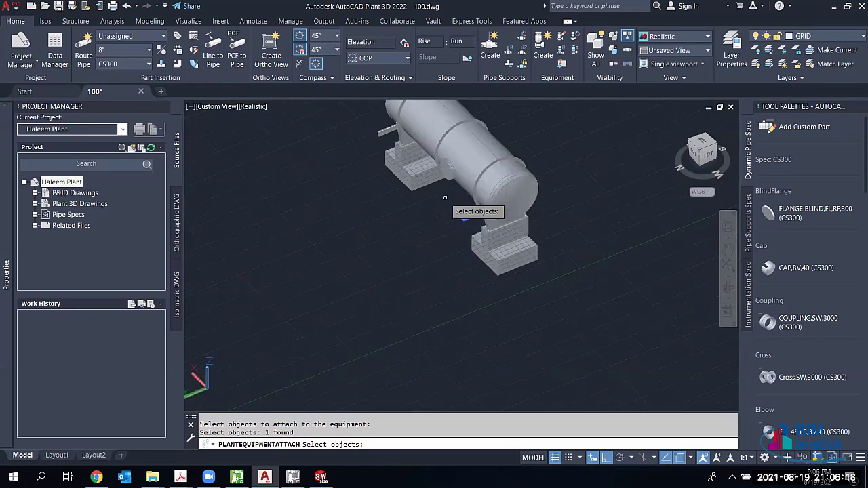
scroll(445, 197, "up", 5)
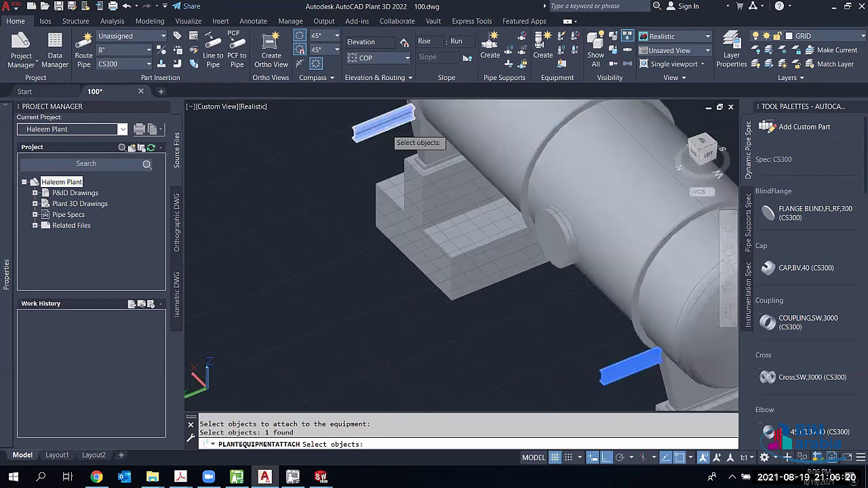
left_click(442, 199)
scroll(444, 198, "down", 2)
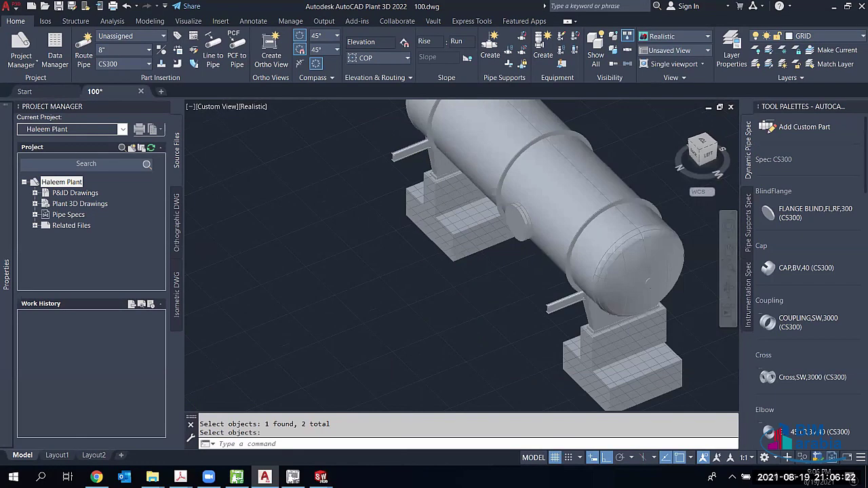
scroll(455, 195, "down", 2)
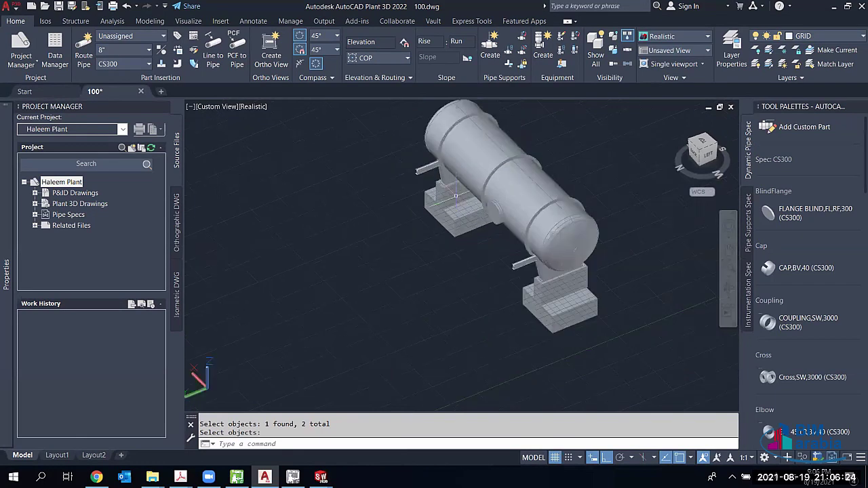
scroll(455, 196, "up", 3)
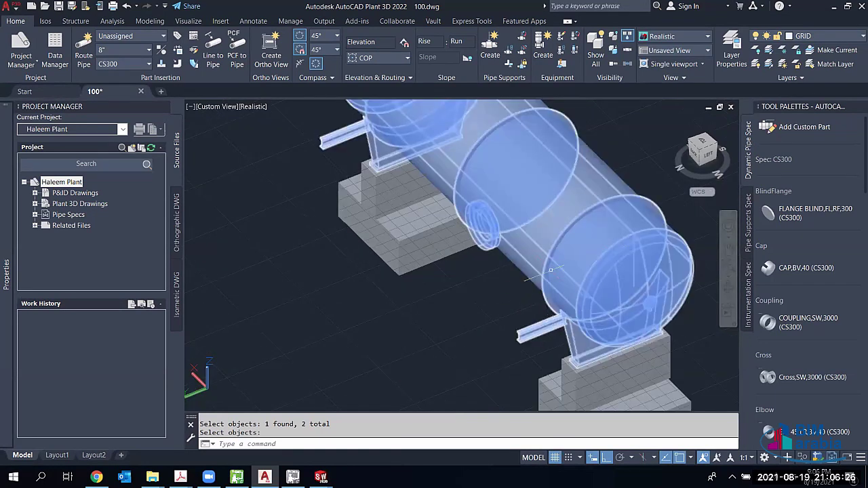
scroll(555, 254, "down", 3)
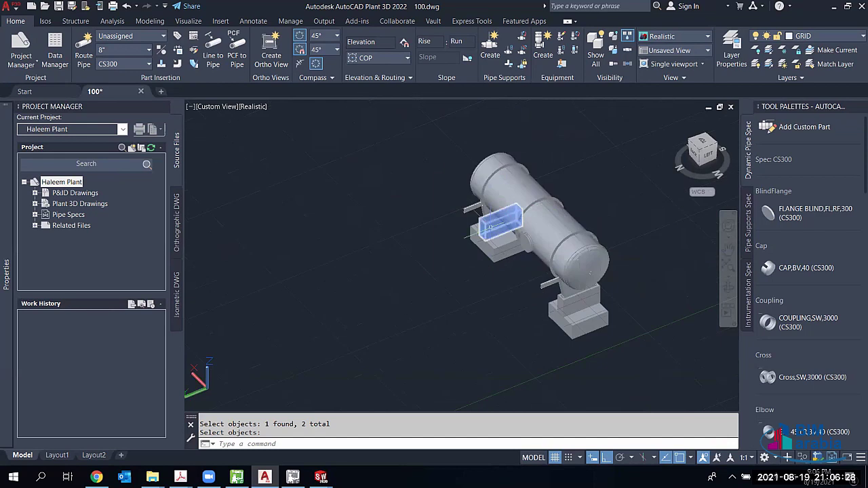
scroll(563, 259, "up", 3)
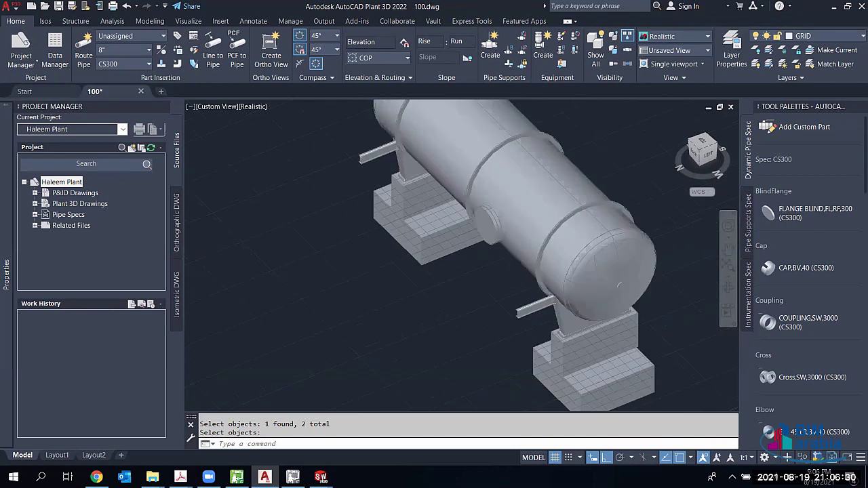
scroll(542, 264, "up", 3)
scroll(533, 267, "down", 4)
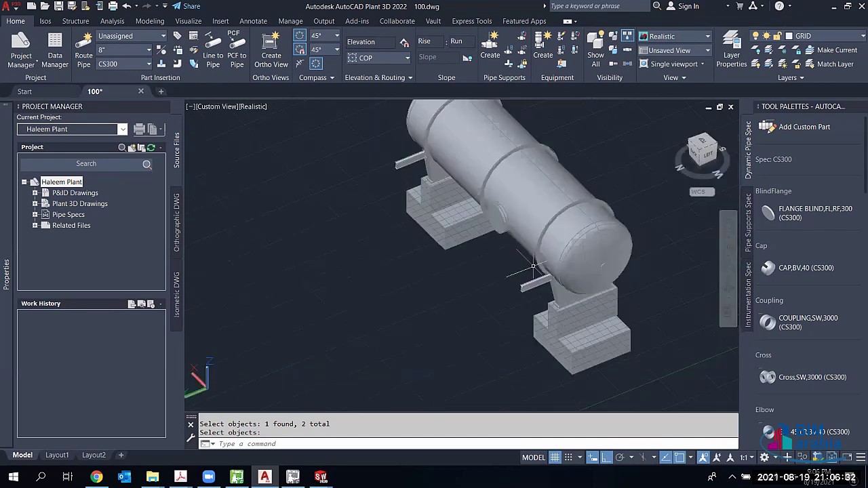
scroll(535, 261, "up", 4)
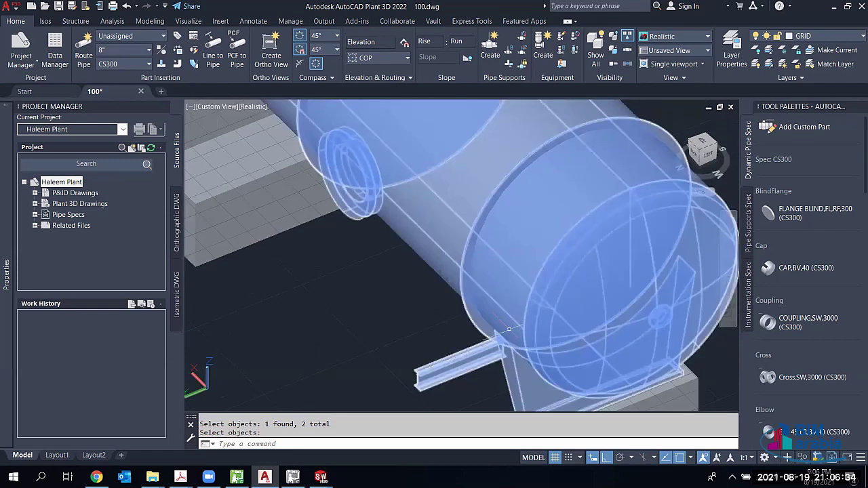
scroll(616, 286, "down", 3)
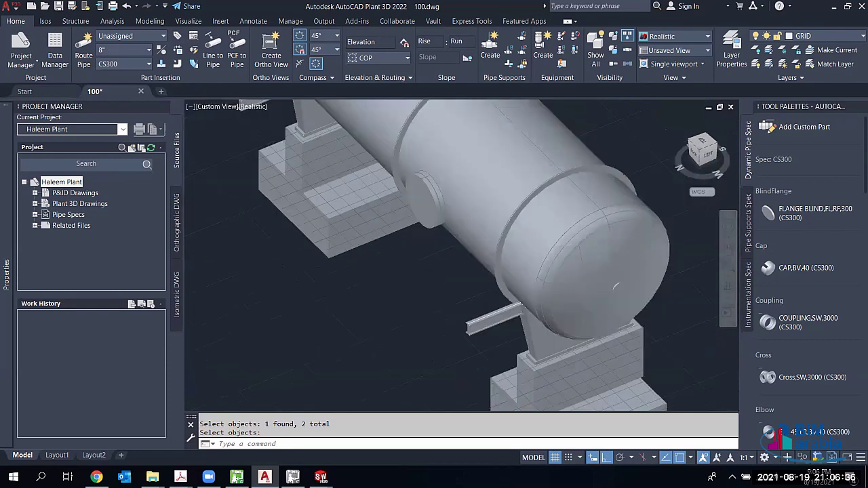
scroll(550, 244, "down", 2)
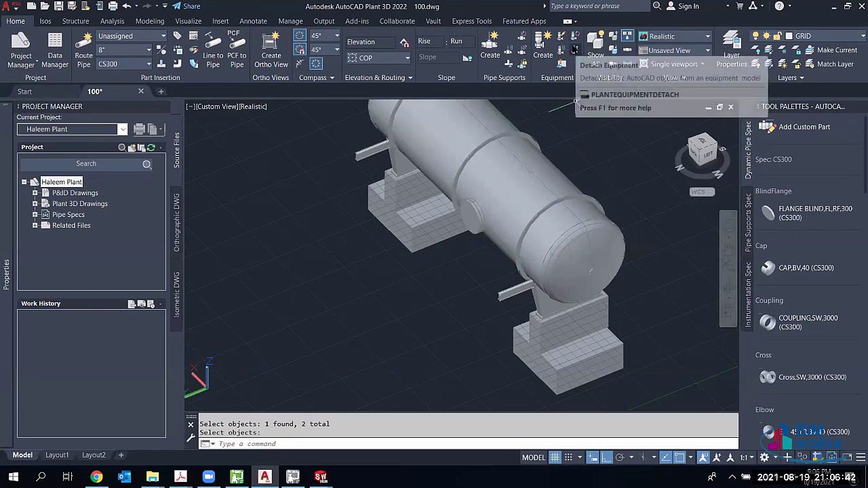
Step: Use Detach Equipment on the horizontal vessel, confirming Yes to detach all objects
left_click(574, 54)
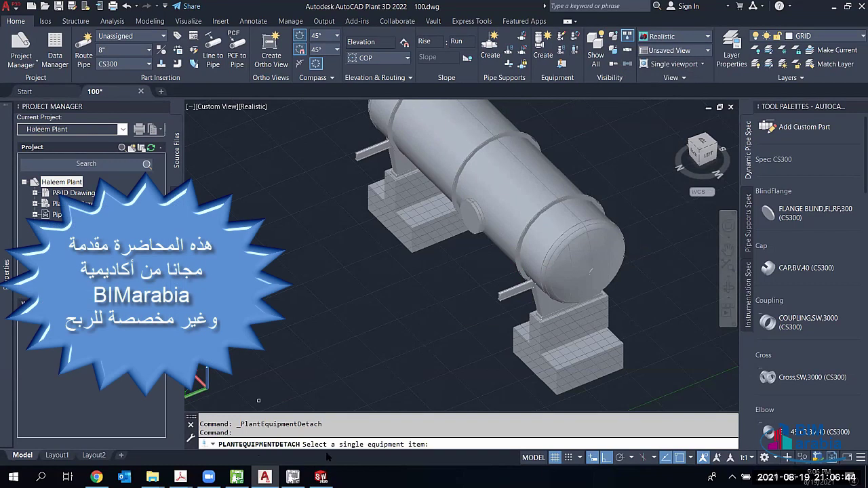
left_click(561, 237)
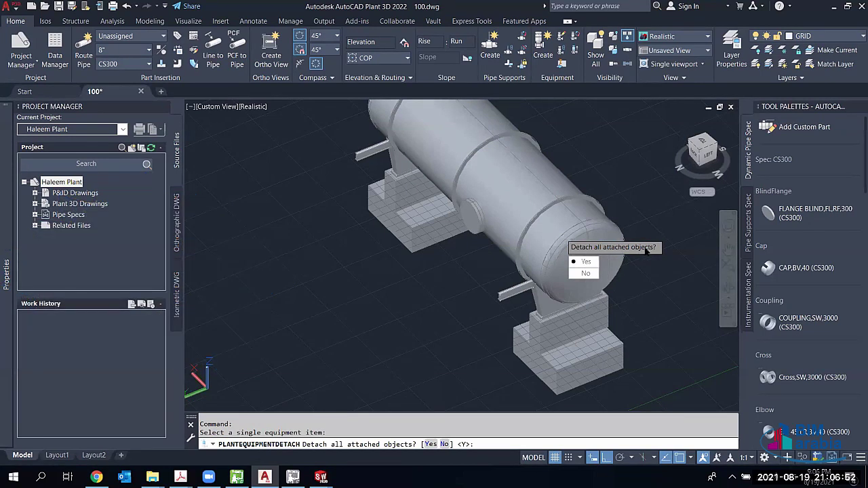
left_click(591, 262)
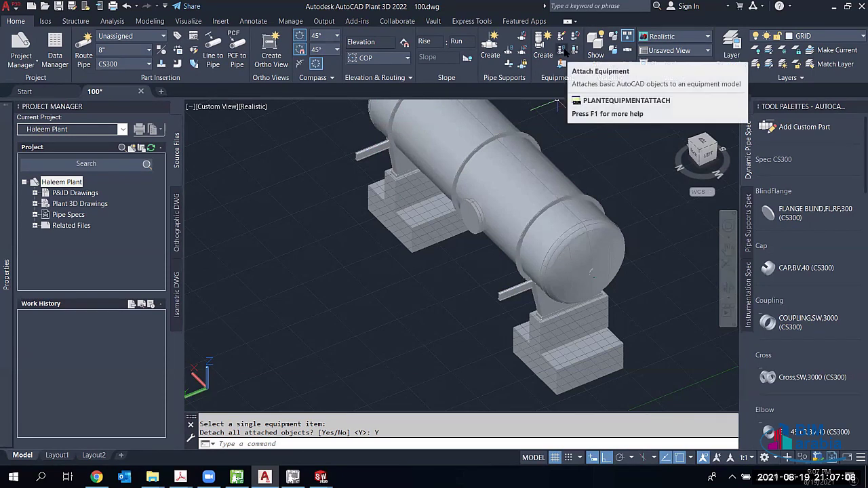
Step: Attach the lower and upper side bars to the vessel equipment
left_click(563, 51)
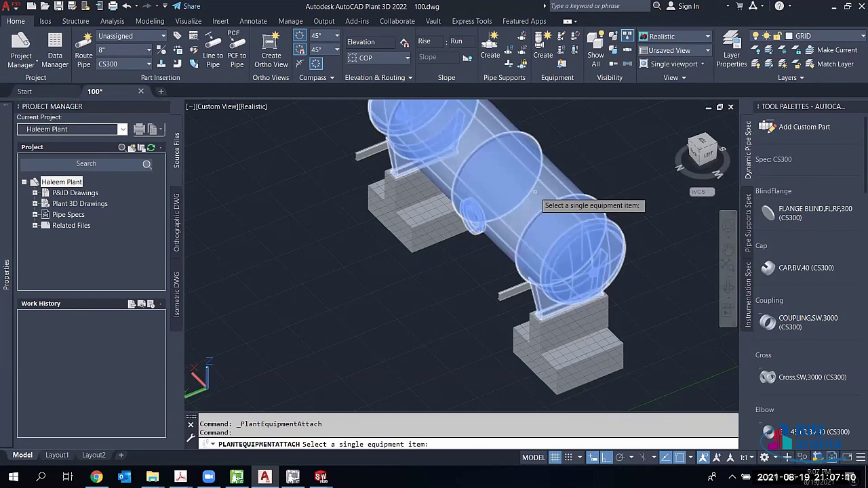
left_click(544, 189)
left_click(514, 293)
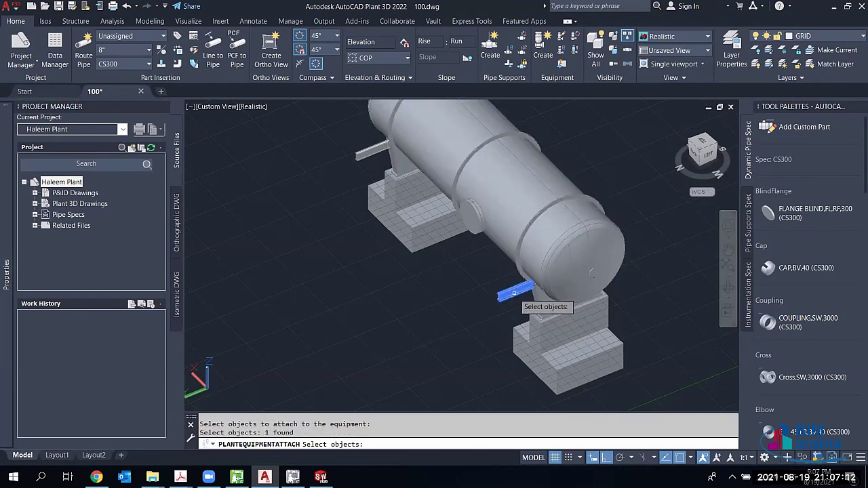
left_click(370, 152)
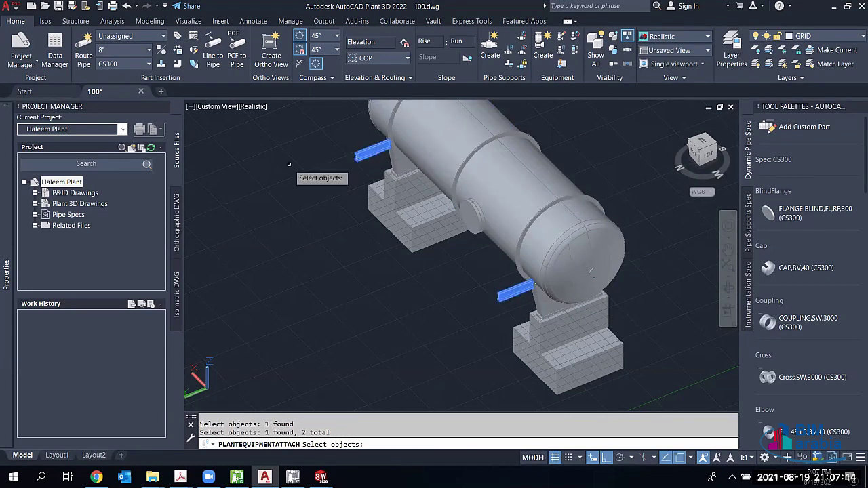
key("Return")
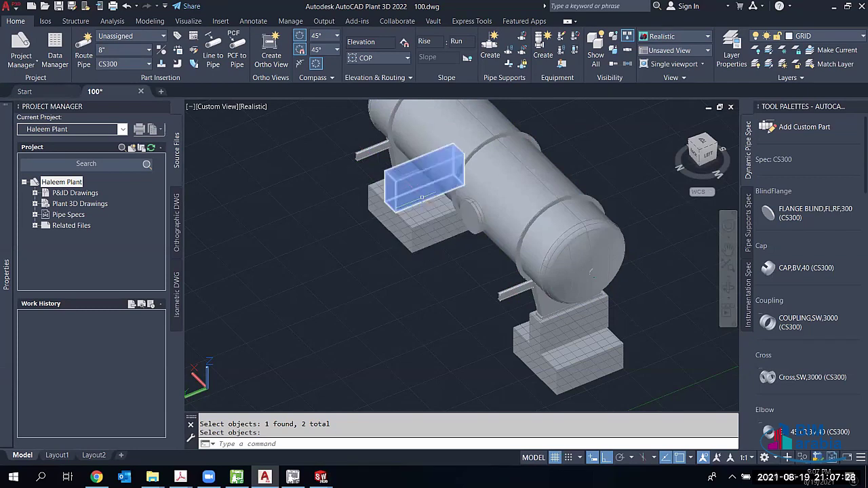
Step: Recentre the view and select the vessel to check its attached bars
scroll(422, 198, "down", 5)
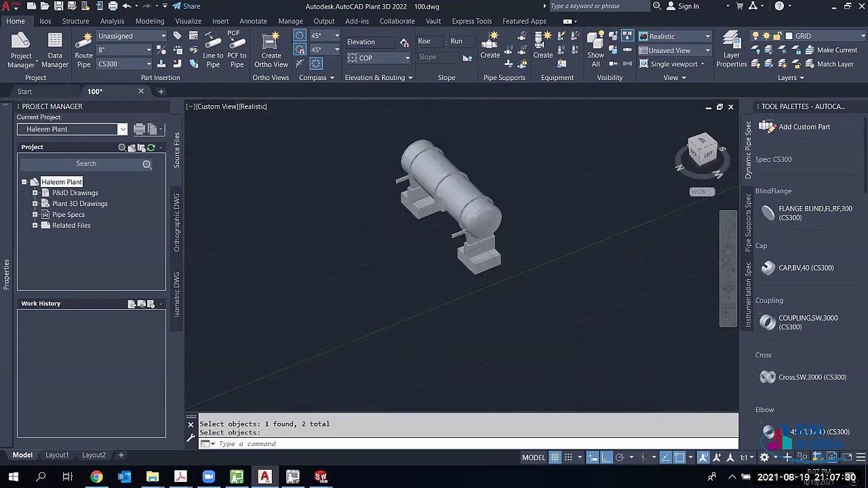
key("Escape")
scroll(427, 149, "up", 5)
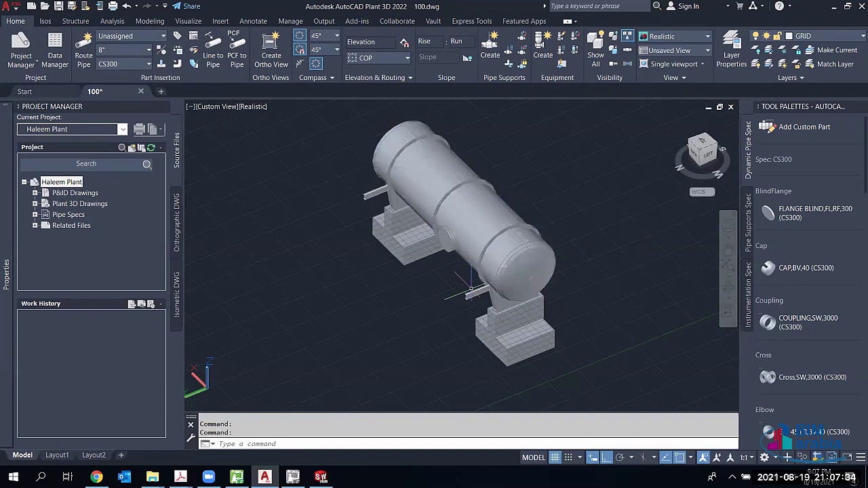
scroll(470, 290, "up", 5)
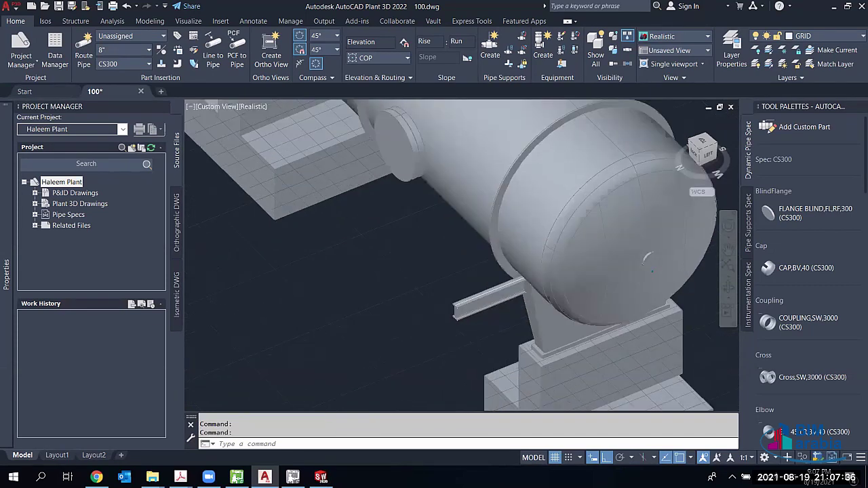
scroll(647, 261, "down", 5)
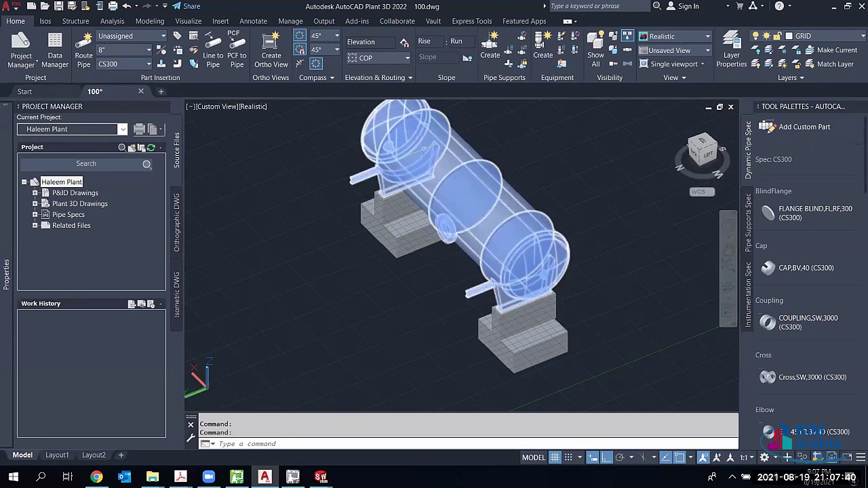
middle_click_drag(425, 148, 414, 207)
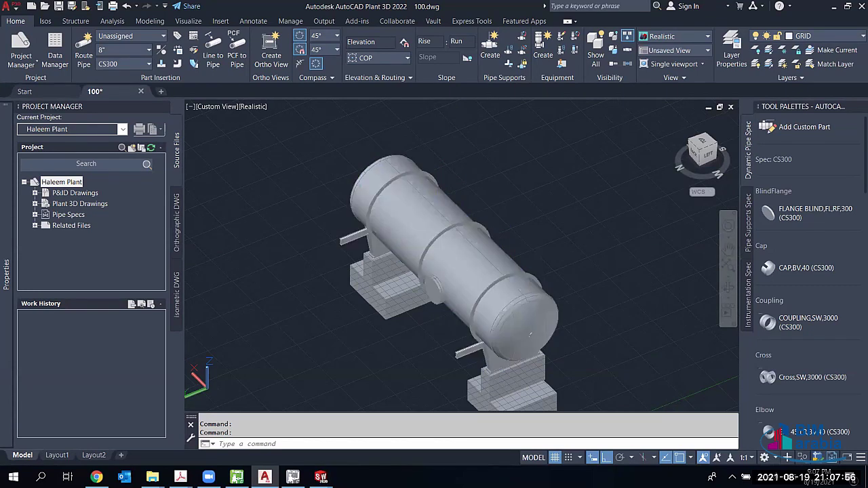
left_click(530, 334)
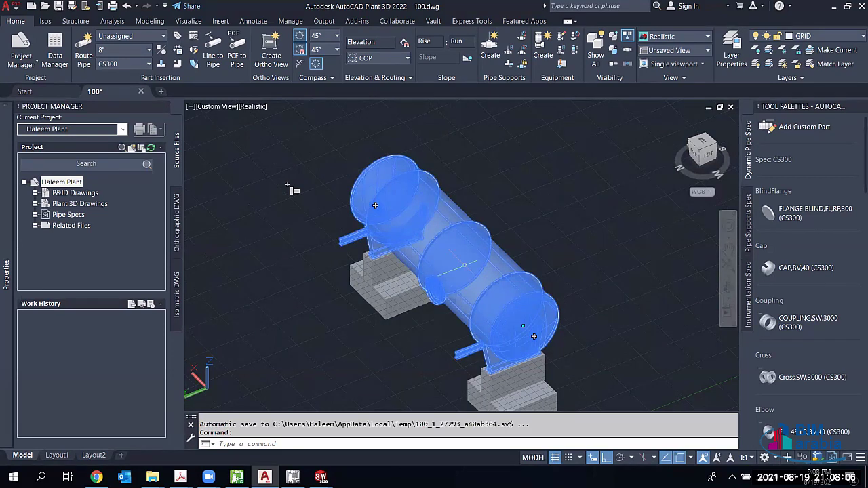
Step: Save the Plant 3D drawing and bring the read-only Nozzle_Pad.SLDPRT part forward in SolidWorks
scroll(376, 227, "down", 4)
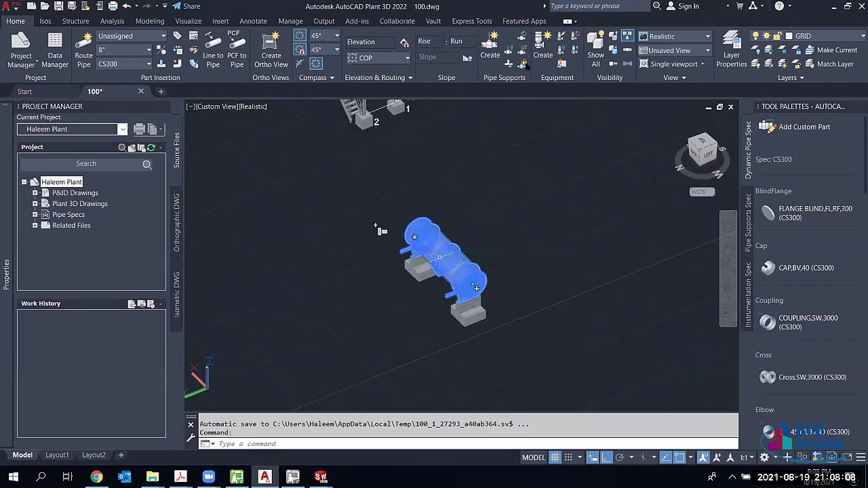
key("ctrl+s")
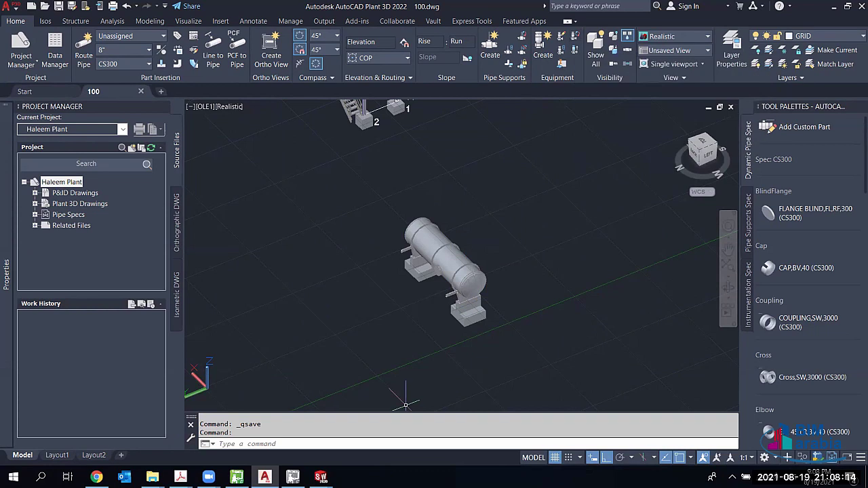
left_click(320, 477)
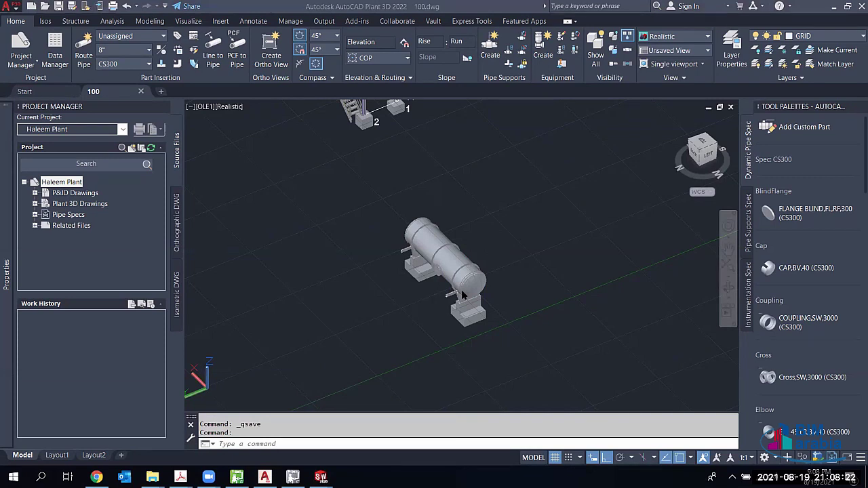
left_click(463, 295)
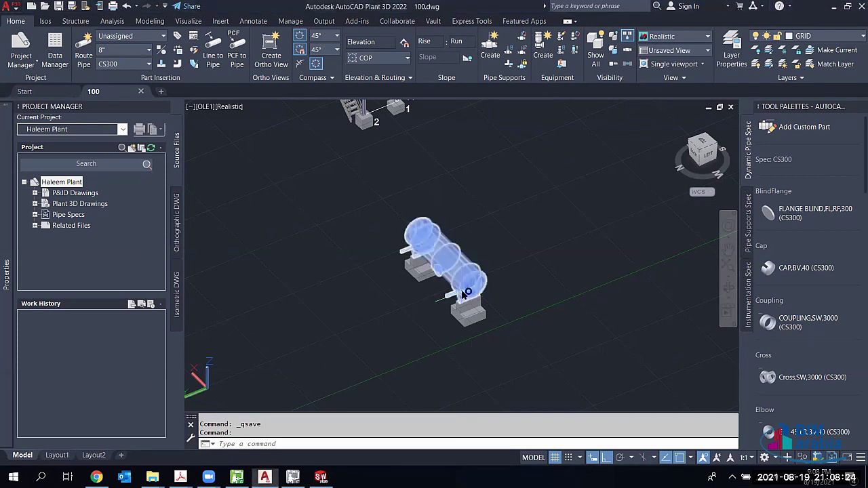
key("alt+Tab")
key("ctrl+Tab")
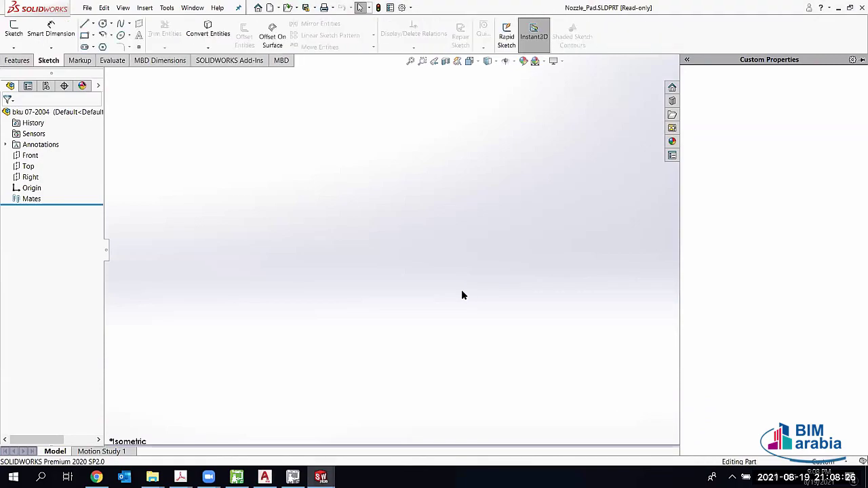
Step: Cycle through the open nozzle pad, Nozzle_Flange and empty assembly windows, then leave for the ASME folder
key("ctrl+Tab")
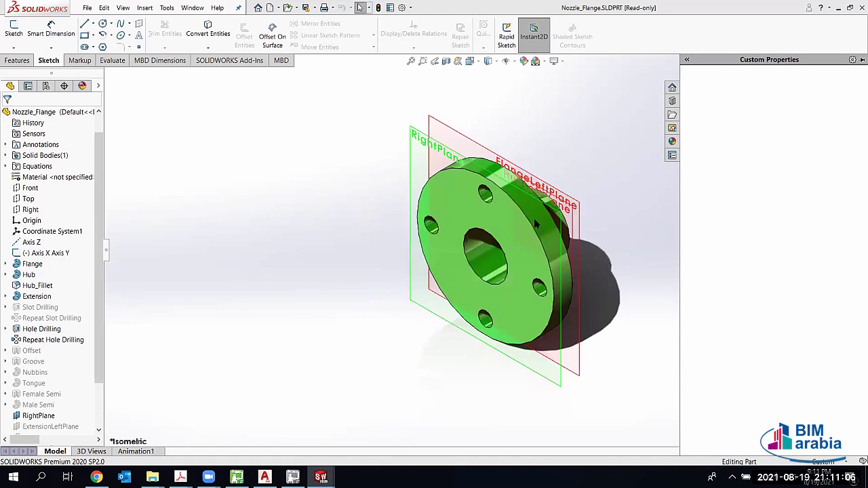
key("ctrl+Tab")
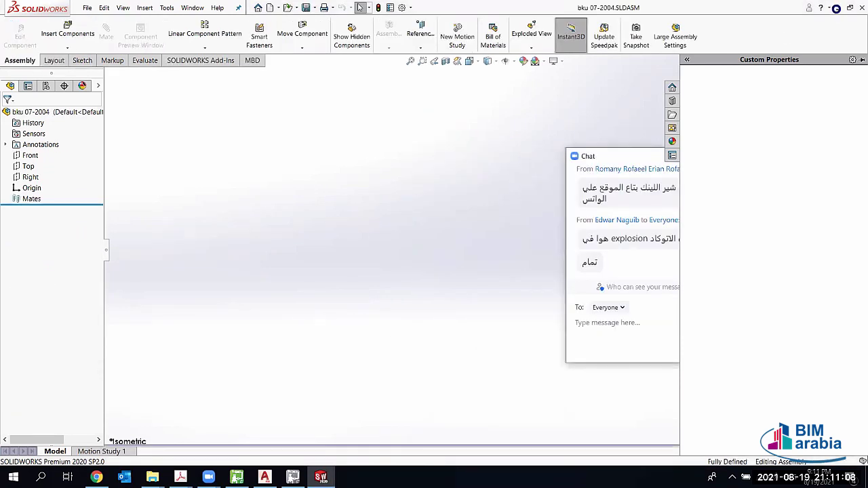
key("ctrl+Tab")
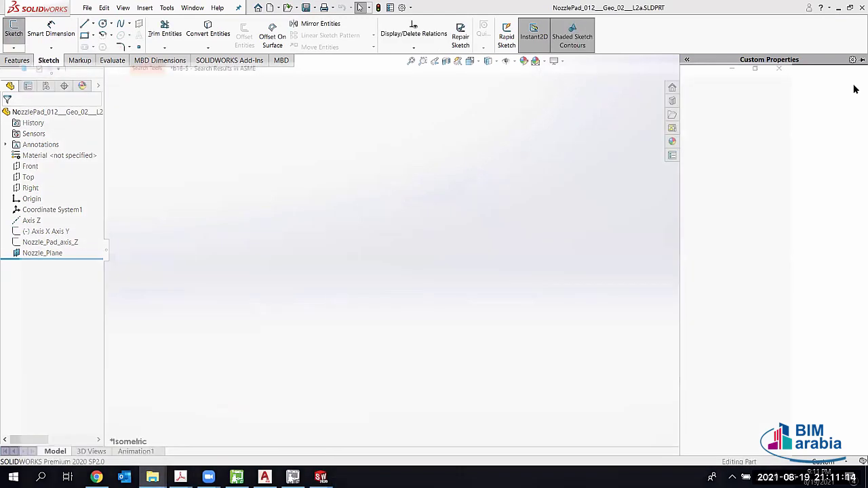
key("Escape")
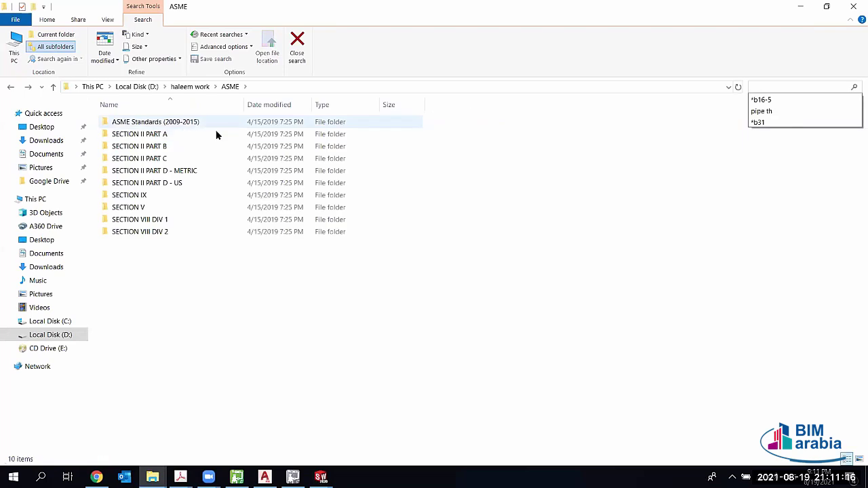
Step: Go through ASME > ASME Standards (2009-2015) > Piping and open B31-1_Addn-a_2005.pdf
left_click(193, 86)
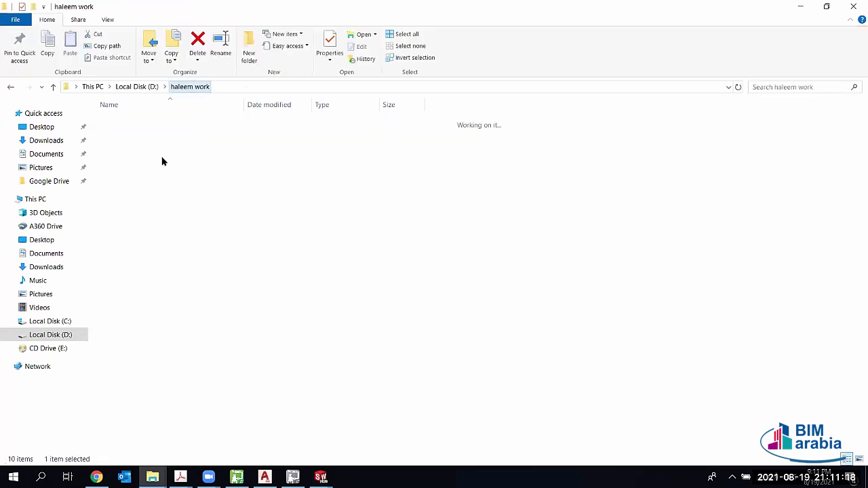
double_click(130, 148)
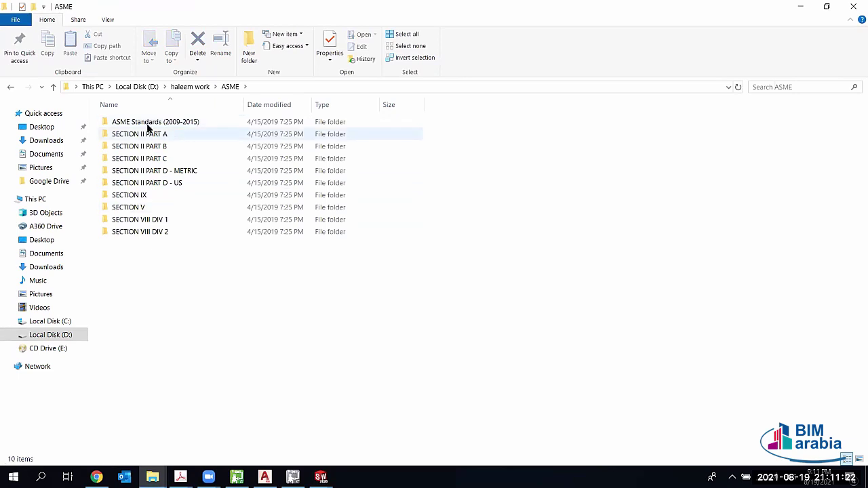
double_click(147, 123)
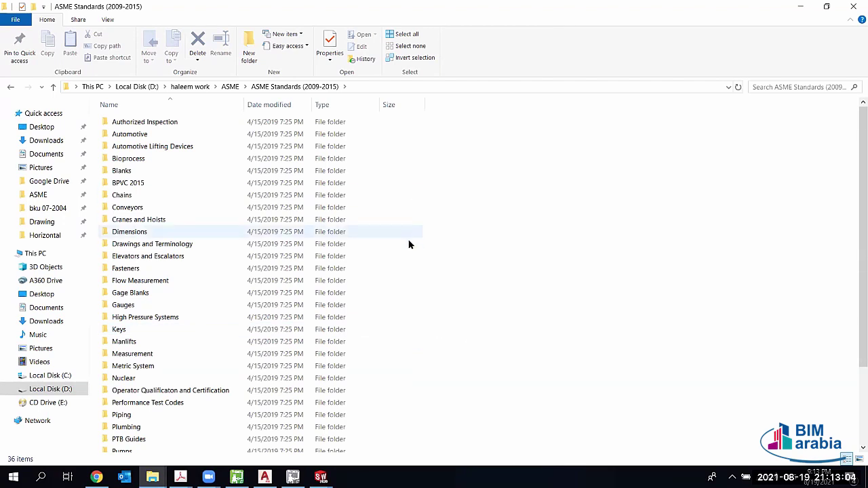
left_click(122, 415)
double_click(129, 417)
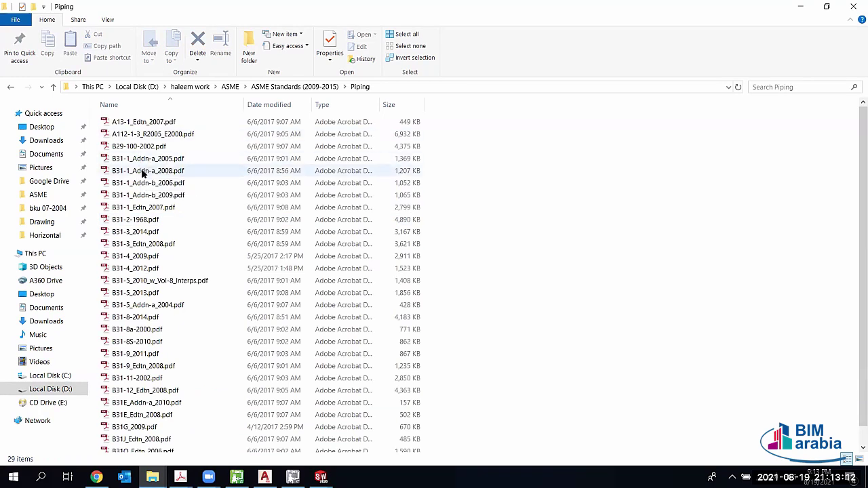
double_click(143, 160)
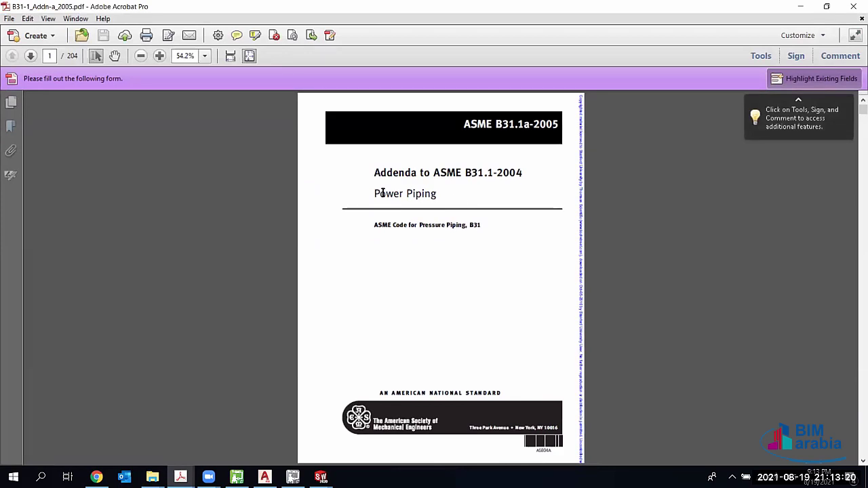
Step: Select the 'Power Piping' subtitle text on the B31.1a-2005 cover page
left_click_drag(383, 194, 436, 194)
left_click(421, 193)
double_click(385, 194)
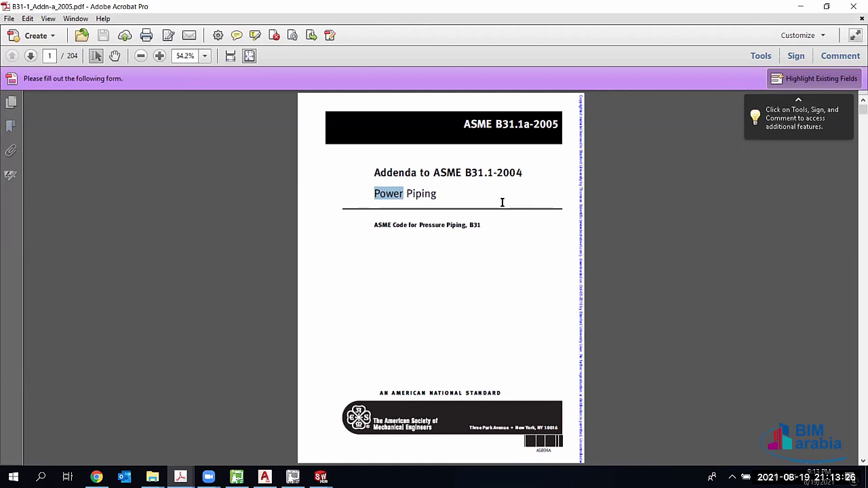
scroll(502, 202, "down", 6)
scroll(430, 210, "down", 1)
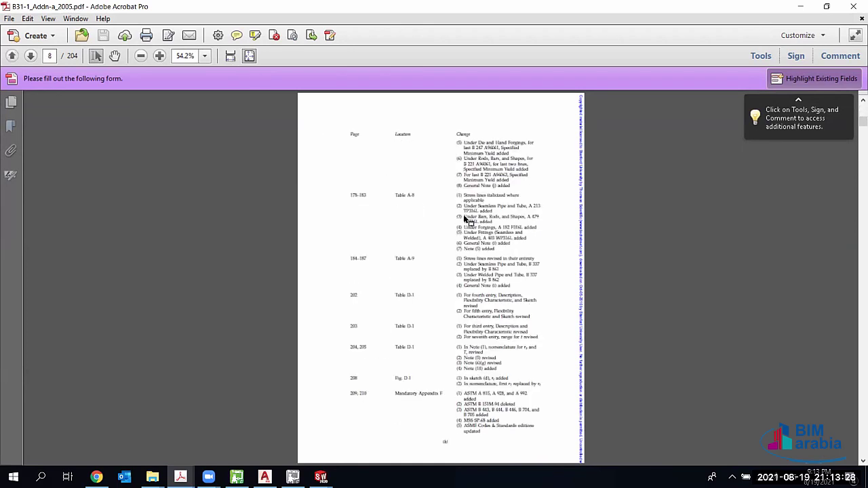
Step: Fit the page to width and scroll through the summary of changes to page 32 of 204
key("ctrl+2")
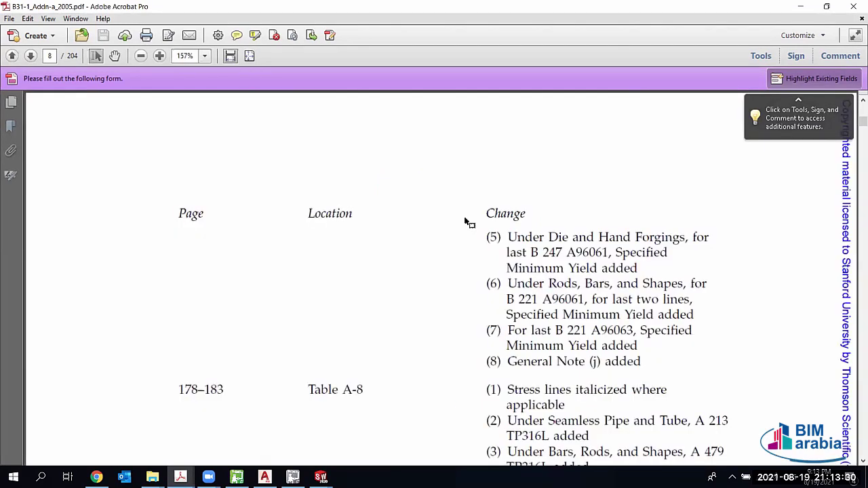
scroll(495, 273, "down", 10)
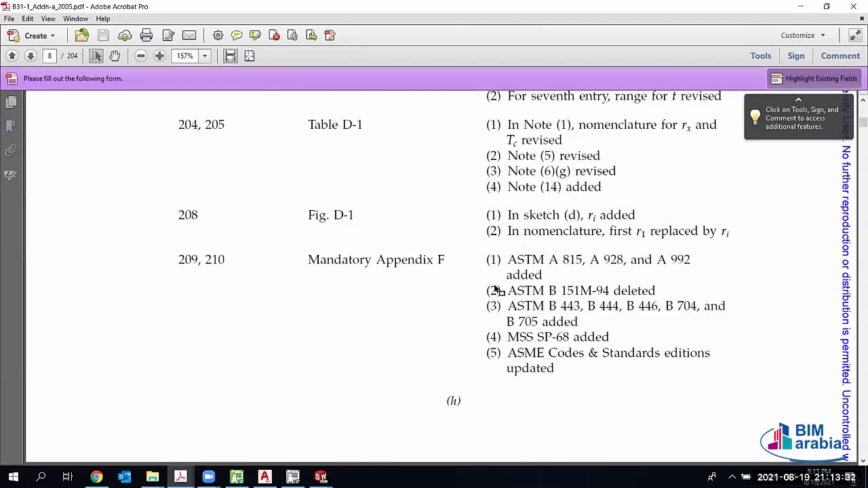
scroll(495, 273, "down", 10)
scroll(855, 132, "down", 10)
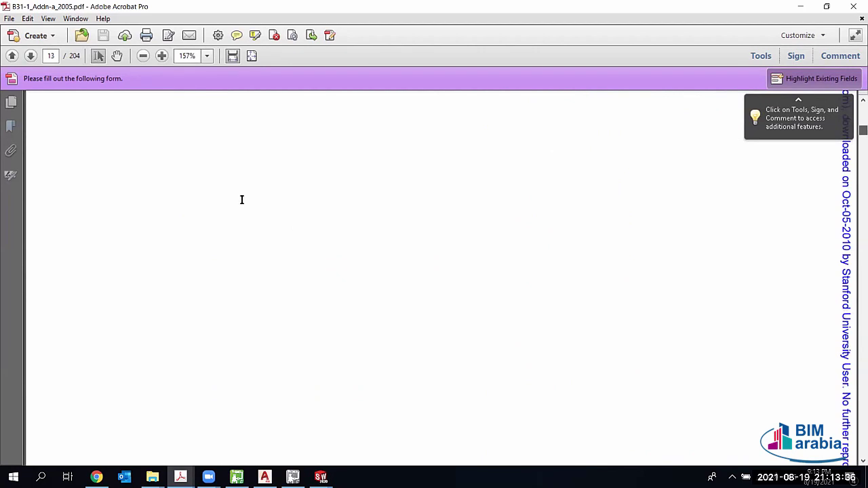
scroll(241, 199, "down", 20)
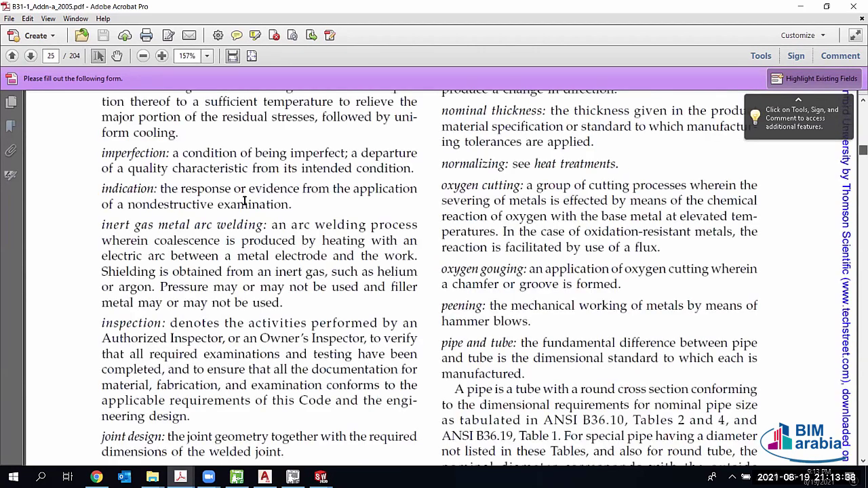
scroll(542, 136, "down", 20)
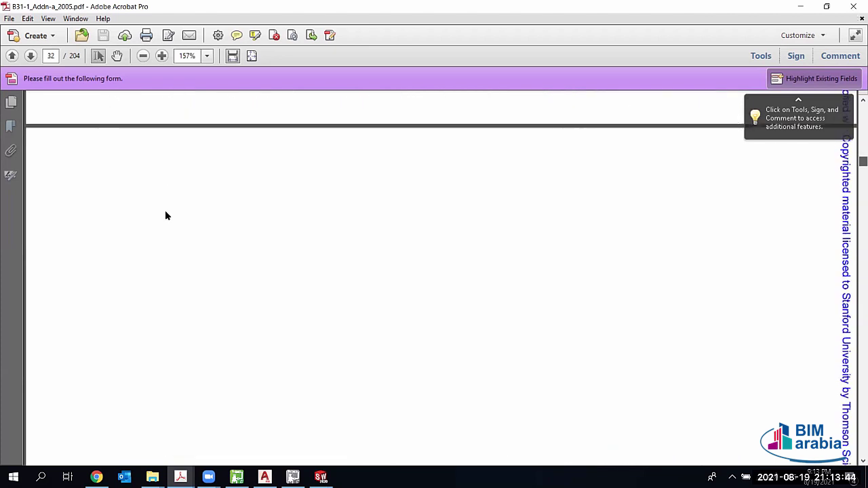
scroll(167, 215, "down", 15)
Step: Open B31-1_Edtn_2007.pdf from the Piping folder and go to its title page
key("alt+Tab")
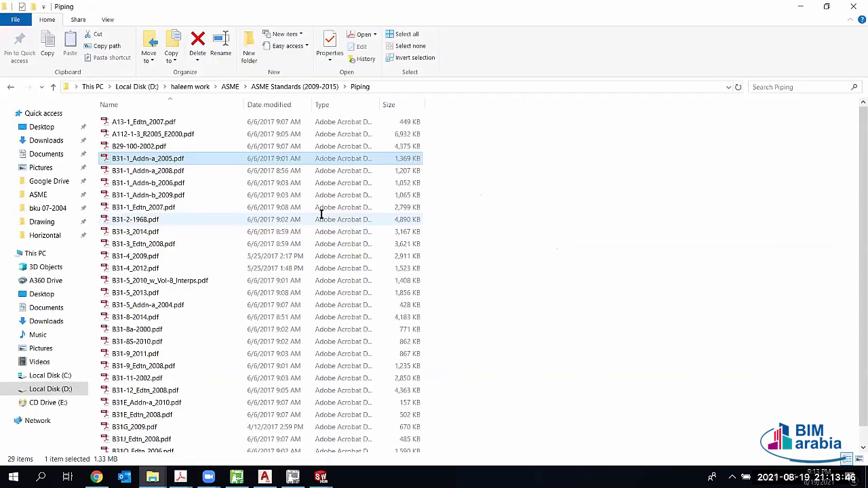
left_click(475, 207)
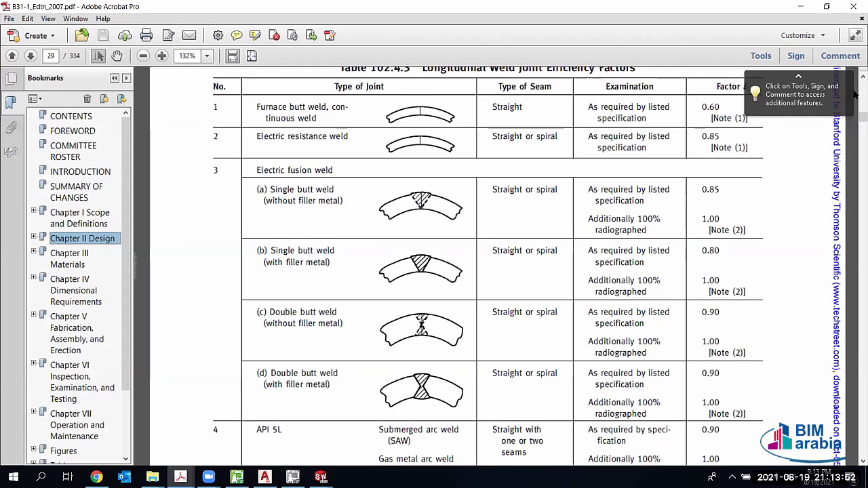
scroll(856, 95, "up", 5)
key("Home")
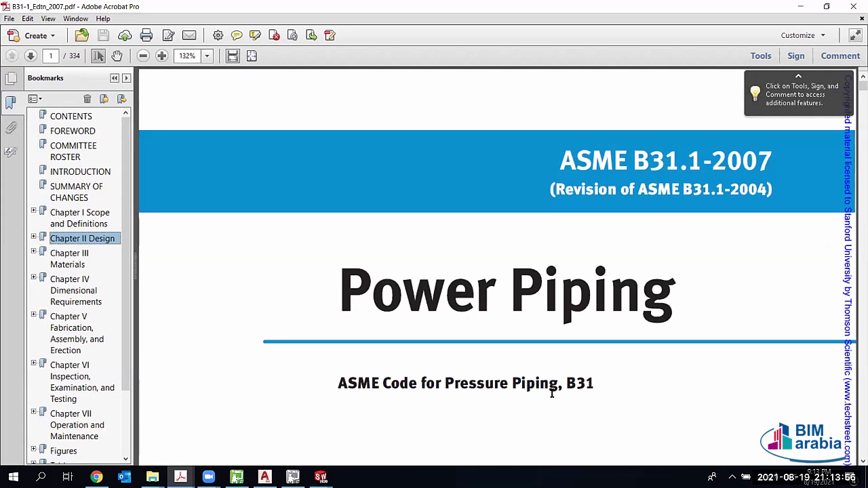
scroll(528, 295, "down", 3)
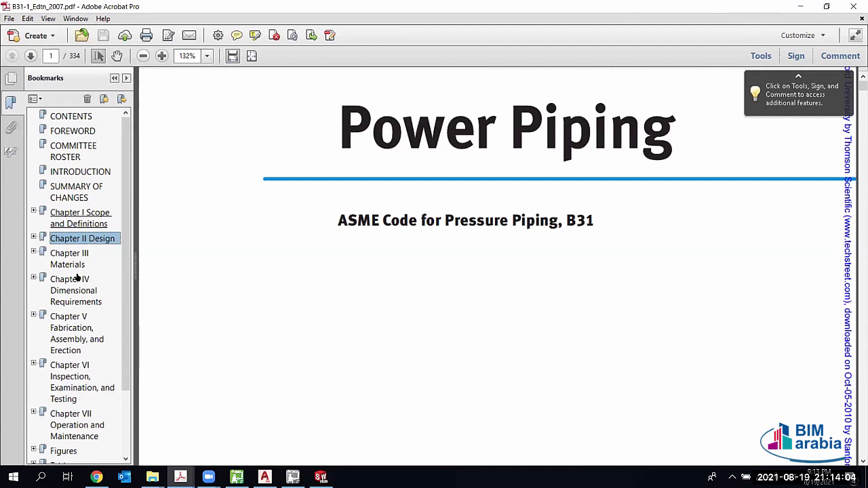
Step: Jump through the Chapter I, IV and V bookmarks to the girth butt weld rules on page 88
key("Up")
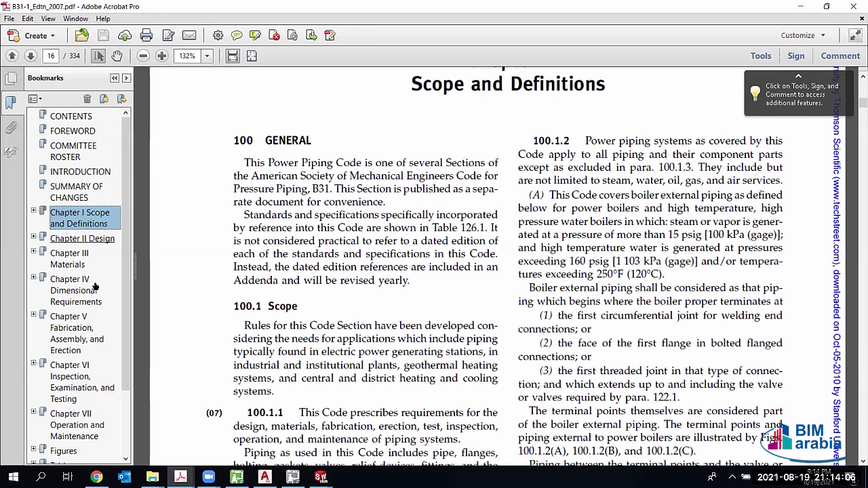
key("Down")
key("Down")
key("Down")
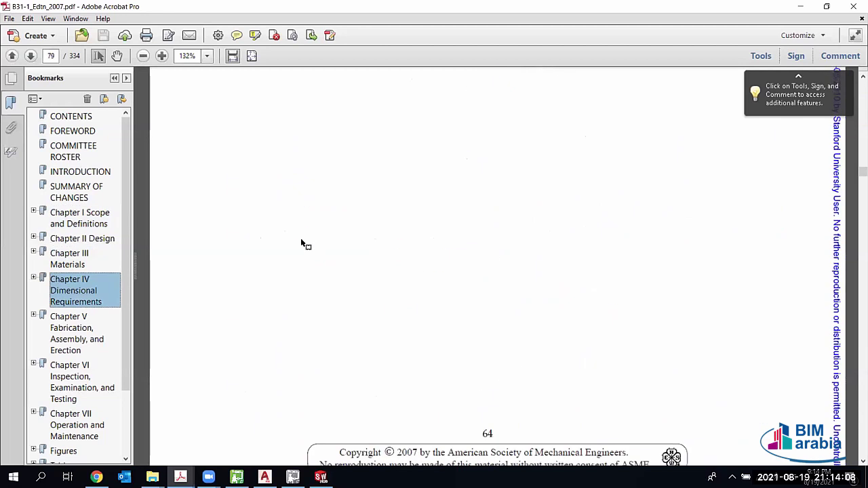
scroll(304, 244, "down", 3)
scroll(434, 313, "down", 8)
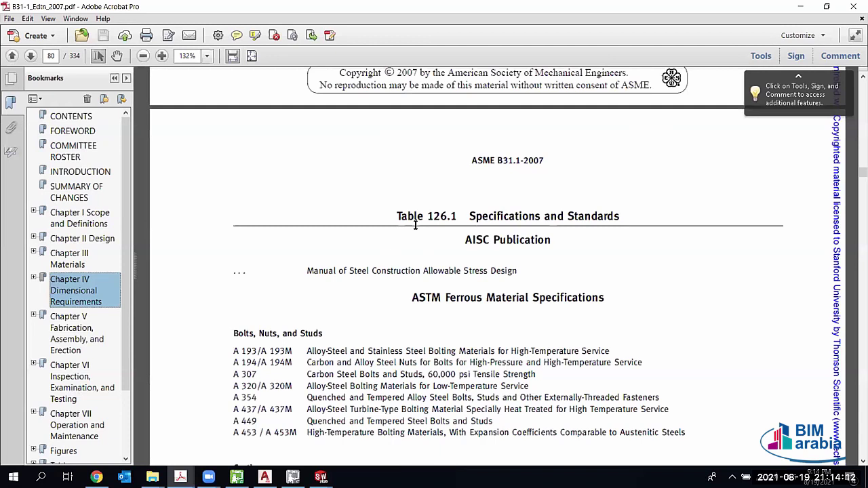
key("Down")
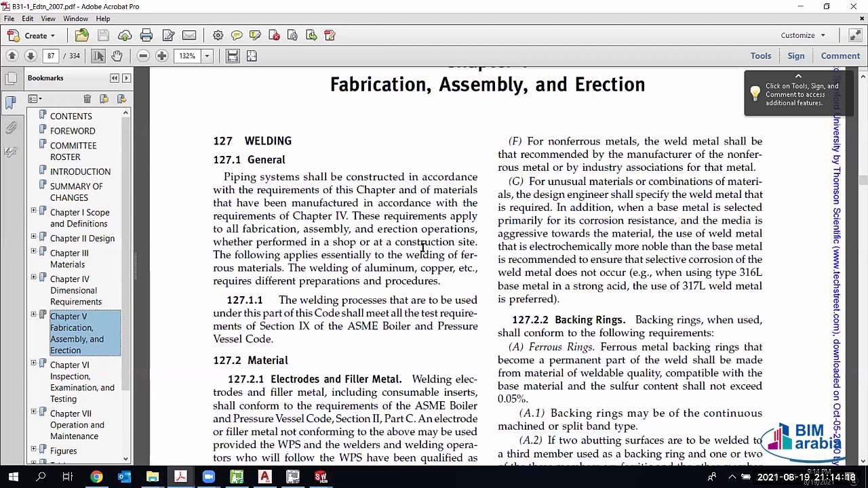
scroll(416, 263, "down", 10)
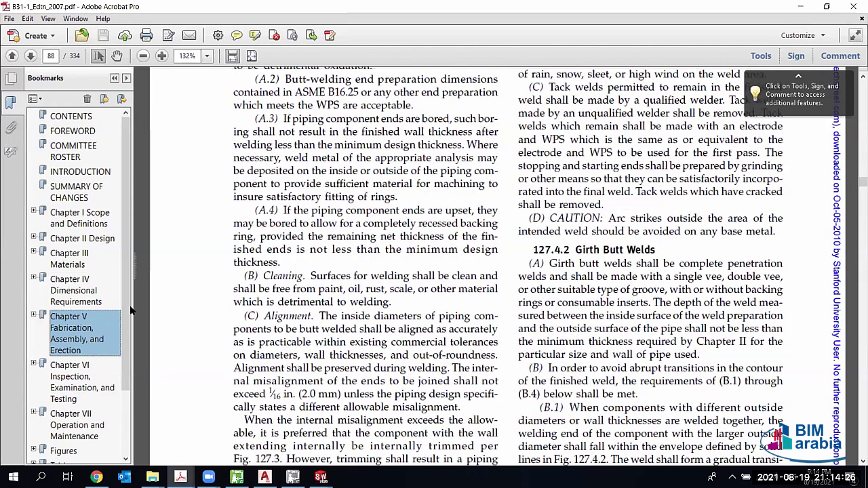
scroll(86, 325, "down", 3)
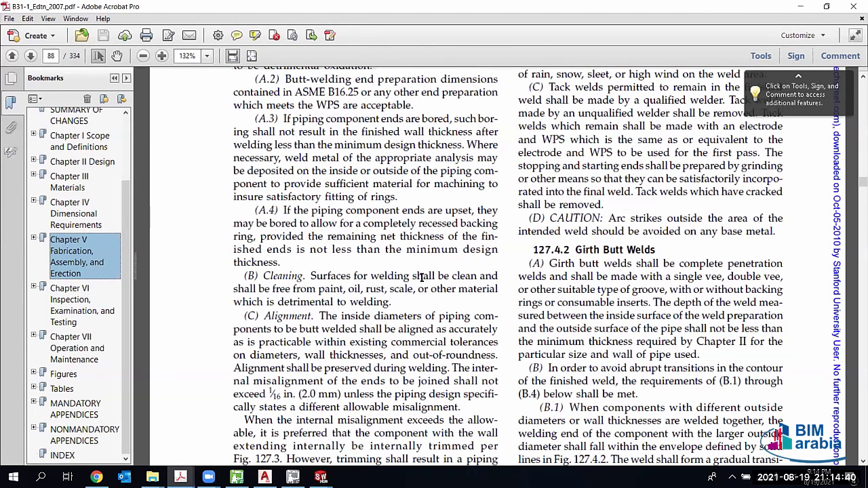
Step: Scroll to Chapter VI's Table 136.4 NDE requirements on page 108, then select B31-2-1968.pdf in the Piping folder
scroll(690, 241, "down", 20)
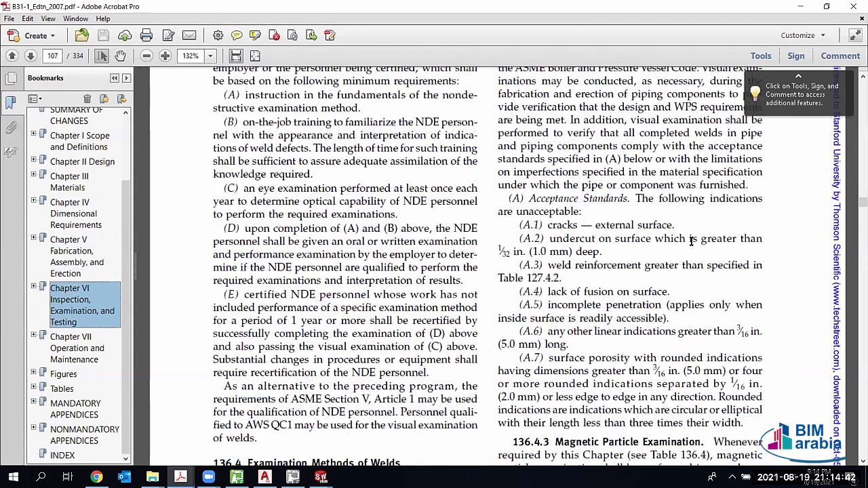
scroll(661, 238, "down", 10)
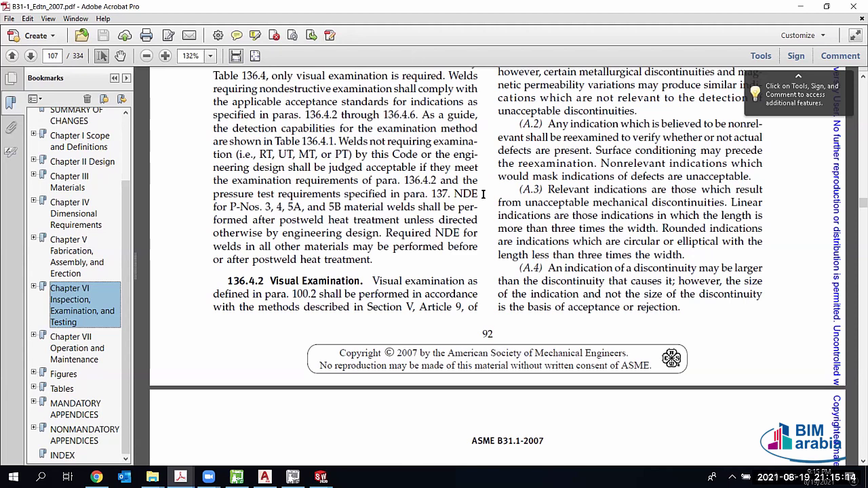
scroll(486, 200, "down", 3)
scroll(486, 200, "down", 1)
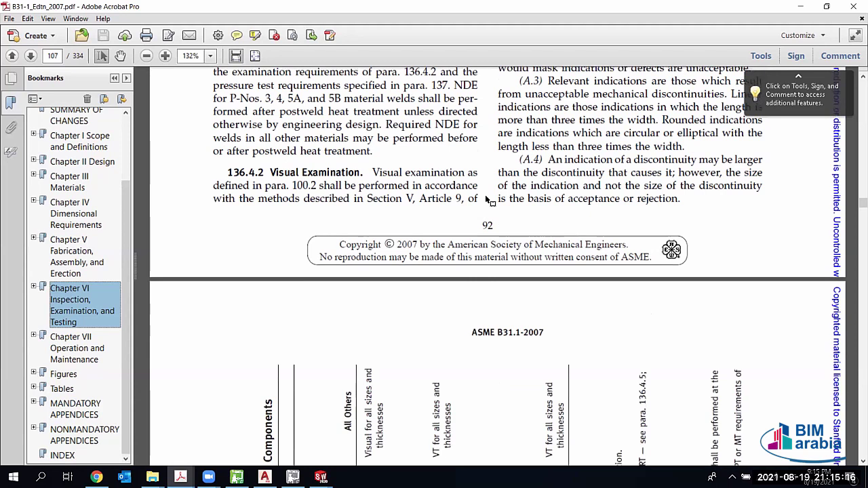
scroll(488, 203, "down", 7)
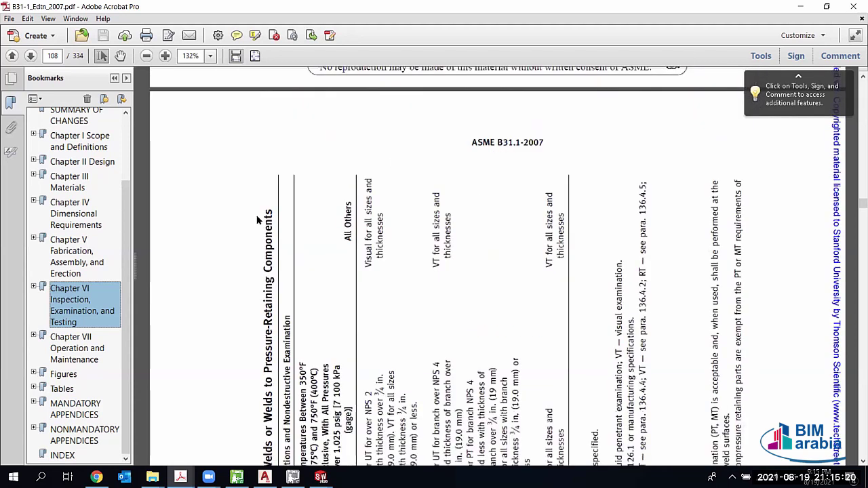
scroll(261, 220, "down", 8)
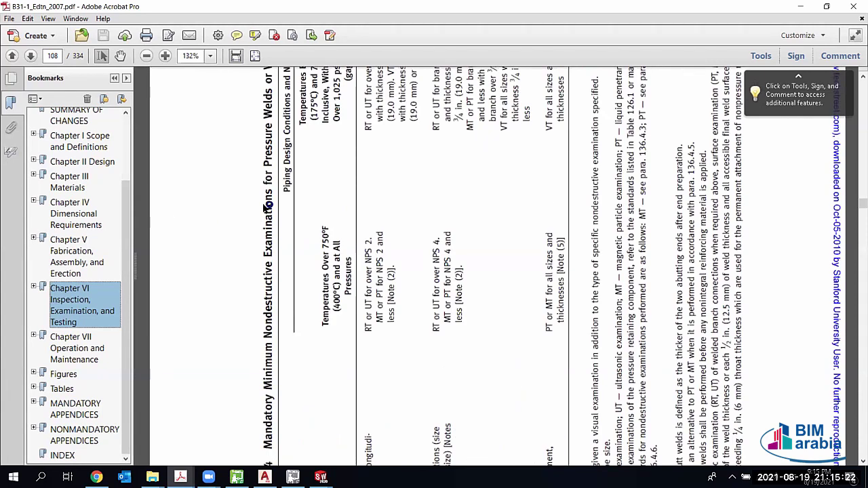
key("ctrl+q")
key("Down")
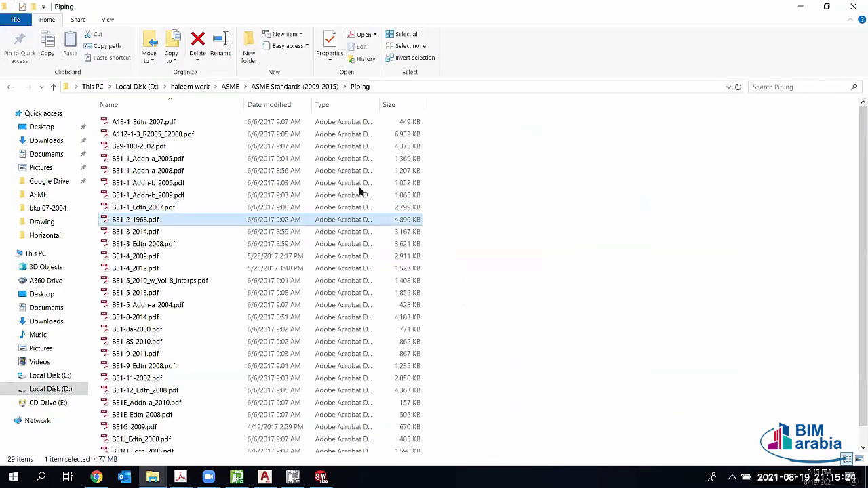
Step: Open B31-2-1968.pdf and fit it to the window width
double_click(145, 221)
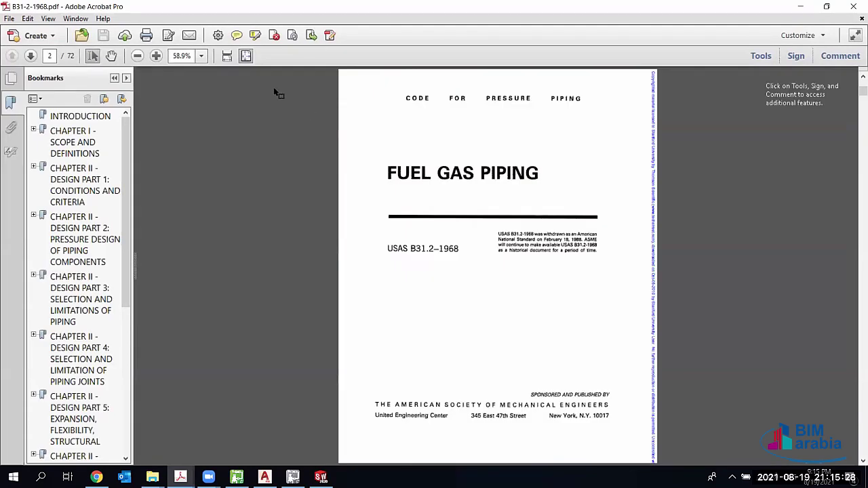
scroll(155, 242, "down", 3)
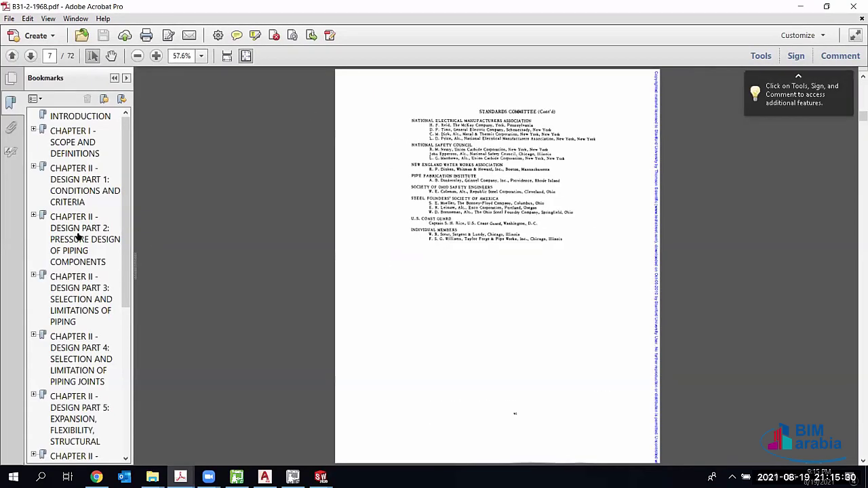
key("ctrl+2")
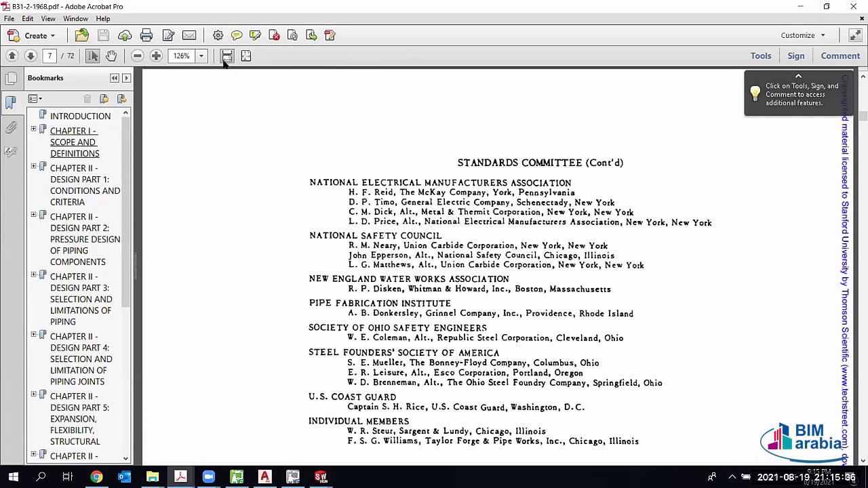
Step: Jump to Chapter II Design Part 1 and read down to Table 204.1 wall thicknesses on page 25
key("Down")
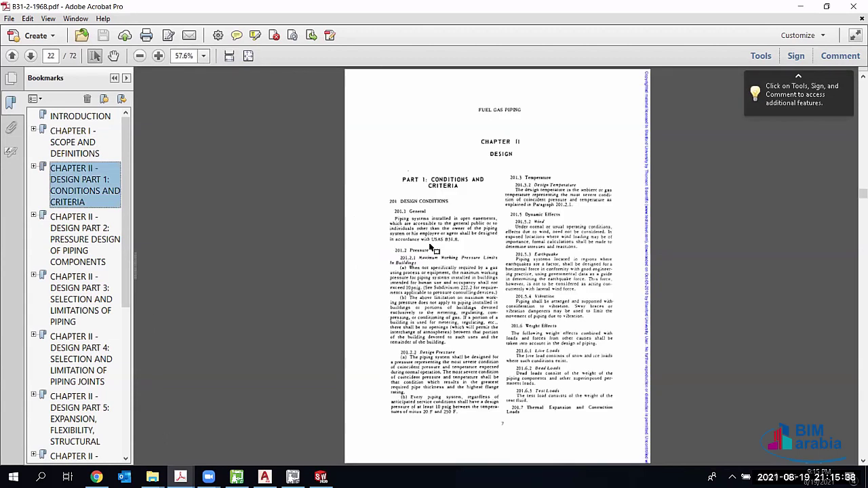
key("ctrl+2")
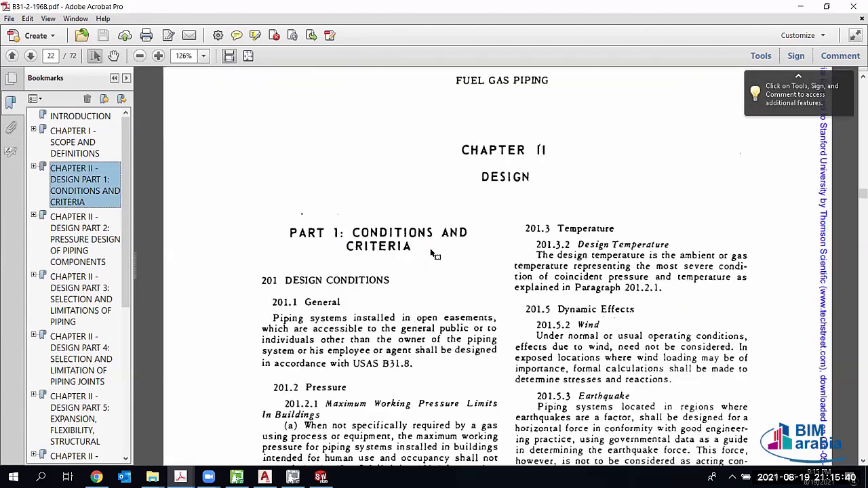
scroll(431, 253, "down", 3)
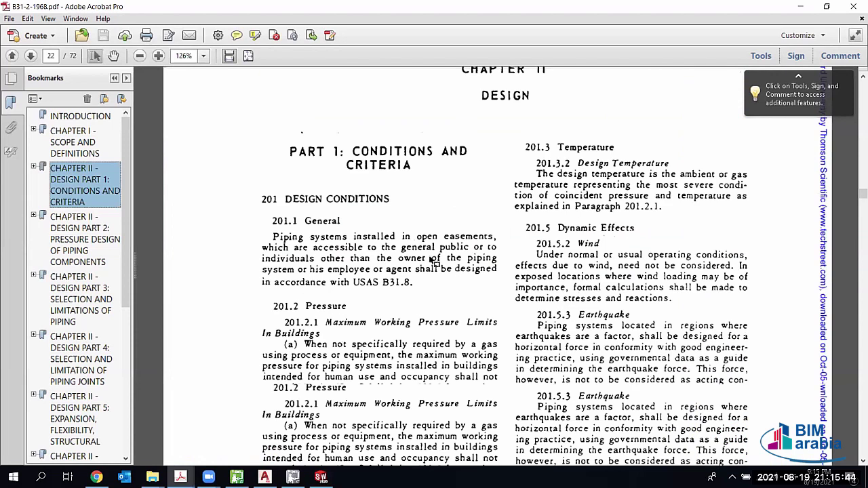
scroll(421, 265, "down", 10)
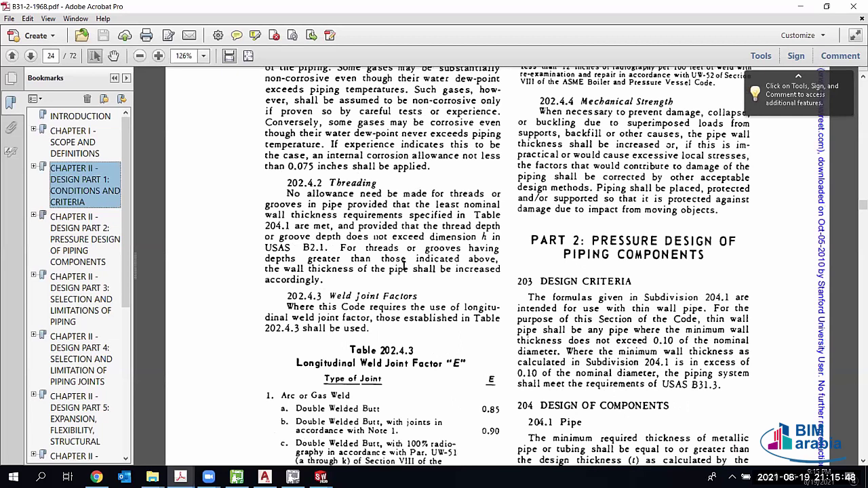
scroll(405, 266, "down", 5)
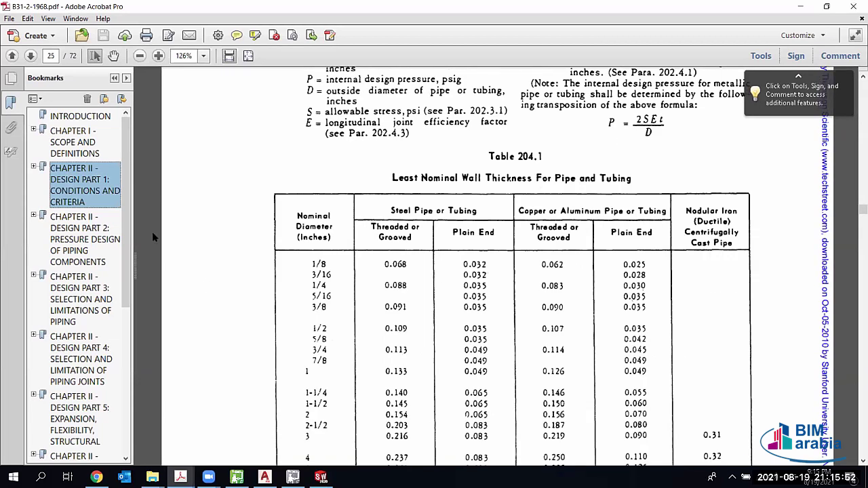
key("alt+Tab")
Step: Open B31-3_2014.pdf at page width and jump to the Chapter II Design bookmark
key("Down")
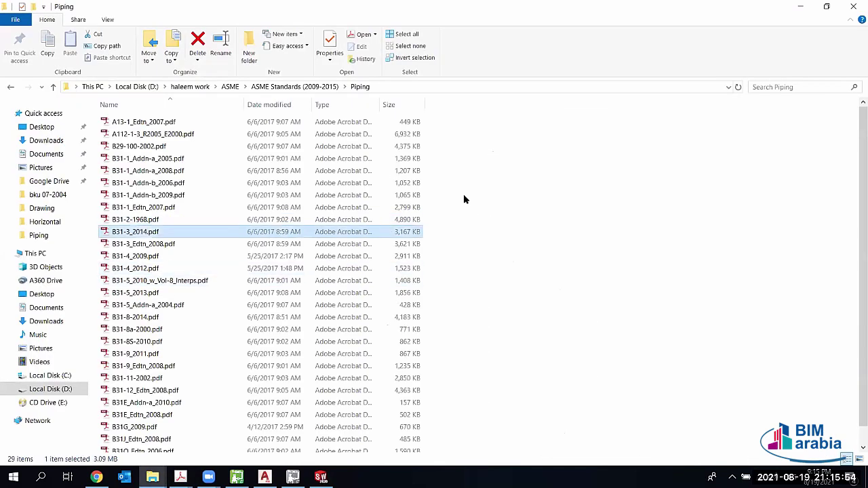
key("Return")
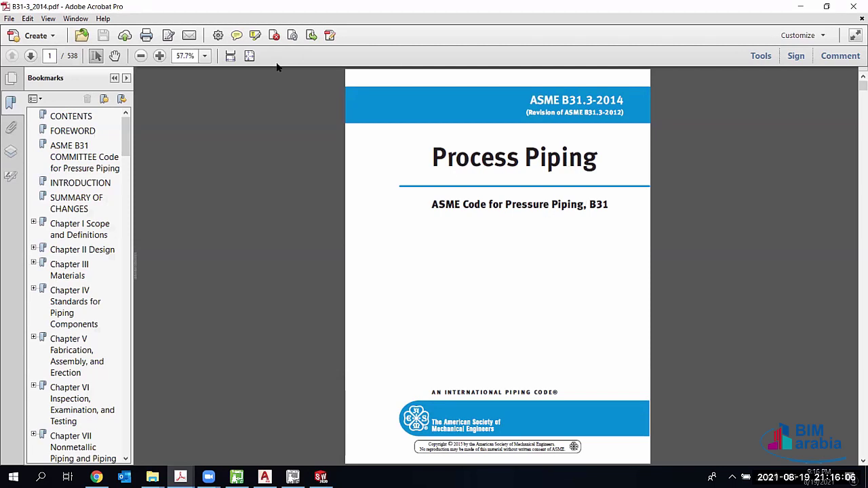
left_click(230, 56)
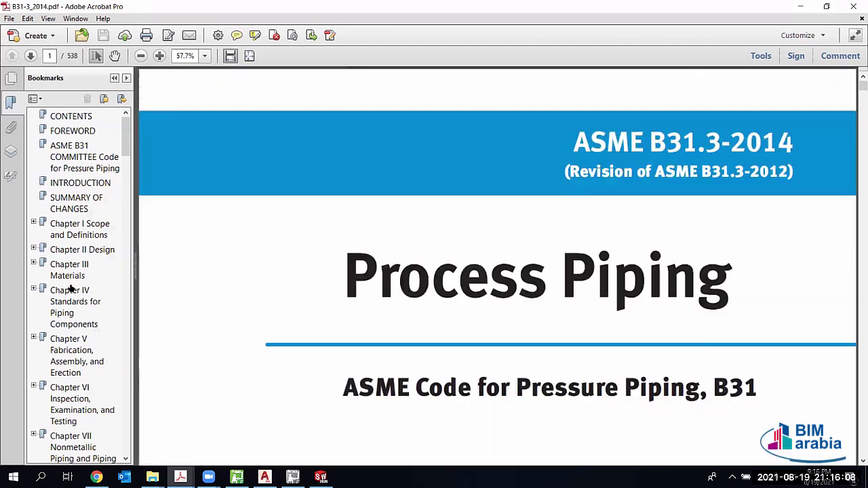
left_click(85, 249)
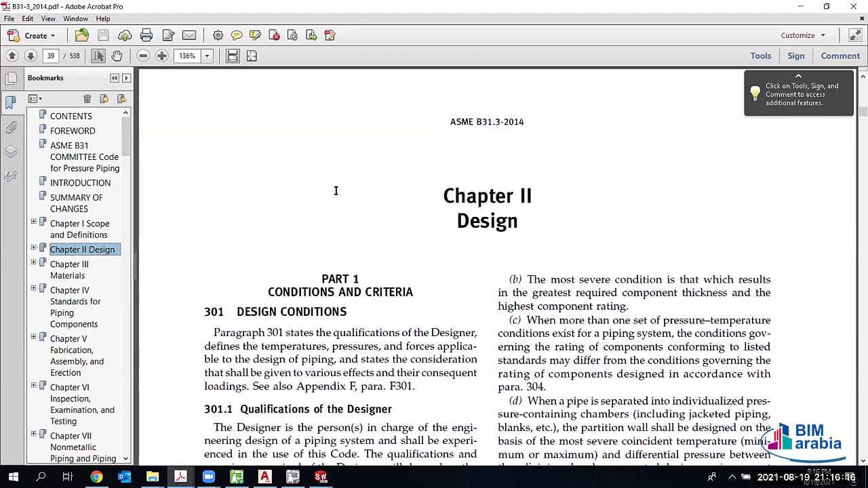
Step: Scroll back and forth through sections 301.1–301.5 up to the wind and earthquake rules on page 40
scroll(282, 139, "down", 10)
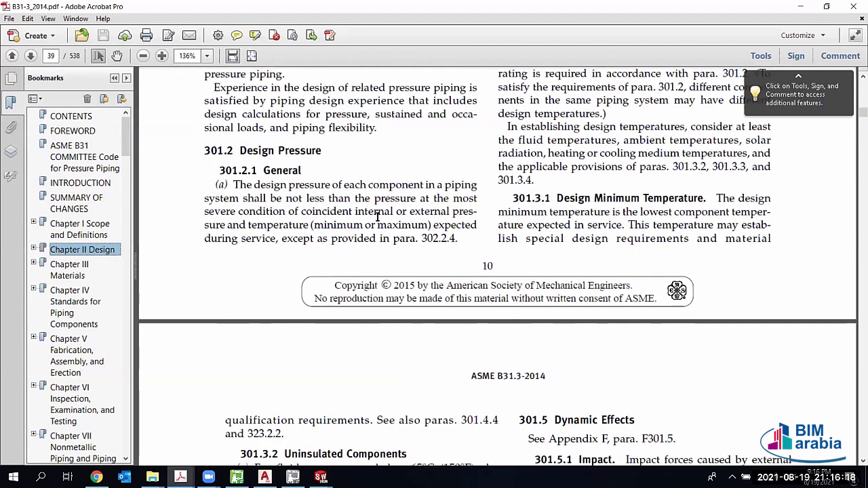
scroll(370, 281, "up", 2)
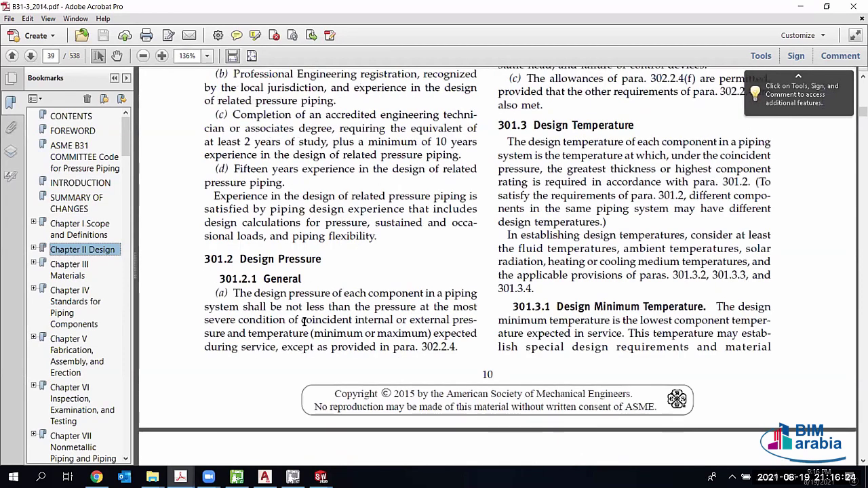
scroll(427, 298, "up", 7)
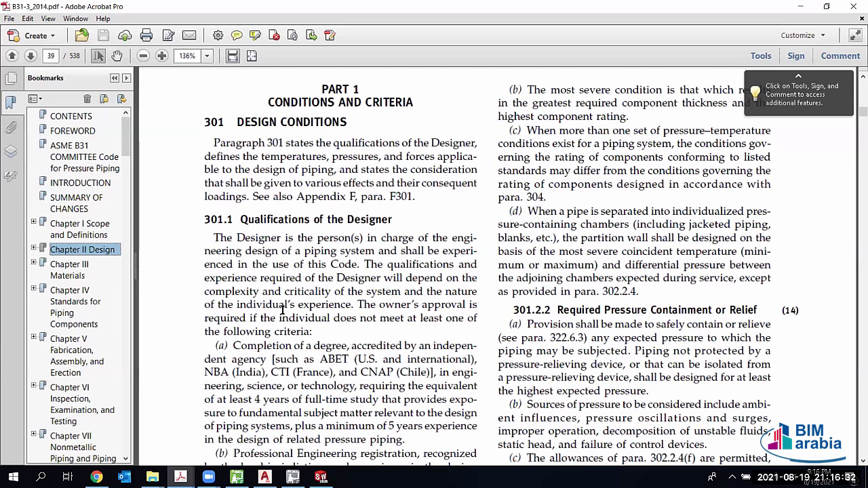
scroll(282, 309, "down", 5)
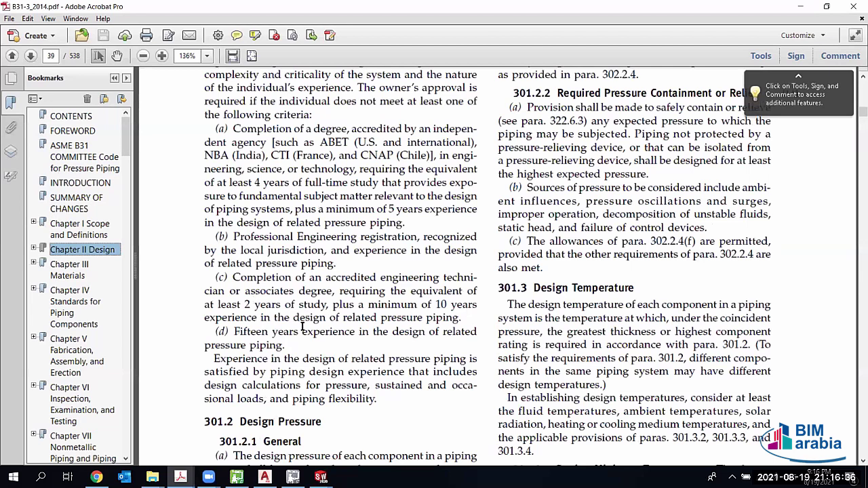
scroll(302, 328, "down", 3)
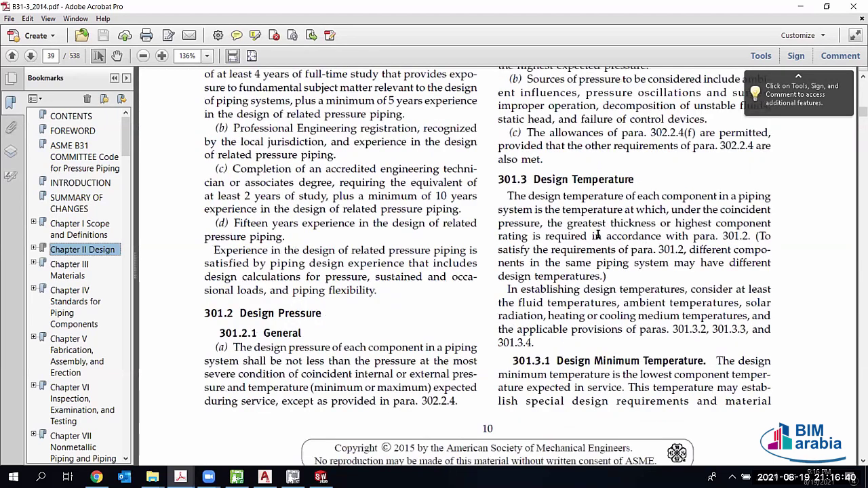
scroll(598, 234, "up", 4)
scroll(615, 197, "up", 1)
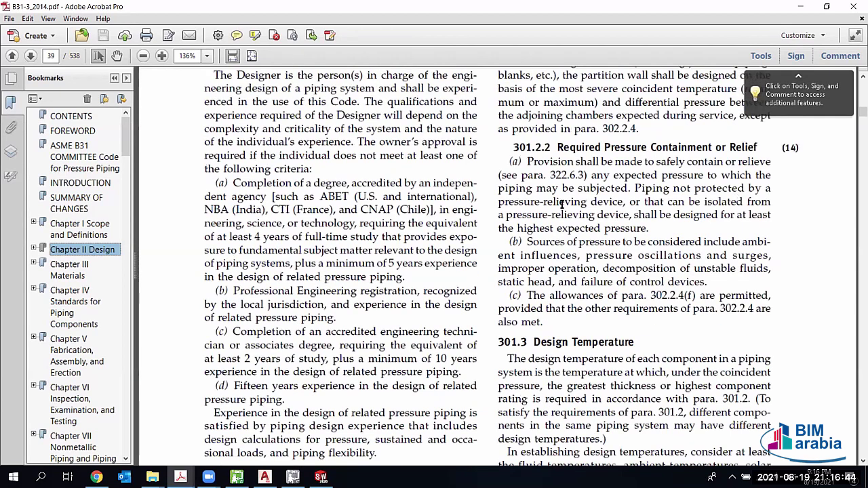
scroll(610, 243, "up", 1)
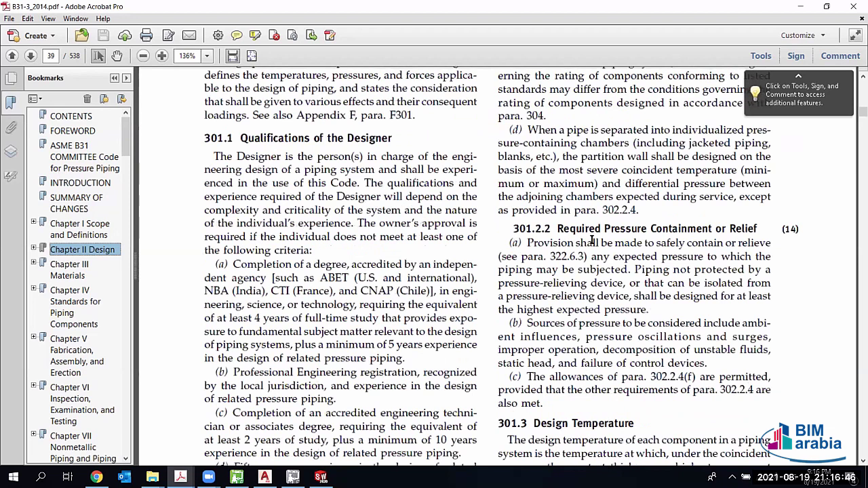
scroll(594, 244, "down", 1)
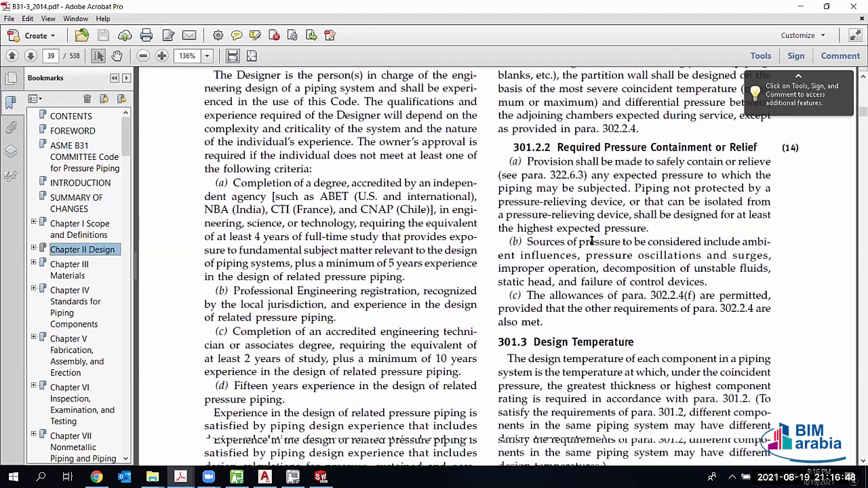
scroll(591, 244, "down", 10)
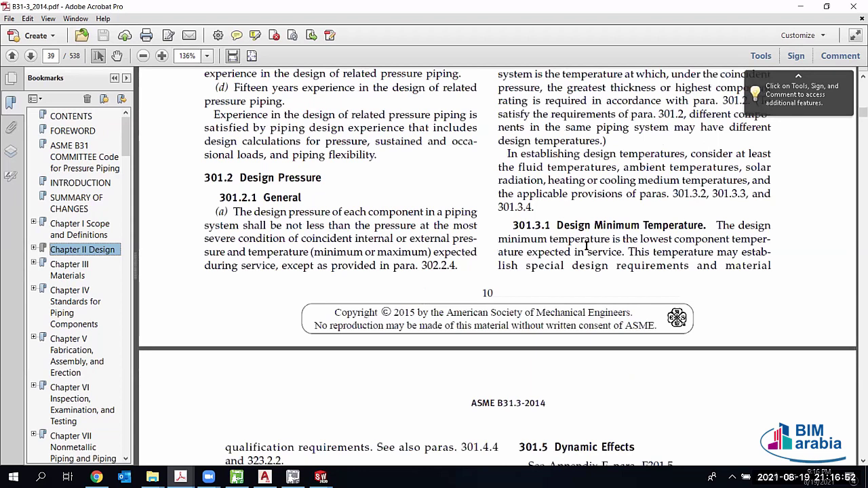
scroll(728, 224, "down", 15)
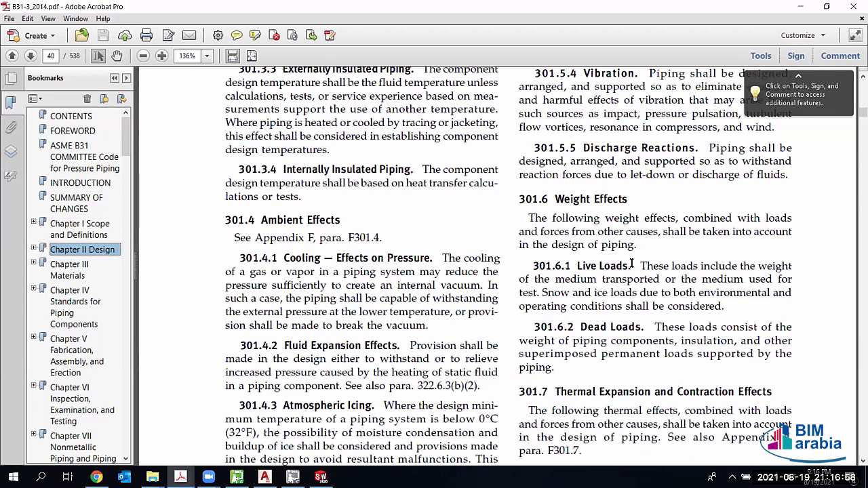
scroll(651, 288, "up", 3)
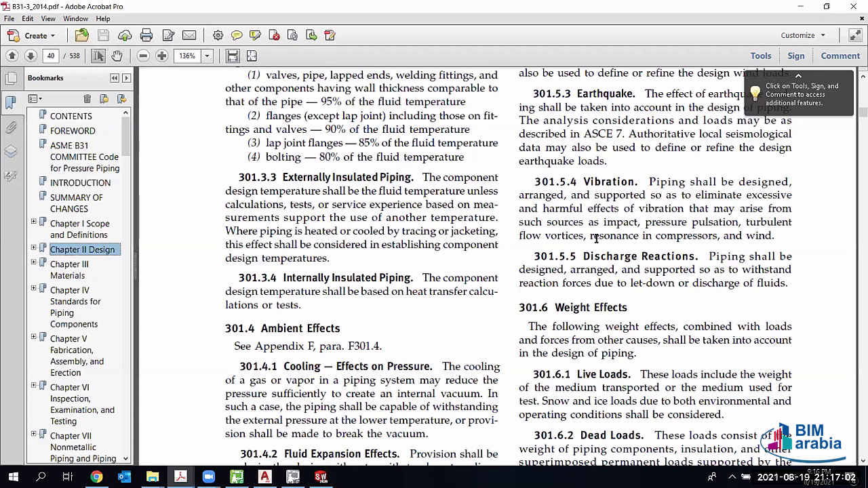
scroll(610, 161, "up", 4)
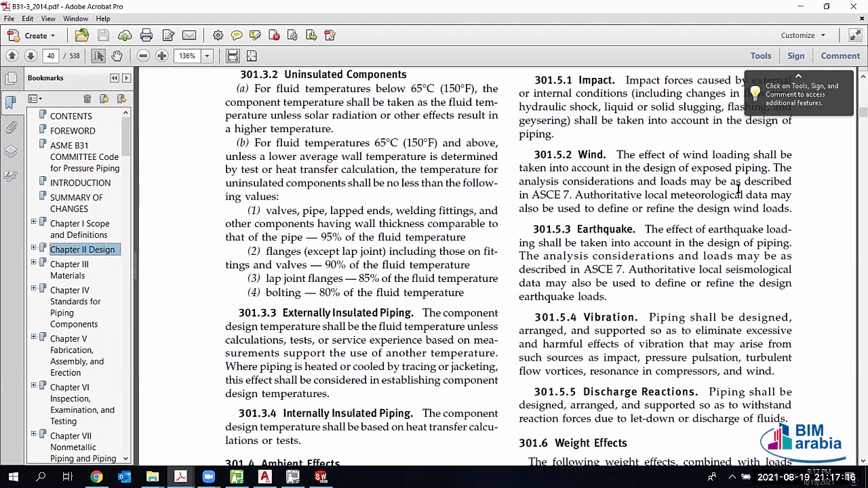
Step: Highlight the ASCE 7 references in the Wind and Earthquake clauses, then scroll to page 41
double_click(545, 195)
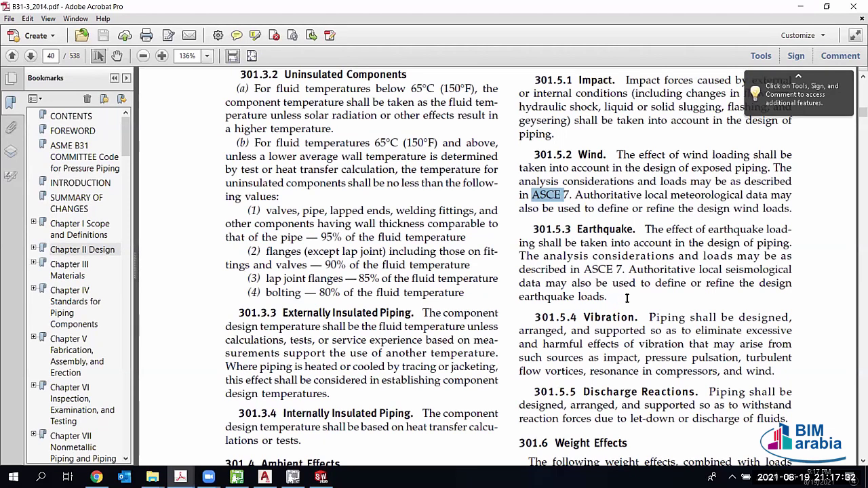
left_click_drag(570, 269, 694, 269)
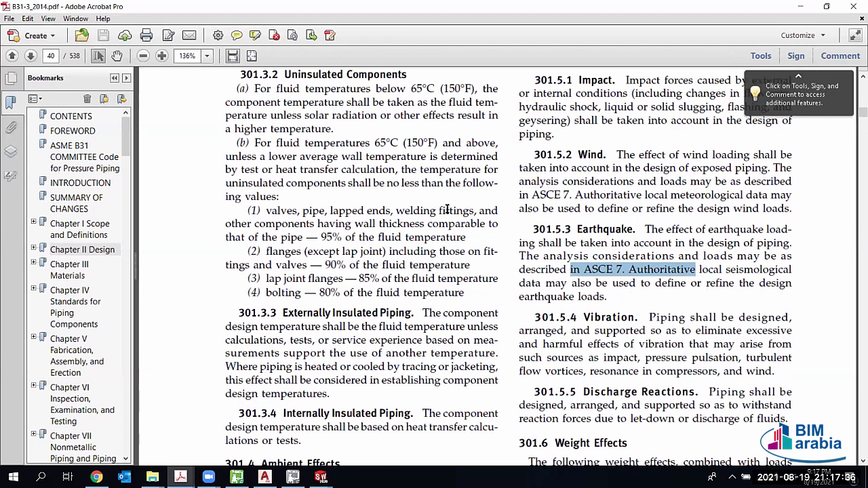
scroll(364, 206, "down", 5)
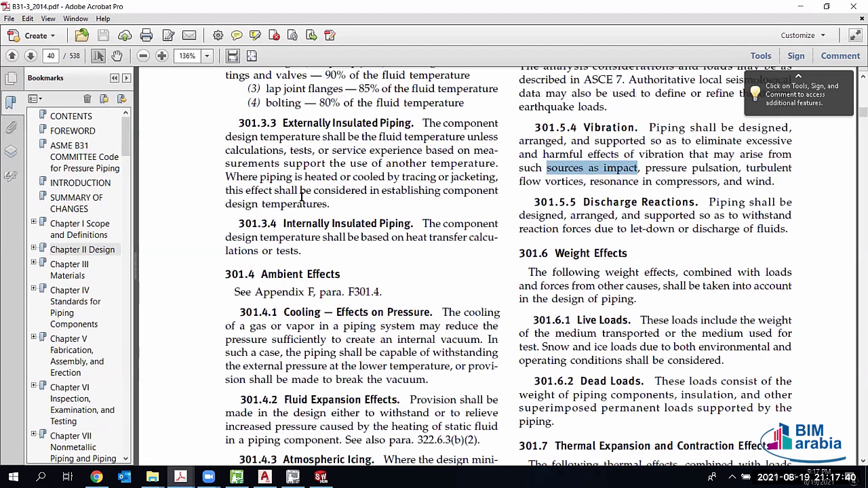
scroll(301, 196, "down", 15)
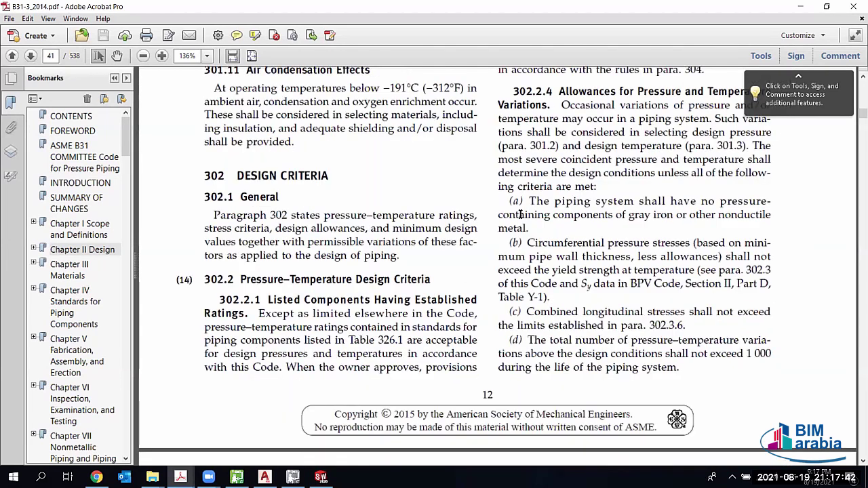
Step: Scroll through pages 41–46 past Table 302.3.4 weld joint quality factors to Part 2 on page 49
scroll(507, 216, "up", 6)
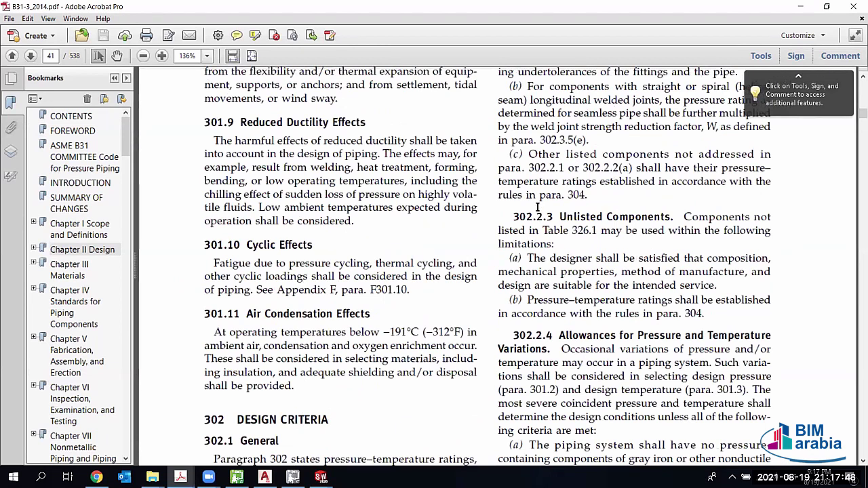
scroll(535, 214, "down", 12)
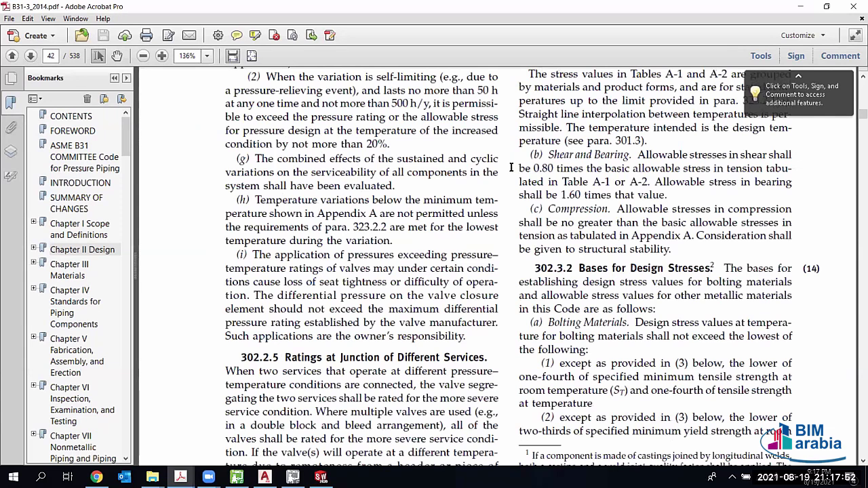
scroll(511, 167, "down", 5)
scroll(644, 195, "down", 10)
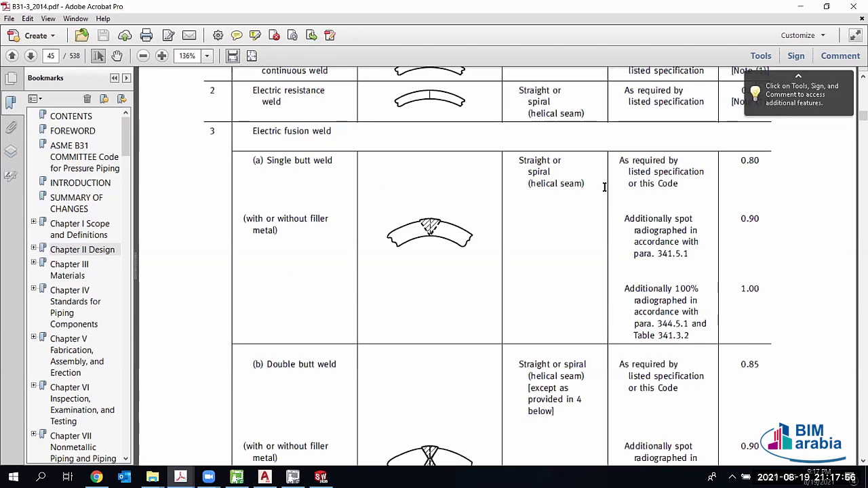
scroll(616, 169, "up", 10)
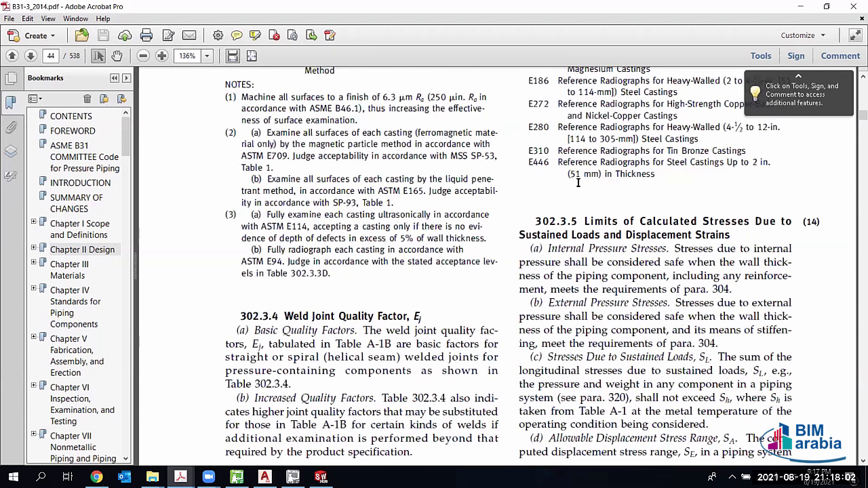
scroll(546, 214, "down", 5)
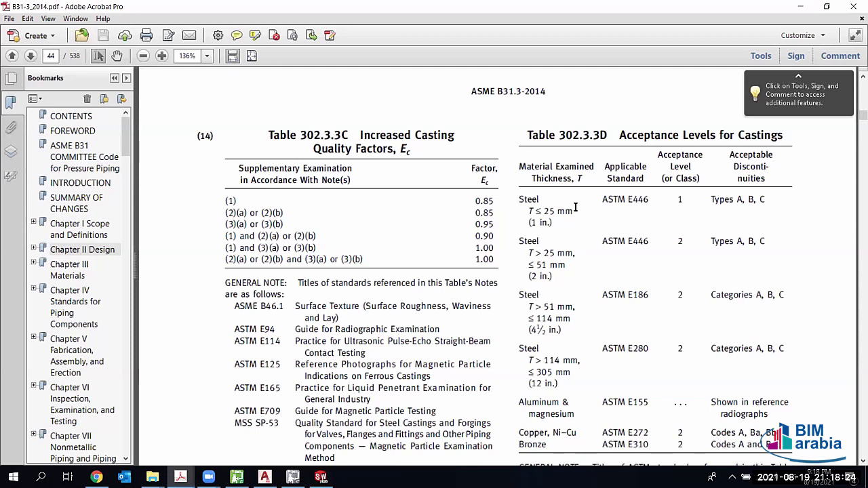
scroll(575, 208, "down", 10)
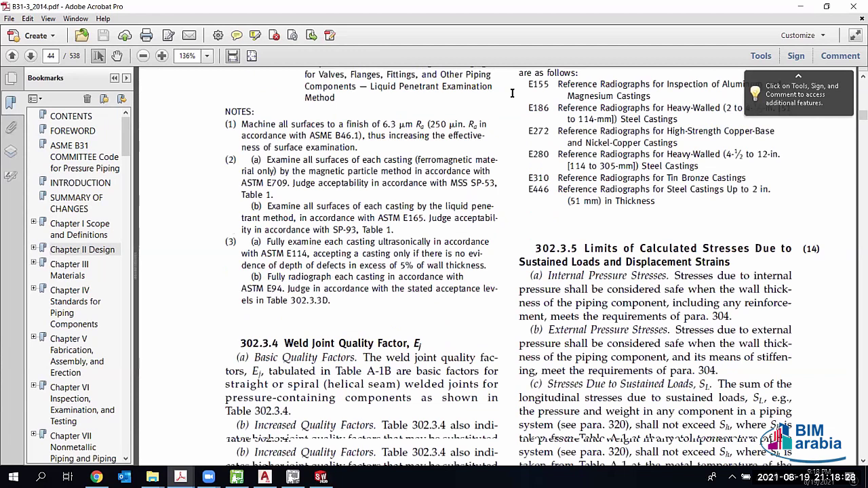
scroll(400, 203, "down", 2)
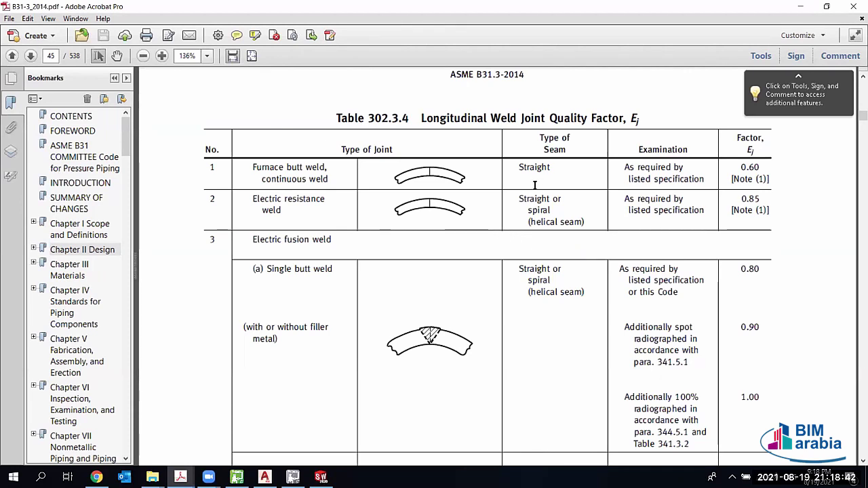
key("alt+Left")
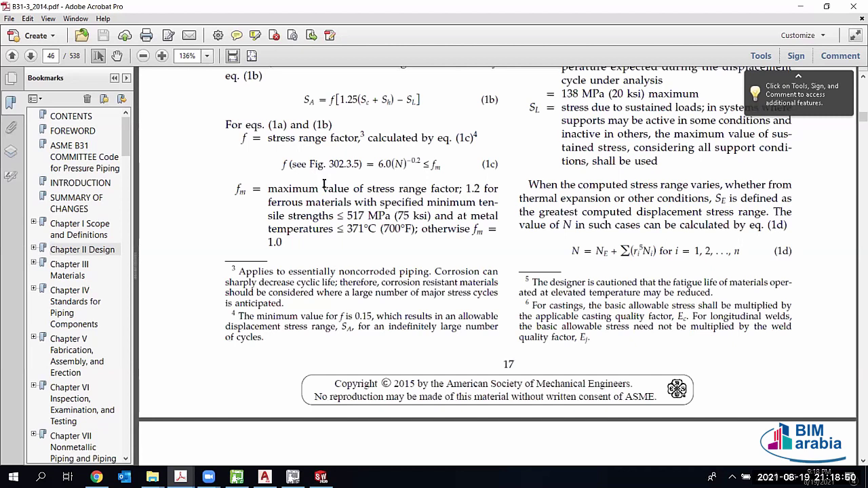
scroll(324, 184, "down", 15)
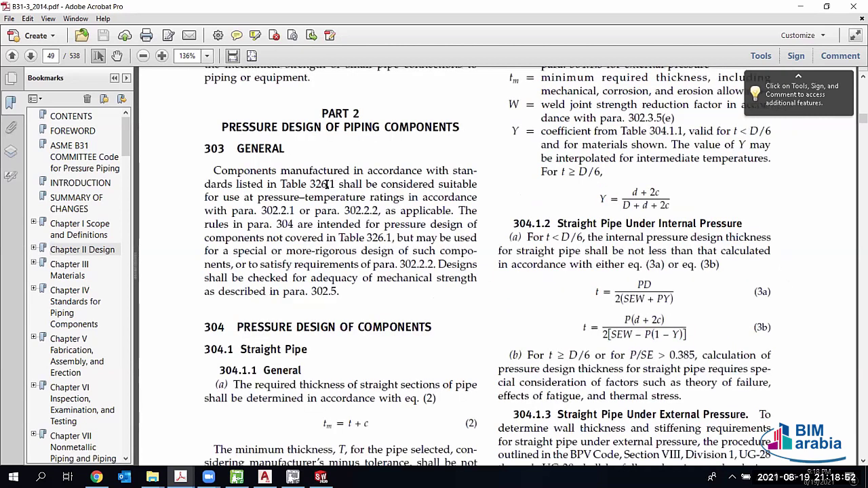
scroll(326, 184, "down", 1)
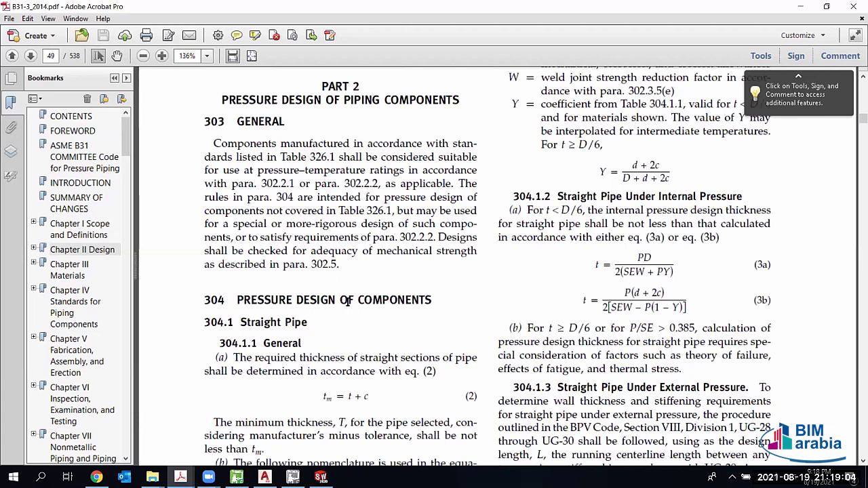
scroll(277, 288, "down", 3)
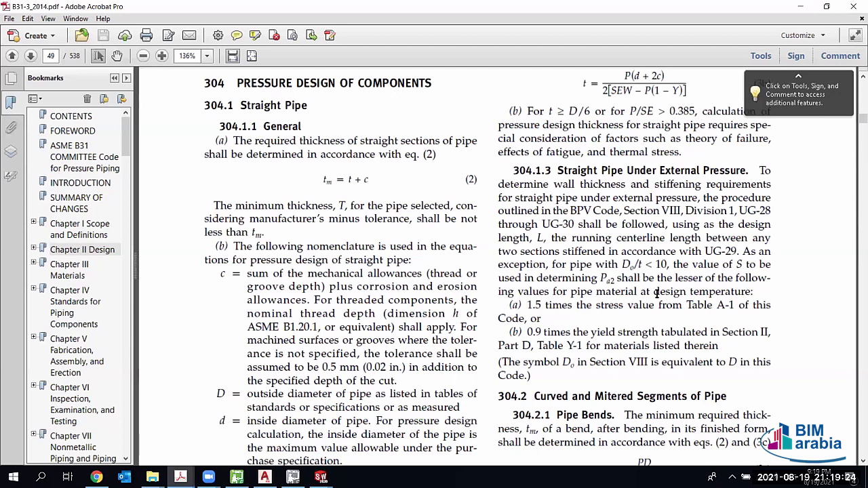
scroll(623, 297, "up", 3)
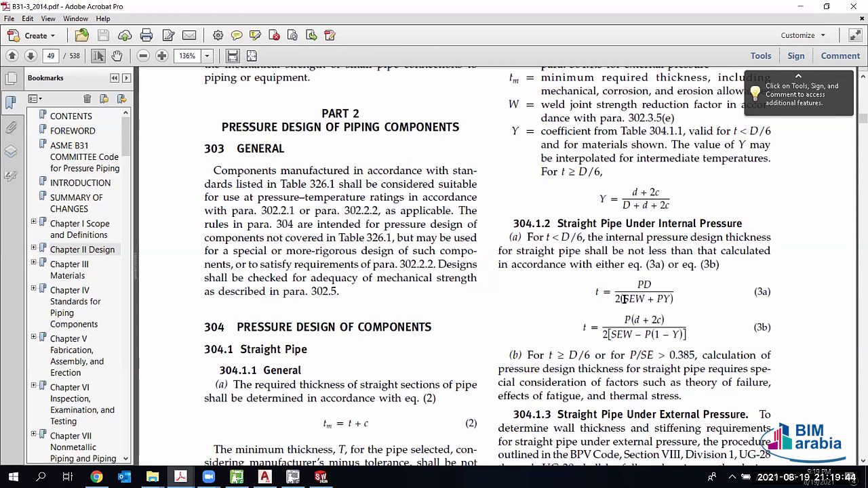
Step: Scroll back from page 49 to Table 302.3.4 weld joint quality factors on page 45
scroll(622, 299, "down", 1)
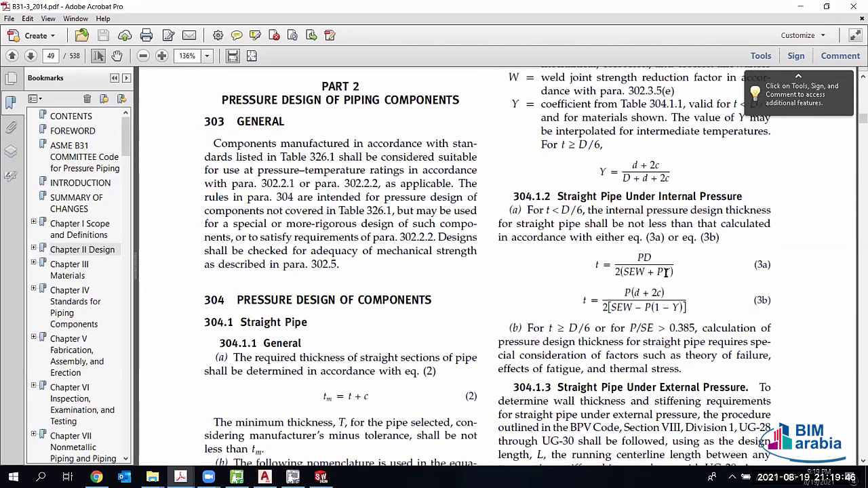
scroll(669, 273, "down", 1)
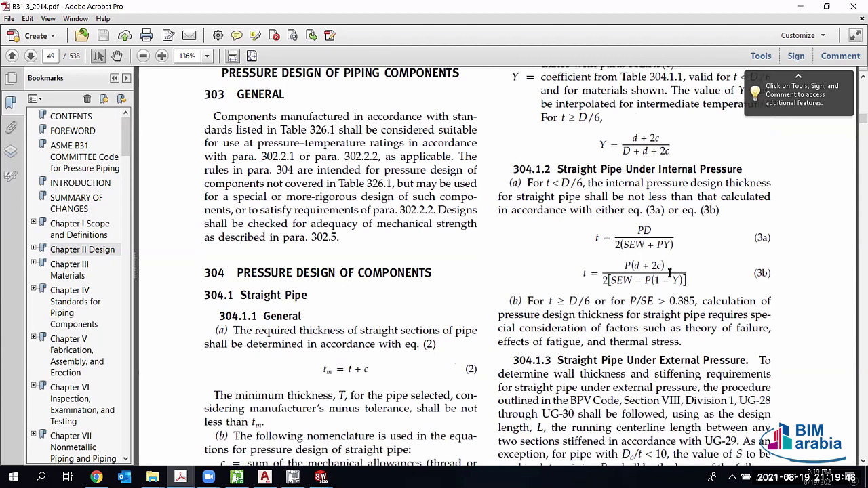
scroll(669, 273, "down", 1)
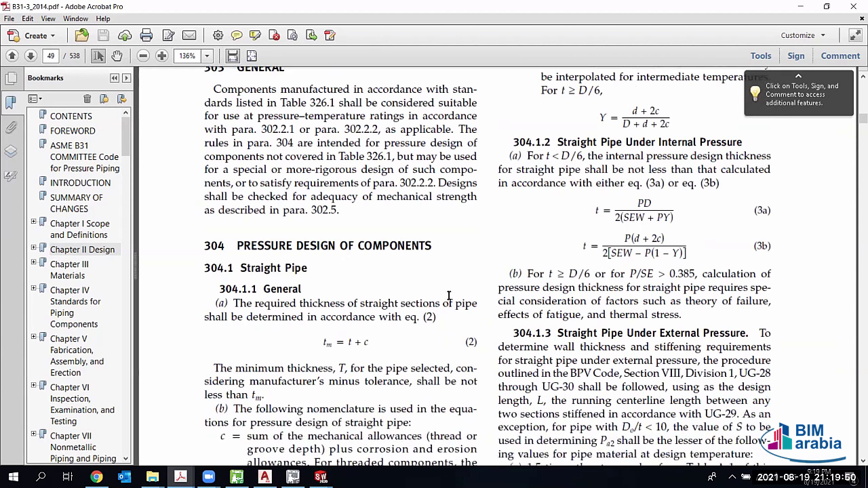
scroll(374, 349, "down", 3)
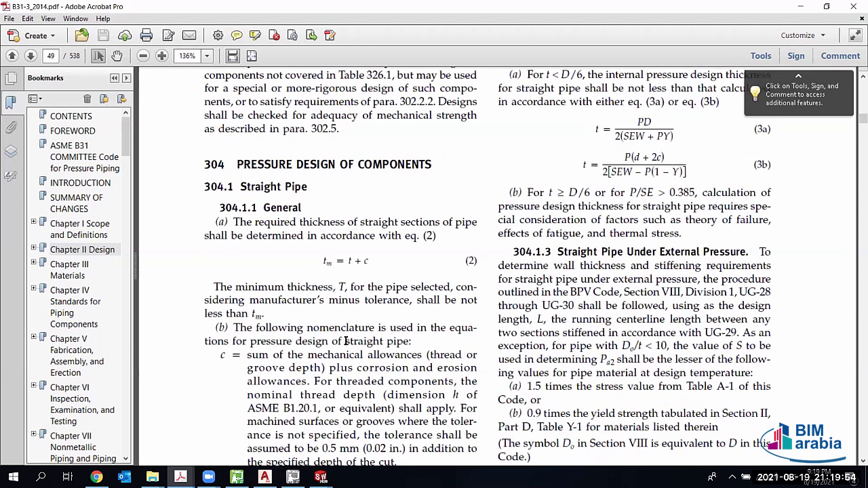
scroll(346, 341, "up", 1)
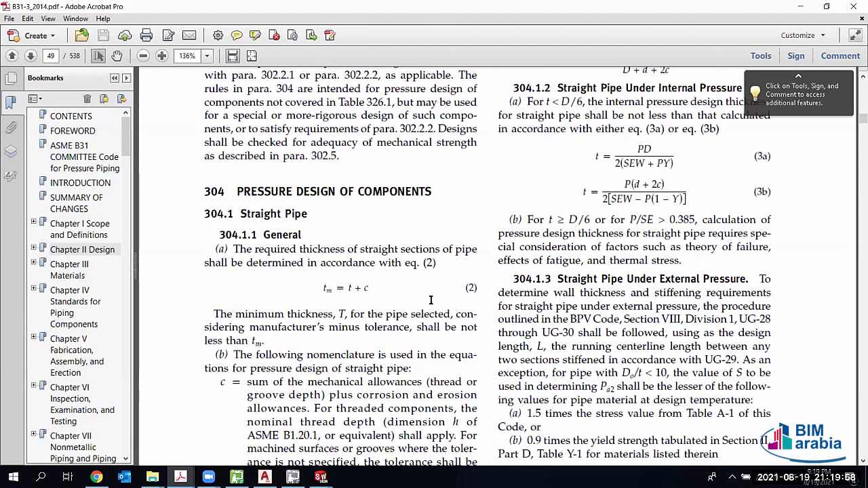
scroll(430, 301, "down", 3)
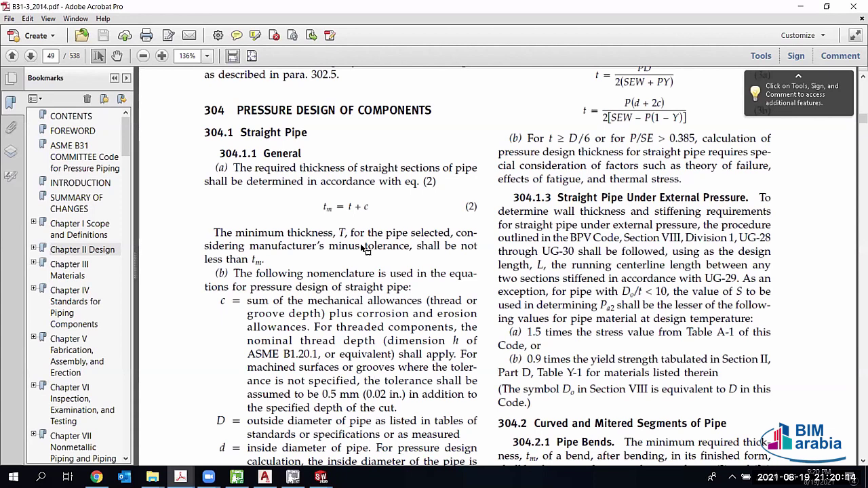
scroll(364, 249, "up", 2)
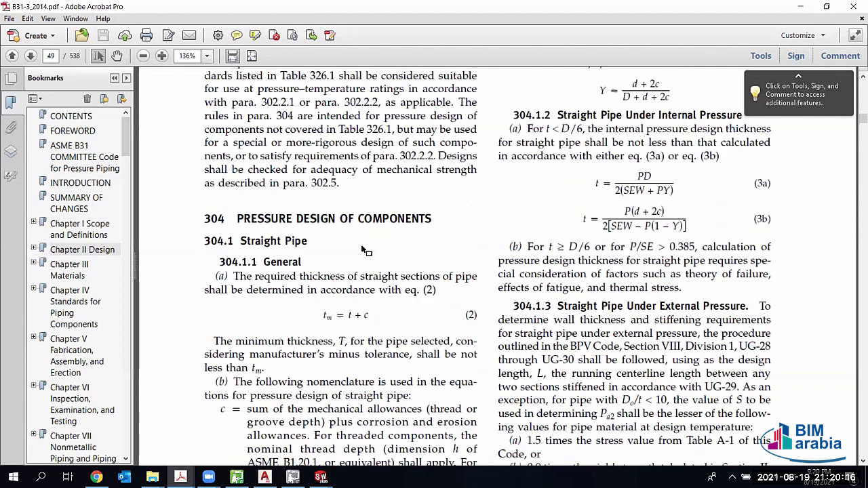
scroll(365, 249, "up", 20)
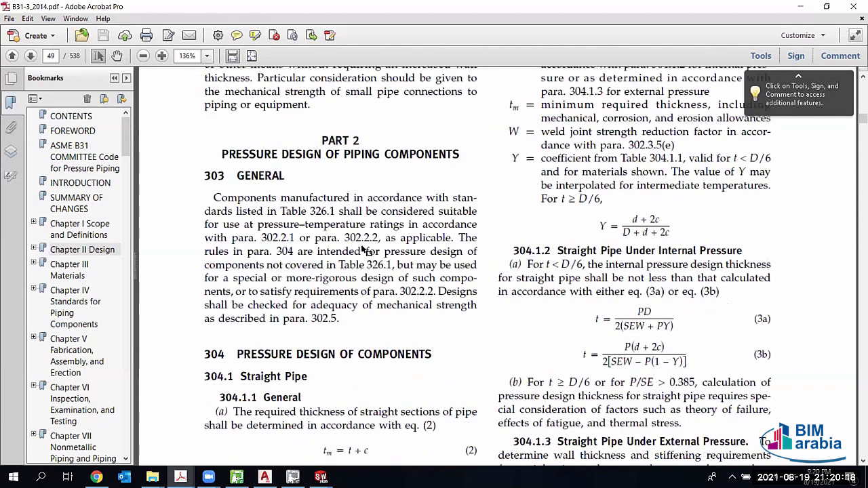
scroll(344, 258, "up", 2)
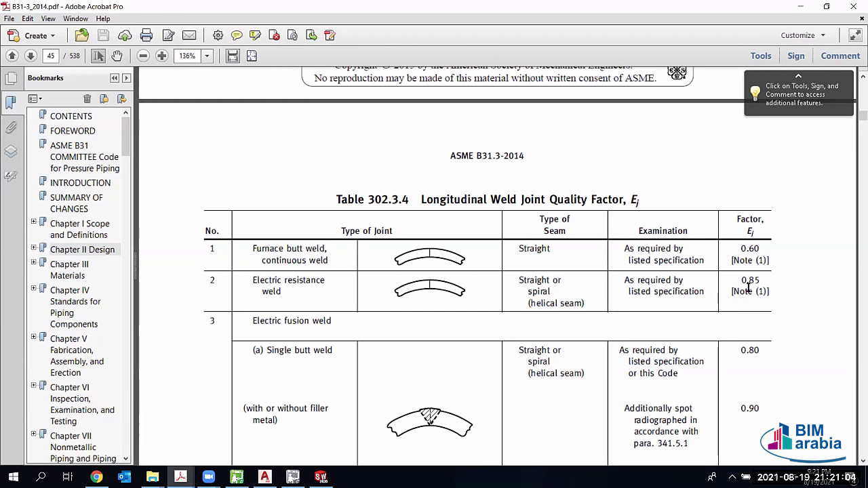
Step: Scroll past the fatigue curve to page 47's weld strength reduction factor W and 302.3.6
scroll(616, 271, "down", 3)
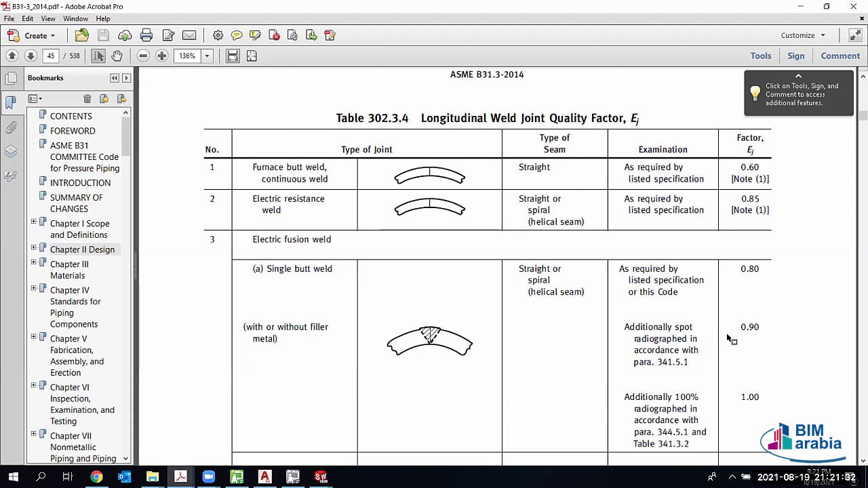
scroll(520, 336, "down", 4)
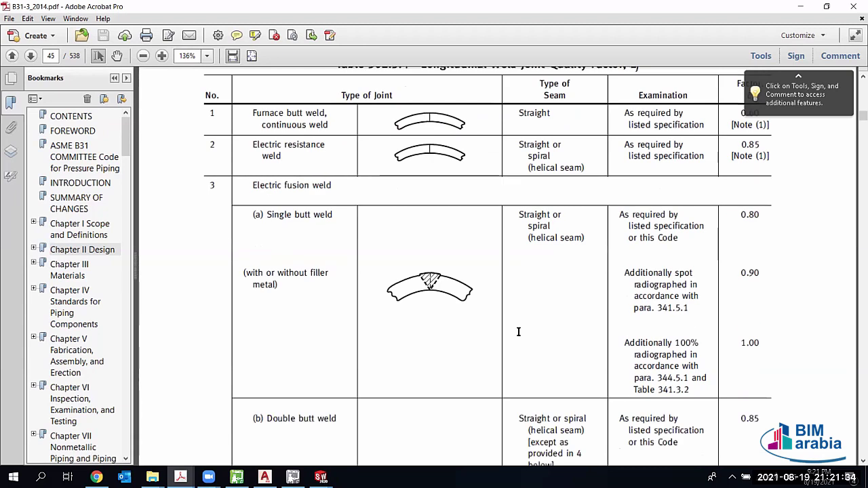
scroll(522, 346, "down", 3)
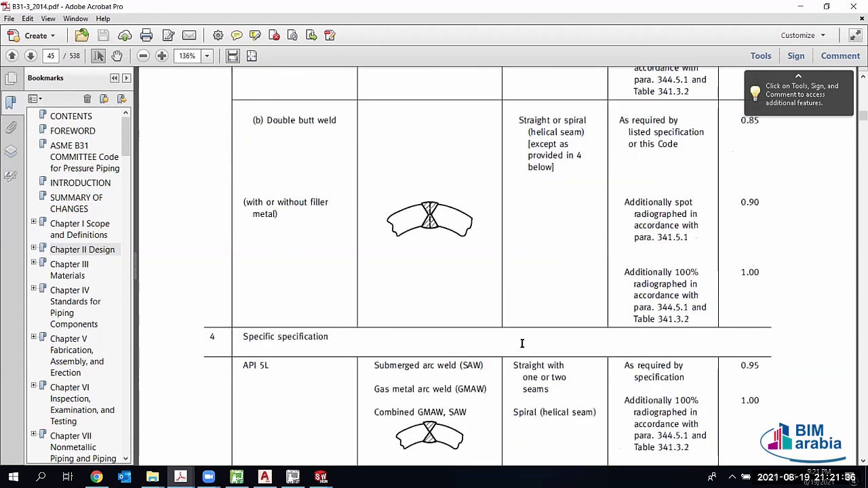
scroll(521, 346, "down", 10)
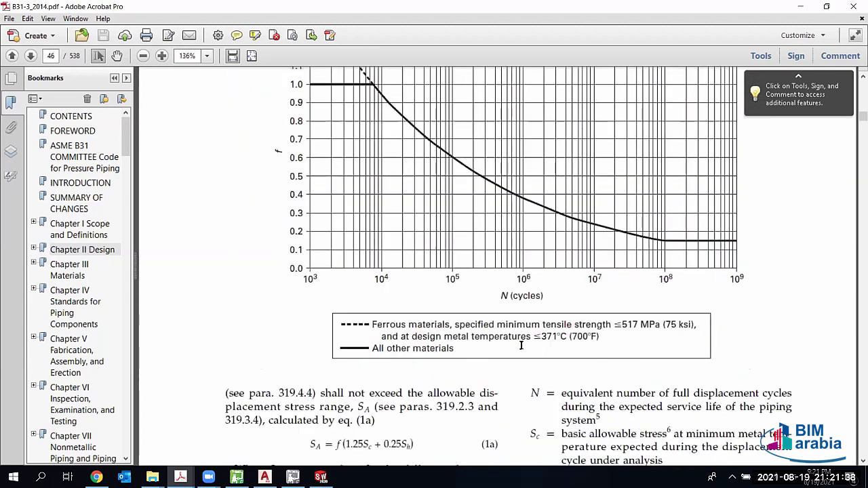
scroll(523, 344, "down", 8)
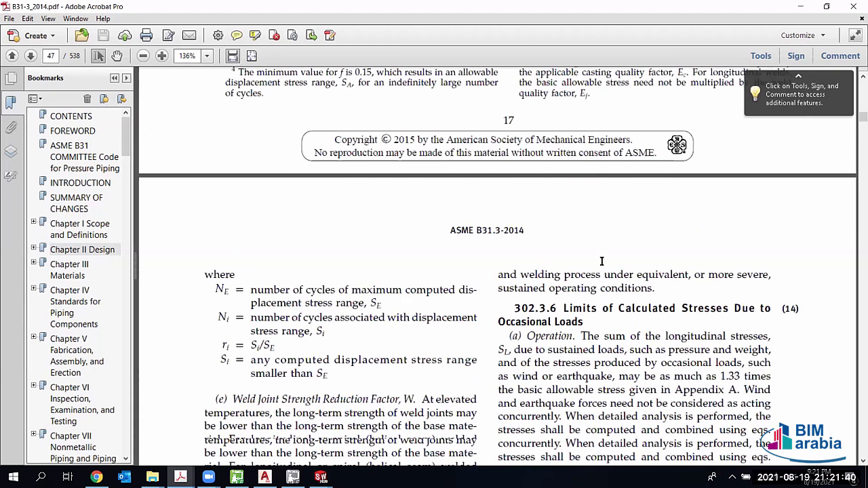
scroll(634, 223, "down", 4)
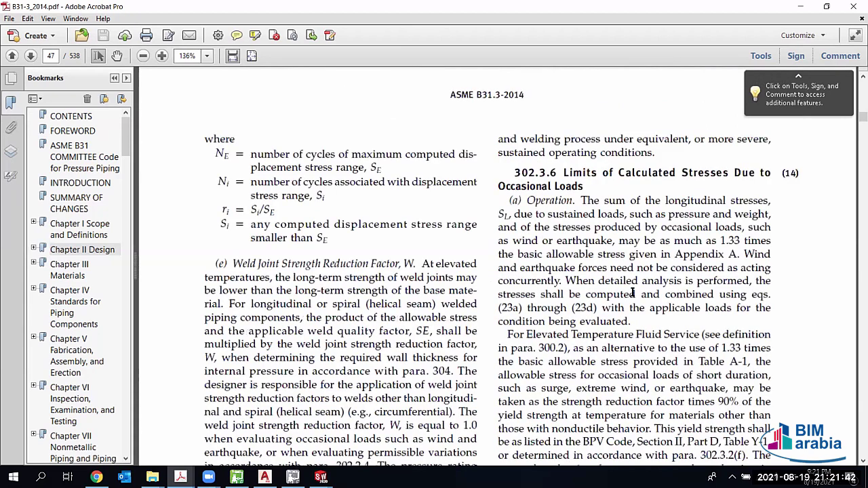
Step: Scroll to page 49 to review straight-pipe equations (3a) and (3b)
scroll(695, 229, "down", 15)
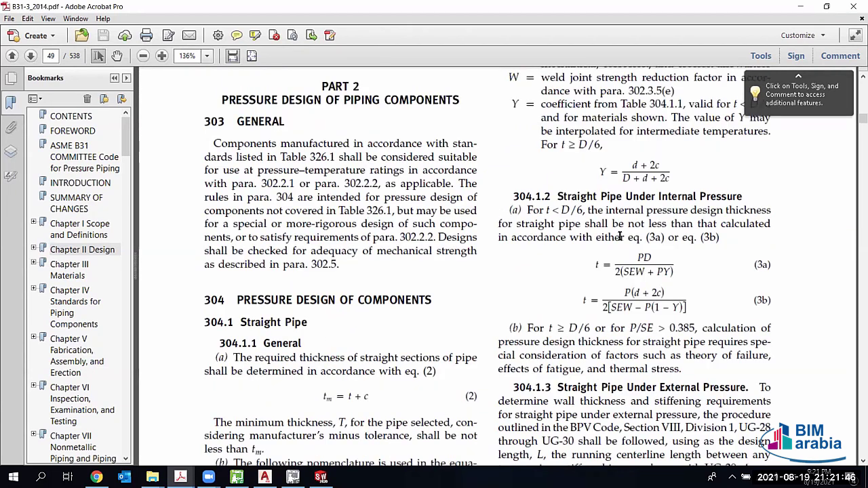
scroll(619, 236, "up", 2)
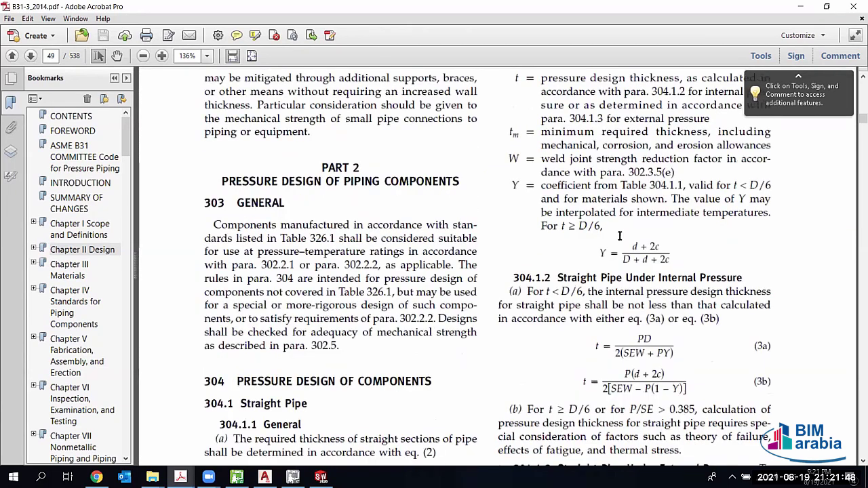
scroll(619, 235, "down", 9)
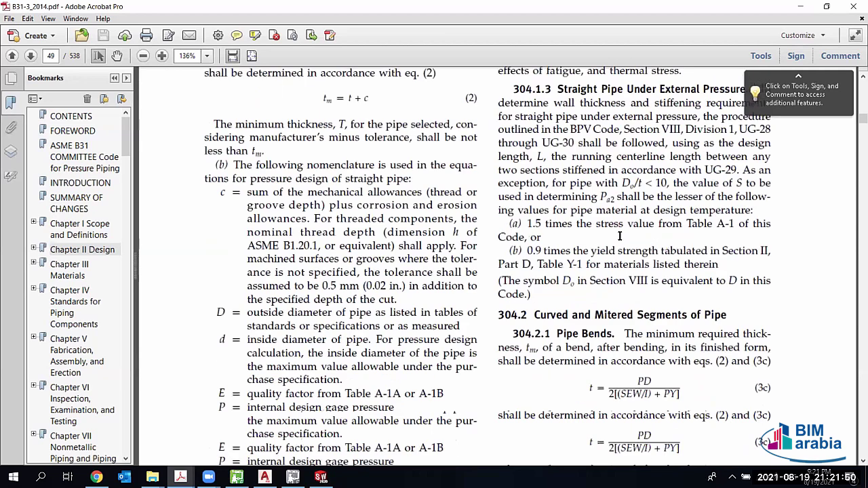
scroll(634, 274, "down", 1)
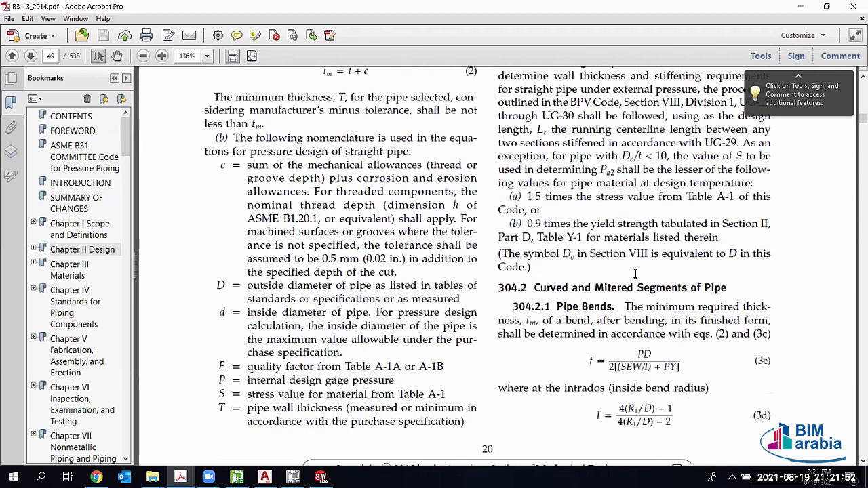
scroll(634, 274, "down", 3)
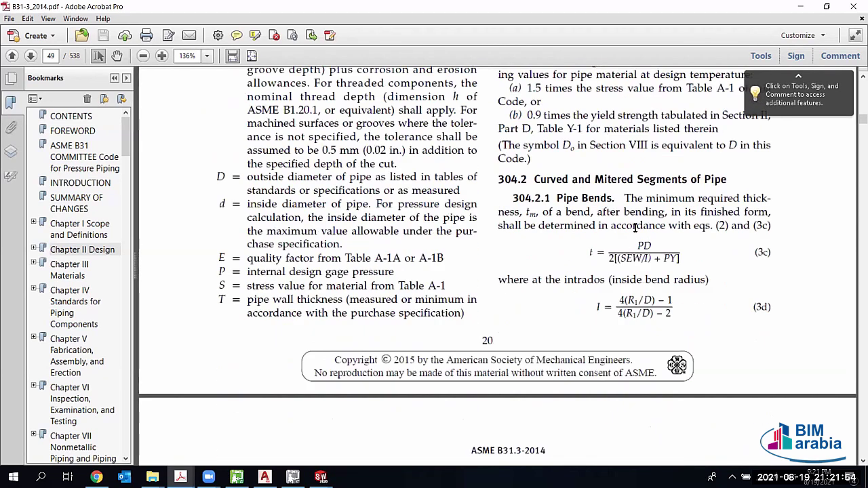
scroll(634, 227, "up", 10)
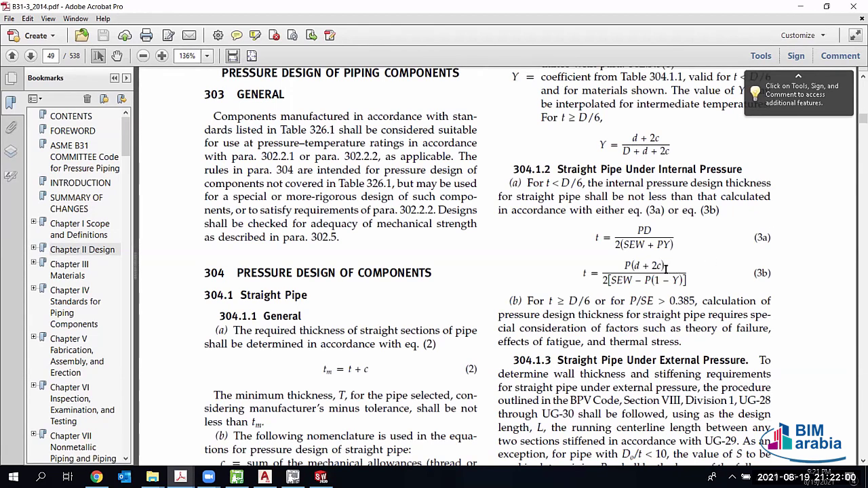
Step: Scroll down to Table 304.1.1, Coefficient Y values for t < D/6, on page 50
scroll(655, 296, "down", 3)
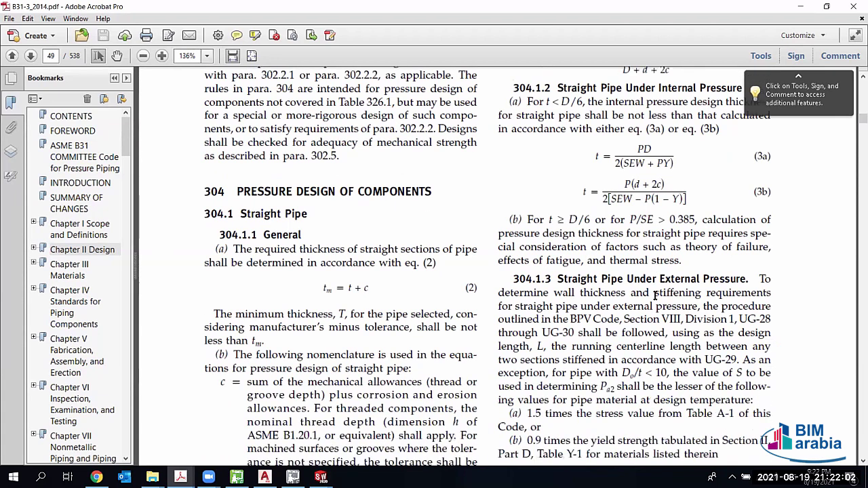
scroll(655, 295, "down", 1)
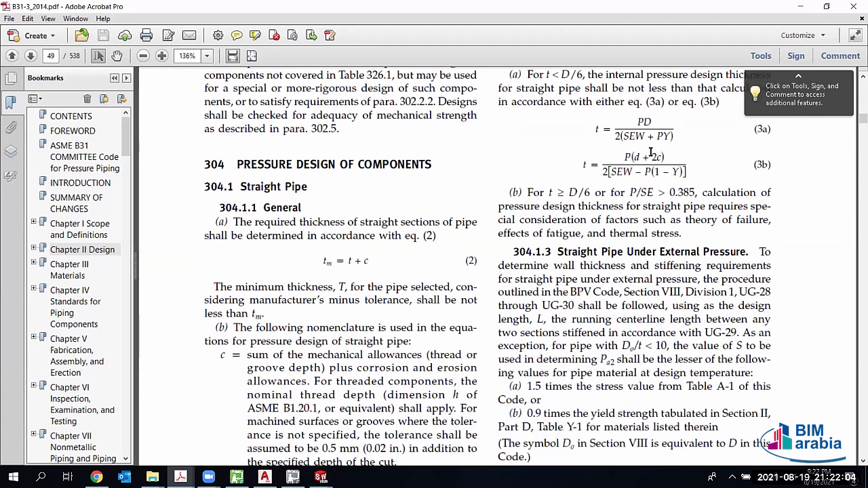
scroll(650, 152, "down", 1)
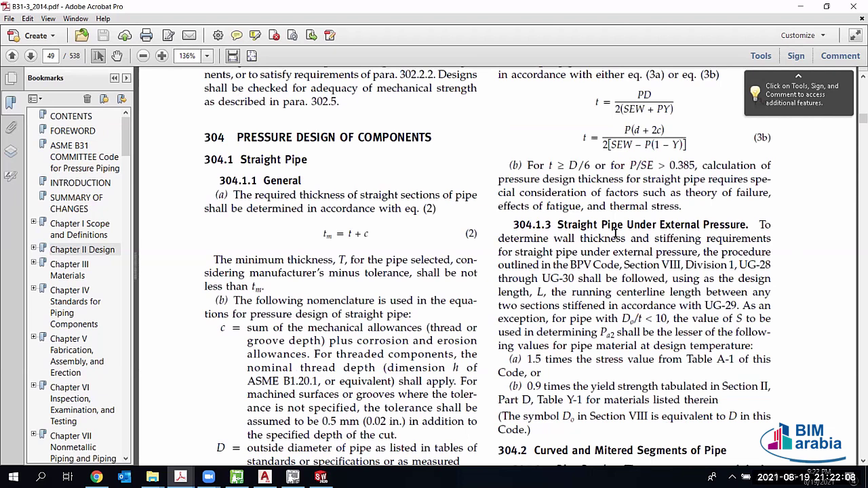
scroll(616, 233, "down", 5)
scroll(551, 242, "down", 5)
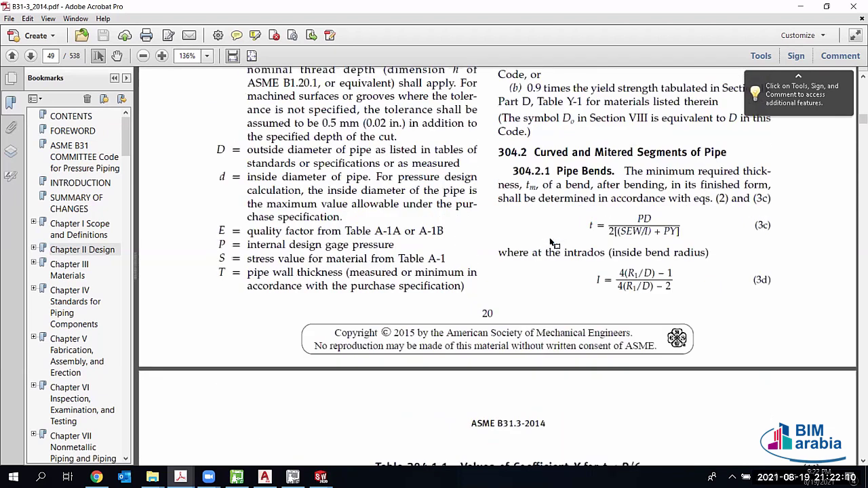
scroll(550, 242, "down", 10)
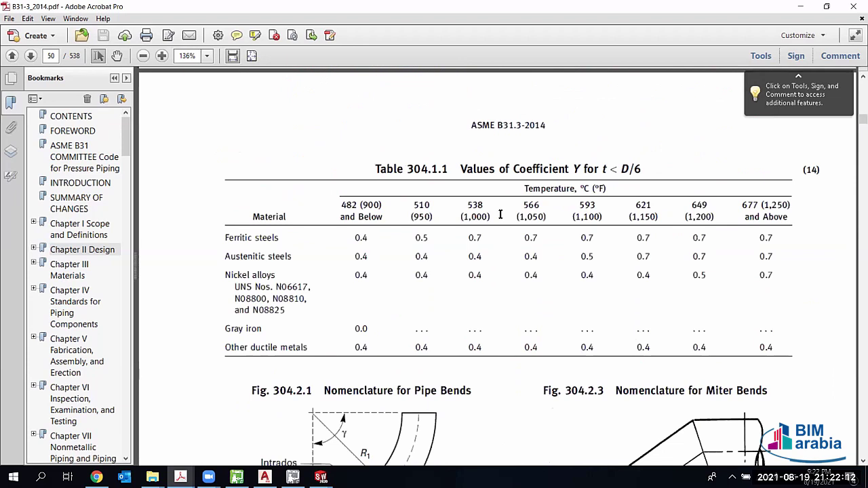
Step: Scroll to page 51's miter bend nomenclature and 304.3.2 Strength of Branch Connections
scroll(602, 193, "up", 2)
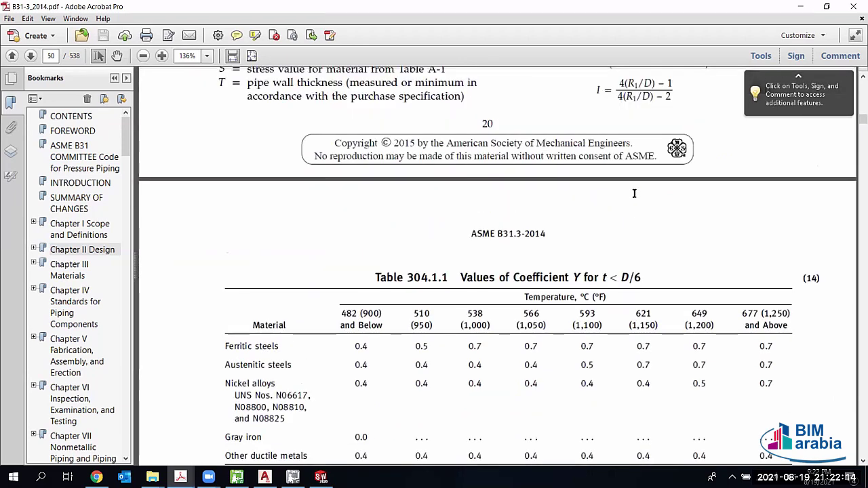
scroll(631, 181, "up", 1)
scroll(542, 265, "up", 4)
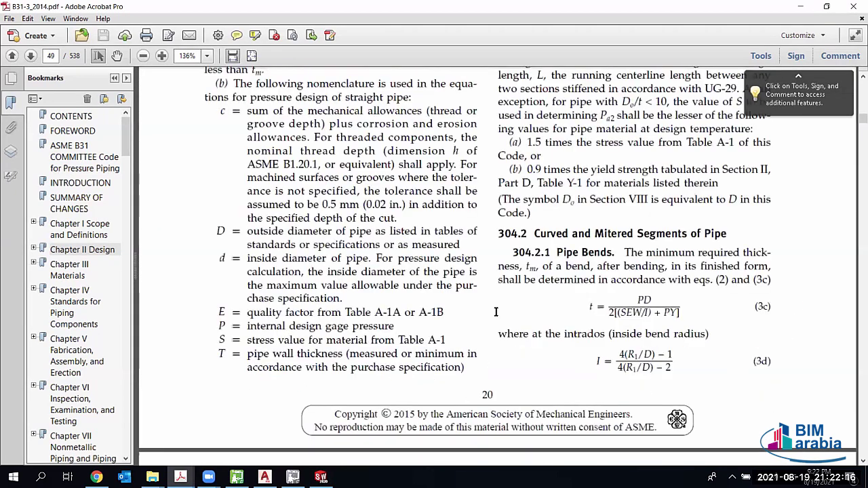
scroll(488, 308, "down", 5)
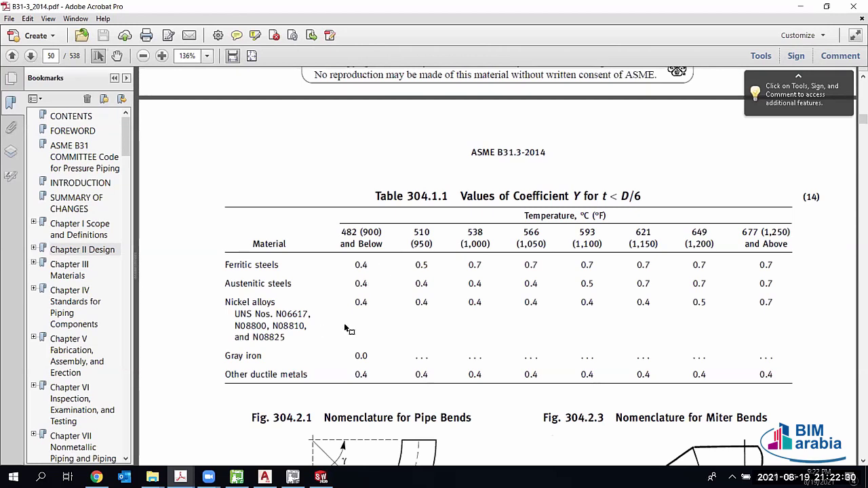
scroll(599, 309, "down", 1)
scroll(599, 309, "down", 3)
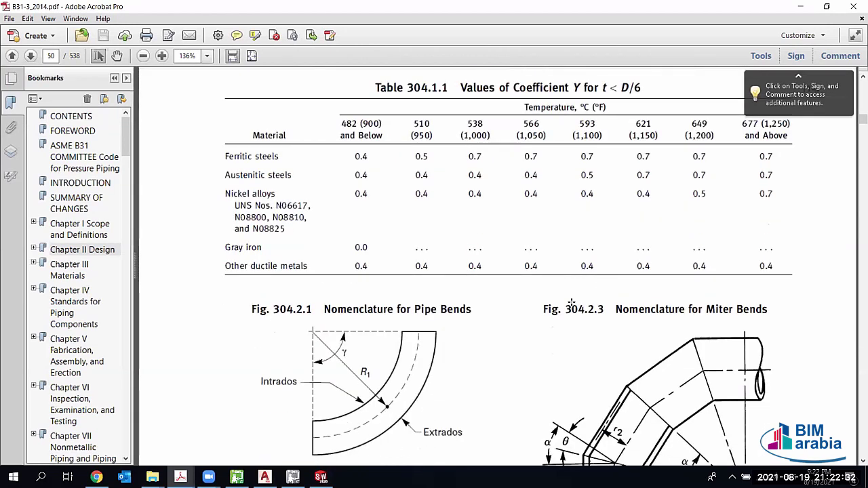
scroll(422, 292, "down", 6)
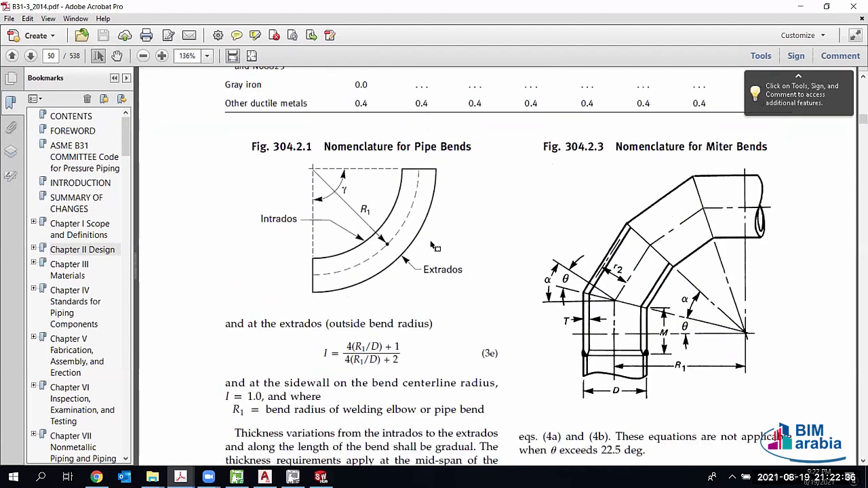
scroll(480, 263, "down", 5)
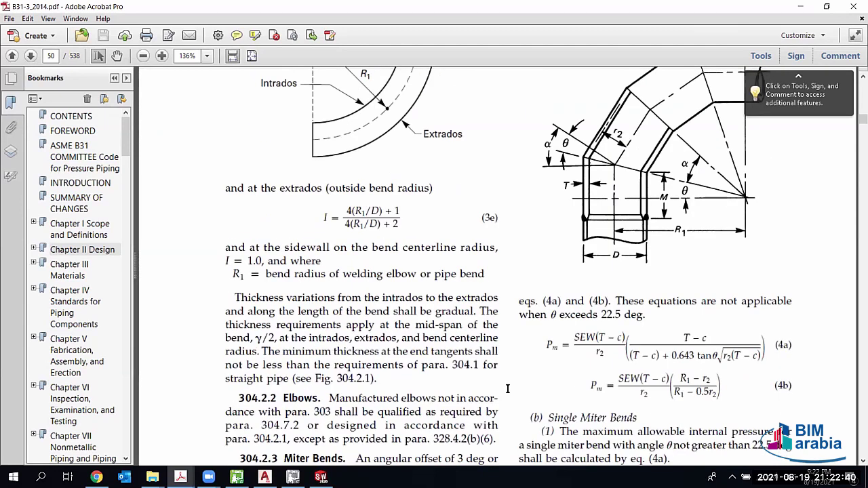
scroll(516, 369, "down", 10)
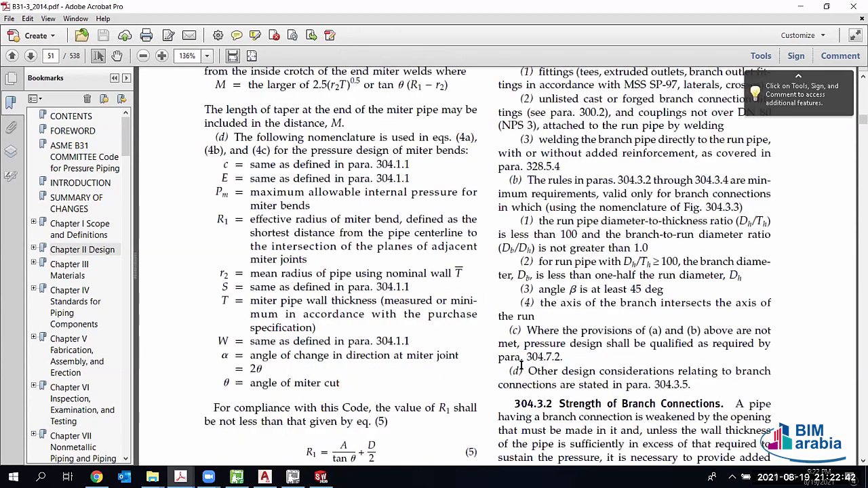
Step: Scroll down through the branch-connection pages and reinforcement figure on pages 52–54
scroll(520, 370, "down", 10)
scroll(671, 250, "down", 10)
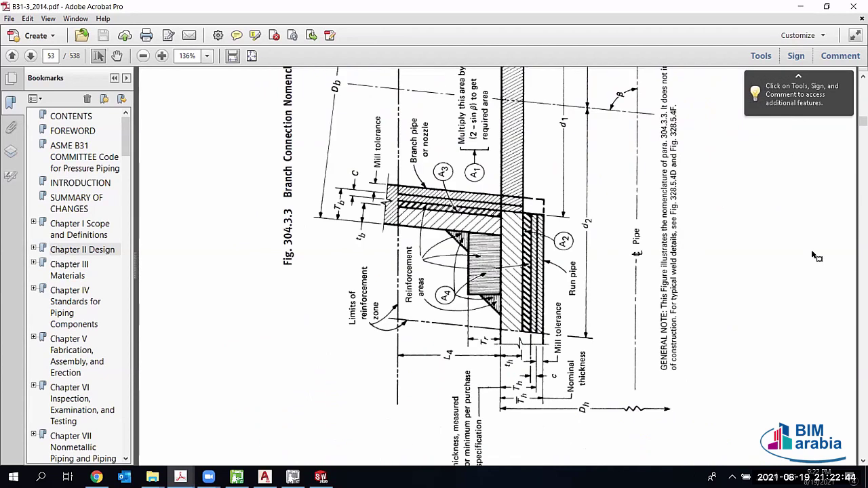
scroll(815, 254, "up", 10)
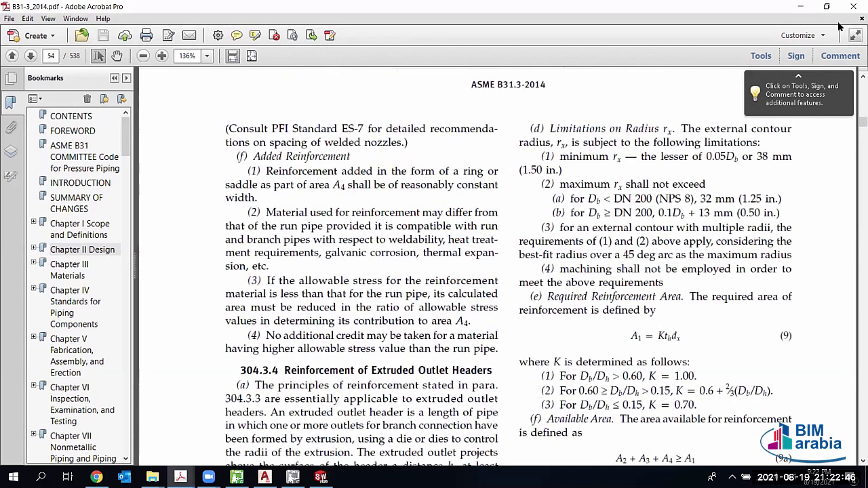
scroll(572, 212, "down", 10)
Step: Scroll back up to page 51 showing equation (5) for R1 and 304.2.4
scroll(573, 211, "up", 3)
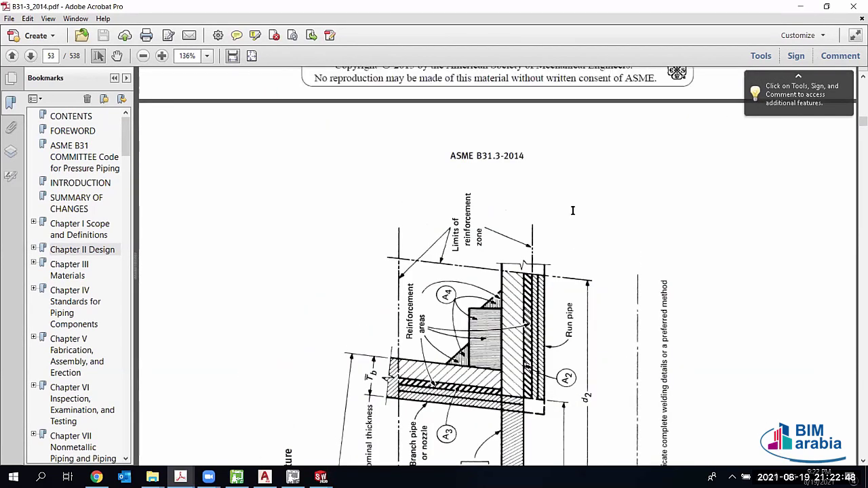
scroll(572, 211, "up", 3)
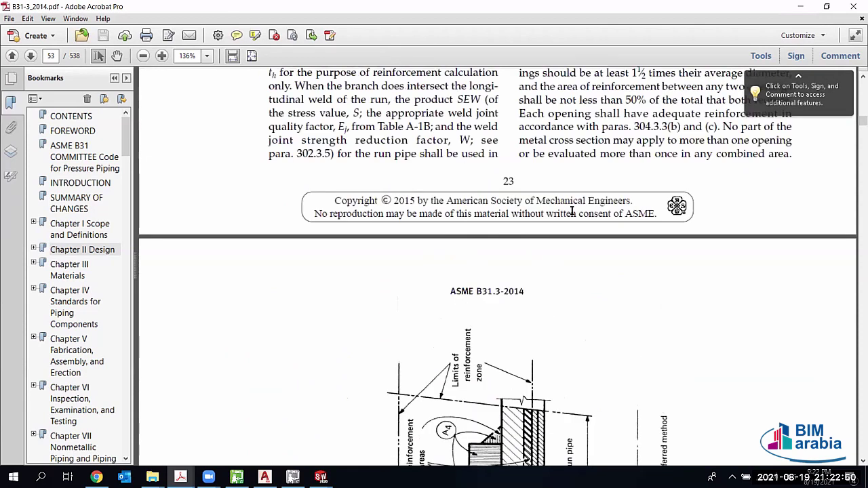
scroll(571, 211, "up", 10)
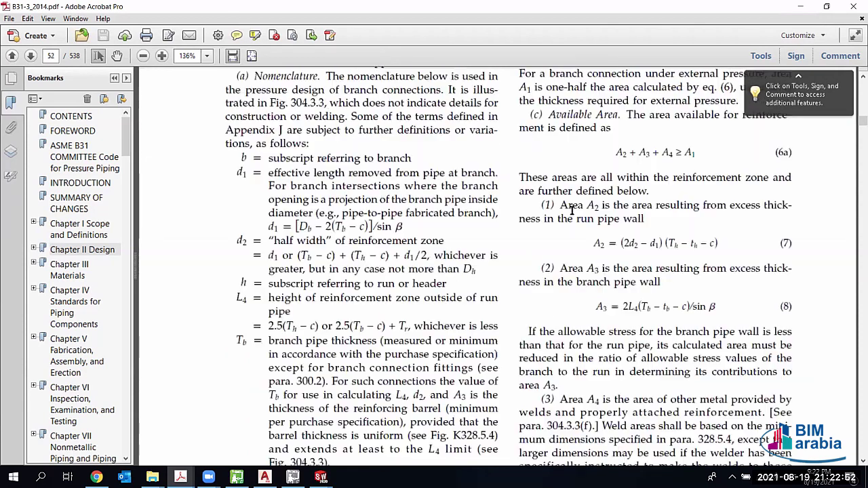
scroll(572, 221, "up", 12)
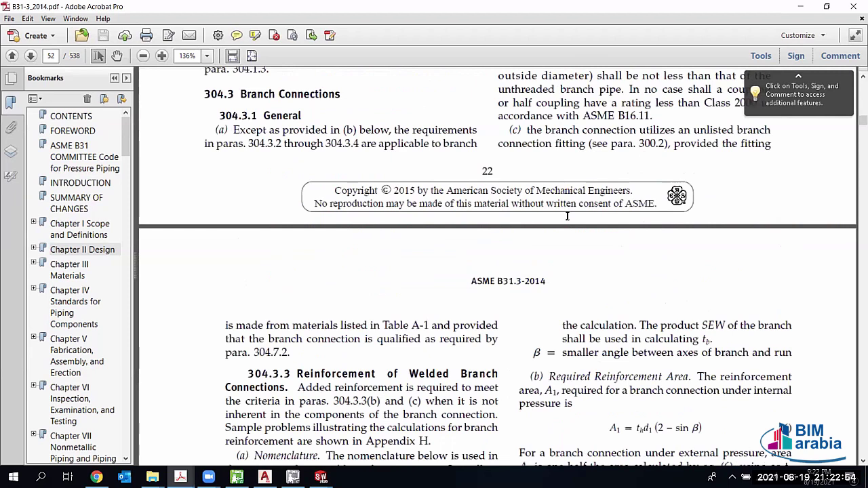
scroll(539, 218, "up", 3)
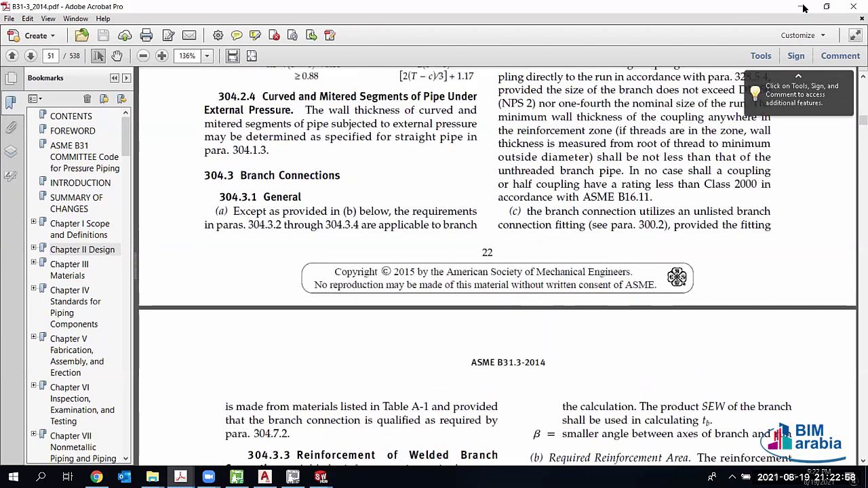
scroll(690, 74, "up", 9)
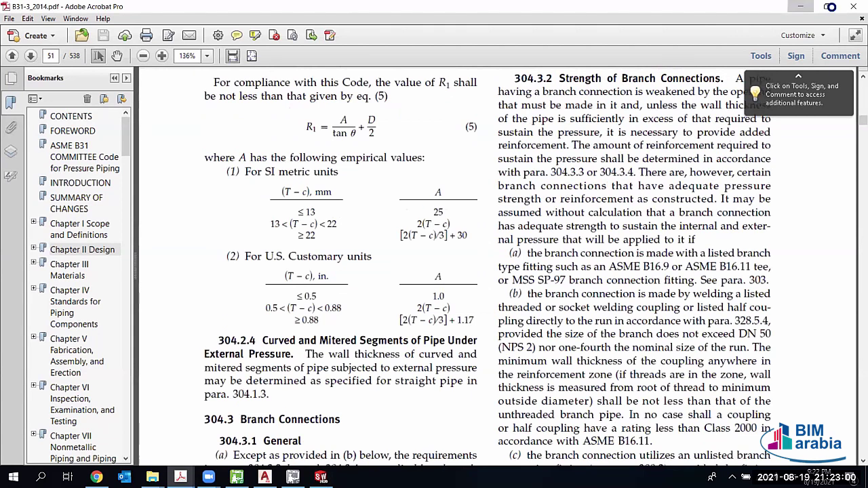
Step: Minimize Acrobat, show the desktop and launch the Pipedata-Pro 14.0 shortcut
left_click(800, 6)
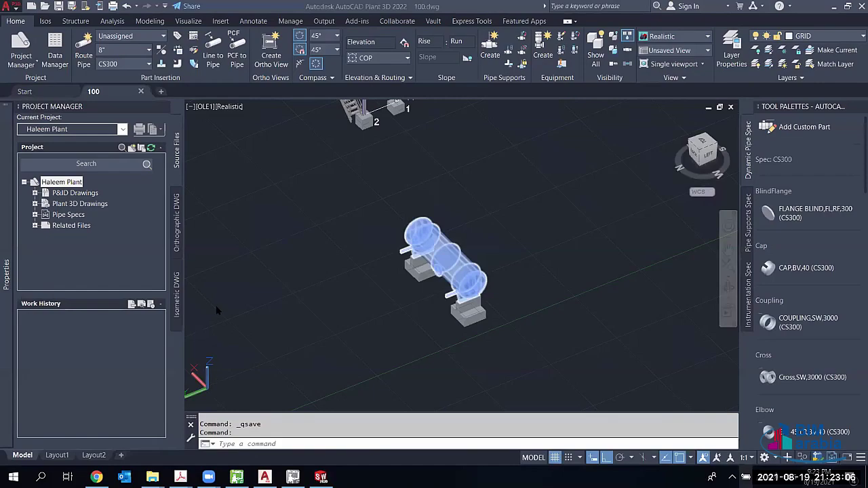
key("super+d")
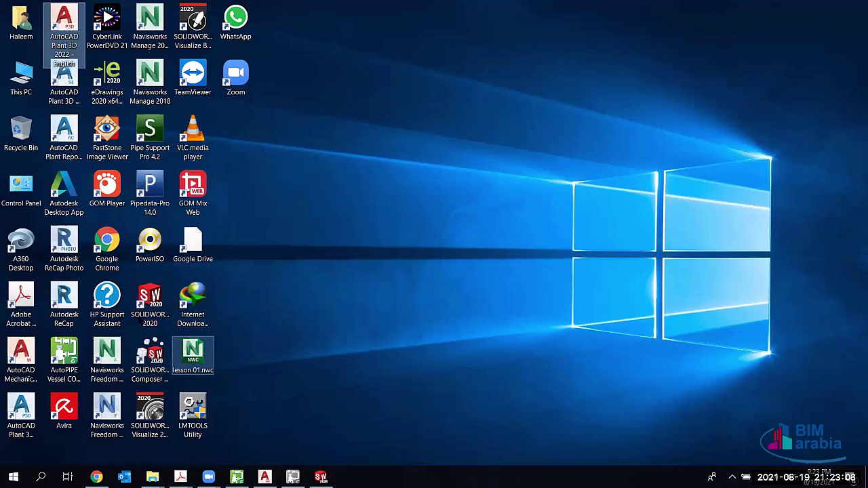
left_click(150, 190)
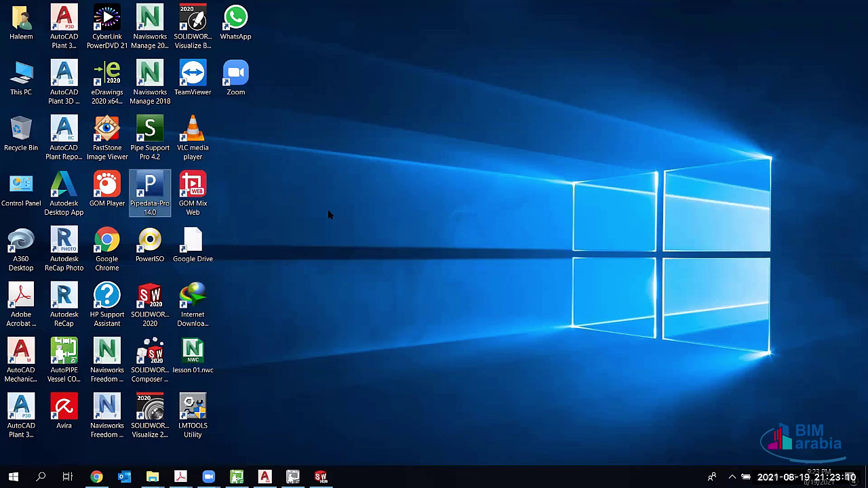
key("Return")
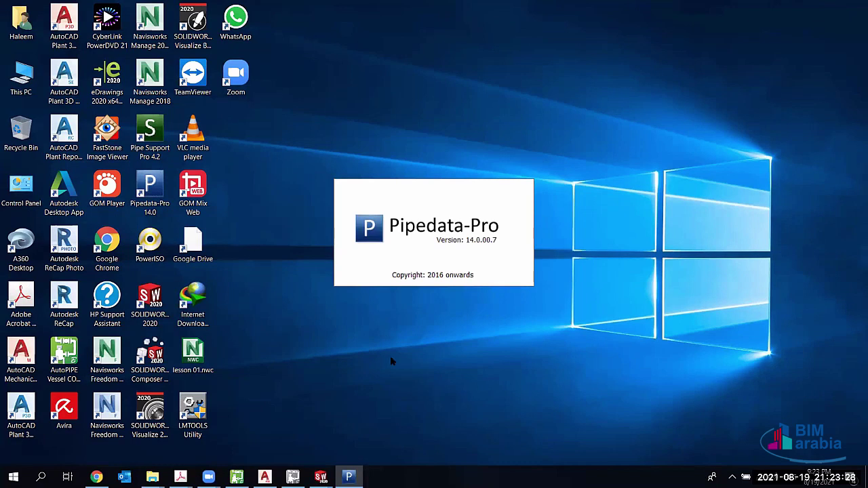
mouse_move(152, 476)
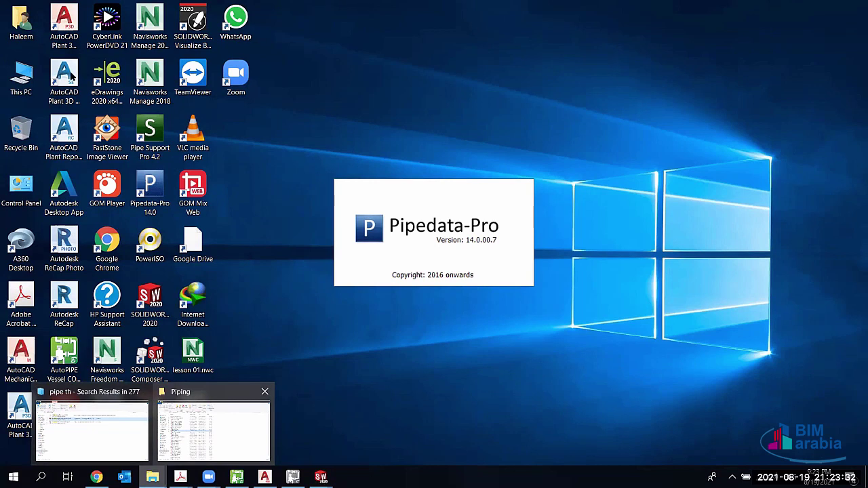
Step: Bring up Explorer at ASME Standards (2009-2015), briefly opening Drawings and Terminology
left_click(214, 430)
left_click(53, 87)
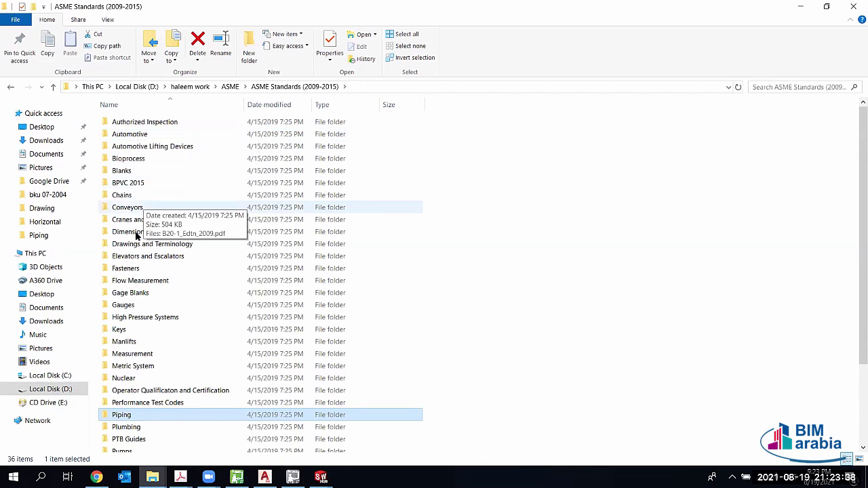
double_click(192, 245)
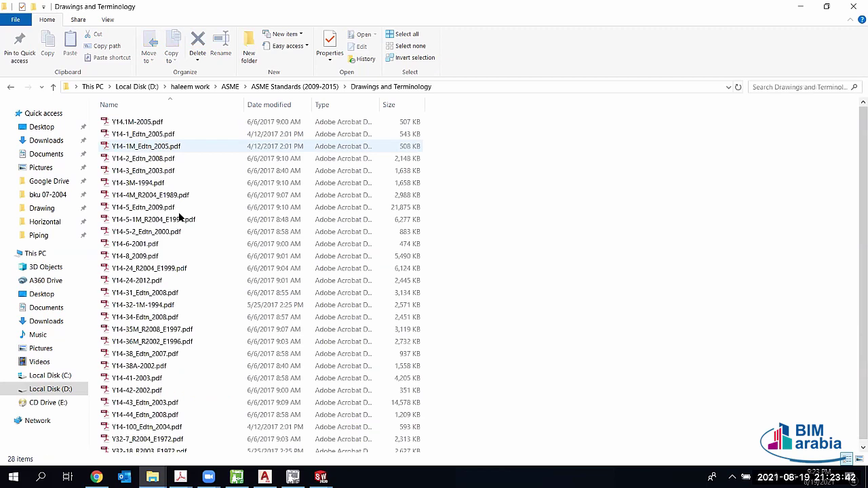
left_click(53, 87)
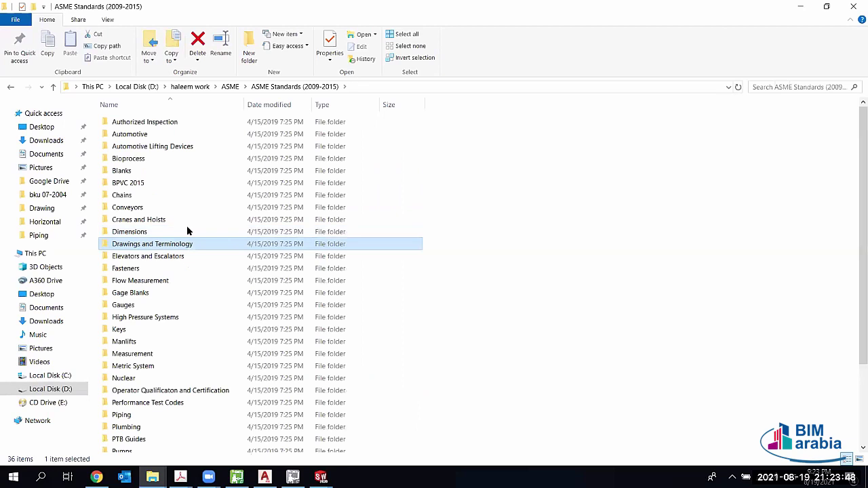
Step: Browse the ASME Standards subject folders, selecting Fasteners and then Gage Blanks
scroll(163, 239, "down", 1)
left_click(177, 239)
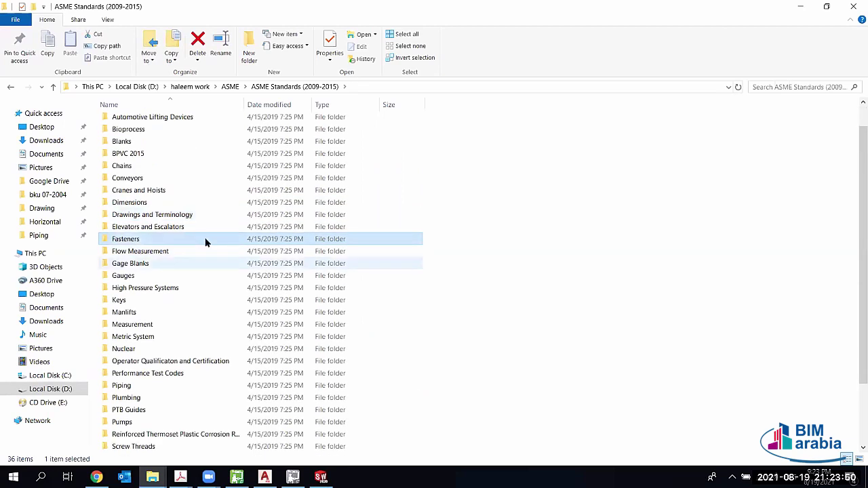
left_click(135, 264)
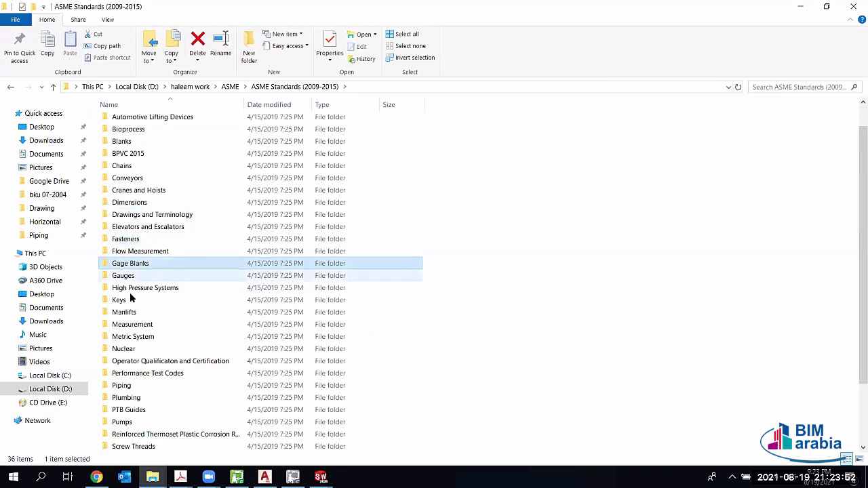
scroll(197, 295, "down", 2)
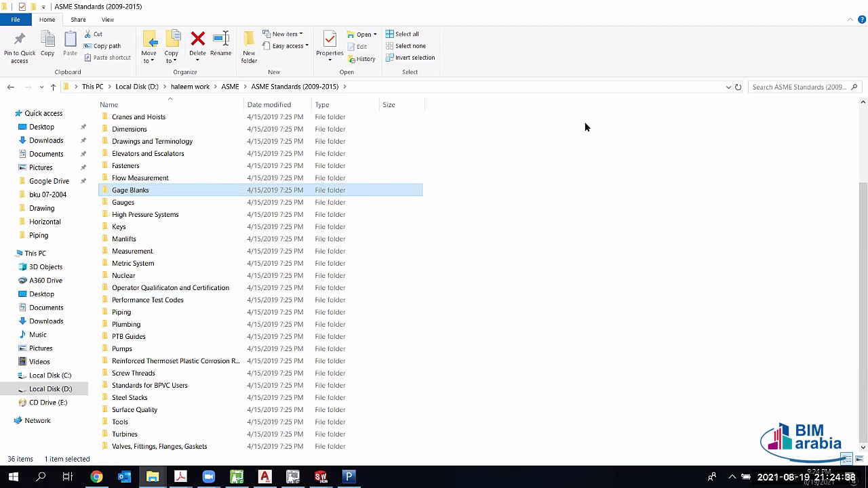
Step: Switch to Pipedata-Pro and maximize its window
key("alt+Tab")
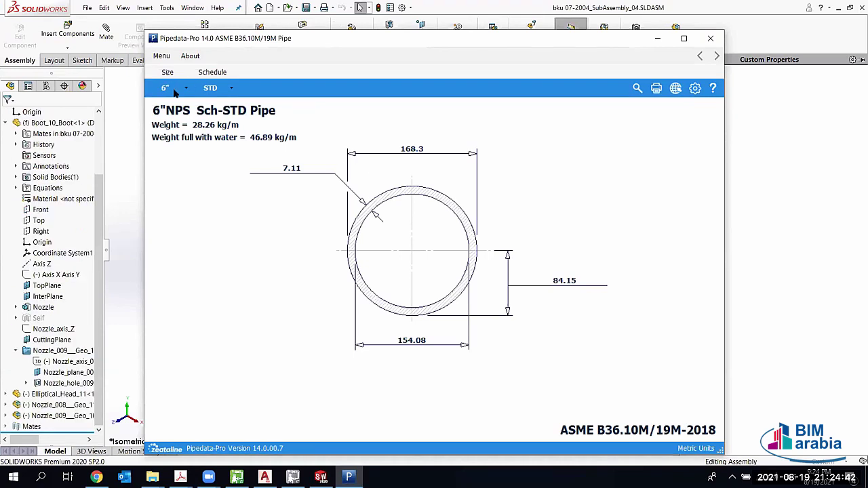
left_click(164, 56)
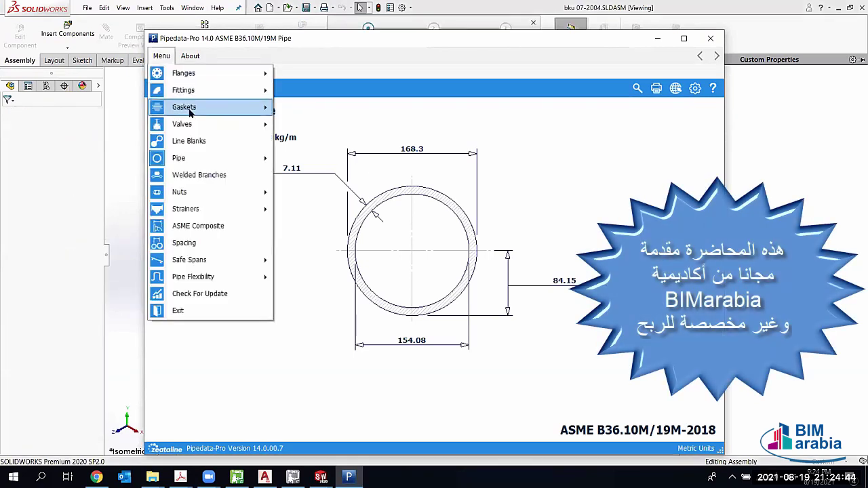
left_click(219, 53)
double_click(163, 38)
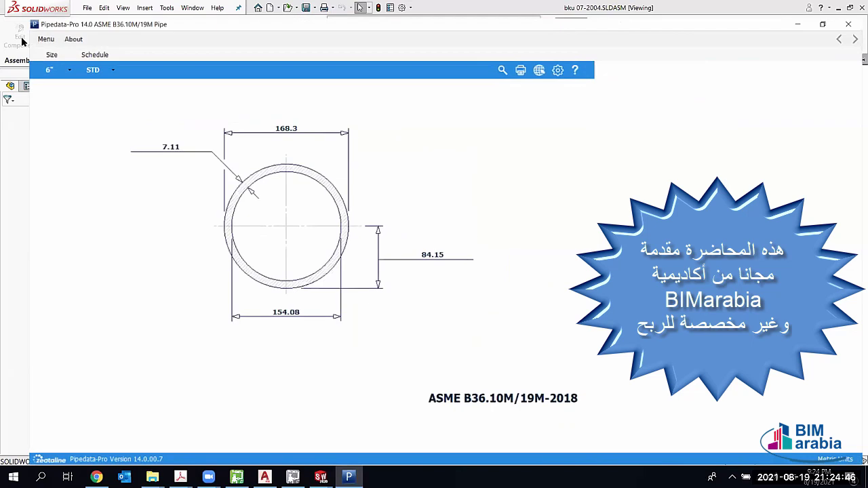
Step: Open the Pipe by Schedule data page and dismiss both registration warnings
left_click(17, 21)
left_click(17, 23)
left_click(16, 24)
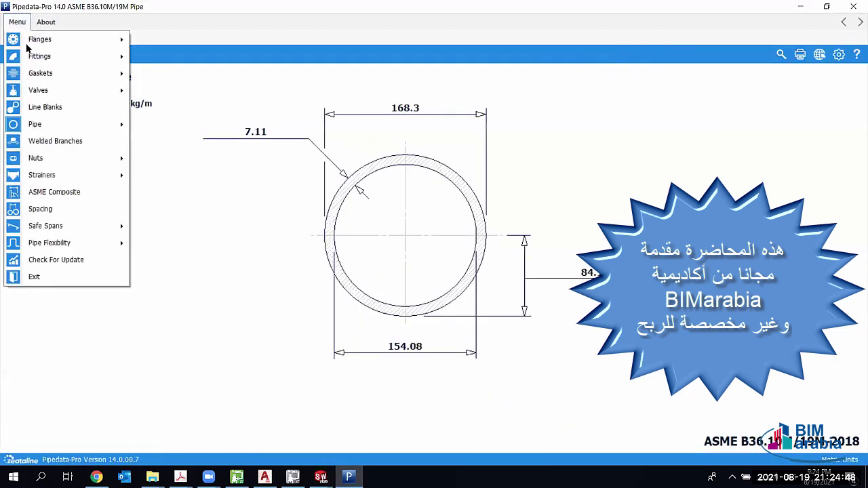
mouse_move(81, 124)
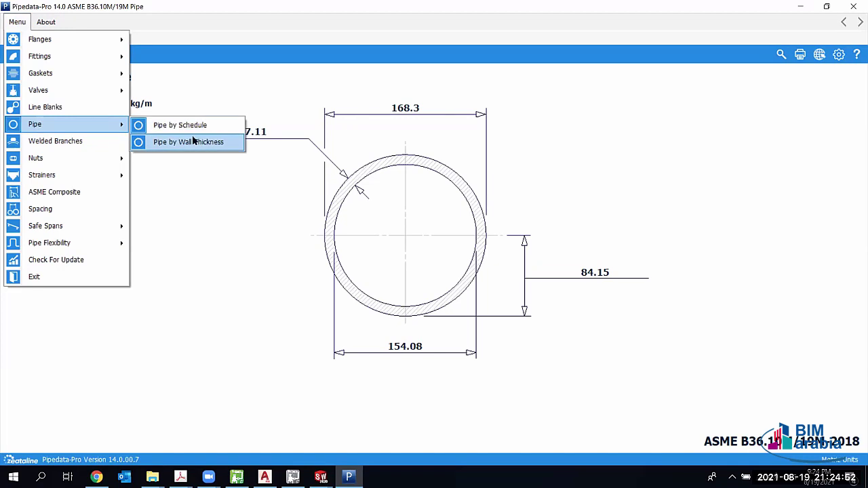
left_click(200, 128)
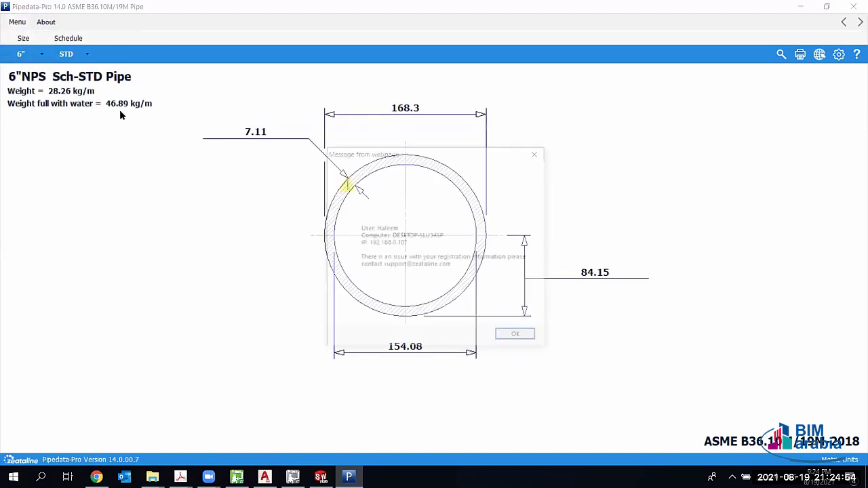
key("Return")
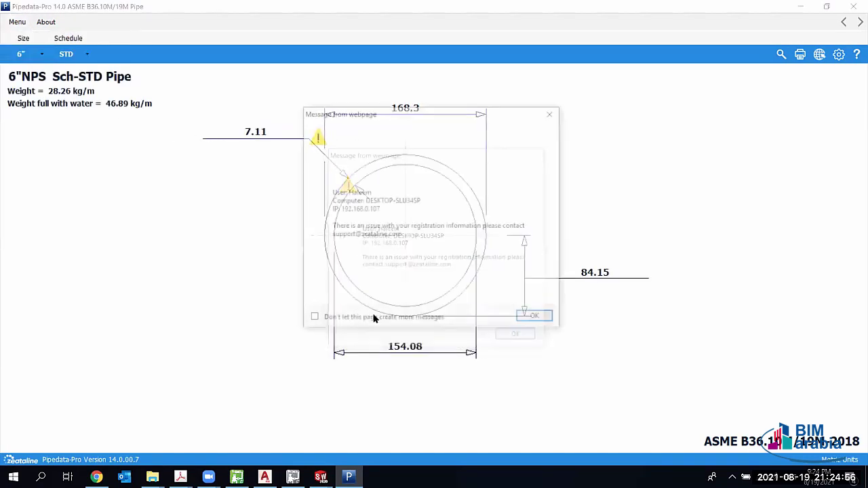
left_click(539, 320)
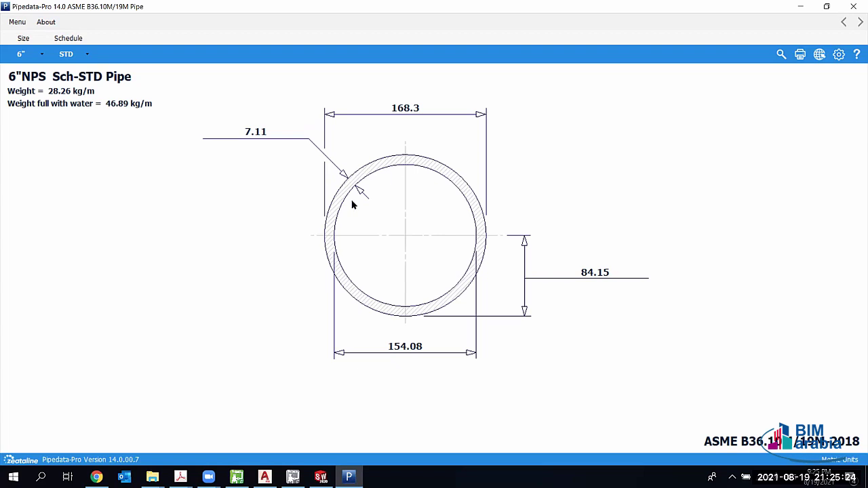
Step: Set the pipe to schedule 60 and size 8"
left_click(75, 54)
left_click(70, 182)
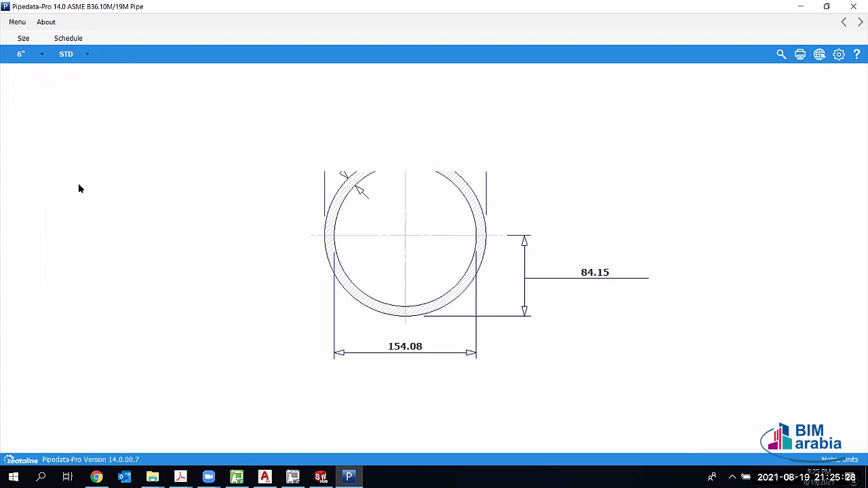
left_click(24, 56)
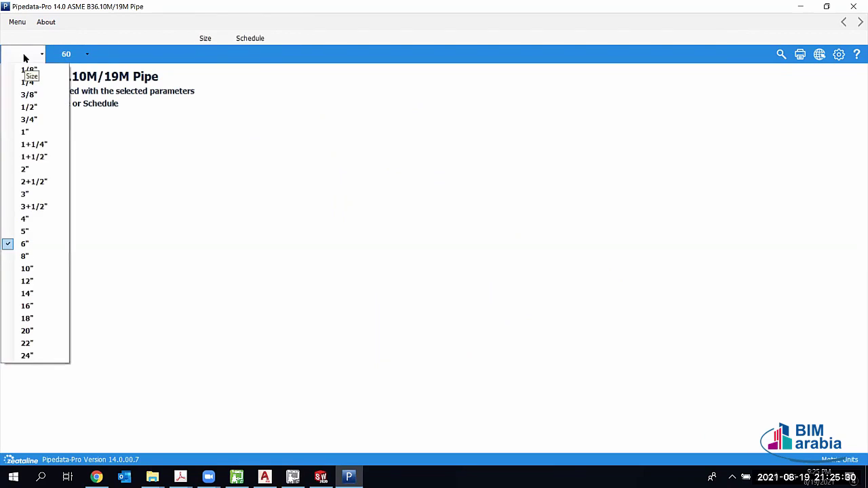
left_click(36, 246)
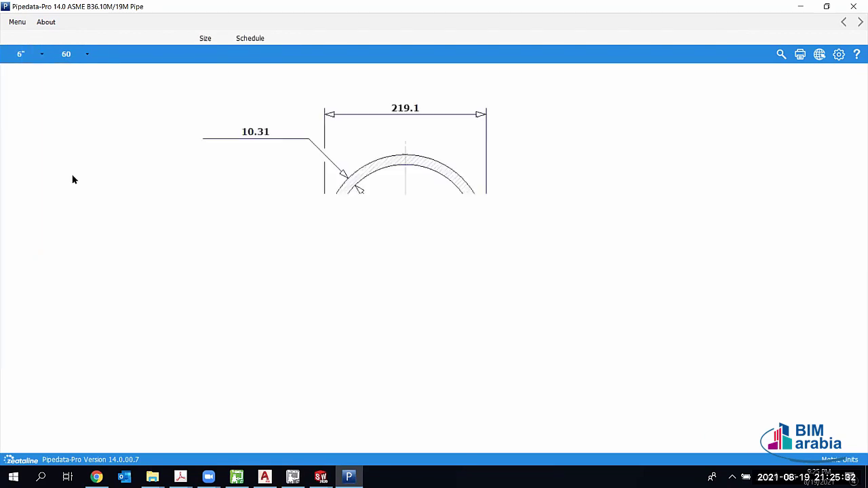
Step: Compare the 8" pipe at schedules STD, 30, 20 and 10, ending on Sch-20
left_click(82, 56)
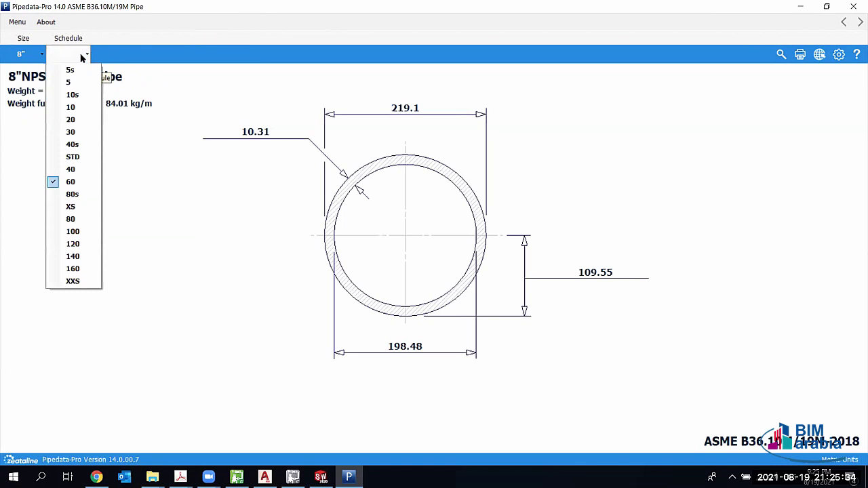
left_click(82, 157)
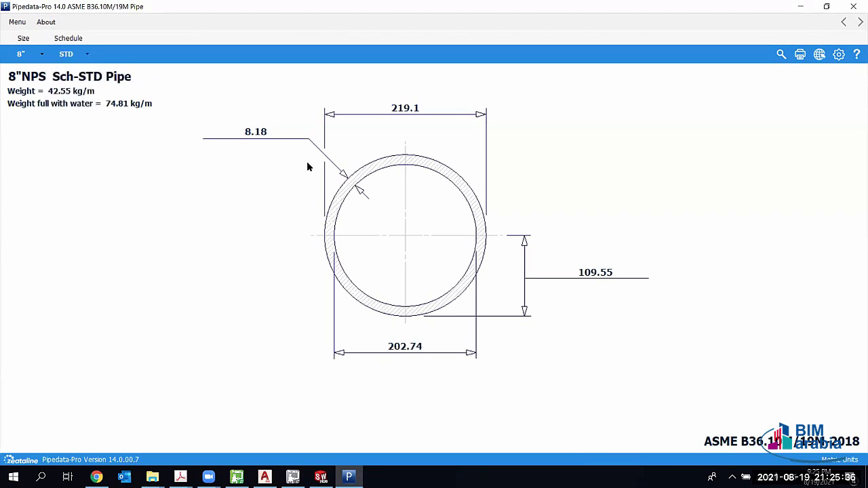
left_click(76, 54)
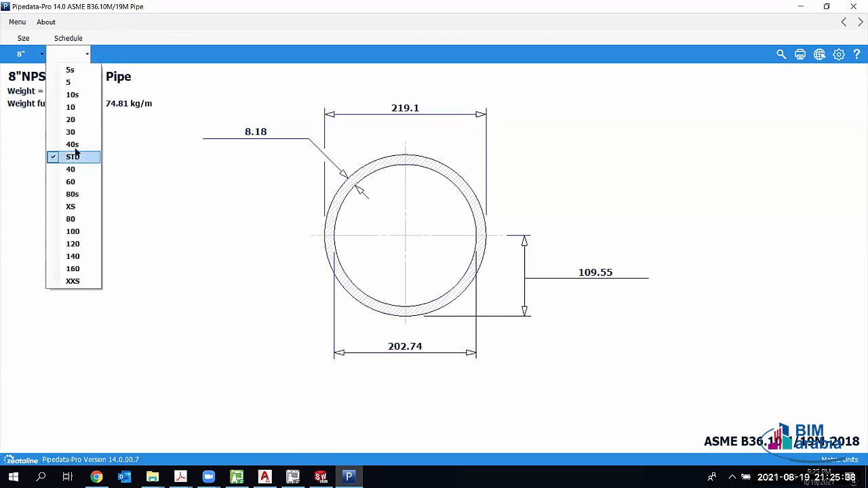
left_click(71, 132)
left_click(76, 54)
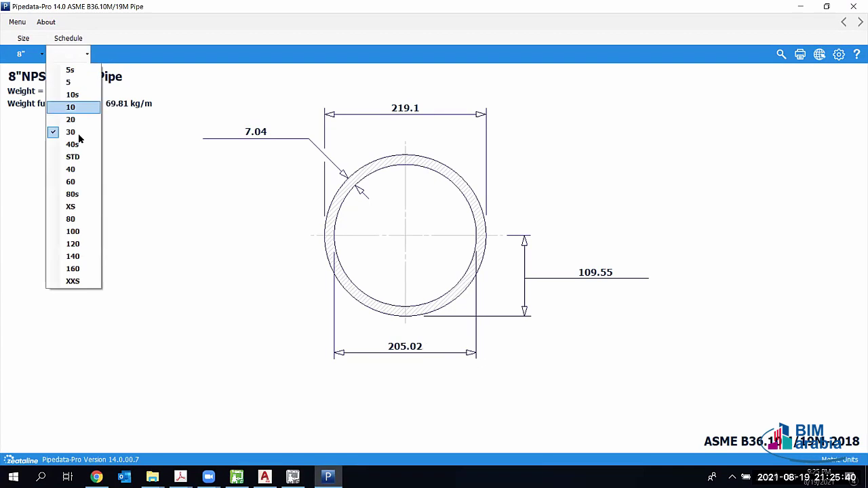
left_click(72, 120)
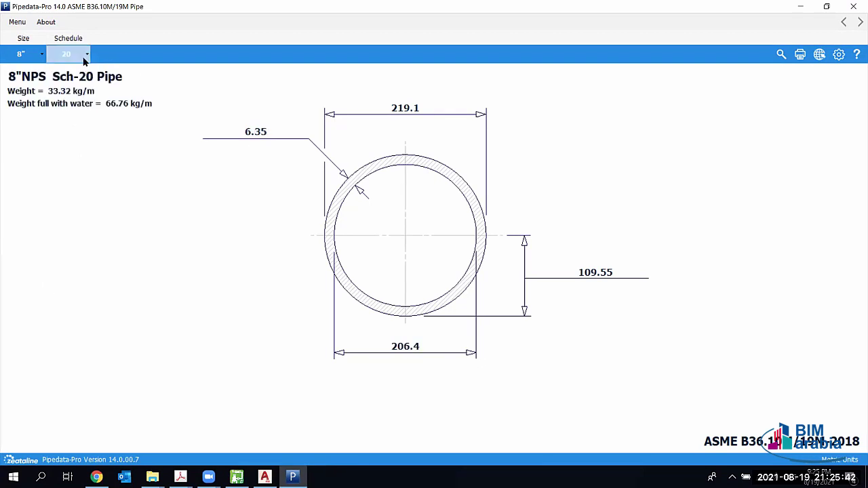
left_click(85, 58)
left_click(73, 107)
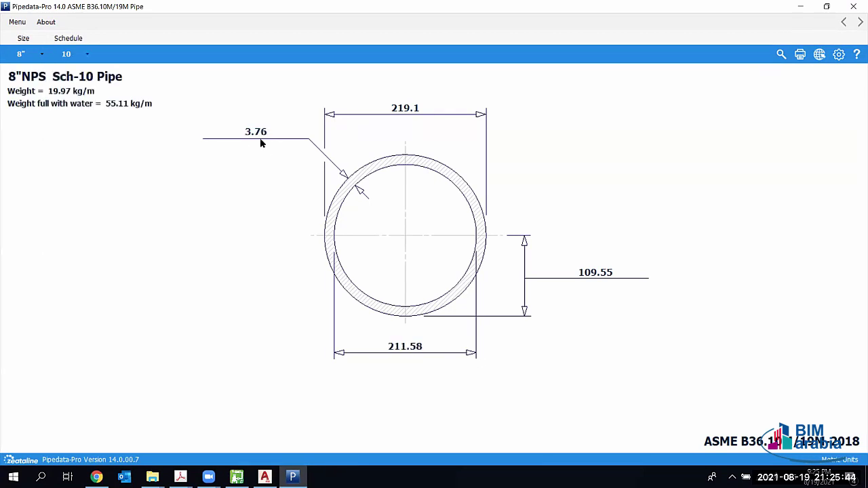
left_click(71, 55)
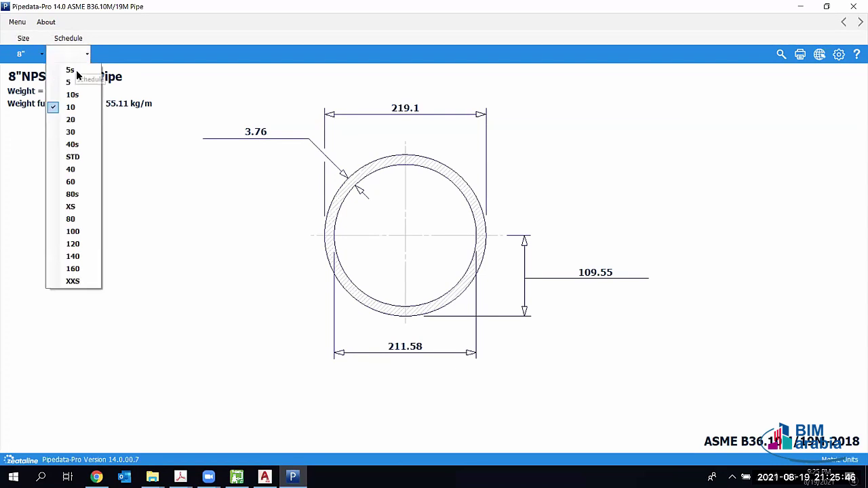
left_click(73, 120)
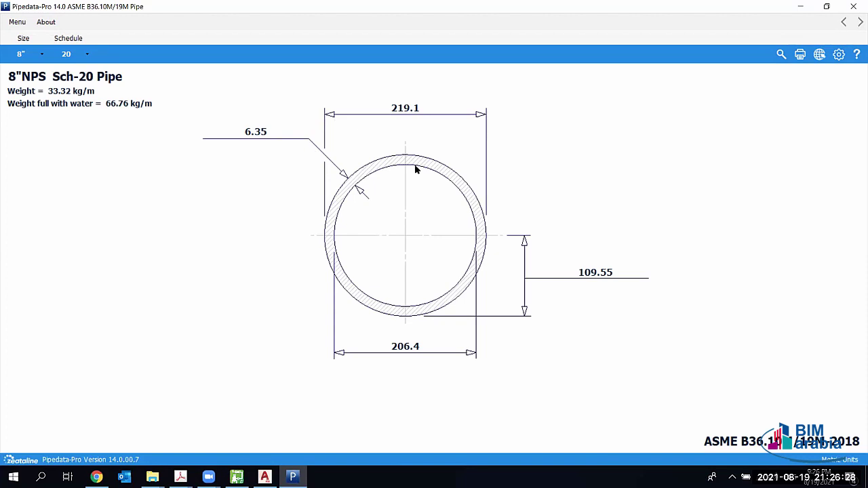
Step: Set the pipe to 12" at schedule 60
left_click(24, 60)
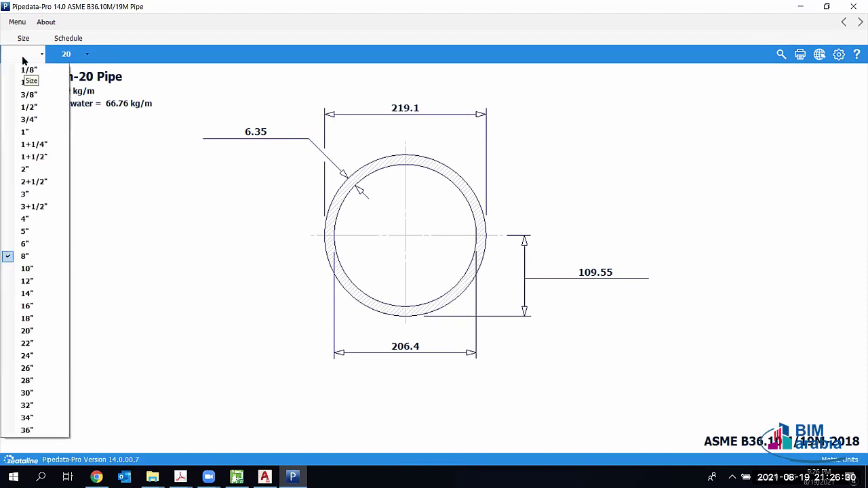
left_click(47, 280)
left_click(68, 54)
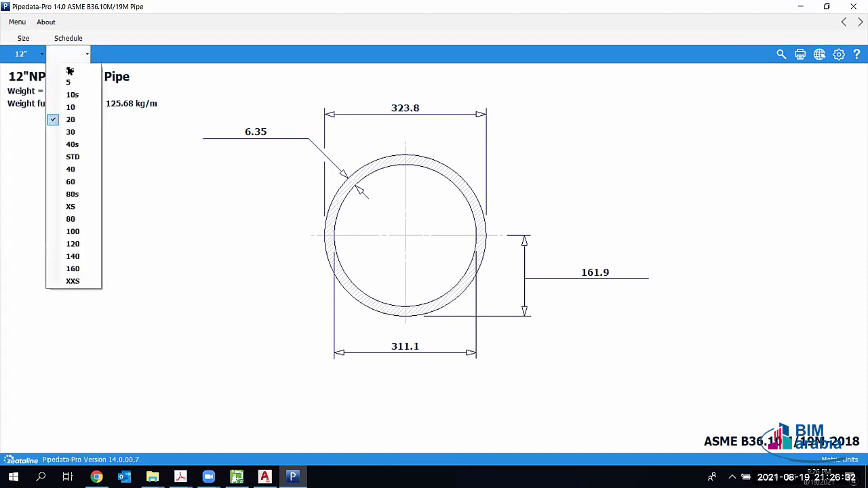
left_click(72, 182)
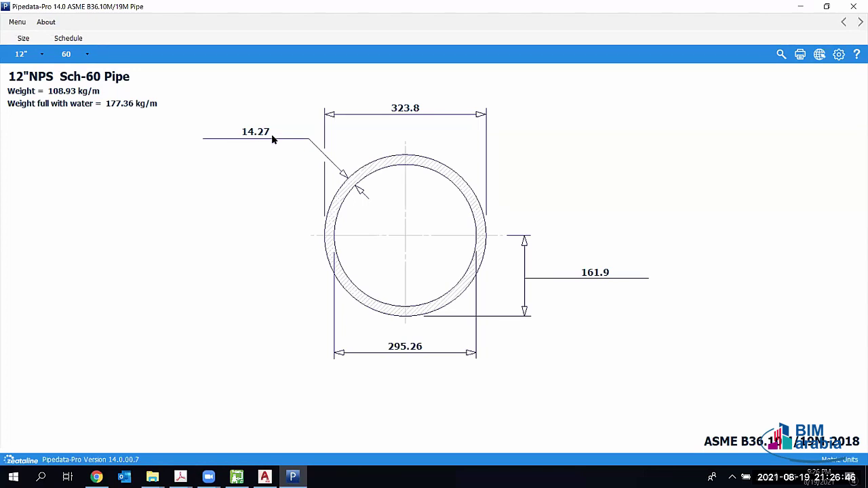
Step: Compare the 12" pipe at schedules 20, 40, XS and 120, then bring Chrome forward
left_click(75, 54)
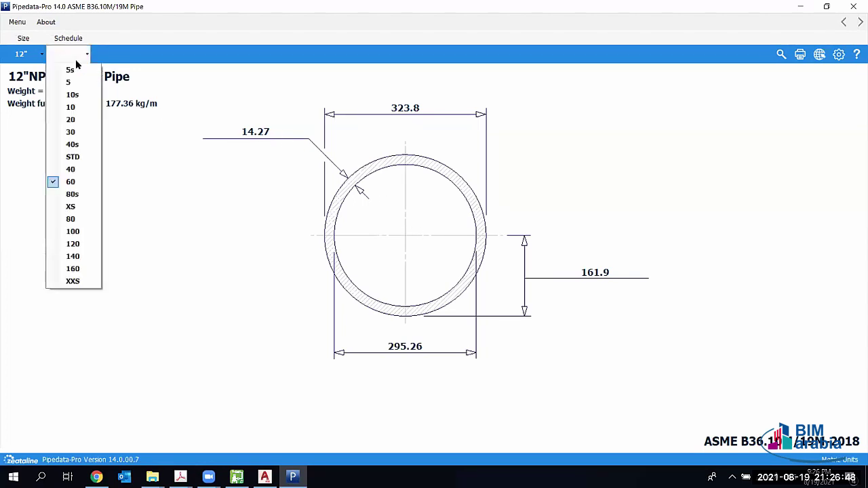
left_click(66, 119)
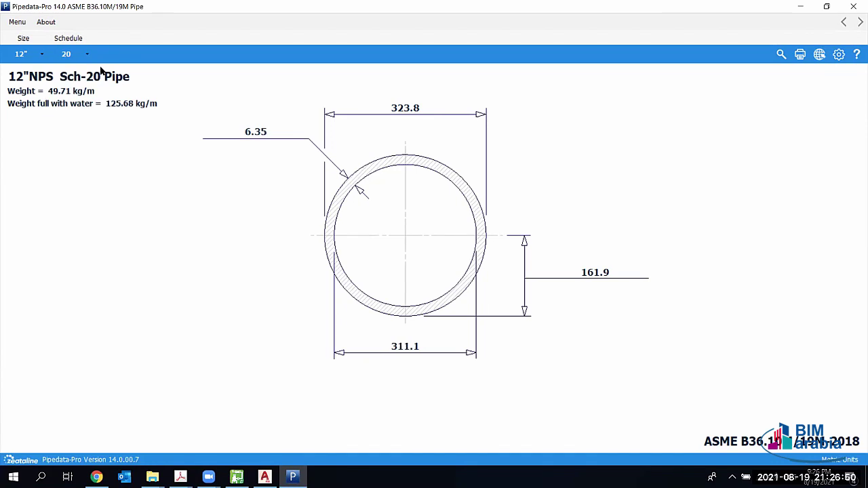
left_click(76, 54)
left_click(92, 176)
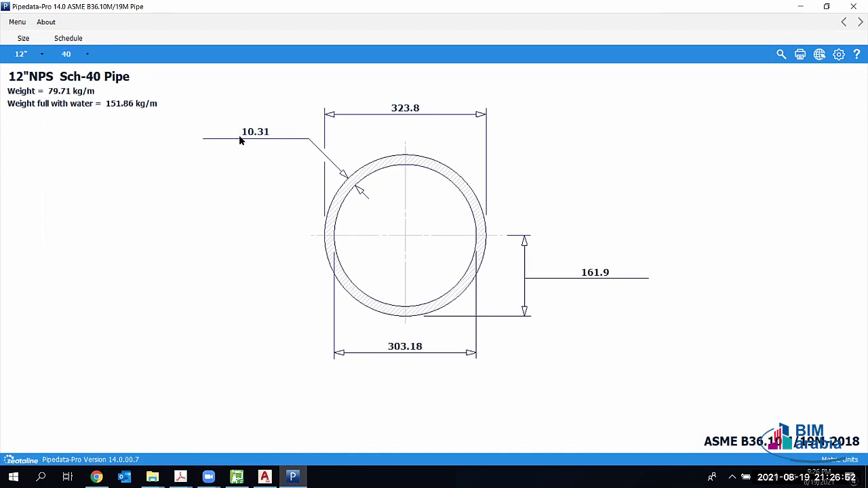
left_click(65, 55)
left_click(91, 206)
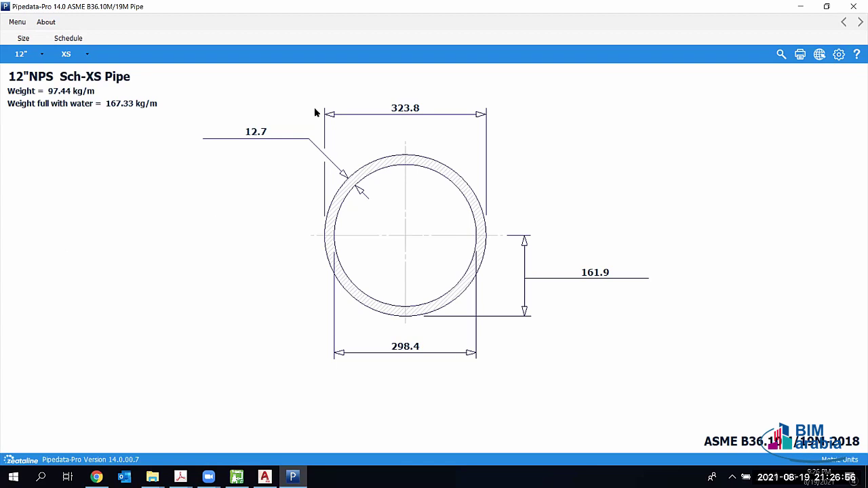
left_click(76, 54)
left_click(89, 241)
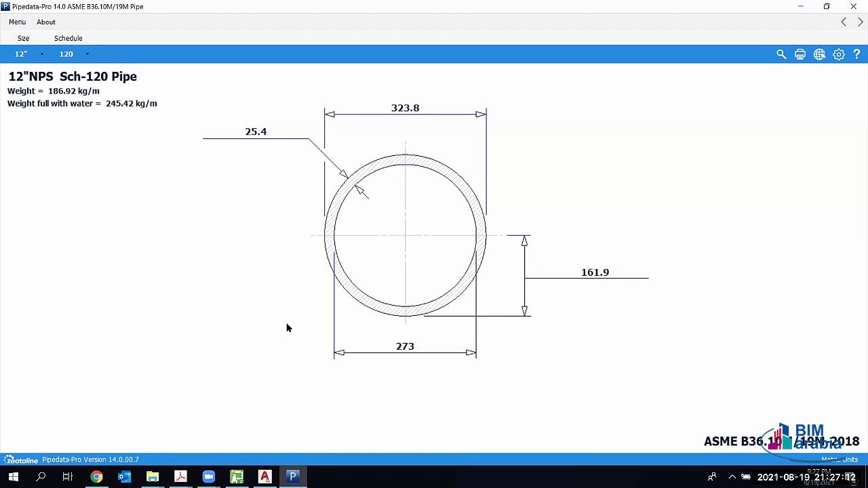
left_click(96, 476)
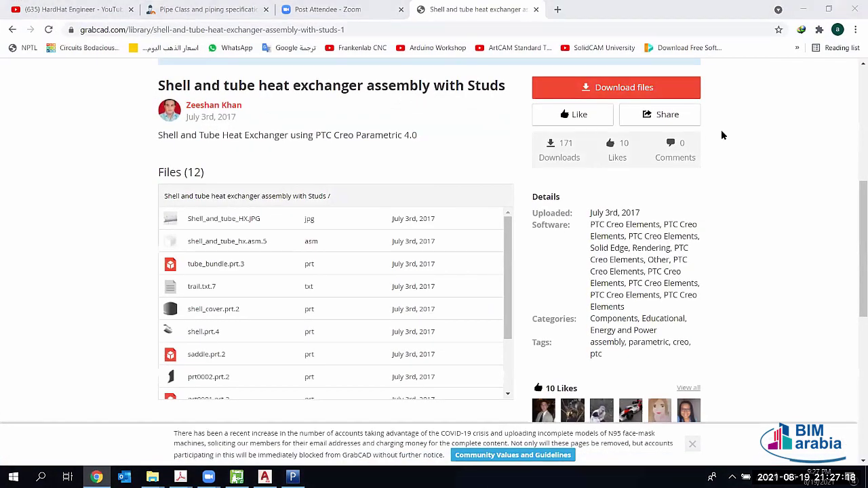
Step: From the Pipe Class tab, open the Seamless and Welded Pipe Manufacturing article via the Piping menu
left_click(213, 10)
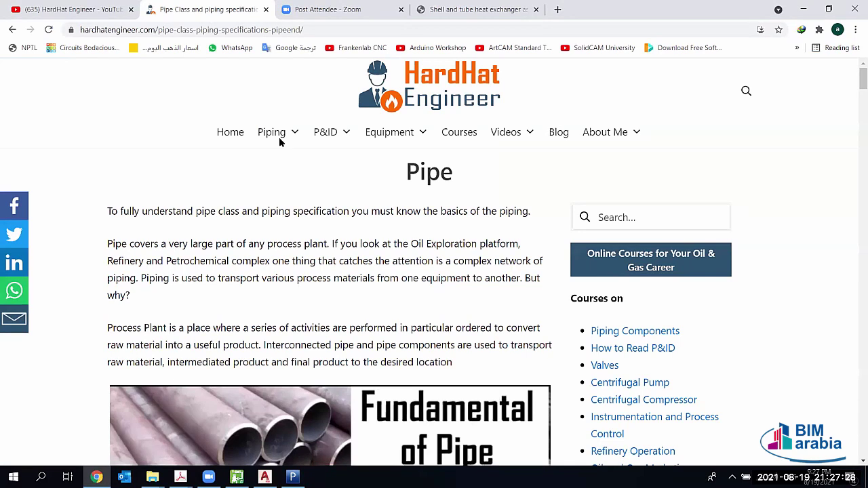
mouse_move(278, 137)
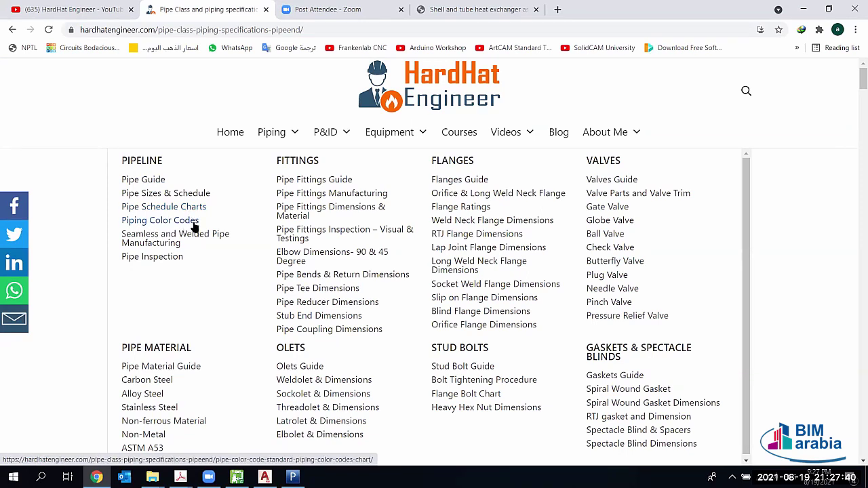
left_click(150, 241)
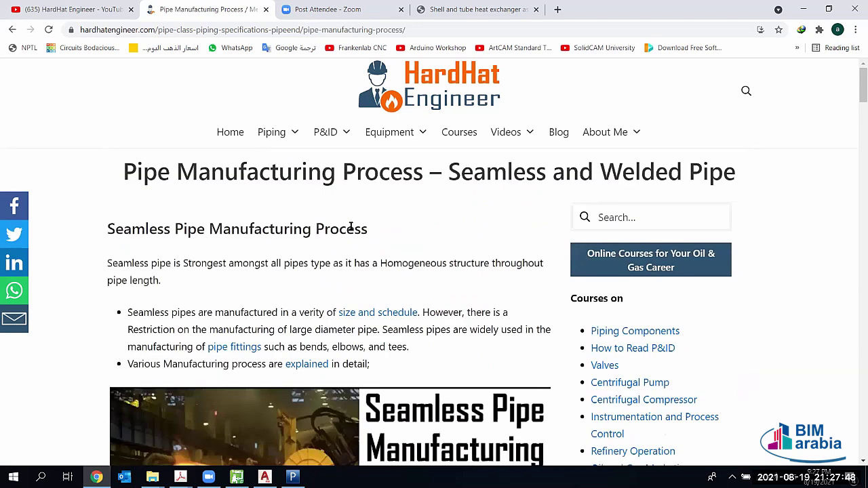
Step: Skim the pipe manufacturing article, then return to the pipe class and piping specification page
scroll(340, 237, "down", 2)
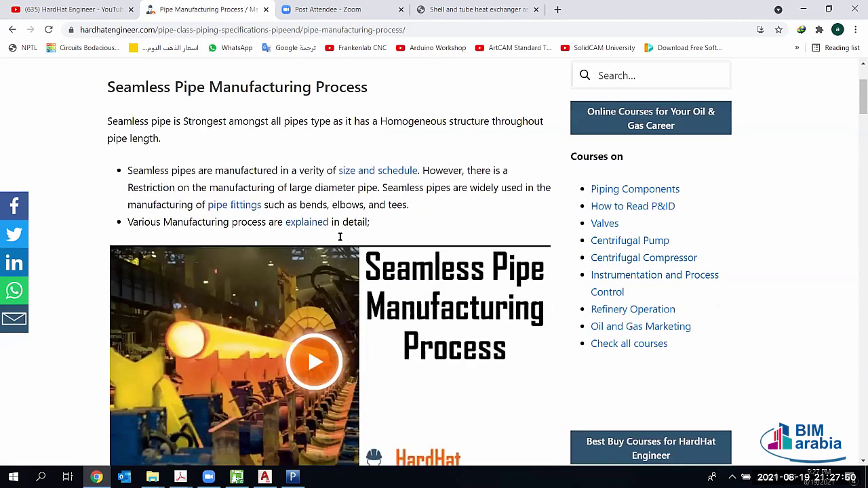
scroll(340, 237, "down", 2)
scroll(309, 229, "down", 1)
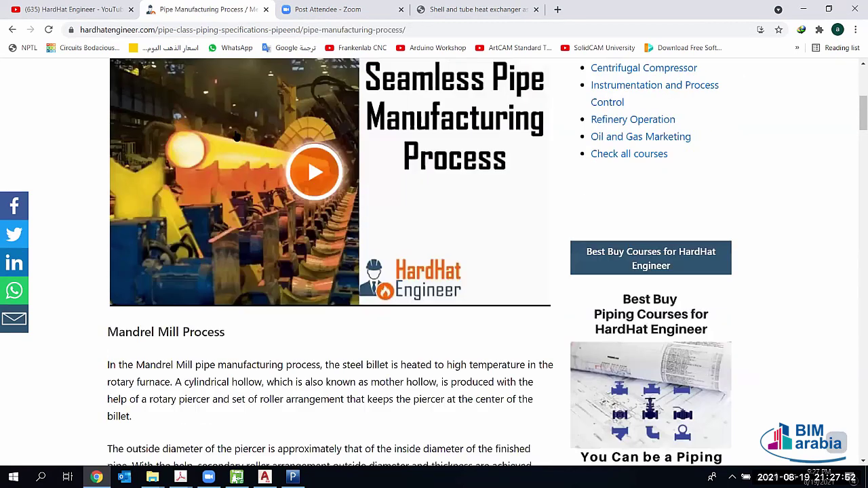
scroll(257, 134, "up", 5)
left_click(277, 132)
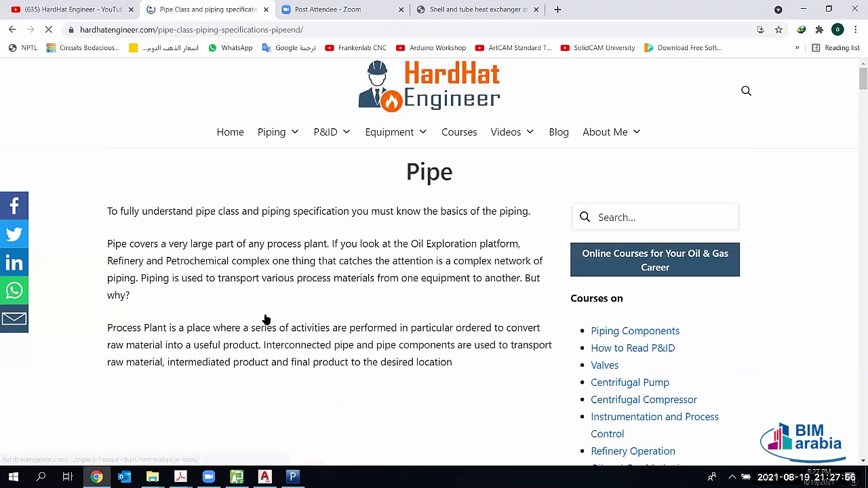
Step: Scroll the pipe class article to the Pipe Classification diagram showing seamless versus welded (SAW, ERW/EFW/HFW) pipe
scroll(189, 319, "down", 5)
scroll(204, 307, "down", 3)
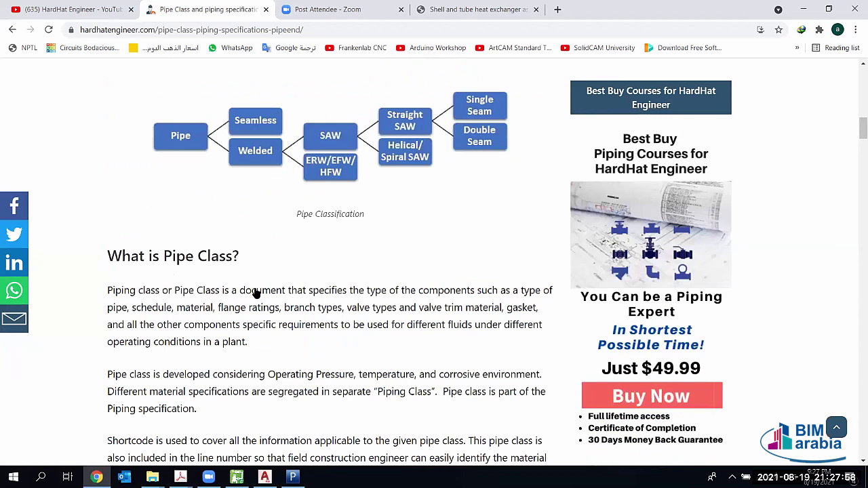
scroll(252, 319, "down", 1)
scroll(250, 327, "up", 3)
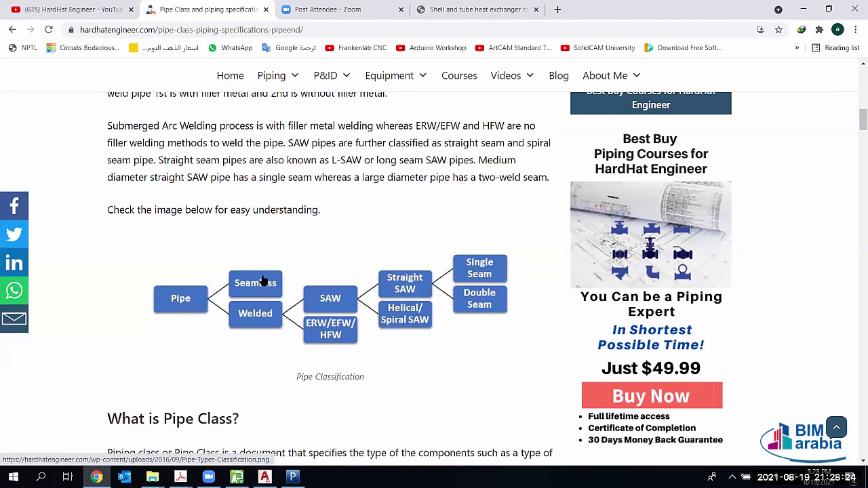
scroll(275, 281, "down", 1)
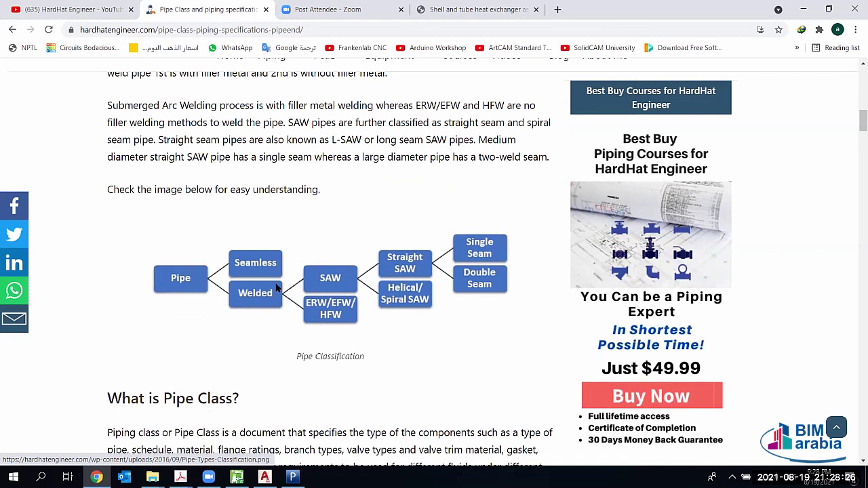
scroll(275, 288, "down", 8)
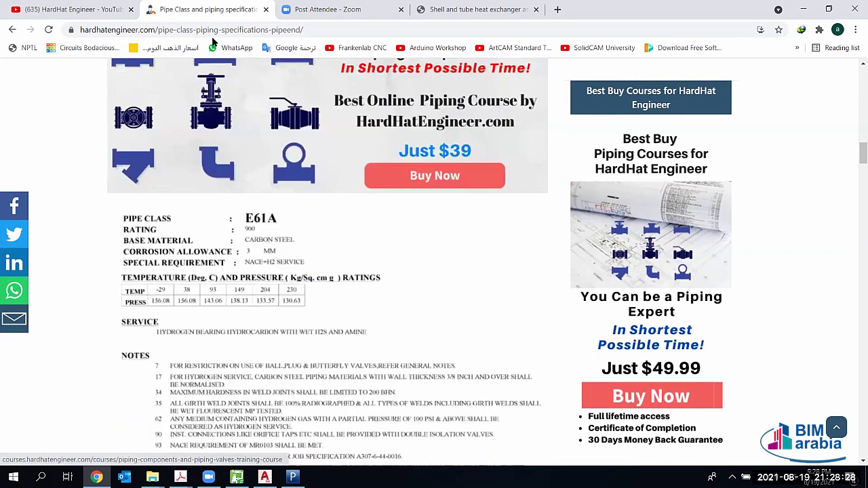
scroll(510, 326, "up", 8)
scroll(314, 323, "up", 2)
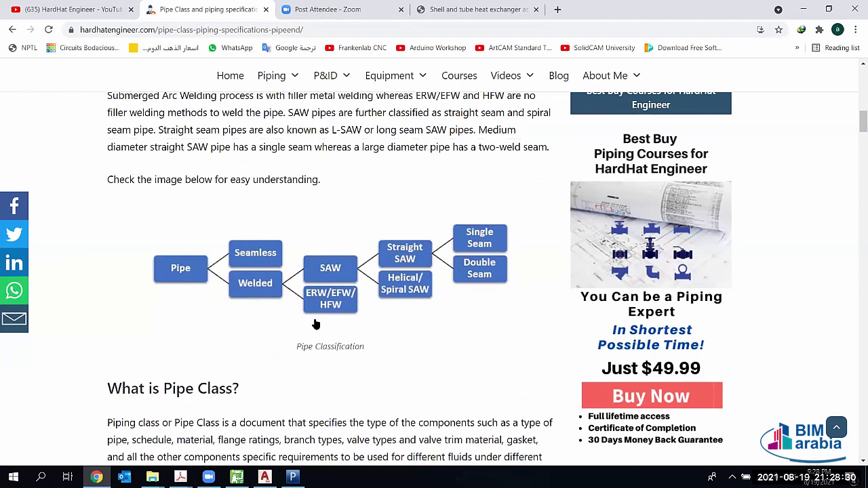
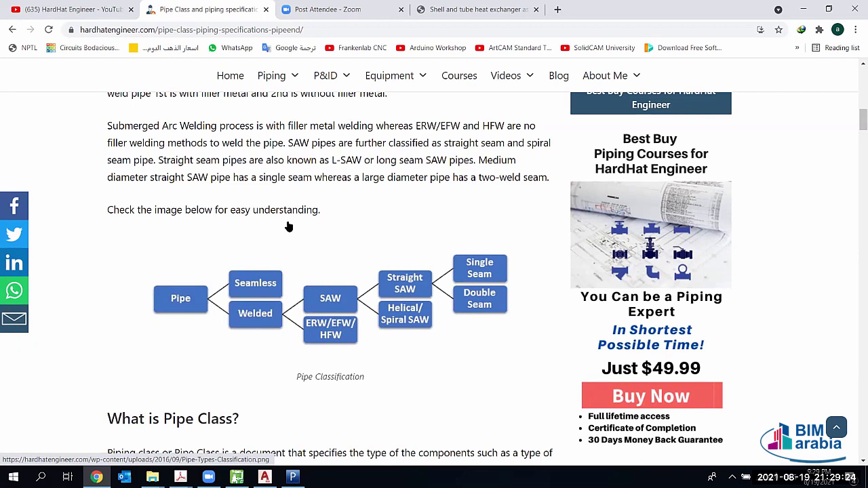
Step: Open the Pipe Manufacturing Process – Seamless and Welded Pipe article from the Piping menu
scroll(288, 224, "down", 5)
scroll(289, 220, "down", 7)
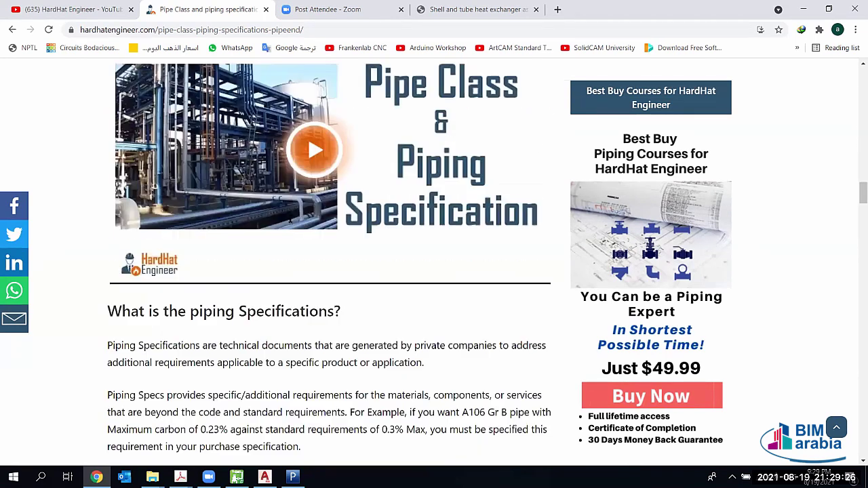
scroll(290, 222, "down", 15)
scroll(174, 229, "up", 10)
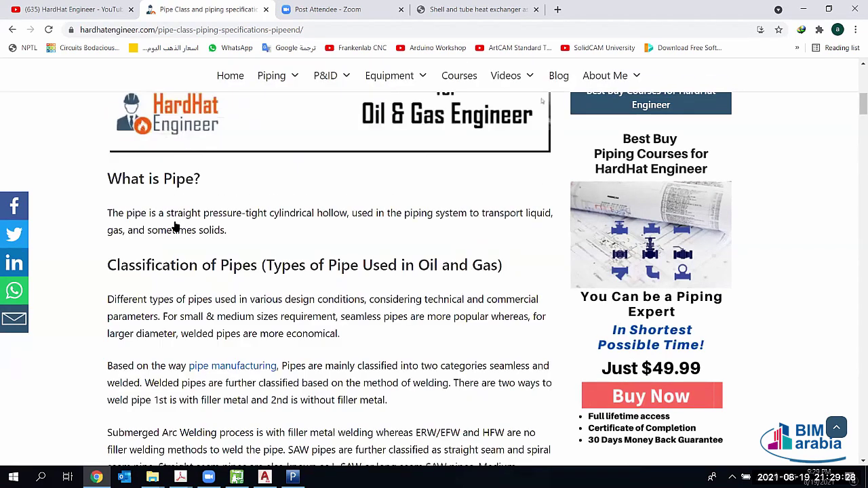
scroll(313, 265, "up", 5)
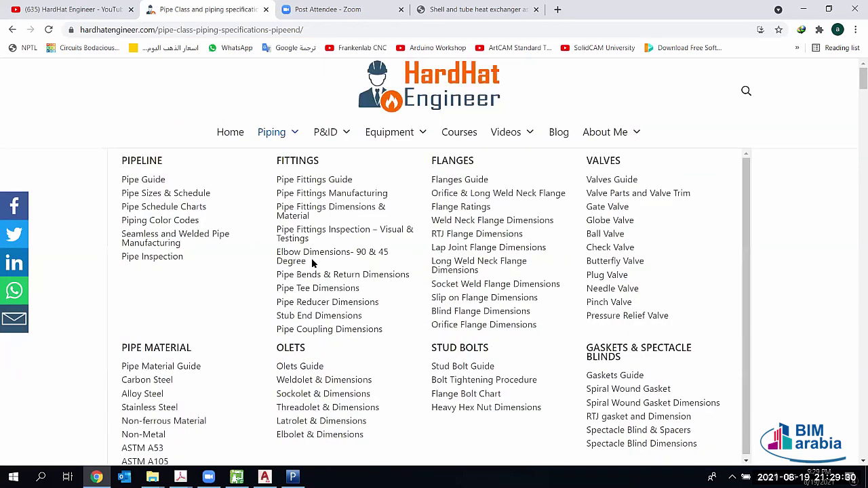
left_click(229, 239)
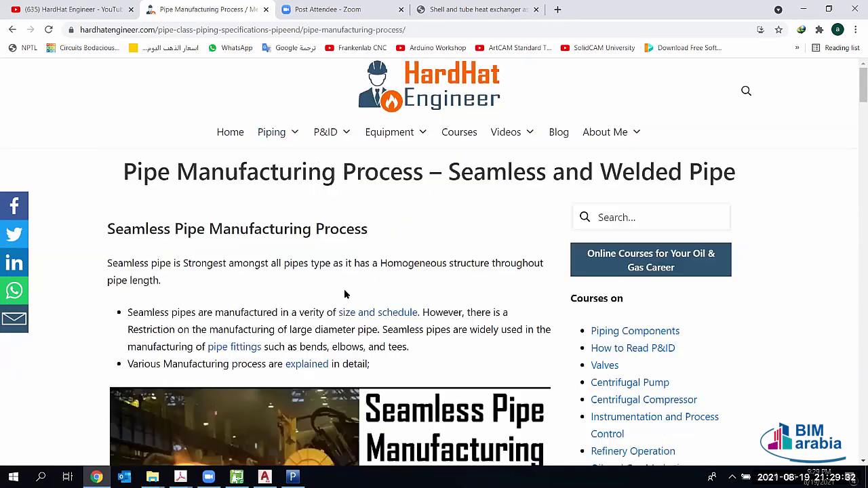
Step: Start the article's embedded seamless pipe explainer video
scroll(343, 293, "down", 3)
scroll(319, 319, "up", 1)
left_click(314, 324)
scroll(475, 305, "down", 1)
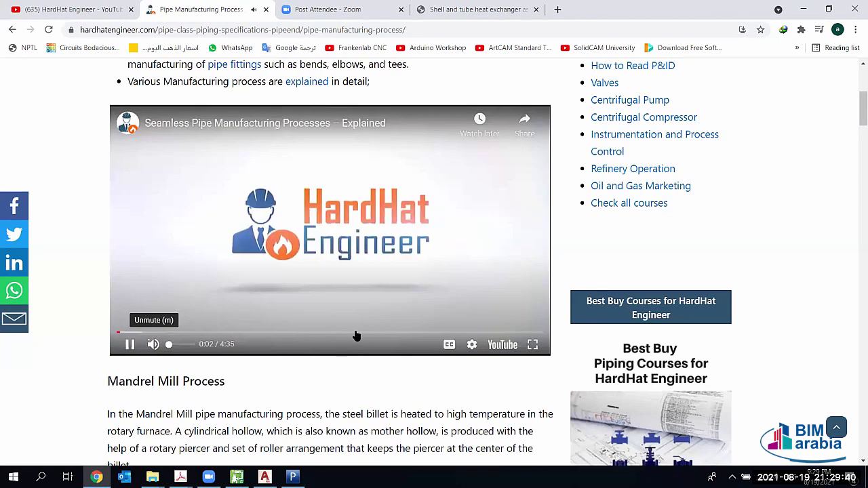
Step: Skip the video ahead through the plug mill and extrusion parts with subtitles on, pausing at 3:46
left_click_drag(357, 336, 284, 332)
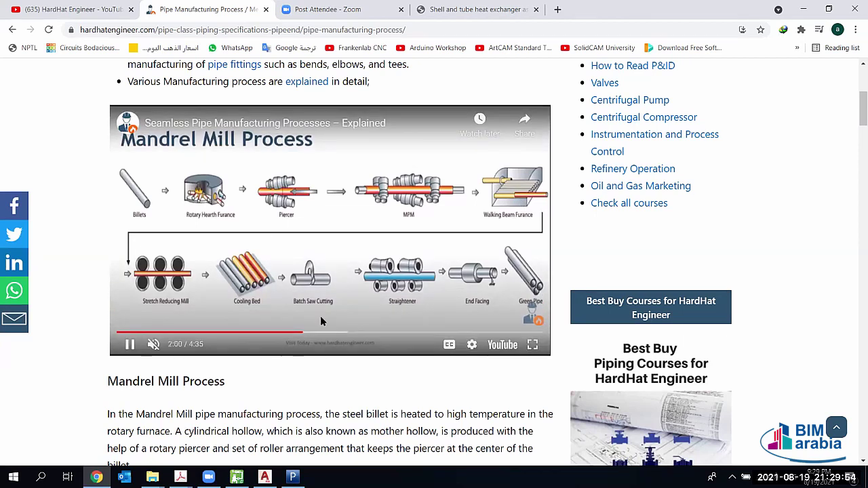
left_click(392, 333)
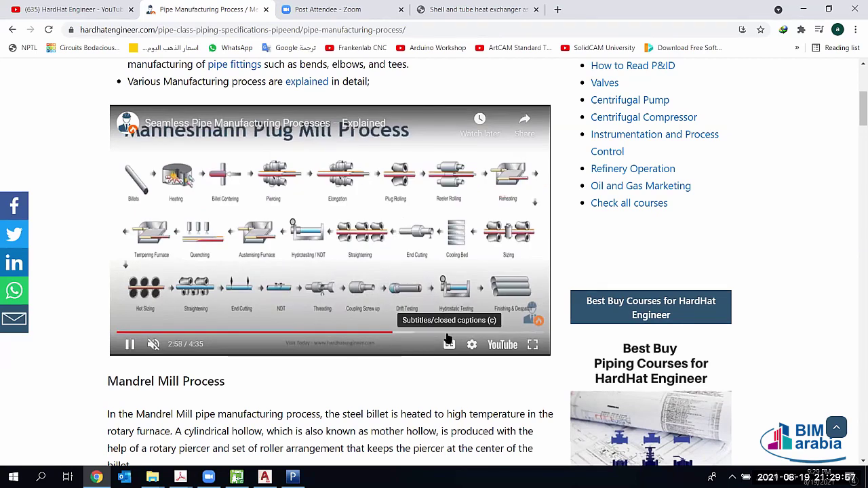
left_click(448, 343)
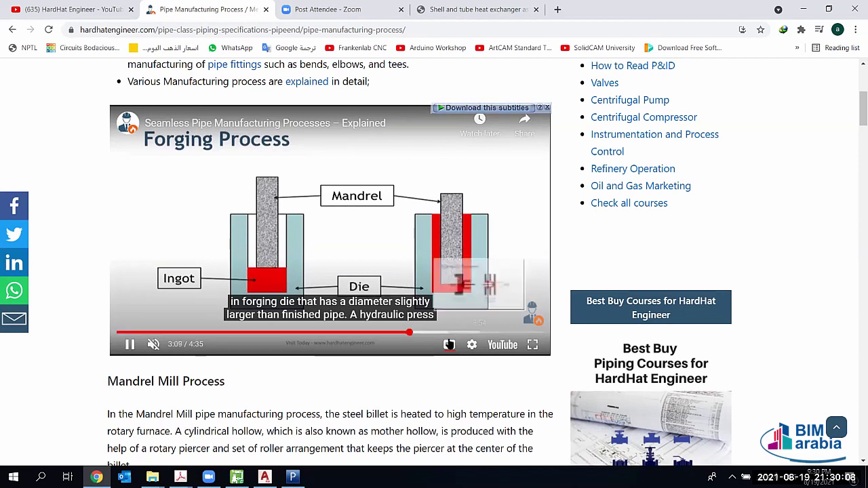
left_click(431, 332)
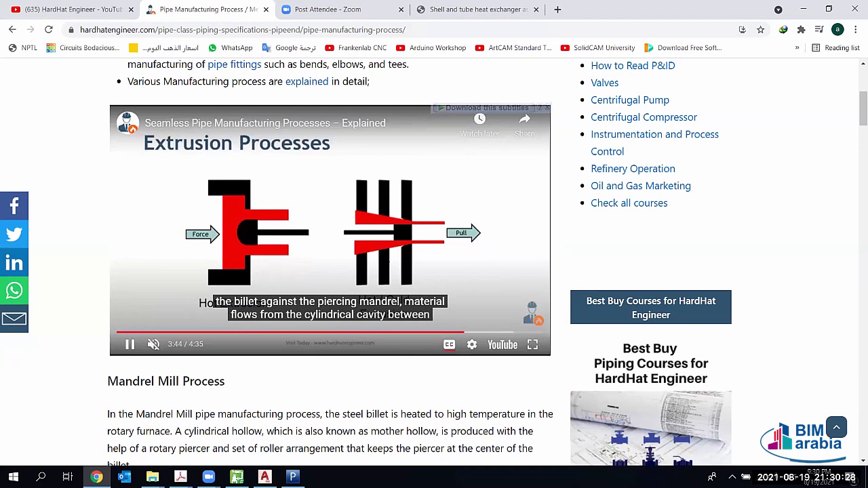
left_click(131, 343)
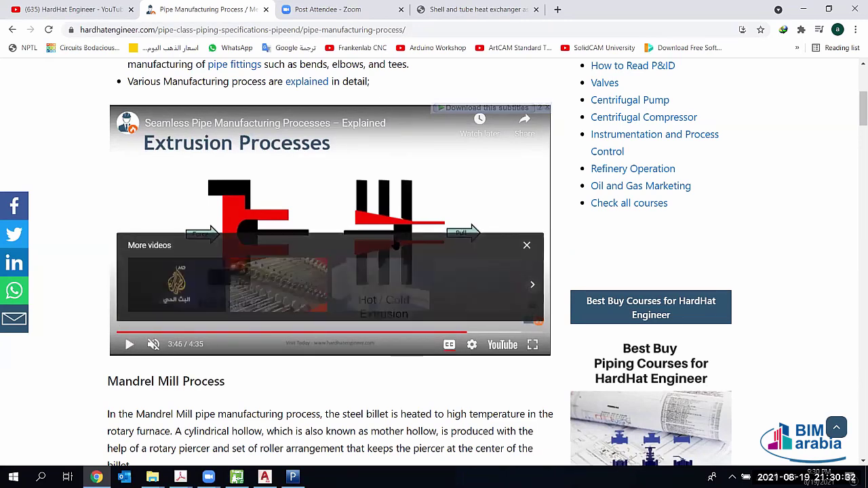
scroll(343, 232, "down", 3)
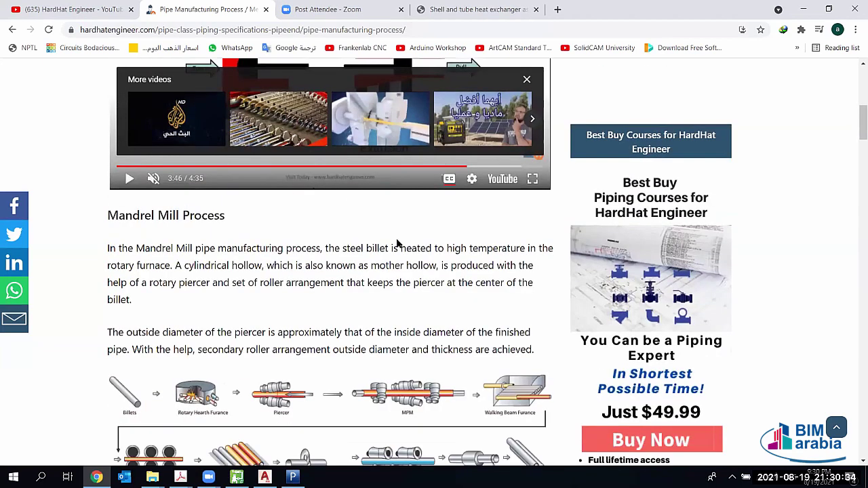
Step: Scroll past the Mannesmann and forging sections to the ERW Steel Pipe Manufacturing Process diagram
scroll(276, 254, "down", 10)
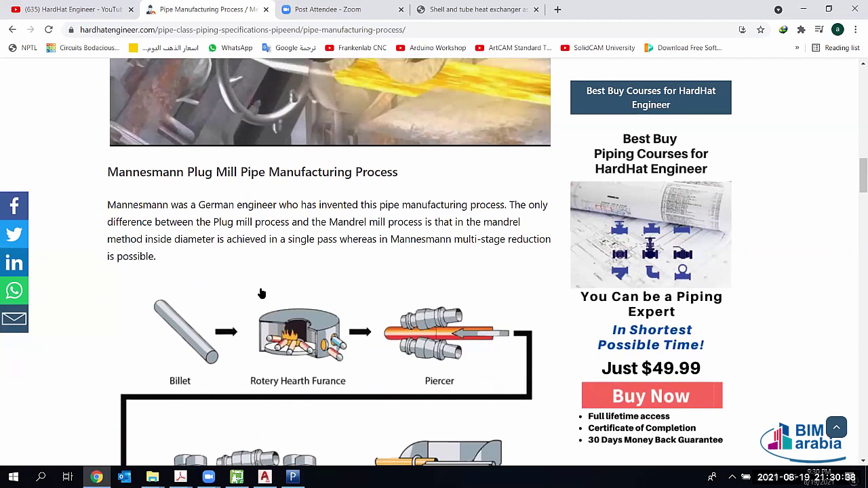
scroll(258, 291, "up", 3)
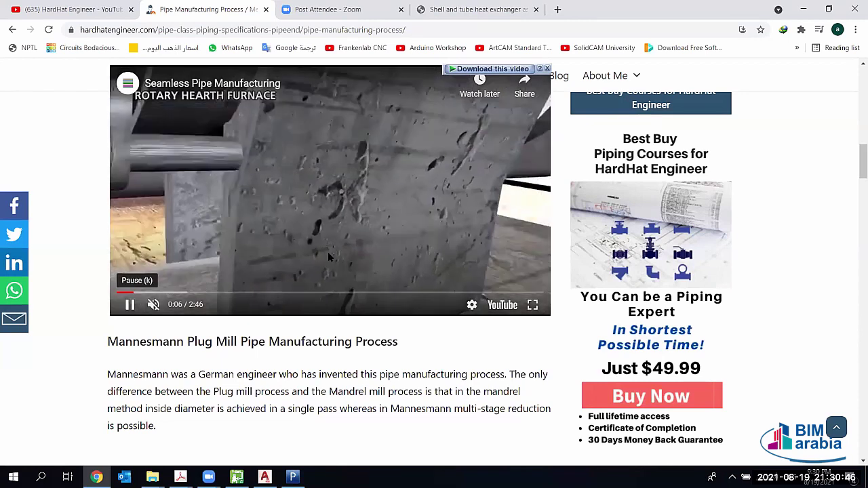
scroll(332, 260, "down", 15)
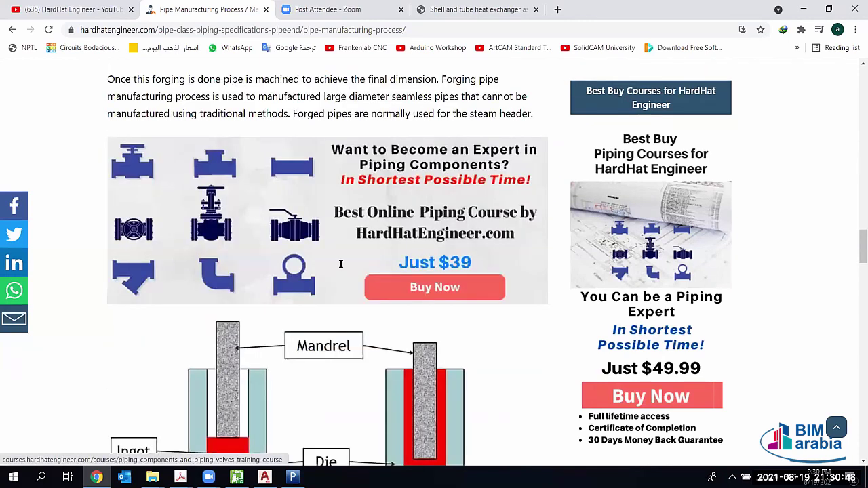
scroll(341, 268, "down", 8)
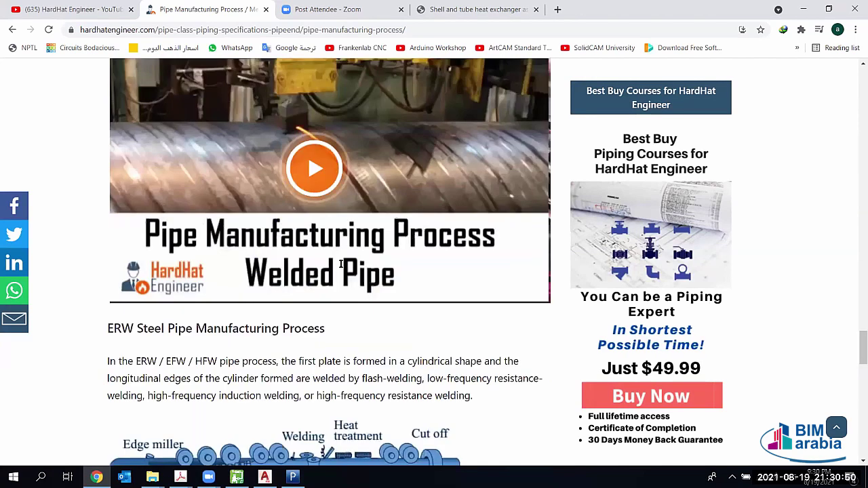
scroll(119, 284, "down", 1)
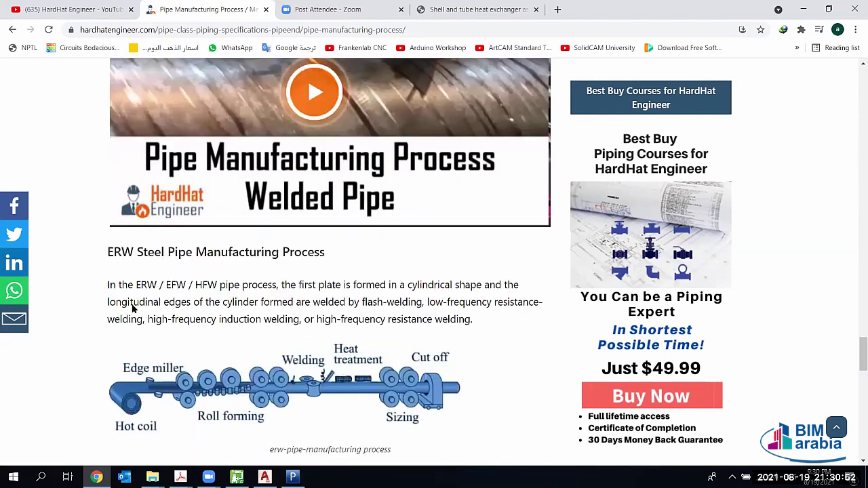
scroll(119, 301, "down", 1)
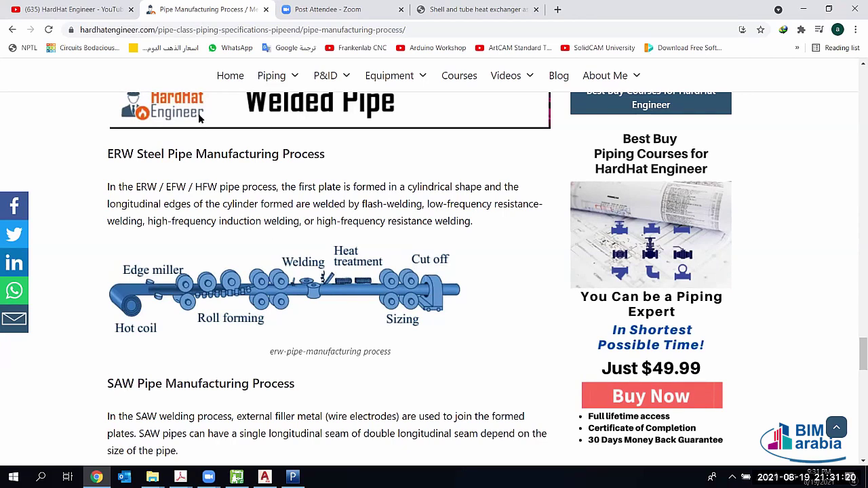
Step: Read through the SAW pipe manufacturing section and its process diagrams
scroll(271, 142, "down", 2)
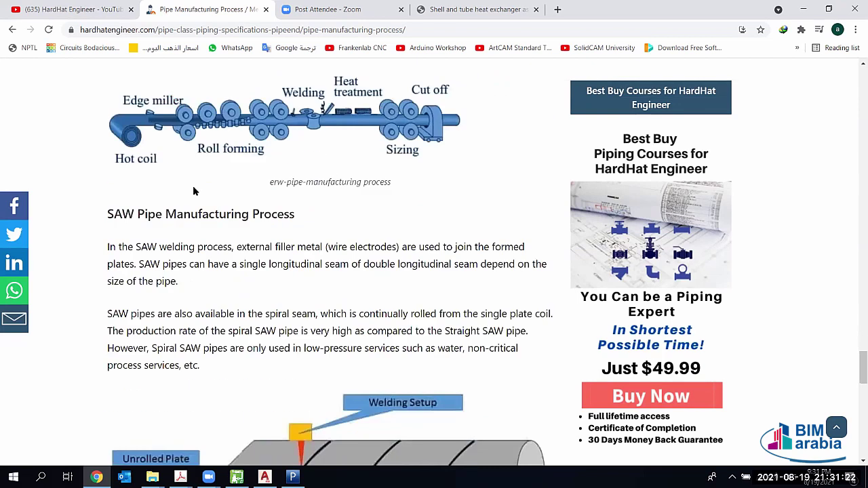
scroll(497, 144, "down", 3)
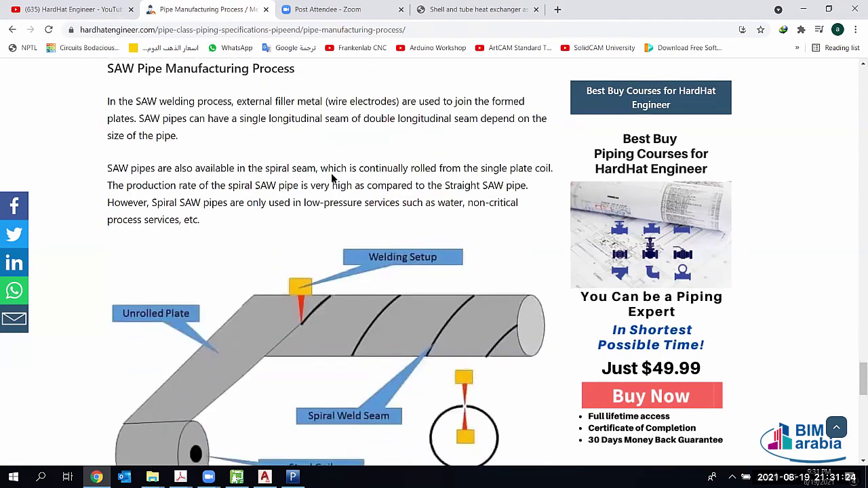
scroll(286, 204, "down", 1)
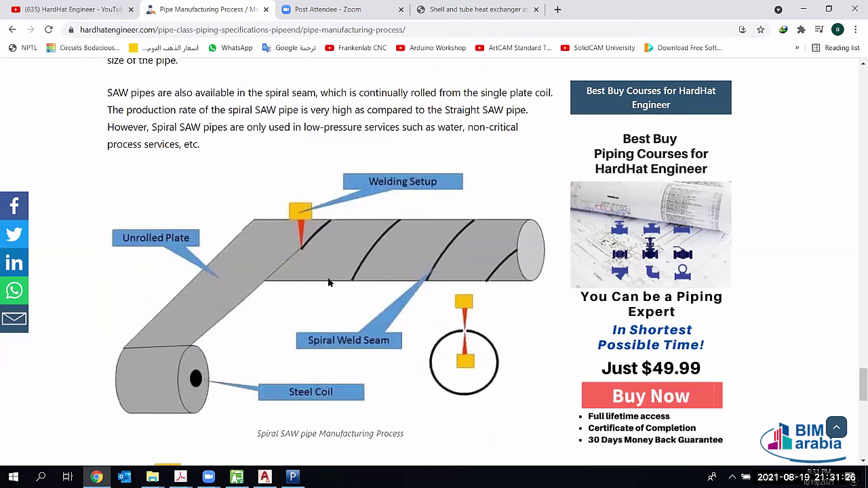
scroll(426, 289, "up", 1)
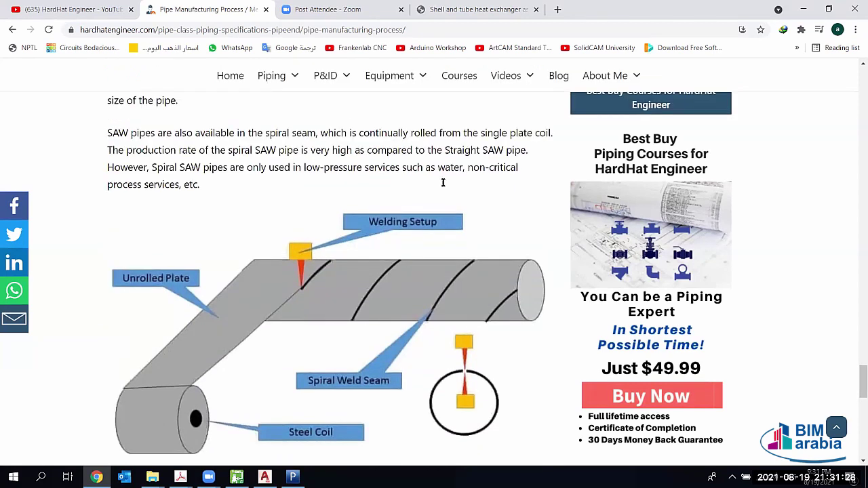
scroll(318, 290, "up", 5)
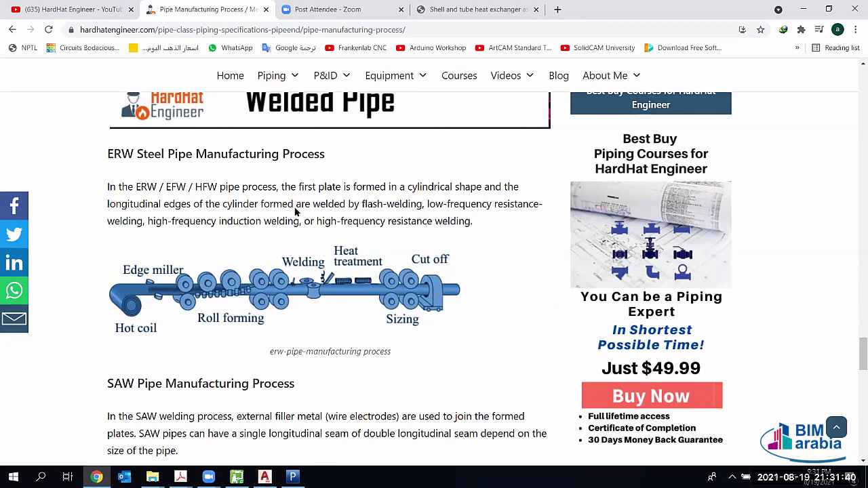
scroll(361, 195, "down", 3)
scroll(475, 190, "down", 3)
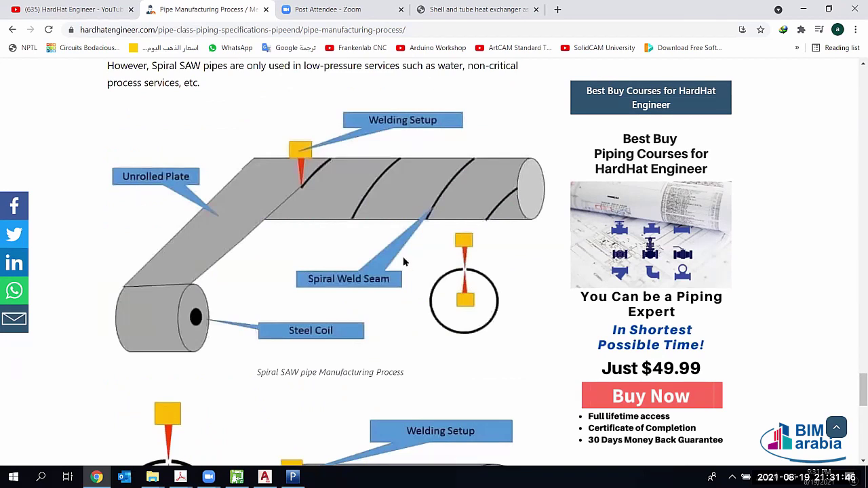
scroll(403, 261, "down", 3)
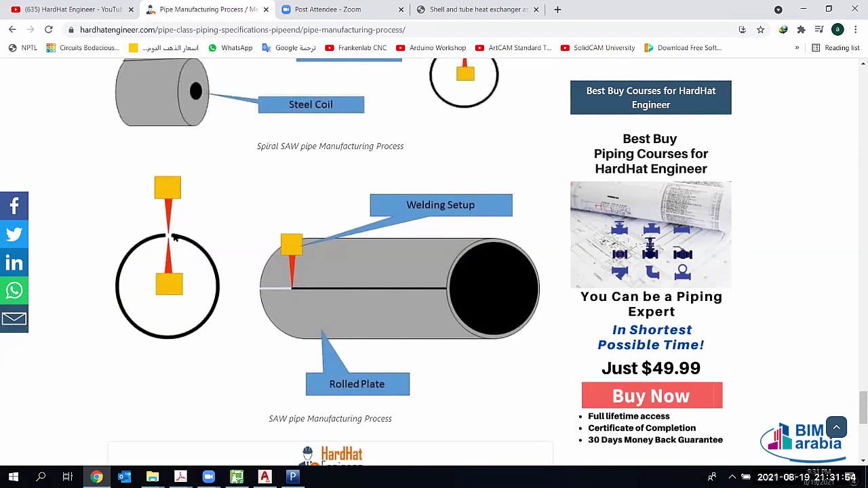
scroll(166, 237, "down", 3)
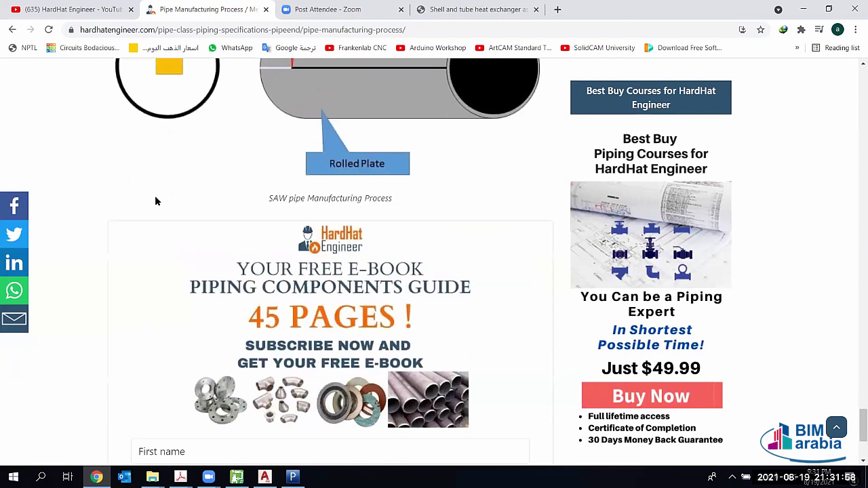
scroll(156, 199, "down", 3)
Step: Return to the ERW section and preview the open Acrobat PDFs, B16-5_2013.pdf and B31-3_2014.pdf
scroll(308, 202, "up", 5)
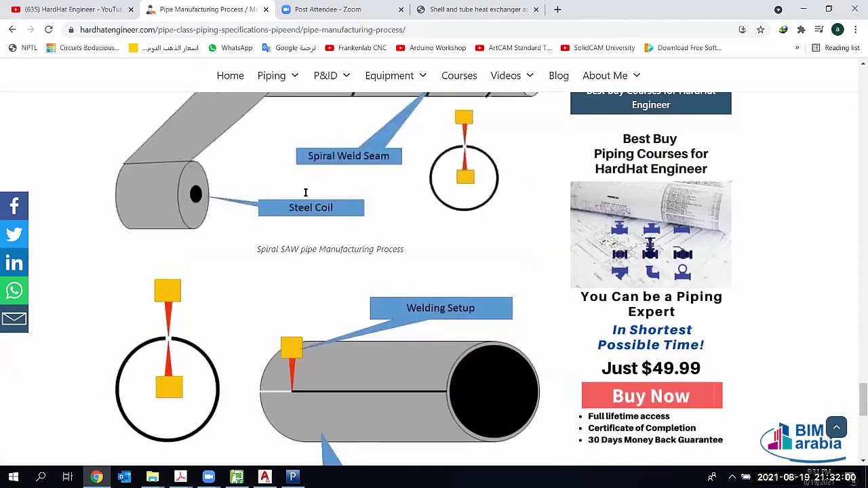
scroll(305, 193, "up", 3)
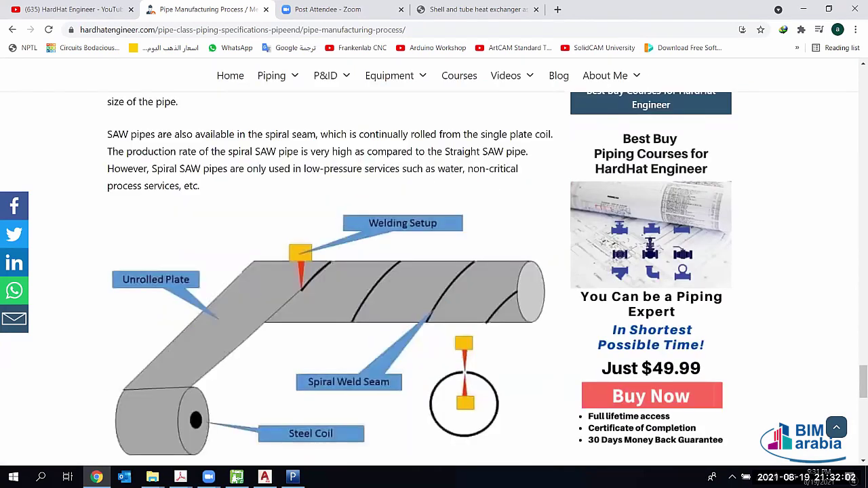
scroll(331, 271, "up", 5)
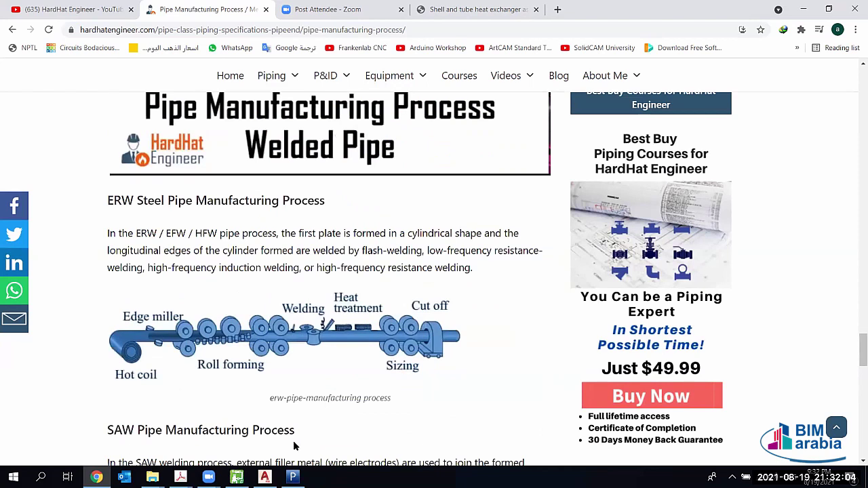
key("super+4")
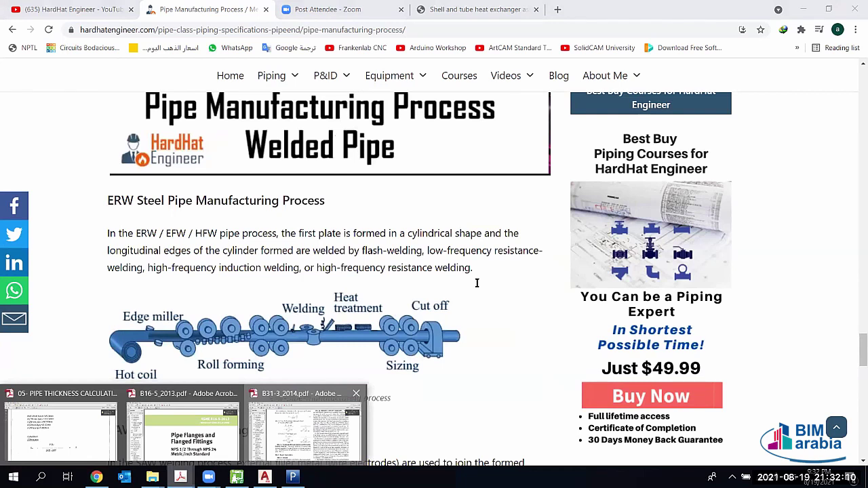
Step: Bring B31-3_2014.pdf forward and go to page 45's Table 302.3.4, Longitudinal Weld Joint Quality Factor
key("Return")
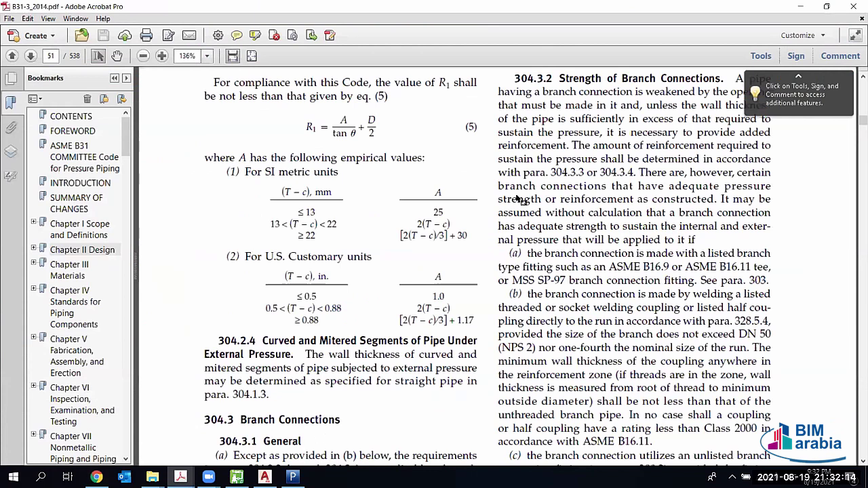
key("alt+Left")
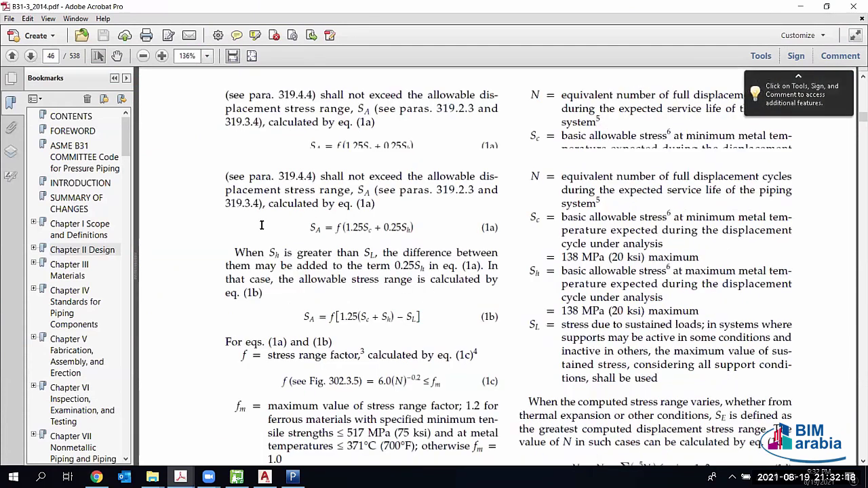
scroll(305, 225, "up", 2)
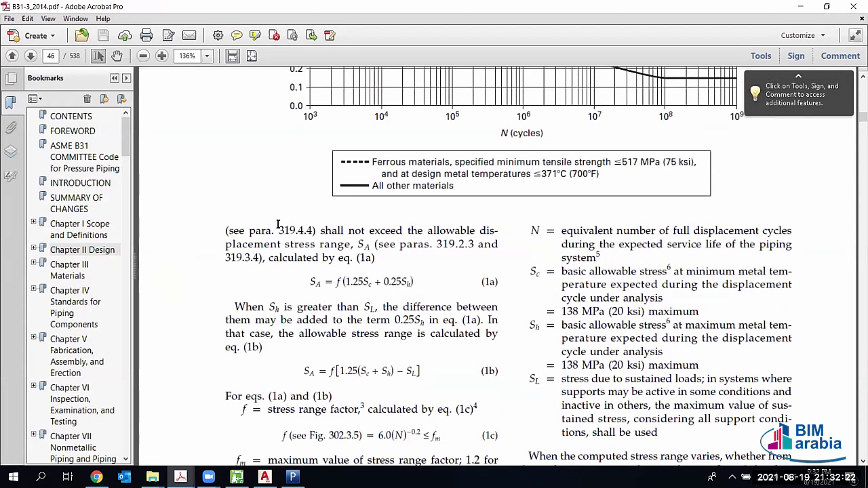
key("Left")
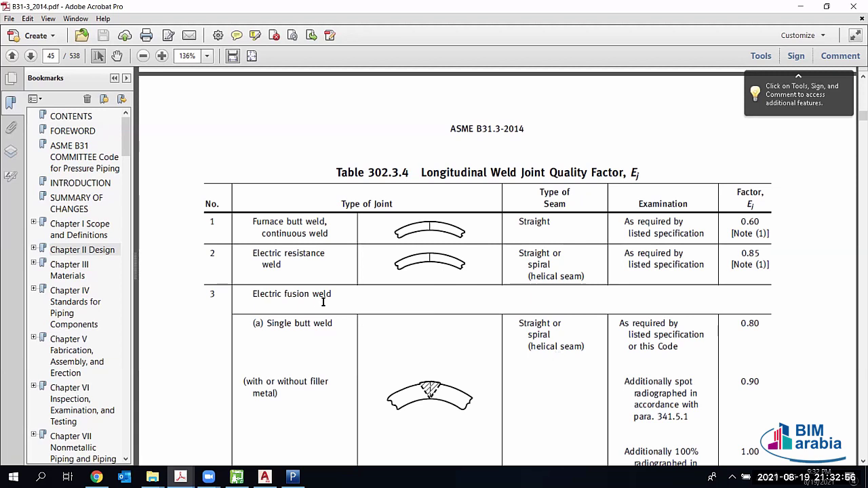
Step: Select the 1.00 Ej factor for single butt welds with 100% radiography in Table 302.3.4
scroll(324, 298, "down", 2)
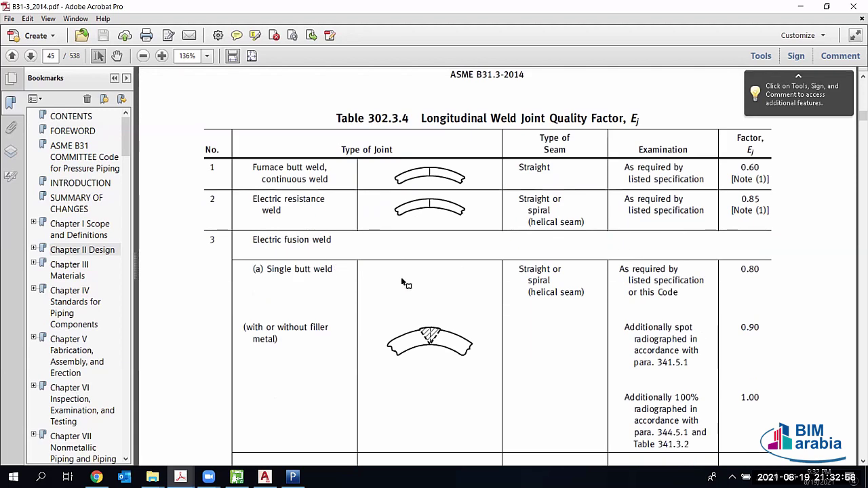
scroll(406, 278, "down", 3)
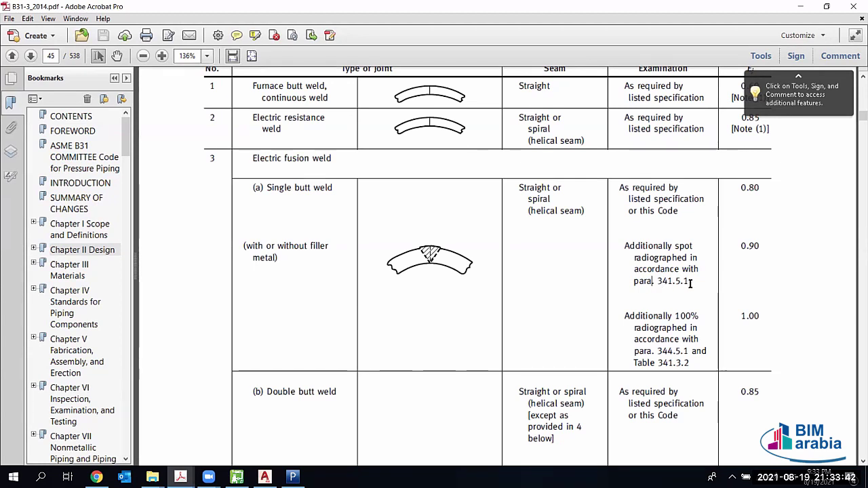
left_click_drag(740, 245, 761, 245)
left_click(760, 245)
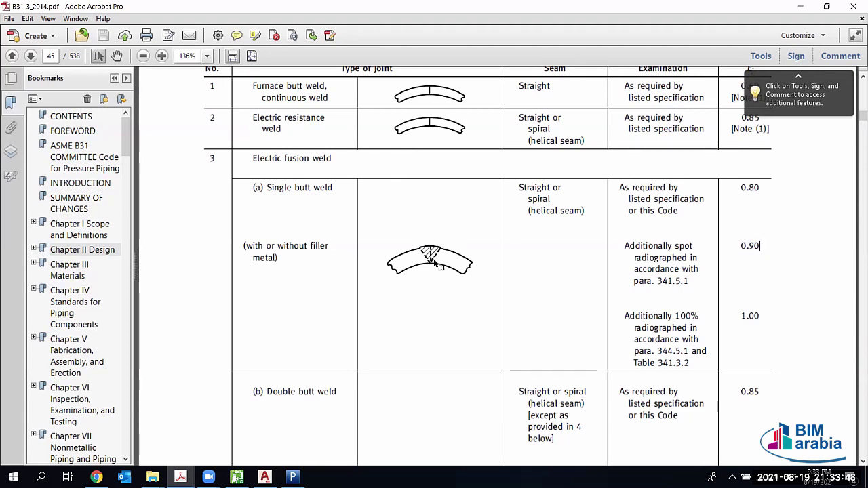
double_click(744, 318)
scroll(505, 280, "down", 1)
scroll(505, 280, "down", 2)
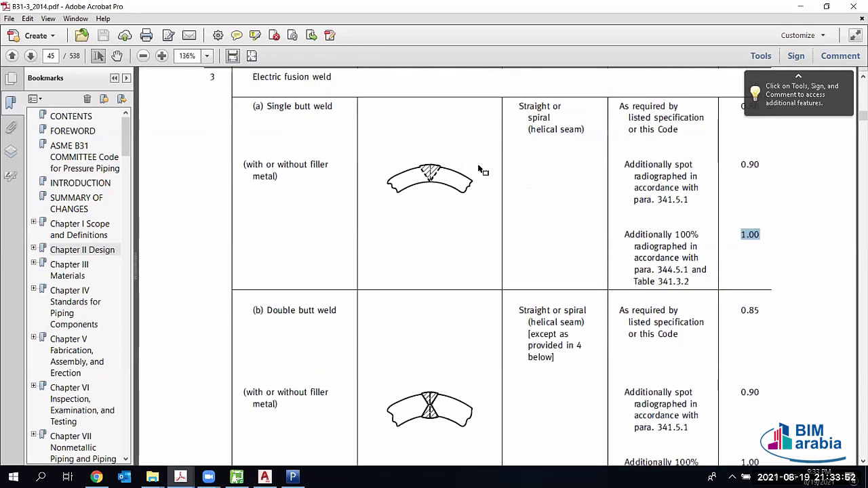
scroll(417, 211, "down", 1)
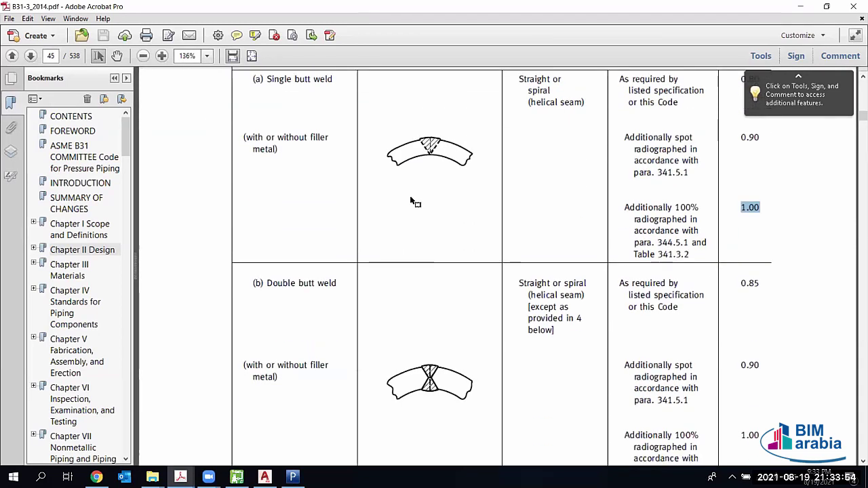
scroll(413, 204, "down", 3)
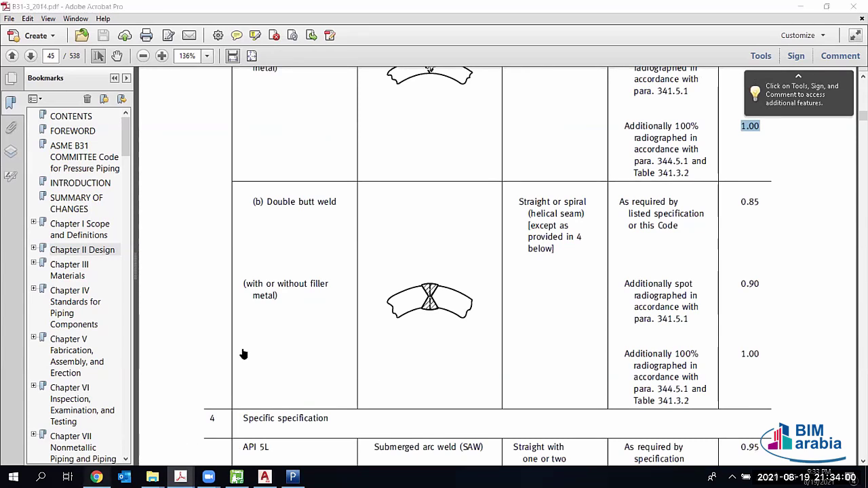
key("alt+Tab")
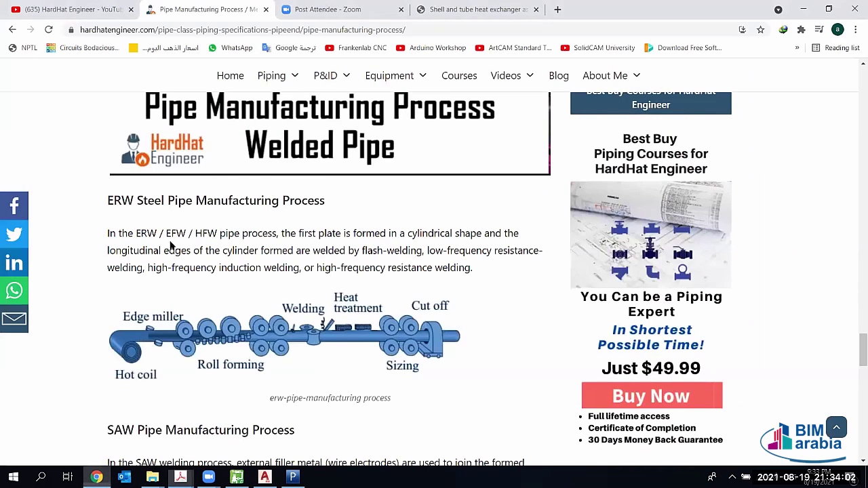
scroll(166, 258, "down", 8)
scroll(190, 203, "up", 5)
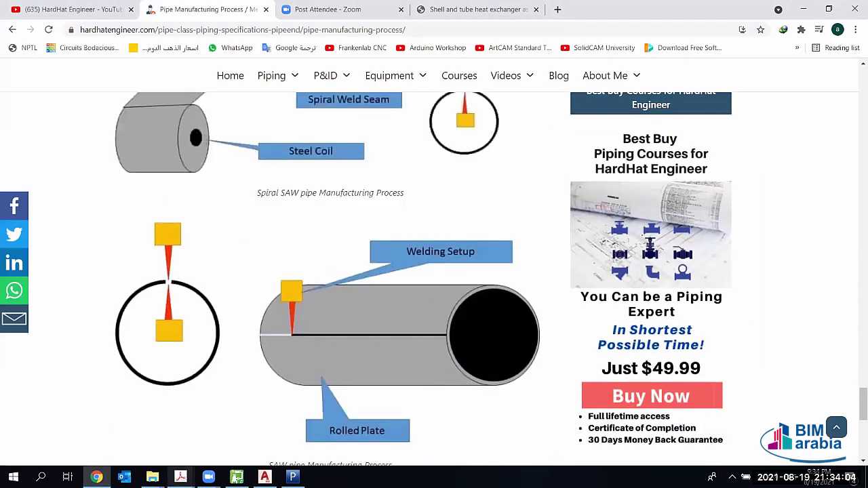
mouse_move(180, 477)
key("alt+Tab")
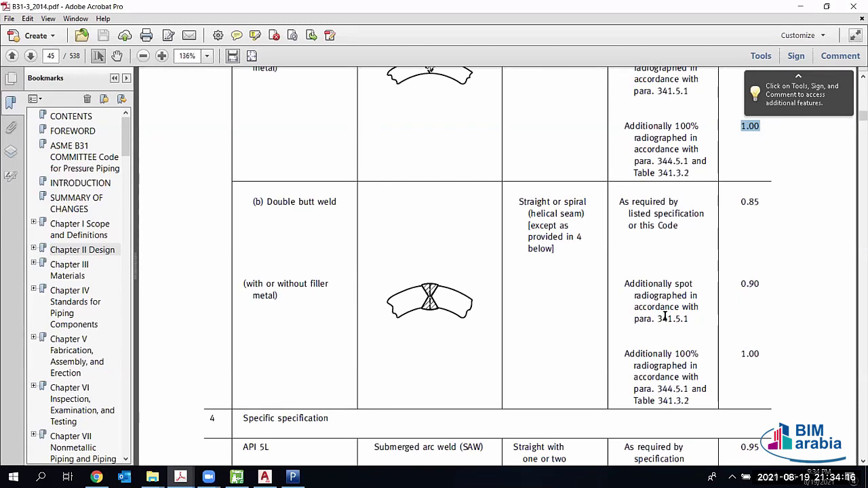
Step: Scroll past Table 302.3.4's note and API 5L rows to Fig. 302.3.5, Stress Range Factor, on page 46
scroll(587, 326, "down", 3)
scroll(352, 331, "down", 1)
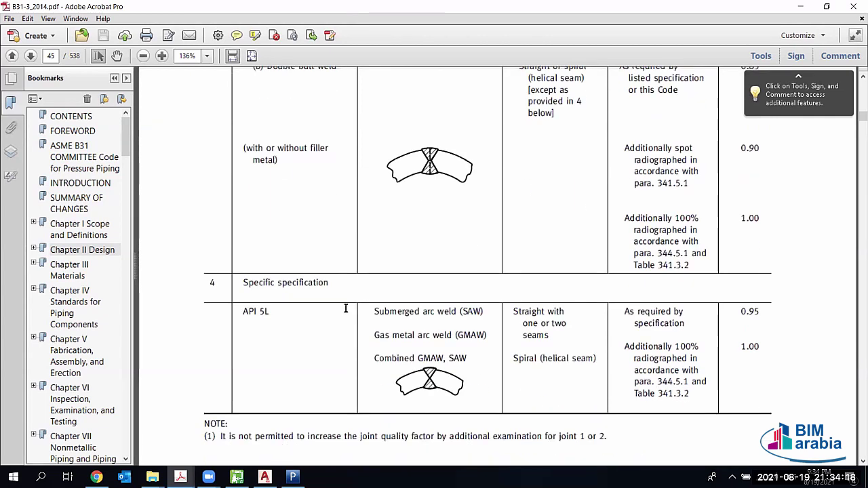
scroll(478, 240, "down", 5)
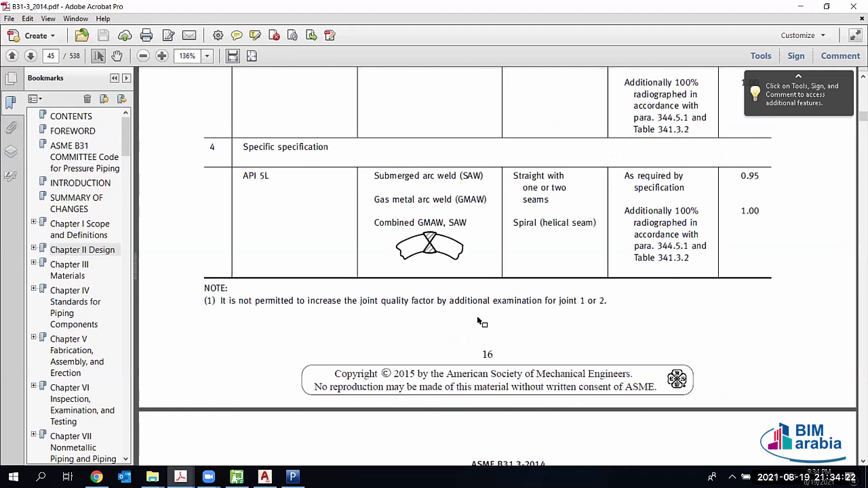
scroll(468, 266, "up", 2)
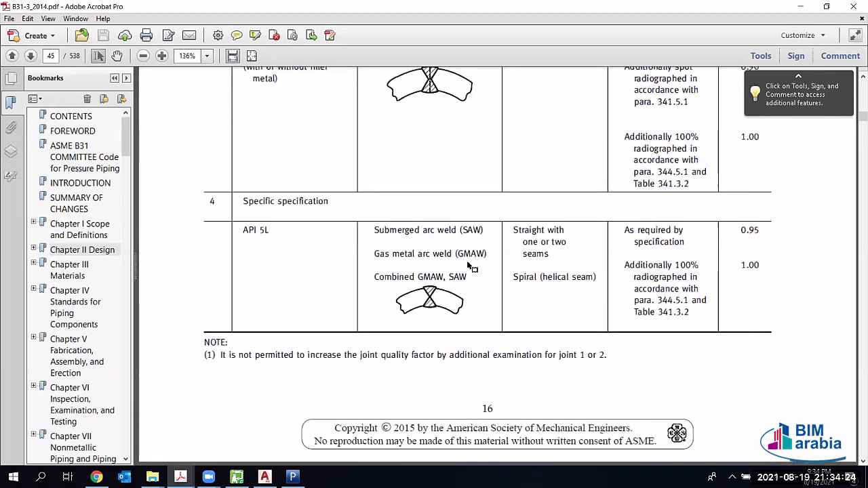
scroll(298, 271, "up", 3)
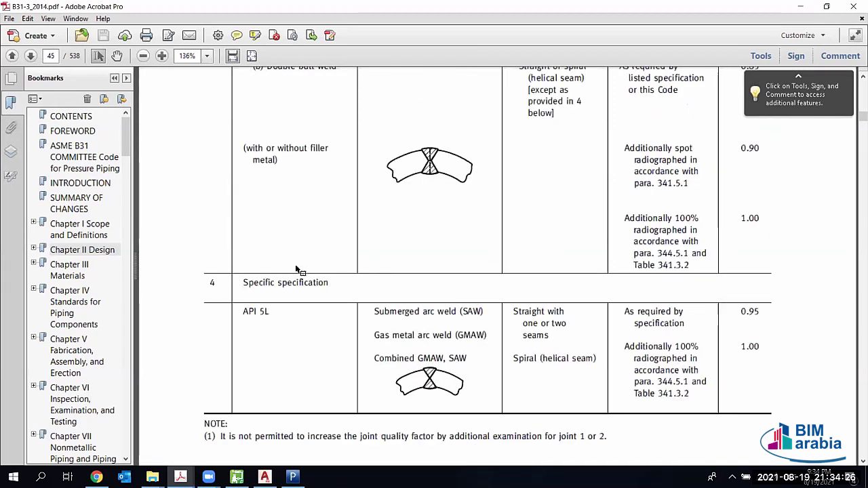
scroll(420, 271, "up", 3)
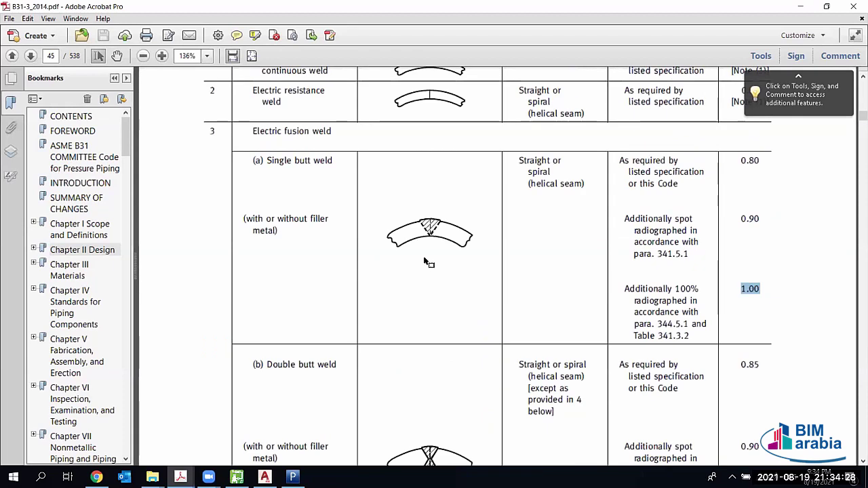
scroll(427, 262, "up", 3)
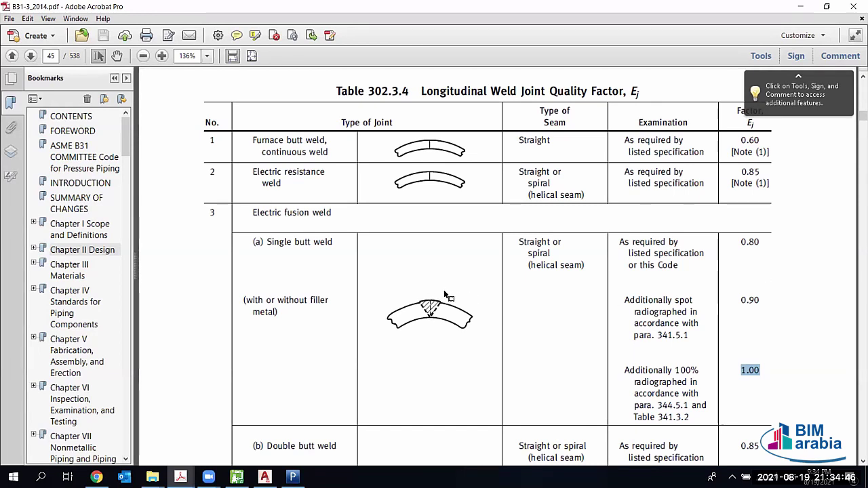
scroll(444, 295, "down", 3)
scroll(444, 294, "down", 7)
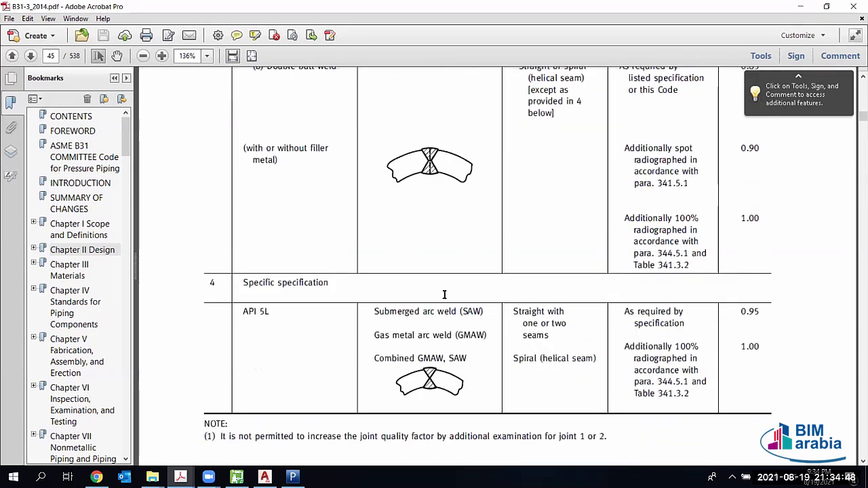
scroll(426, 254, "down", 4)
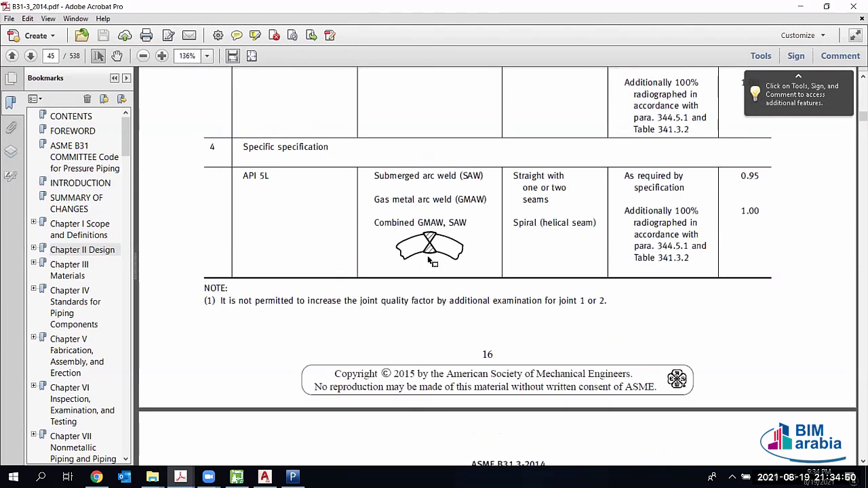
scroll(428, 261, "down", 6)
scroll(353, 291, "down", 2)
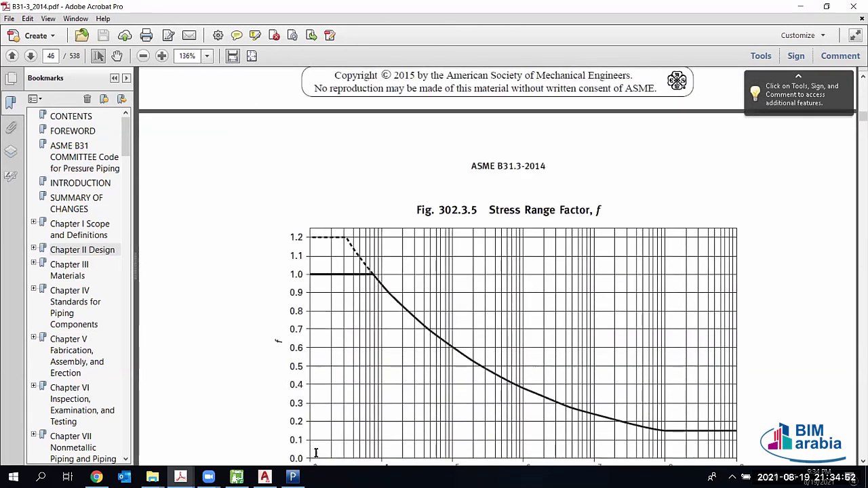
Step: Review allowable stress range equations (1a) and (1b), then switch to the AutoPIPE Vessel model
scroll(268, 339, "down", 4)
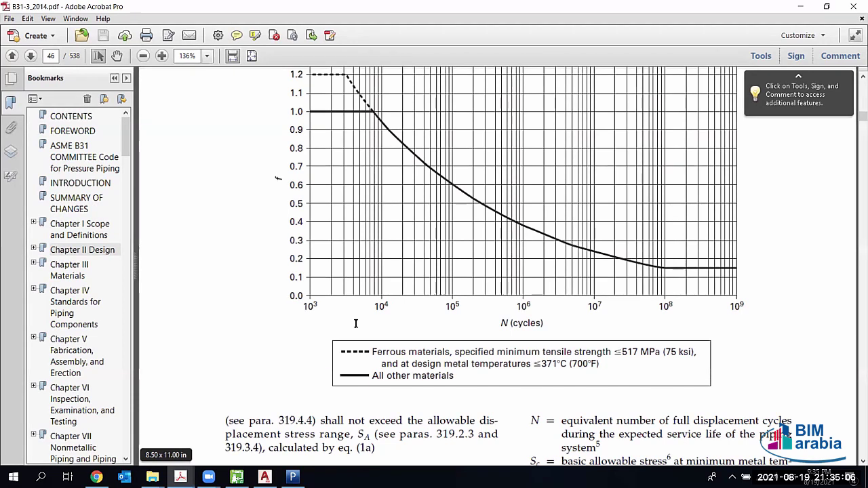
scroll(513, 359, "down", 3)
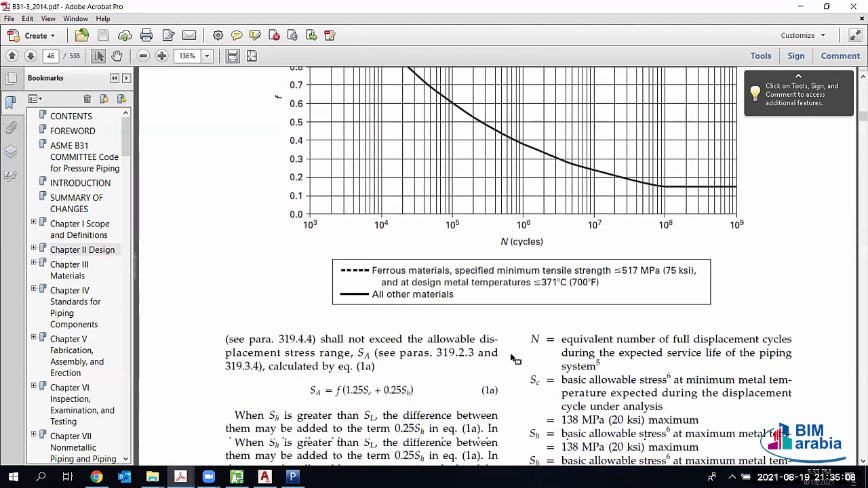
scroll(513, 359, "down", 2)
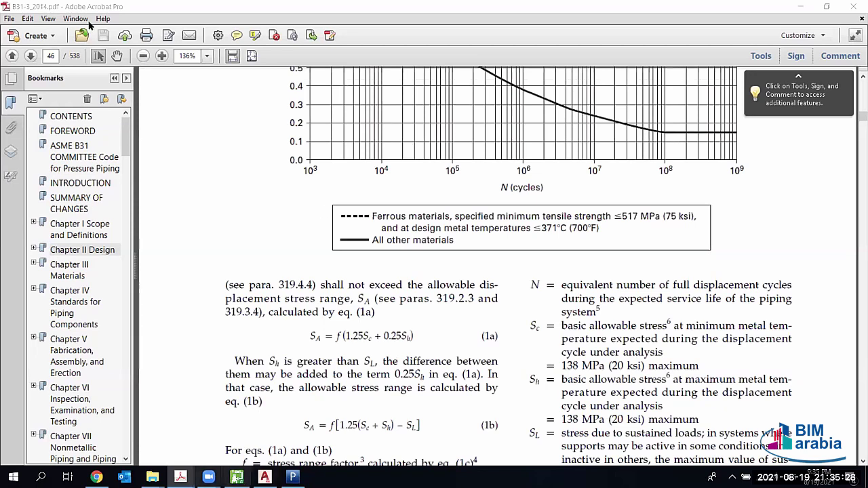
key("alt+Tab")
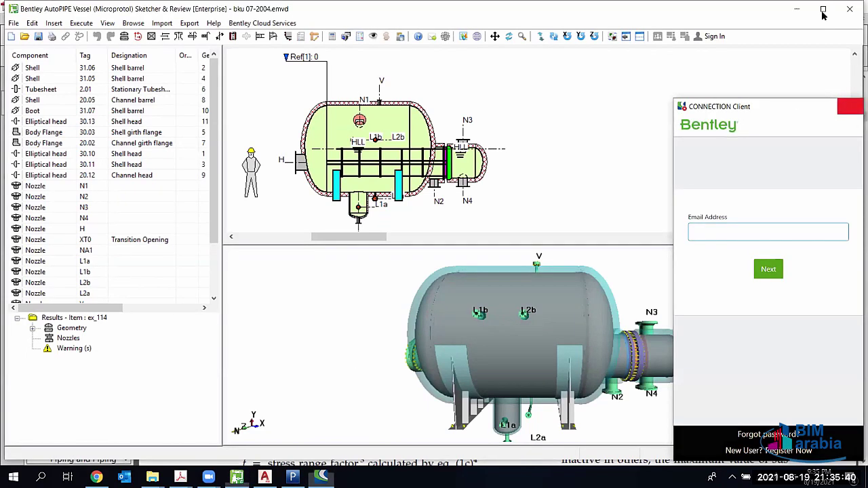
Step: Close the CONNECTION Client sign-in window and minimize everything to the desktop
left_click(849, 107)
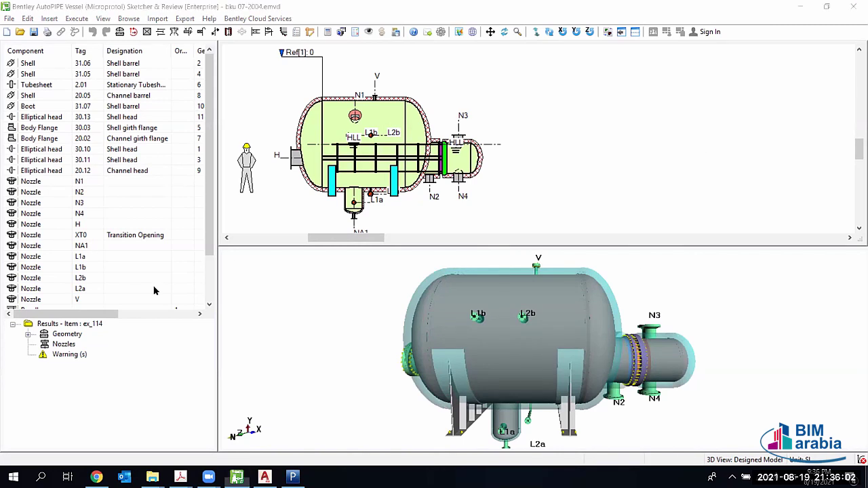
key("super+d")
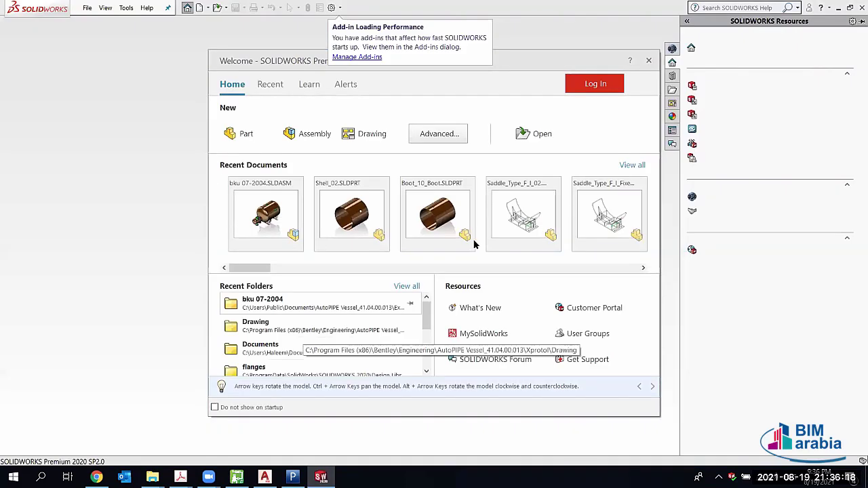
Step: Rebuild bku 07-2004.SLDASM, orbit around the vessel and its domed head, and enable SOLIDWORKS Routing
left_click(474, 243)
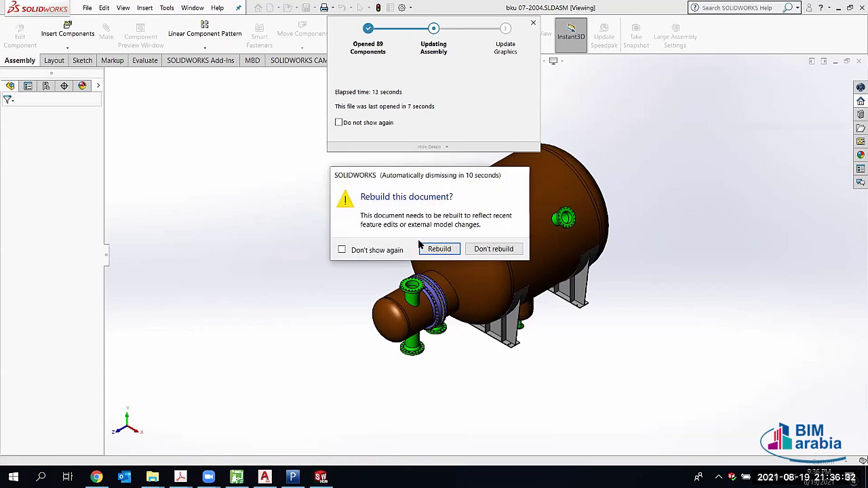
left_click(437, 249)
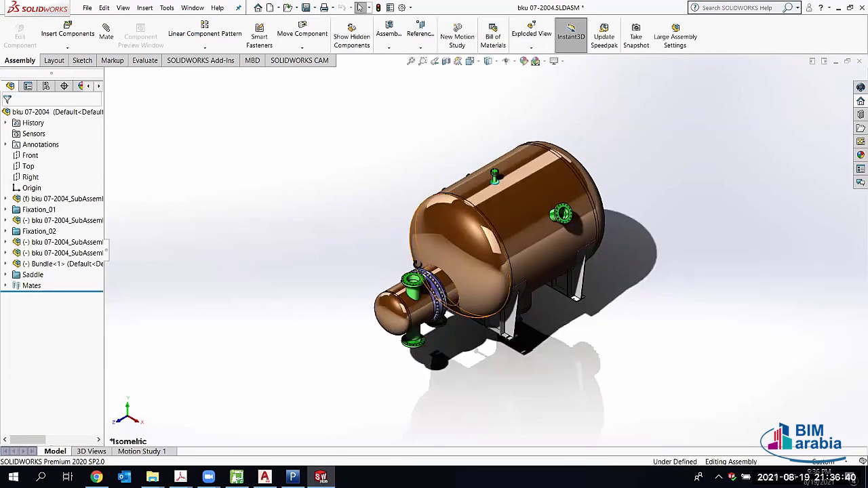
middle_click_drag(417, 264, 609, 238)
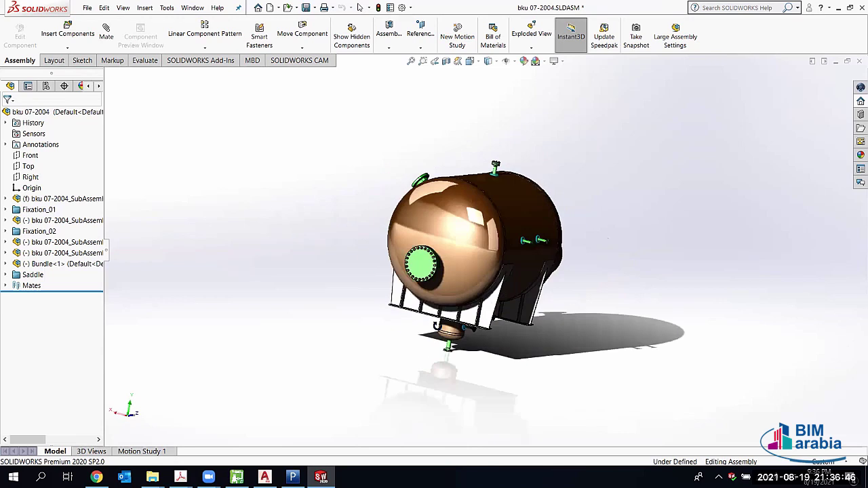
middle_click_drag(436, 326, 508, 341)
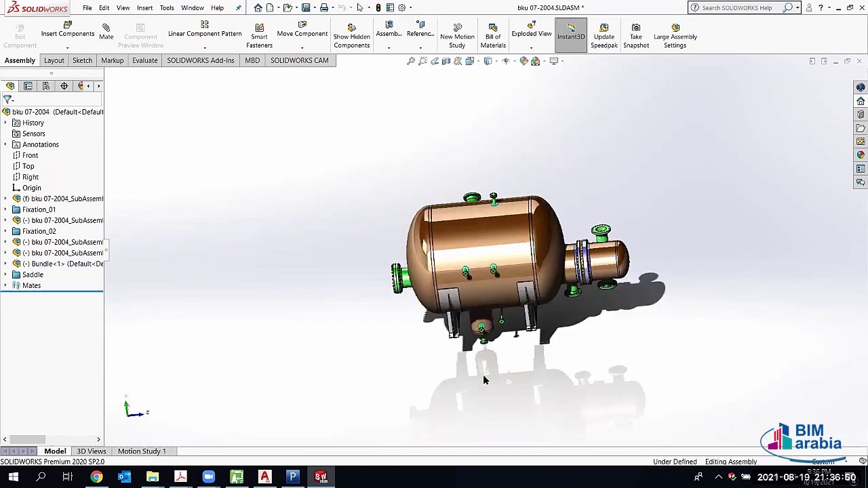
middle_click_drag(484, 379, 505, 227)
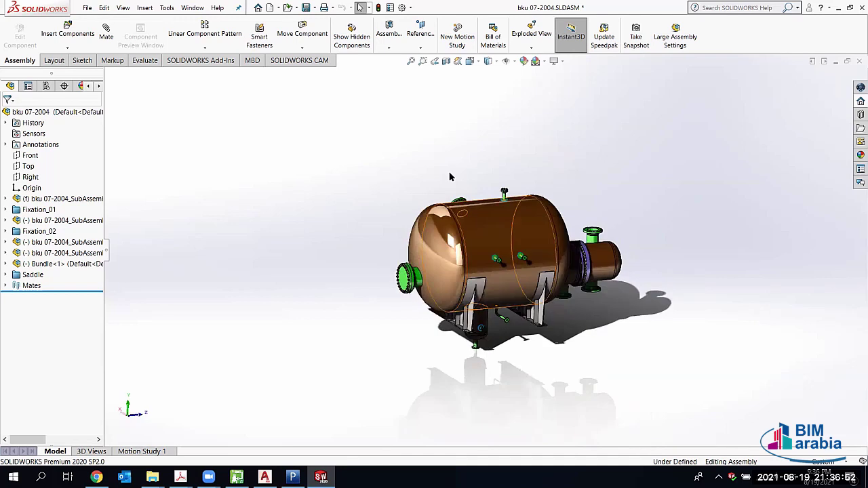
middle_click_drag(452, 177, 505, 244)
scroll(505, 244, "down", 3)
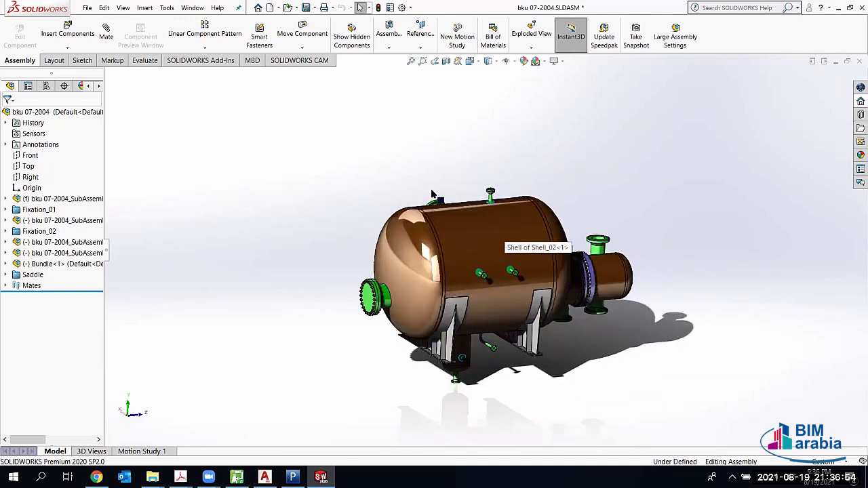
key("Left")
key("Left")
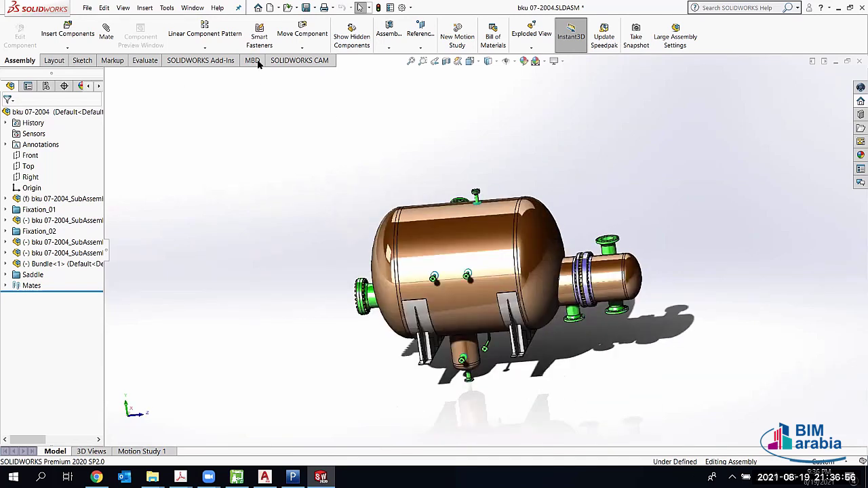
left_click(185, 60)
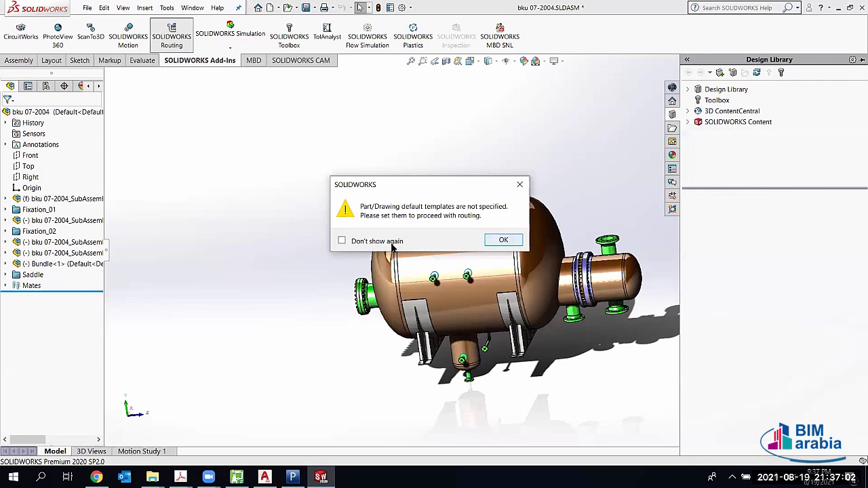
Step: Dismiss the template warning and browse the Design Library to routing > piping > ASME_Pipe_Fittings-B16.5 > Base_Tees
left_click(503, 240)
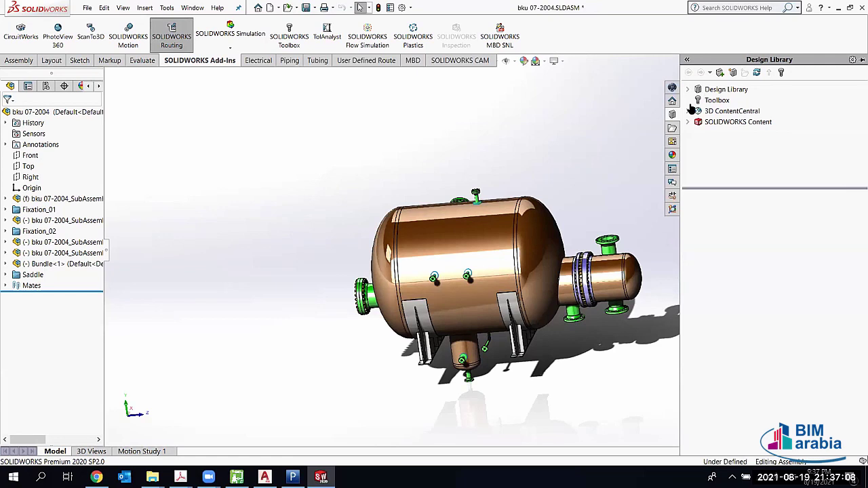
left_click(724, 88)
double_click(777, 245)
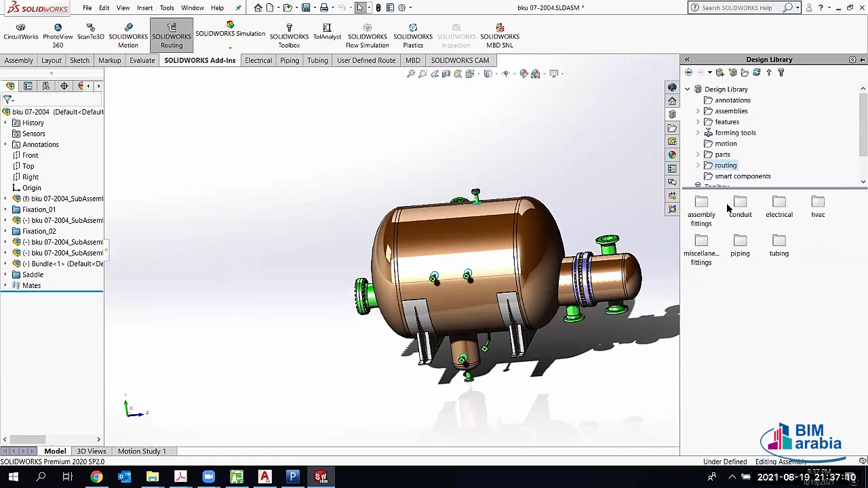
left_click(702, 246)
double_click(738, 242)
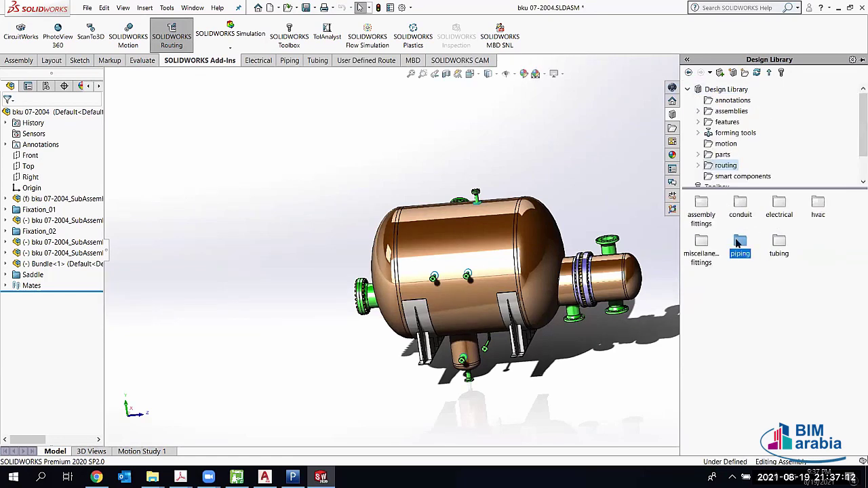
double_click(702, 203)
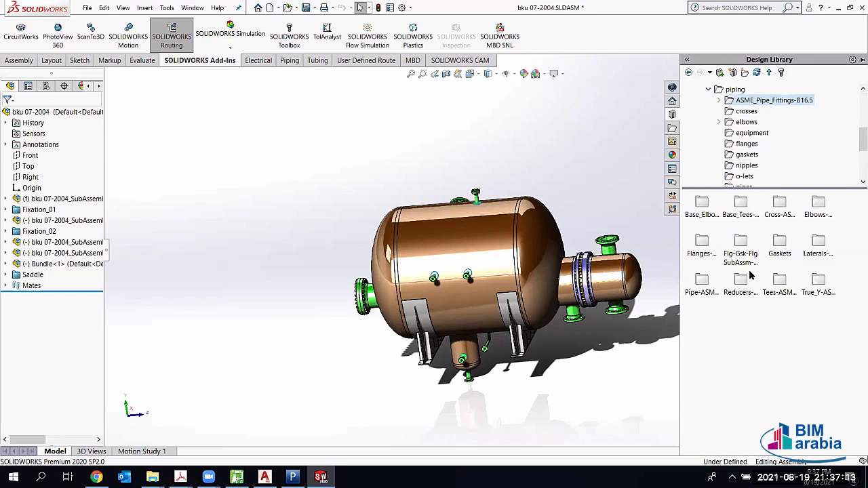
double_click(742, 207)
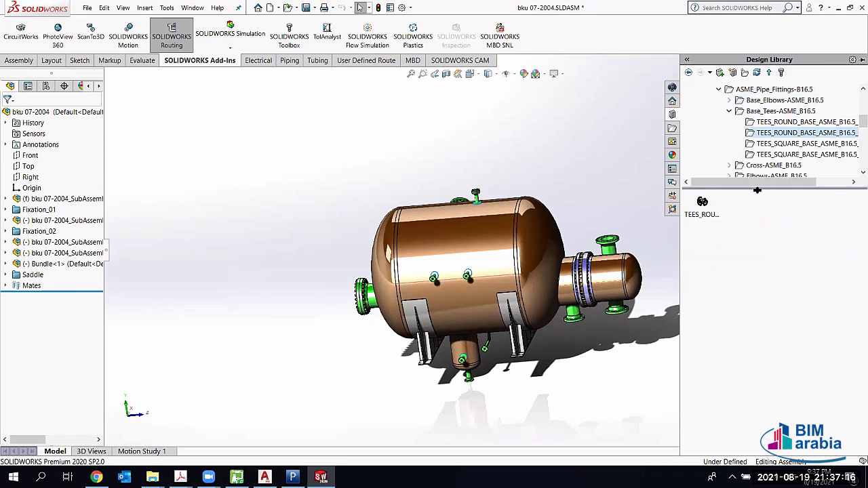
Step: Drag the round-base ASME B16.5 tee into the assembly and orbit the vessel slightly
left_click_drag(698, 216, 463, 255)
scroll(463, 256, "up", 3)
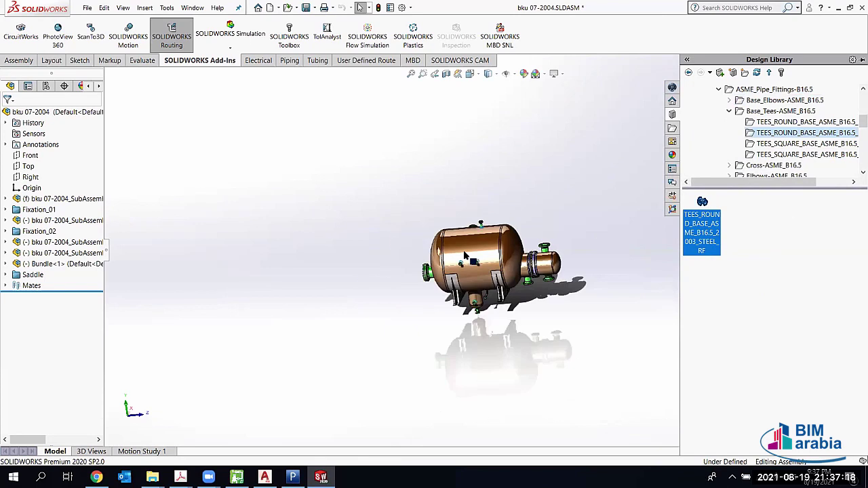
scroll(465, 254, "down", 2)
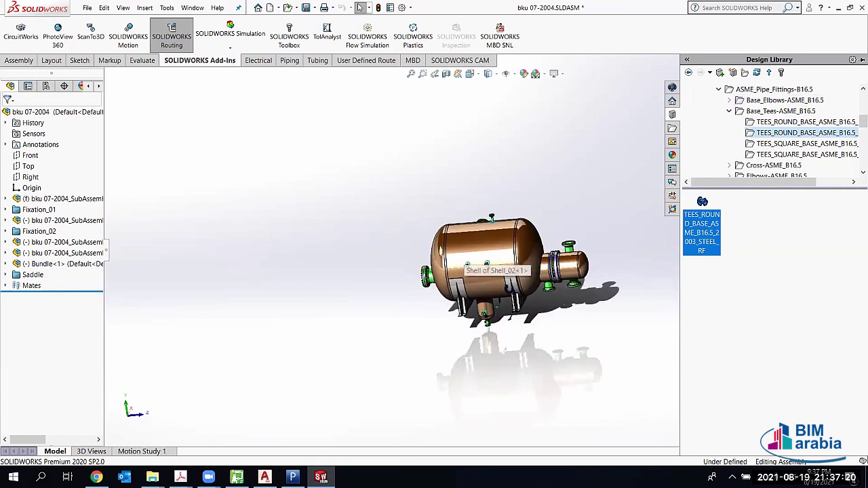
scroll(465, 254, "down", 2)
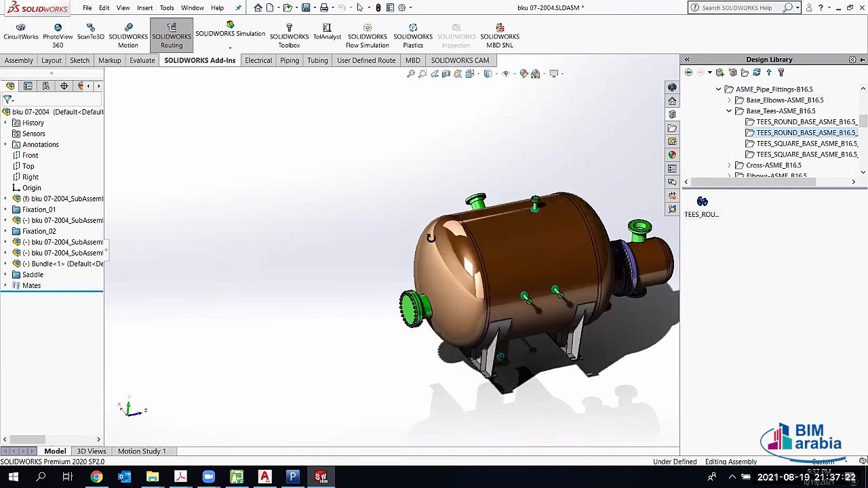
middle_click_drag(431, 237, 495, 262)
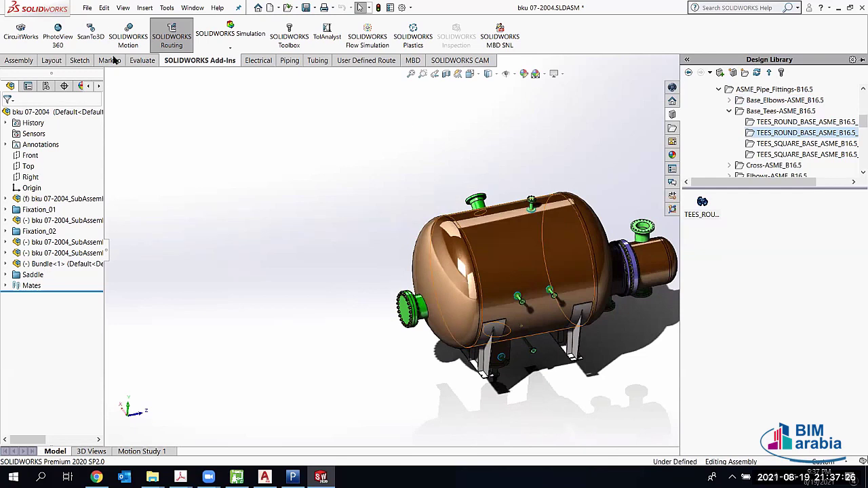
Step: Start saving the assembly in another file format and list the export types
key("ctrl+shift+z")
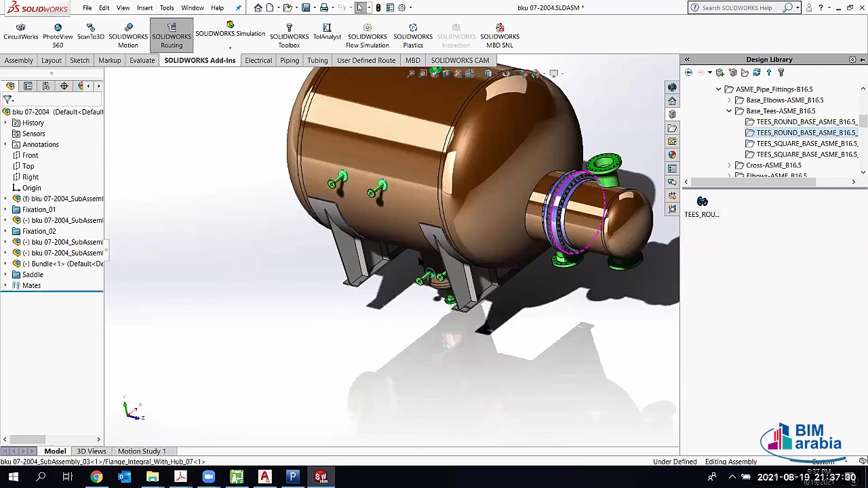
key("ctrl+shift+z")
key("alt+f")
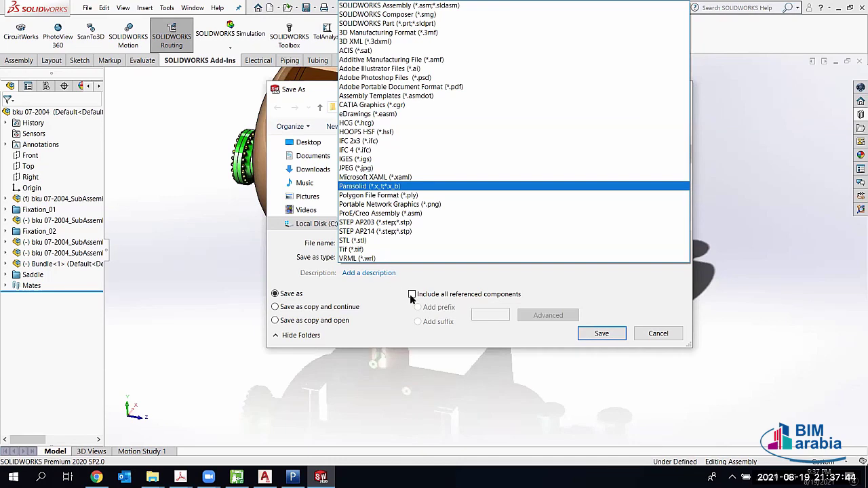
Step: Choose Parasolid (*.x_t) as the export type and accept its options (version 31.0)
left_click(383, 333)
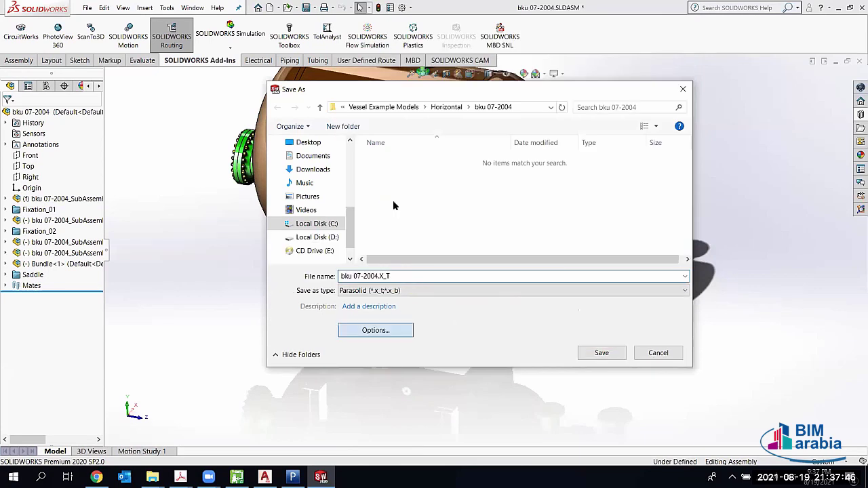
left_click(374, 330)
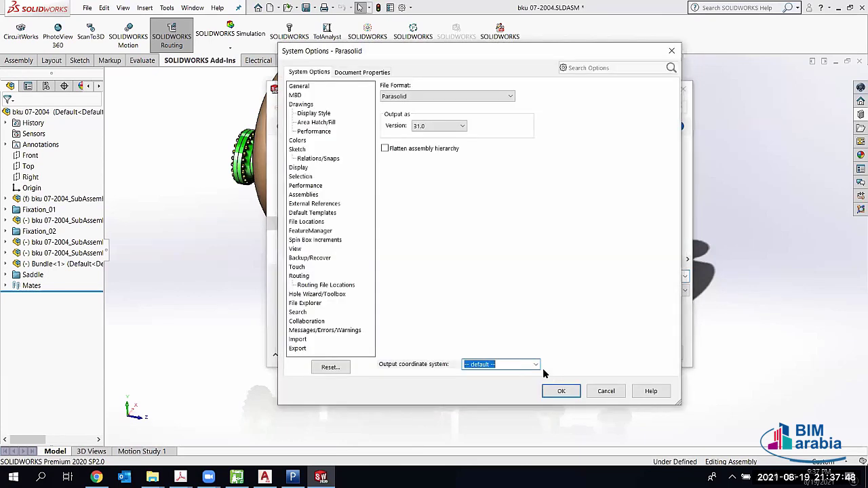
left_click(562, 391)
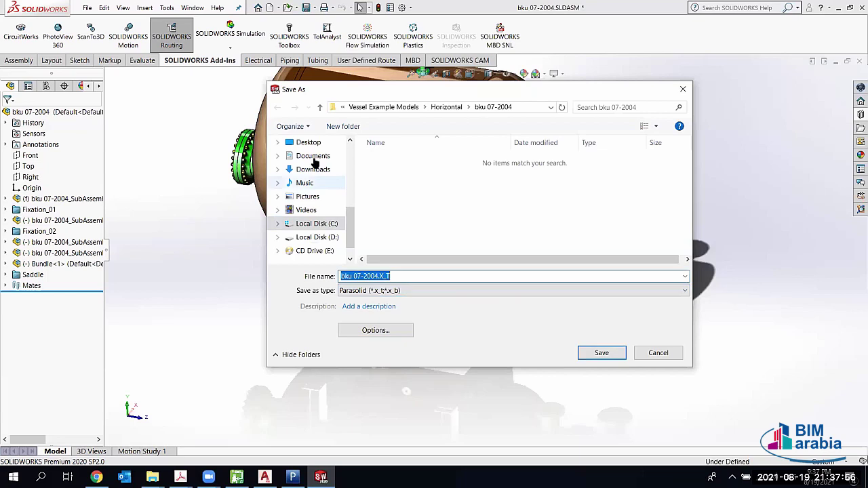
Step: Save bku 07-2004.x_t to the Desktop, then minimise everything to show the desktop
left_click(302, 142)
left_click(347, 278)
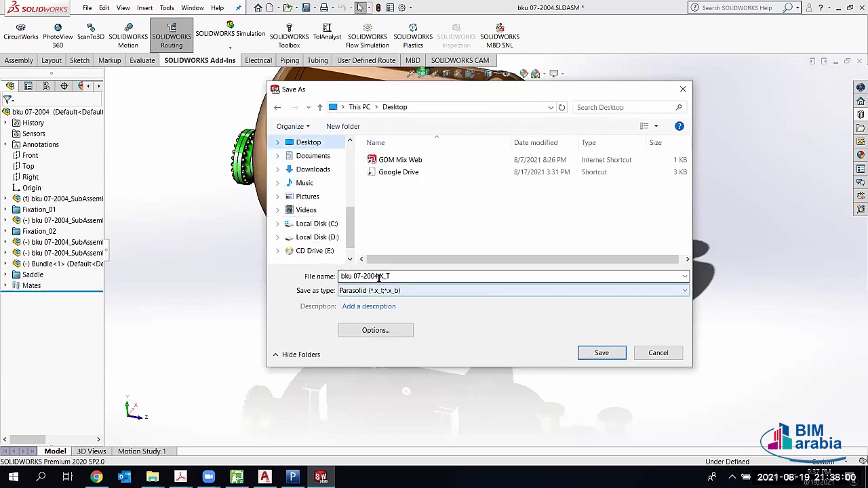
left_click(602, 354)
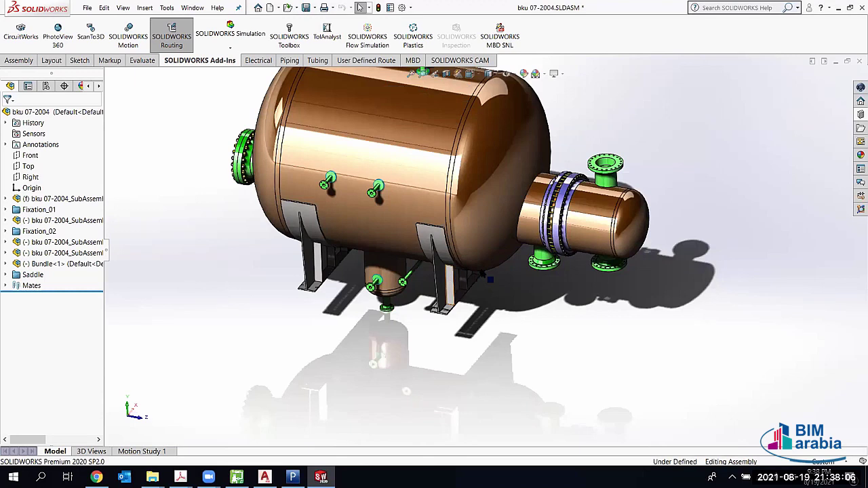
middle_click_drag(428, 317, 449, 282, "ctrl")
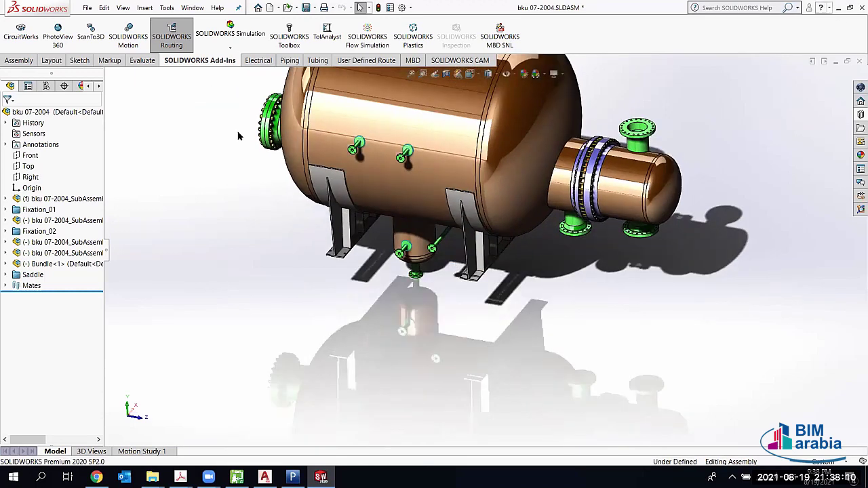
key("super+d")
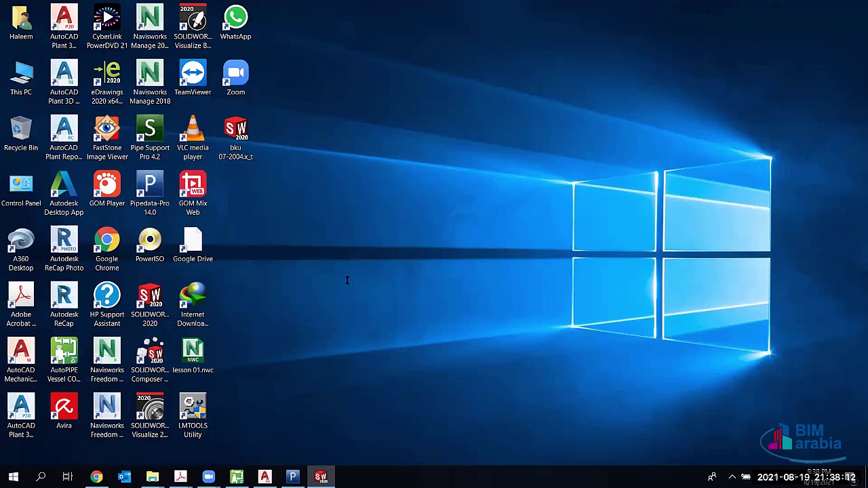
Step: Check the properties of bku 07-2004.x_t (6.45 MB, SldWorks 2020 file) and close them
key("alt+Return")
left_click(383, 401)
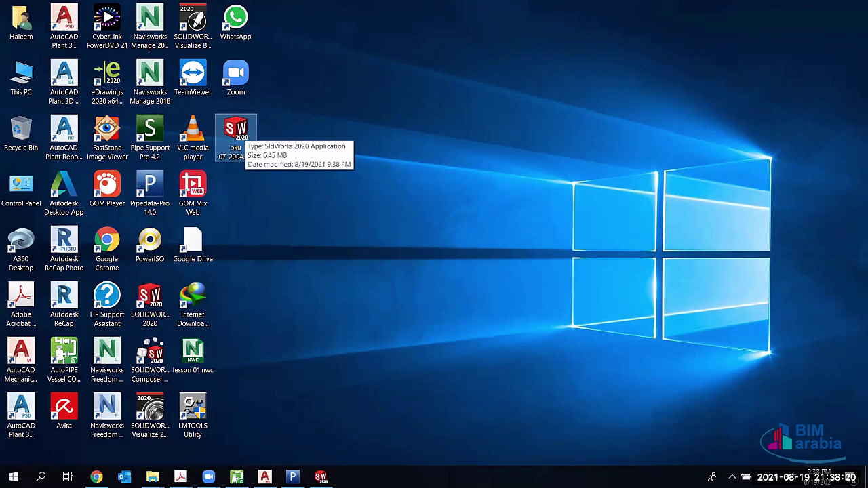
Step: Back in Plant 3D, isolate the steel frame so only it is visible
left_click(264, 476)
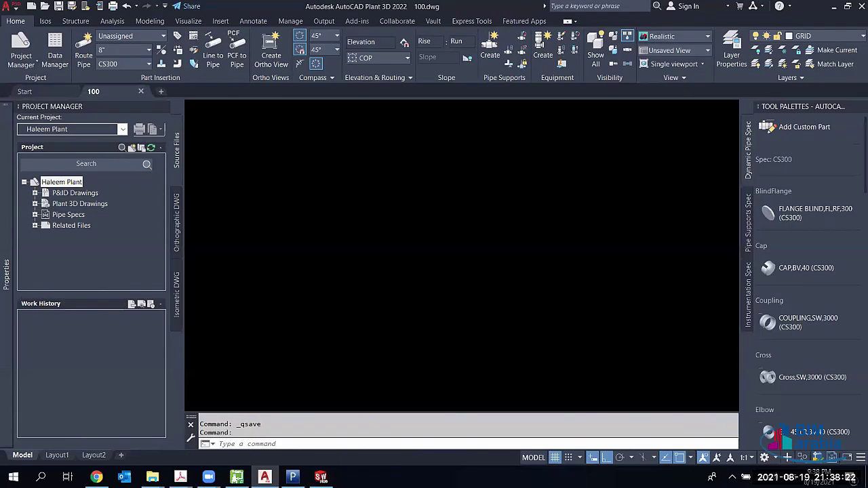
key("Escape")
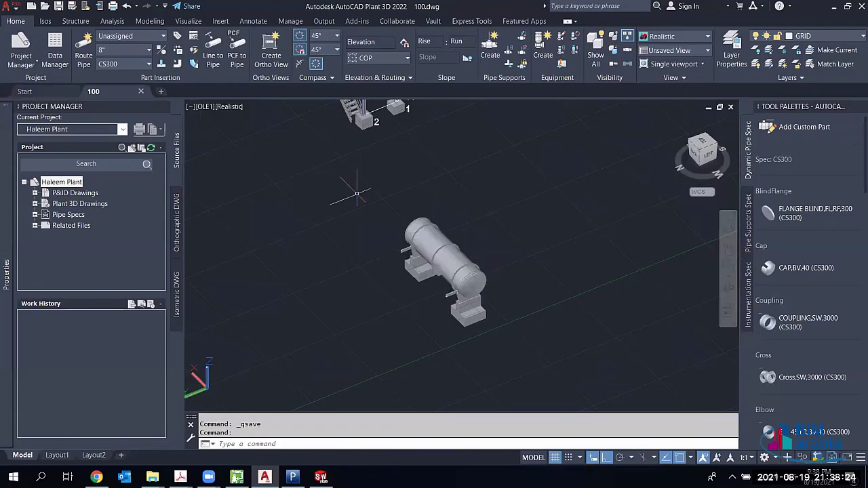
scroll(357, 194, "down", 3)
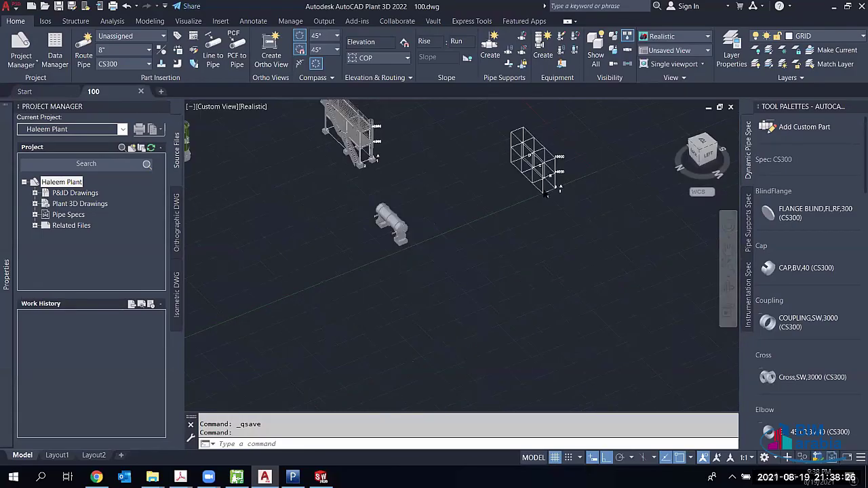
left_click(542, 211)
right_click(545, 208)
mouse_move(596, 208)
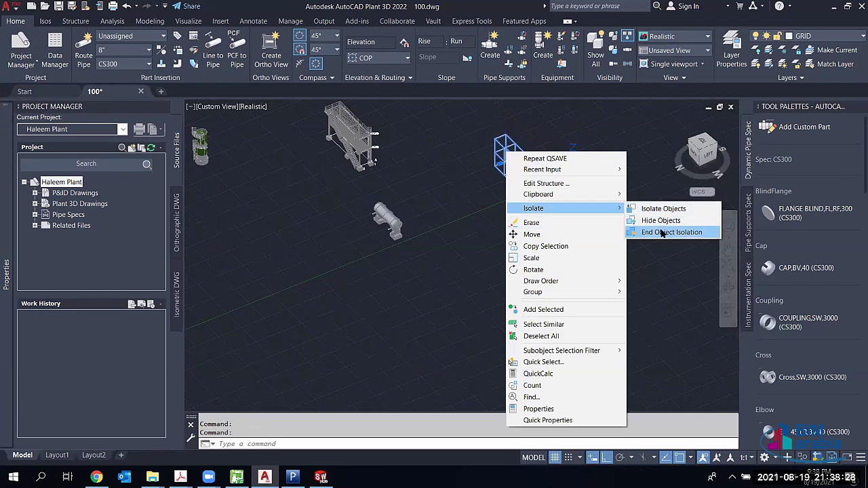
left_click(663, 208)
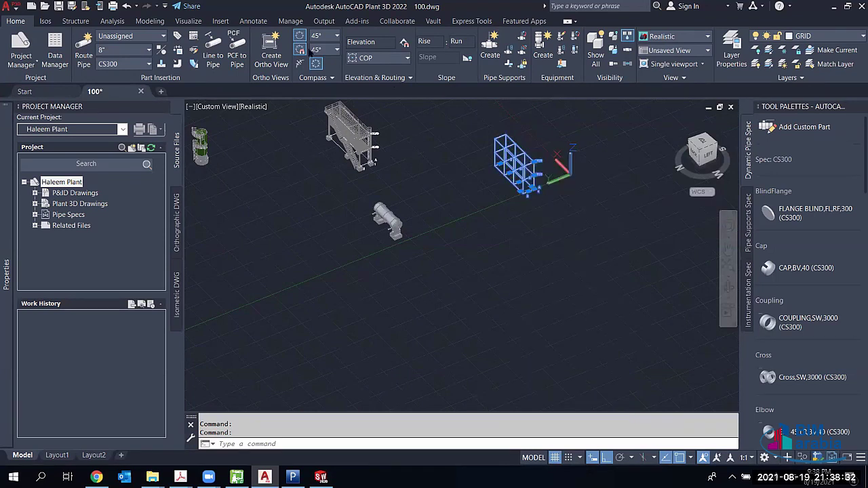
Step: Import bku 07-2004.x_t from the Desktop as a Parasolid Text file and dismiss the notice
left_click(220, 21)
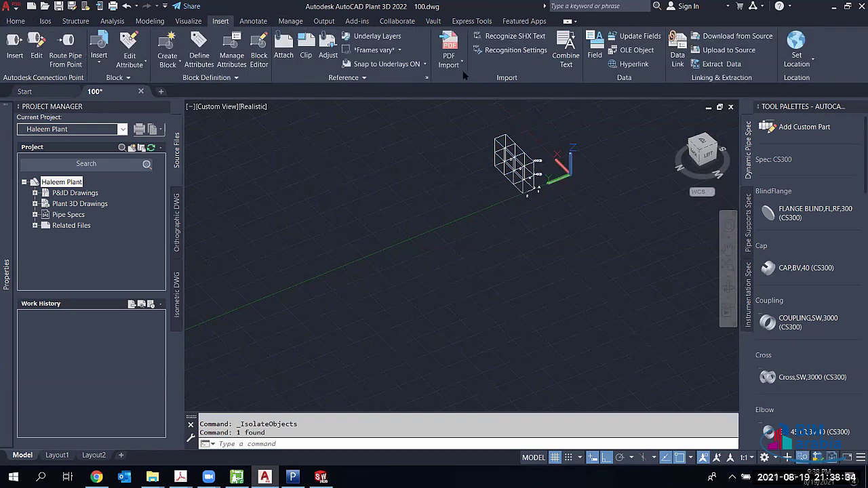
left_click(462, 66)
left_click(464, 127)
left_click(278, 209)
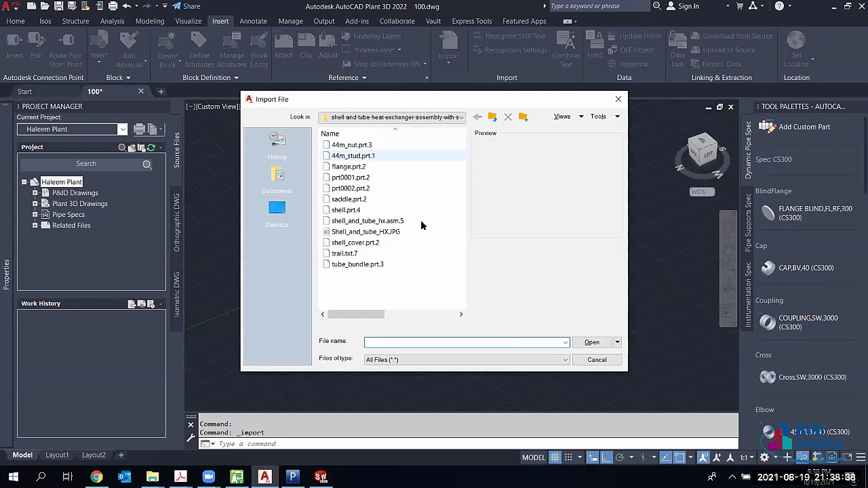
left_click(564, 359)
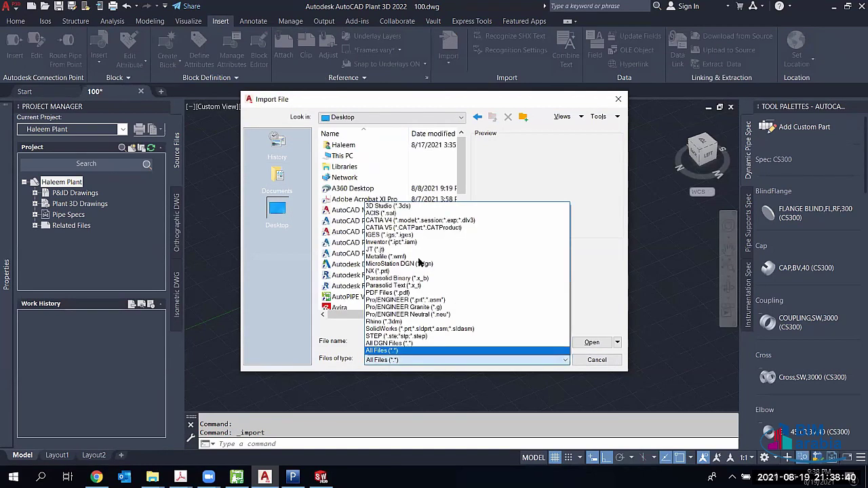
key("Up")
key("Up")
key("Up")
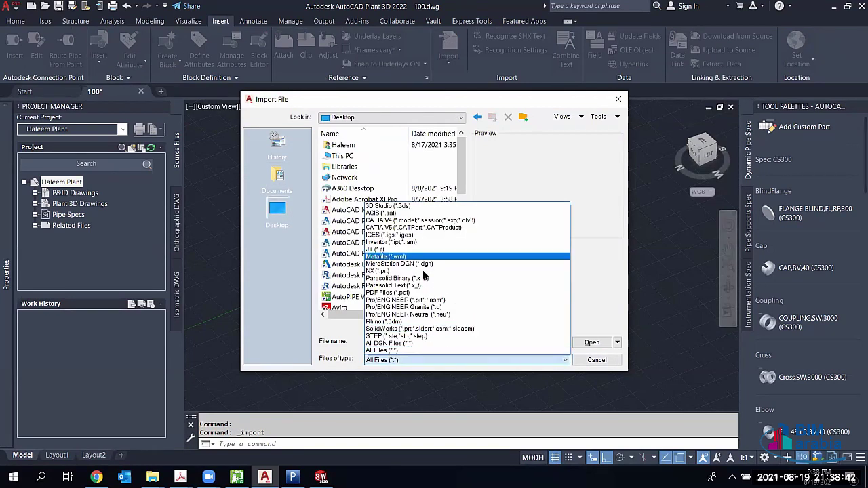
key("Return")
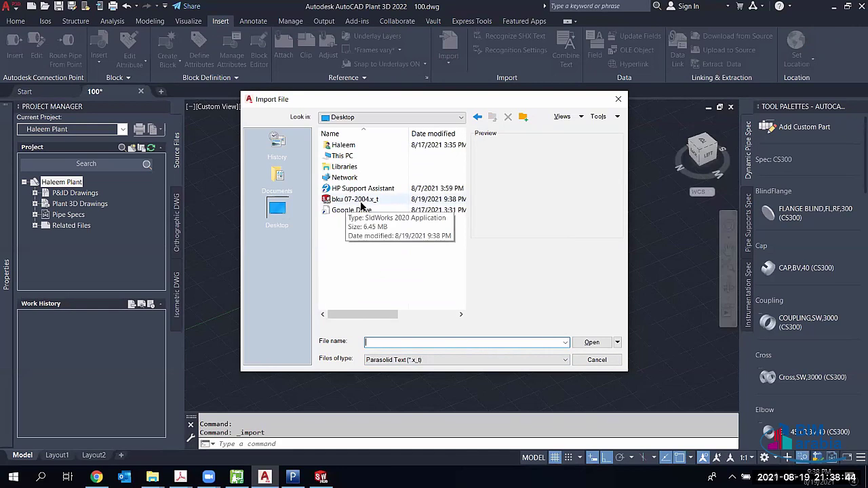
left_click(361, 202)
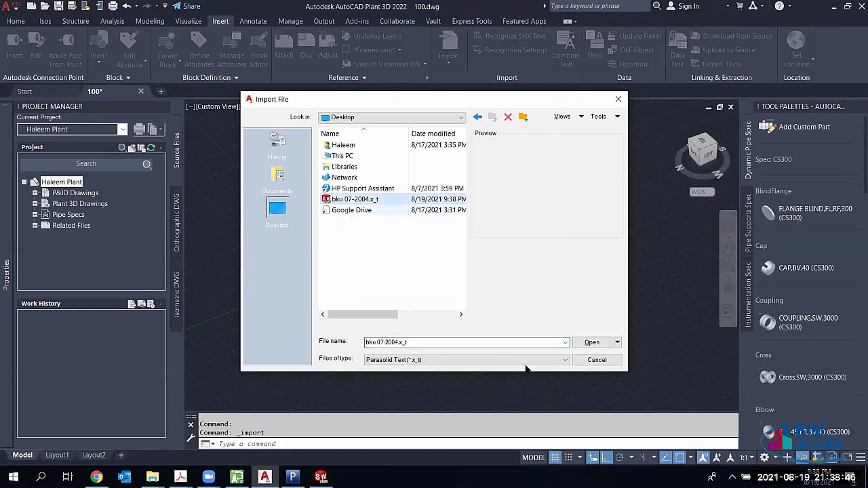
double_click(383, 199)
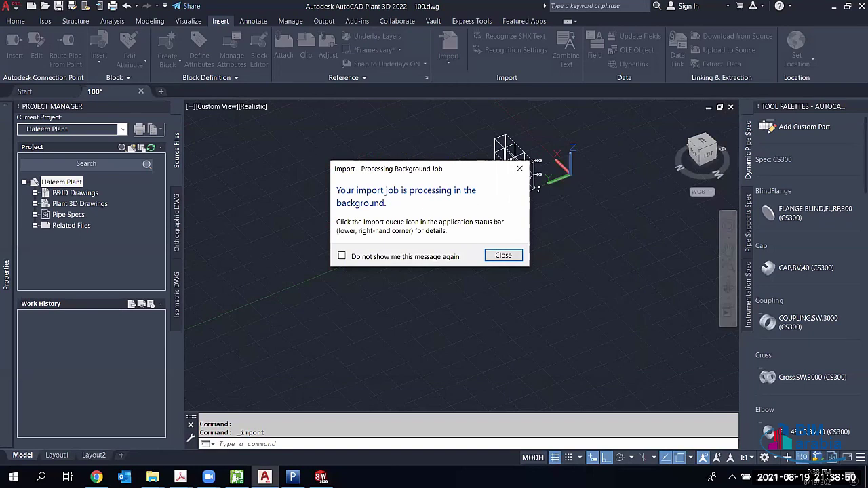
left_click(508, 259)
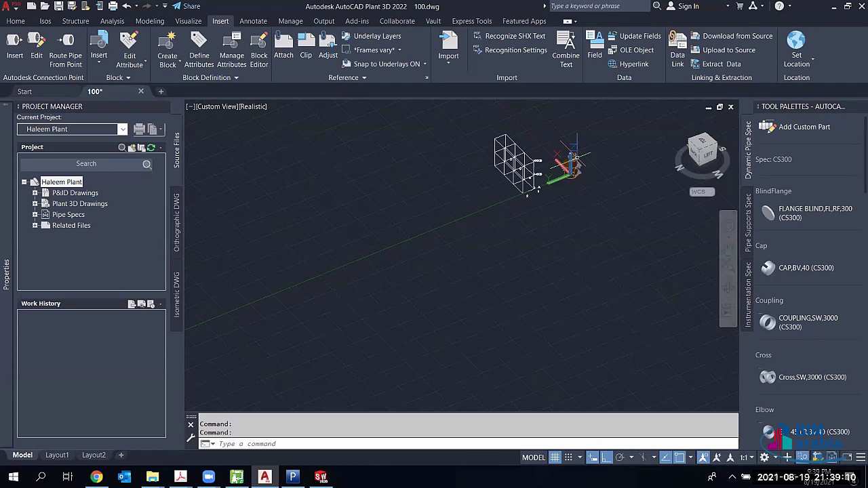
Step: Zoom and orbit around the imported vessel until grid lines A–D come into view
scroll(573, 160, "up", 2)
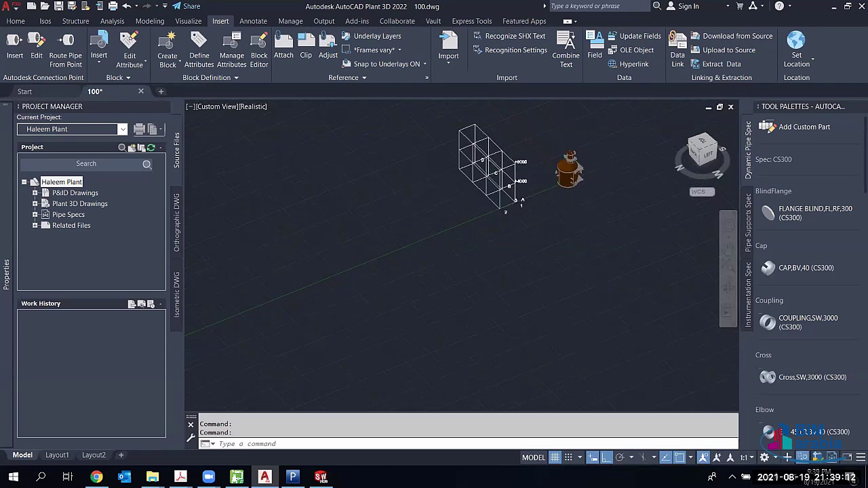
left_click(569, 170)
scroll(566, 169, "up", 1)
scroll(529, 183, "up", 3)
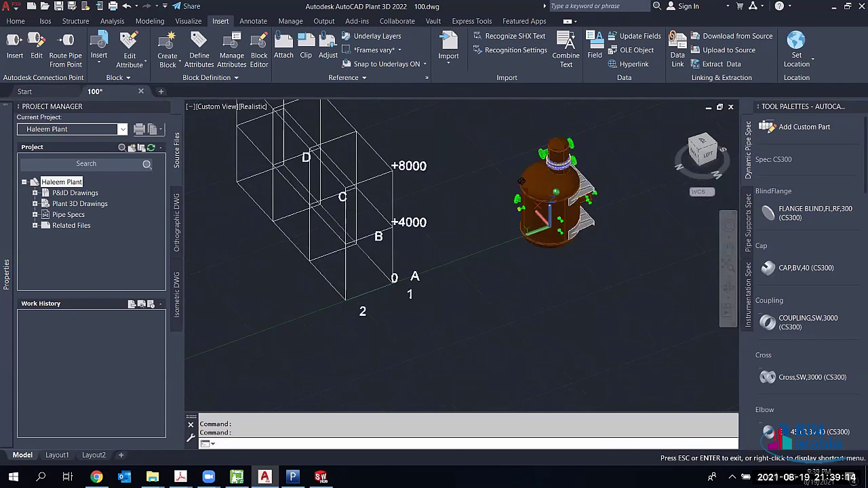
middle_click_drag(521, 181, 530, 214, "shift")
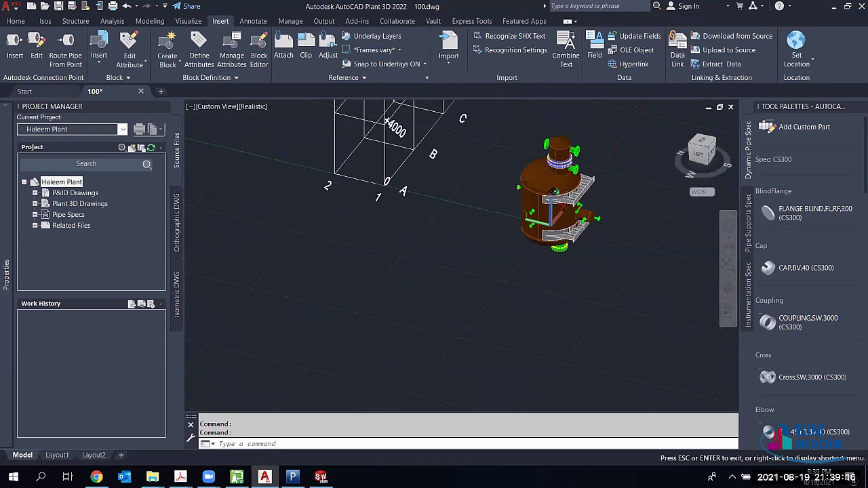
scroll(554, 191, "up", 4)
middle_click_drag(563, 204, 608, 215, "shift")
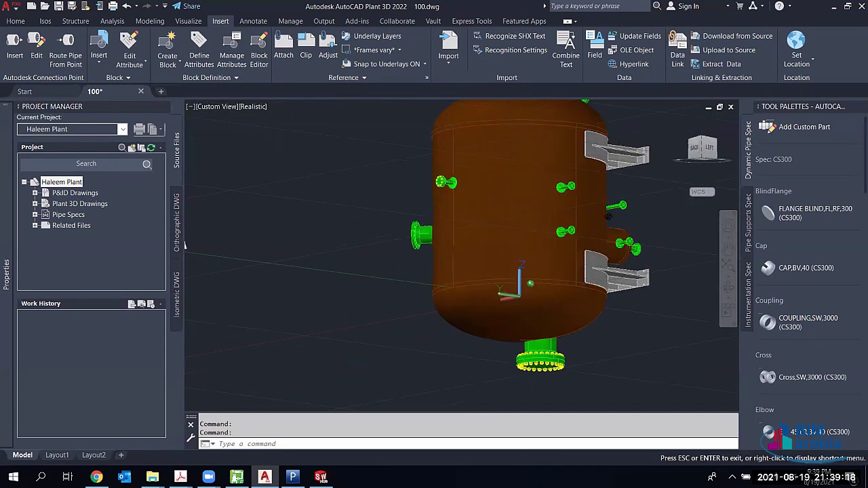
middle_click_drag(184, 245, 563, 292, "shift")
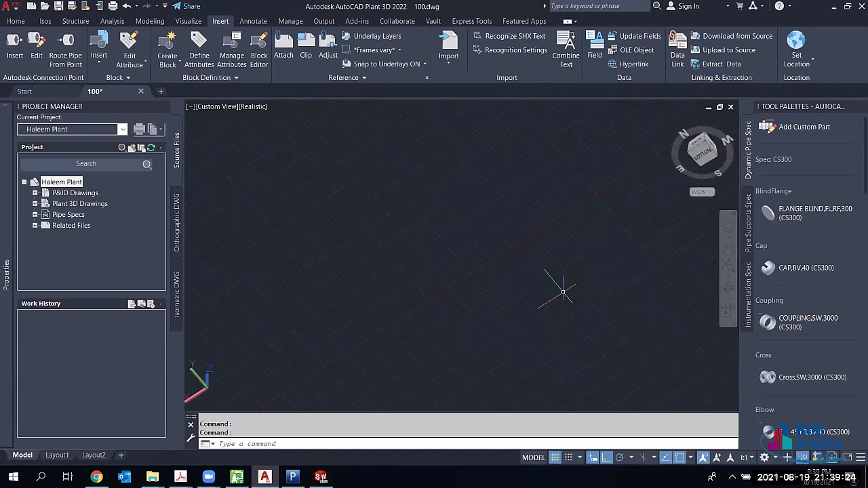
Step: Use the ViewCube to see the model from the Back and Top, then tilt slightly
left_click(705, 144)
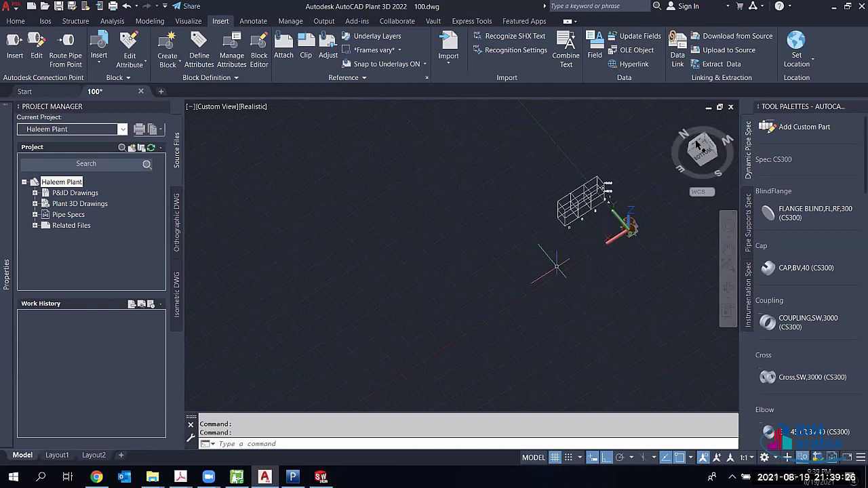
left_click(701, 141)
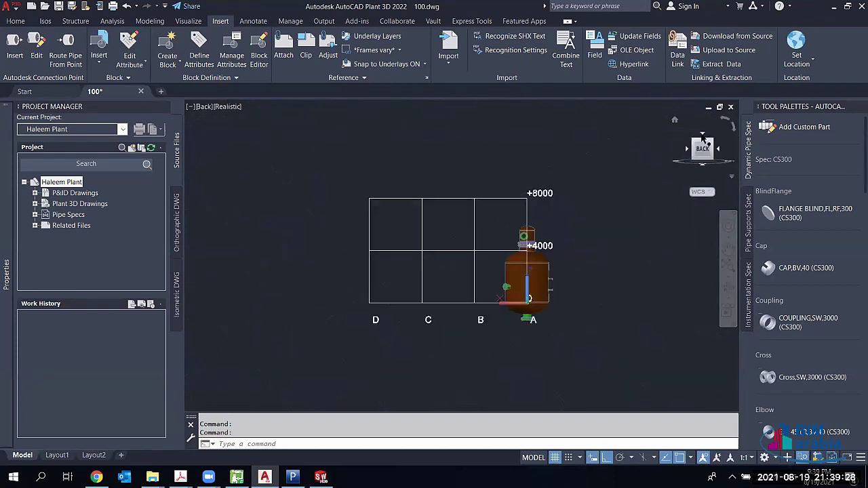
left_click(702, 136)
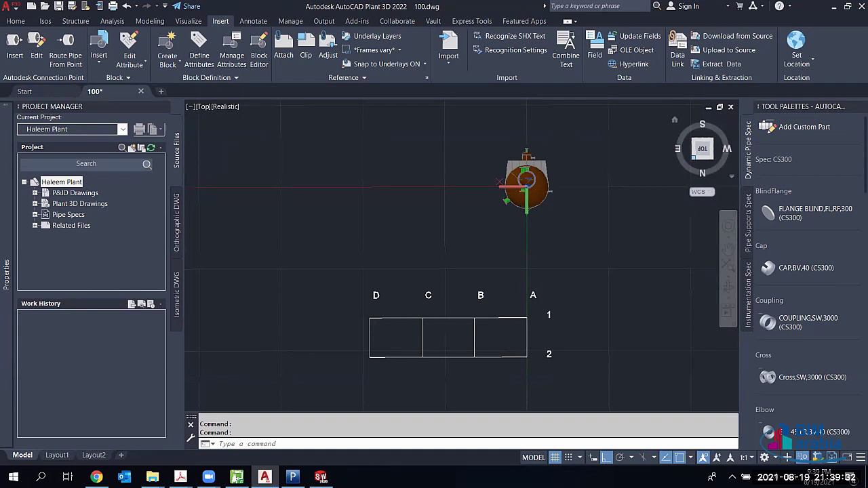
middle_click_drag(498, 183, 461, 194, "shift")
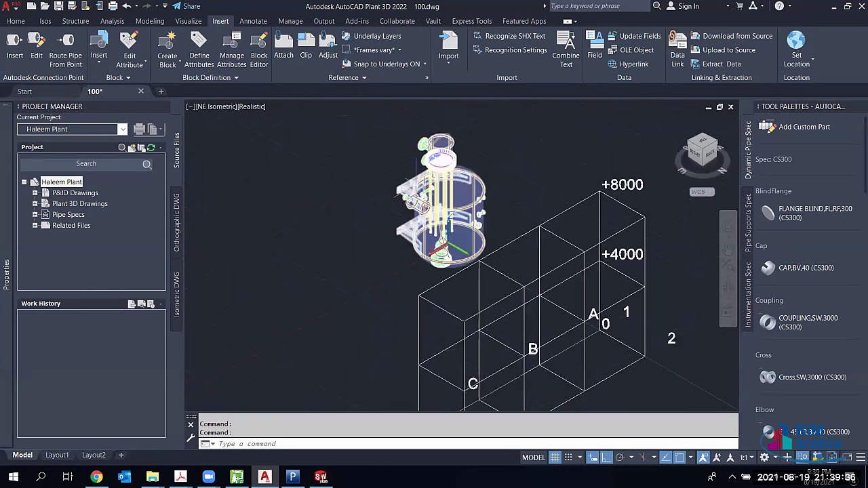
Step: Rotate the vessel about the X axis with ROTATE3D using picked points, then undo it
type("RO")
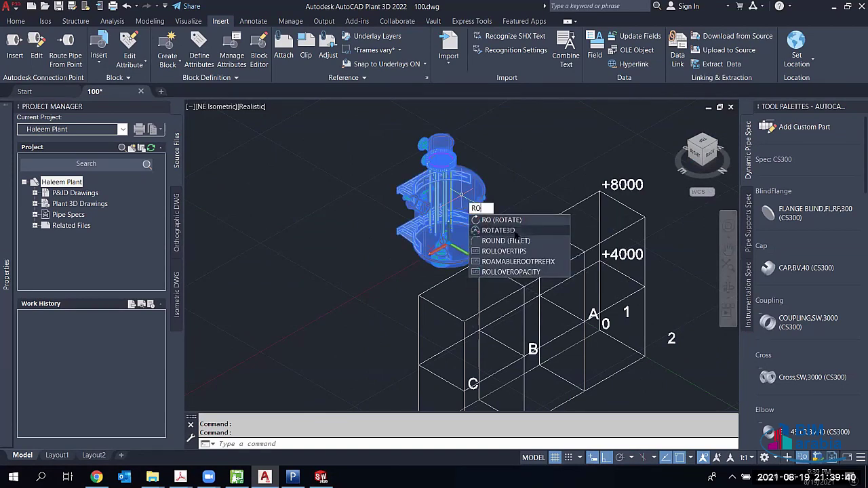
key("Return")
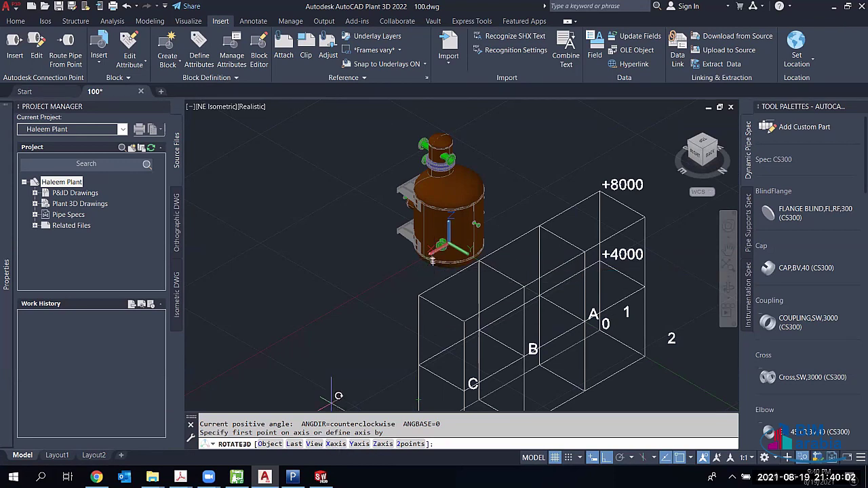
left_click(335, 444)
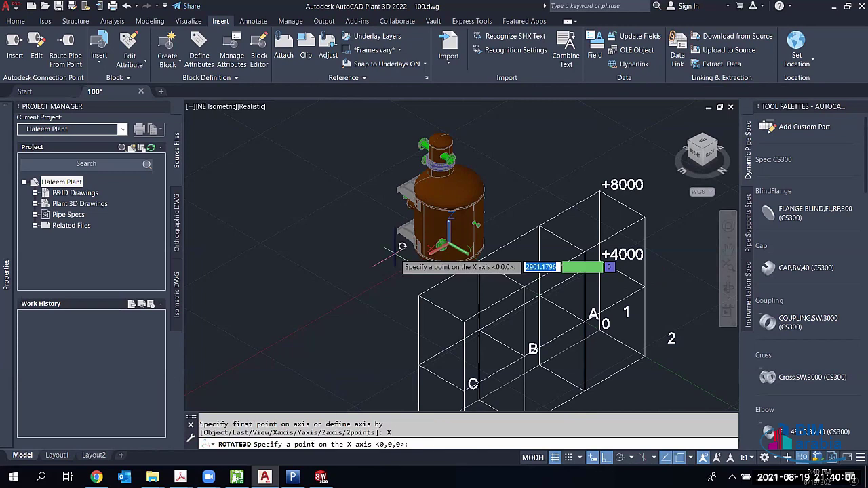
left_click(427, 226)
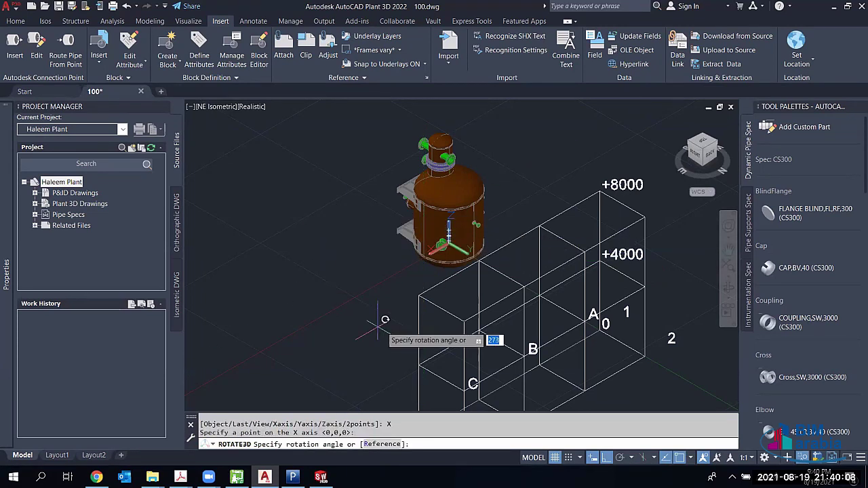
left_click(381, 281)
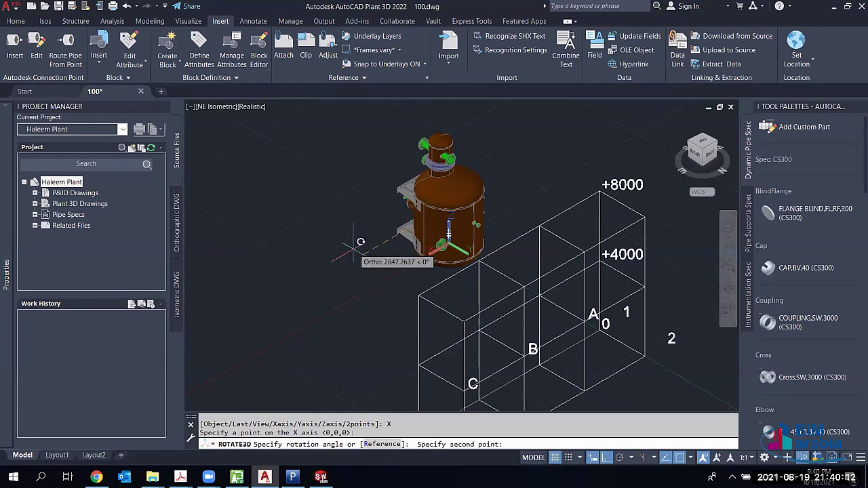
left_click(379, 274)
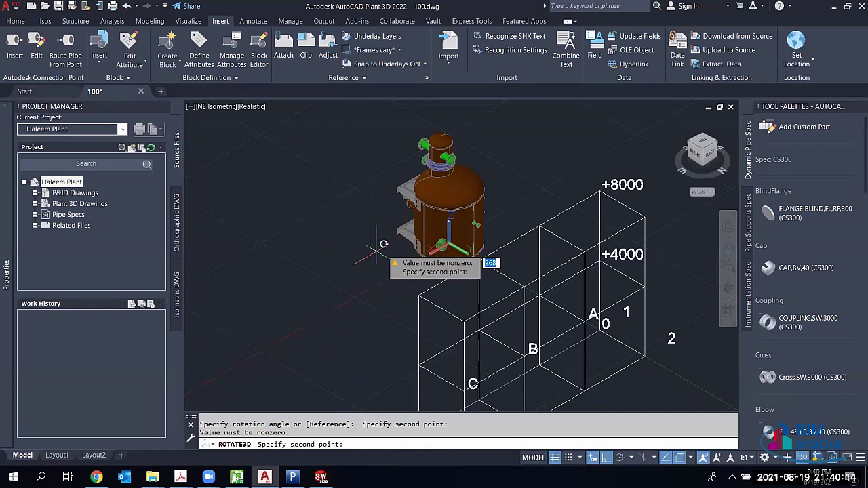
left_click(362, 230)
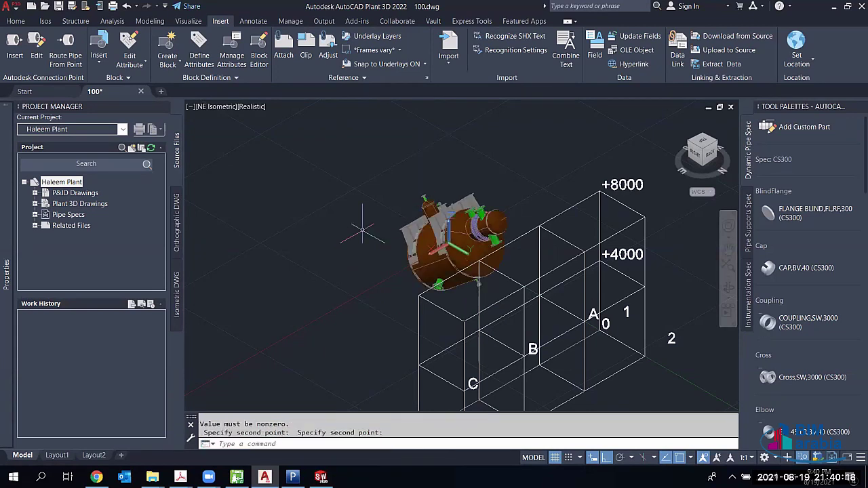
key("ctrl+z")
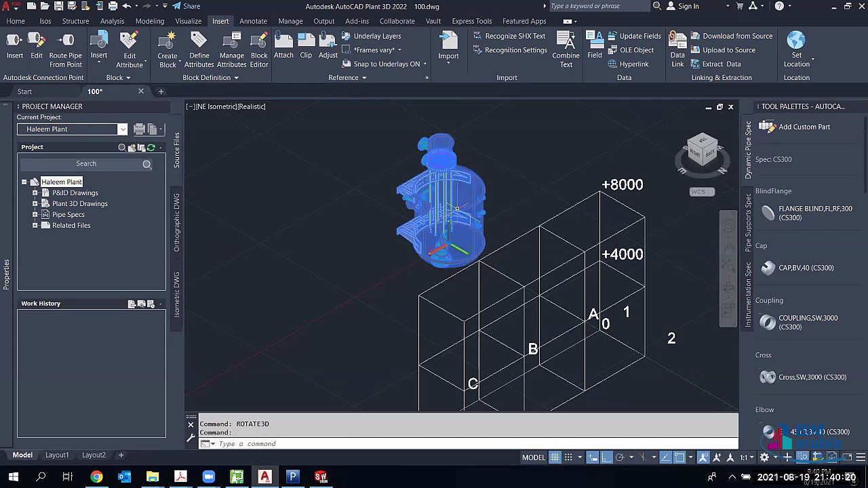
Step: Rotate the vessel 90° about the X axis with ROTATE3D by typing the angle
type("RO")
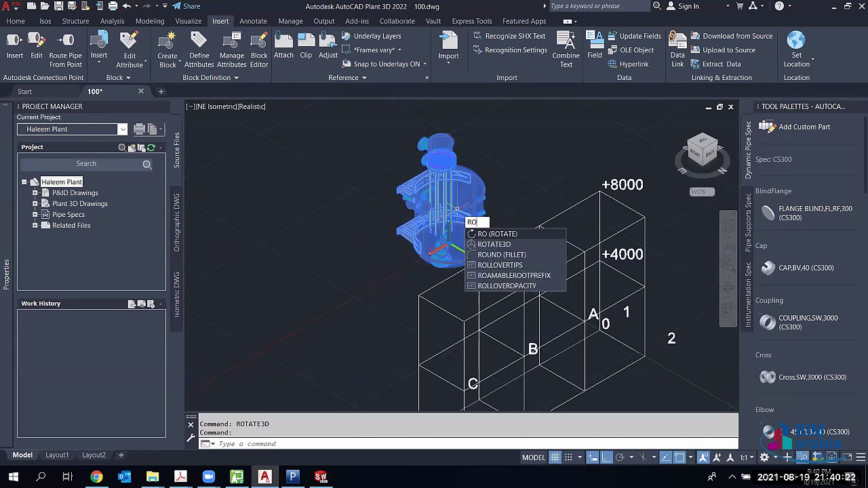
left_click(501, 248)
type("x")
key("Return")
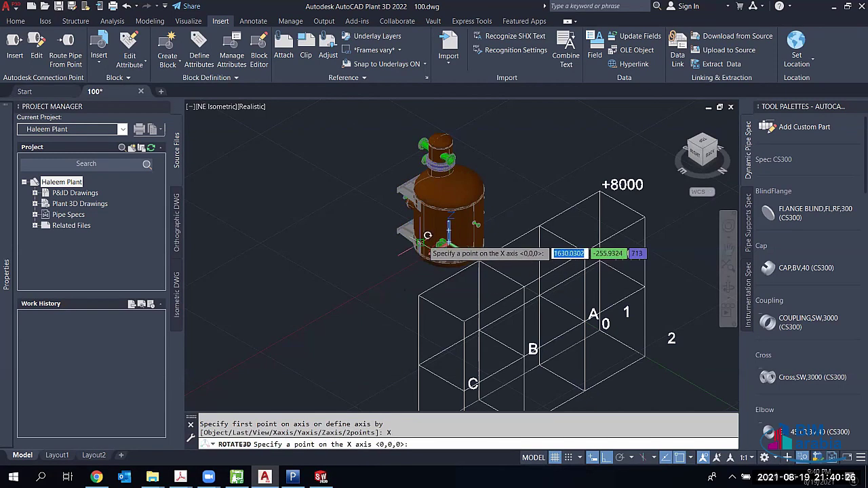
left_click(376, 239)
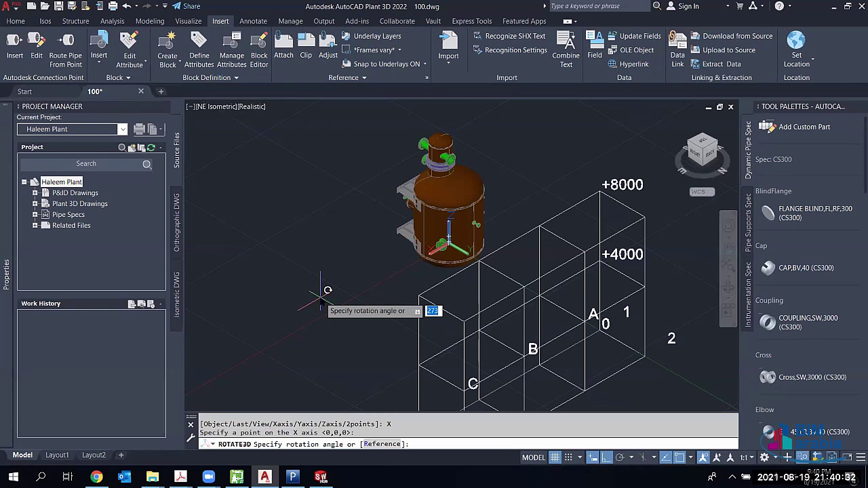
type("90")
key("Return")
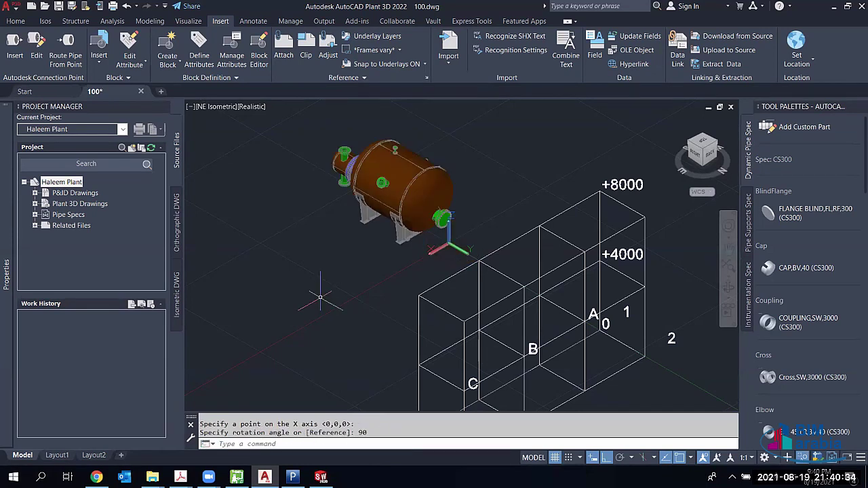
key("Escape")
Step: End object isolation, bringing back all 73 hidden objects around the heat exchanger
left_click(407, 224)
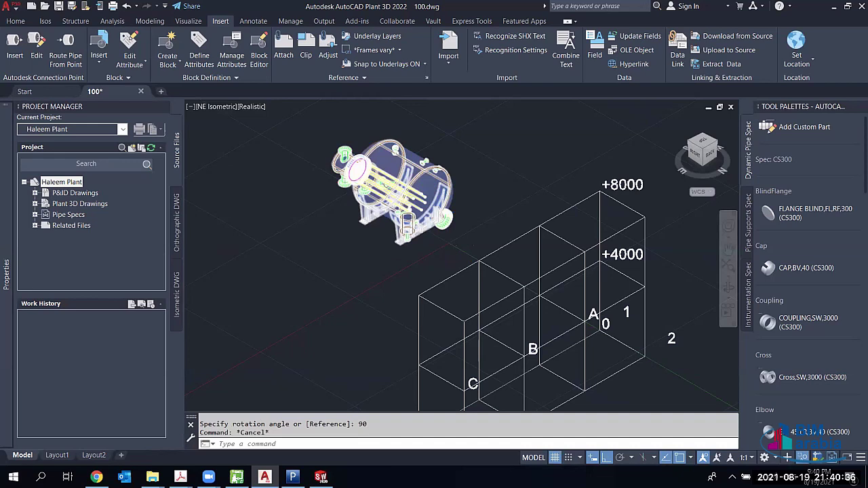
scroll(344, 182, "up", 2)
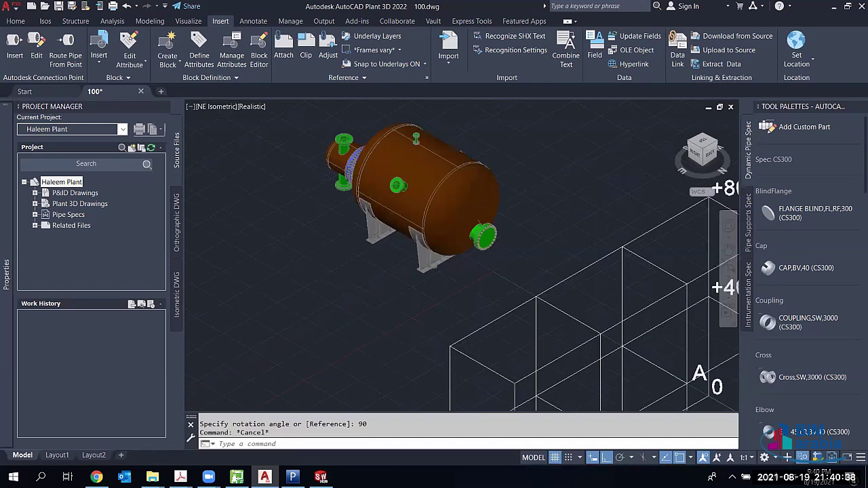
scroll(413, 197, "down", 4)
middle_click_drag(407, 203, 449, 247, "shift")
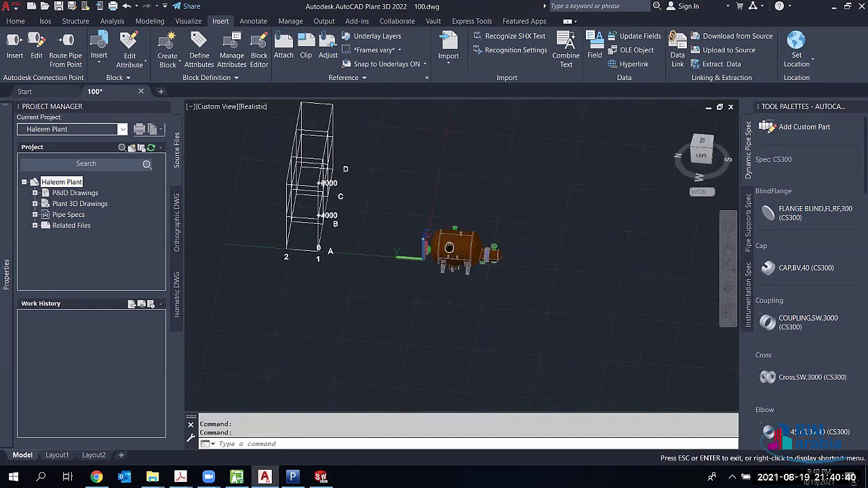
scroll(457, 248, "up", 5)
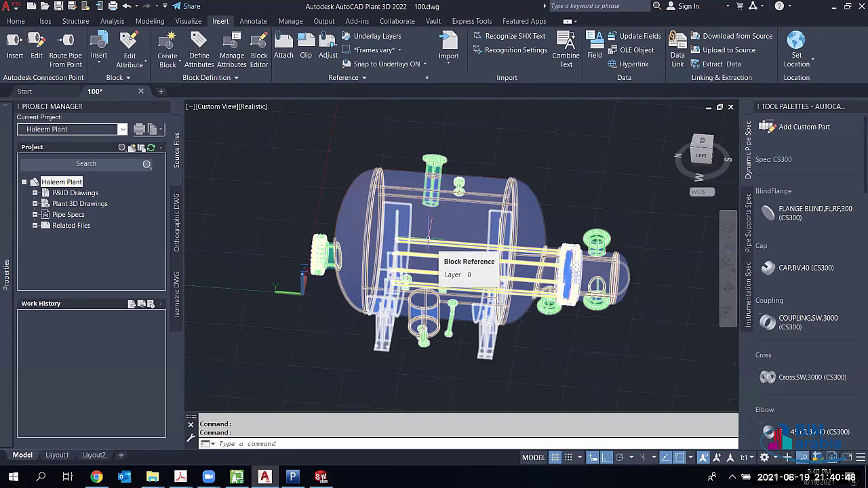
scroll(429, 217, "down", 5)
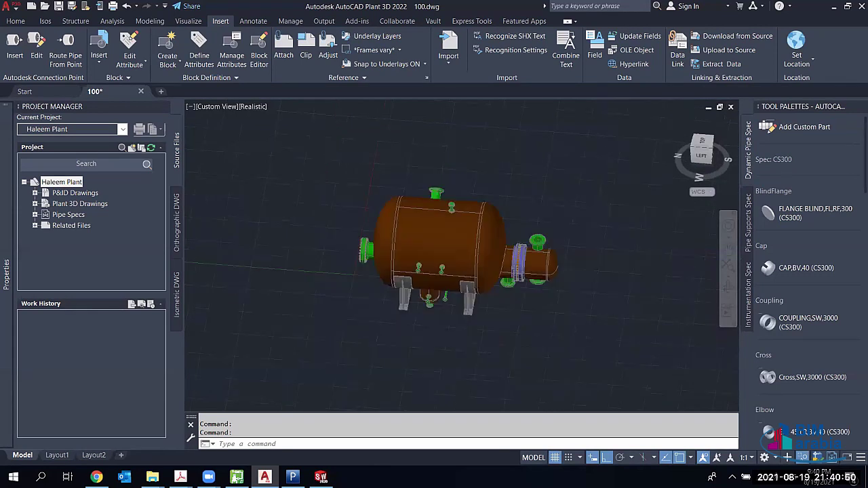
scroll(431, 209, "down", 2)
right_click(431, 205)
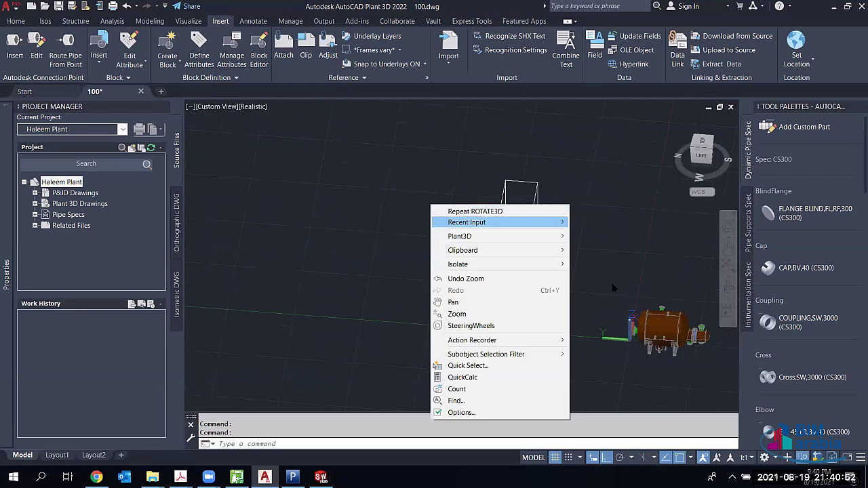
mouse_move(502, 264)
left_click(613, 288)
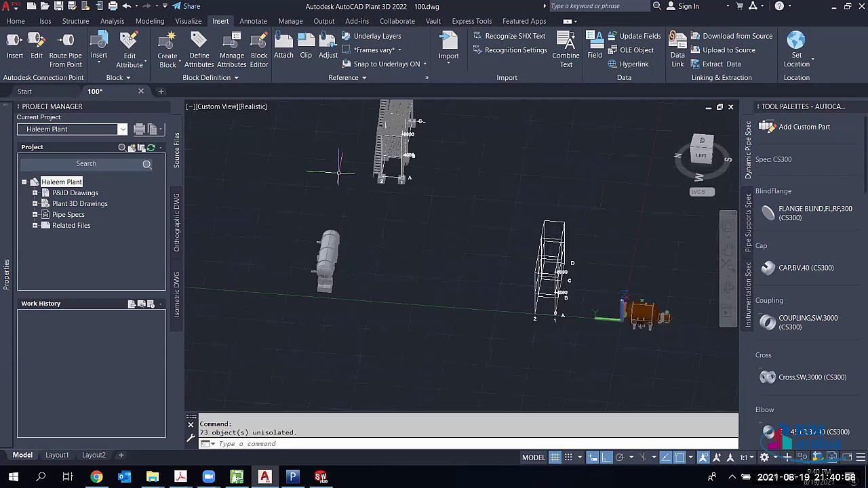
Step: Orbit, zoom and pan so the vessel lies diagonally in view
scroll(337, 270, "up", 3)
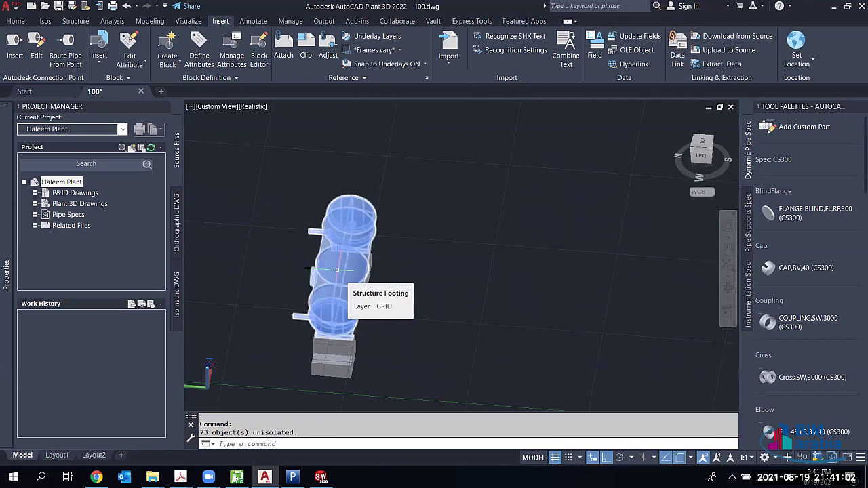
mouse_move(444, 345)
middle_mouse_down("shift")
mouse_move(380, 338)
mouse_move(344, 270)
middle_mouse_up("shift")
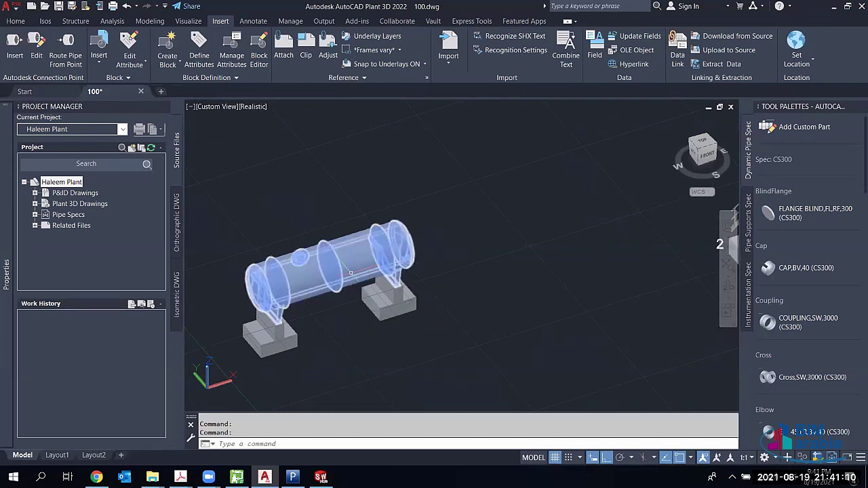
scroll(386, 295, "down", 3)
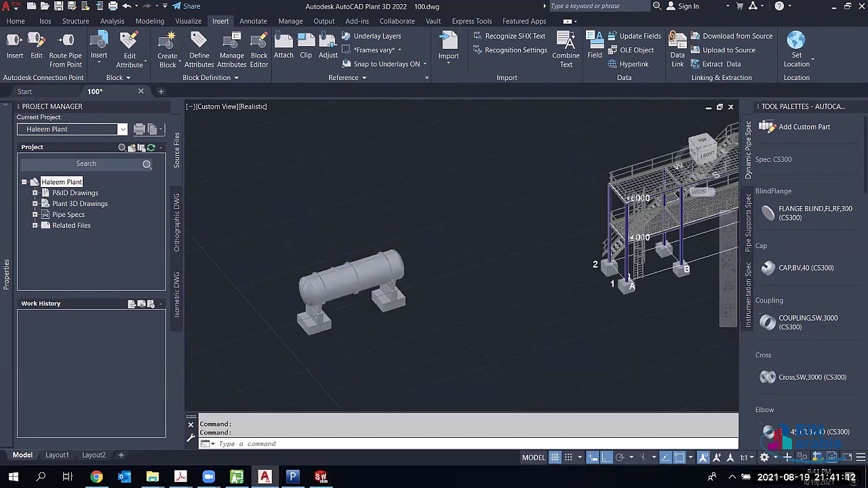
scroll(387, 296, "down", 2)
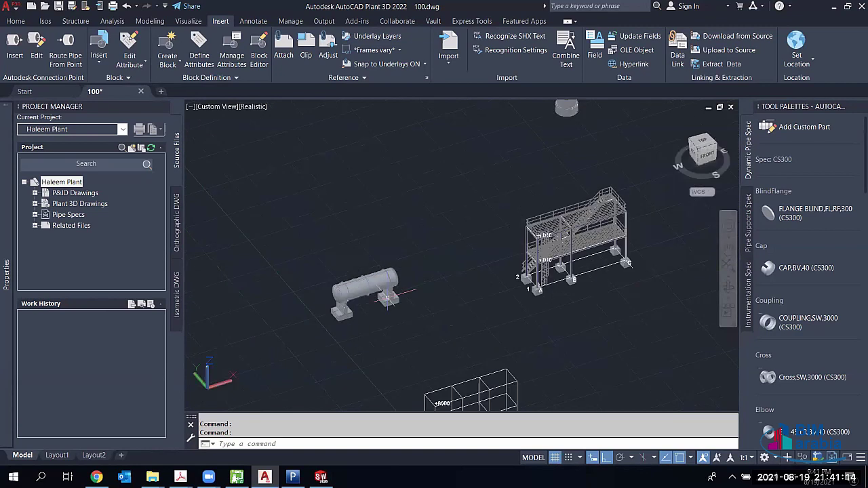
middle_click_drag(520, 396, 432, 310)
scroll(432, 310, "up", 4)
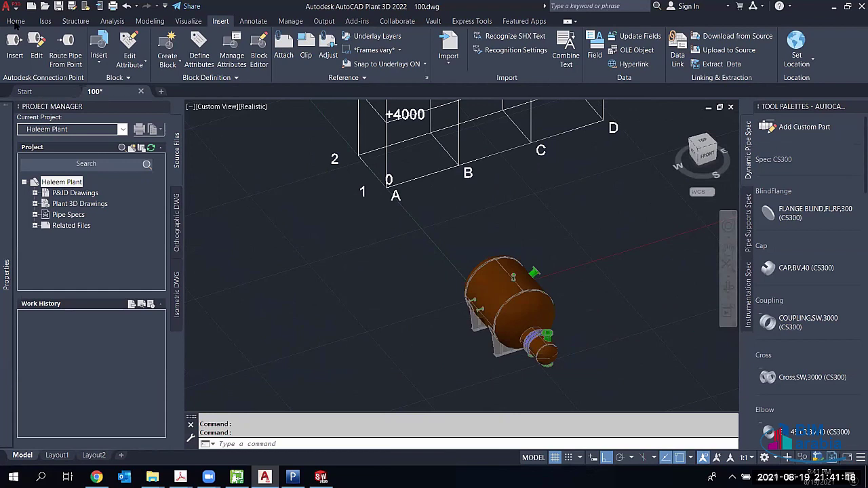
Step: Select the vessel, then start and cancel an Inventor equipment import
scroll(506, 241, "up", 2)
left_click(508, 318)
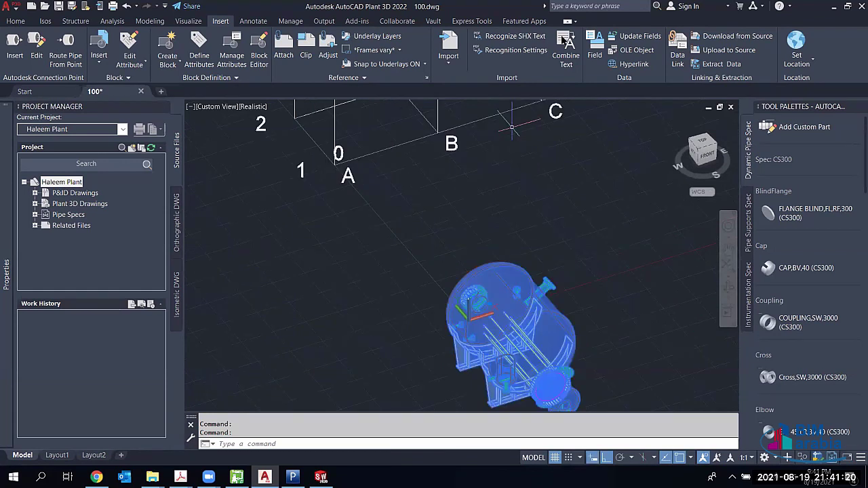
scroll(564, 42, "up", 6)
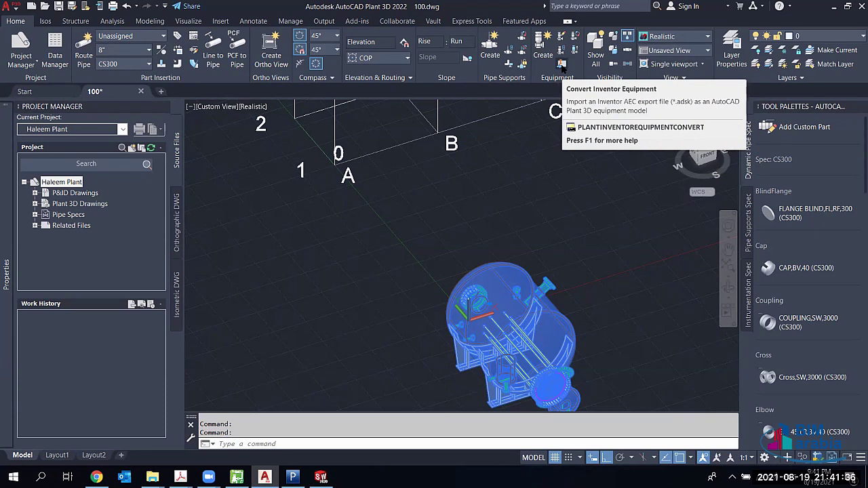
left_click(562, 65)
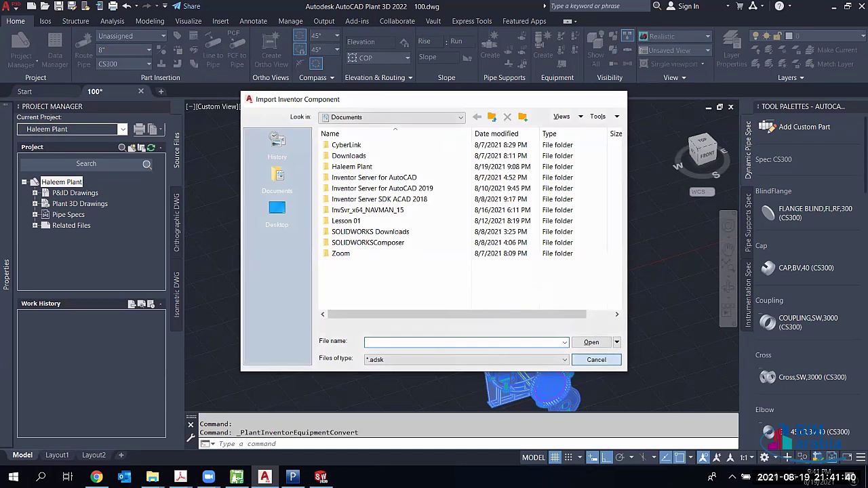
key("Escape")
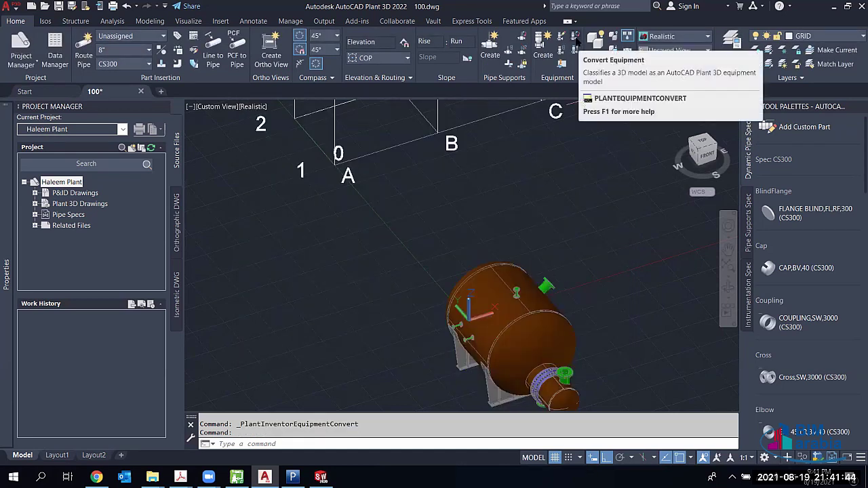
Step: Convert the selected vessel model into Heat Exchanger equipment with Convert Equipment
left_click(575, 39)
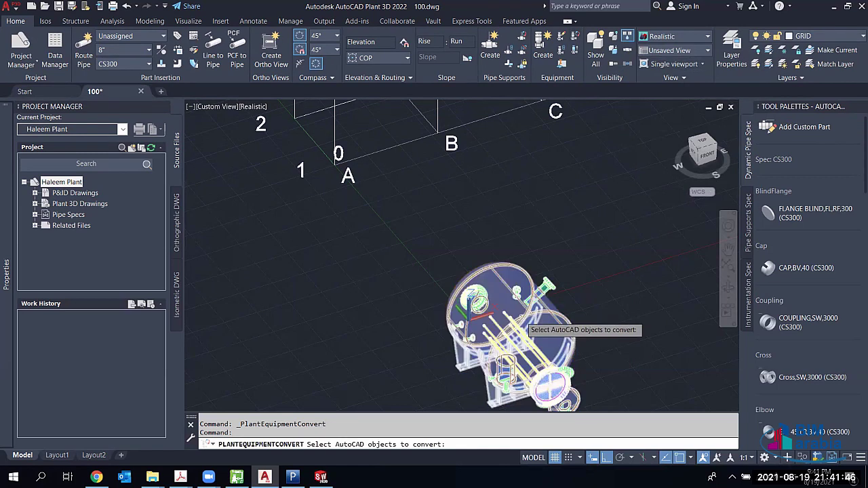
left_click(507, 310)
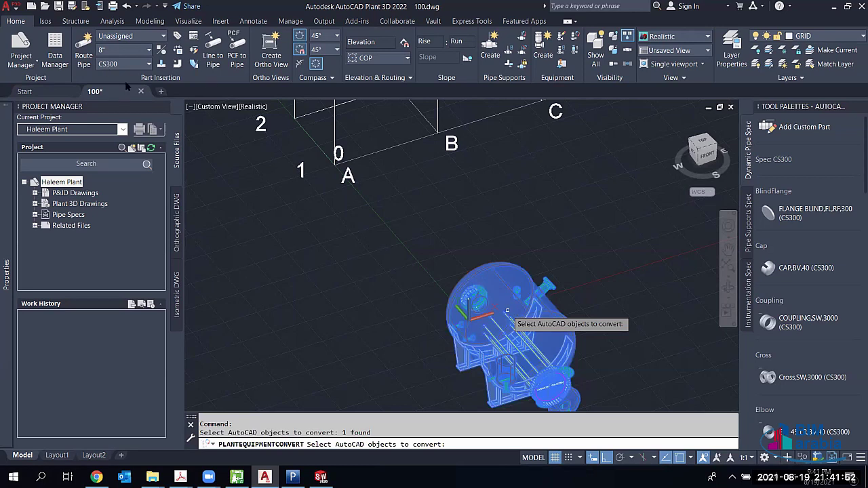
key("Return")
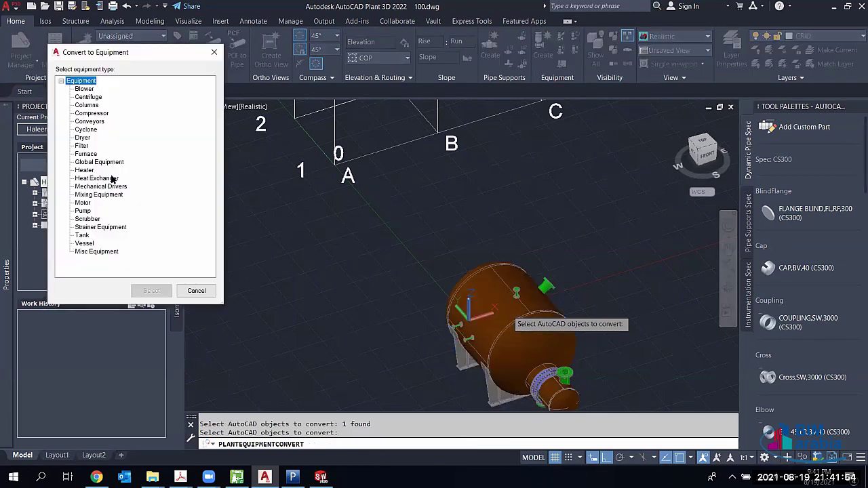
left_click(101, 180)
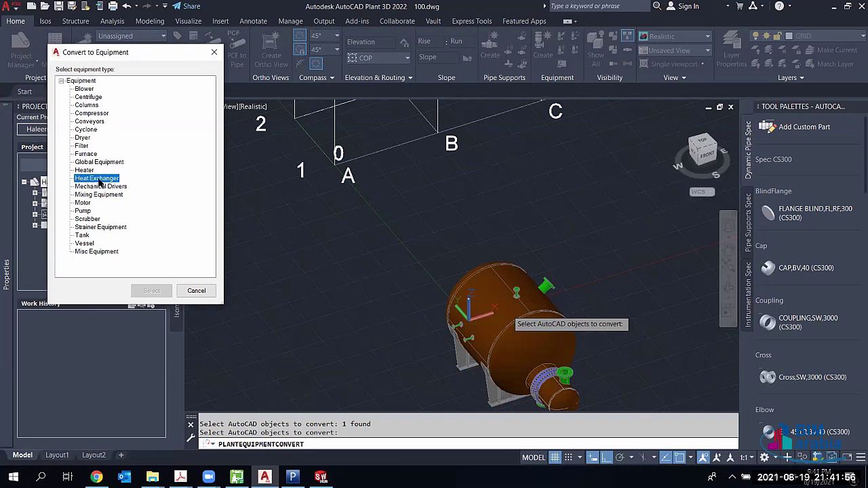
left_click(151, 290)
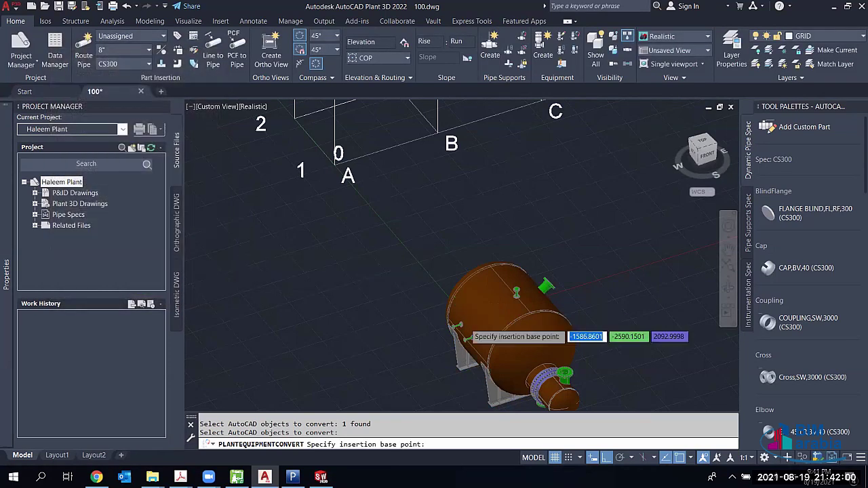
scroll(467, 329, "up", 1)
scroll(478, 366, "down", 3)
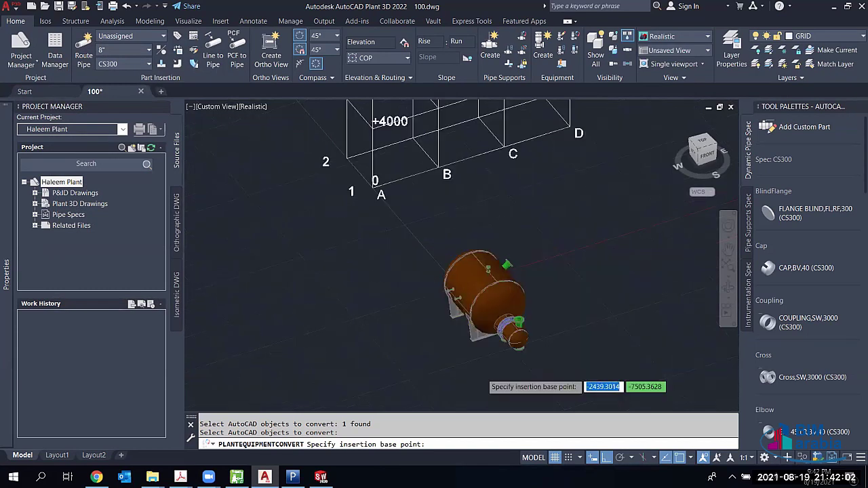
scroll(485, 376, "up", 4)
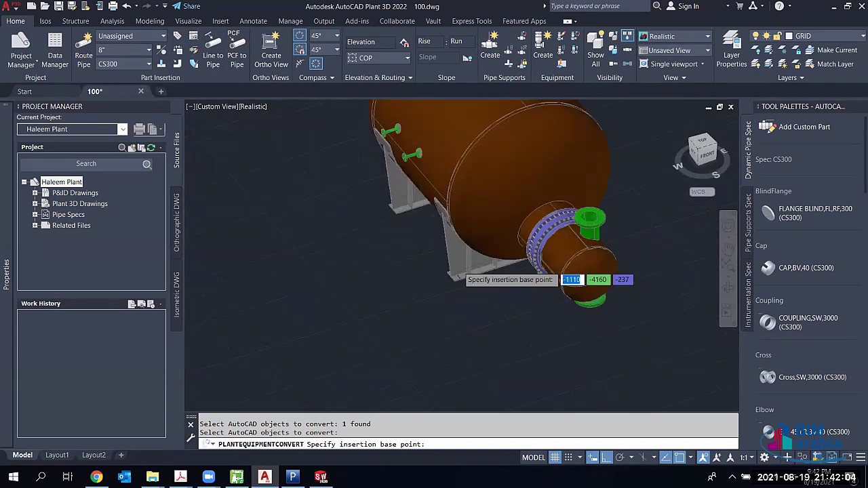
scroll(442, 356, "up", 3)
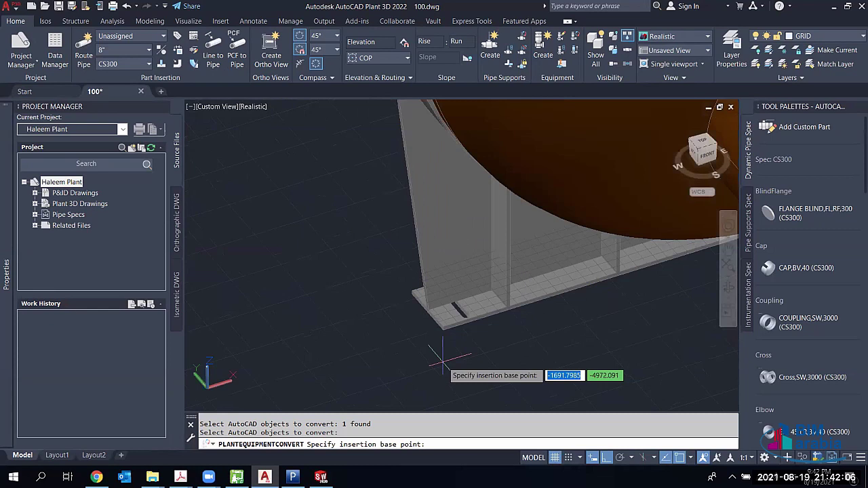
scroll(442, 356, "up", 3)
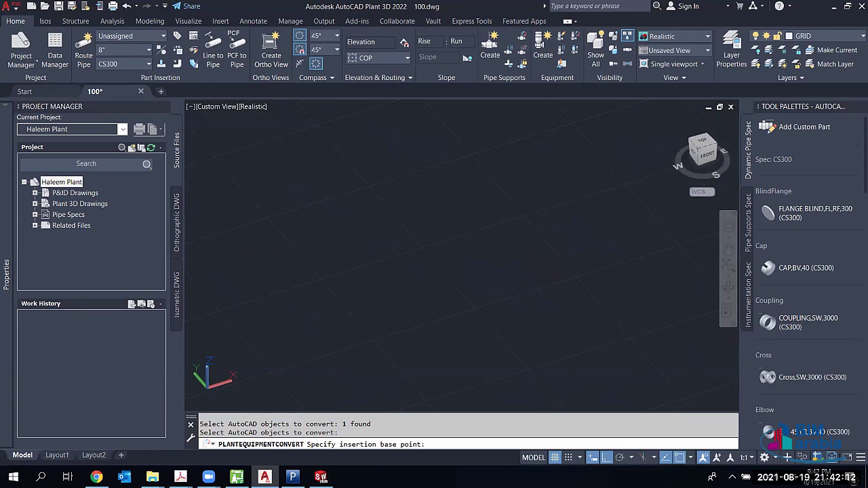
Step: Assign tag E-001 (type E, number 001) to the heat exchanger, review its properties and accept
left_click(577, 215)
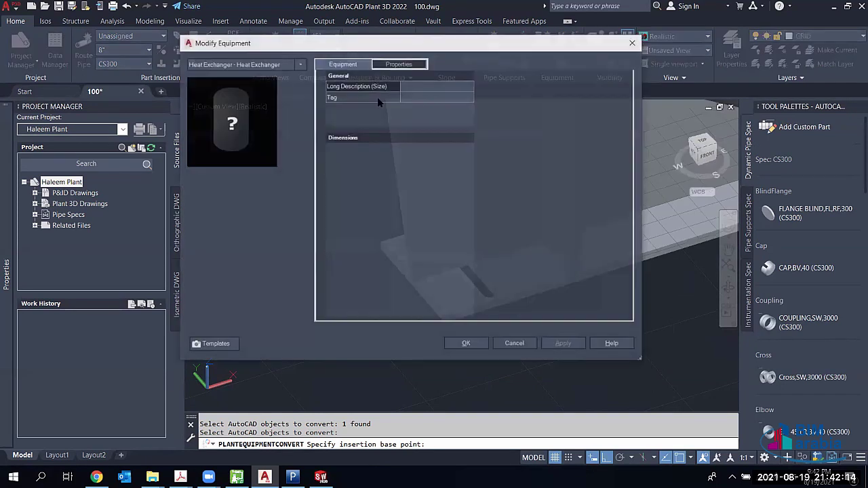
left_click(419, 97)
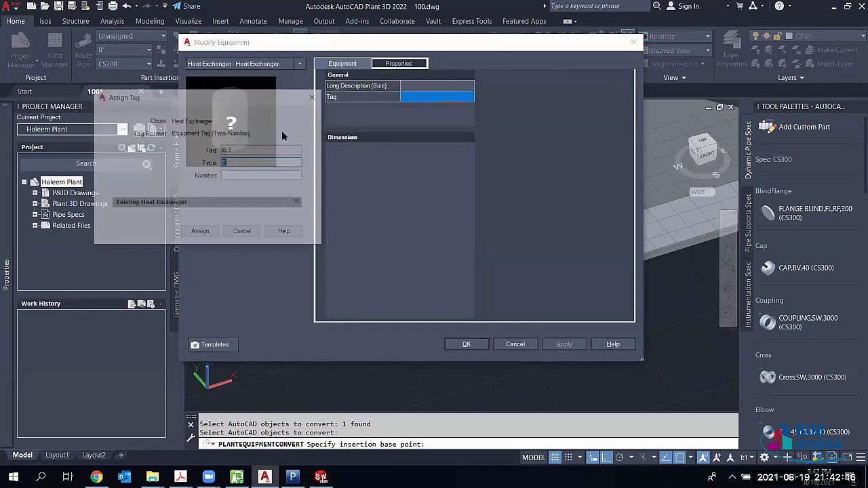
left_click(298, 176)
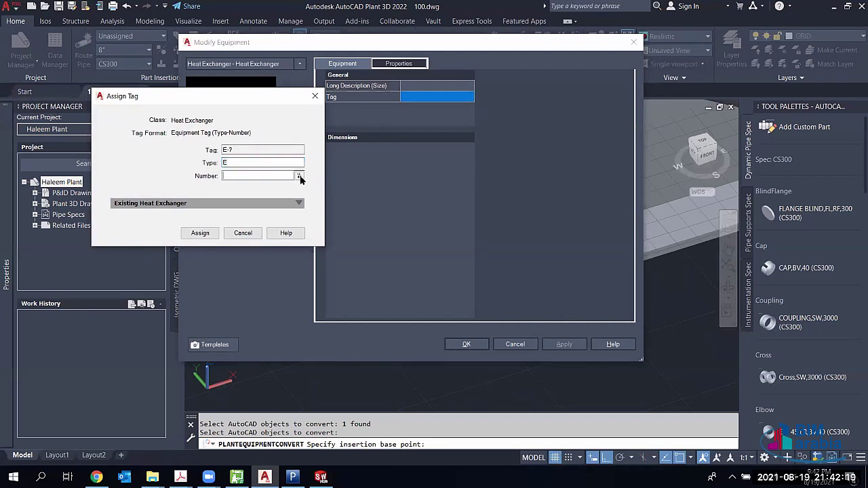
left_click(209, 234)
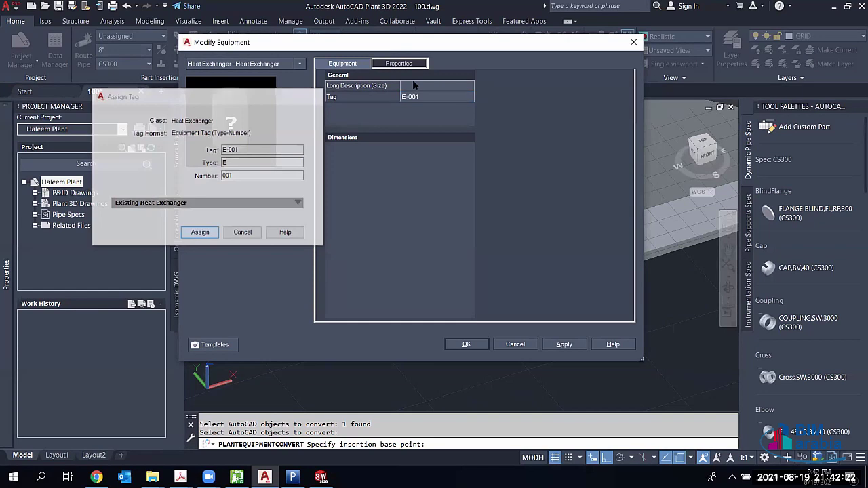
left_click(398, 64)
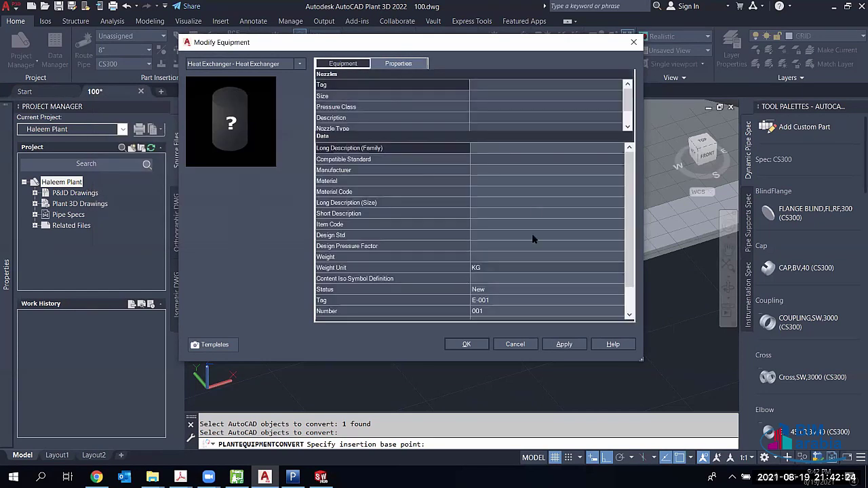
scroll(532, 244, "down", 1)
scroll(517, 229, "up", 1)
key("Return")
left_click(456, 328)
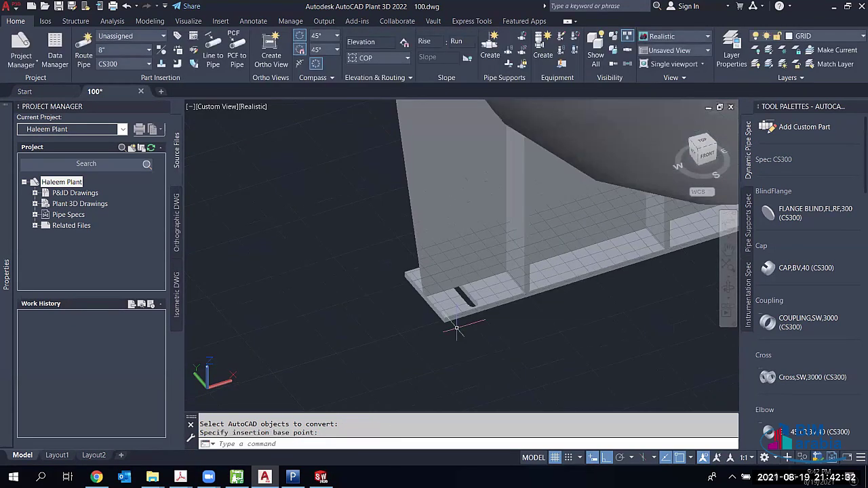
scroll(457, 328, "down", 5)
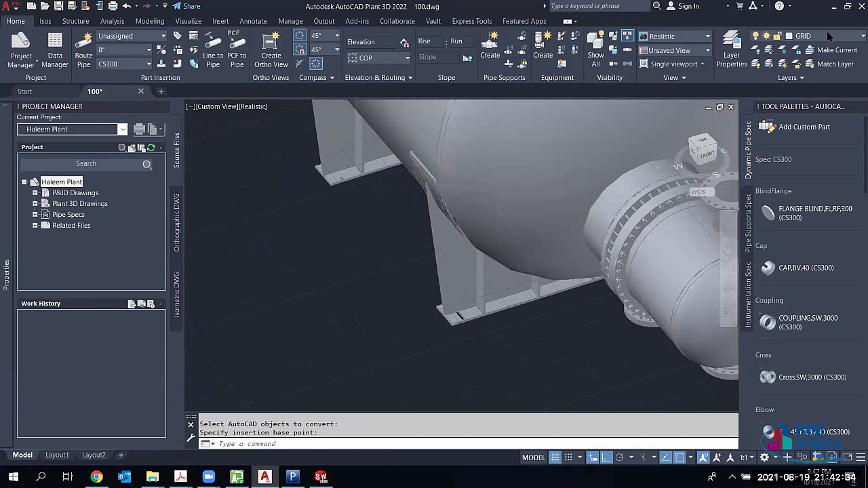
scroll(461, 326, "down", 3)
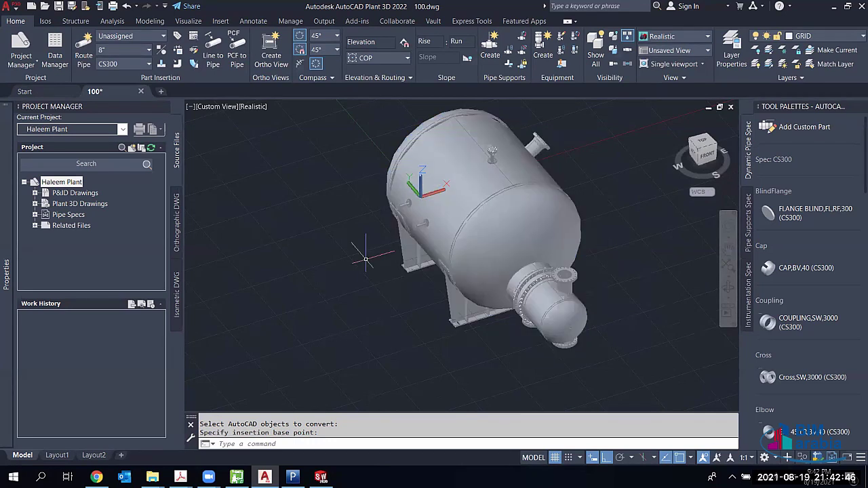
middle_click_drag(365, 259, 420, 261, "shift")
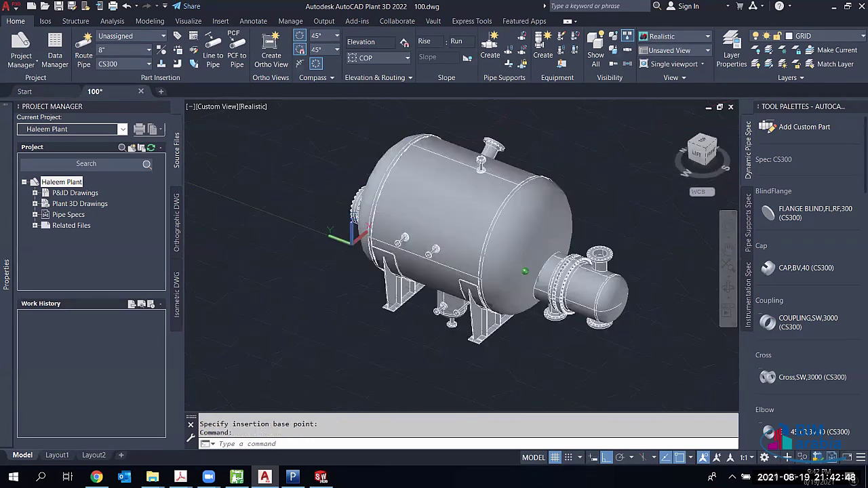
scroll(461, 285, "up", 3)
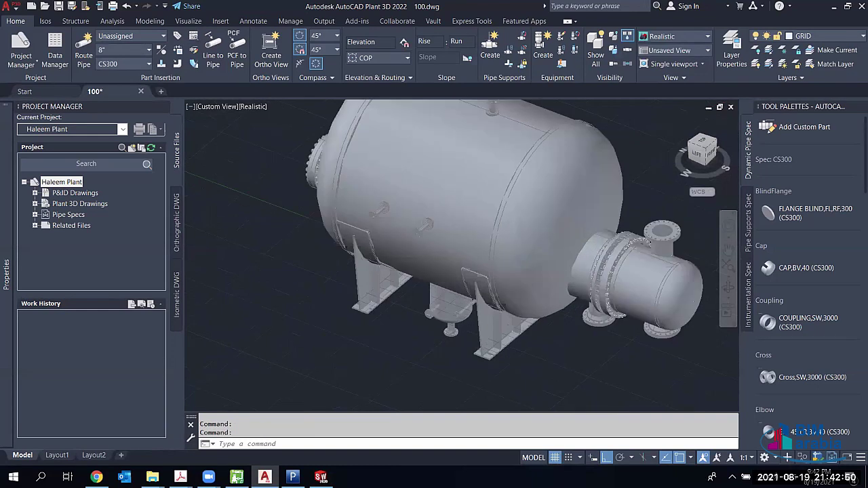
scroll(448, 312, "up", 2)
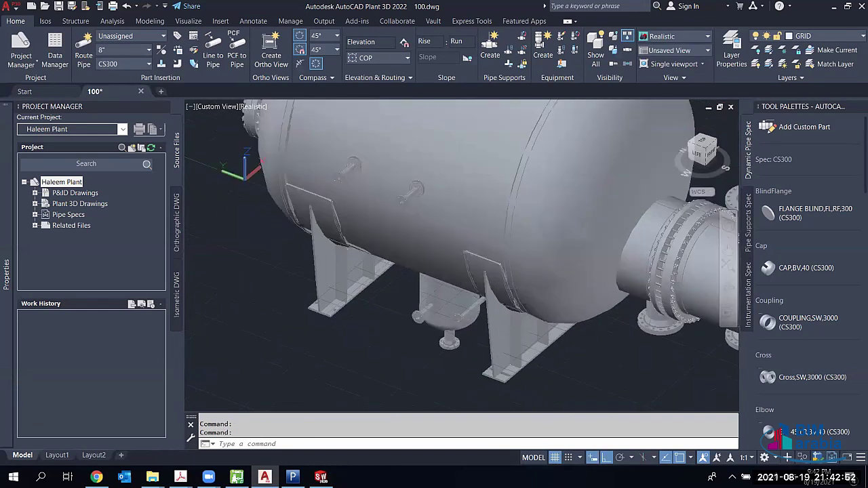
scroll(655, 205, "down", 3)
scroll(655, 205, "up", 2)
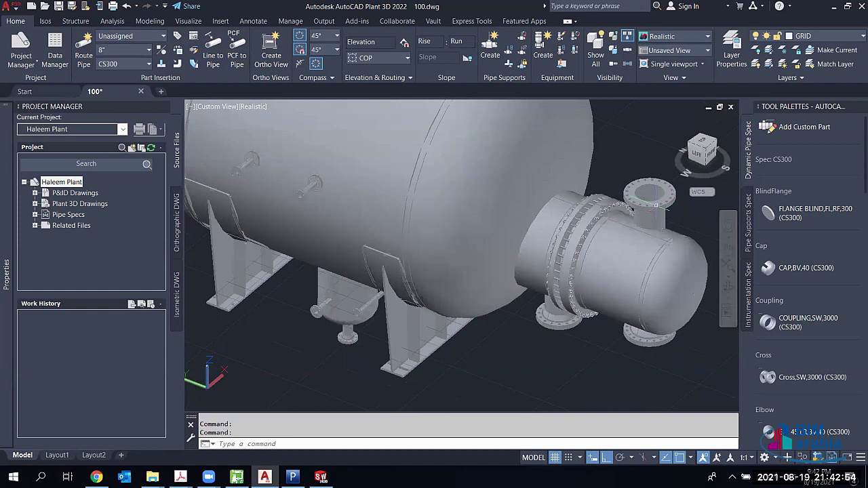
scroll(655, 205, "up", 3)
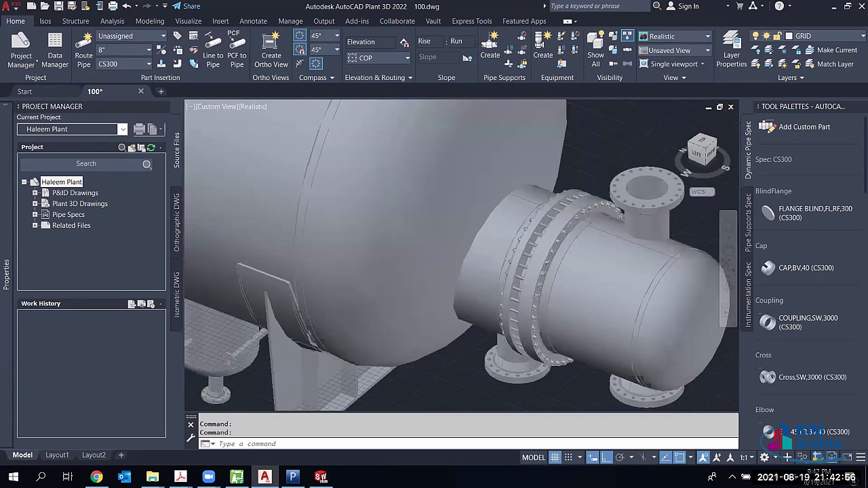
scroll(458, 137, "down", 2)
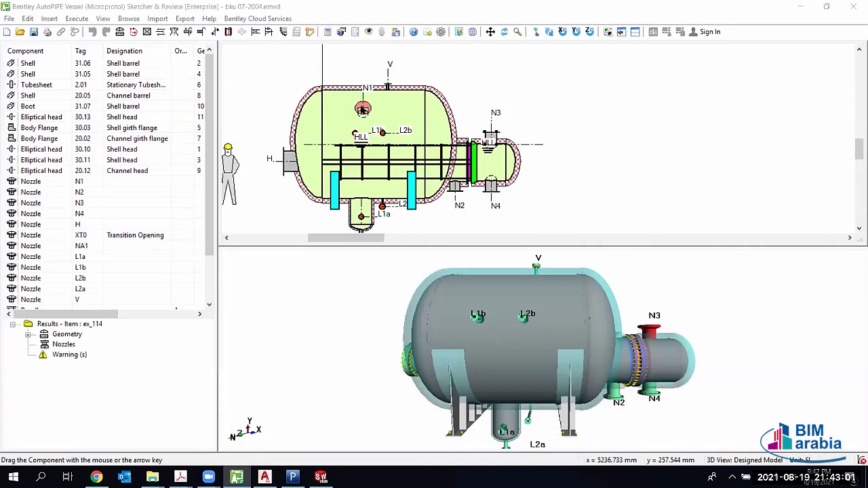
double_click(451, 156)
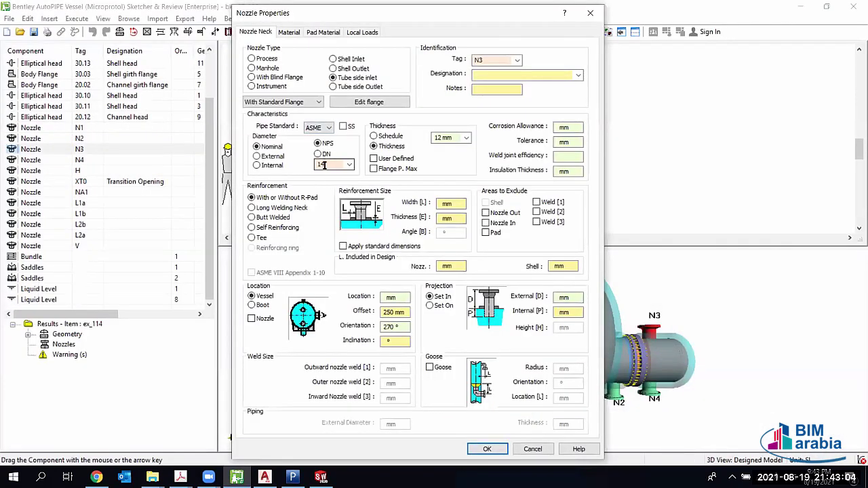
left_click(365, 103)
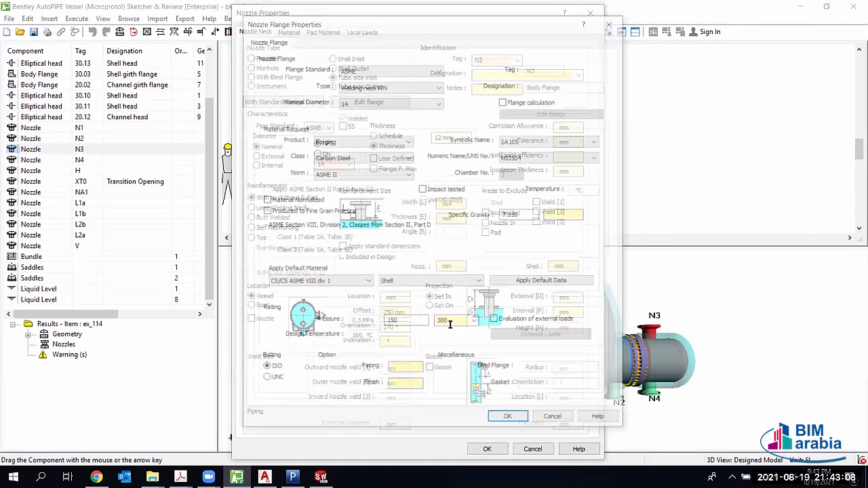
left_click(508, 416)
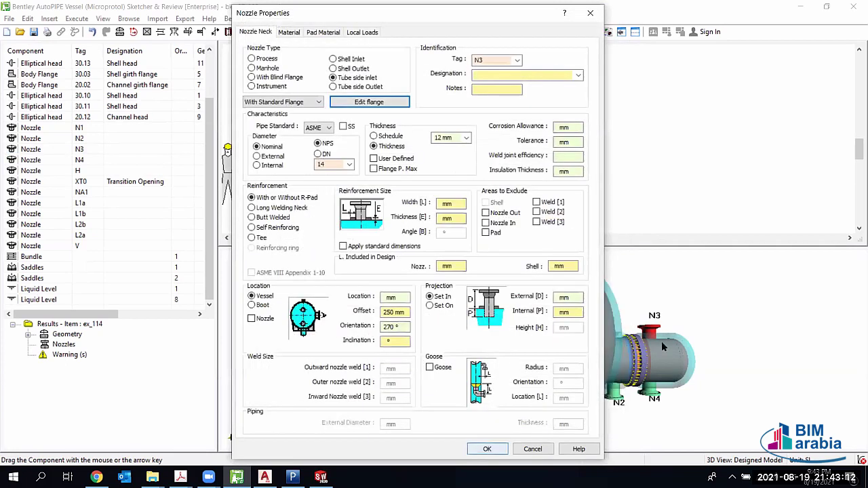
key("Return")
scroll(753, 346, "up", 5)
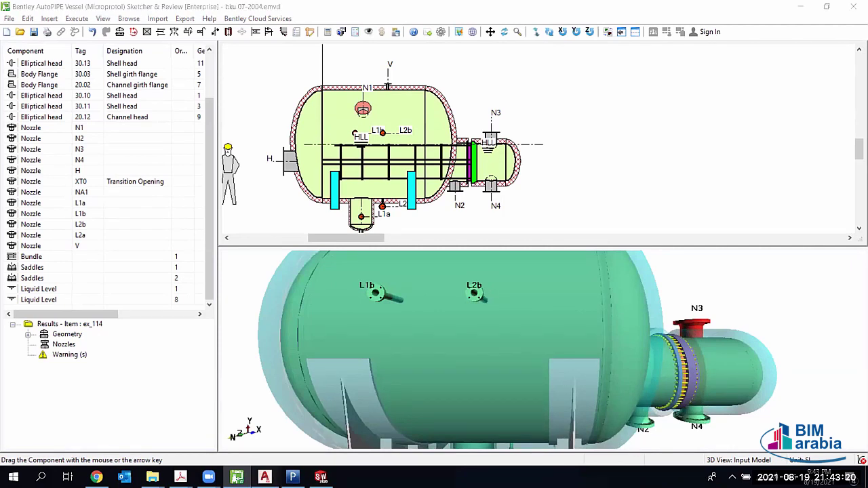
left_click(264, 476)
Step: Zoom around the E-001 heat exchanger's top flange and bring up its equipment shortcut menu
scroll(608, 254, "up", 2)
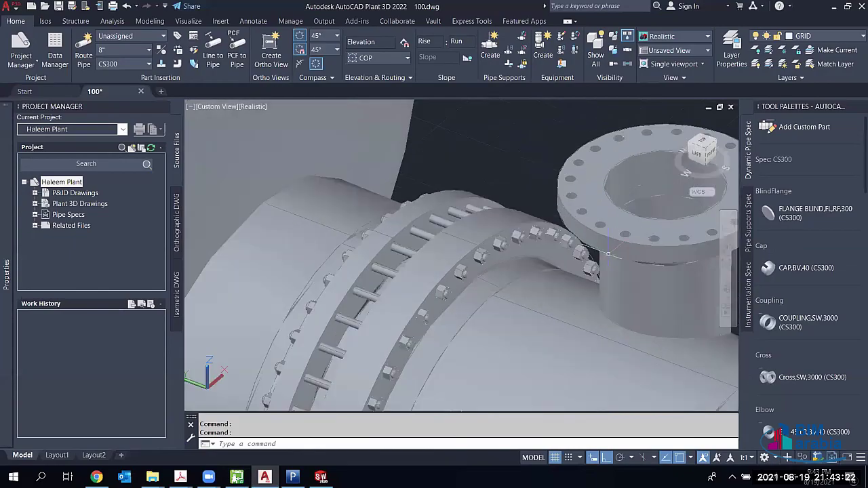
scroll(609, 254, "up", 2)
scroll(608, 254, "down", 1)
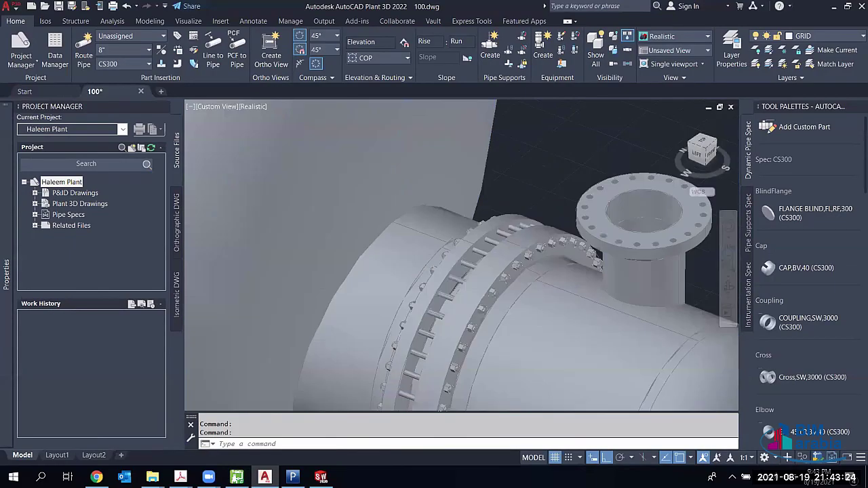
scroll(608, 254, "down", 3)
scroll(608, 254, "up", 2)
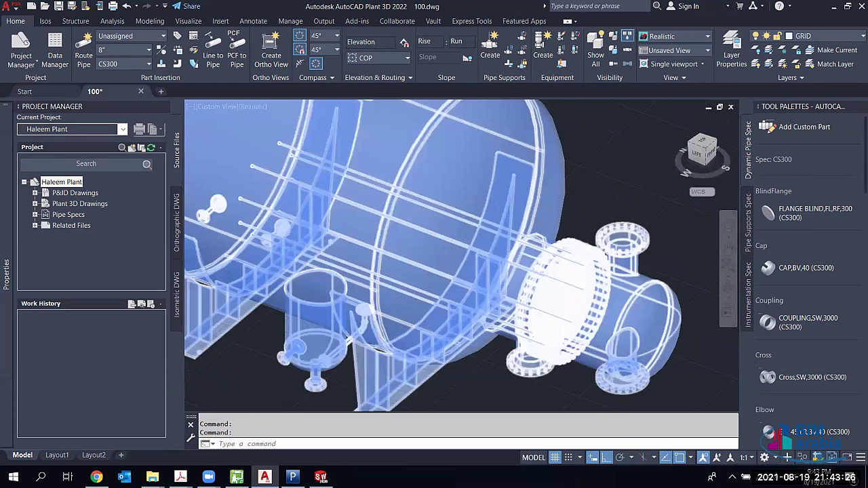
scroll(608, 255, "up", 3)
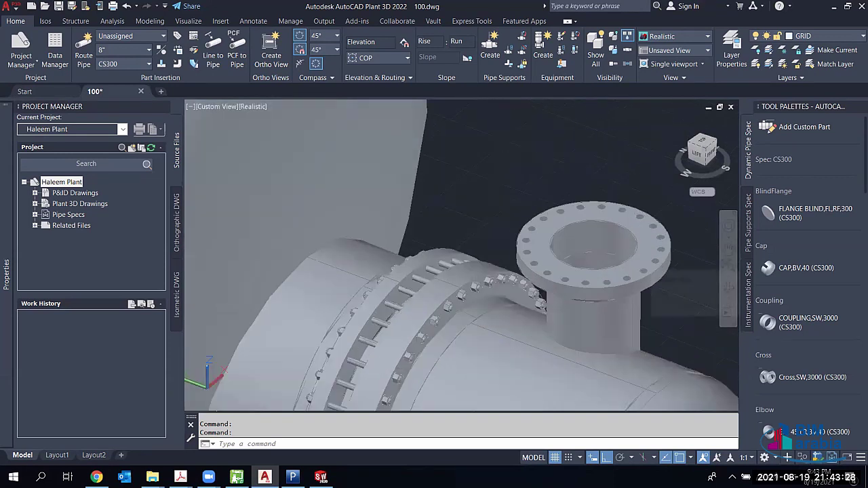
scroll(608, 254, "down", 1)
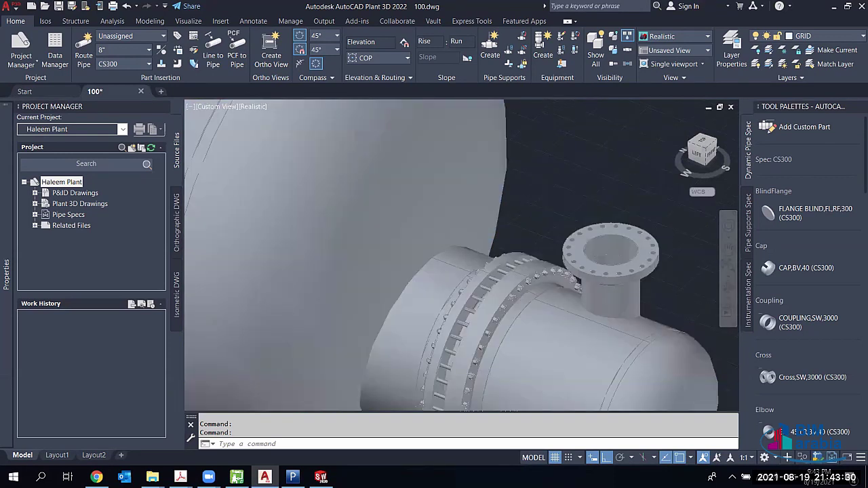
scroll(637, 278, "down", 2)
scroll(637, 278, "down", 1)
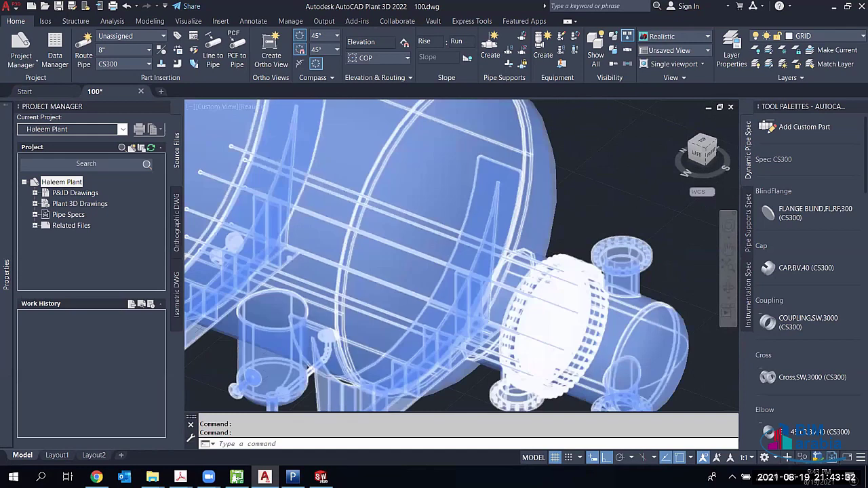
scroll(637, 278, "down", 2)
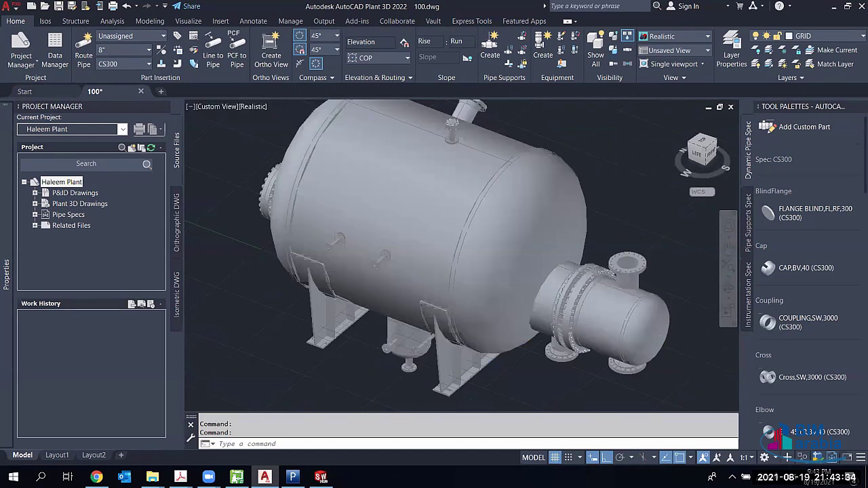
scroll(644, 271, "down", 3)
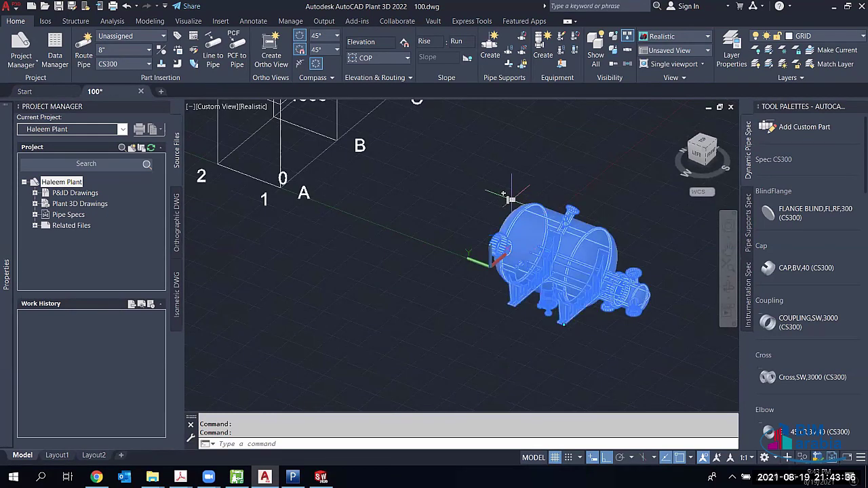
right_click(528, 197)
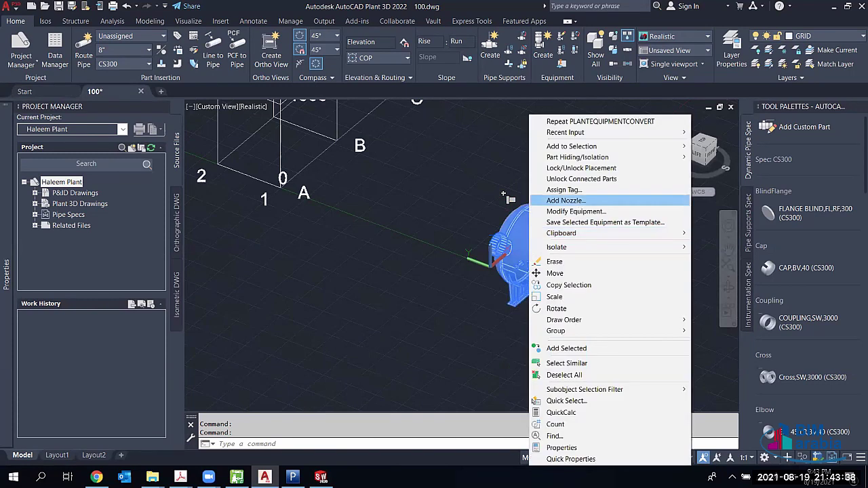
Step: Start Add Nozzle on the exchanger, then bring up the SOLIDWORKS bku 07-2004 assembly for reference
left_click(564, 200)
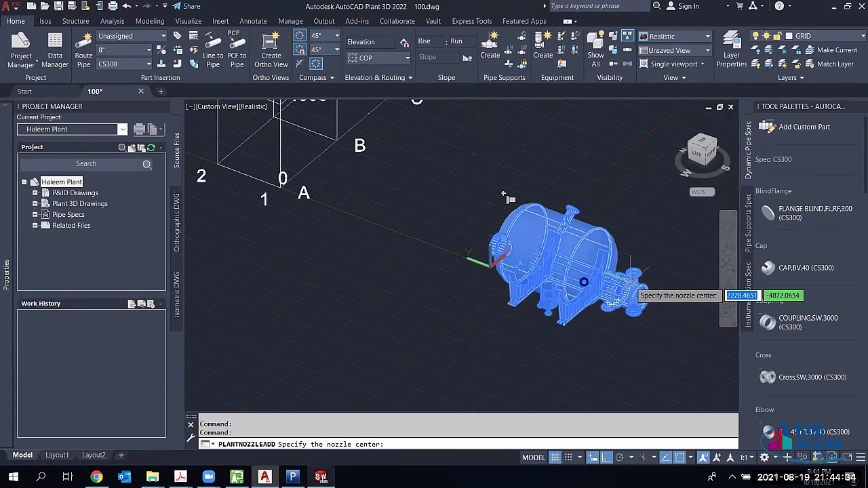
key("alt+Tab")
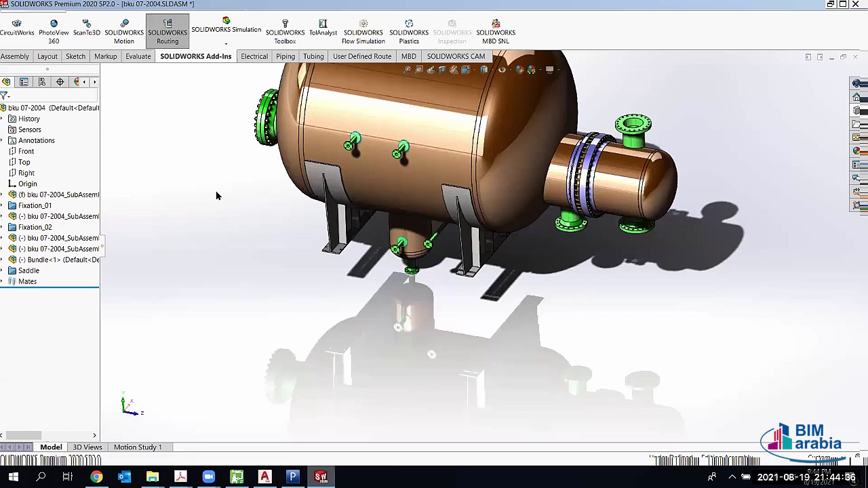
key("ctrl+w")
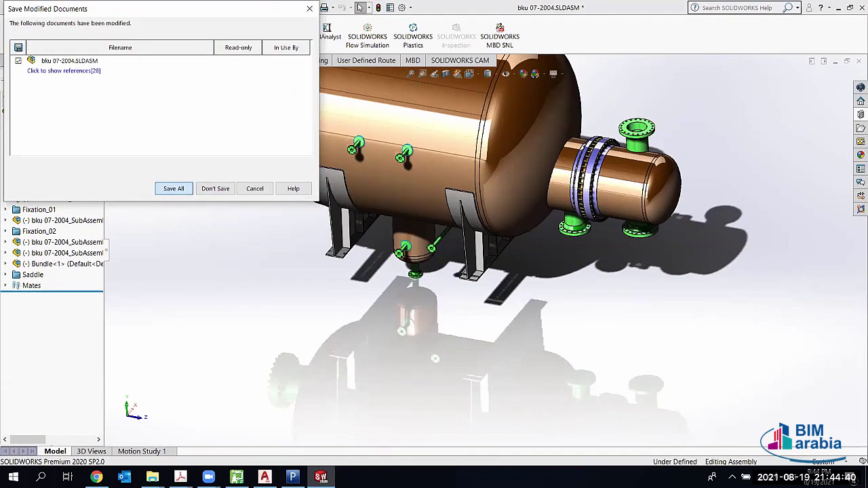
key("Escape")
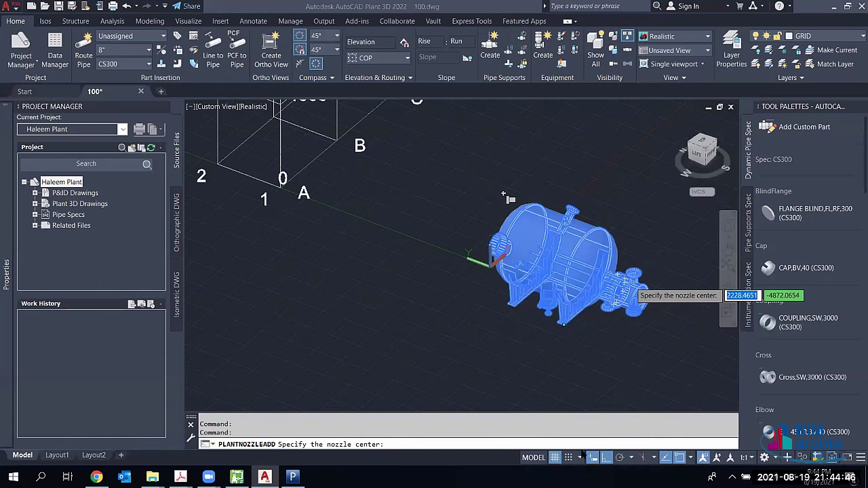
Step: After checking AutoPIPE Vessel's nozzle layout, cancel the nozzle placement and isolate E-001 alone in 100.dwg
key("alt+Tab")
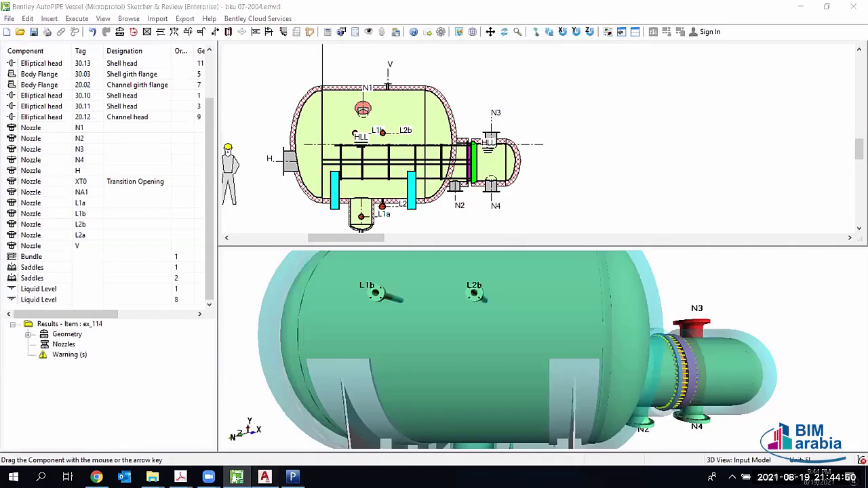
key("alt+Tab")
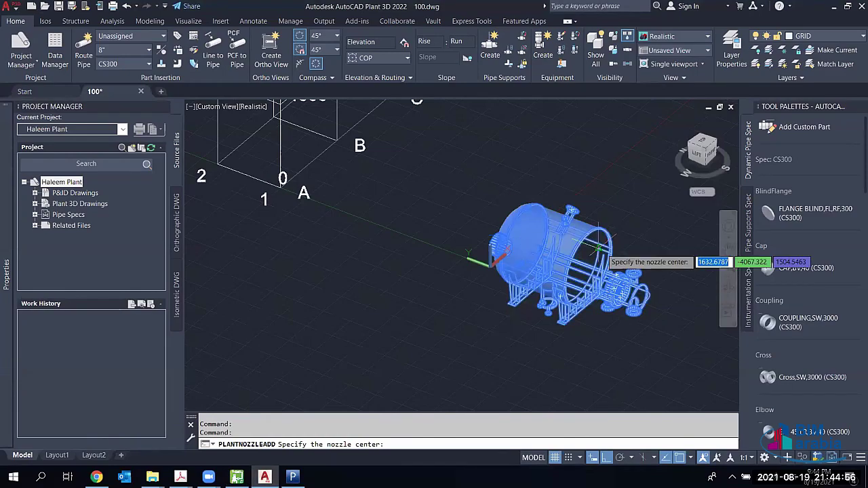
key("Escape")
left_click(600, 229)
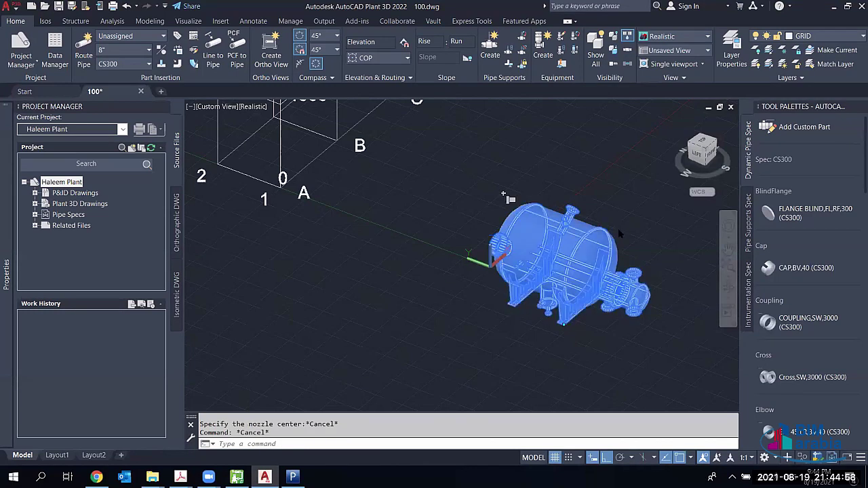
right_click(617, 228)
key("Escape")
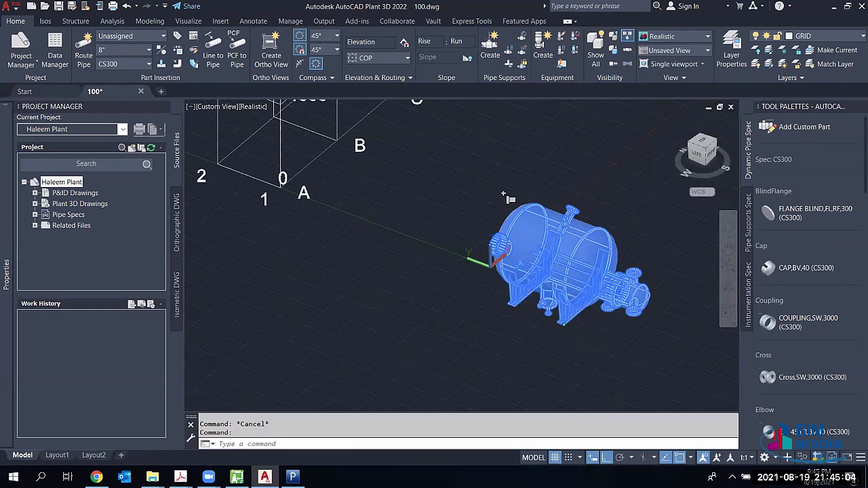
left_click(802, 456)
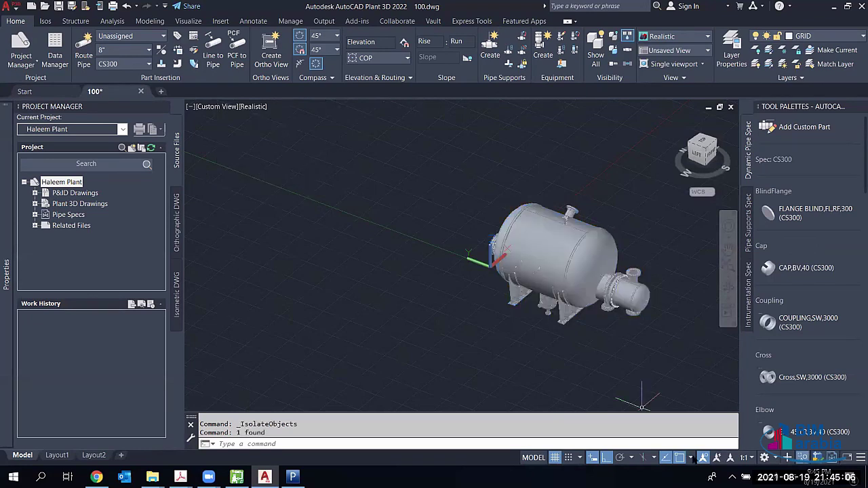
Step: Adjust the Object Snap settings so the flange Center snap is available
left_click(690, 457)
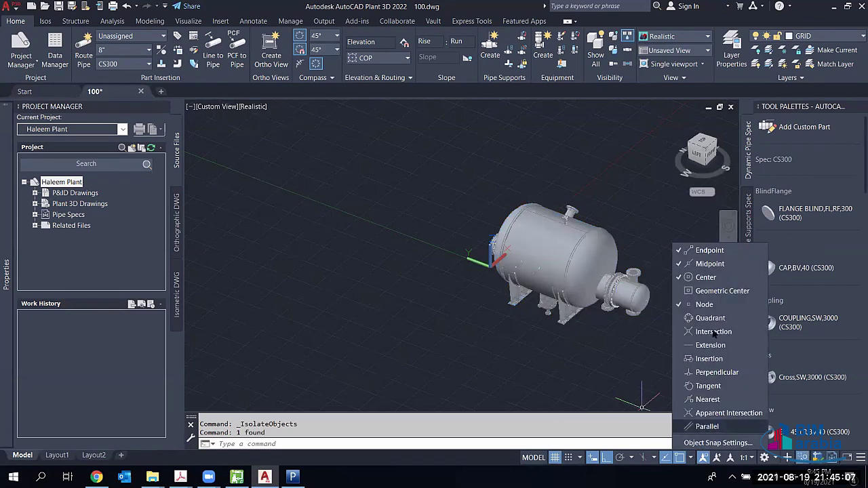
left_click(705, 264)
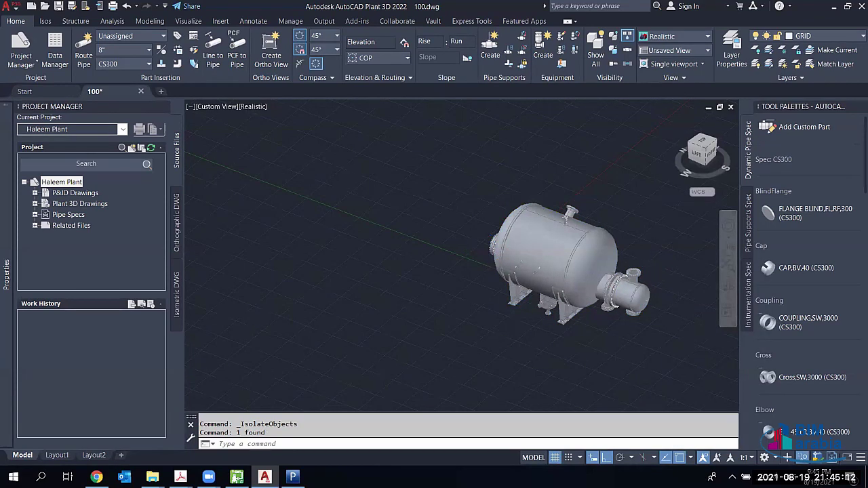
scroll(678, 284, "up", 1)
scroll(647, 271, "up", 1)
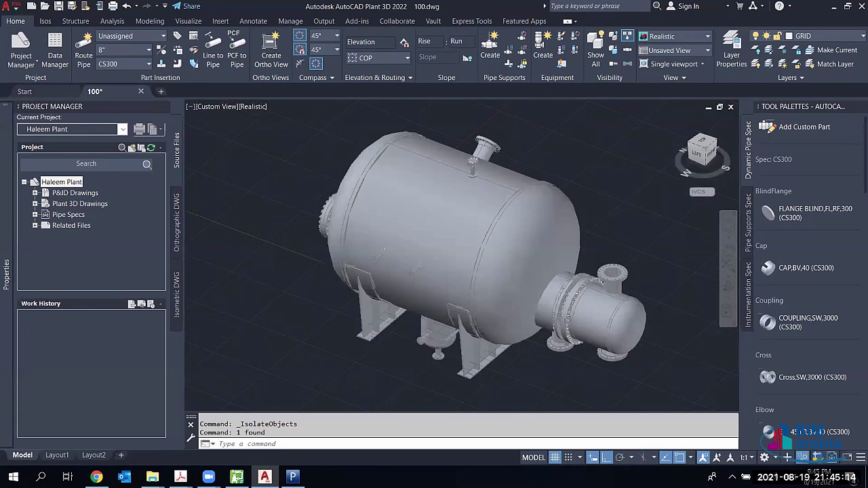
scroll(659, 273, "up", 1)
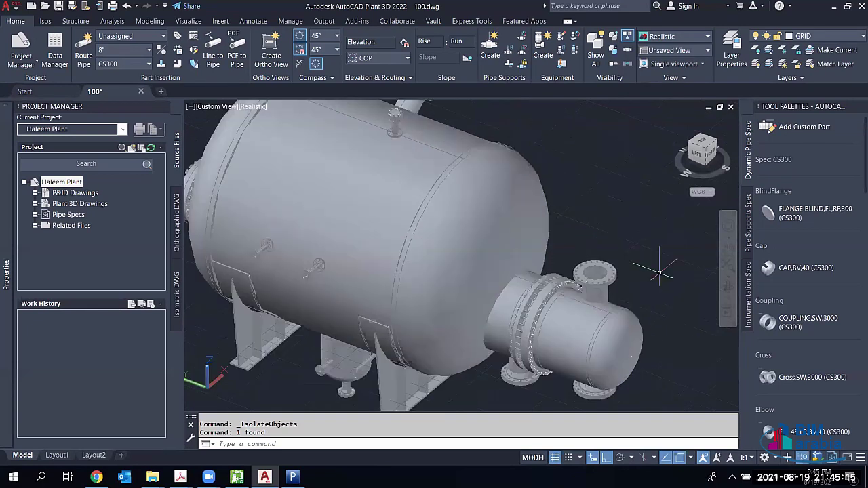
Step: Place nozzle N-1 at the channel head's top flange Center, directed straight up
left_click(520, 187)
right_click(523, 198)
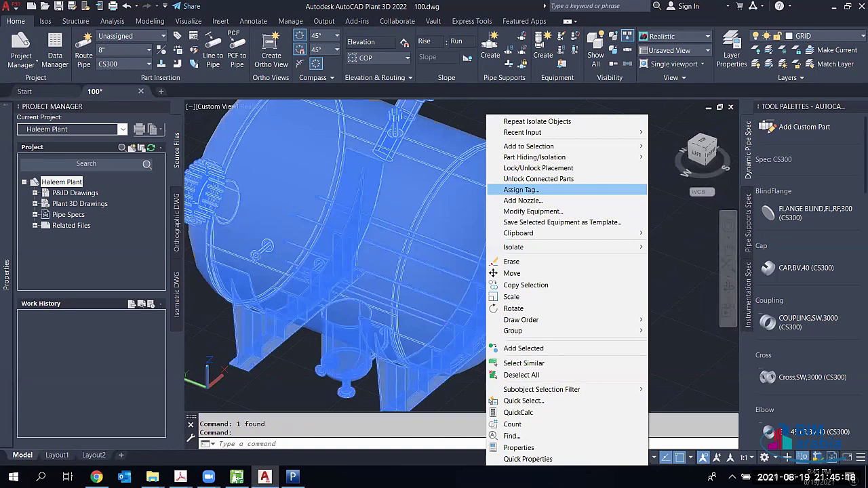
left_click(523, 200)
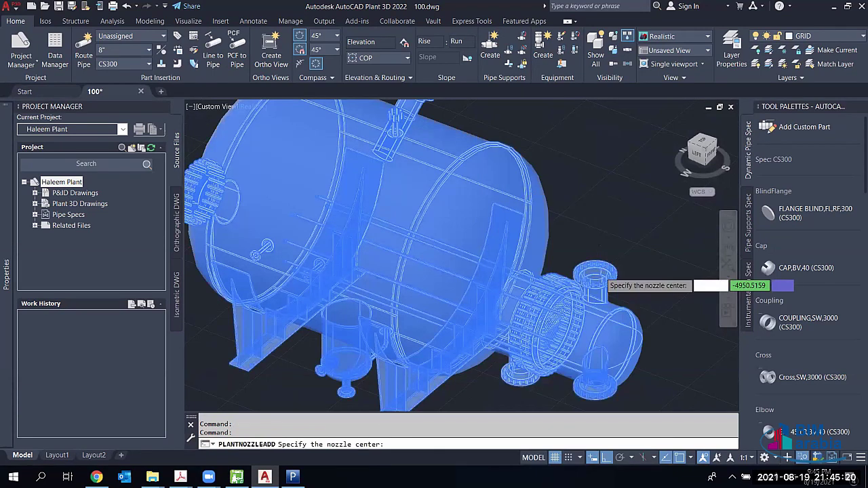
scroll(596, 276, "up", 2)
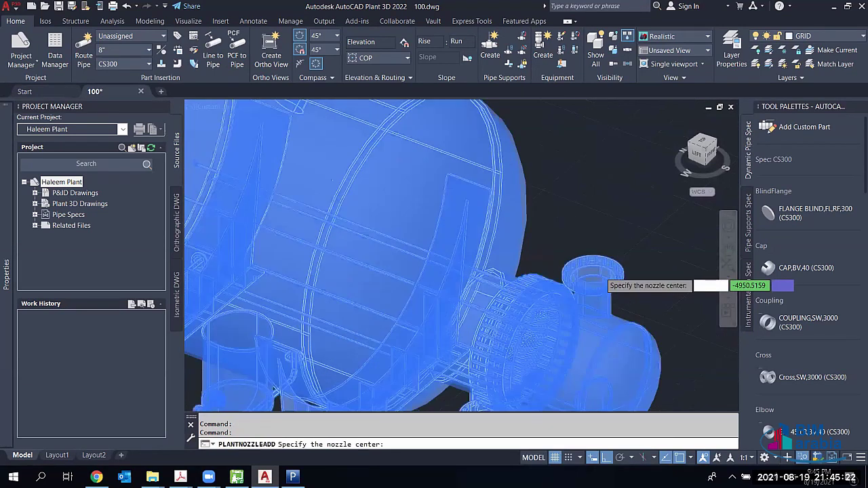
scroll(599, 274, "up", 1)
scroll(602, 269, "up", 2)
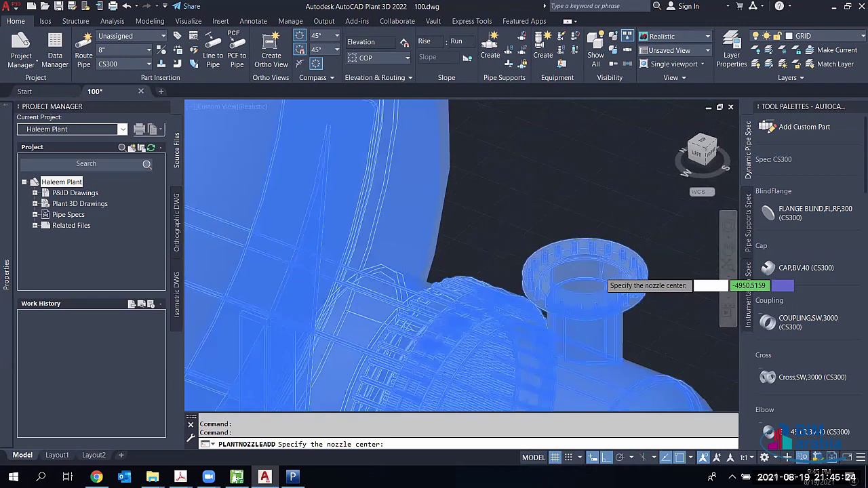
scroll(602, 270, "up", 2)
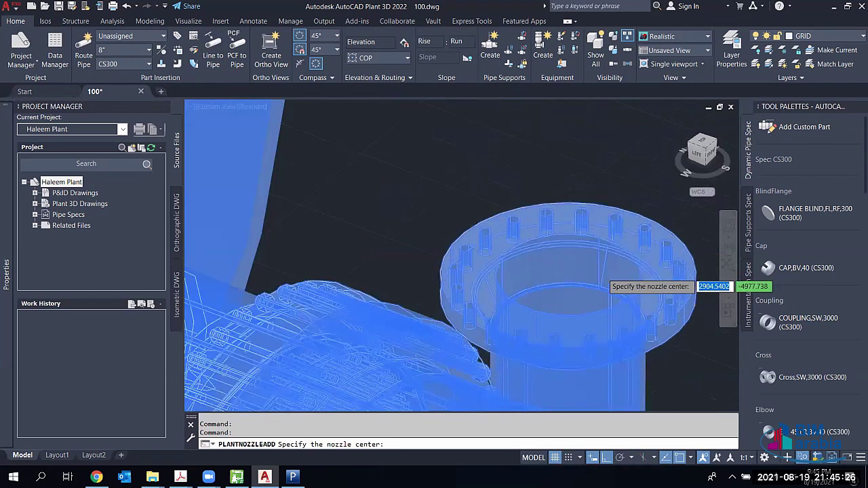
left_click(567, 197)
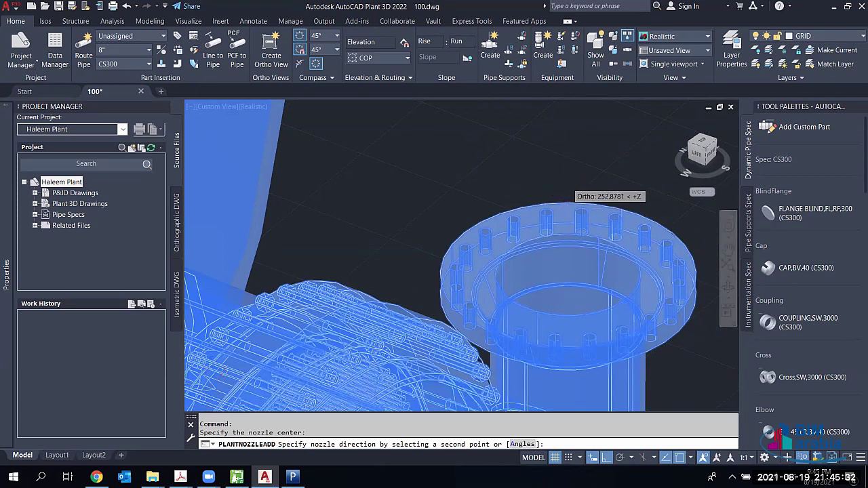
scroll(567, 193, "down", 2)
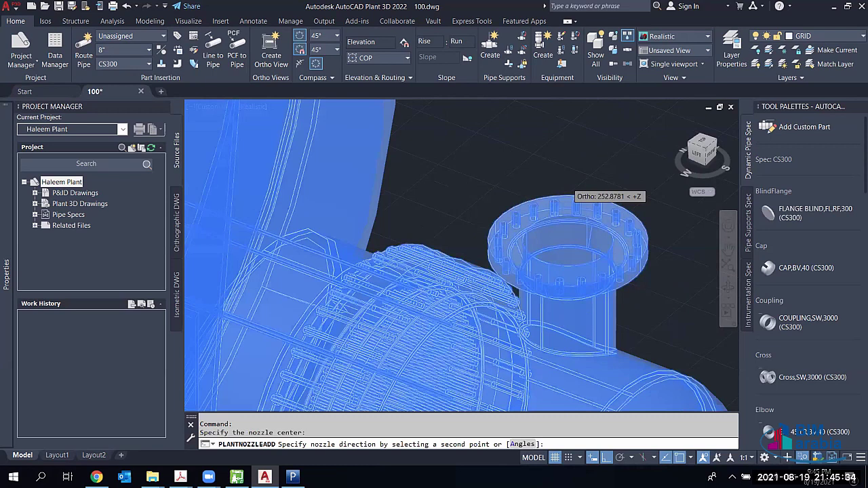
scroll(566, 181, "down", 2)
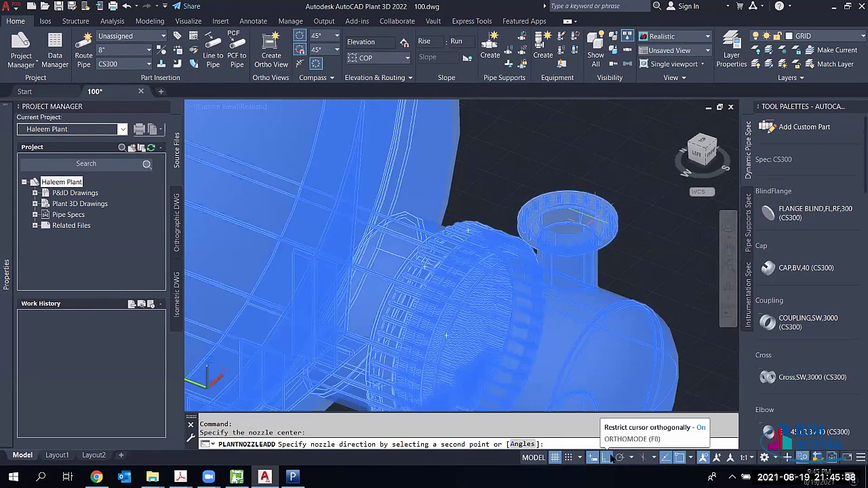
left_click(568, 109)
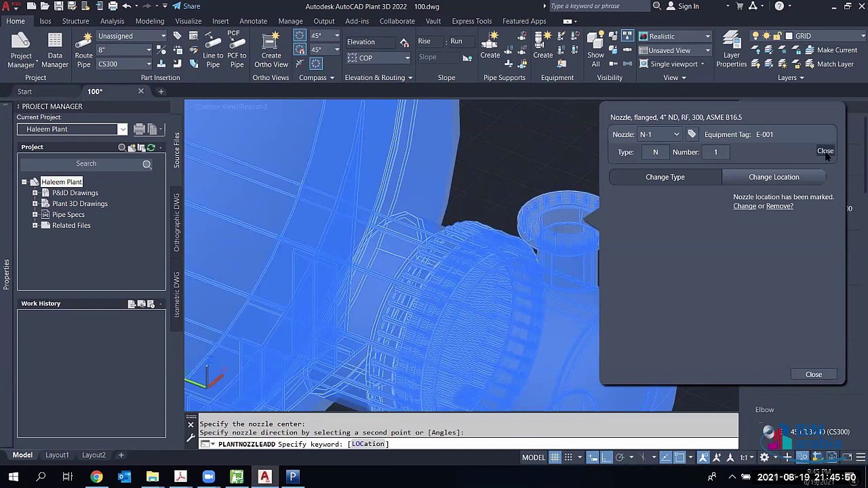
Step: Make N-1 a Straight FL nozzle, size 14", choosing the 14" ND FF 300 ASME B16.5 part
left_click(825, 152)
left_click(681, 159)
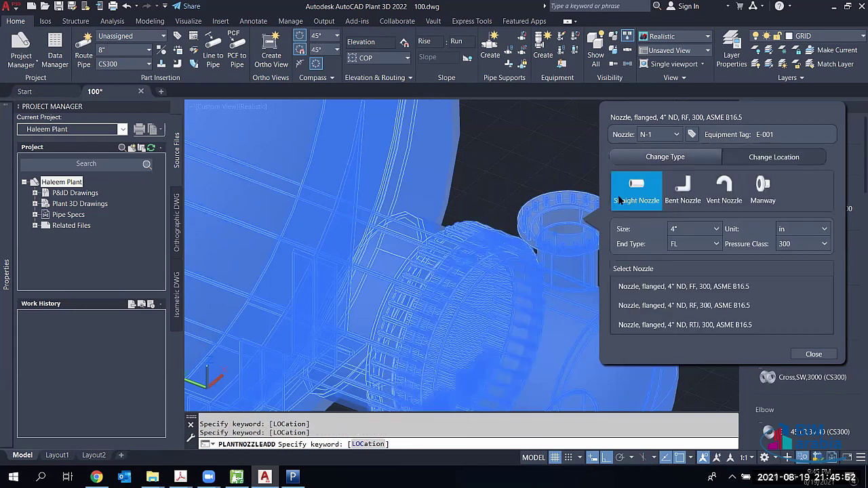
left_click(682, 244)
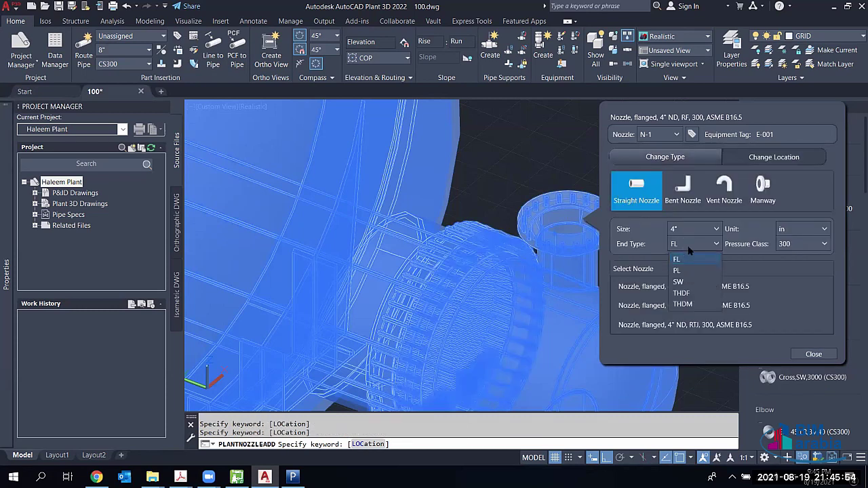
left_click(693, 228)
left_click(684, 308)
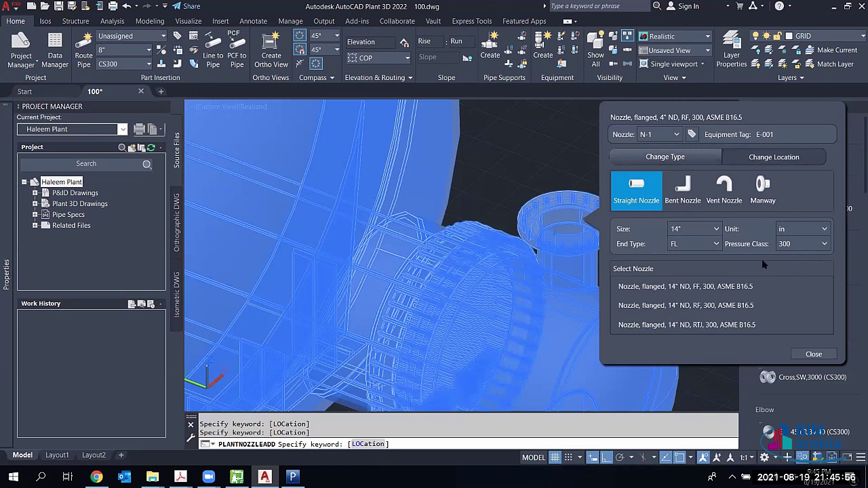
left_click(802, 243)
left_click(793, 270)
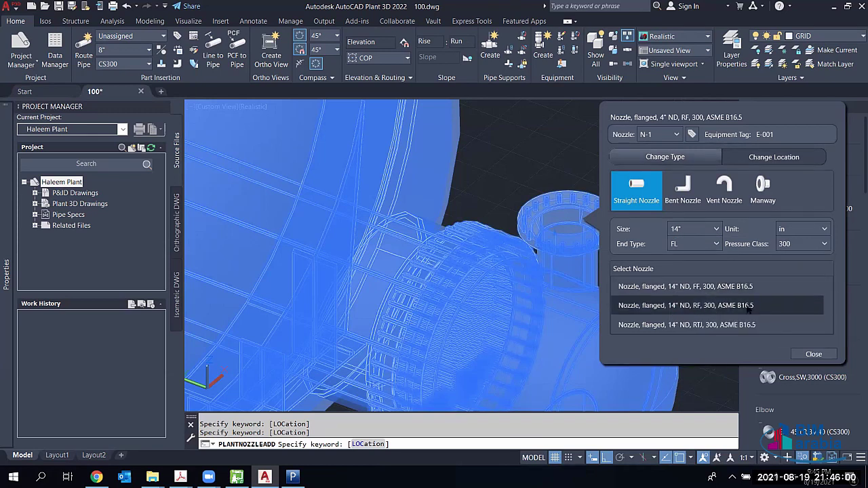
left_click(705, 286)
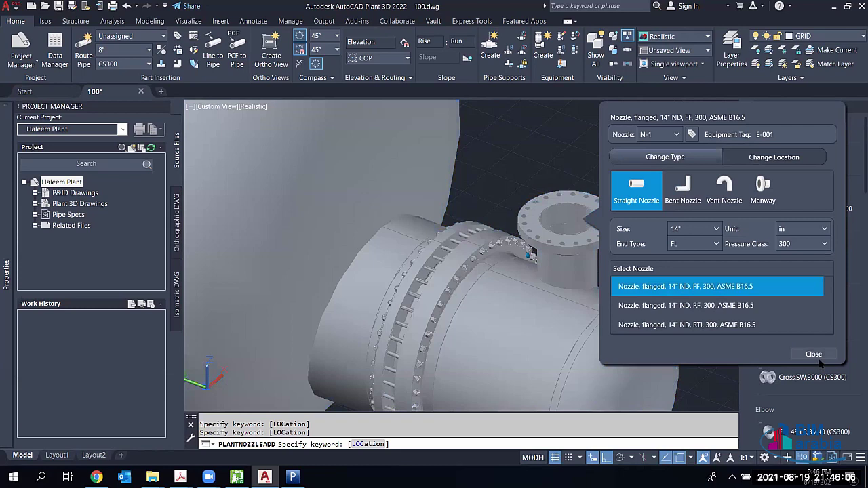
key("Escape")
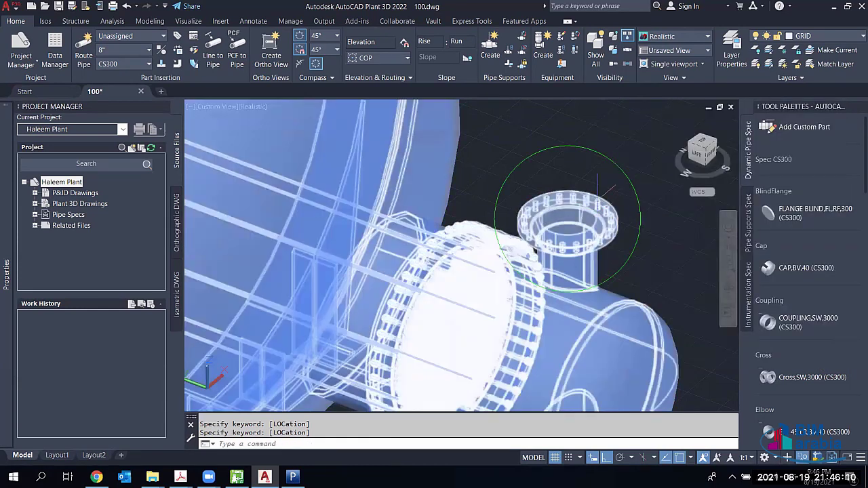
mouse_move(598, 195)
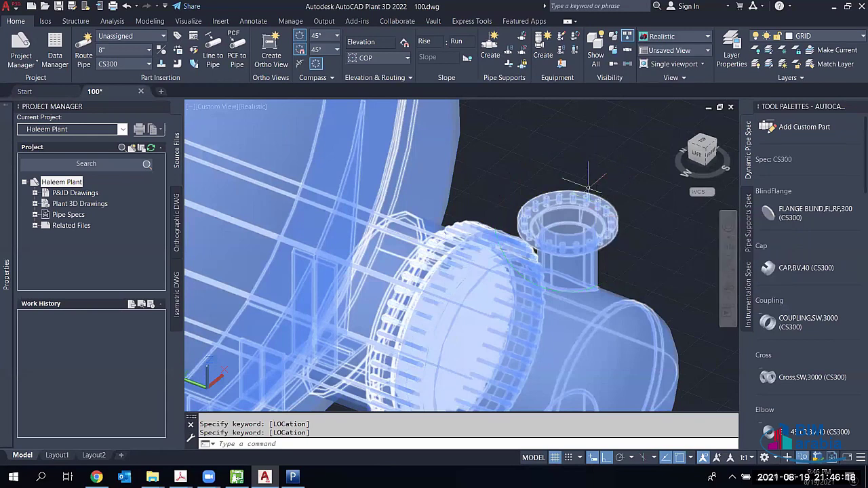
left_click(121, 46)
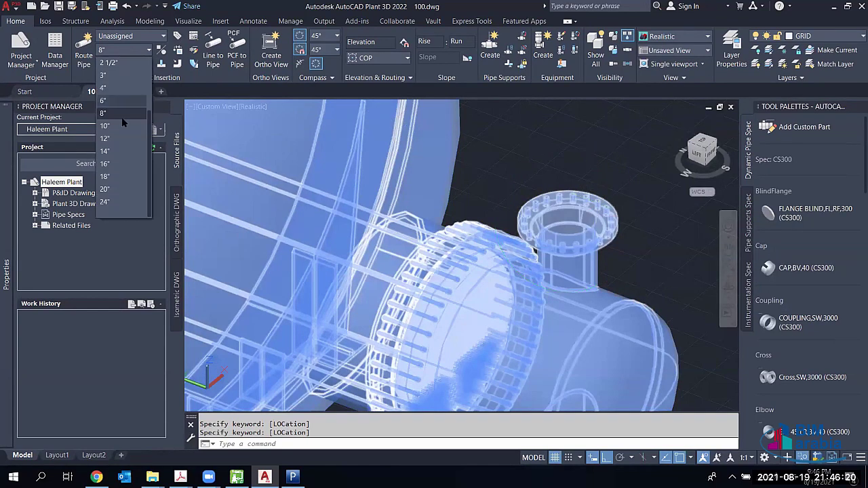
left_click(116, 141)
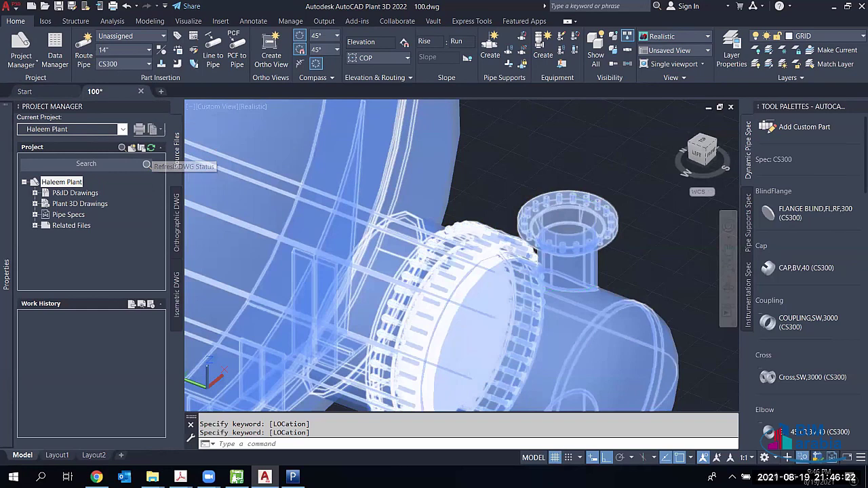
left_click(599, 157)
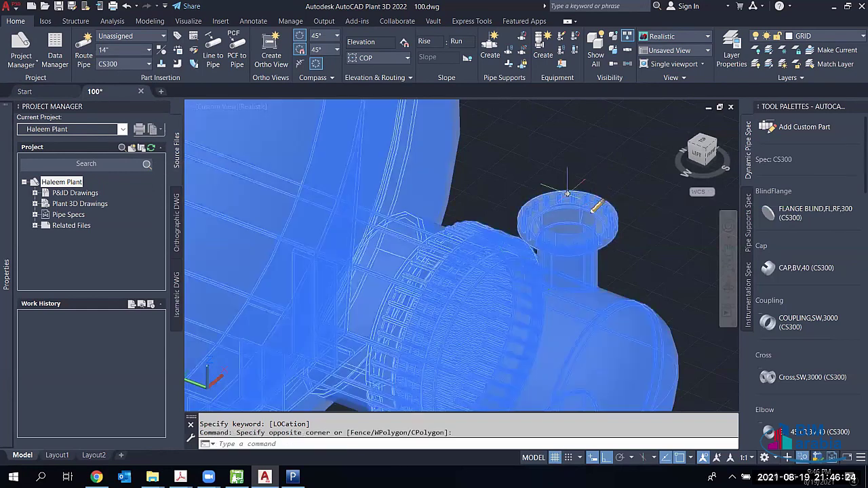
middle_click_drag(567, 194, 531, 253, "shift")
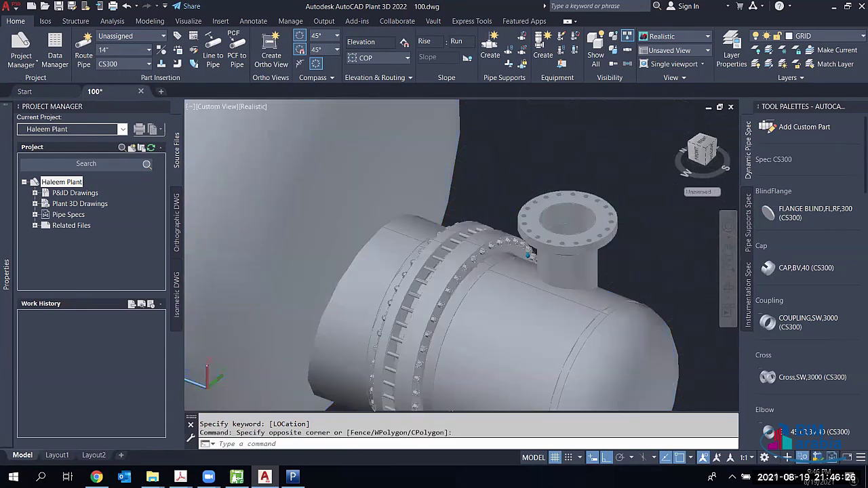
left_click(531, 253)
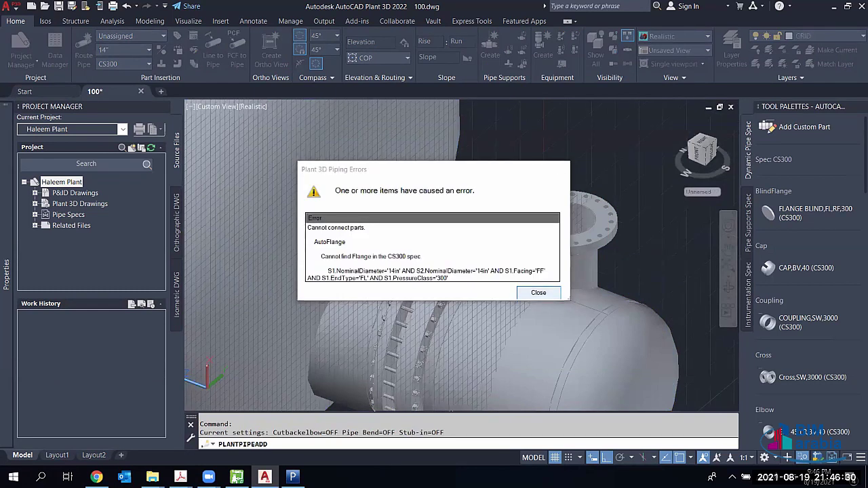
left_click(538, 292)
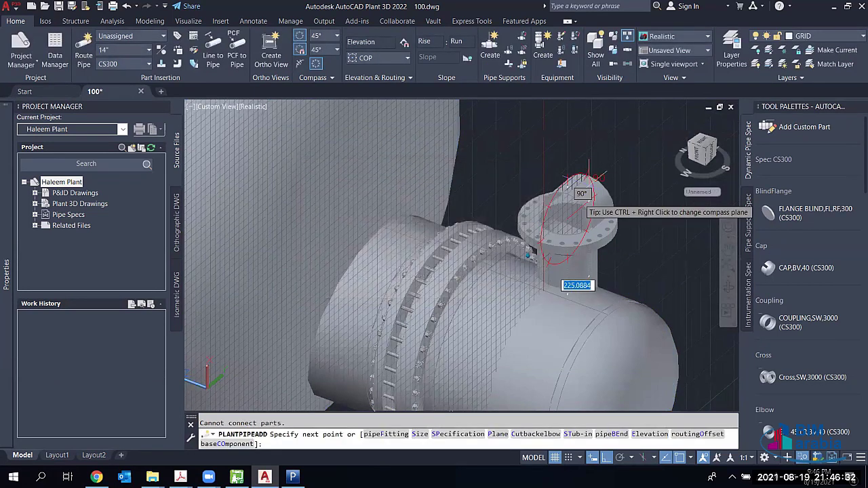
key("Escape")
middle_click_drag(593, 187, 607, 195, "shift")
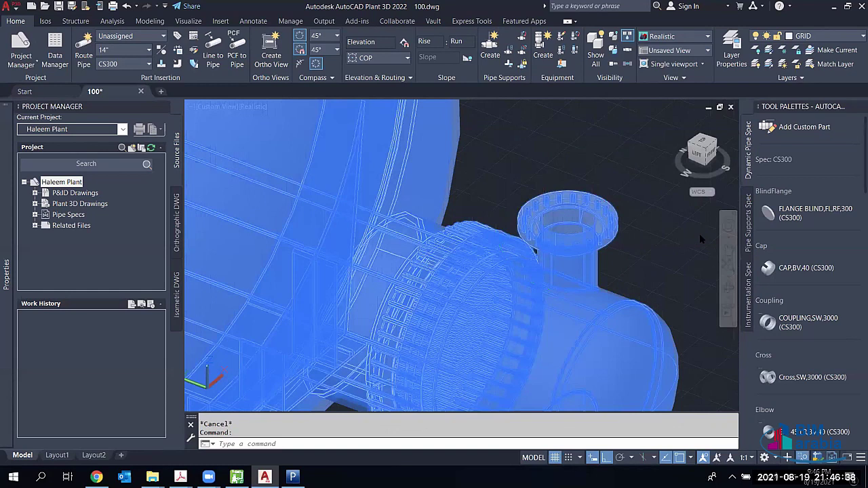
Step: Switch nozzle N-1 to the 14" ND RF 300 raised-face flange
double_click(567, 220)
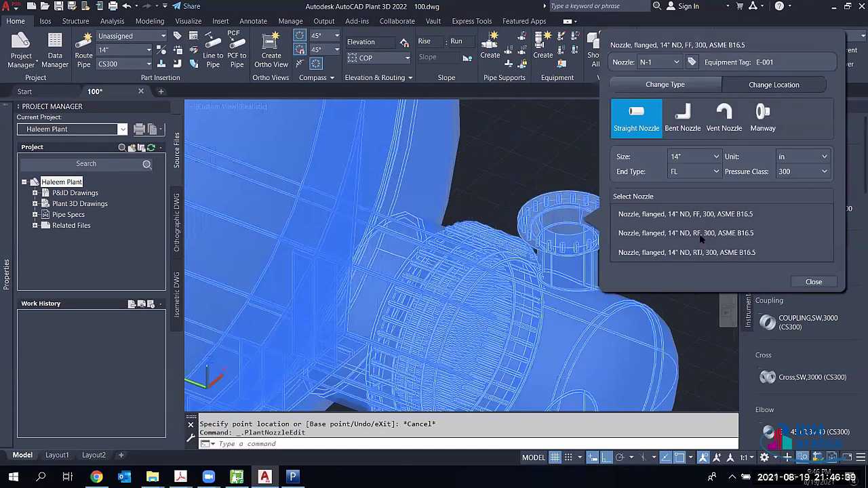
left_click(813, 282)
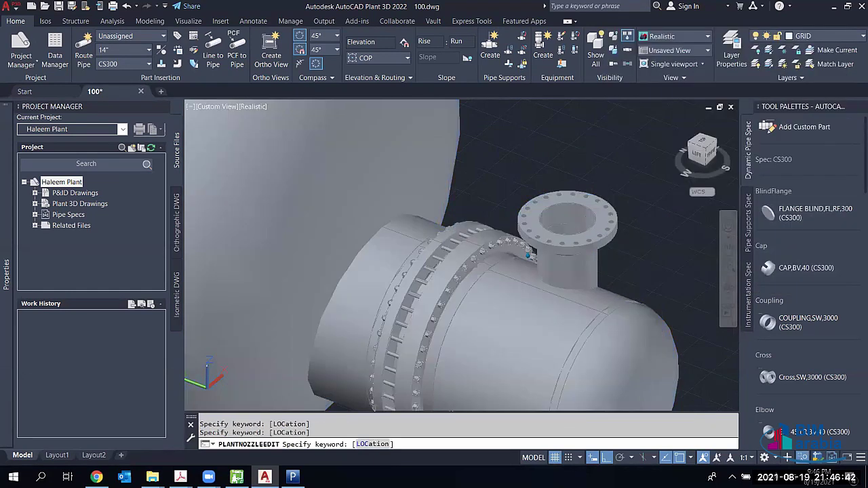
key("Escape")
left_click(567, 194)
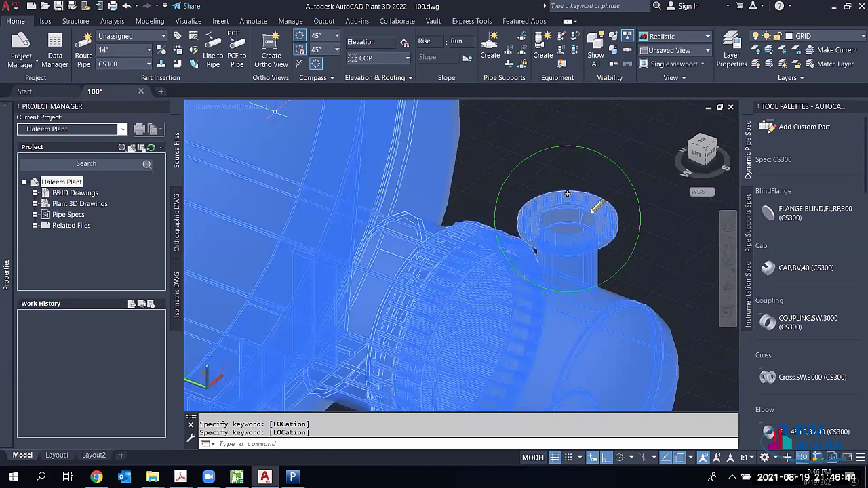
key("Escape")
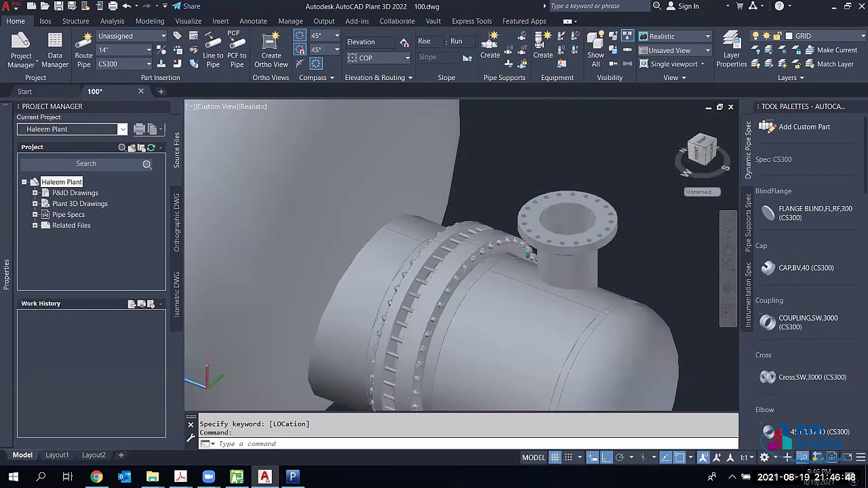
Step: Route a short test pipe straight up from N-1, inspect it, then delete it
left_click(567, 217)
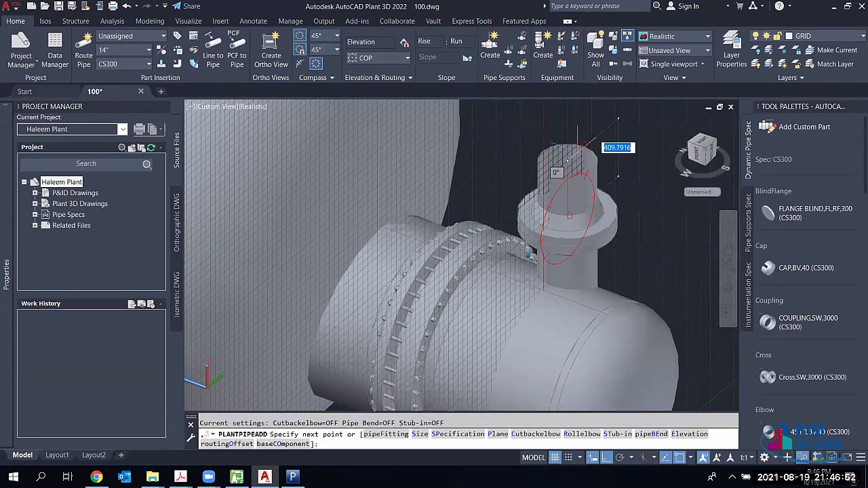
scroll(568, 157, "up", 3)
left_click(543, 180)
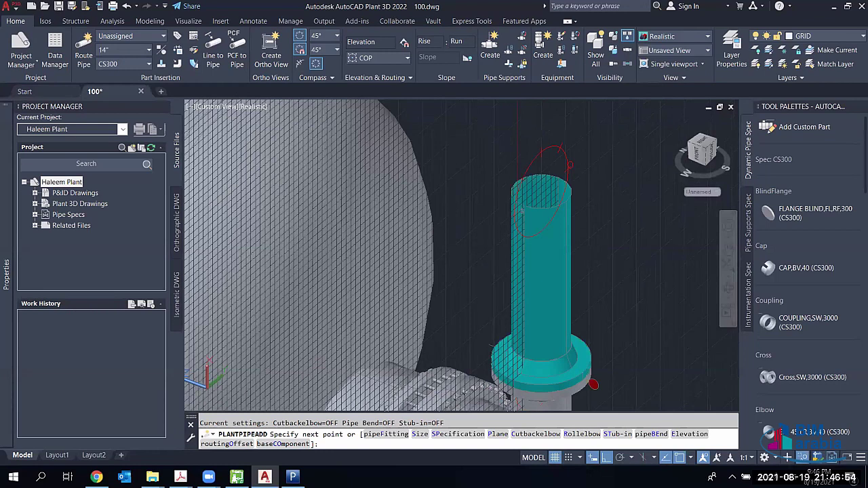
key("Escape")
middle_click_drag(552, 326, 535, 236)
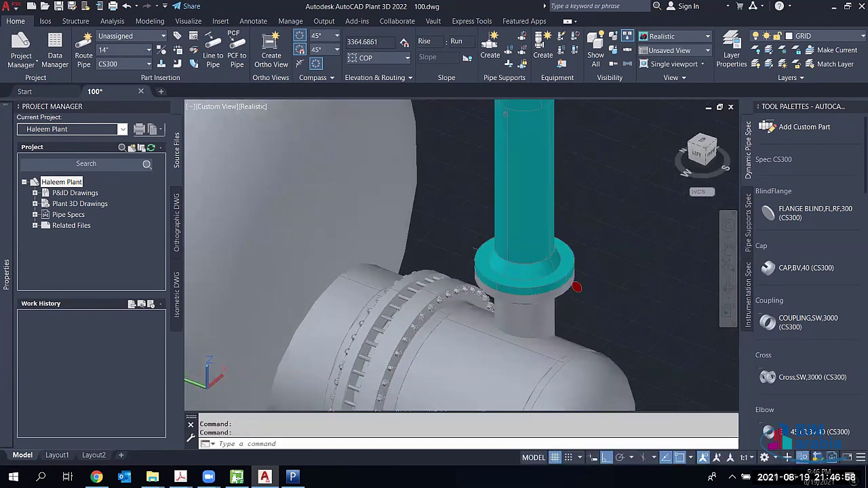
scroll(576, 287, "up", 3)
scroll(629, 276, "up", 2)
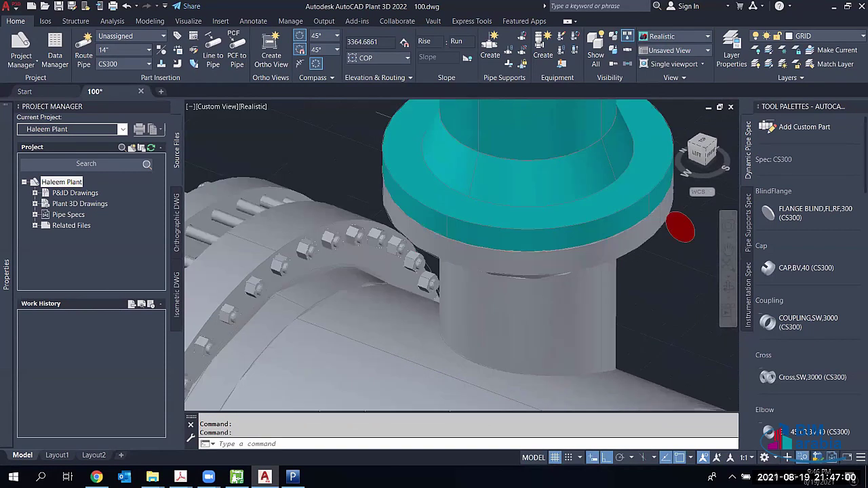
middle_click_drag(595, 260, 461, 168, "shift")
scroll(564, 264, "down", 2)
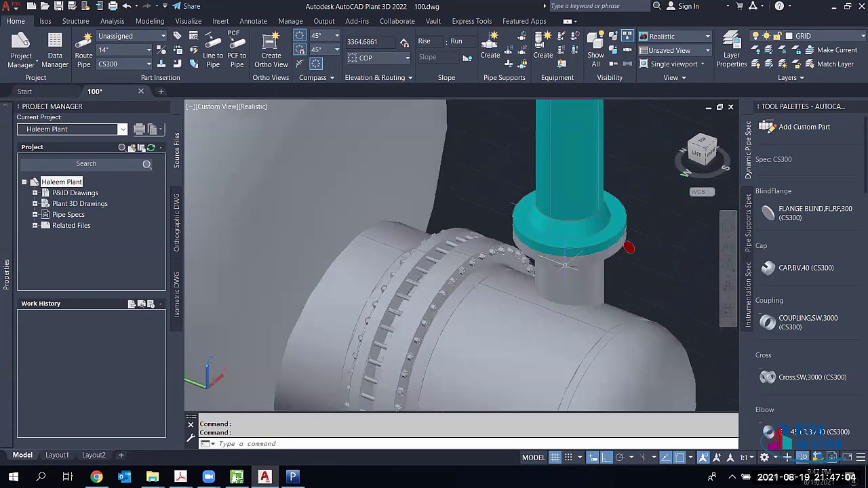
middle_click_drag(564, 265, 577, 242, "shift")
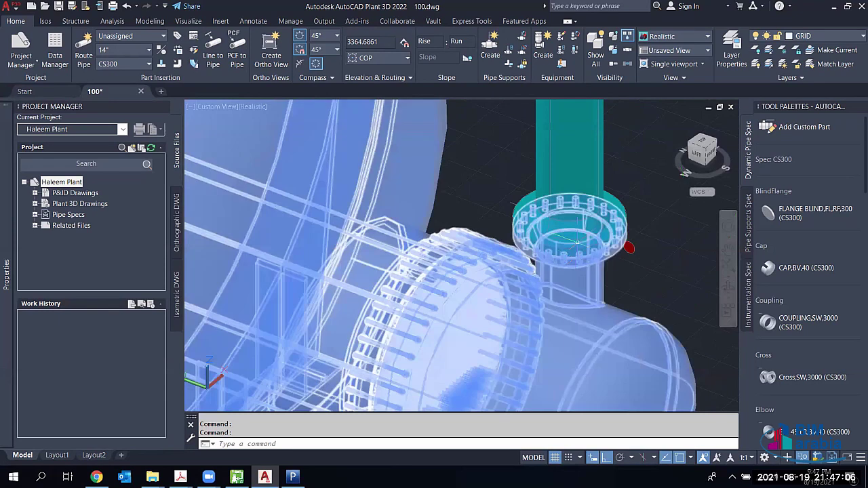
key("Delete")
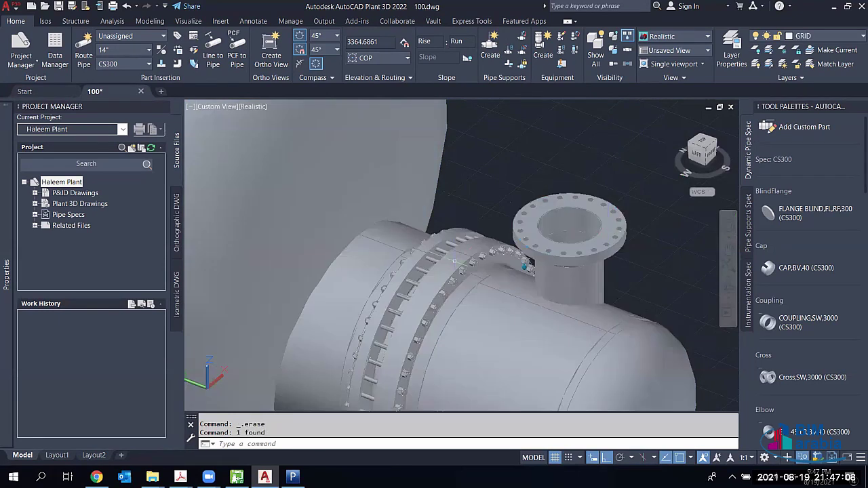
Step: Zoom and orbit around the vessel and its new nozzle, then switch to AutoPIPE Vessel's bku 07-2004.emvd model
middle_click_drag(607, 226, 614, 207, "shift")
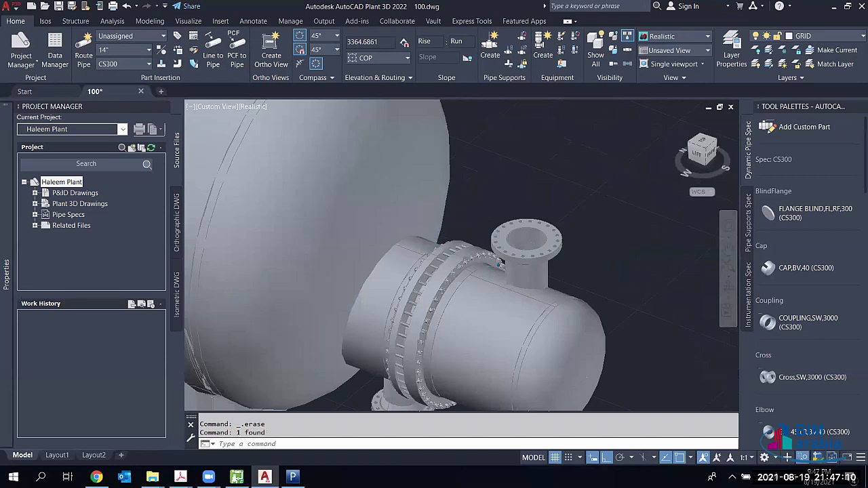
scroll(501, 263, "down", 2)
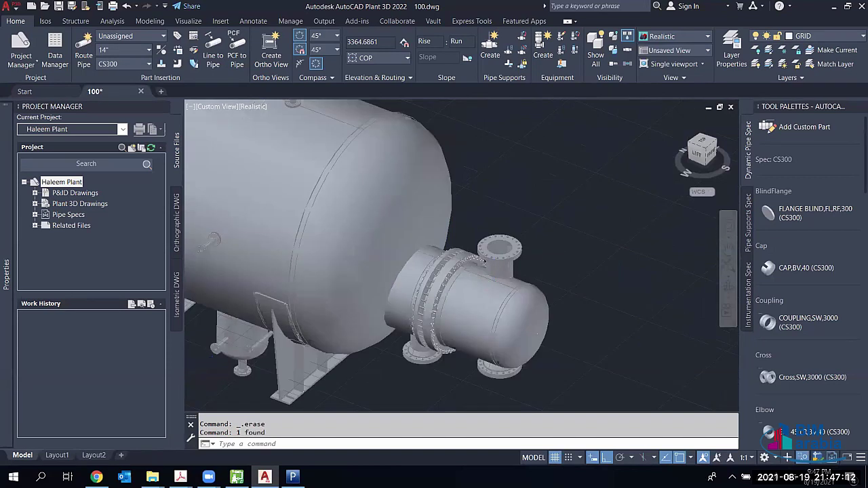
scroll(483, 261, "down", 2)
scroll(380, 244, "down", 3)
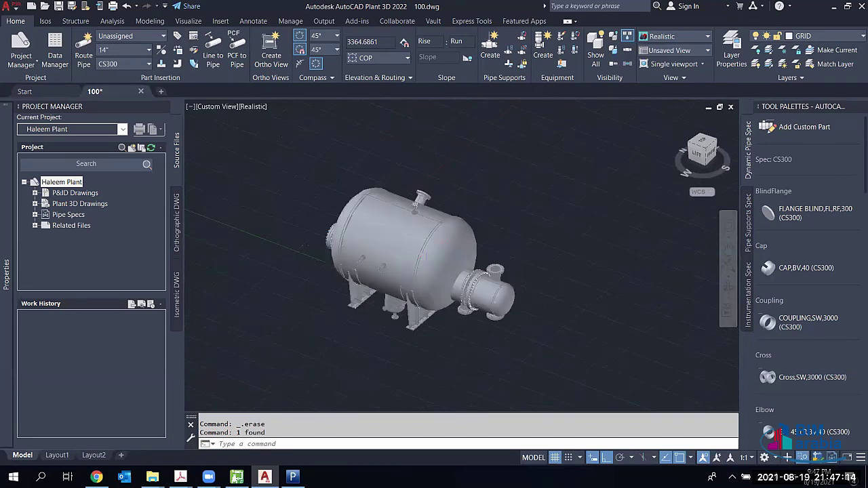
scroll(379, 244, "up", 3)
scroll(478, 270, "up", 3)
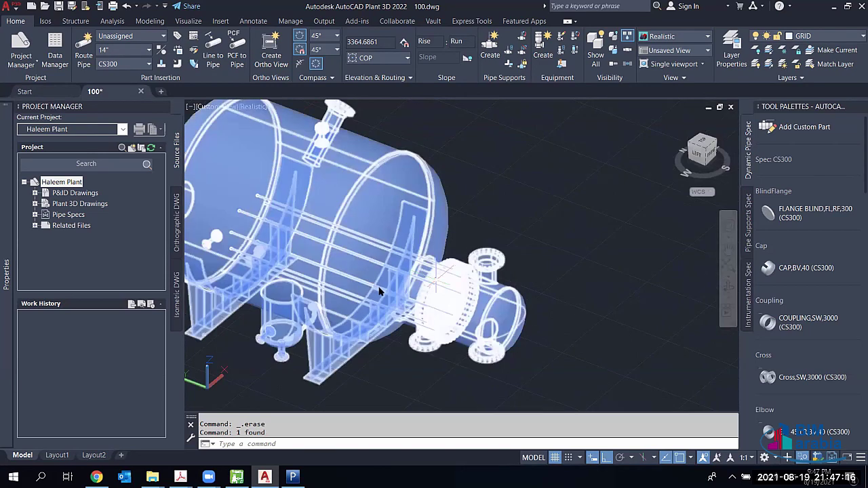
left_click(307, 299)
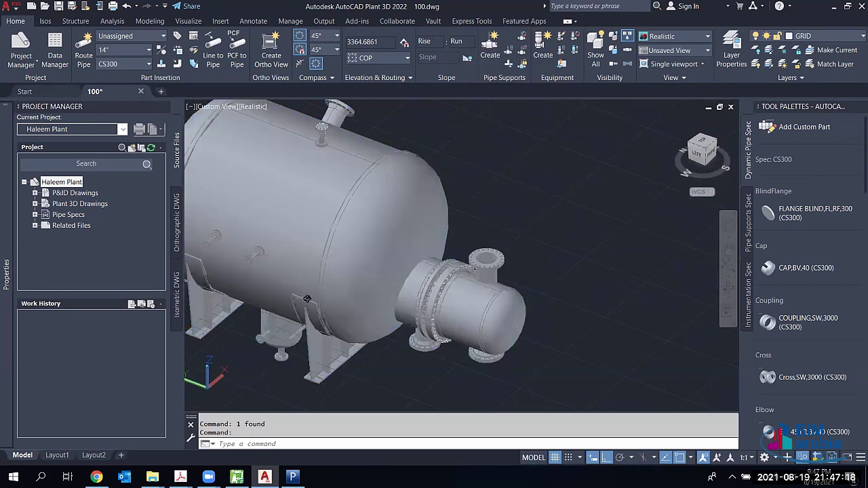
middle_click_drag(334, 254, 313, 259, "shift")
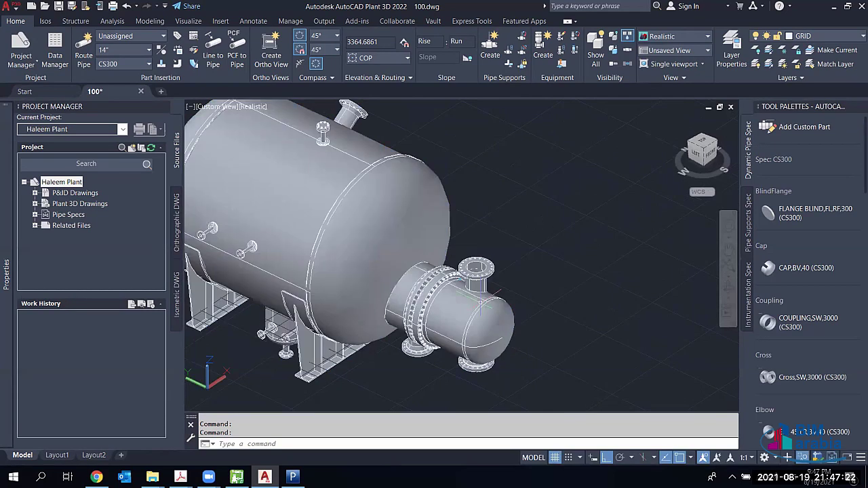
left_click(480, 302)
mouse_move(482, 298)
middle_mouse_down("shift")
mouse_move(477, 286)
mouse_move(443, 295)
mouse_move(424, 280)
mouse_move(434, 299)
mouse_move(461, 271)
mouse_move(308, 313)
middle_mouse_up("shift")
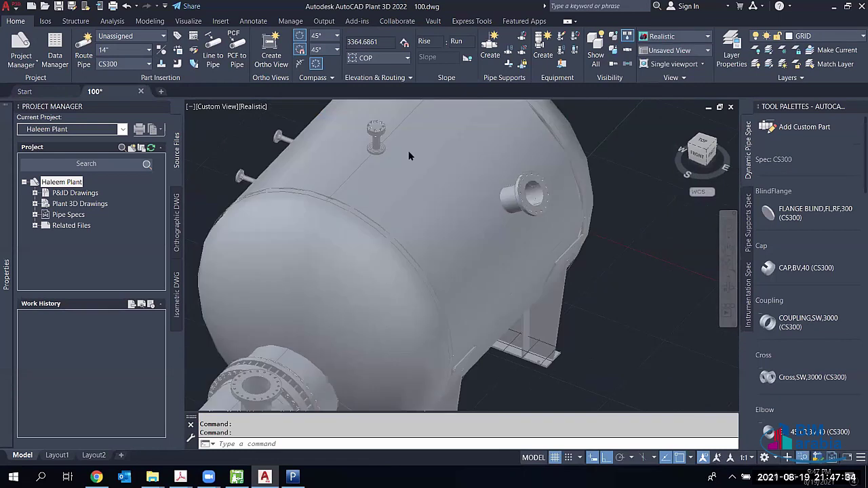
middle_click_drag(428, 183, 383, 152, "shift")
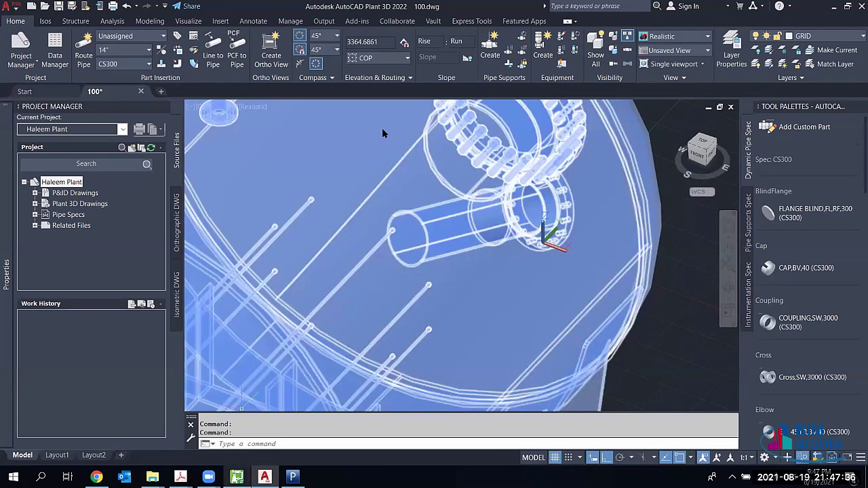
key("alt+Tab")
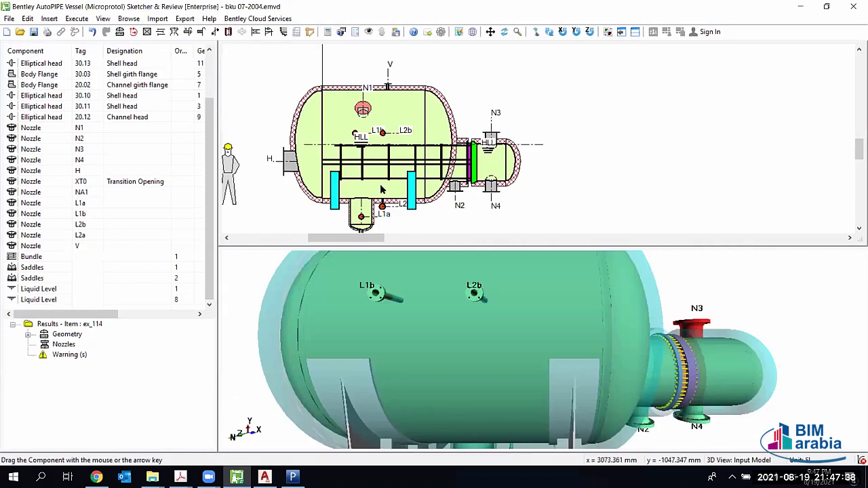
Step: Review nozzle N1's properties and flange details in AutoPIPE Vessel
double_click(369, 131)
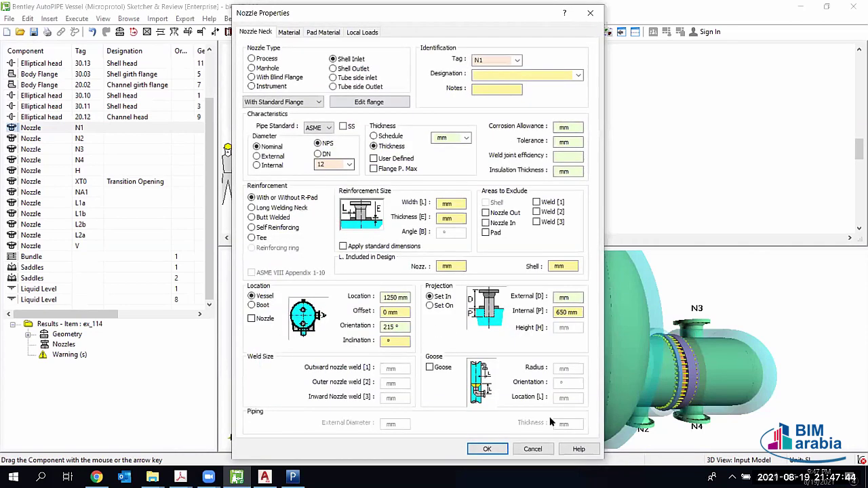
key("alt+e")
key("Escape")
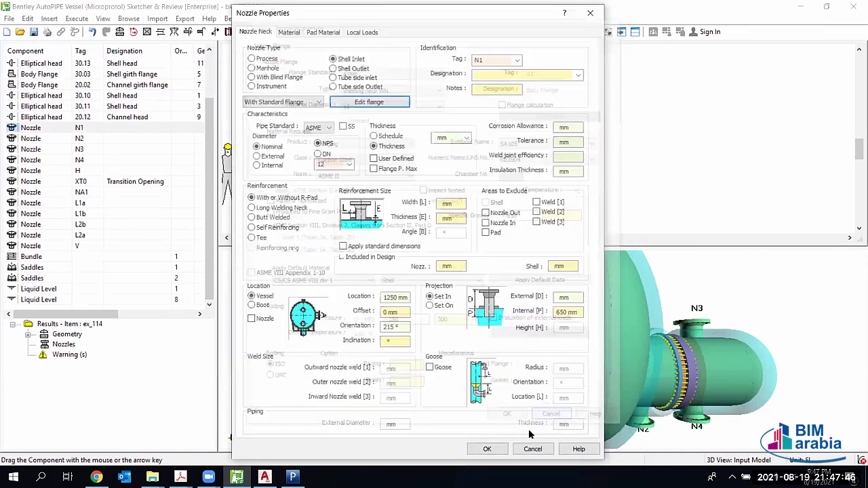
key("Escape")
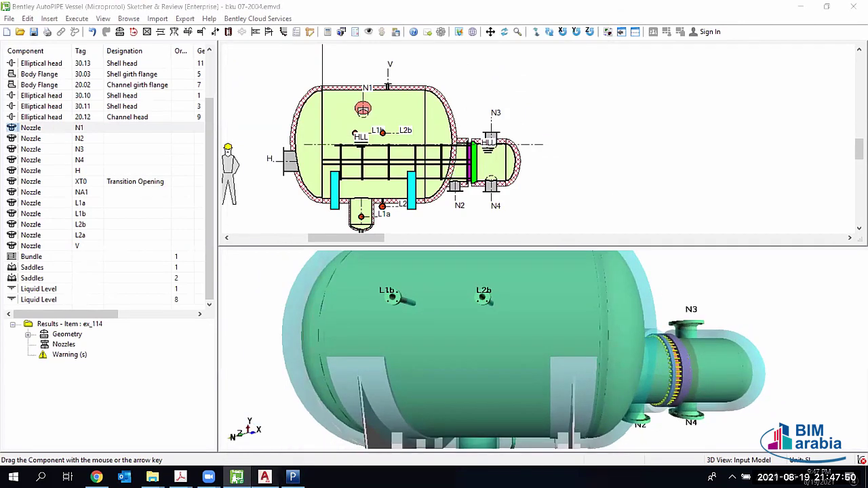
Step: Back in Plant 3D's 100.dwg, start Add Nozzle on the heat exchanger vessel
key("alt+Tab")
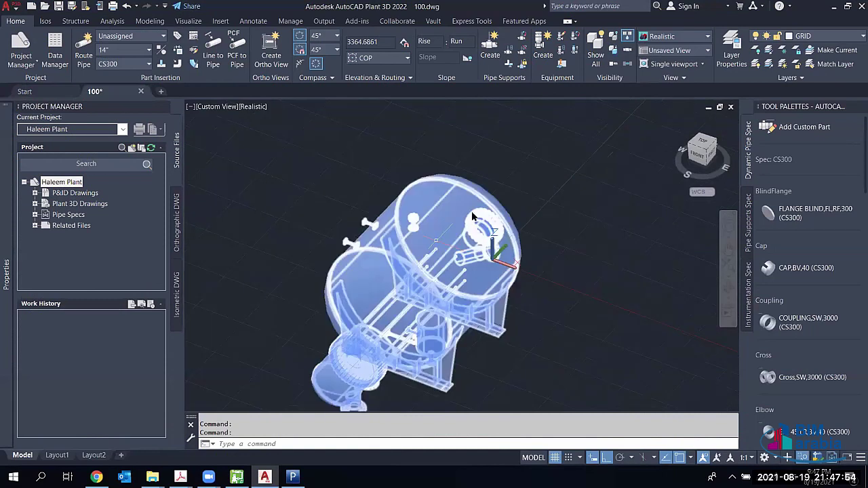
left_click(474, 207)
right_click(475, 206)
left_click(475, 202)
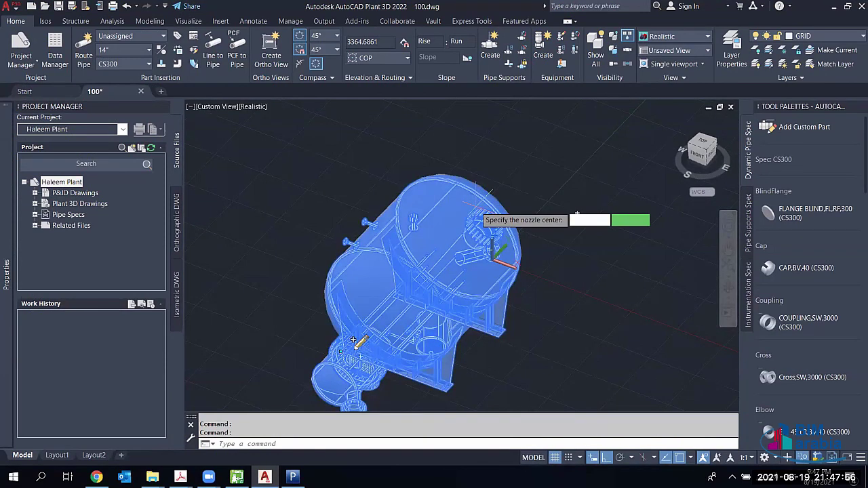
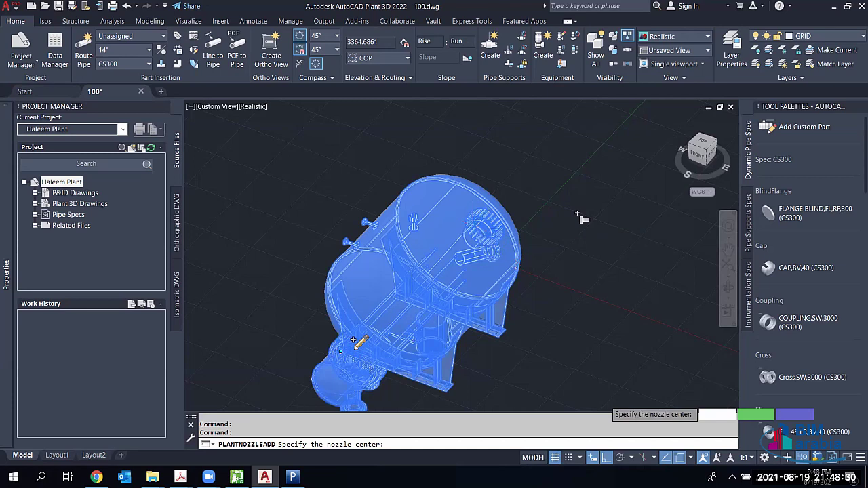
Step: Zoom and orbit to the vessel's side opening and snap the nozzle centre to its Center
scroll(470, 224, "up", 2)
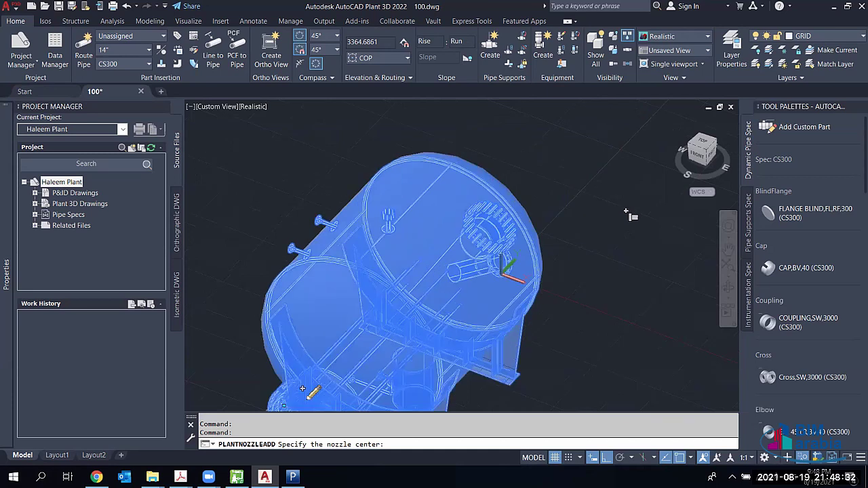
middle_click_drag(505, 268, 527, 274)
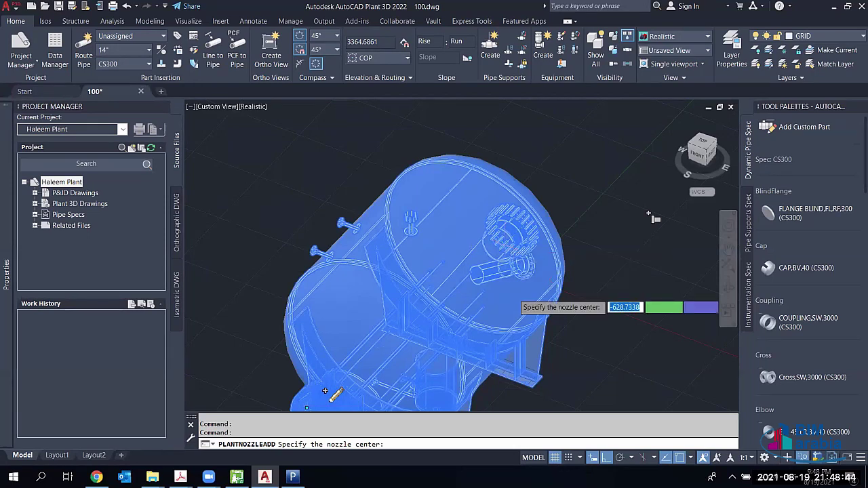
scroll(652, 218, "up", 2)
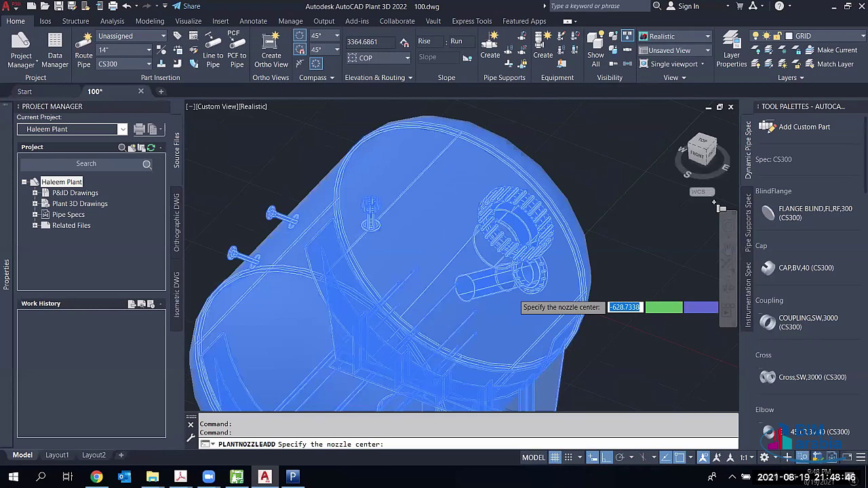
scroll(451, 311, "up", 2)
middle_click_drag(450, 311, 441, 230)
middle_click_drag(490, 301, 484, 300, "shift")
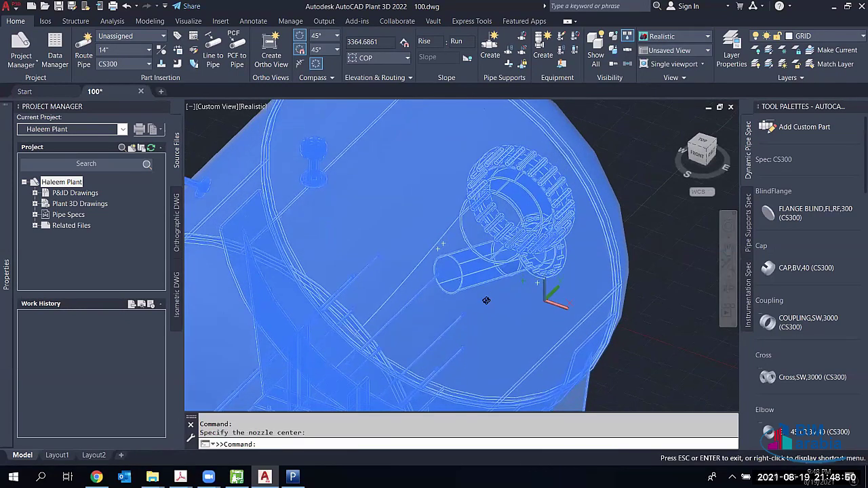
middle_click_drag(528, 256, 684, 339, "shift")
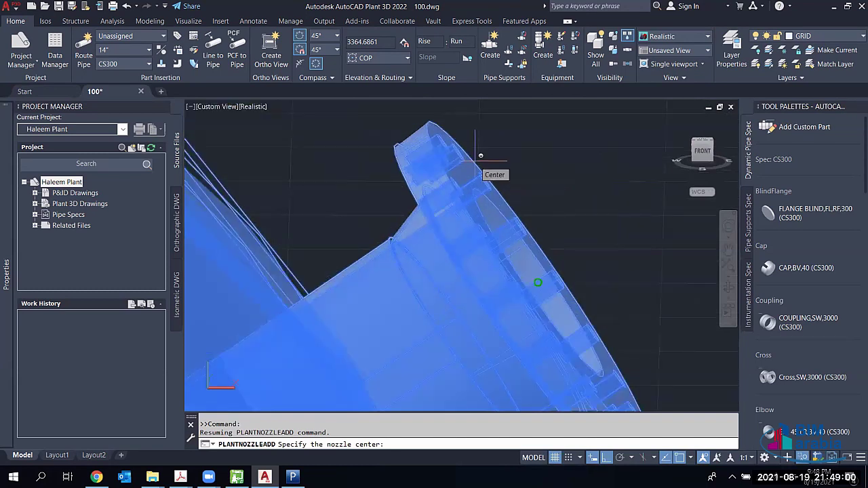
left_click(481, 155)
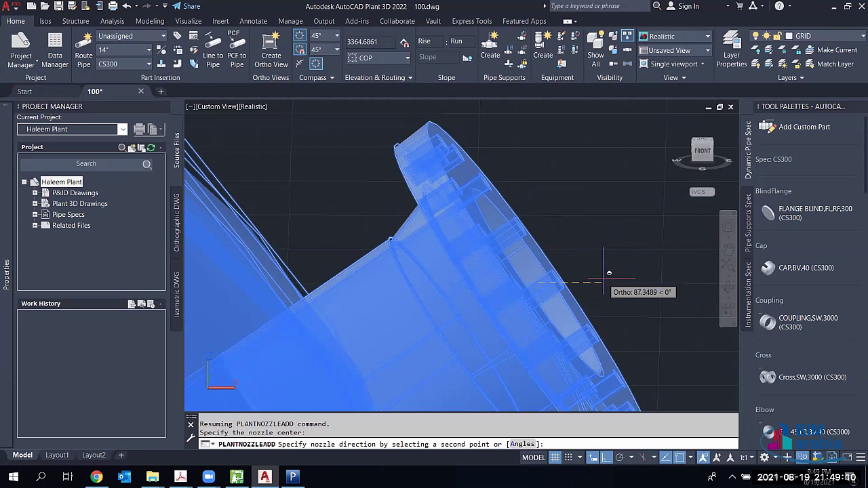
Step: Toggle Ortho on and back off with F8, then switch to AutoPIPE Vessel
key("F8")
key("F8")
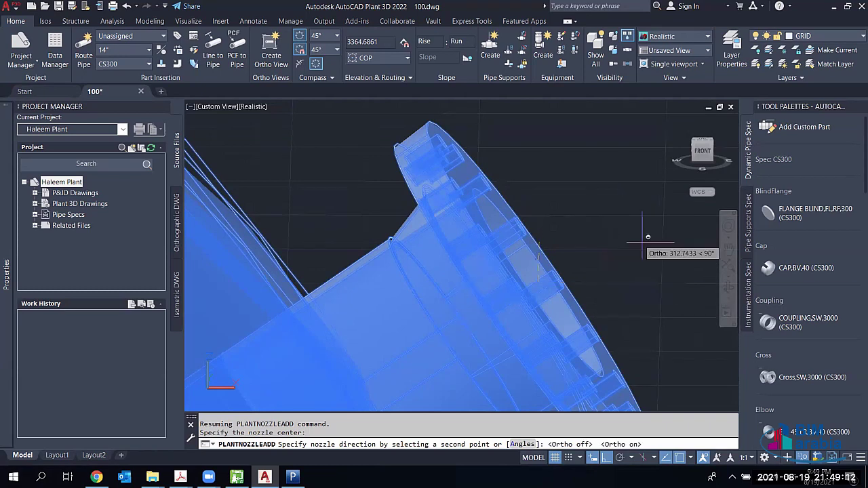
key("F8")
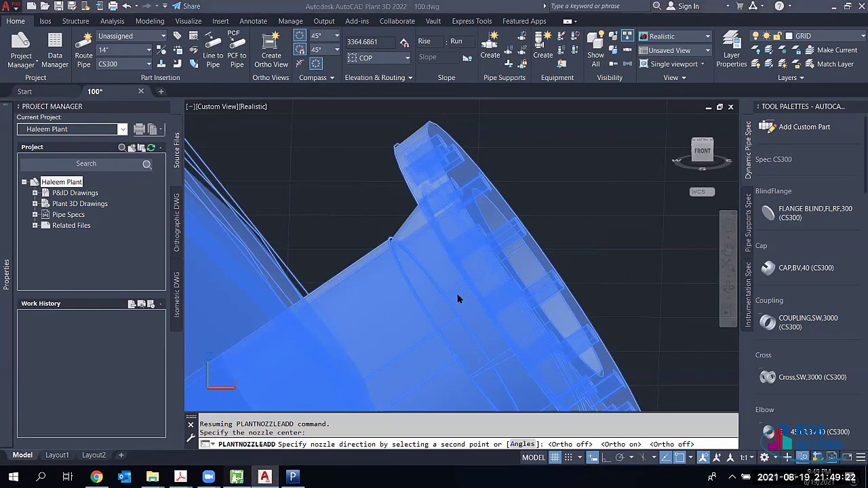
key("alt+Tab")
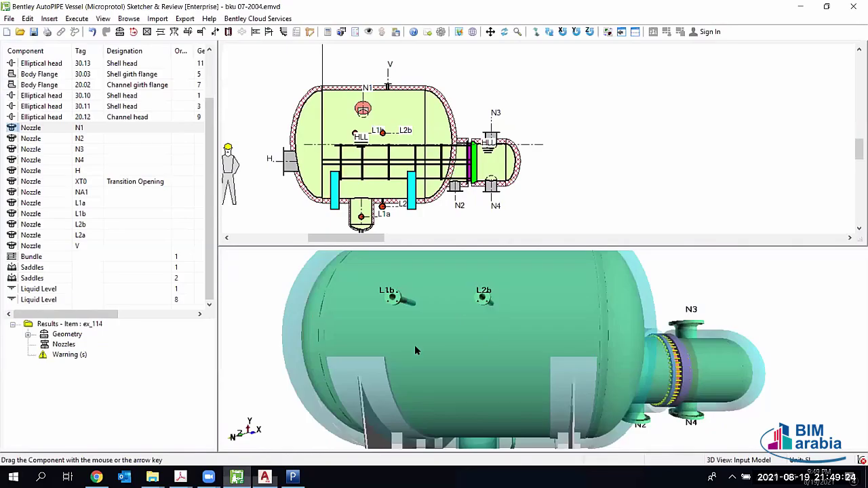
Step: Rotate and zoom the 3D vessel view and select the elliptical shell head 30.11
left_click_drag(458, 369, 583, 296)
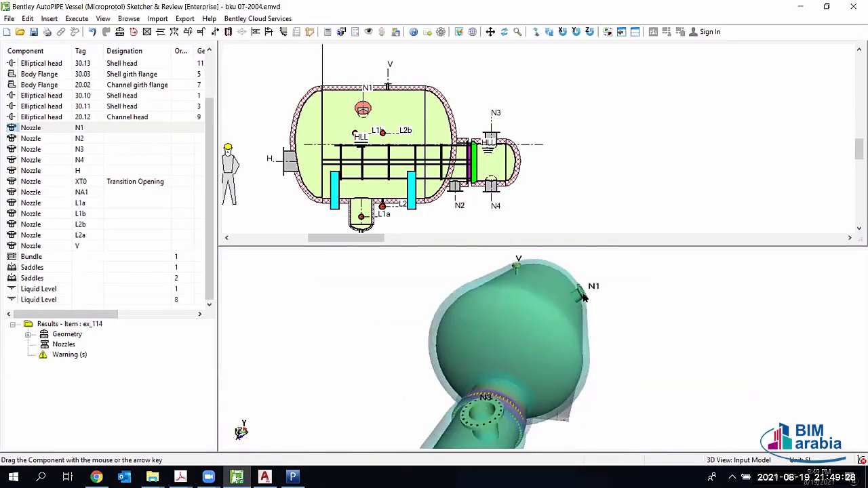
scroll(583, 296, "up", 2)
scroll(604, 279, "up", 2)
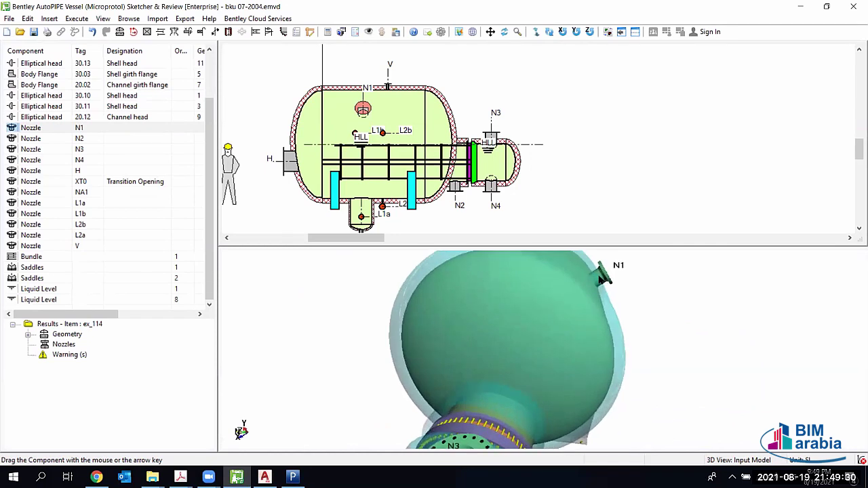
left_click(439, 185)
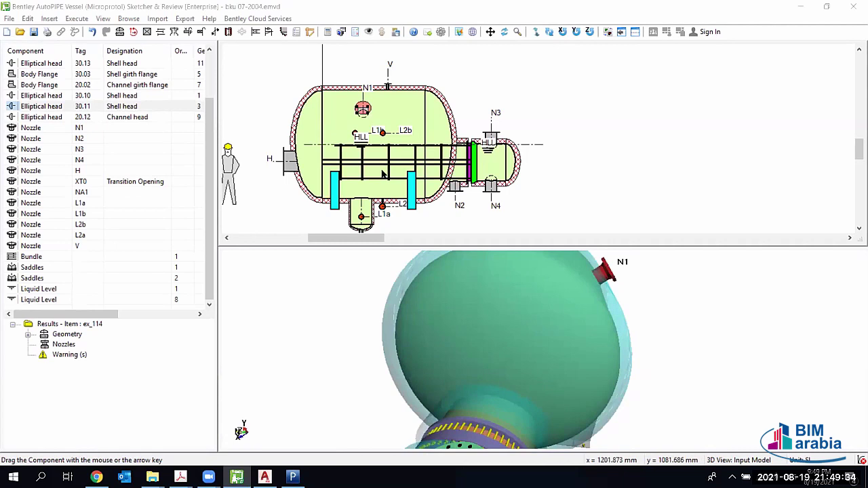
Step: Set nozzle N1's orientation to 215° in Nozzle Properties, then return to Plant 3D
double_click(388, 218)
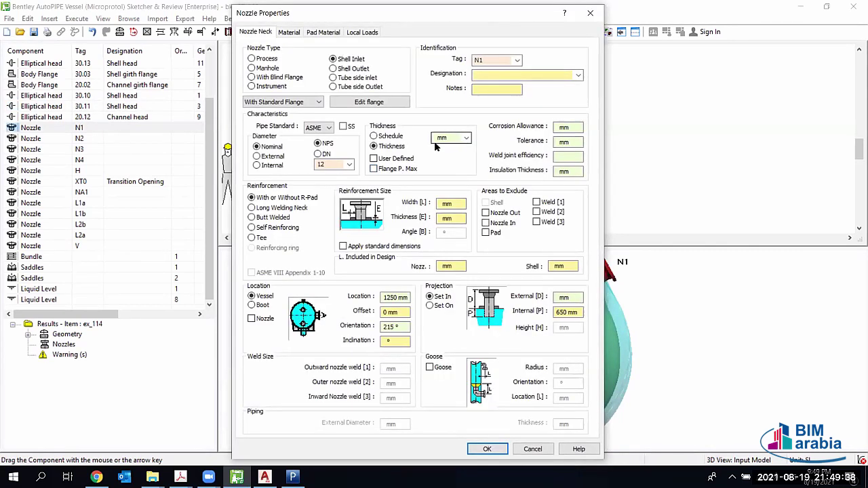
left_click(395, 327)
type("215")
key("Tab")
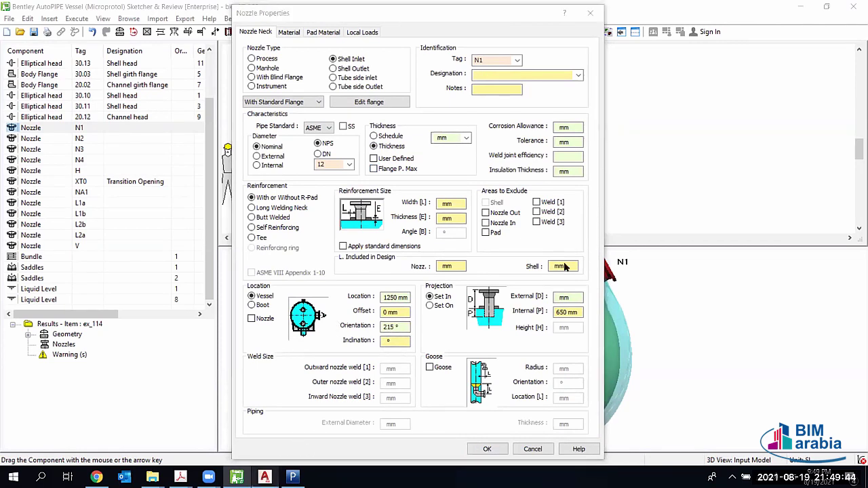
key("alt+Tab")
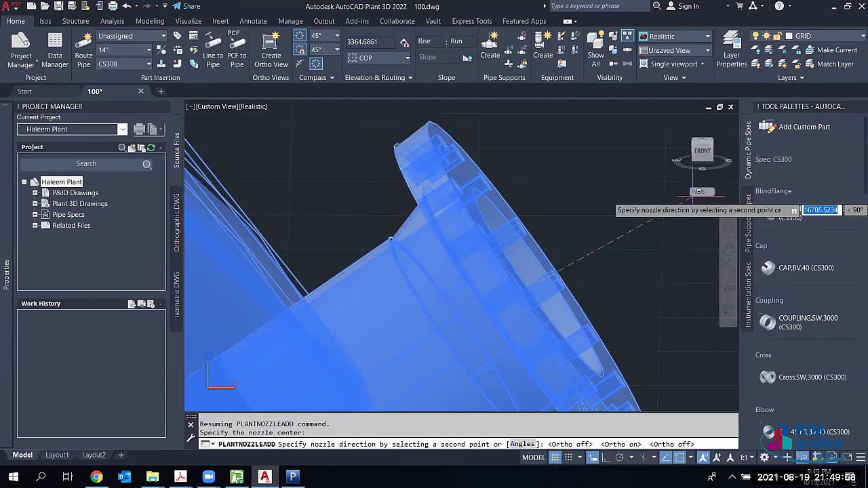
Step: Accept the nozzle direction angle to bring up the nozzle settings
scroll(702, 191, "up", 2)
scroll(559, 258, "up", 1)
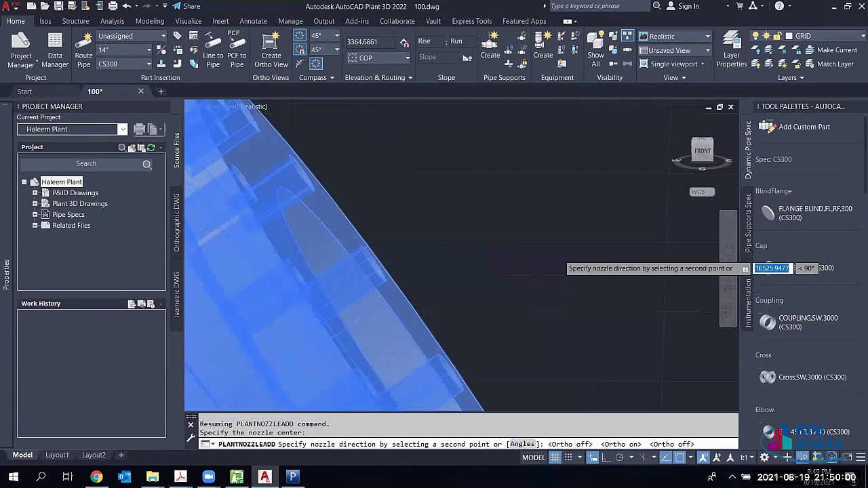
scroll(563, 256, "down", 3)
key("Tab")
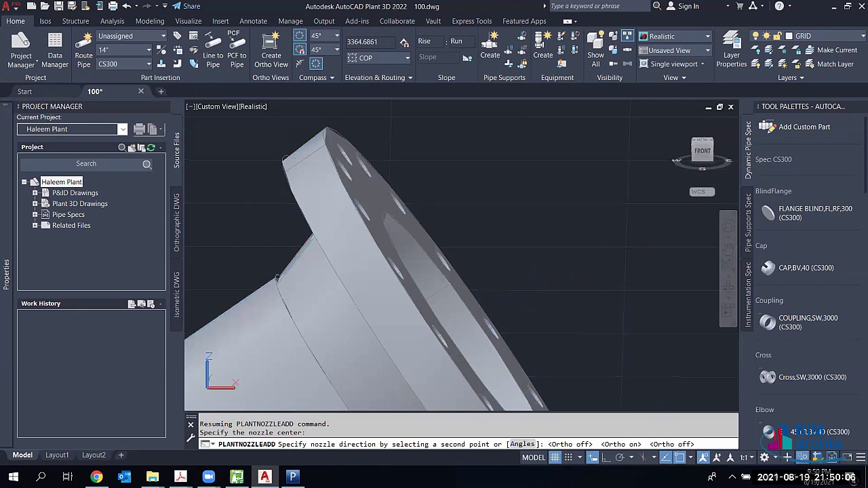
key("Return")
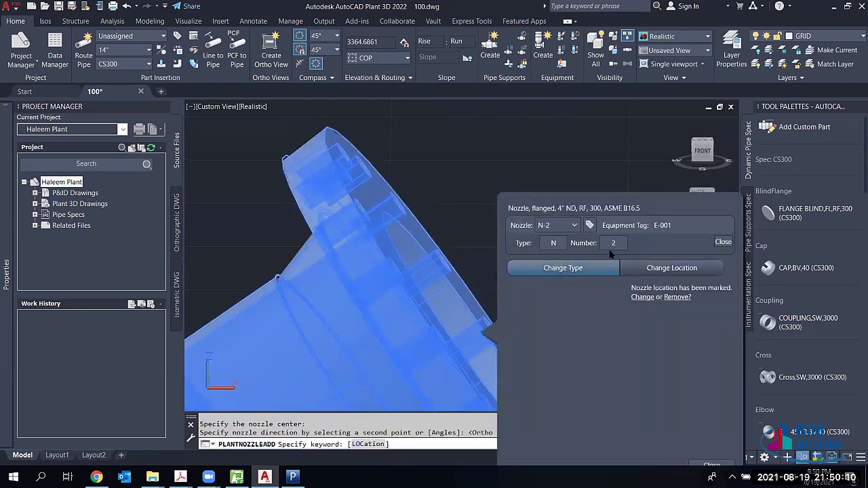
Step: Make it a straight 12" ND RF 300 flanged nozzle and finish placing it
left_click(723, 242)
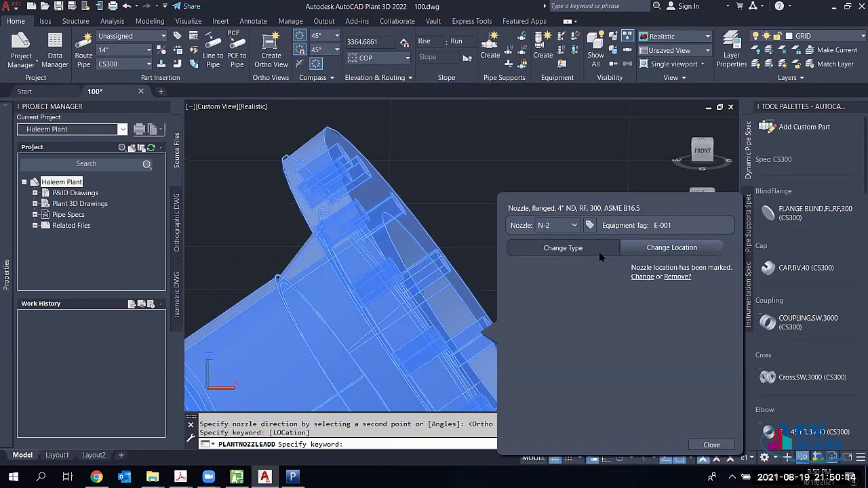
left_click(573, 249)
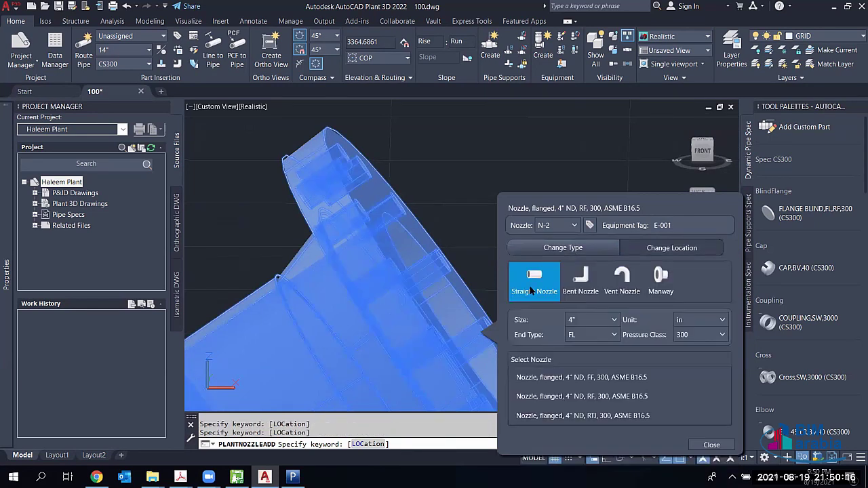
left_click(589, 319)
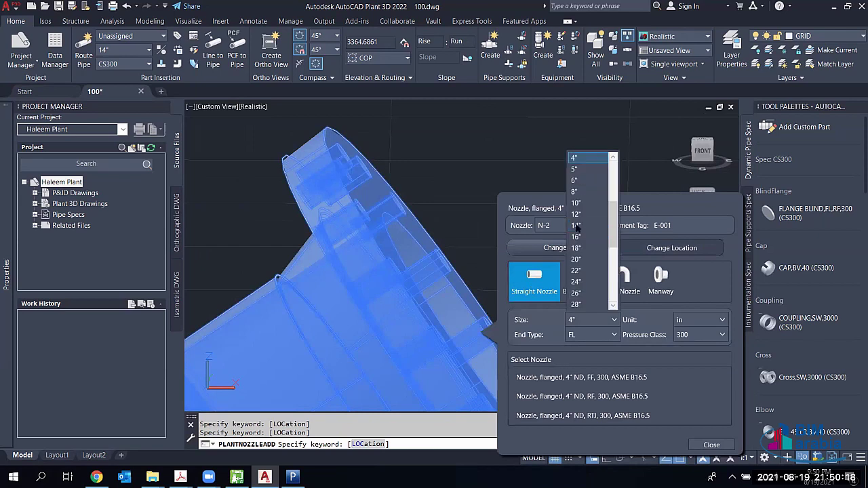
left_click(586, 213)
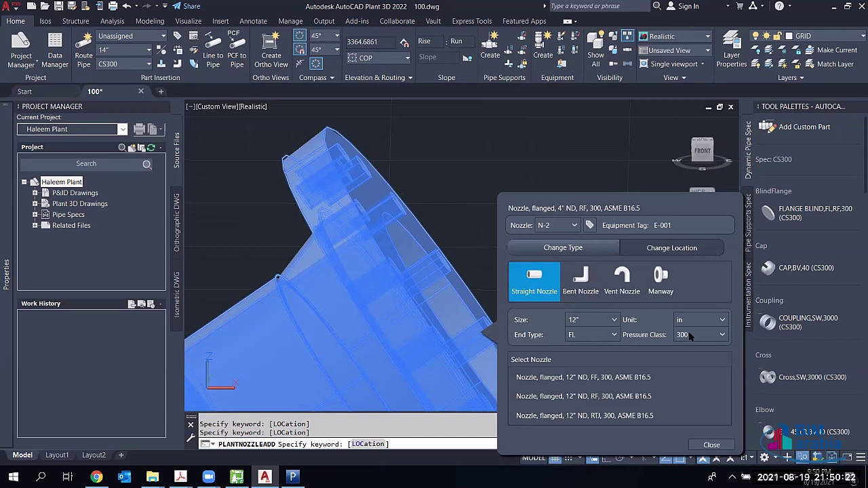
left_click(570, 396)
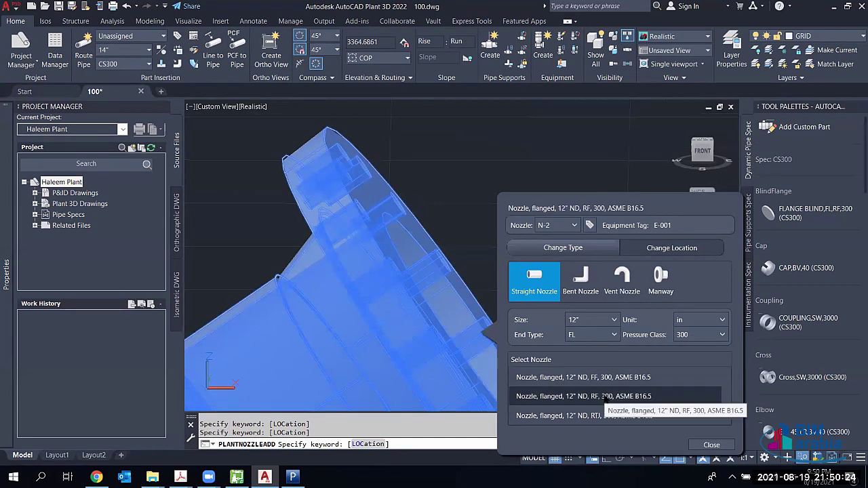
left_click(710, 445)
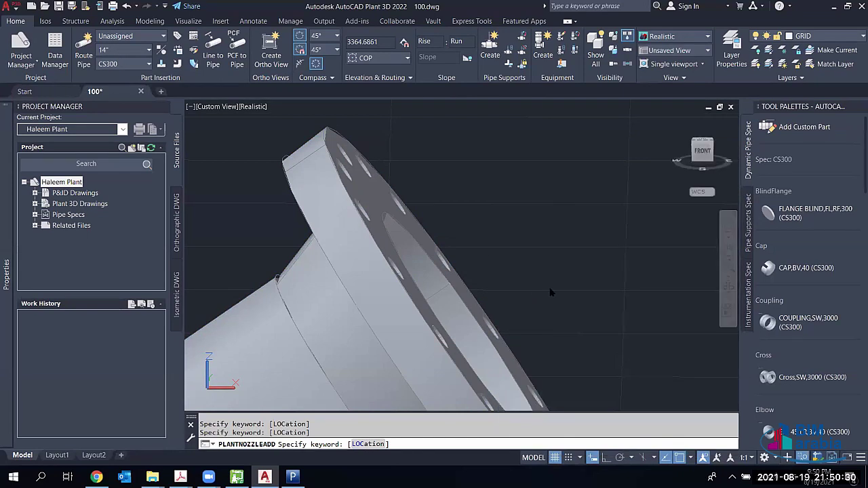
key("Escape")
scroll(486, 299, "down", 2)
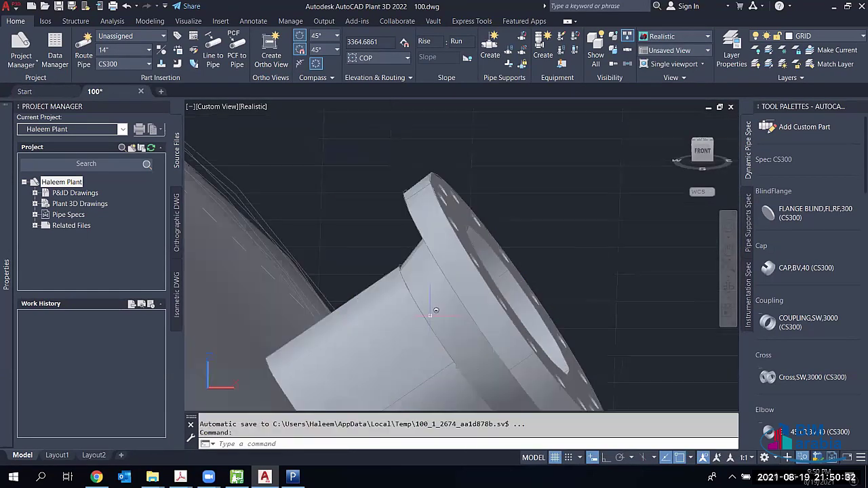
scroll(485, 299, "up", 2)
scroll(412, 306, "down", 2)
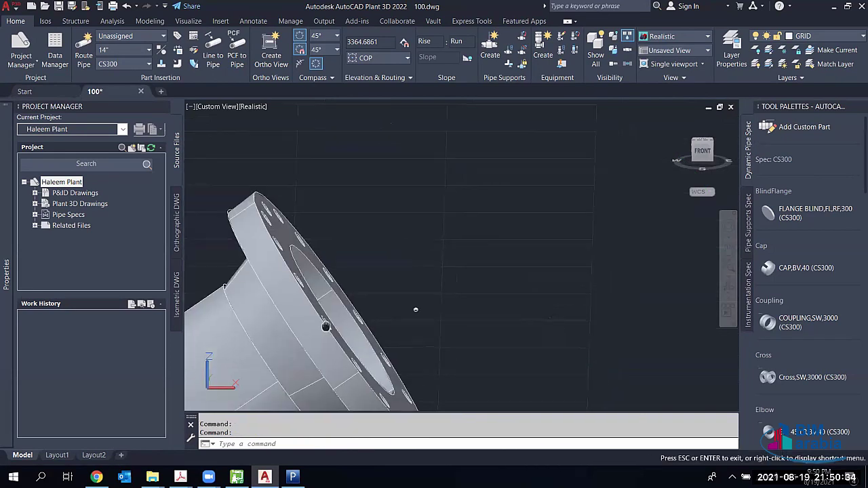
left_click(129, 48)
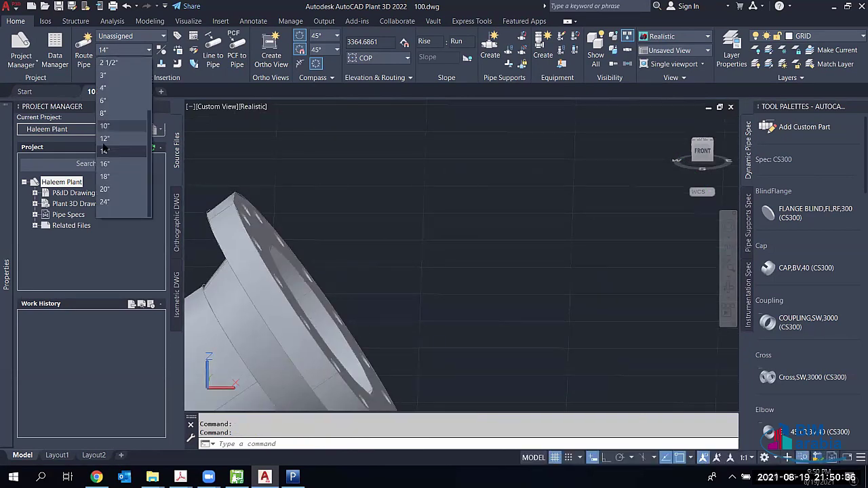
left_click(104, 137)
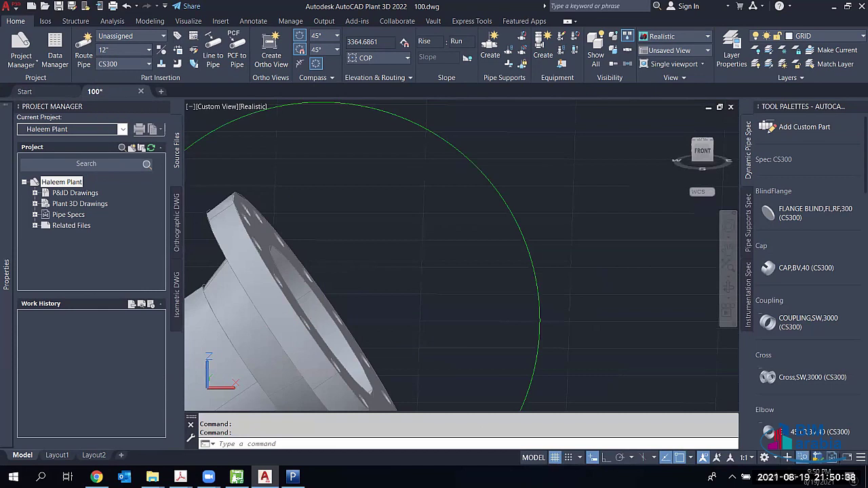
key("Escape")
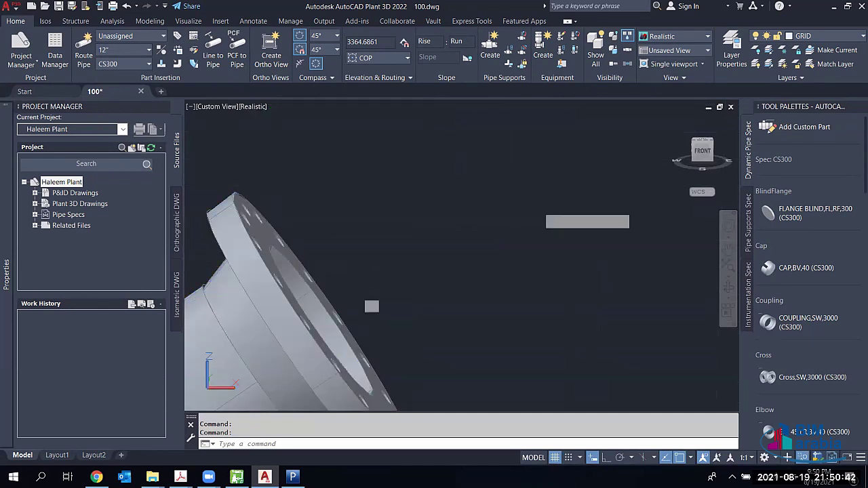
left_click(372, 306)
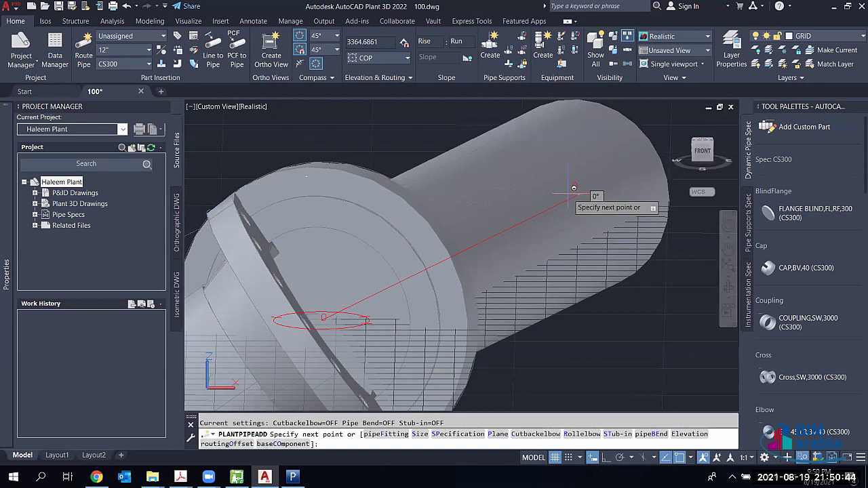
middle_click_drag(573, 186, 570, 244, "shift")
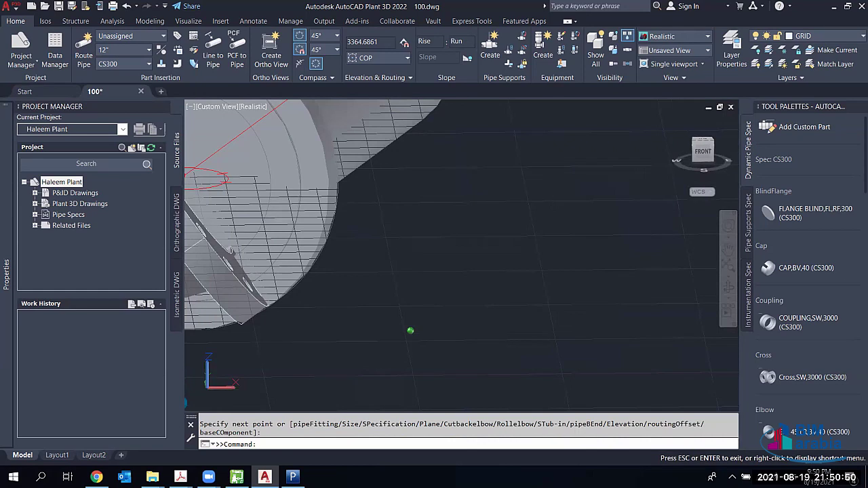
middle_click_drag(569, 244, 485, 261, "shift")
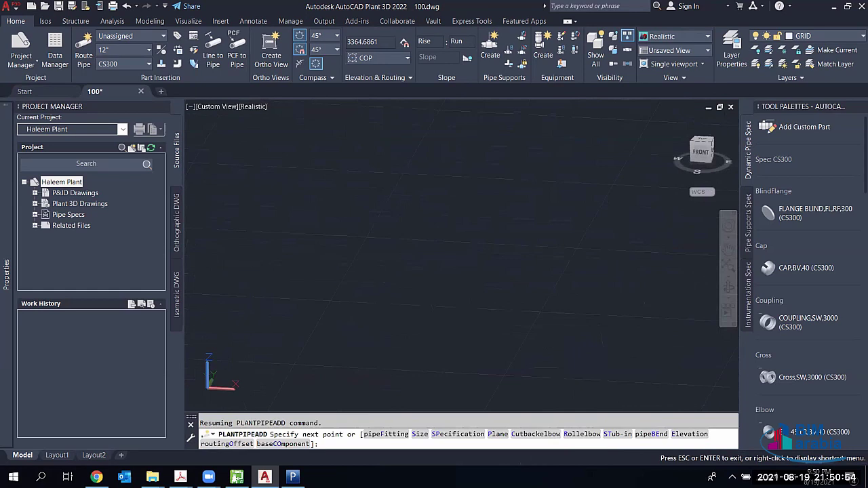
key("Escape")
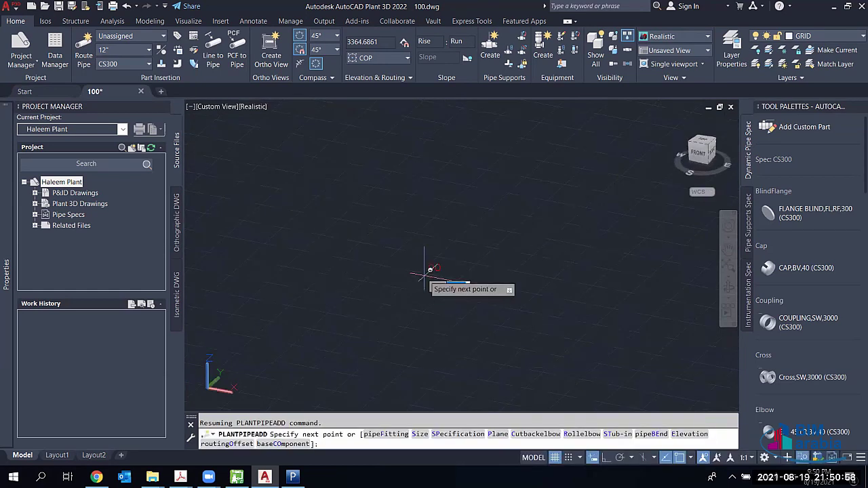
key("Escape")
key("Escape")
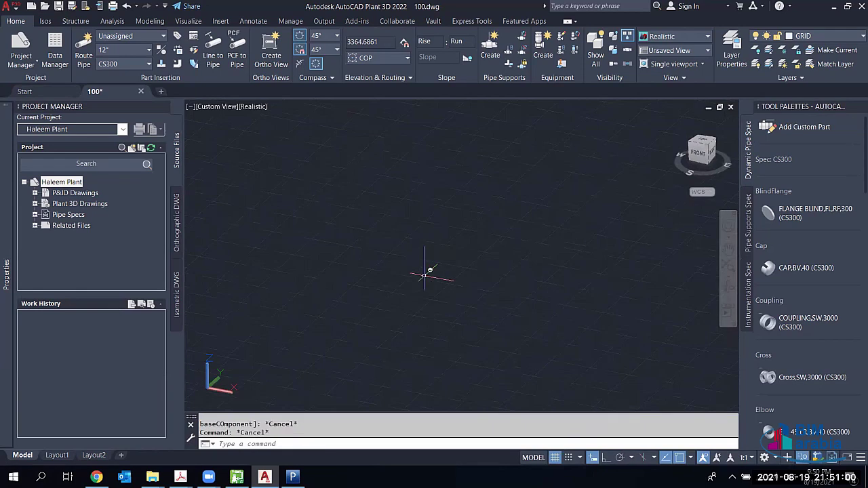
Step: Orbit and zoom in toward the tank carrying nozzle N-2
middle_click_drag(424, 275, 459, 193, "shift")
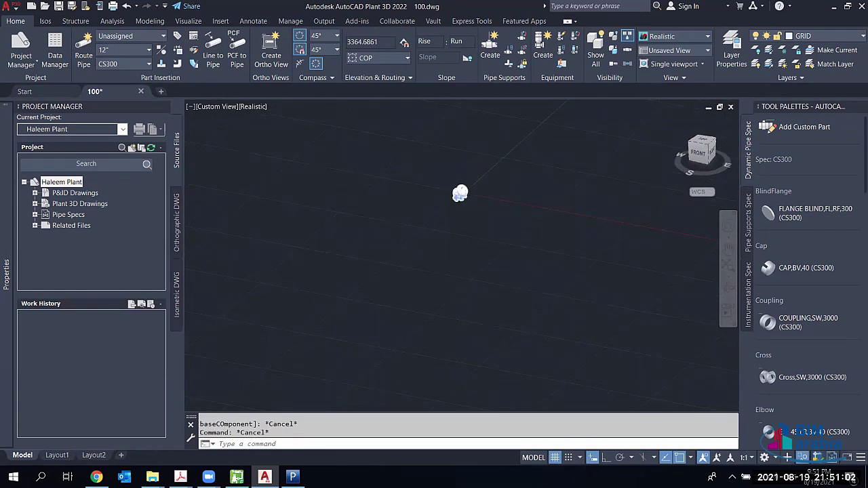
scroll(460, 193, "up", 2)
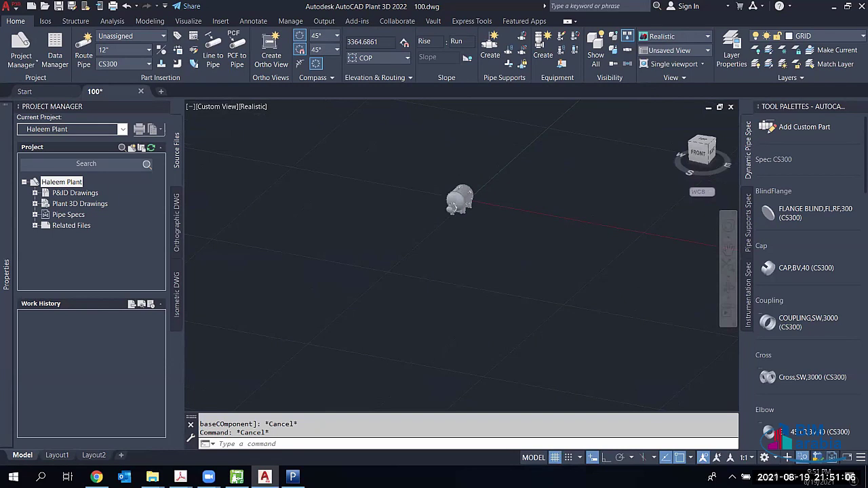
scroll(459, 200, "up", 1)
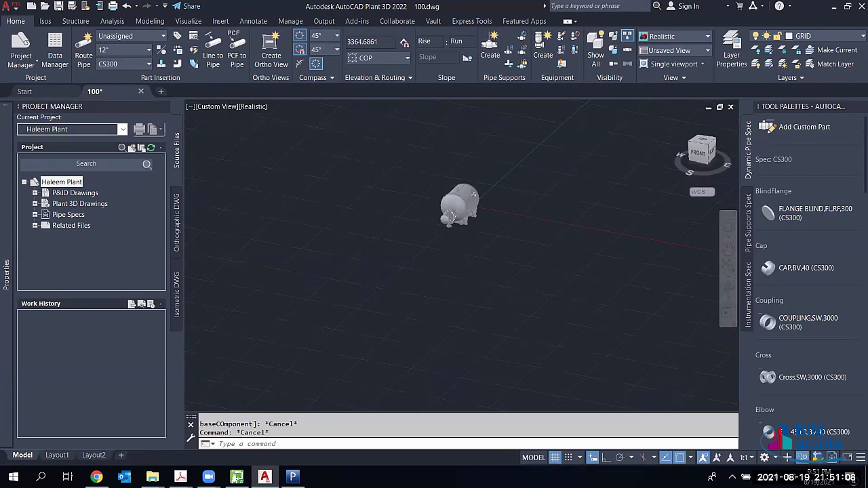
scroll(460, 200, "up", 1)
scroll(460, 200, "up", 2)
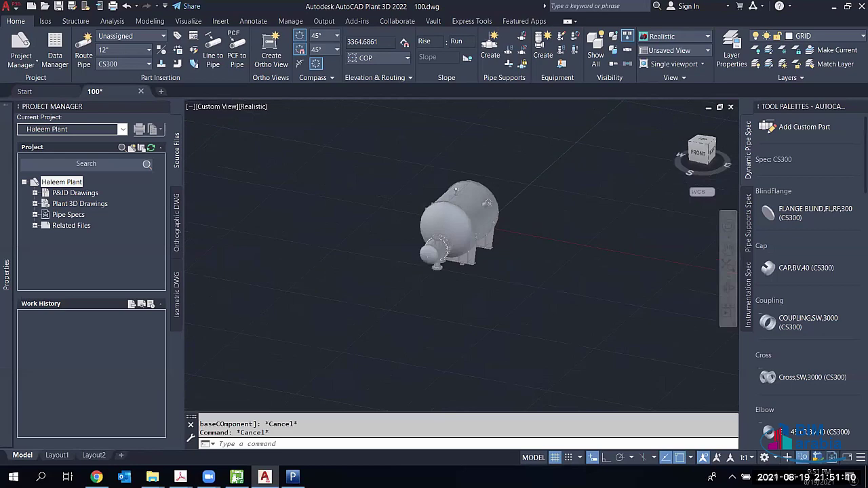
scroll(454, 191, "up", 2)
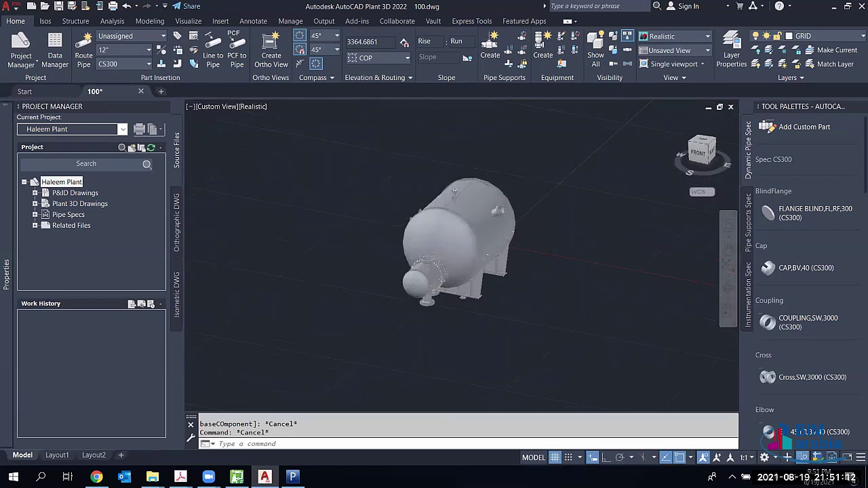
scroll(577, 173, "up", 2)
scroll(481, 228, "up", 2)
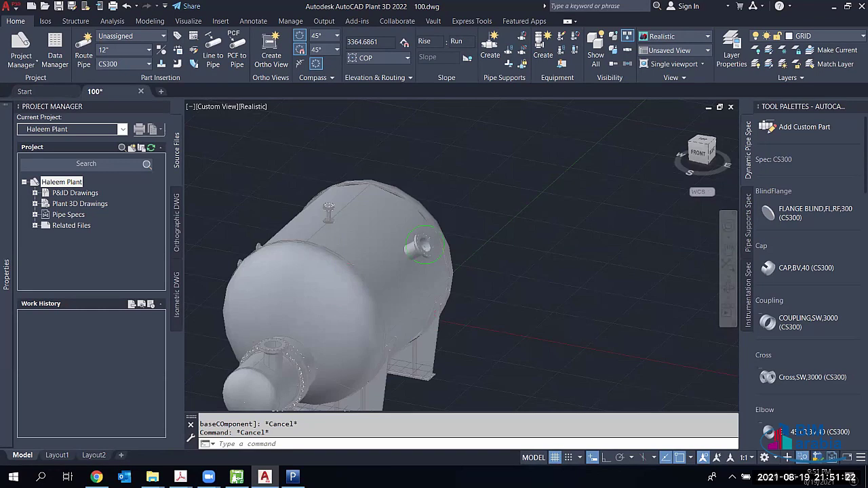
scroll(424, 246, "up", 1)
scroll(424, 246, "up", 2)
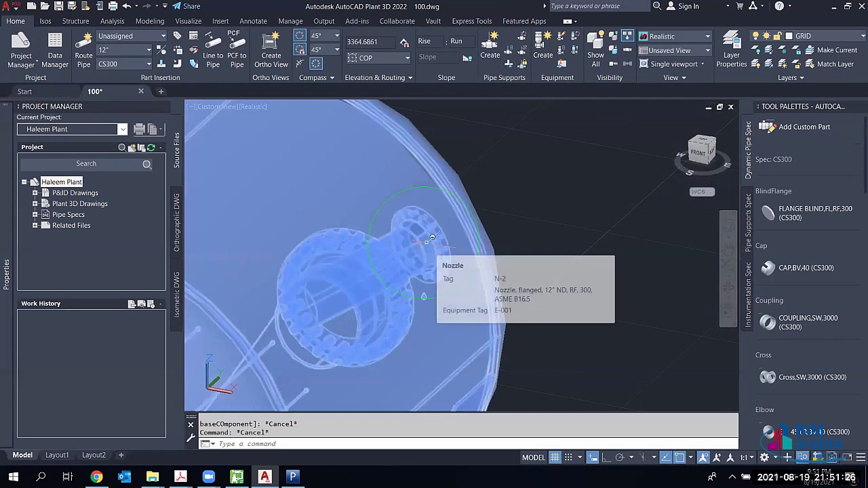
Step: Select the tank, orbit and zoom close on the 12" side nozzle N-2, then deselect
left_click(432, 238)
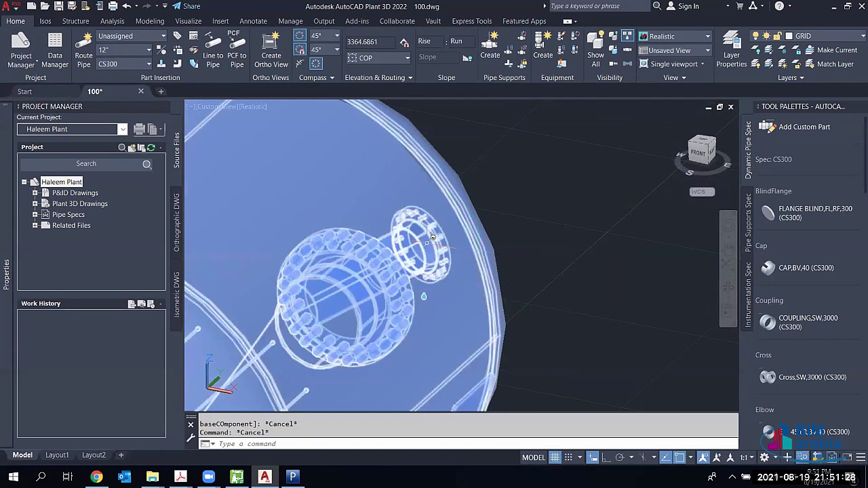
mouse_move(432, 238)
middle_mouse_down("shift")
mouse_move(447, 227)
mouse_move(405, 245)
mouse_move(421, 226)
middle_mouse_up("shift")
scroll(432, 248, "up", 2)
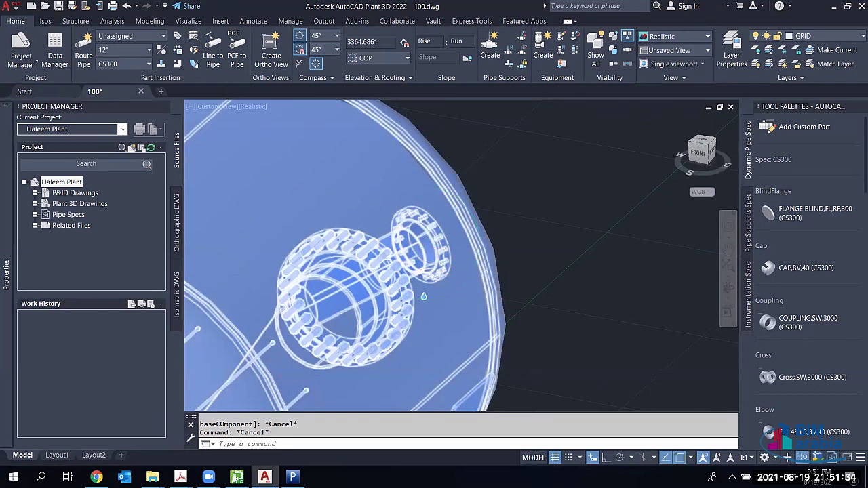
scroll(411, 295, "up", 1)
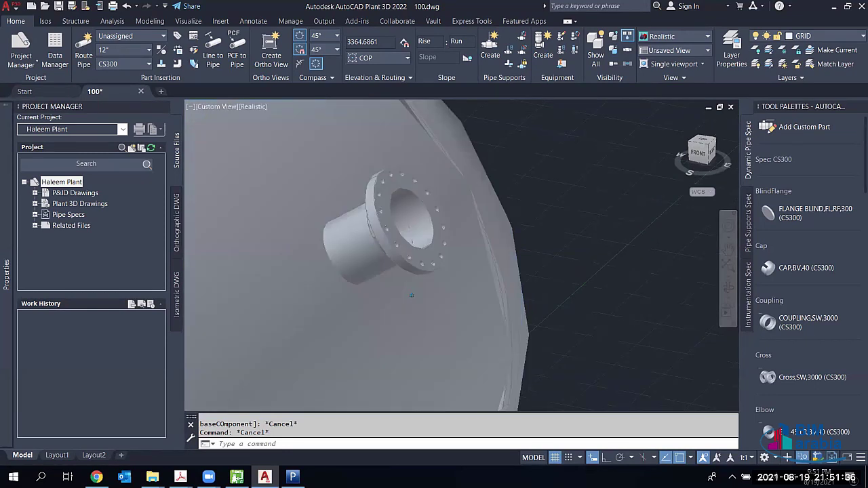
scroll(393, 293, "up", 1)
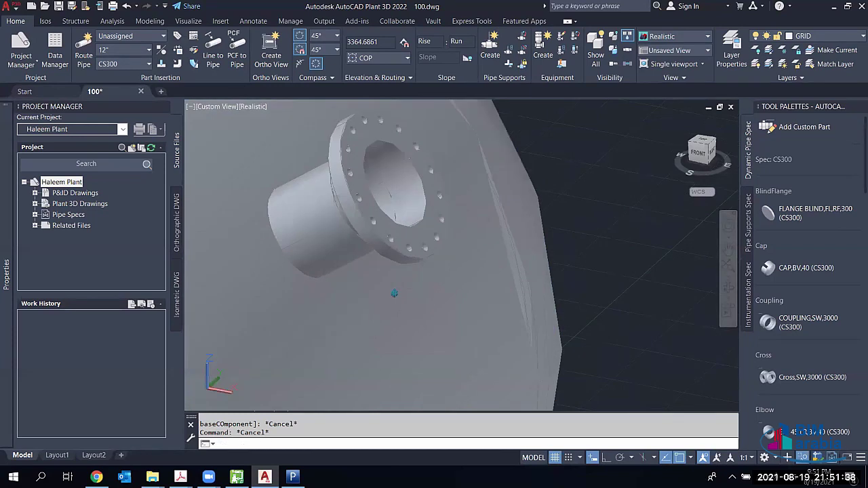
scroll(394, 292, "up", 2)
left_click(311, 176)
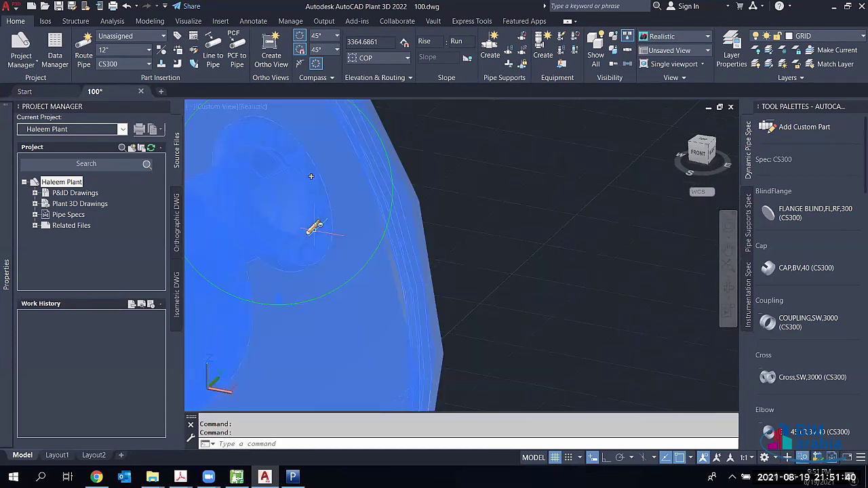
key("Escape")
key("Escape")
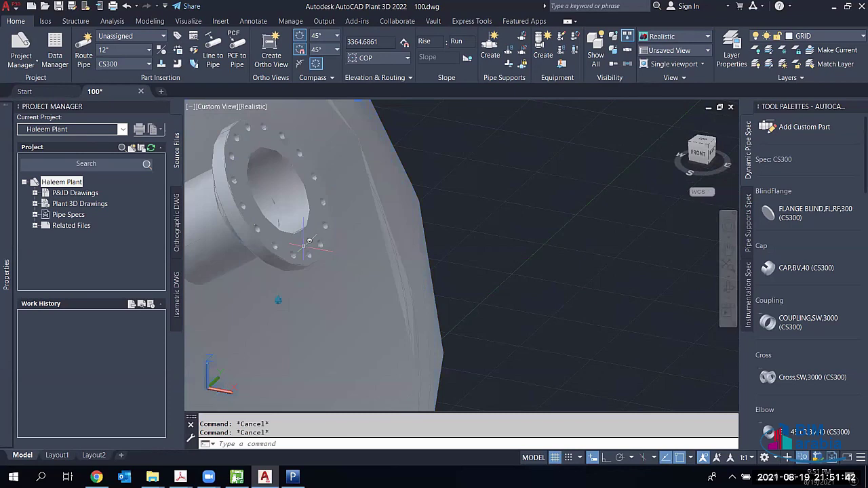
Step: Start a LINE with Tangent snap on and place its first point on the flange
type("line")
key("Return")
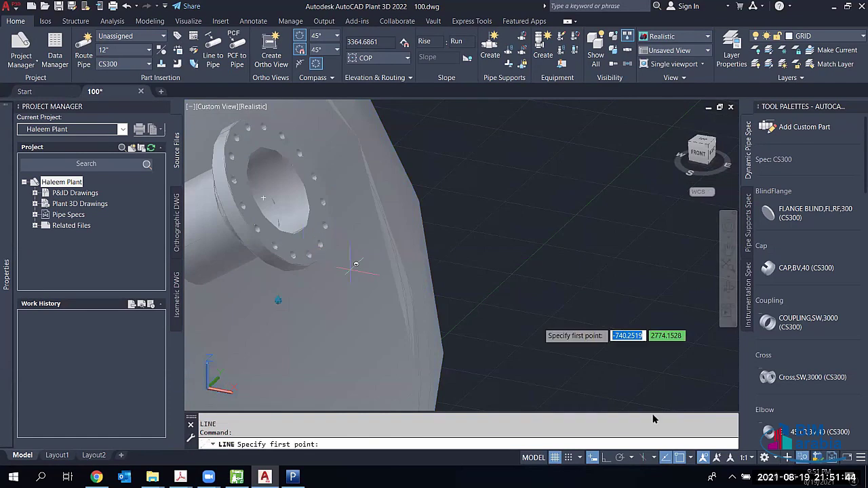
left_click(690, 457)
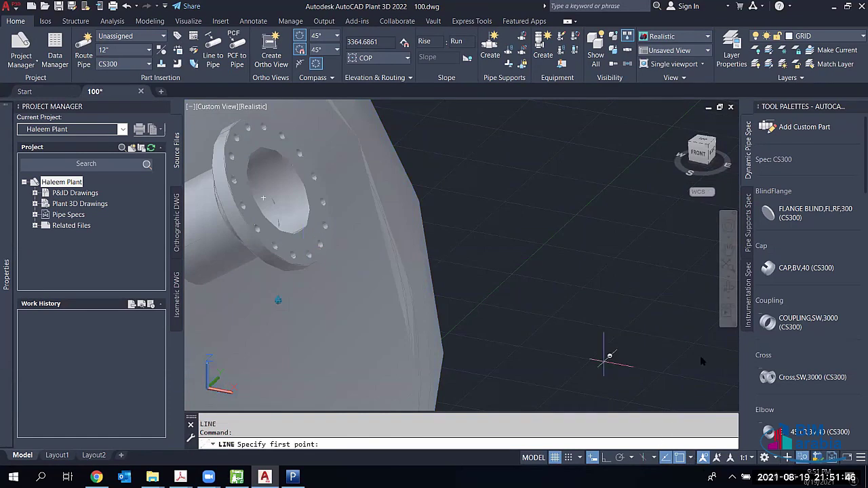
left_click(707, 385)
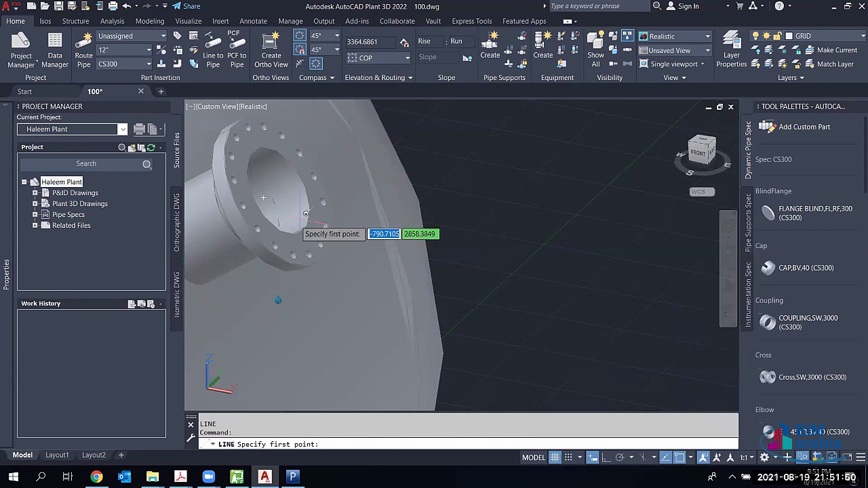
key("BackSpace")
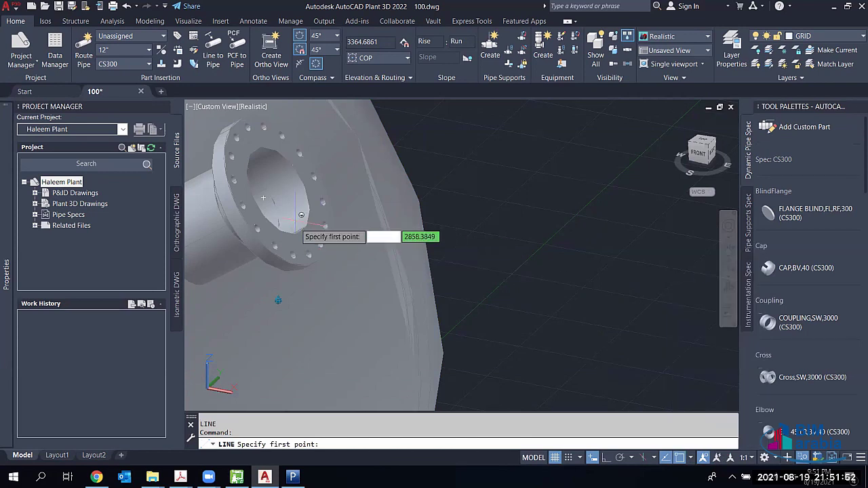
scroll(305, 217, "up", 2)
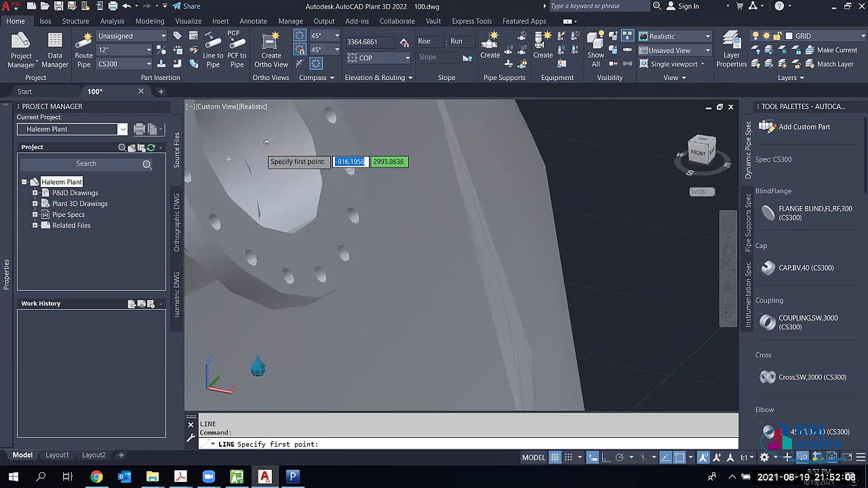
left_click(325, 149)
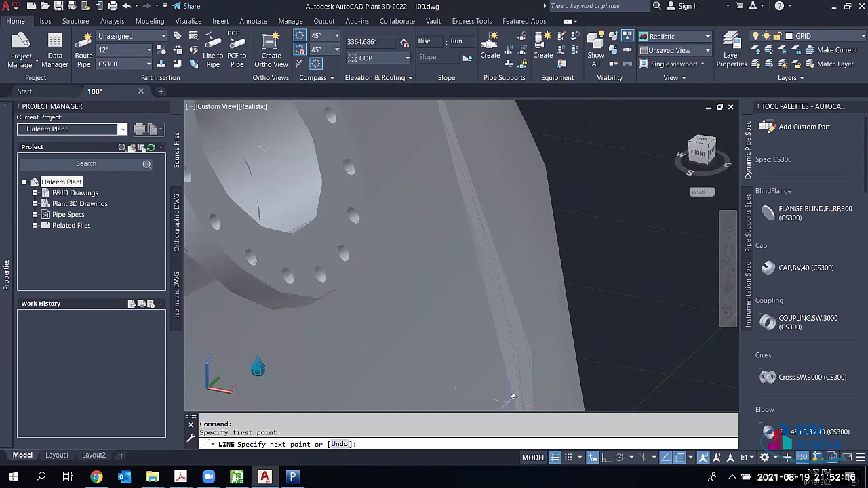
Step: Orbit around the flange and end the line at a bolt hole
scroll(330, 337, "down", 2)
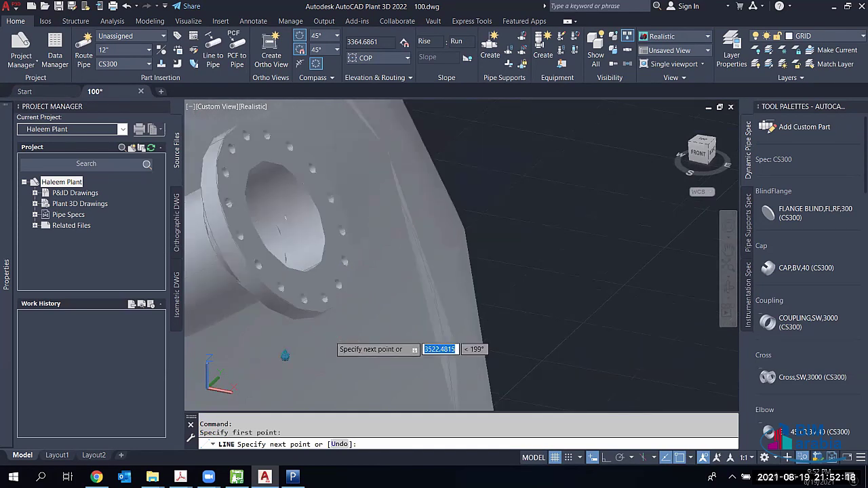
scroll(335, 330, "up", 3)
scroll(335, 330, "down", 2)
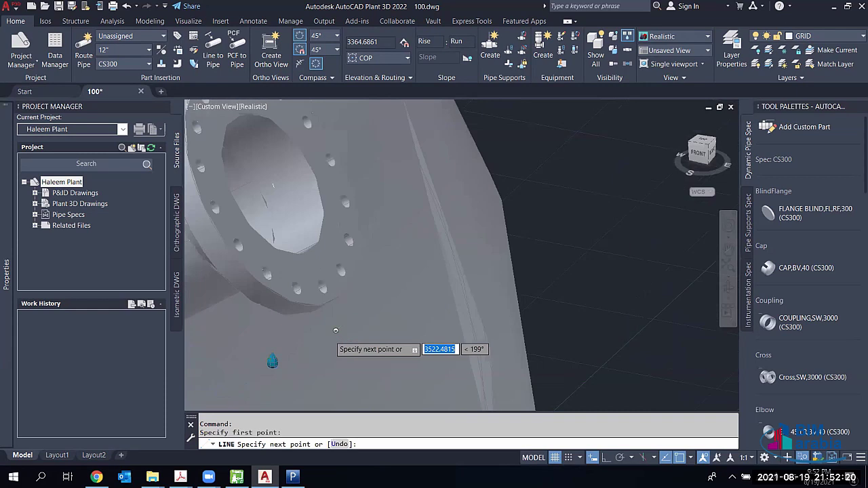
scroll(335, 330, "down", 2)
middle_click_drag(335, 330, 319, 284, "shift")
scroll(513, 303, "up", 3)
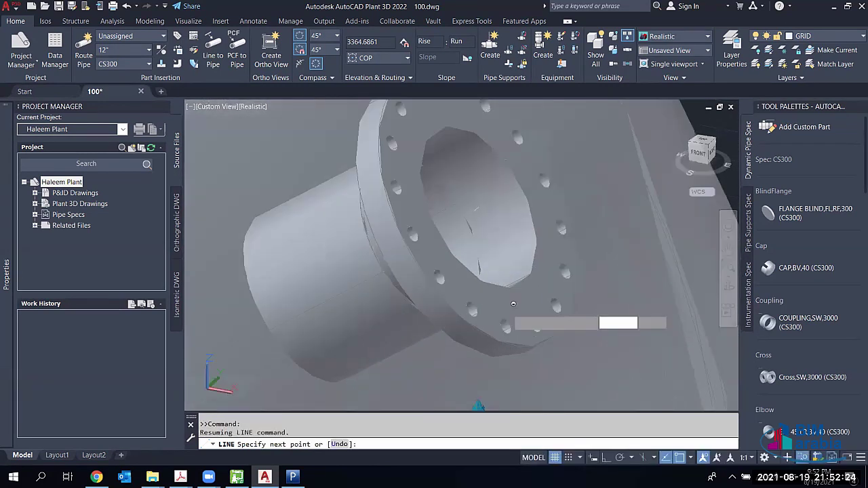
scroll(514, 302, "up", 3)
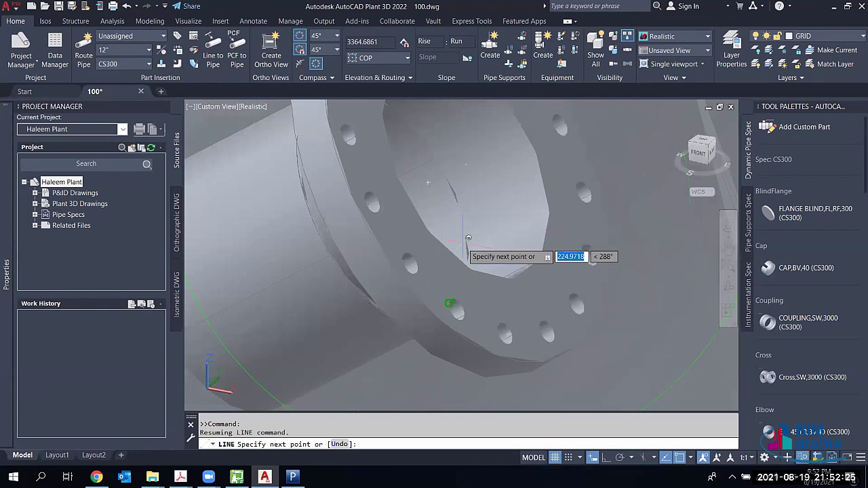
left_click(553, 333)
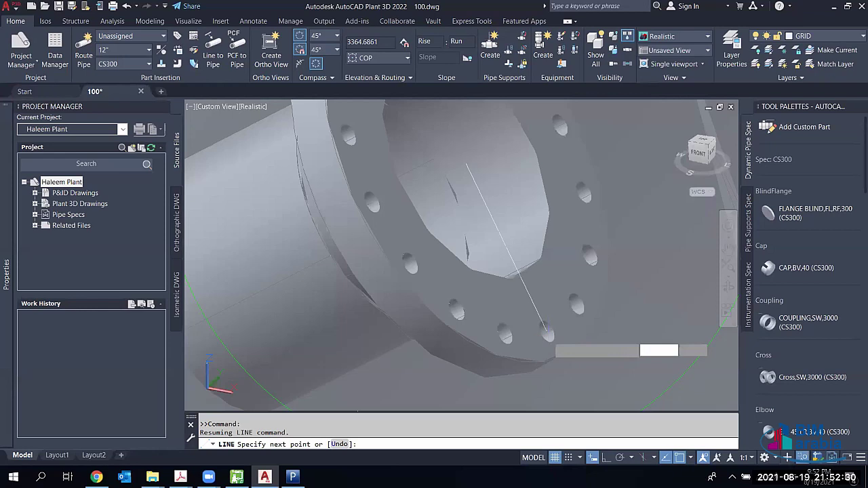
key("Escape")
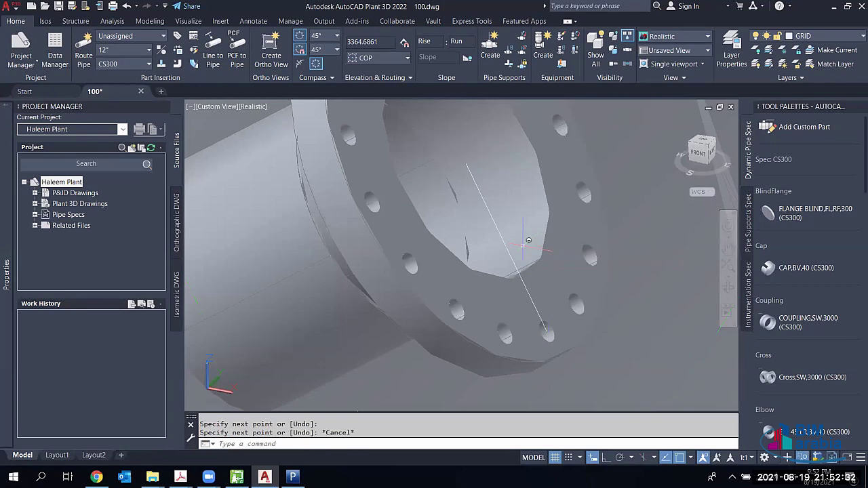
Step: Repeat LINE with Endpoint snap enabled, starting at the existing line's end
key("Escape")
key("Escape")
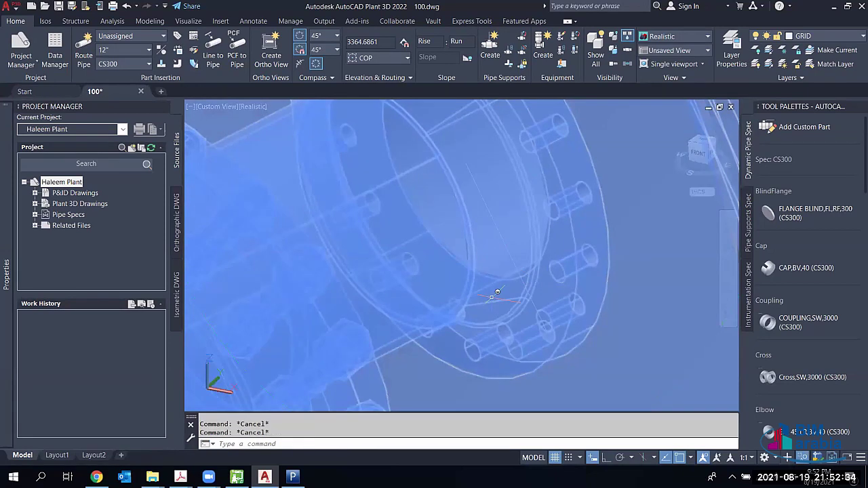
key("Return")
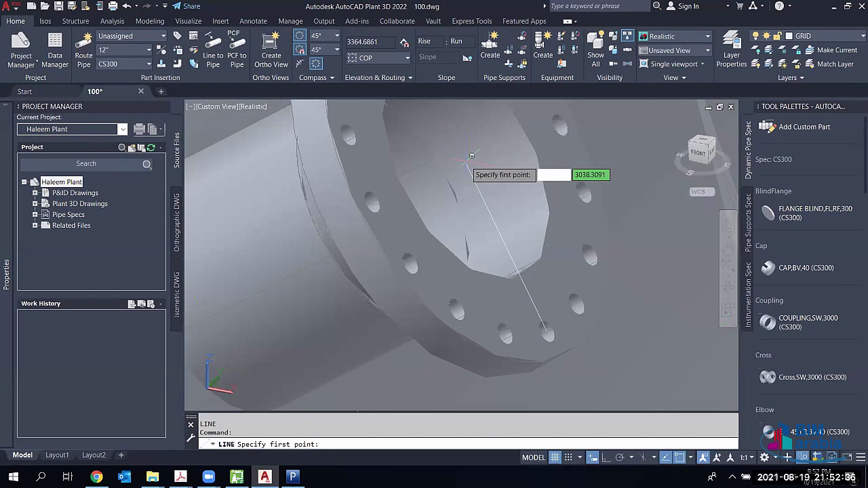
left_click(690, 460)
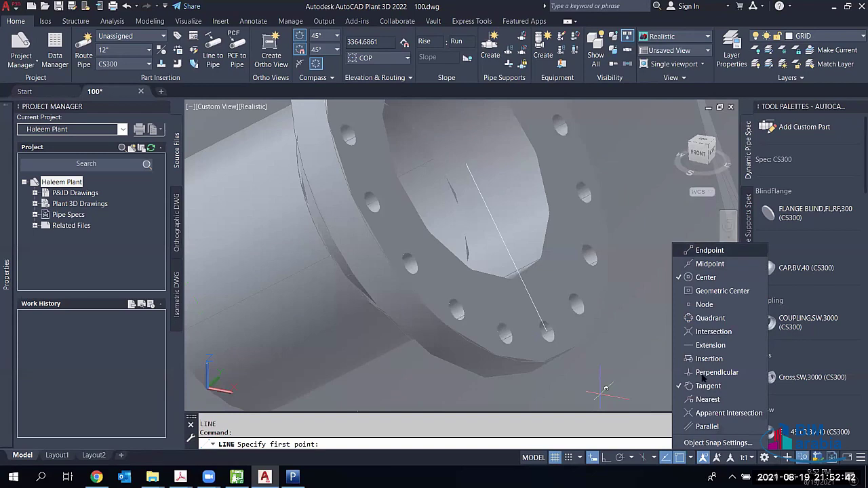
left_click(505, 200)
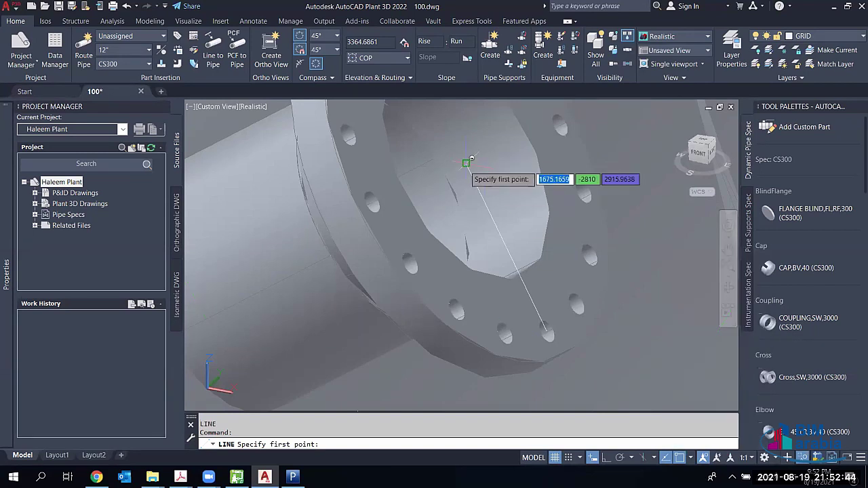
left_click(465, 163)
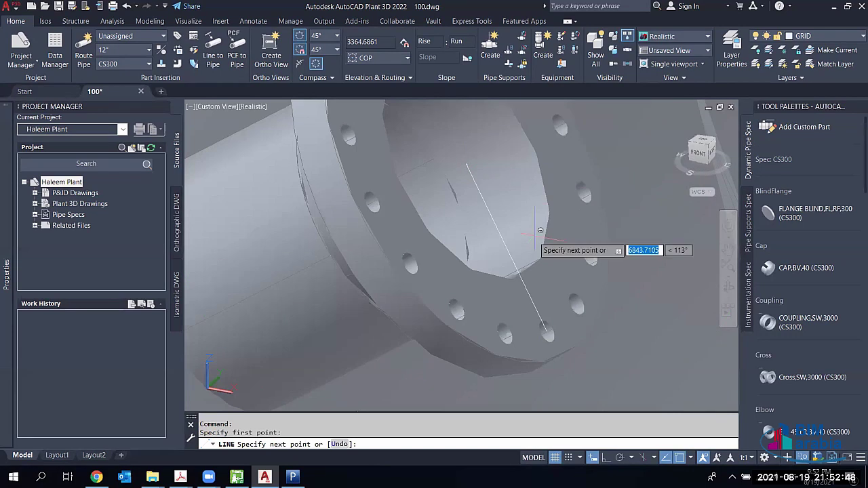
Step: Orbit to face the flange head-on, then cancel the unfinished second line
middle_click_drag(506, 246, 553, 187, "shift")
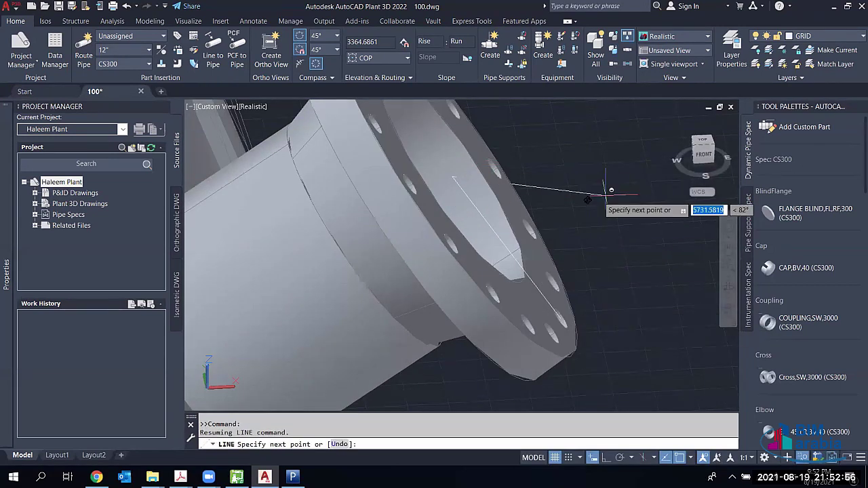
mouse_move(397, 225)
middle_mouse_down("shift")
mouse_move(257, 227)
mouse_move(393, 207)
middle_mouse_up("shift")
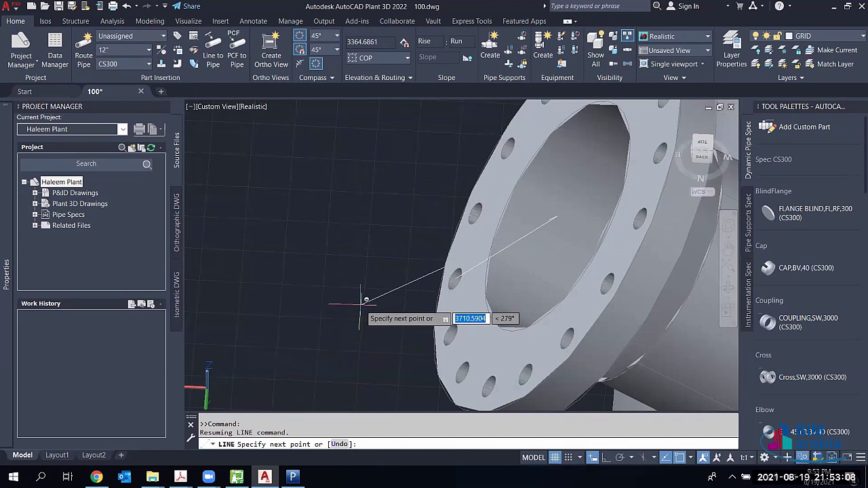
key("Escape")
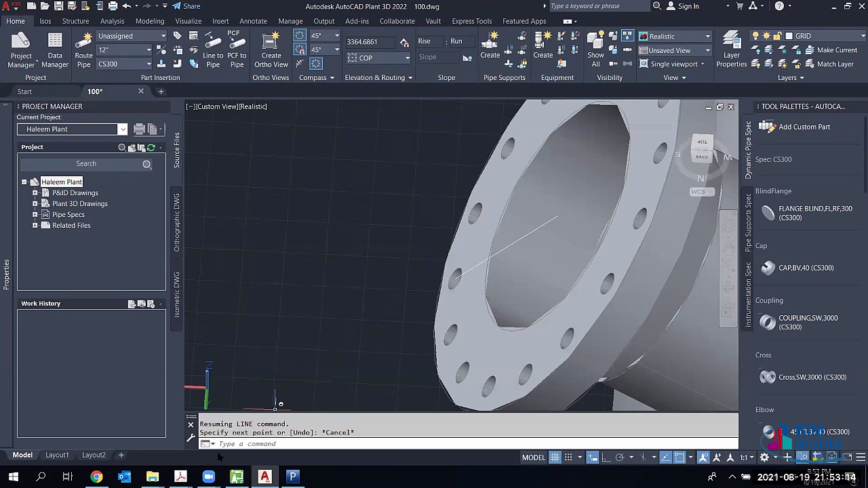
mouse_move(208, 476)
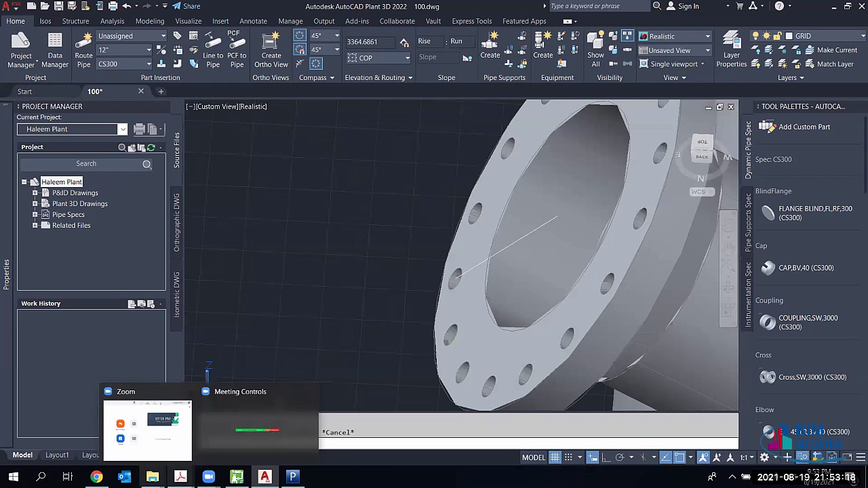
mouse_move(293, 477)
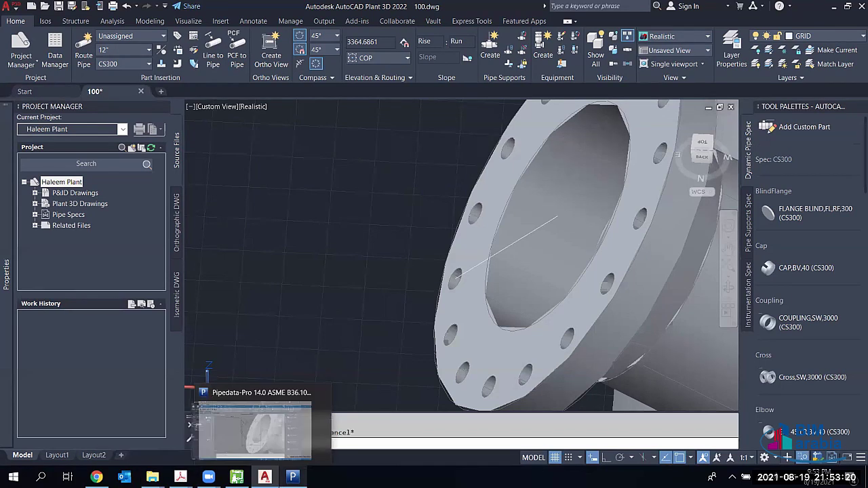
key("alt+Tab")
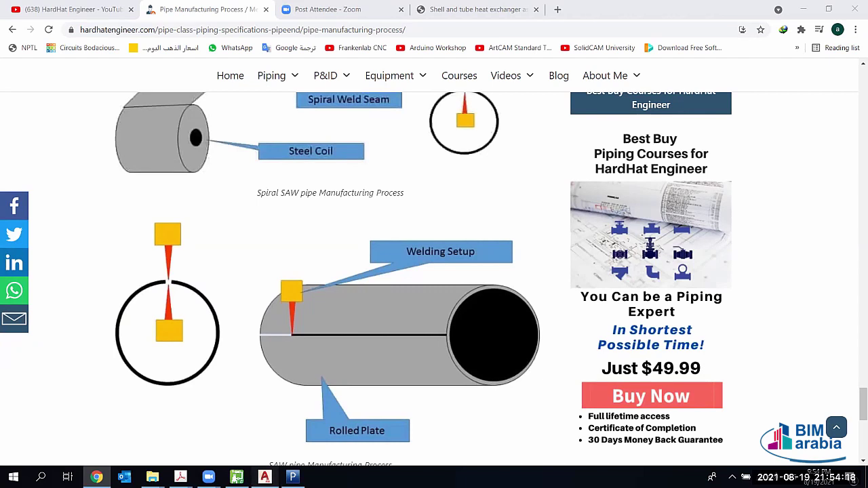
left_click(264, 477)
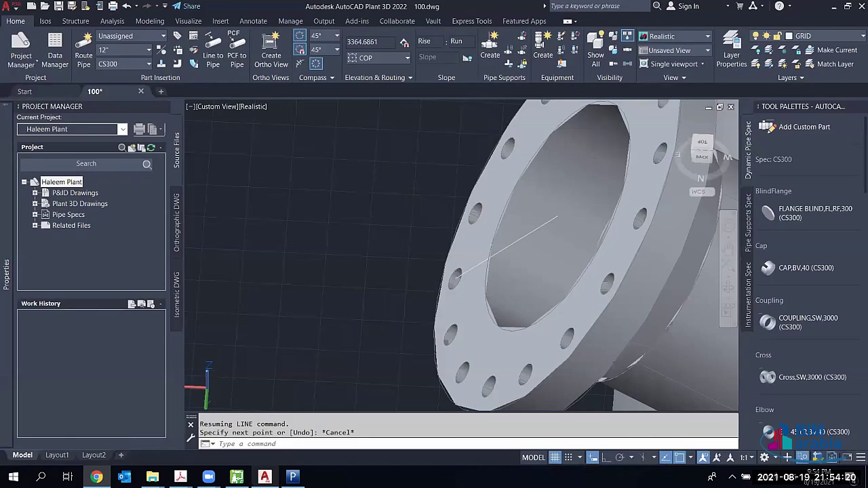
Step: Zoom out from the flange and pan to recentre the whole vessel
scroll(421, 263, "down", 5)
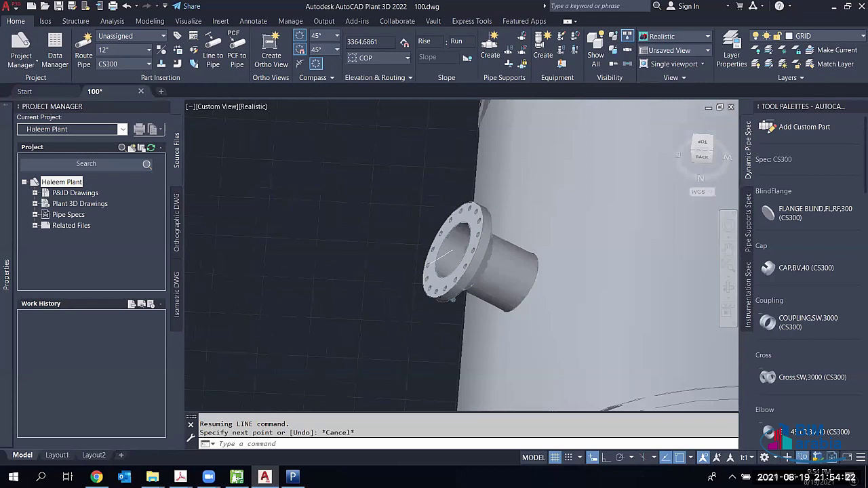
scroll(420, 262, "down", 5)
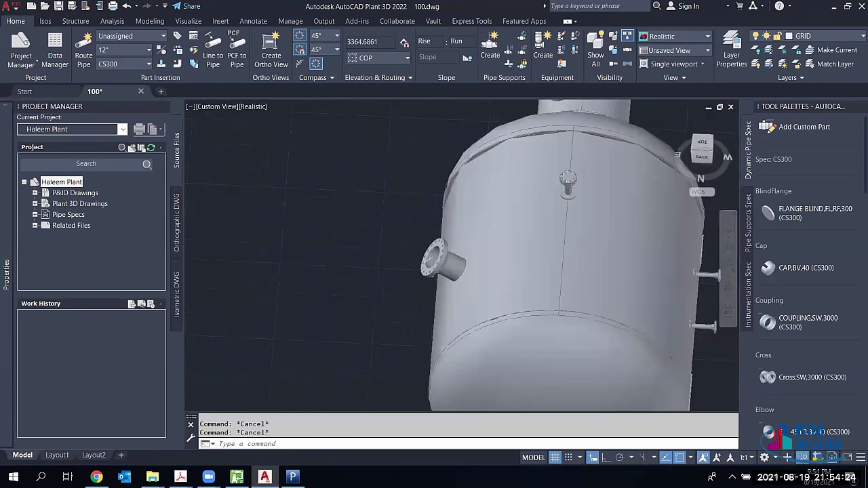
scroll(424, 261, "down", 3)
scroll(425, 262, "down", 3)
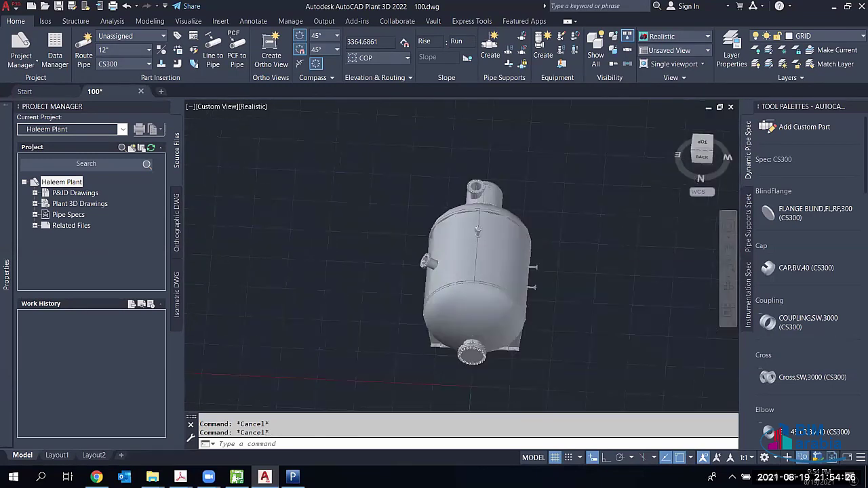
scroll(426, 262, "down", 3)
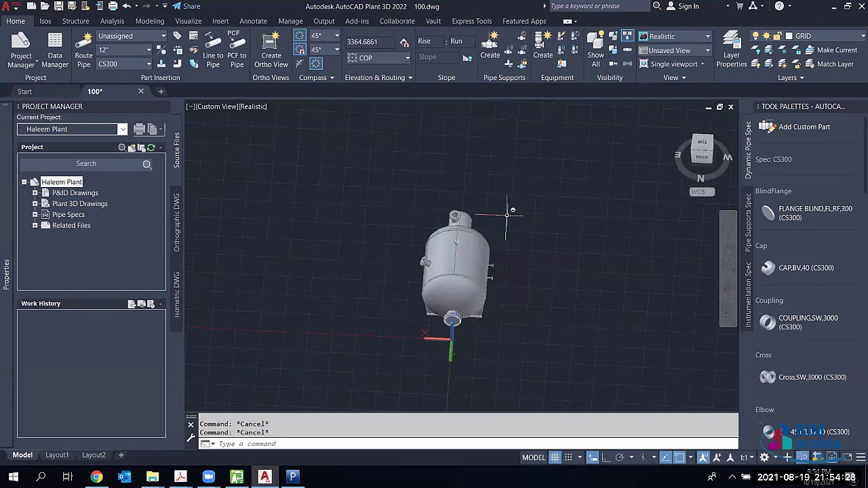
scroll(489, 217, "down", 3)
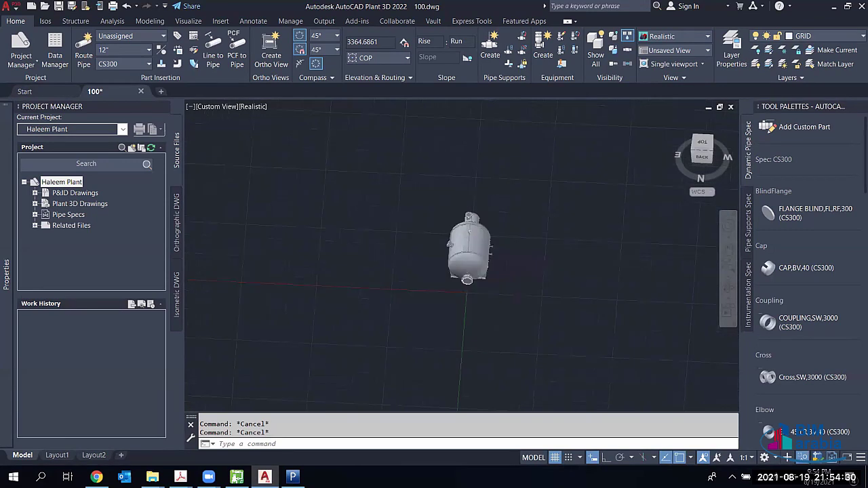
middle_click_drag(505, 217, 431, 225)
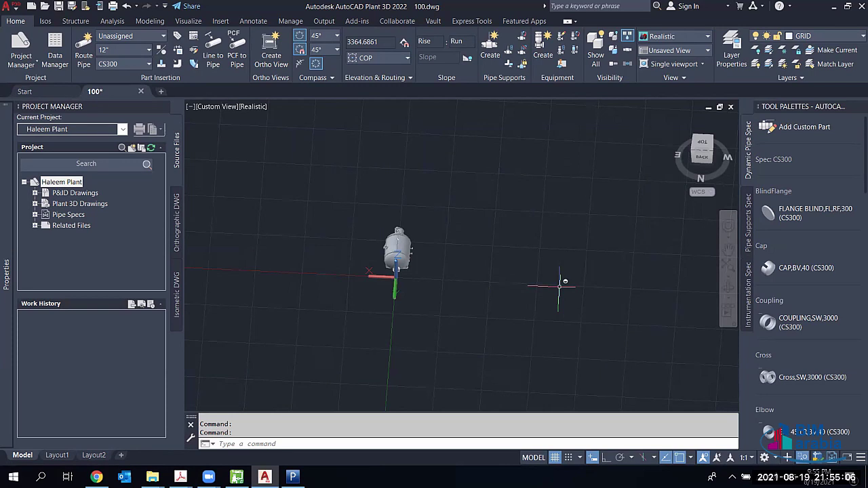
Step: Select the vessel, orbit to a more side-on view, then clear the selection
left_click(398, 252)
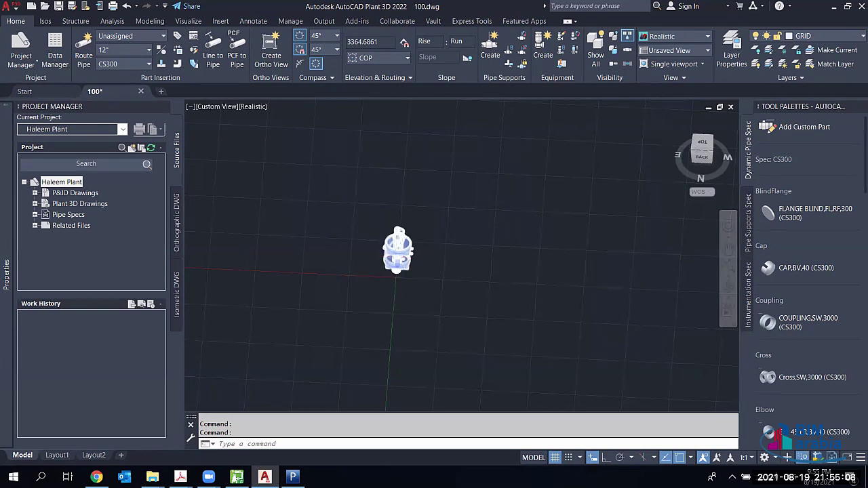
middle_click_drag(398, 252, 407, 244, "shift")
scroll(397, 259, "up", 2)
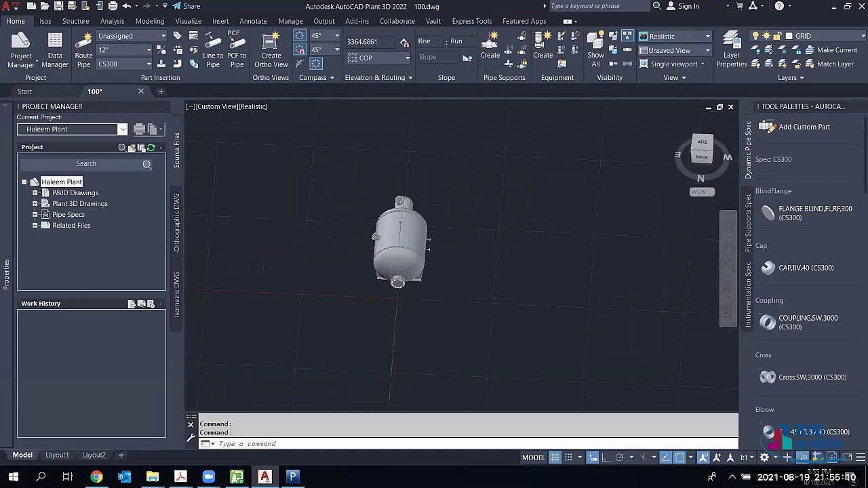
left_click(400, 220)
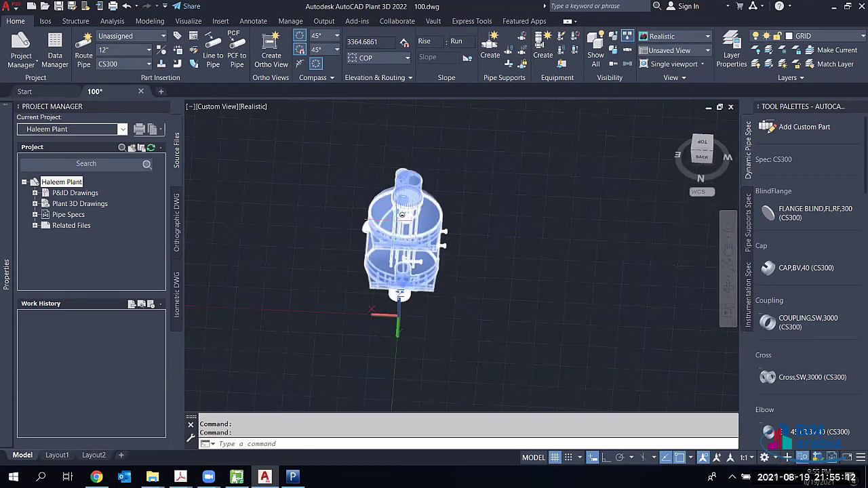
key("Escape")
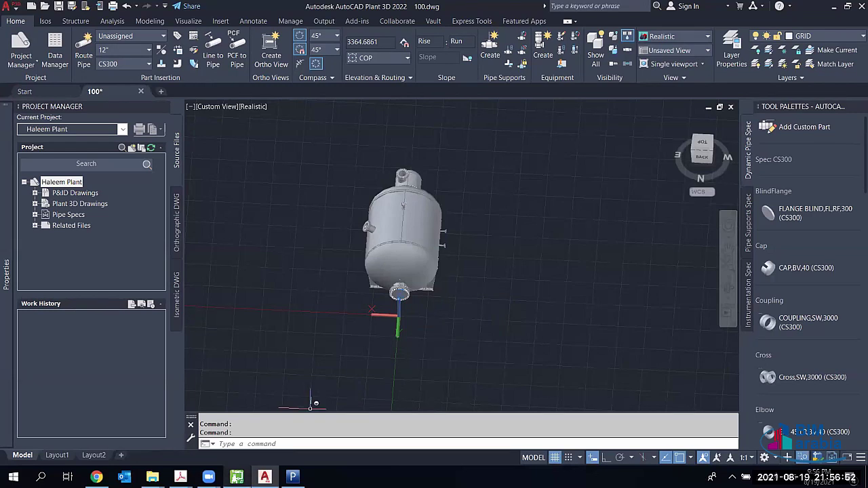
Step: In AutoPIPE Vessel, close nozzle properties and save the current model before opening another file
key("alt+Tab")
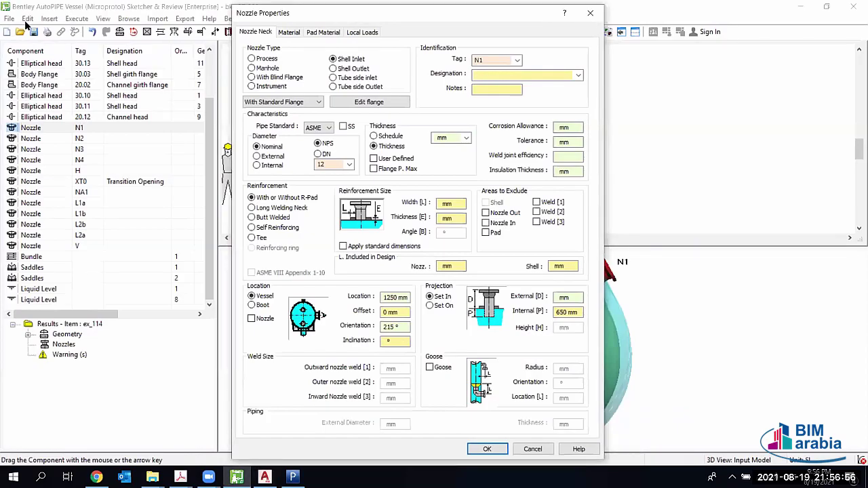
key("Escape")
left_click(8, 18)
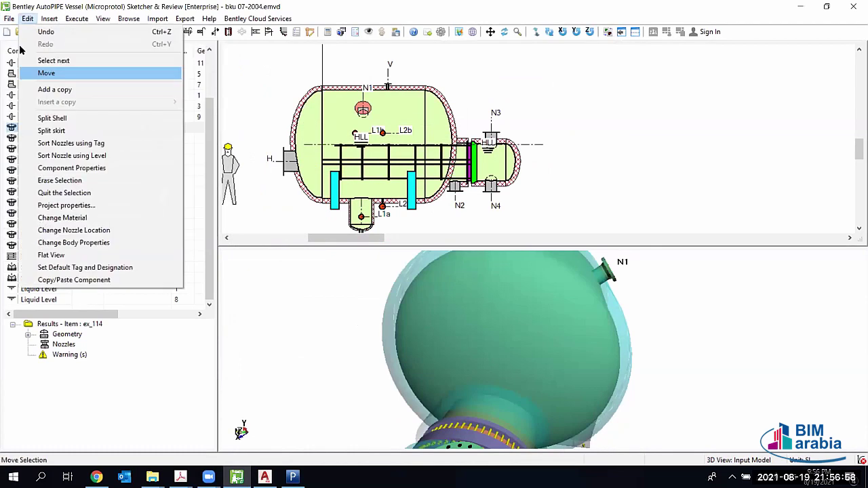
mouse_move(9, 19)
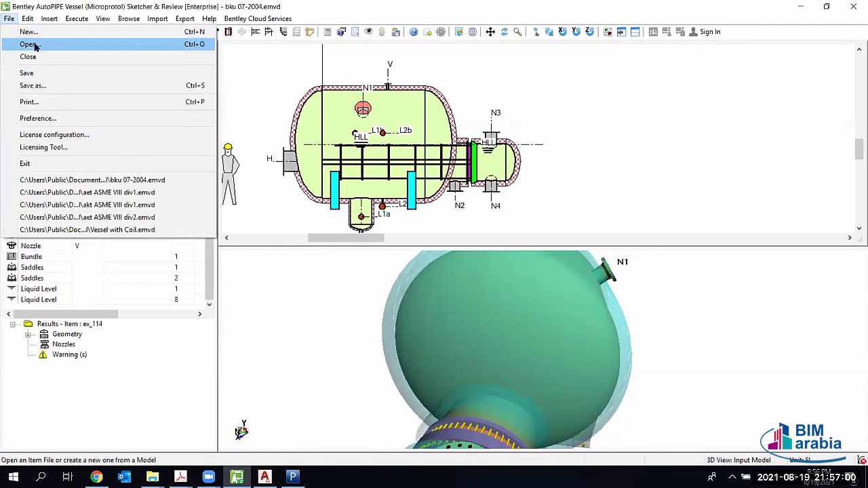
left_click(34, 45)
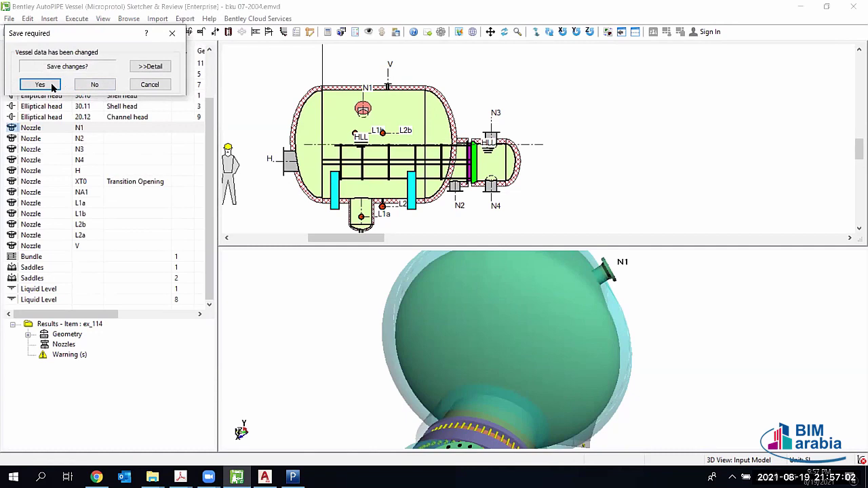
left_click(52, 86)
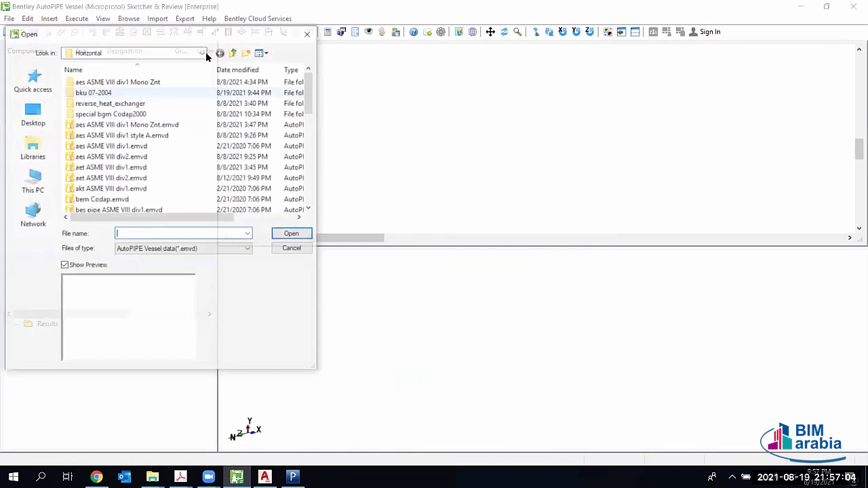
Step: Open Tank.emvd from the Tank folder under Vessel Example Models
left_click(232, 52)
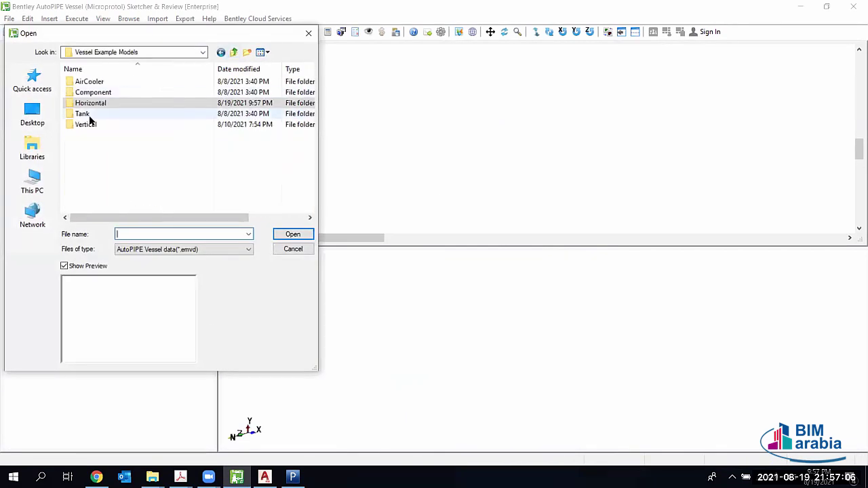
double_click(89, 115)
left_click(93, 82)
left_click(291, 235)
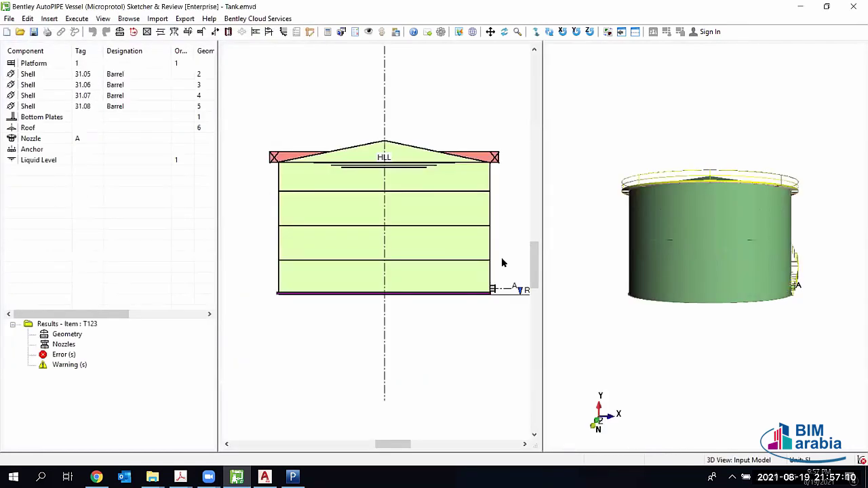
Step: Orbit to the tank roof and view Shell 31.07's properties without changes
mouse_move(720, 235)
left_mouse_down()
mouse_move(685, 287)
mouse_move(556, 249)
left_mouse_up()
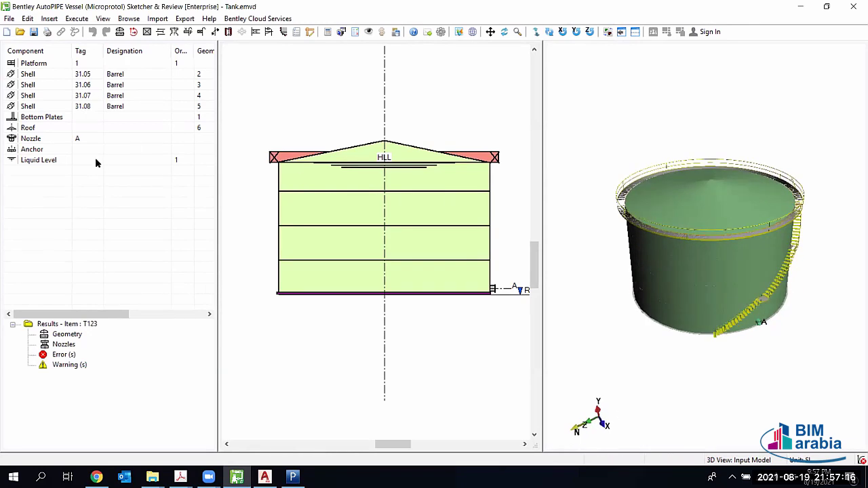
double_click(67, 95)
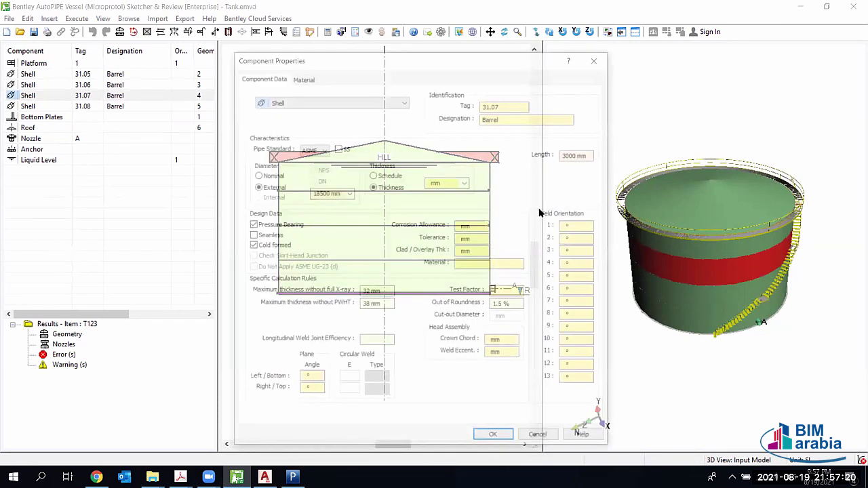
key("Escape")
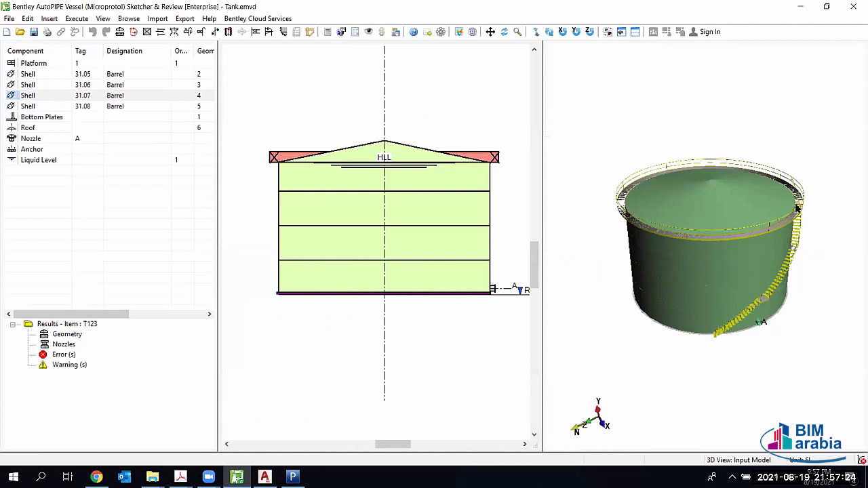
Step: Orbit and tilt the tank to a side view showing the stairs, then minimize AutoPIPE Vessel
scroll(793, 207, "up", 5)
scroll(771, 210, "down", 10)
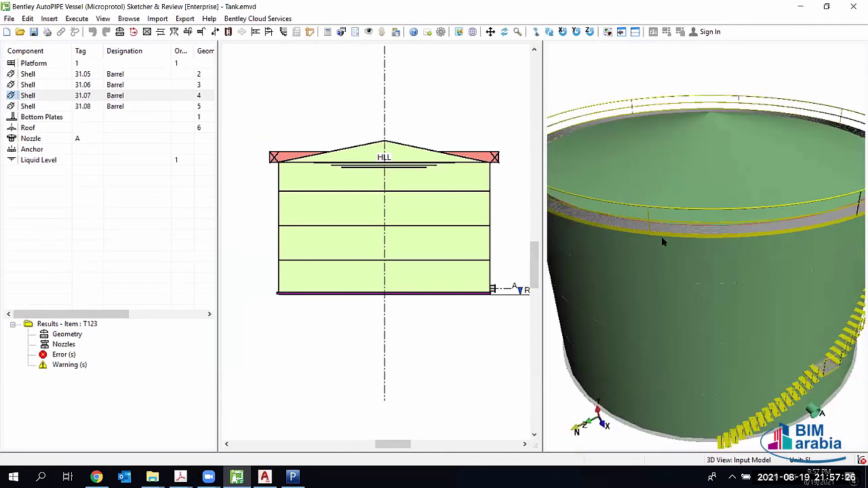
middle_click_drag(718, 352, 330, 193)
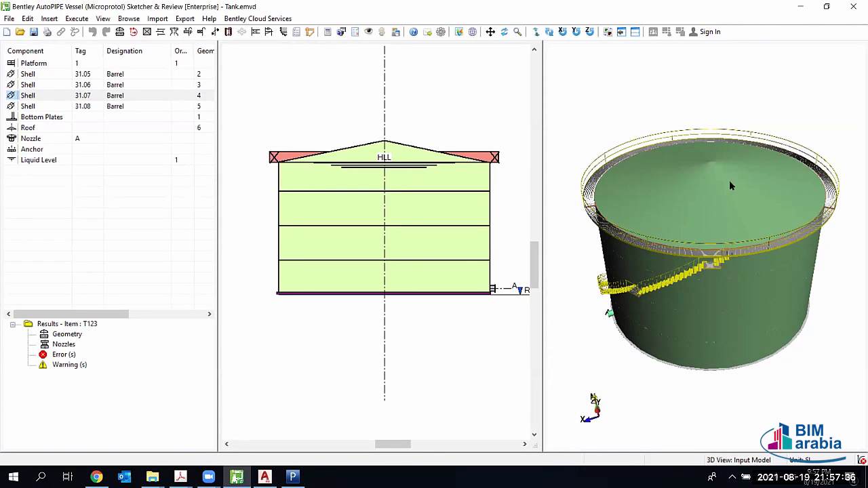
middle_click_drag(730, 185, 600, 175)
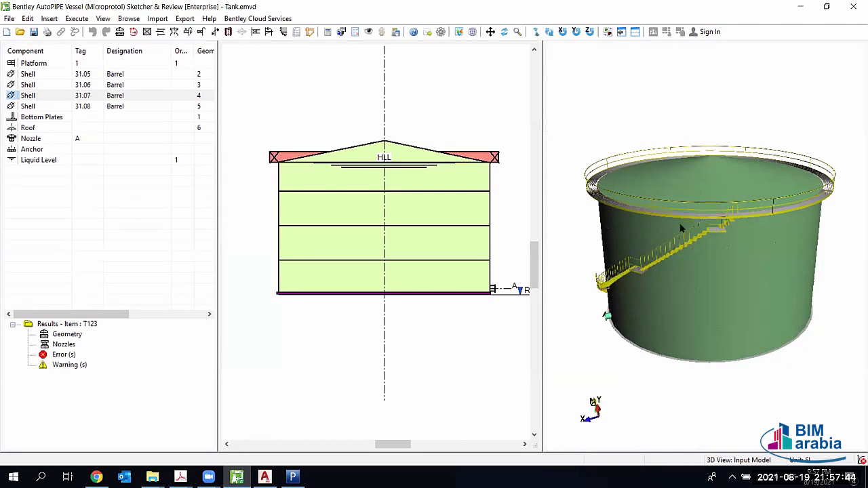
middle_click_drag(680, 225, 721, 225)
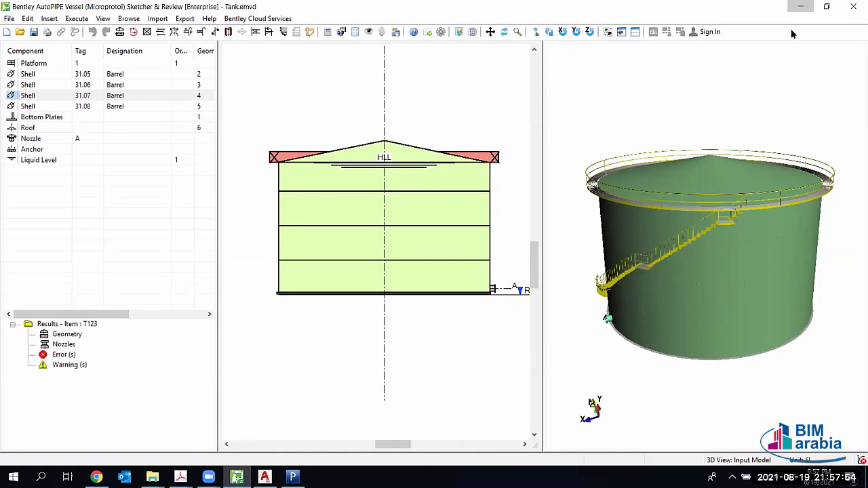
key("super+Down")
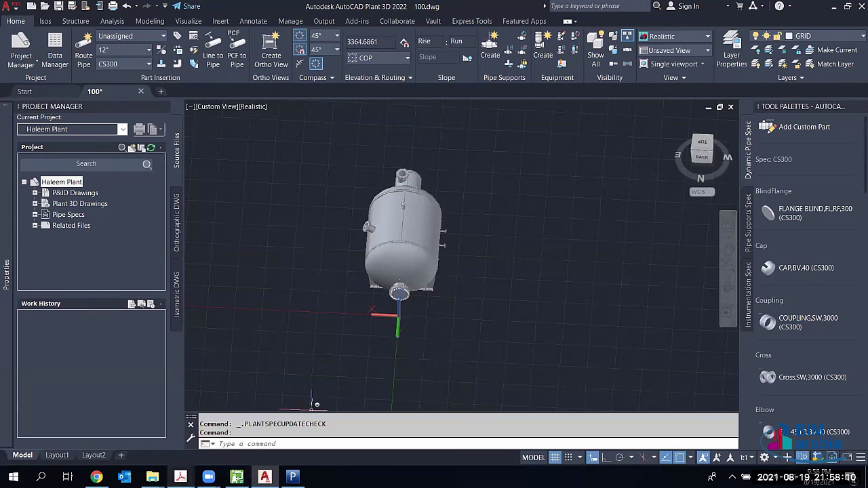
Step: Minimize the AutoCAD Plant 3D window after using the Zoom taskbar icon
left_click(208, 476)
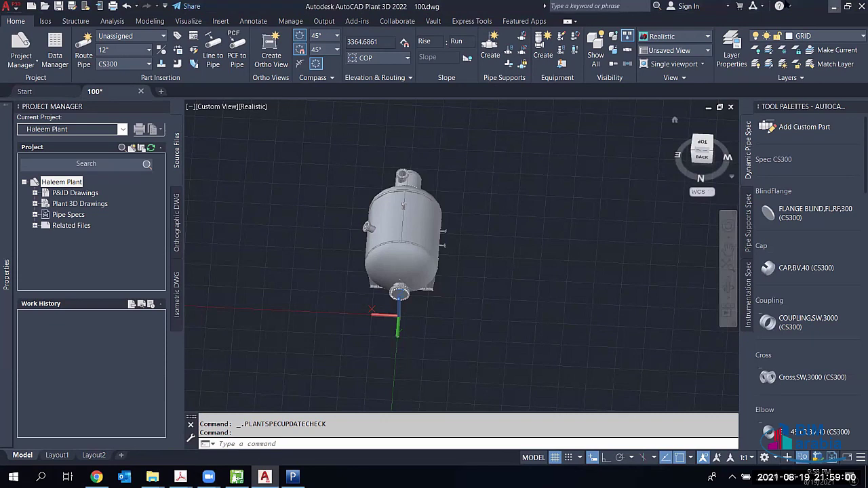
left_click(833, 6)
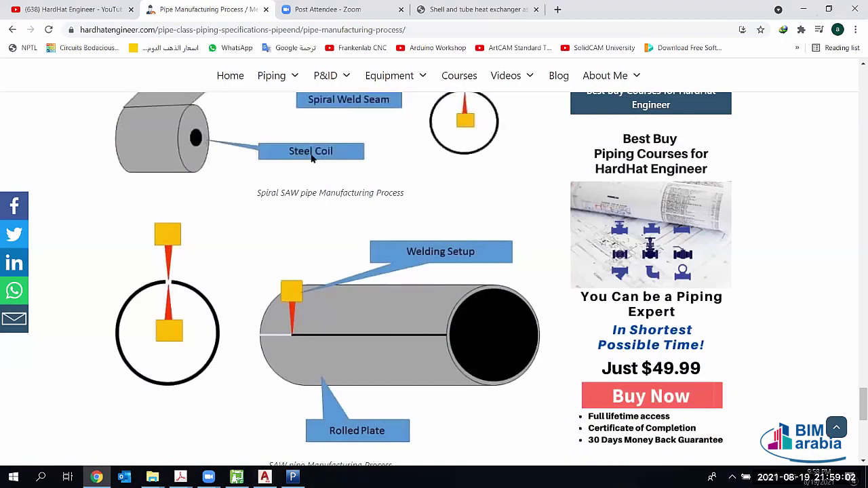
Step: Show the desktop, open a new File Explorer window and browse into Local Disk (D:)
key("super+d")
key("super+e")
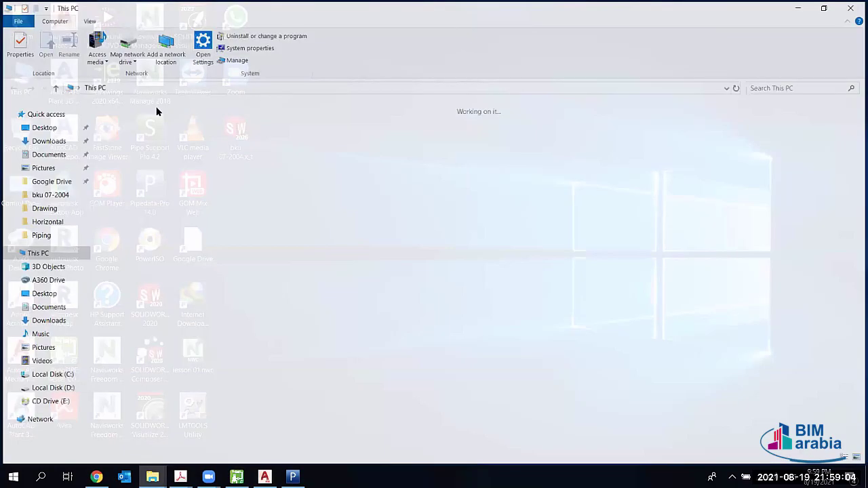
double_click(152, 380)
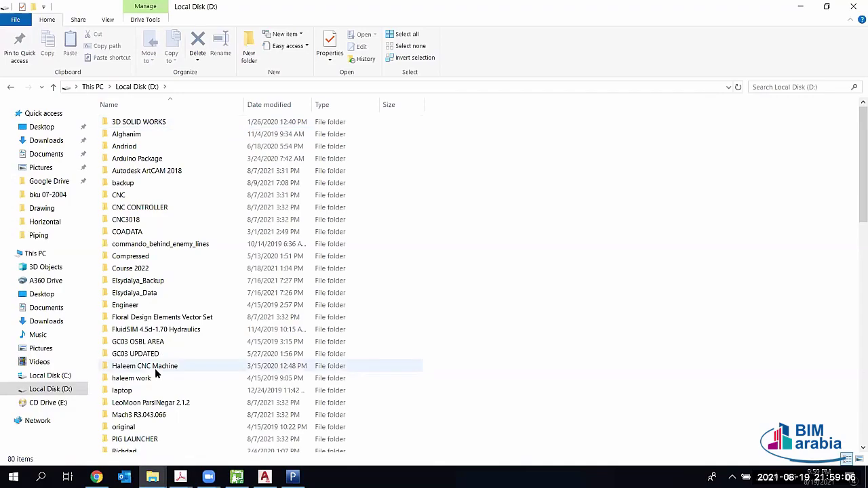
left_click(150, 382)
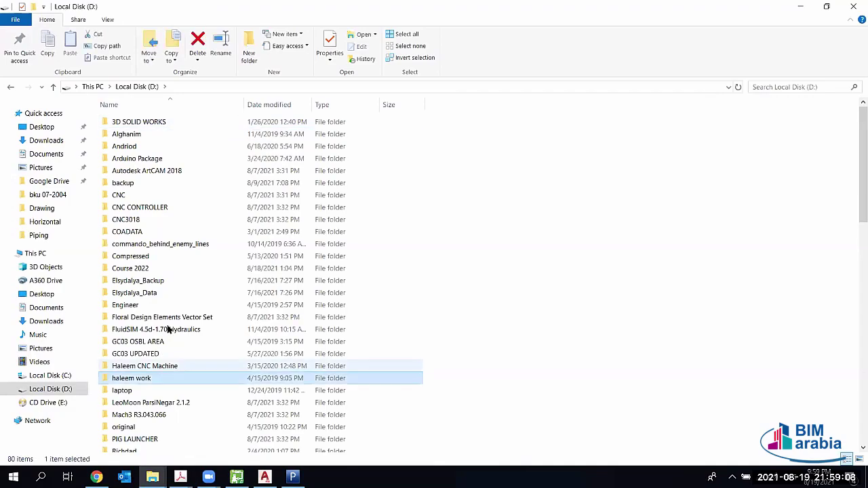
left_click(148, 209)
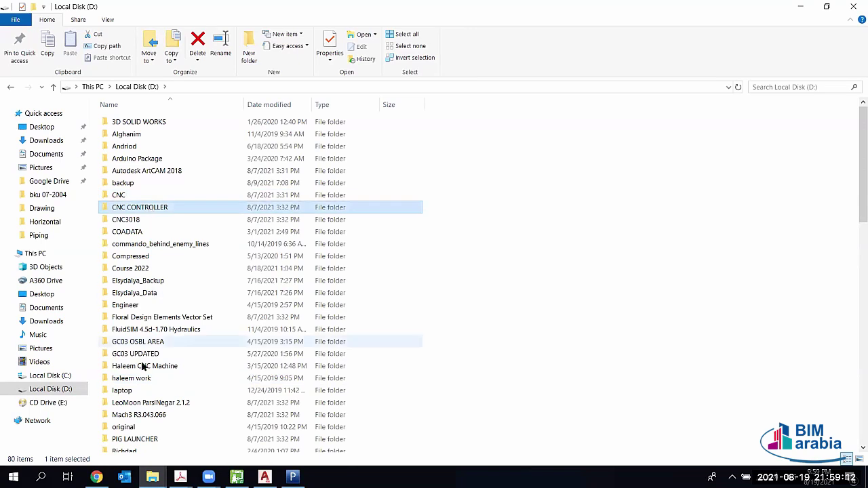
scroll(146, 346, "down", 2)
scroll(149, 349, "down", 3)
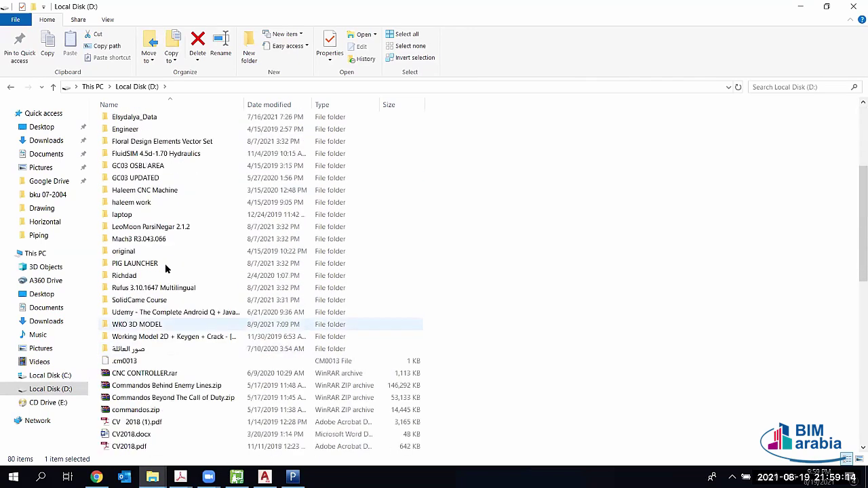
Step: Go through the work folder, ASTM STANDARD and ASTM Standards (2004) to open ASTM-2004_full_index.pdf
double_click(152, 202)
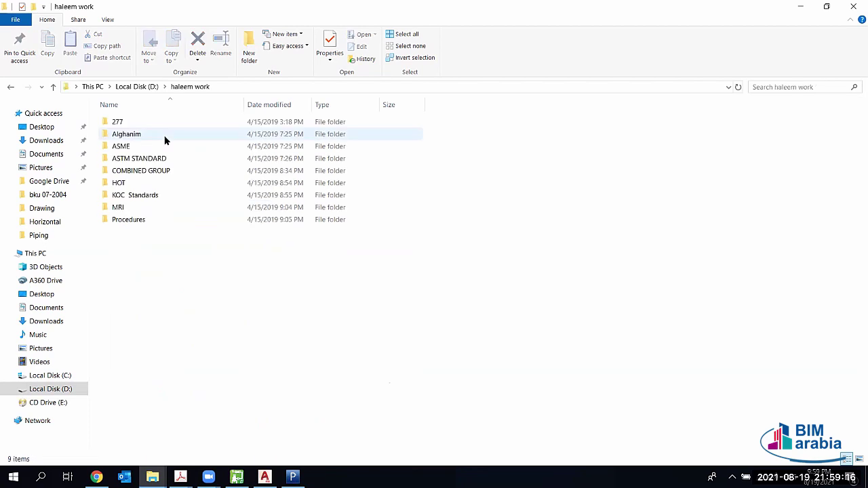
double_click(132, 161)
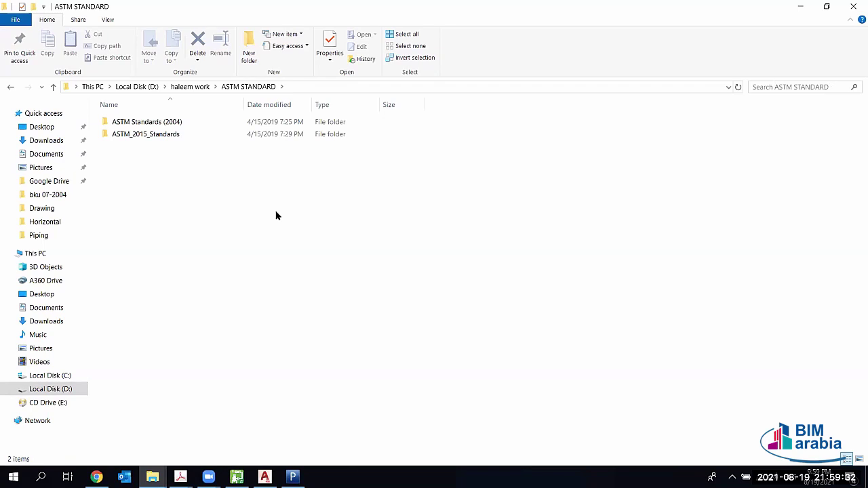
double_click(143, 121)
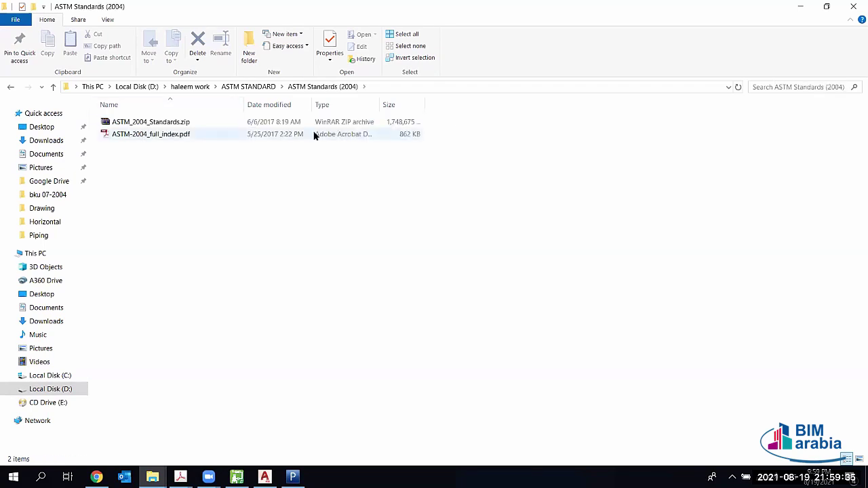
double_click(141, 134)
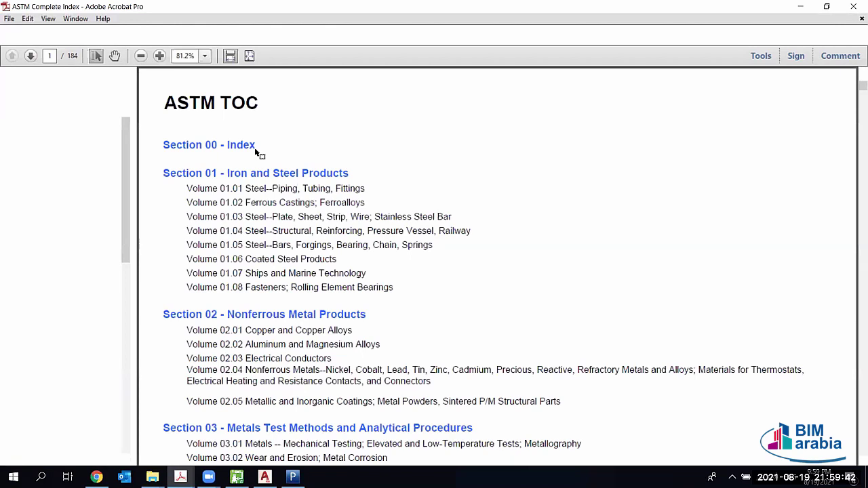
Step: Scroll the ASTM index table of contents to page 2 (Sections 07–10), then close Acrobat
scroll(256, 153, "down", 3)
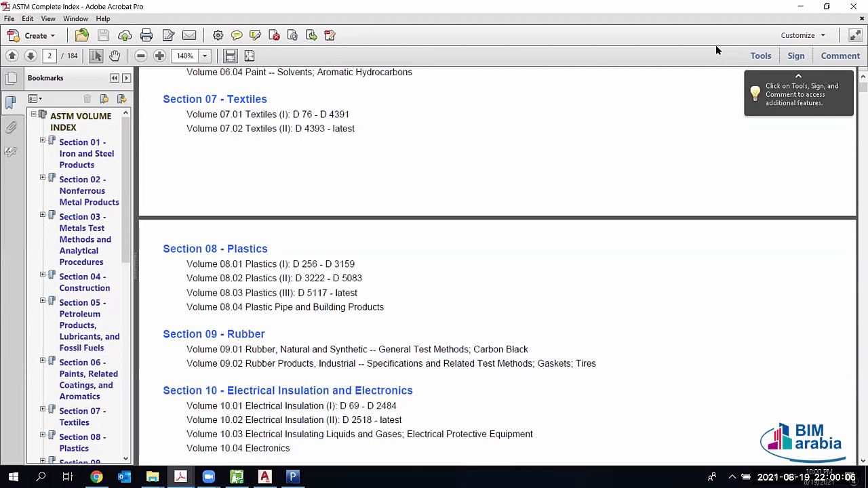
left_click(853, 8)
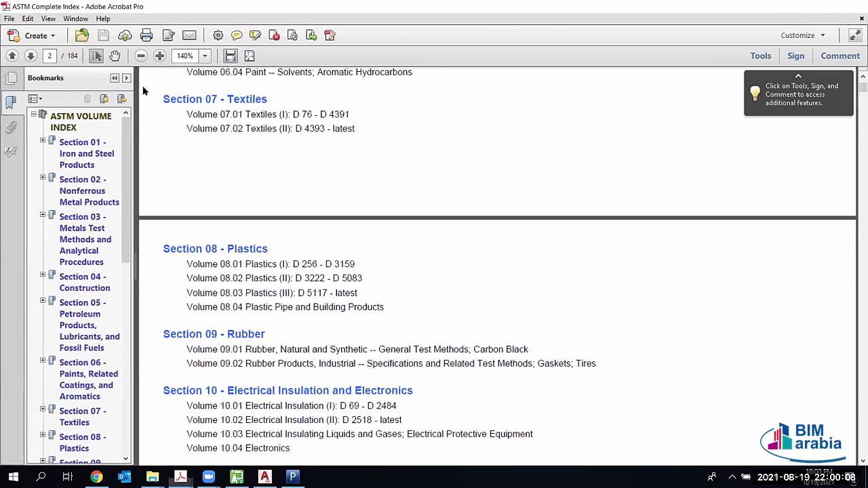
Step: Go up to ASTM STANDARD, enter ASTM_2015_Standards > ASTM 2015 PART IA, and search for *105
key("alt+Up")
key("Return")
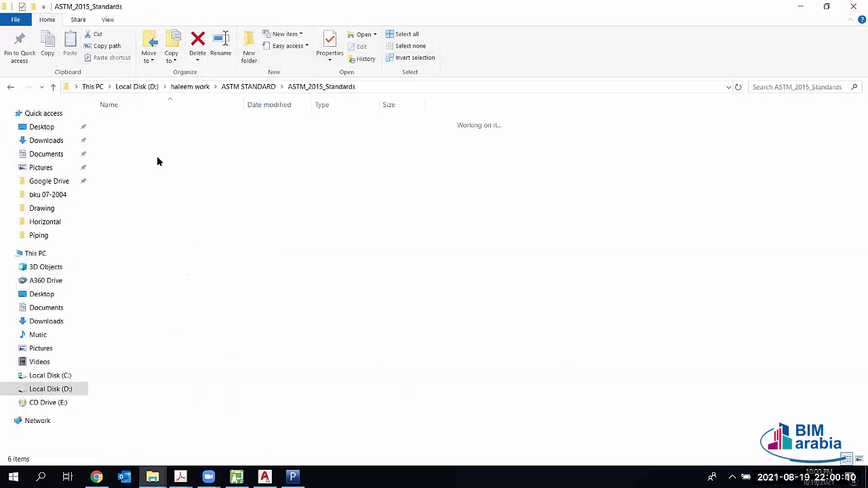
key("Return")
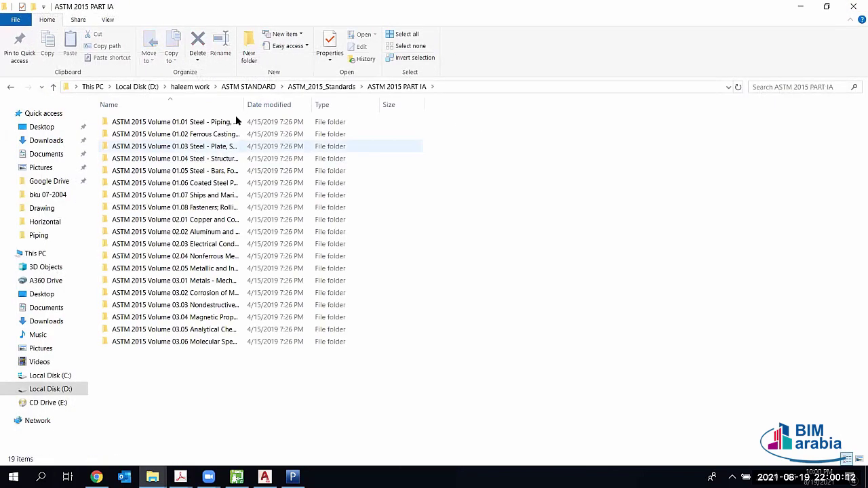
left_click(785, 88)
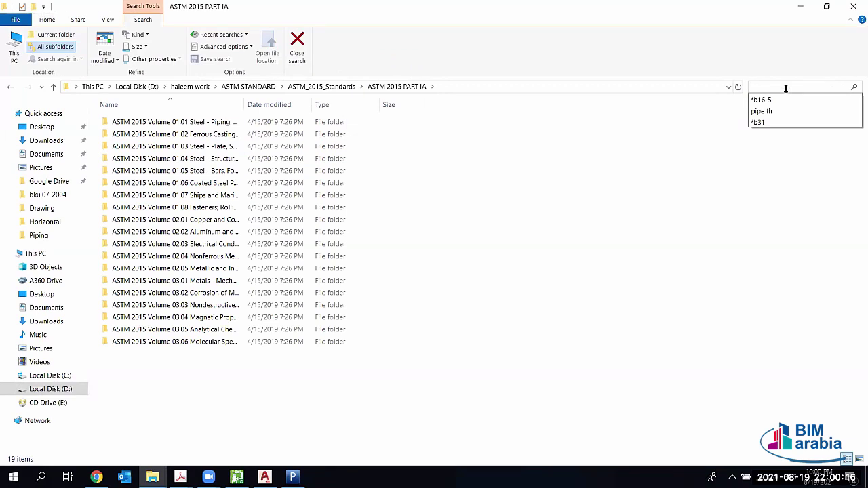
type("*105")
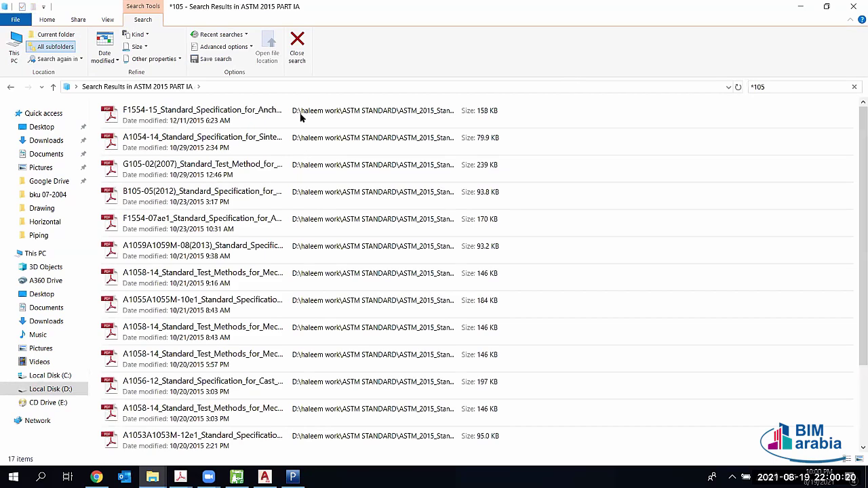
Step: Show the 17 results in Details view with full-width names and open the A105A105M-14 PDF
right_click(551, 140)
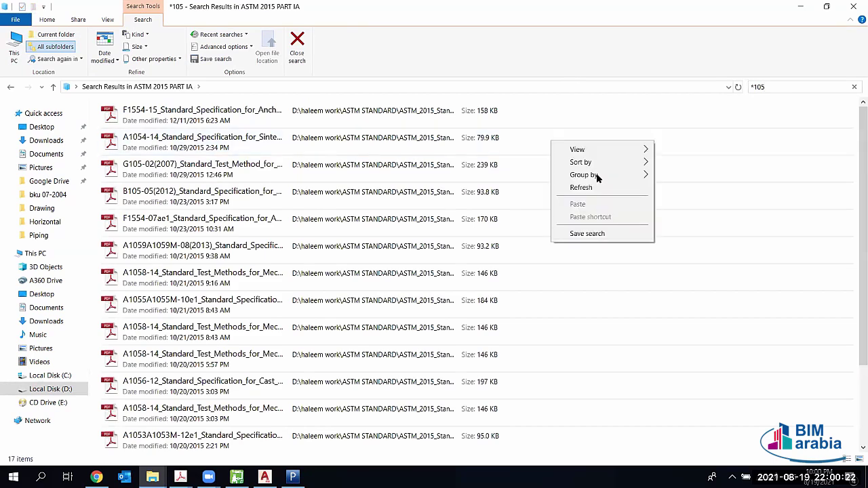
mouse_move(630, 163)
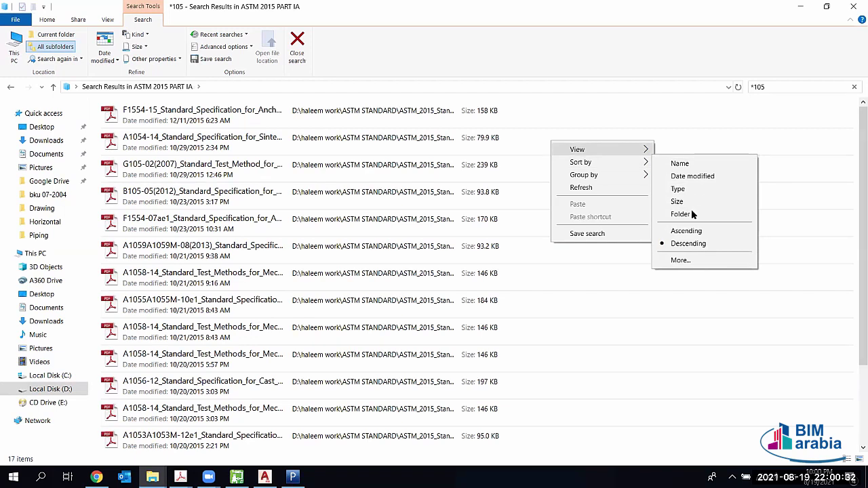
key("Right")
key("d")
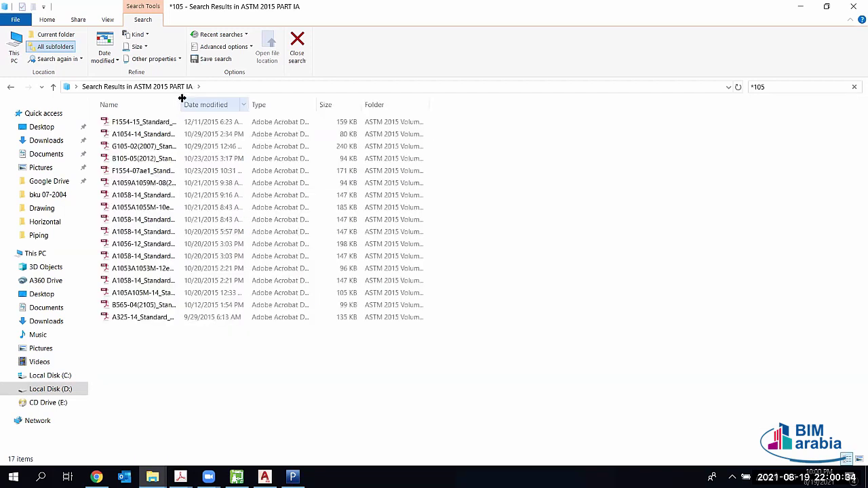
key("ctrl+KP_Add")
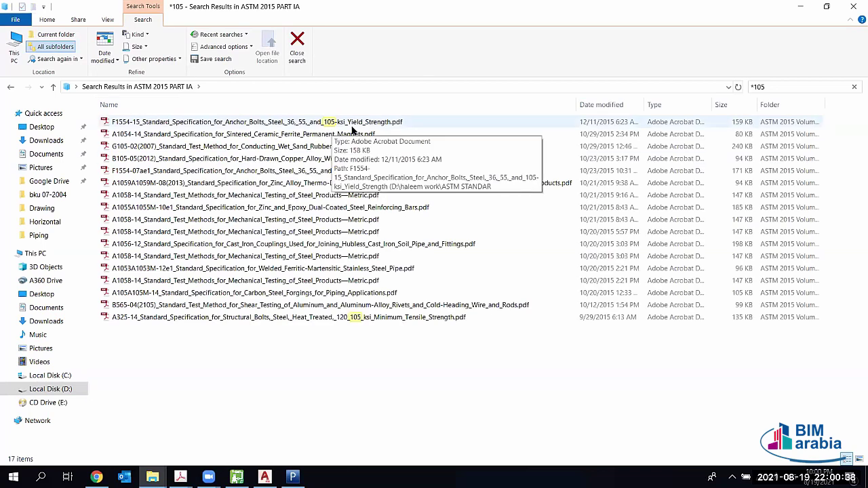
left_click(157, 134)
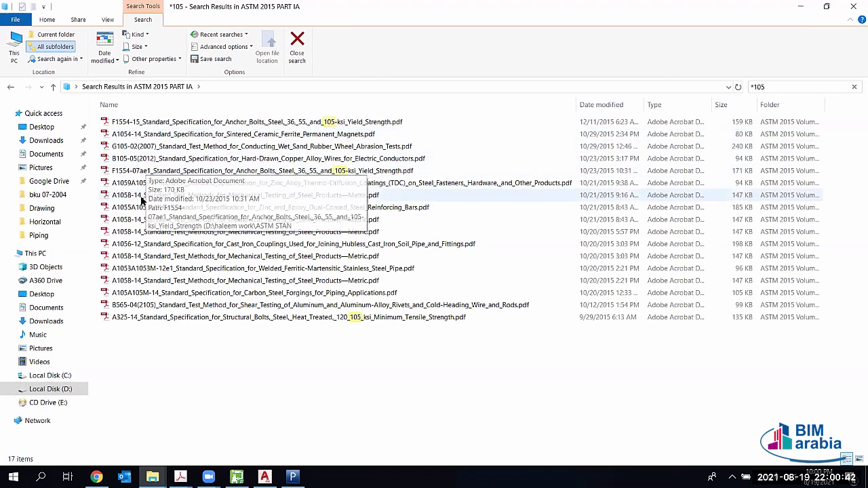
double_click(173, 297)
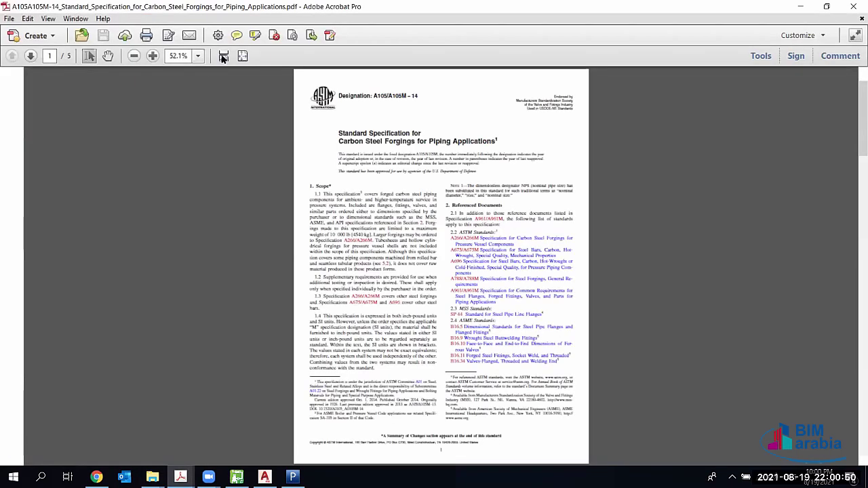
Step: Fit the A105 spec to page width and read down to Table 1 Chemical Requirements (carbon 0.35 max)
left_click(224, 57)
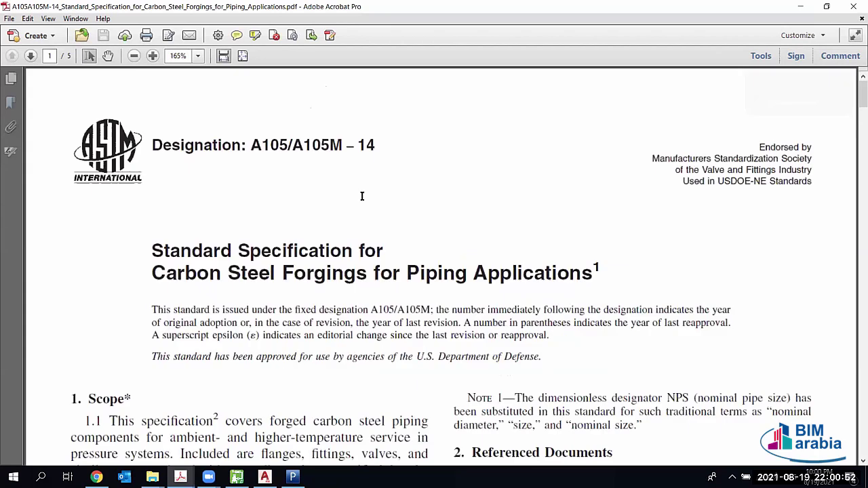
scroll(374, 197, "down", 1)
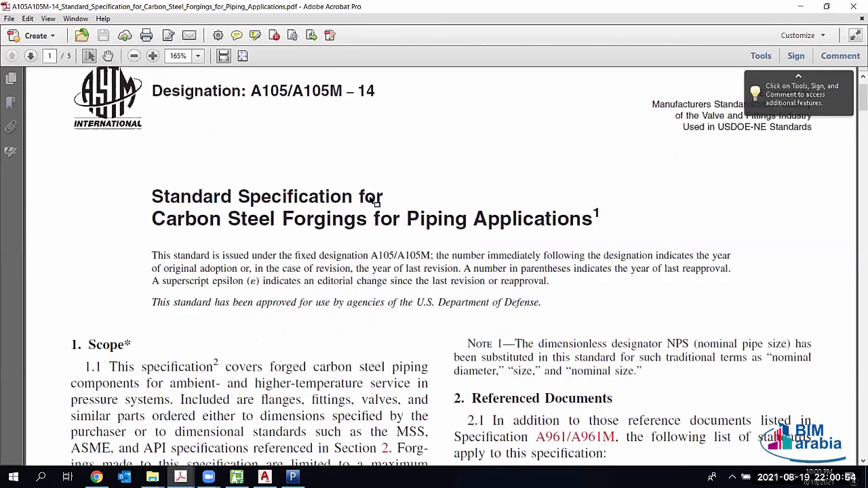
scroll(352, 203, "up", 1)
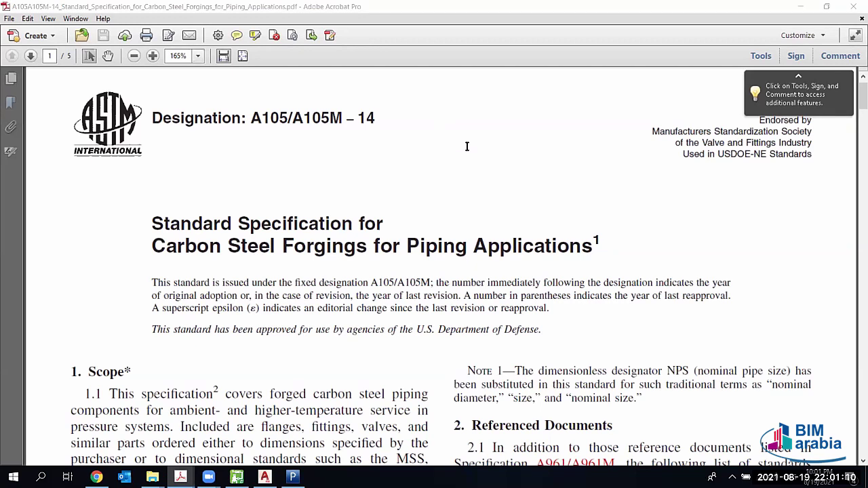
scroll(407, 162, "down", 2)
scroll(337, 175, "up", 2)
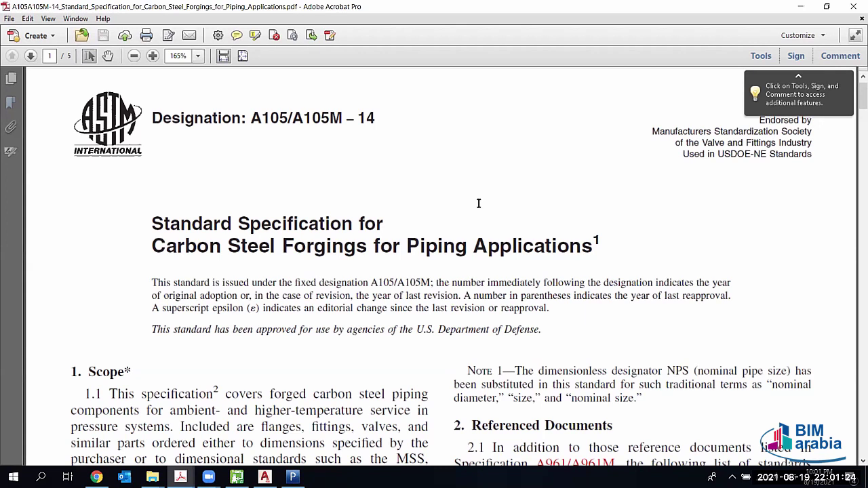
scroll(478, 204, "down", 3)
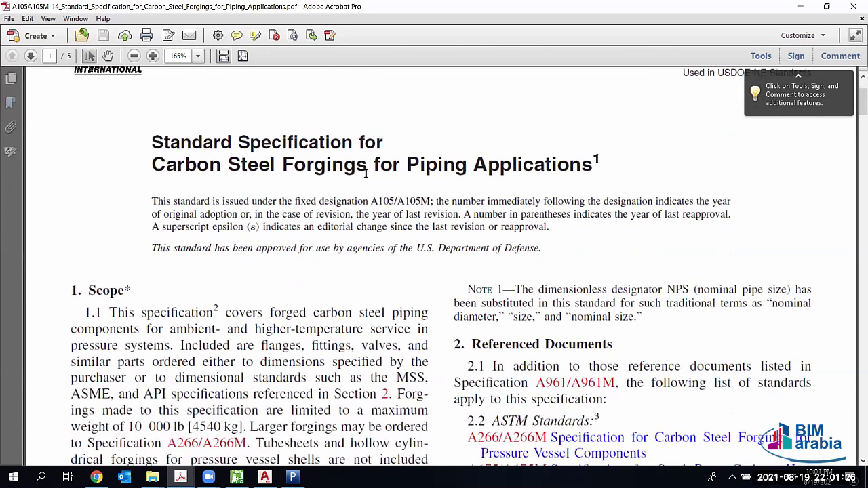
scroll(401, 196, "down", 3)
scroll(401, 197, "up", 4)
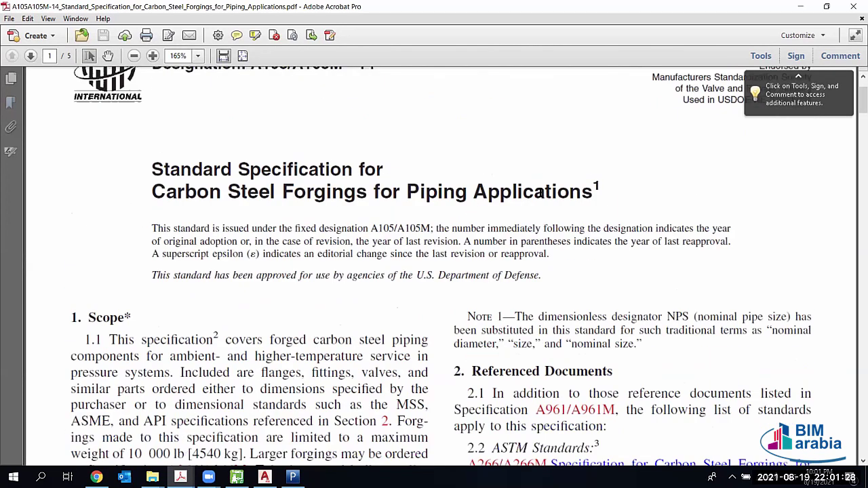
scroll(495, 122, "down", 3)
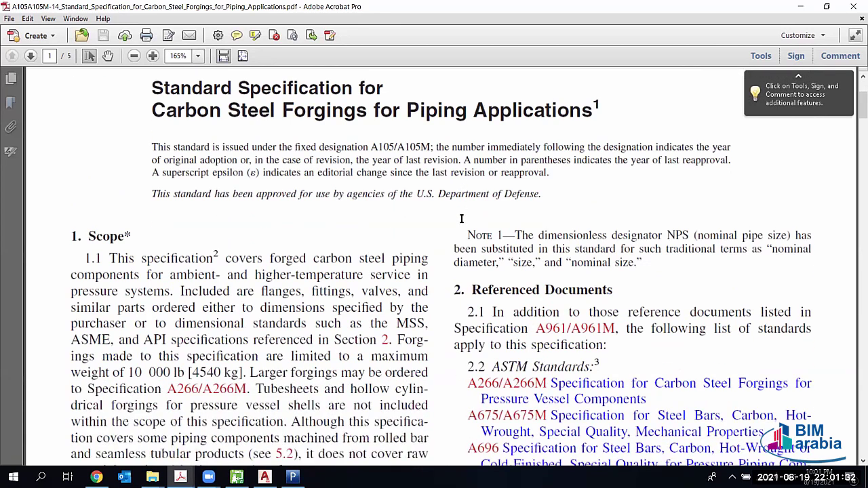
scroll(448, 220, "down", 2)
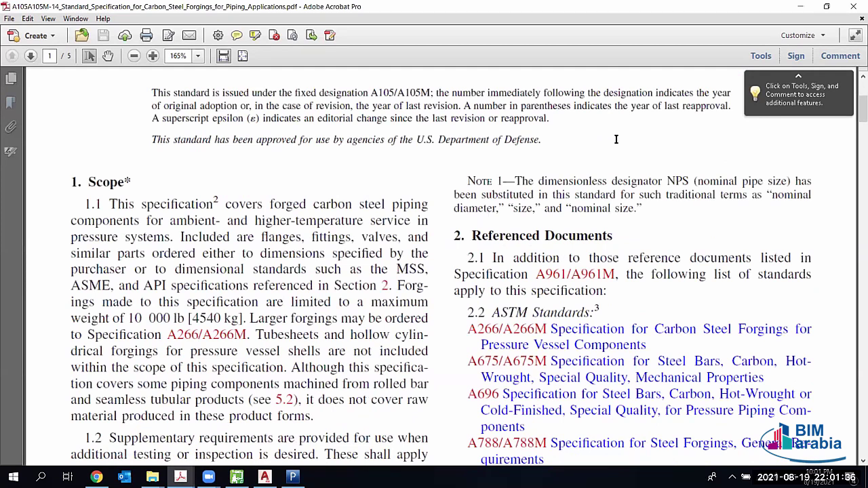
scroll(661, 143, "down", 4)
scroll(488, 220, "down", 15)
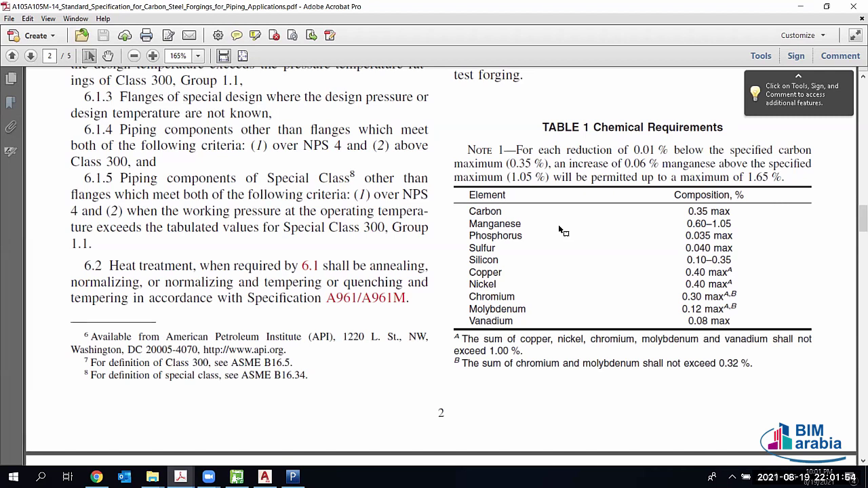
Step: Scroll to page 3's Table 2 Mechanical Requirements: tensile 70 [485] ksi, hardness 187 HBW max
scroll(559, 226, "down", 3)
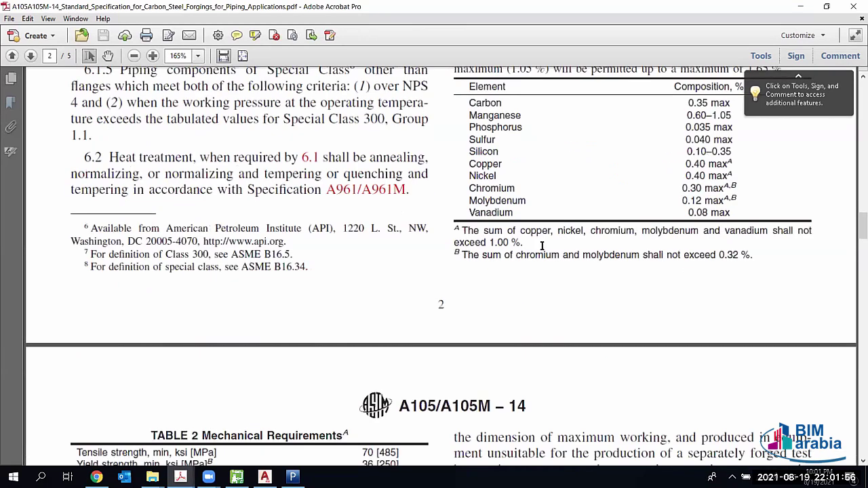
scroll(673, 248, "up", 7)
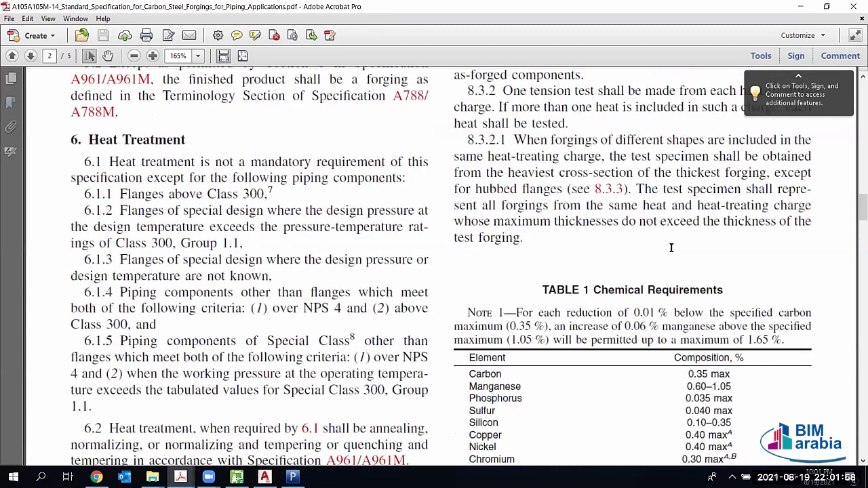
scroll(278, 203, "down", 9)
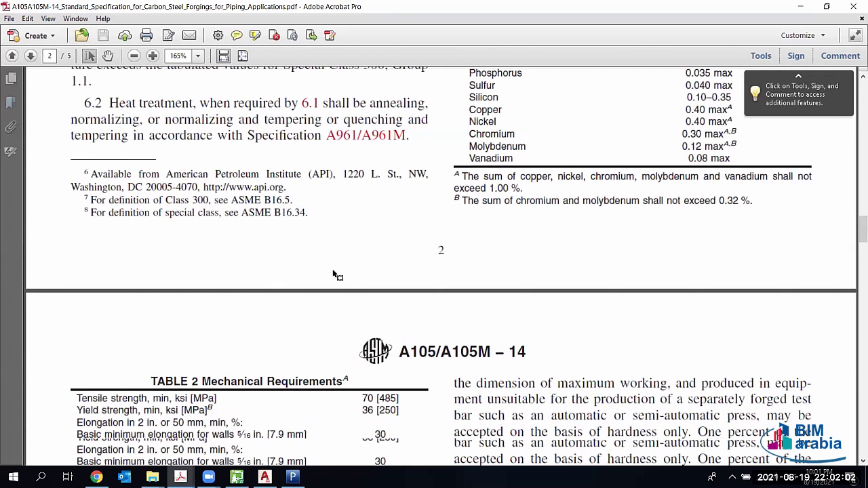
scroll(338, 274, "down", 7)
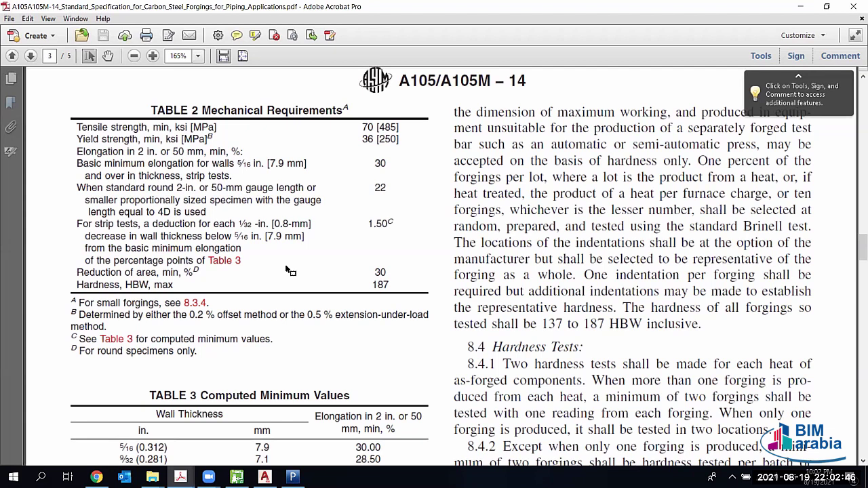
Step: Read down page 3 through Table 3 and sections 8.4–12, ending at Repair by Welding
scroll(263, 210, "down", 5)
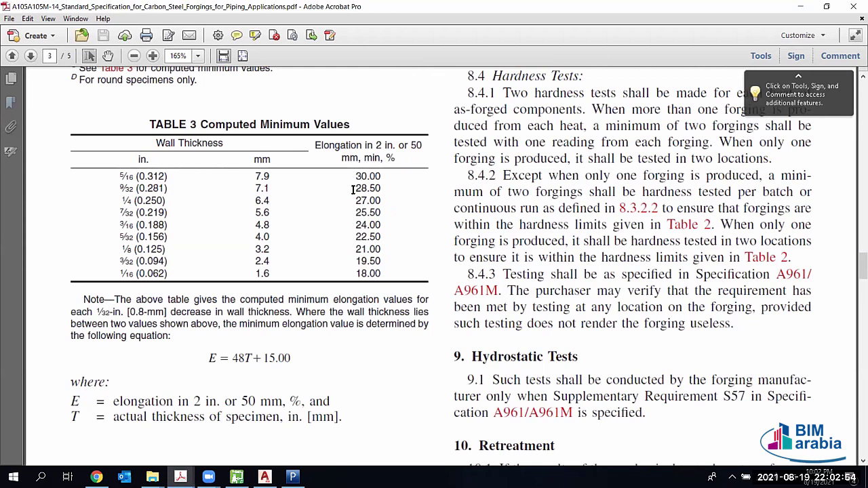
scroll(279, 229, "up", 2)
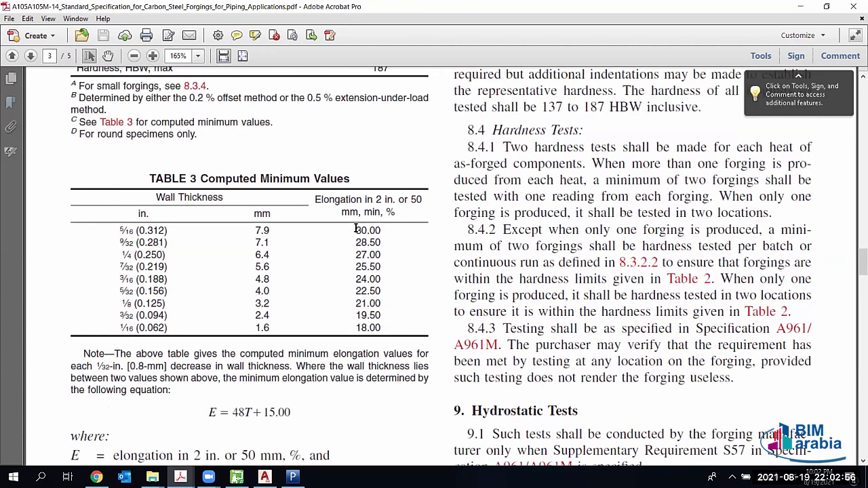
scroll(275, 225, "down", 2)
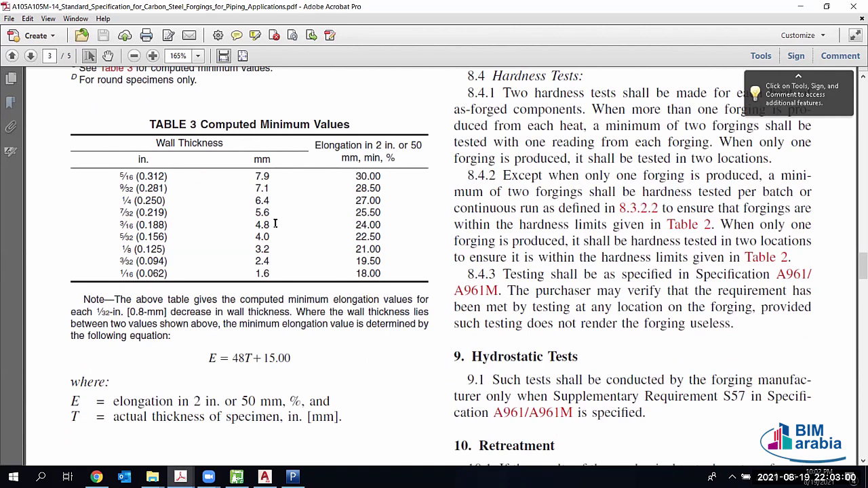
scroll(276, 224, "up", 3)
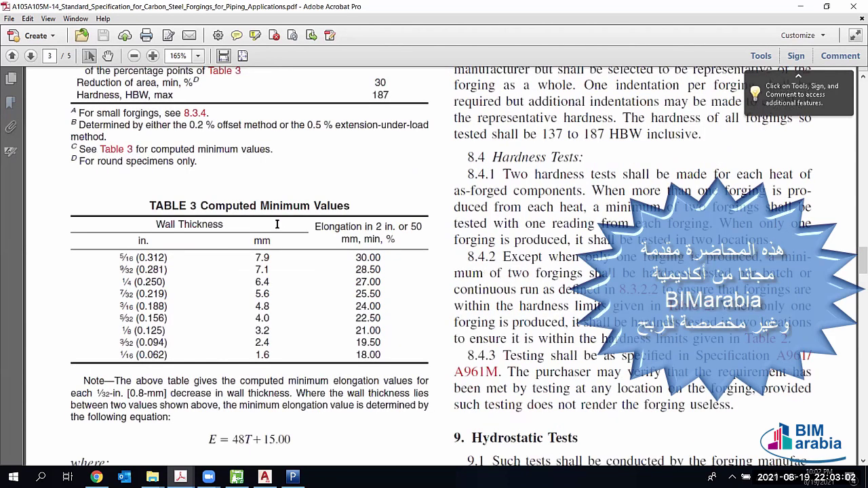
scroll(299, 215, "up", 10)
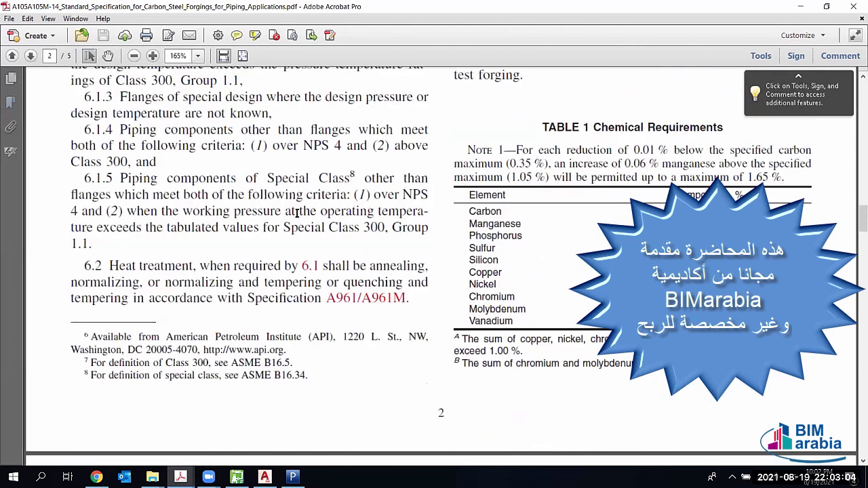
scroll(299, 215, "down", 3)
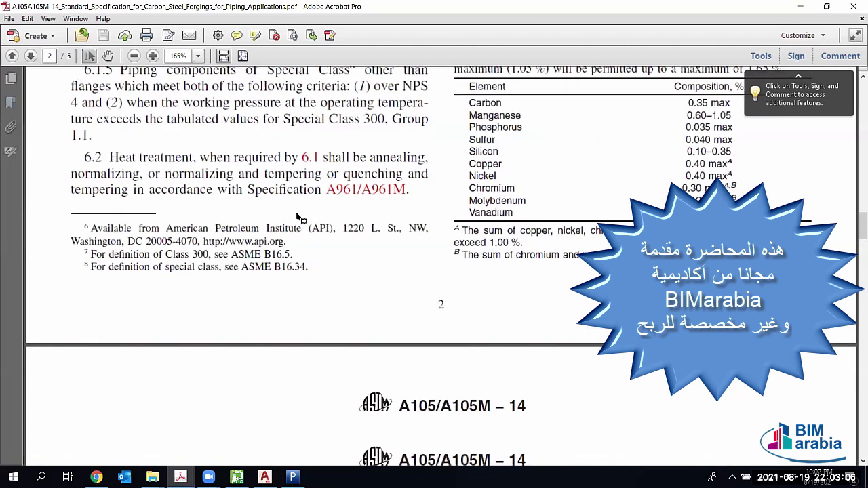
scroll(299, 216, "down", 2)
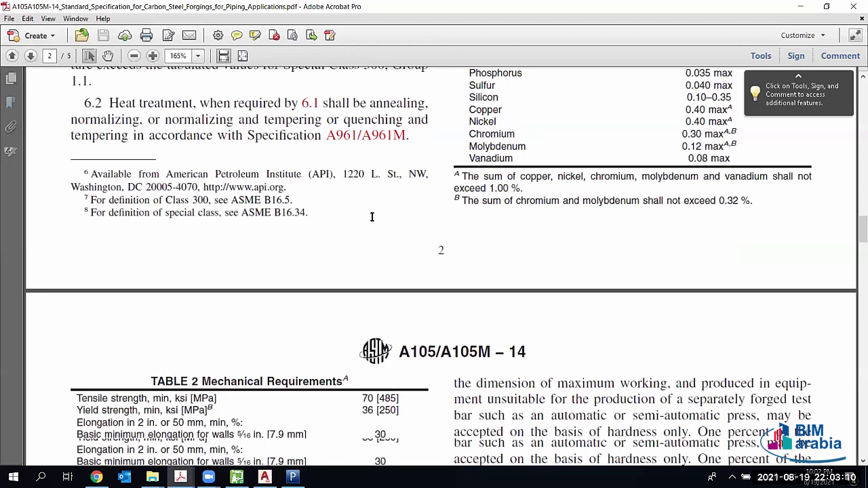
scroll(372, 217, "down", 8)
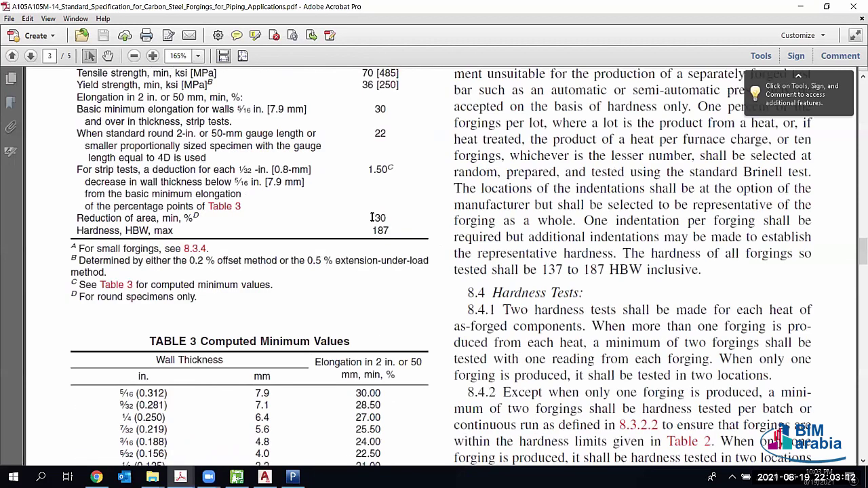
scroll(372, 217, "down", 10)
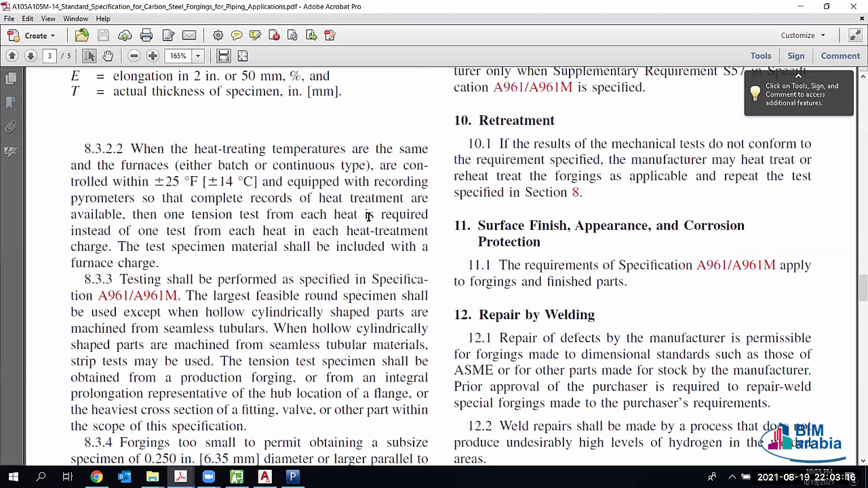
scroll(368, 216, "down", 2)
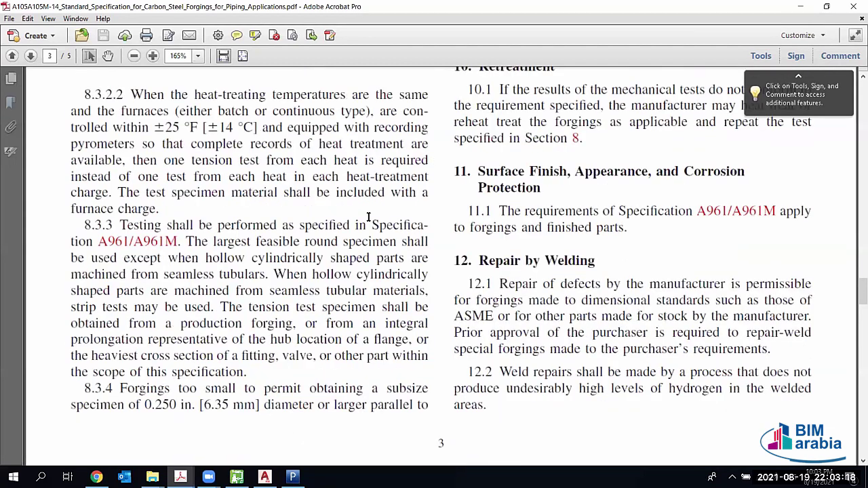
scroll(368, 217, "down", 5)
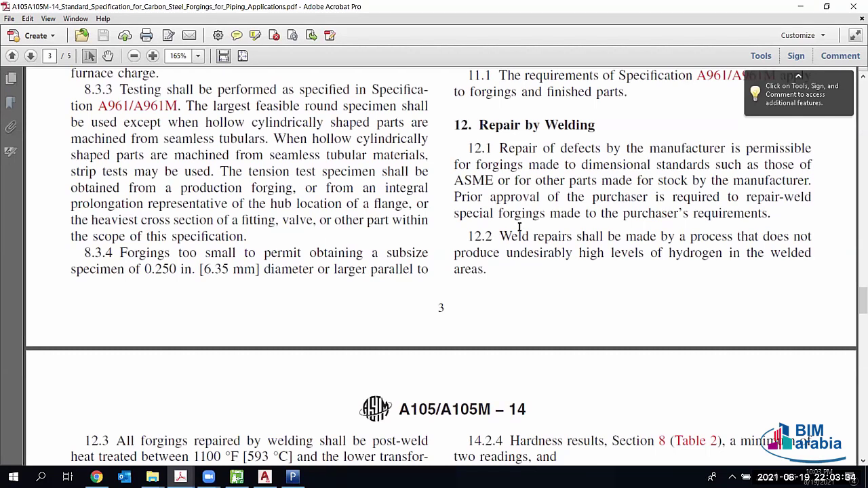
Step: Scroll past page 4's Certification and Keywords to page 5's S2.4–S4 Carbon Equivalent formula
scroll(519, 227, "down", 3)
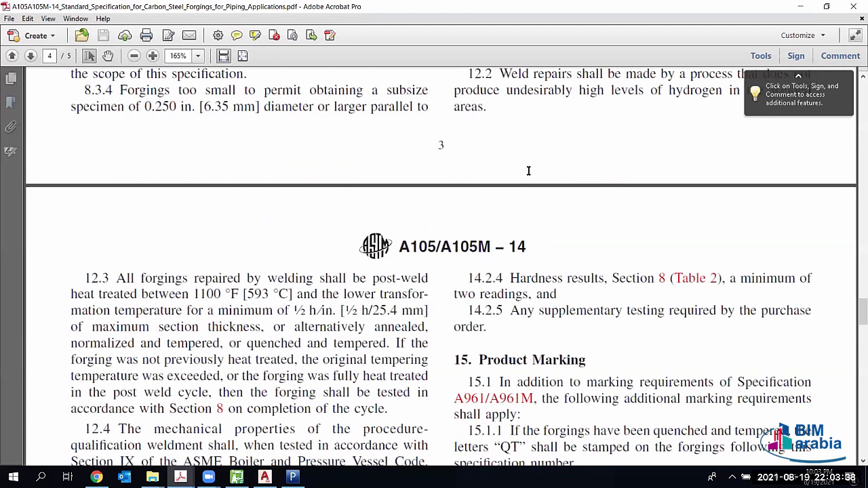
scroll(506, 254, "down", 7)
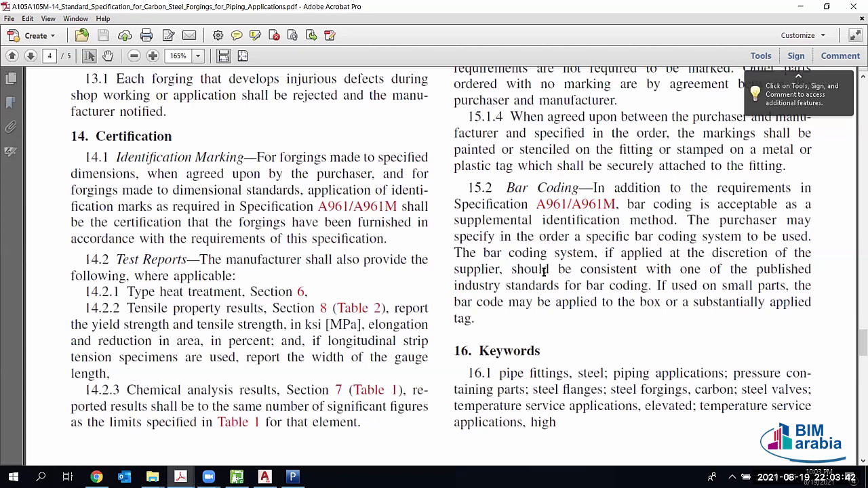
scroll(542, 272, "up", 2)
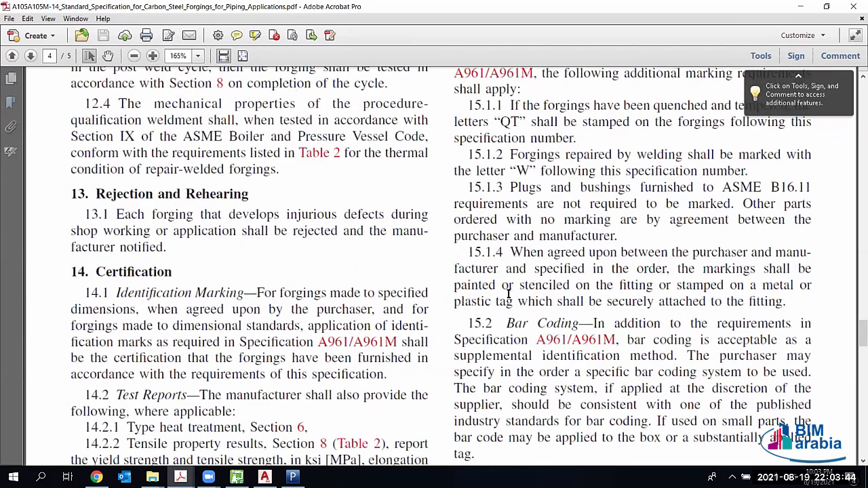
scroll(508, 294, "down", 2)
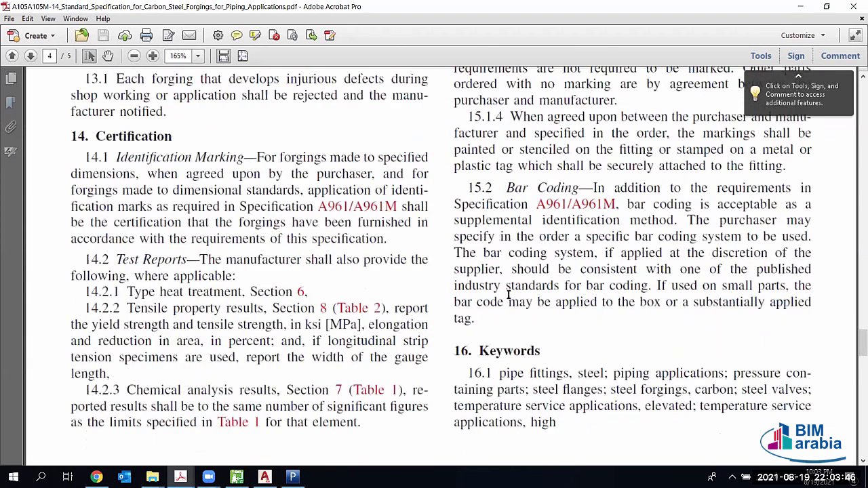
scroll(507, 294, "down", 5)
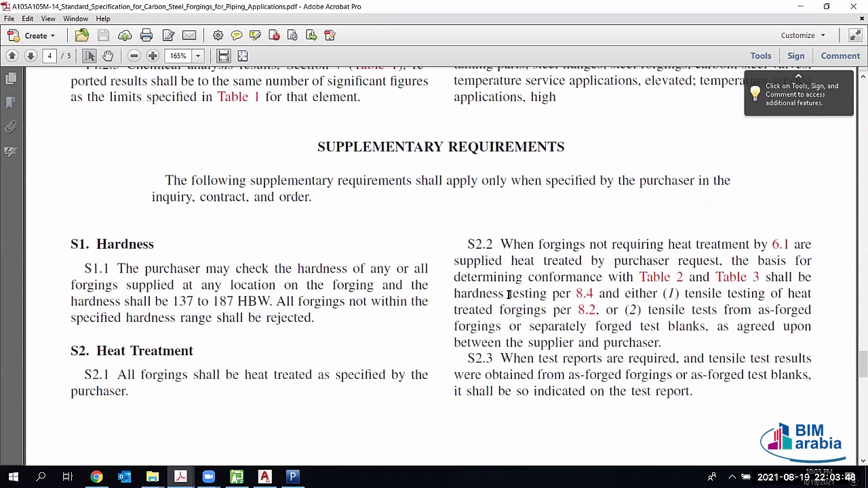
scroll(507, 294, "down", 5)
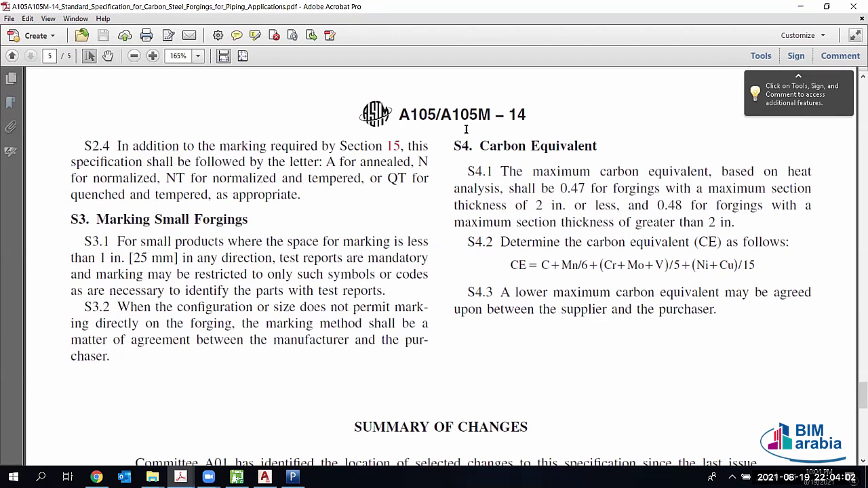
Step: Scroll back up past Tables 3 and 2 to page 2's Heat Treatment and Tension Tests
scroll(445, 157, "up", 1)
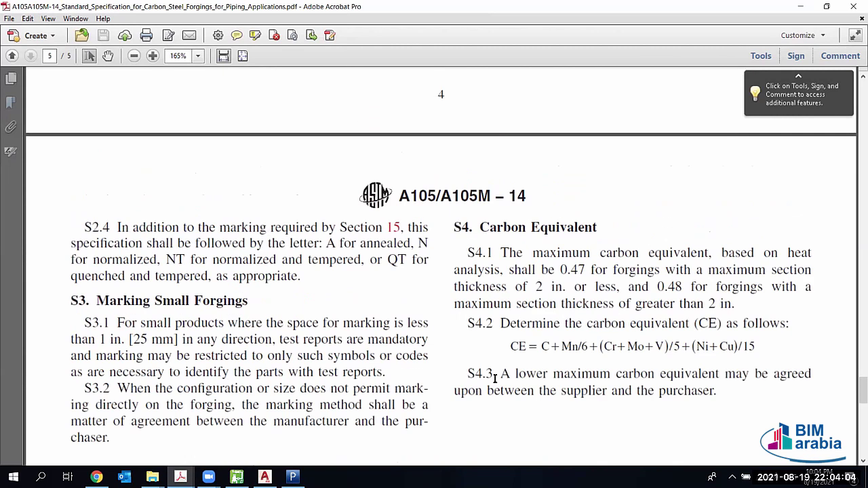
scroll(519, 376, "up", 4)
scroll(505, 349, "up", 1)
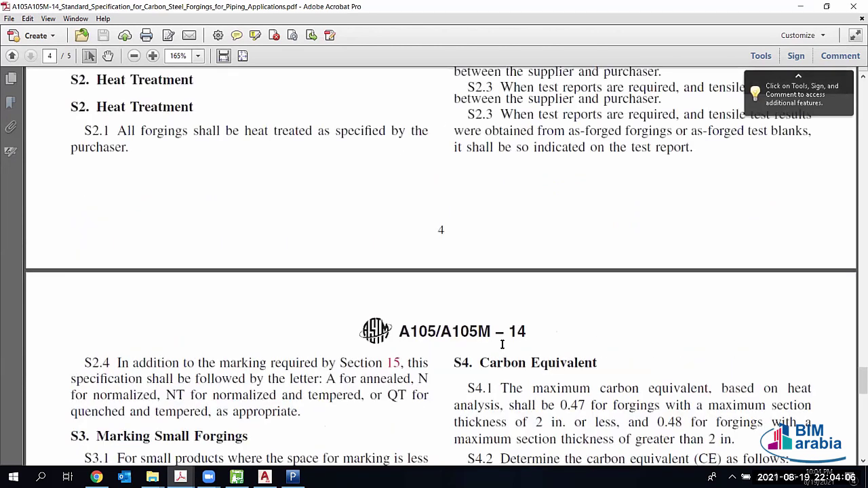
scroll(502, 344, "up", 1)
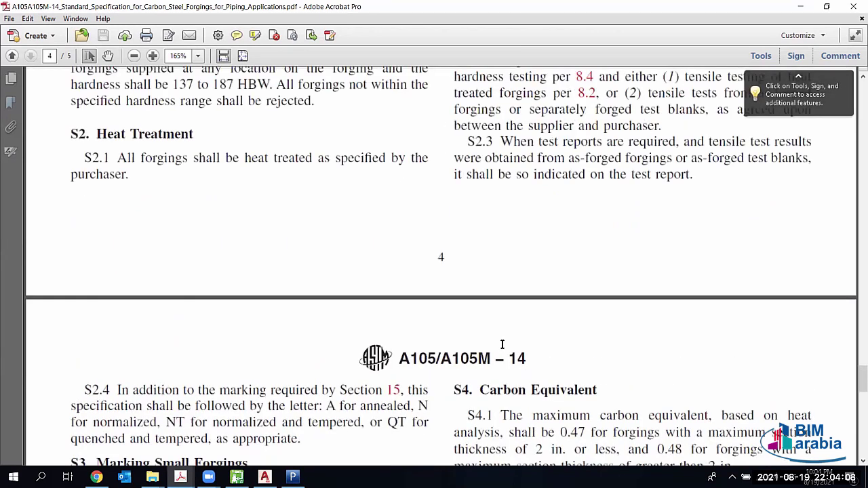
scroll(372, 234, "up", 10)
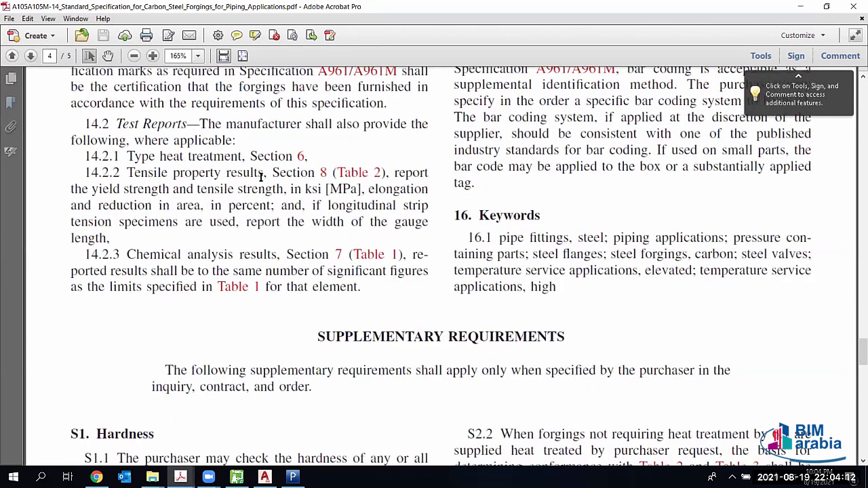
scroll(262, 176, "up", 15)
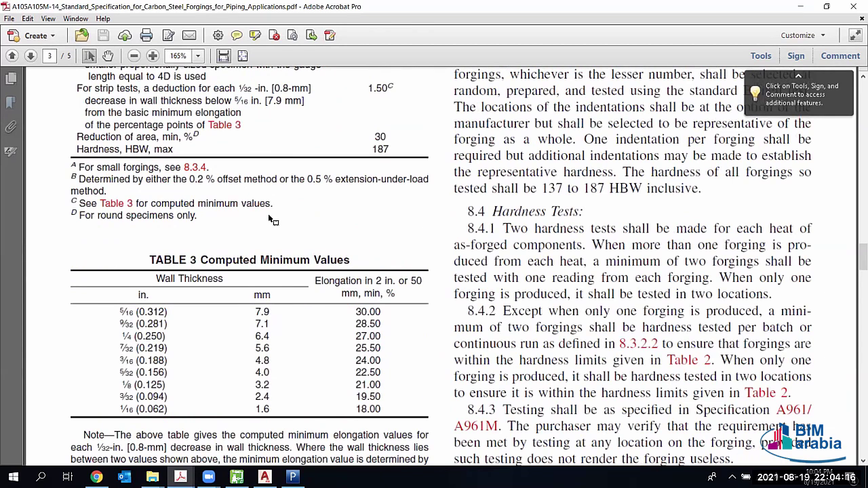
scroll(267, 213, "up", 4)
scroll(267, 213, "up", 1)
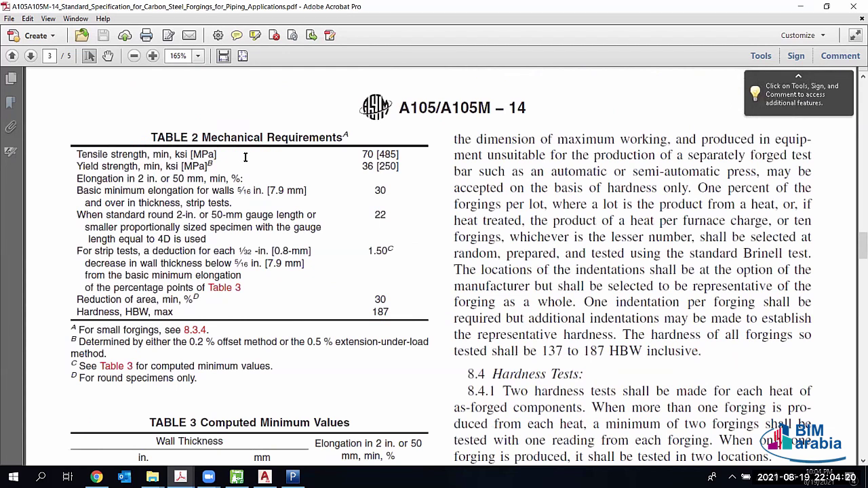
scroll(245, 157, "up", 15)
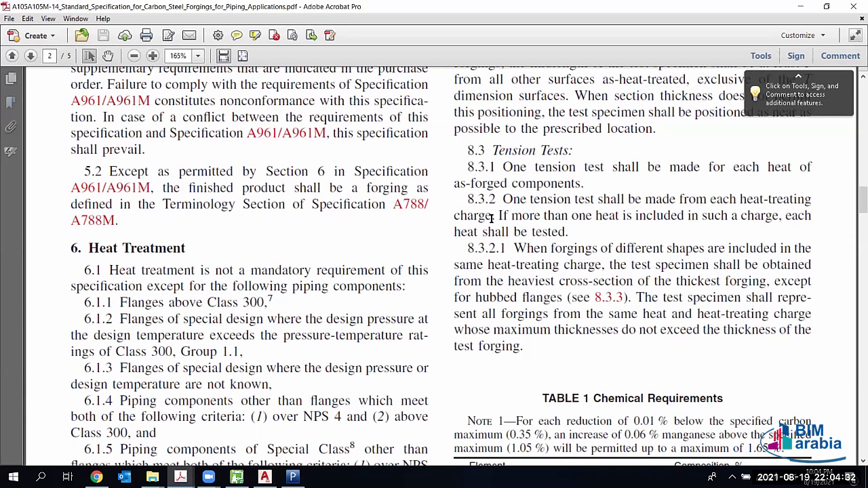
Step: Scroll between pages 2 and 3 reviewing the Table 1 chemical and Table 3 values
scroll(680, 241, "down", 2)
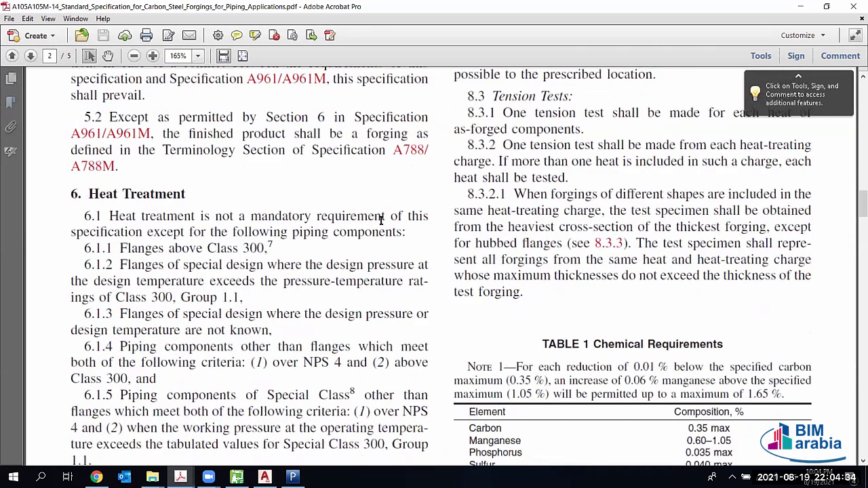
scroll(380, 221, "down", 2)
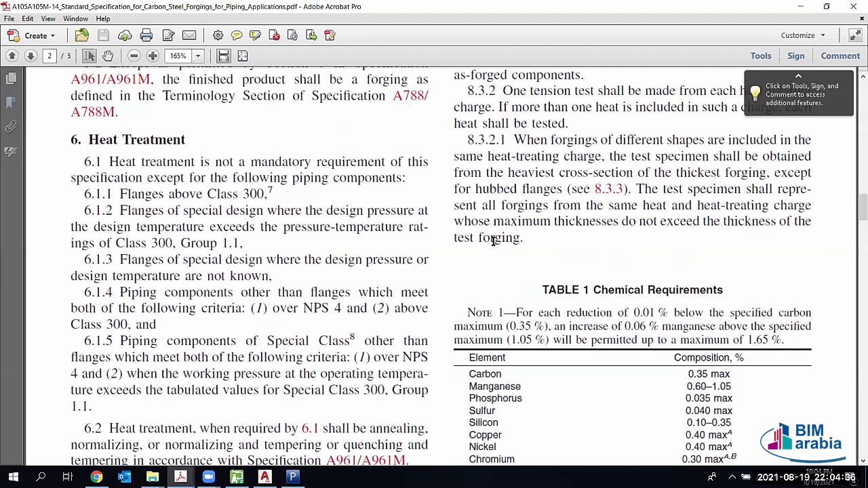
scroll(494, 241, "down", 10)
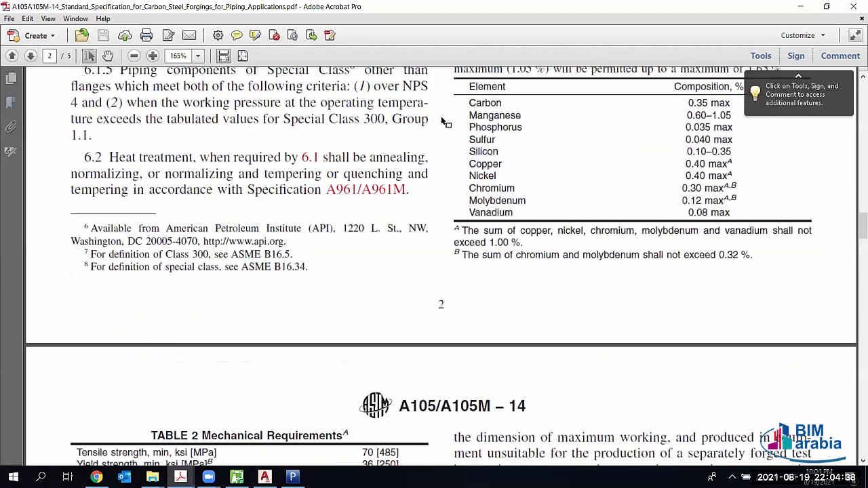
scroll(444, 122, "down", 3)
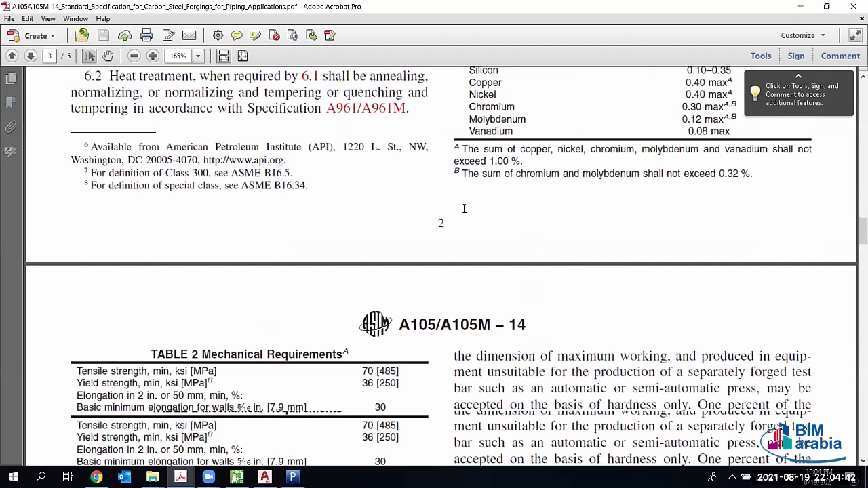
scroll(548, 154, "down", 6)
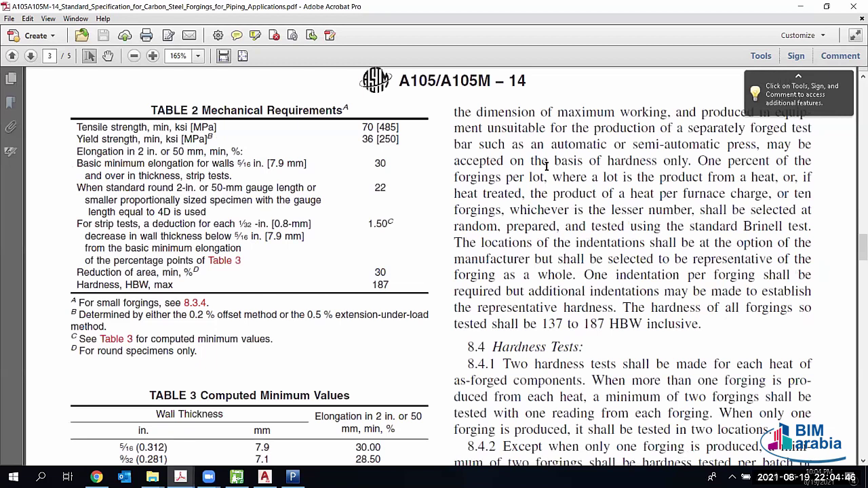
scroll(546, 182, "up", 7)
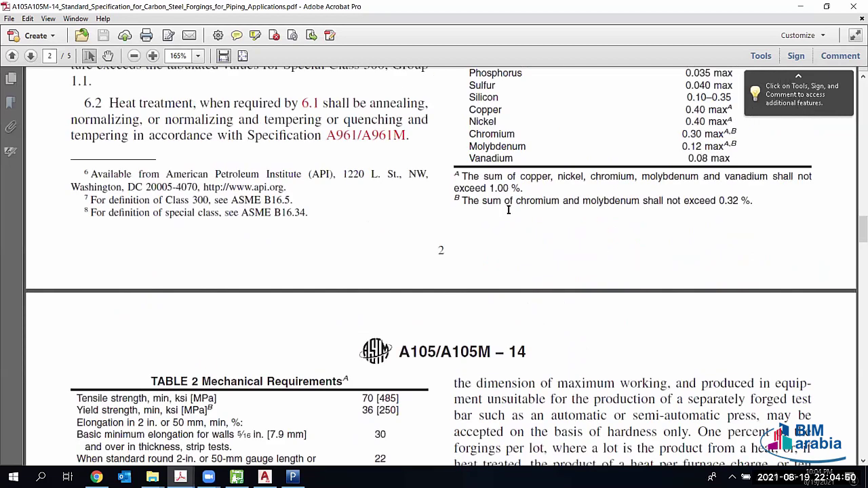
scroll(509, 210, "down", 10)
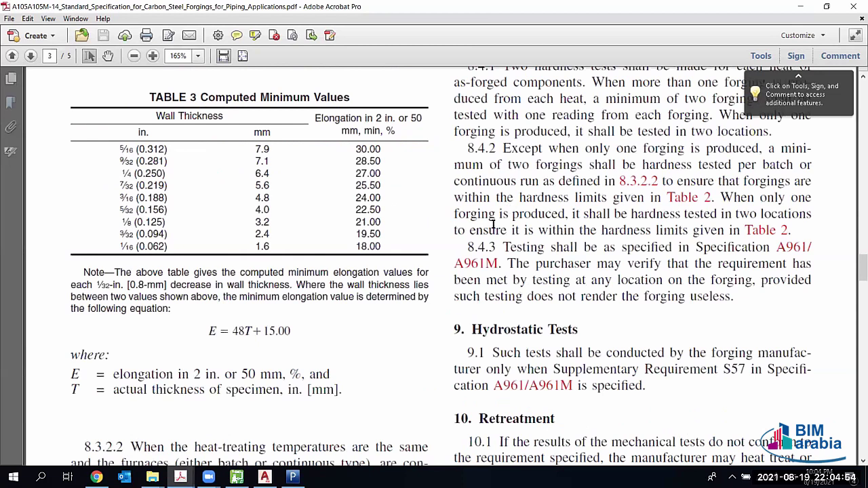
scroll(427, 364, "down", 5)
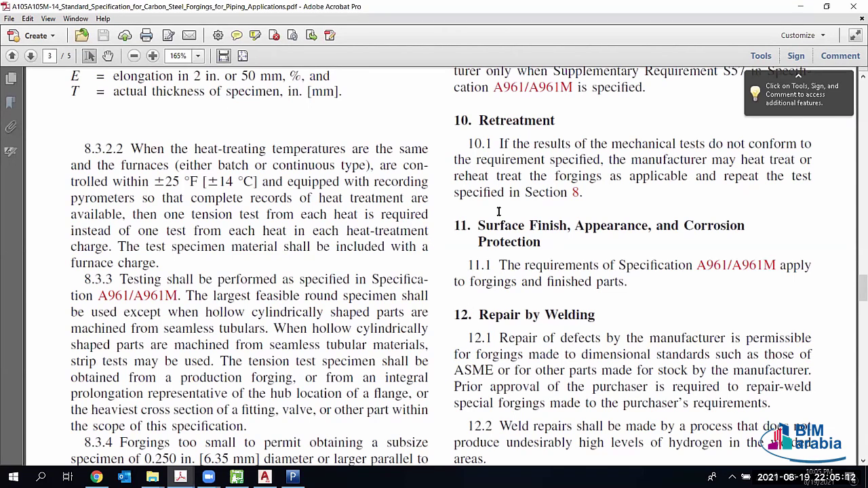
Step: Scroll back up, switch to the *105 Explorer results, then hide all windows to the desktop
scroll(597, 128, "up", 7)
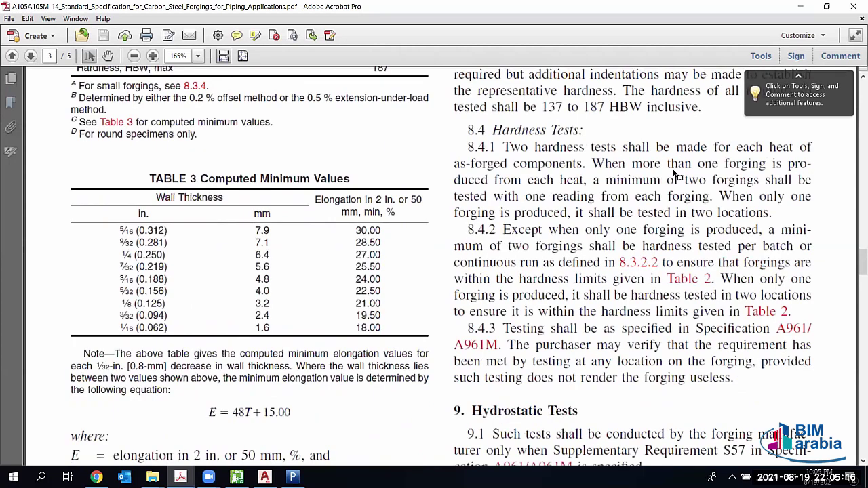
scroll(674, 174, "up", 8)
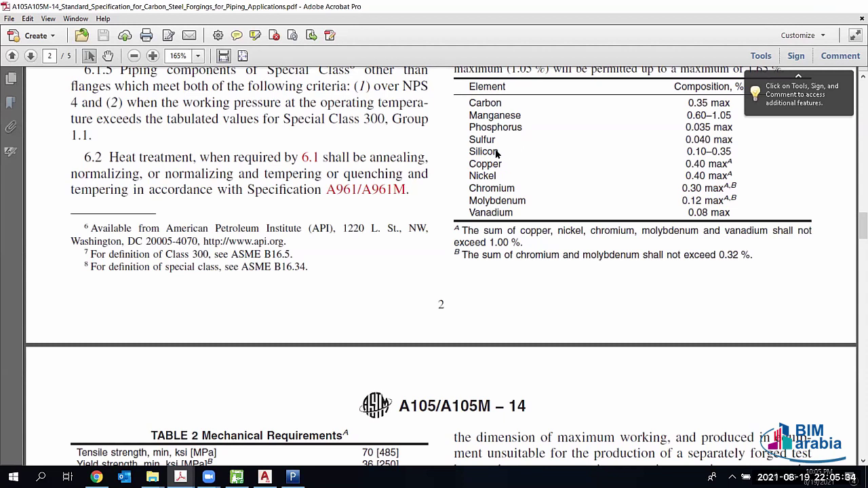
key("alt+Tab")
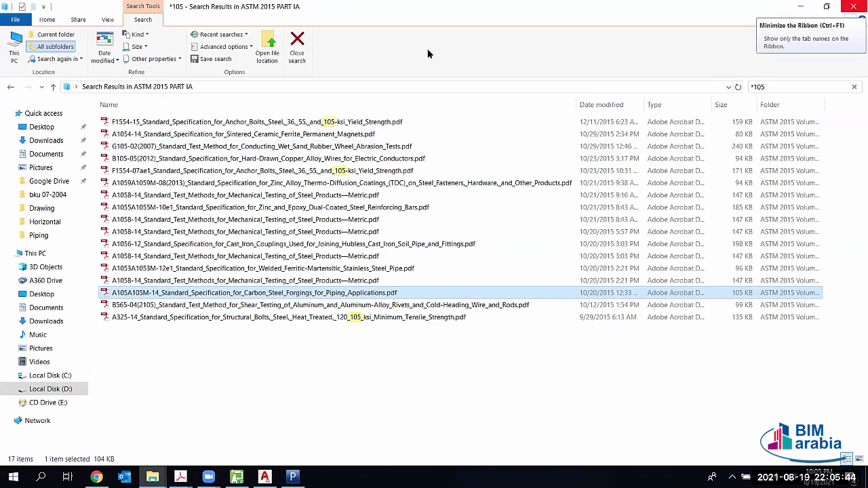
key("super+d")
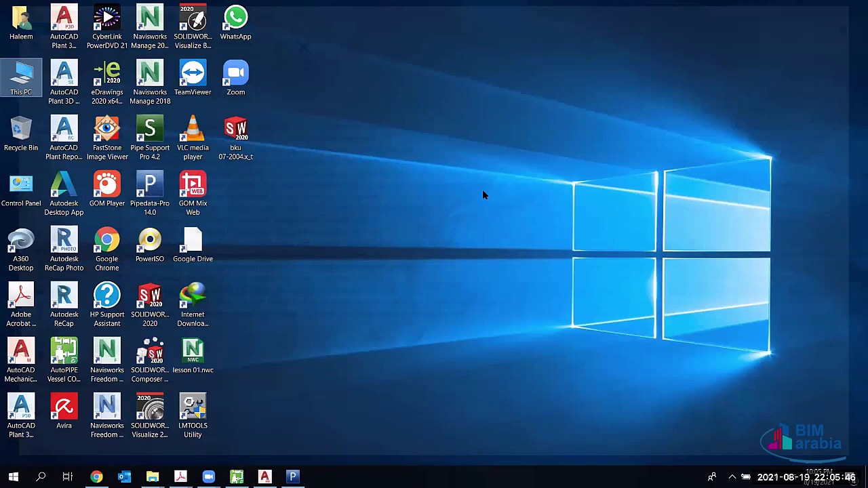
Step: Clear the desktop selection and open This PC, showing Local Disk (D:) with 42.5 GB free
left_click(482, 194)
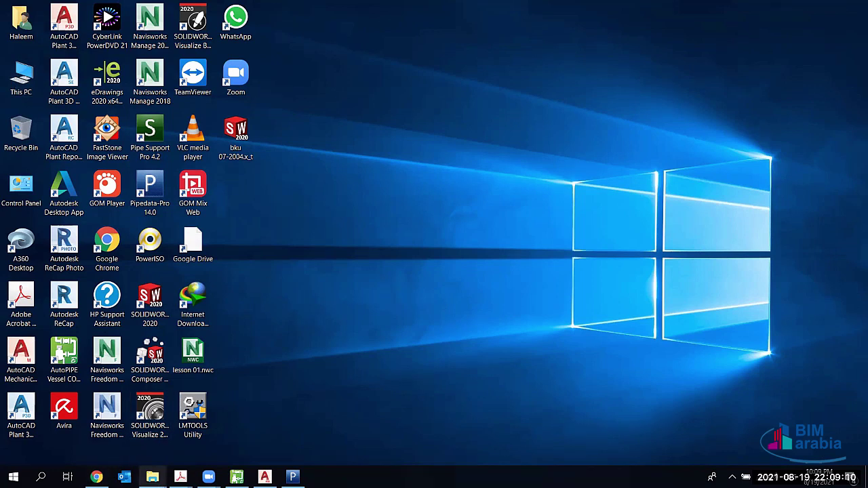
mouse_move(152, 477)
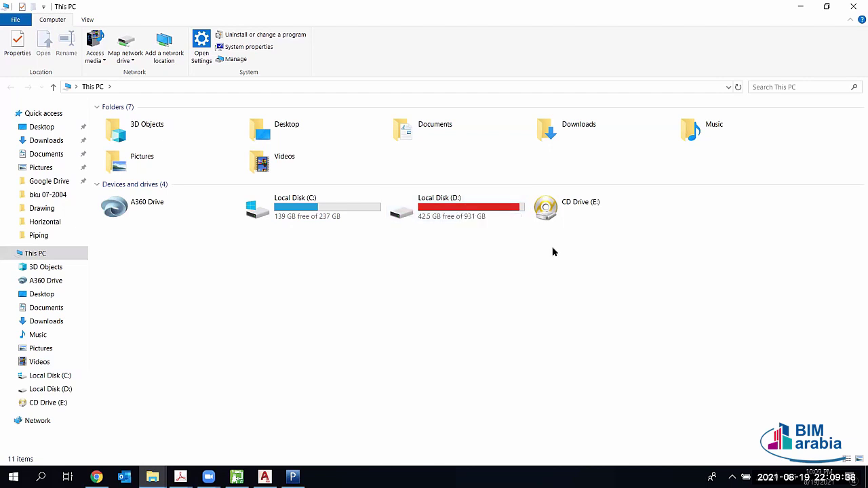
Step: Open plant 6-8-2010.EASM from the Course 2022 folder on Local Disk (D:)
mouse_move(451, 215)
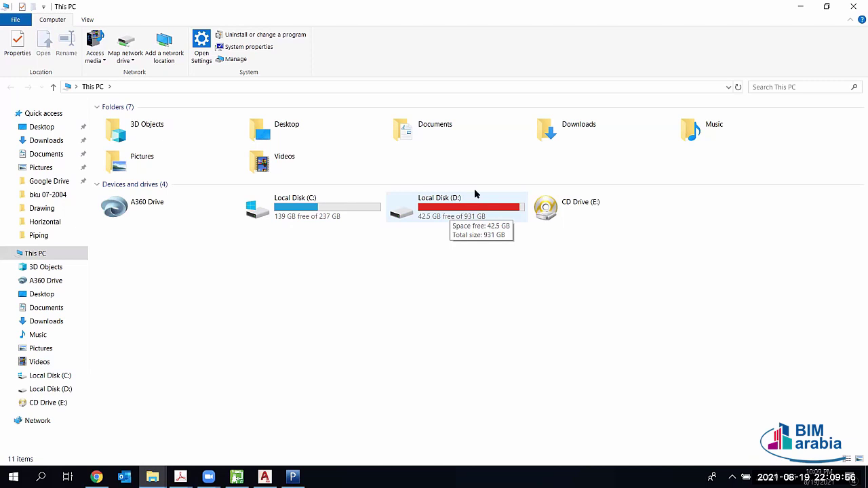
double_click(461, 203)
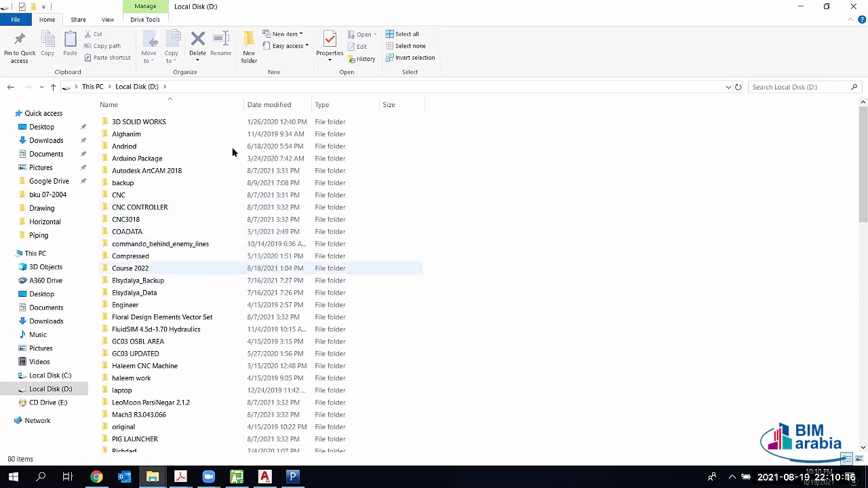
key("Return")
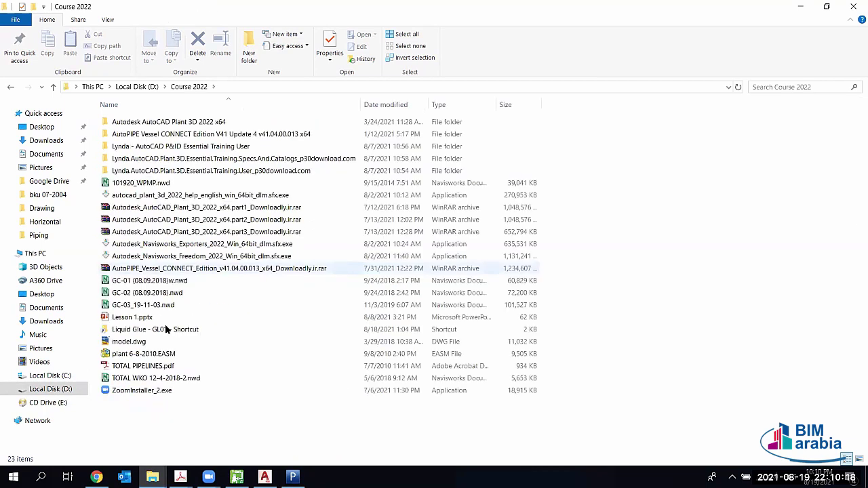
left_click(133, 357)
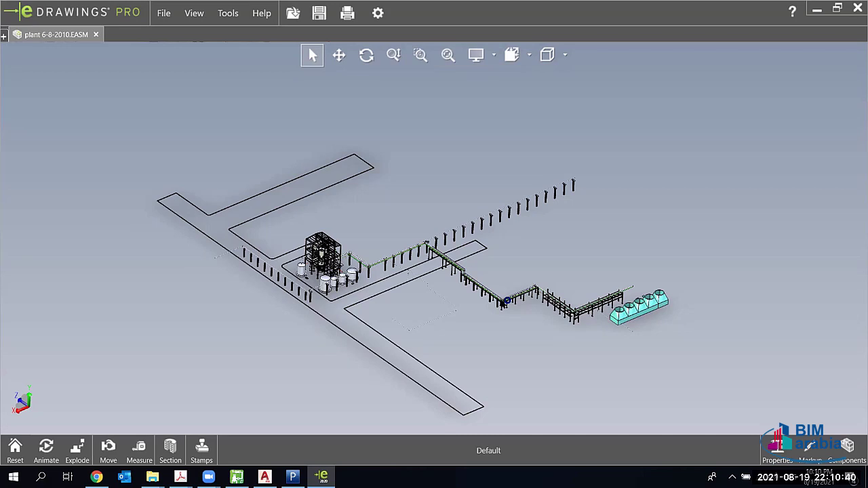
Step: Zoom and pan into the process structure and bring up the green hopper vessel's context menu
scroll(478, 221, "down", 2)
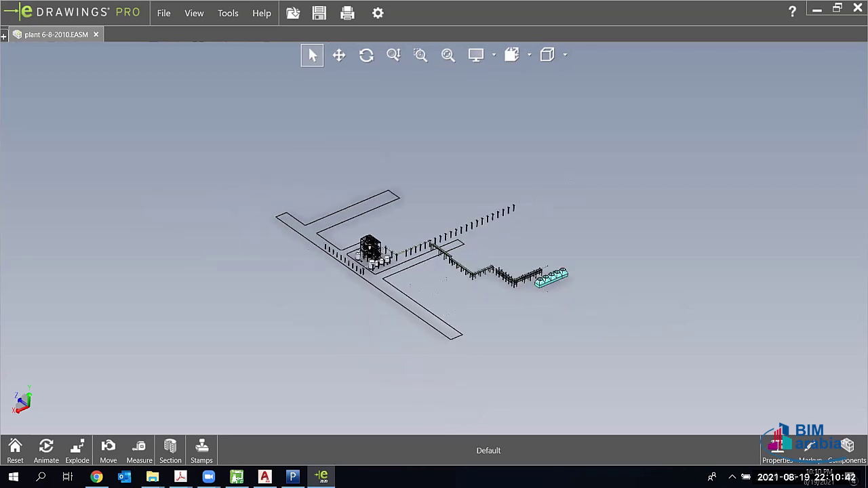
scroll(435, 218, "up", 3)
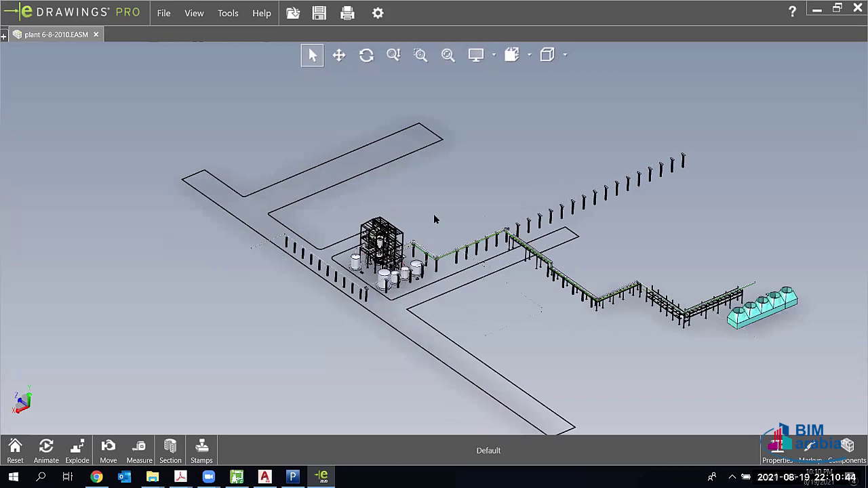
scroll(435, 219, "up", 3)
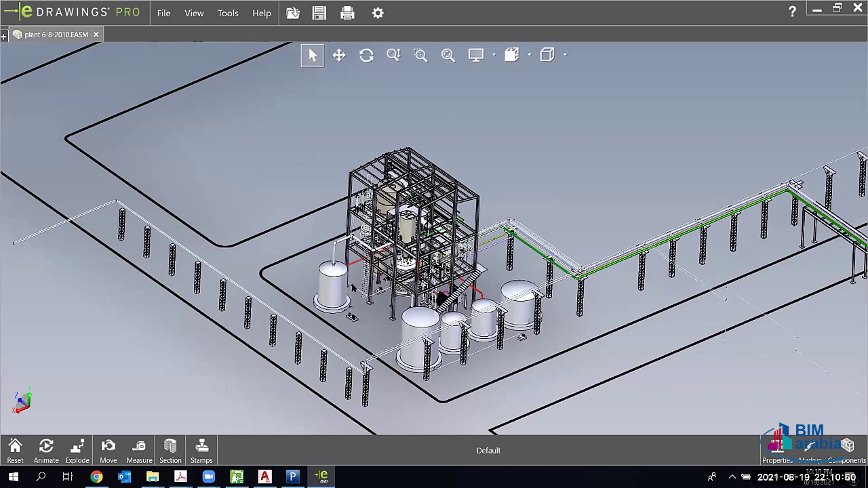
scroll(359, 264, "up", 4)
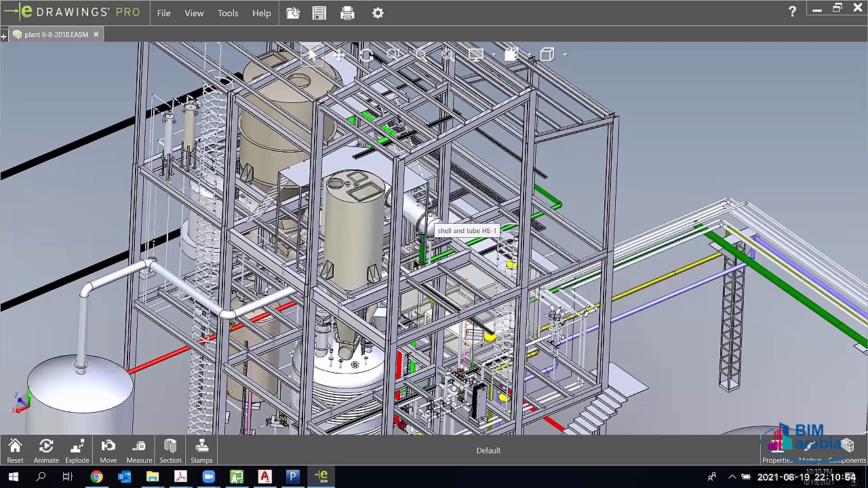
scroll(339, 289, "down", 1)
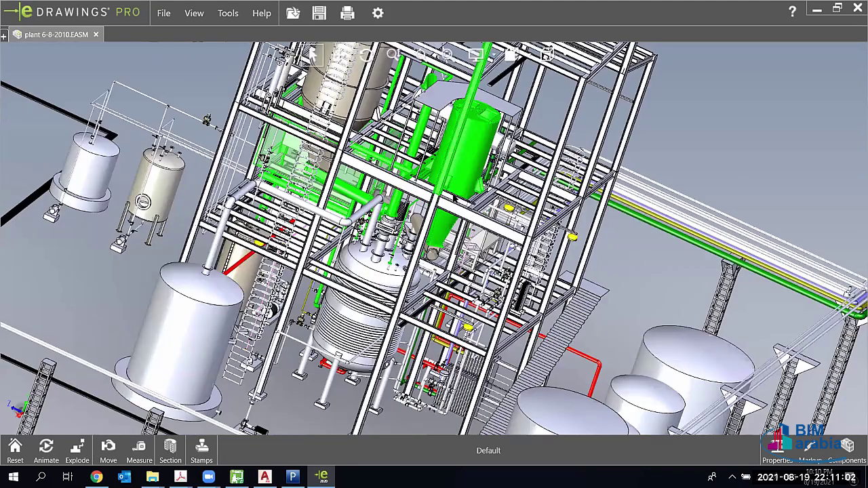
scroll(463, 272, "up", 5)
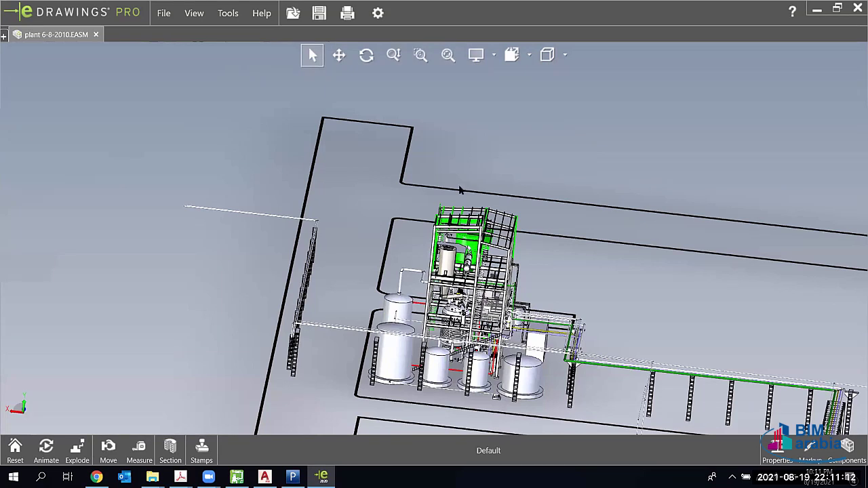
middle_click_drag(460, 191, 480, 129, "ctrl")
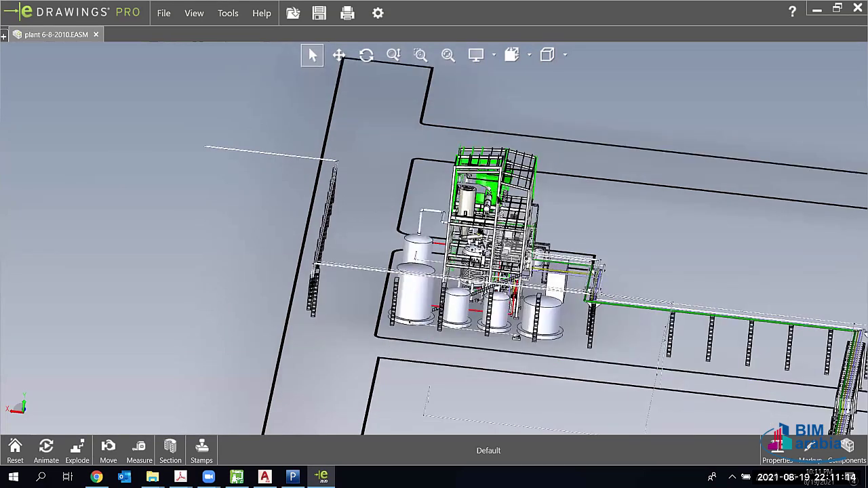
scroll(456, 230, "down", 4)
scroll(403, 271, "up", 4)
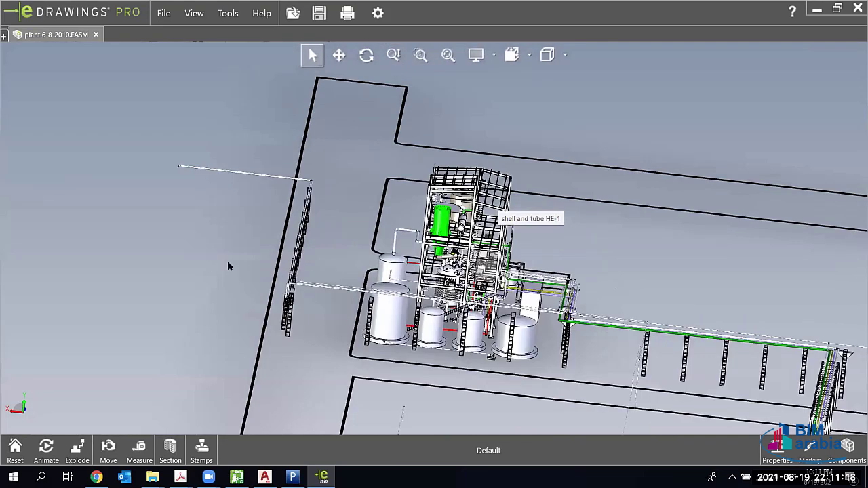
scroll(228, 266, "down", 10)
right_click(225, 313)
mouse_move(224, 327)
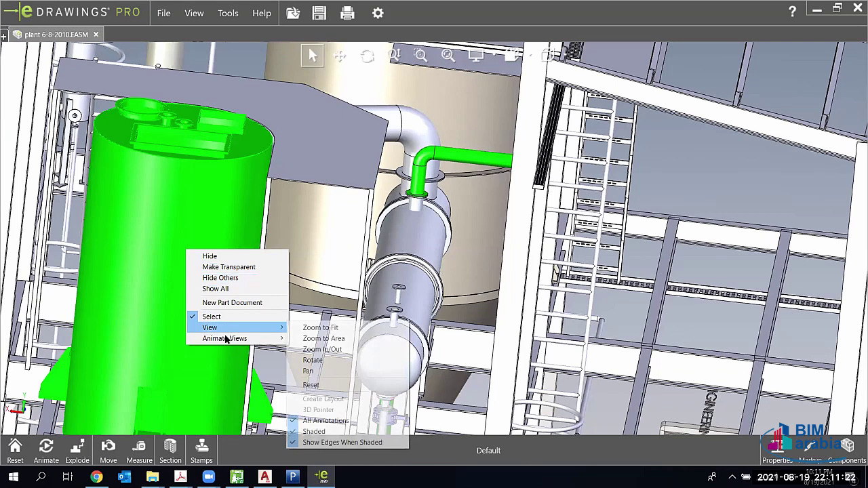
Step: Hide all components except Melamine hopper-1, fit it in view and zoom on its top
left_click(224, 277)
key("f")
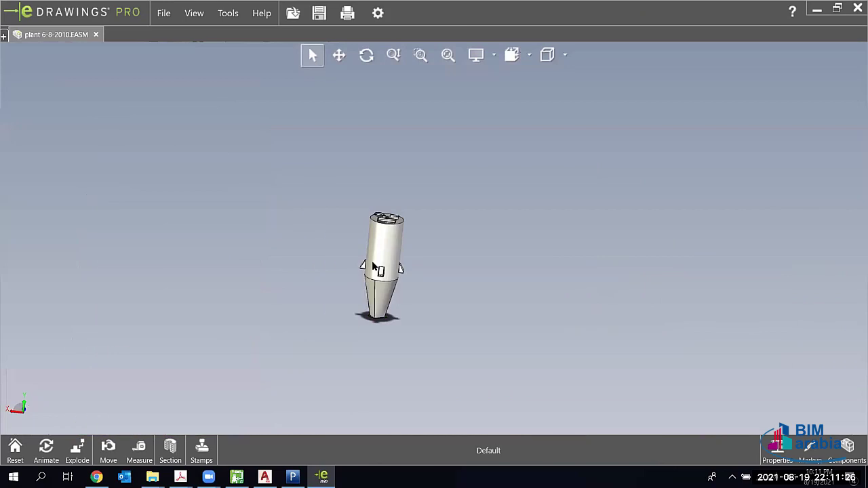
middle_click_drag(312, 301, 379, 214)
scroll(425, 232, "down", 3)
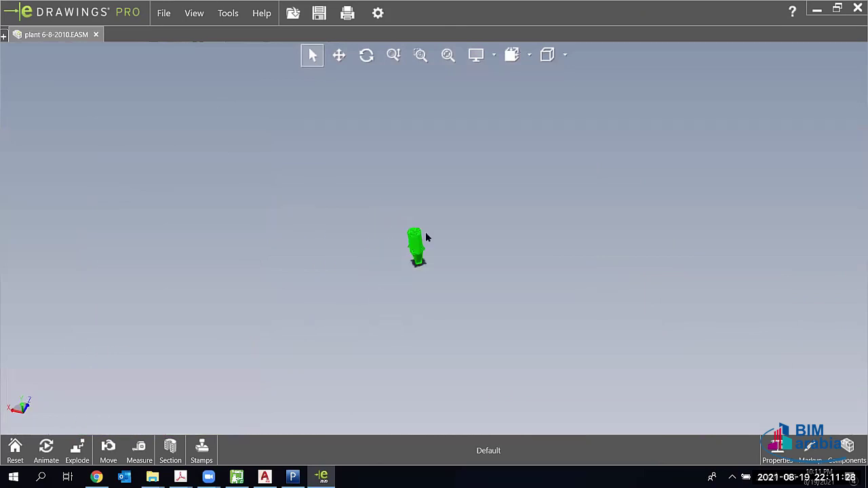
scroll(412, 238, "up", 5)
scroll(387, 194, "up", 3)
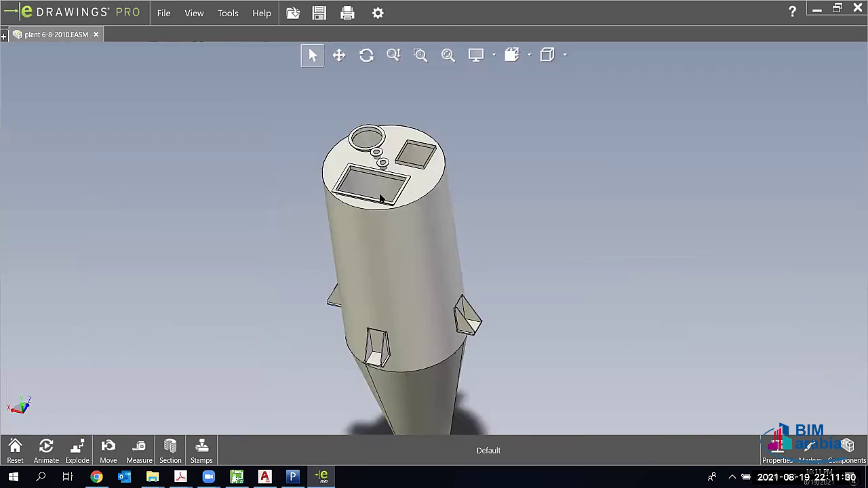
scroll(418, 287, "down", 2)
scroll(431, 307, "up", 3)
scroll(431, 310, "down", 2)
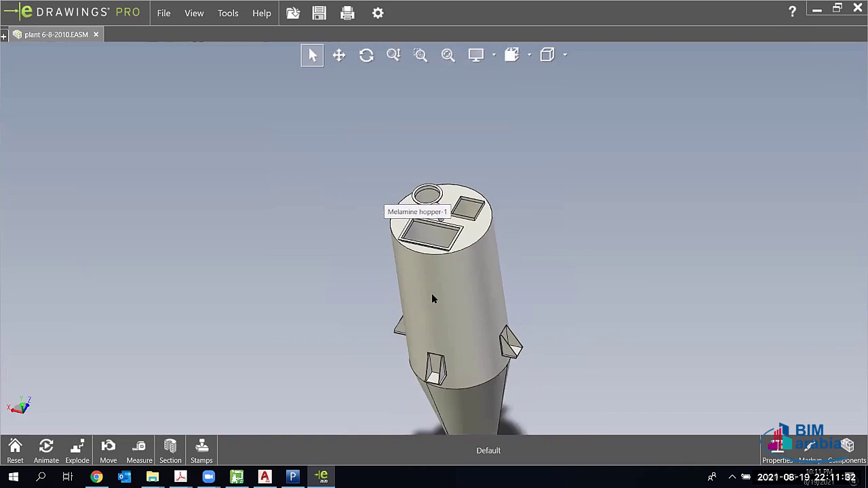
scroll(433, 298, "down", 2)
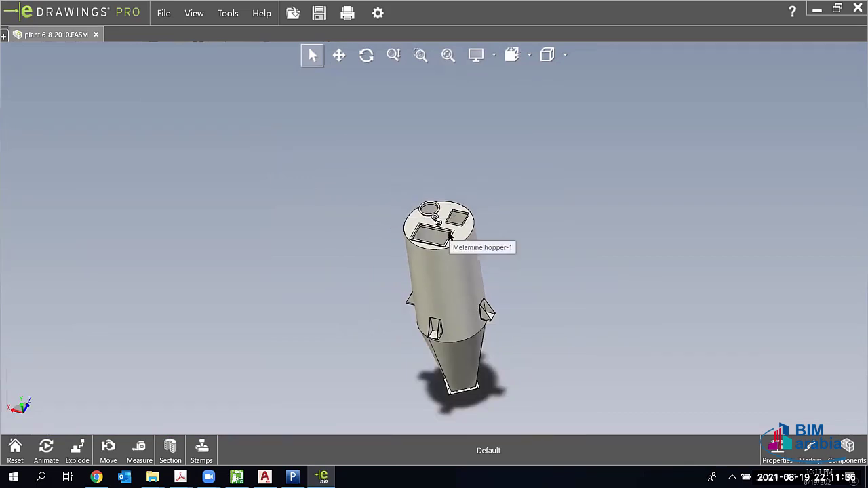
scroll(448, 234, "down", 3)
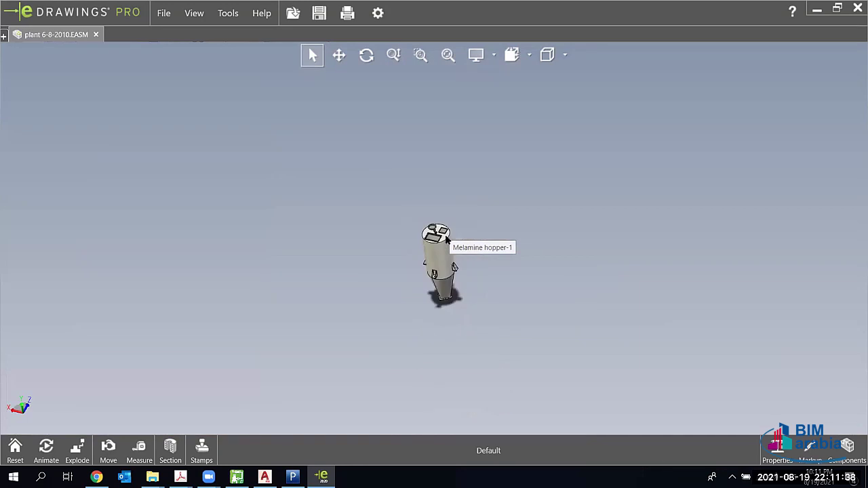
scroll(446, 237, "up", 6)
scroll(446, 238, "up", 2)
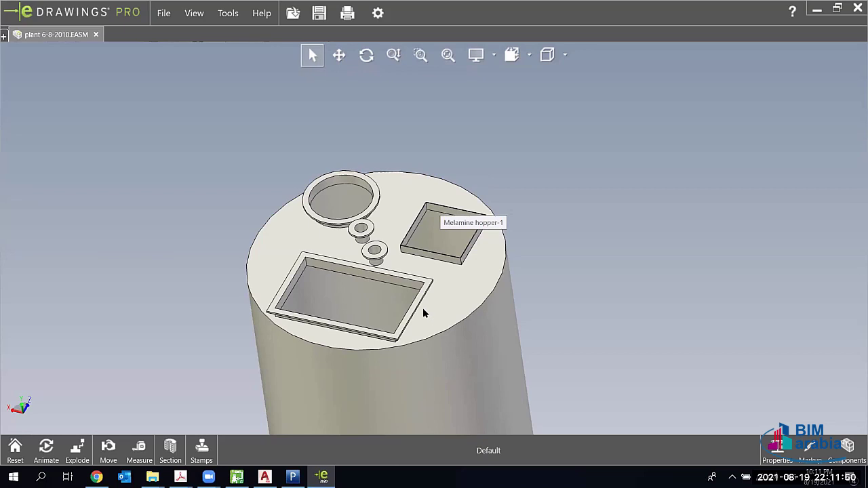
scroll(418, 324, "down", 10)
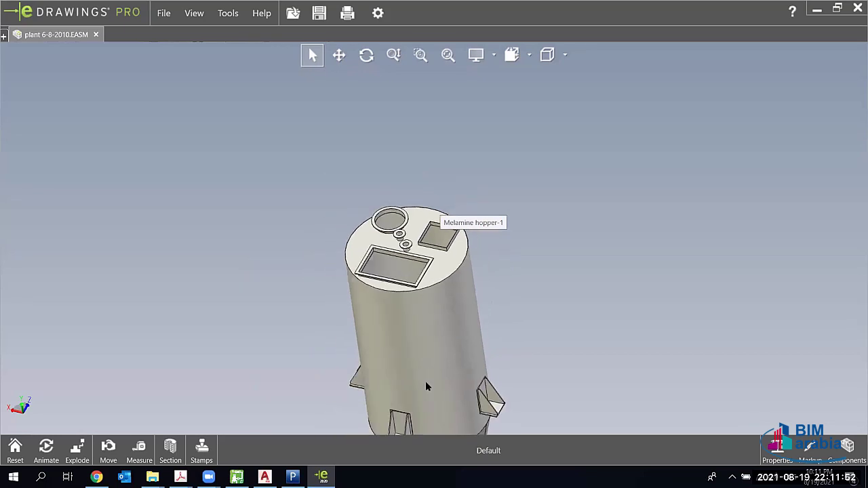
Step: Orbit and zoom around the isolated hopper to examine its upper cylinder
middle_click_drag(434, 372, 413, 362)
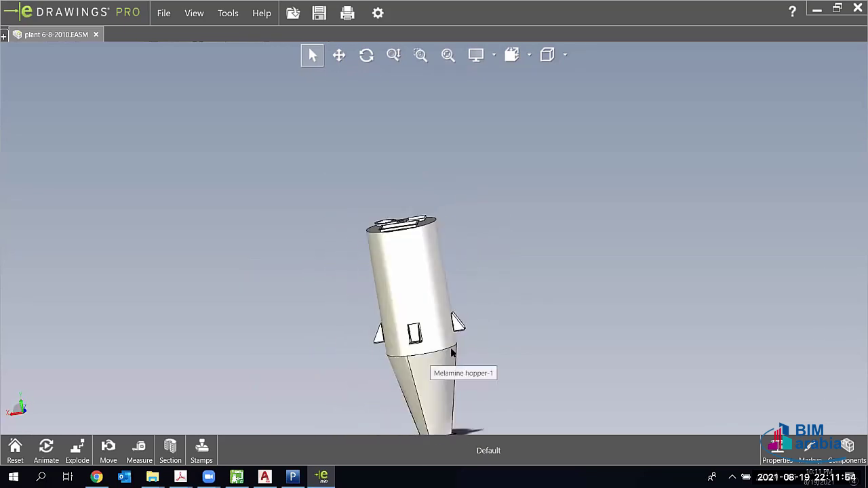
scroll(414, 380, "up", 5)
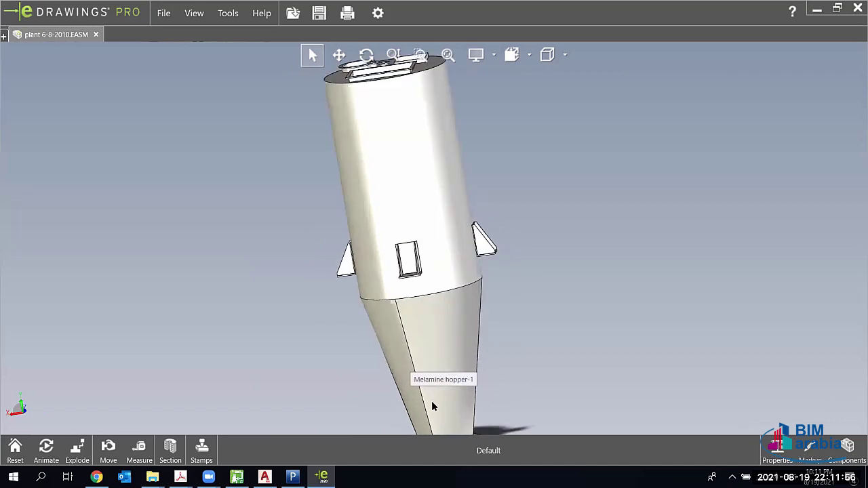
scroll(431, 401, "down", 4)
scroll(474, 271, "up", 5)
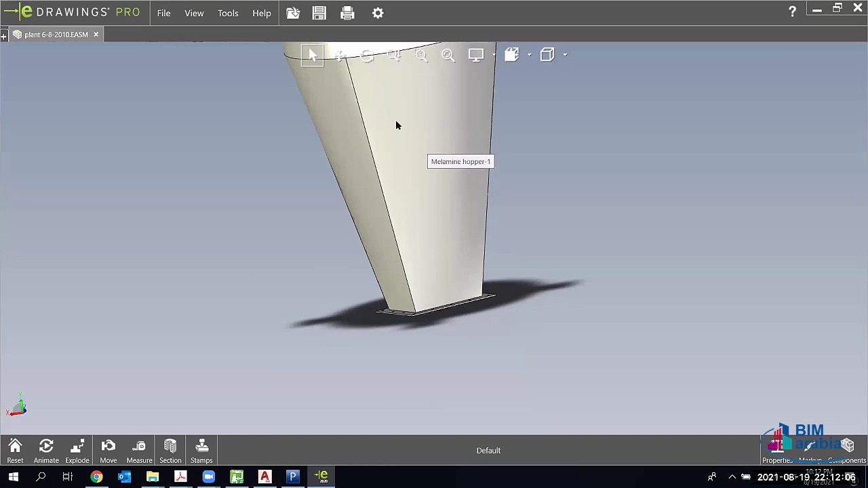
scroll(397, 124, "down", 3)
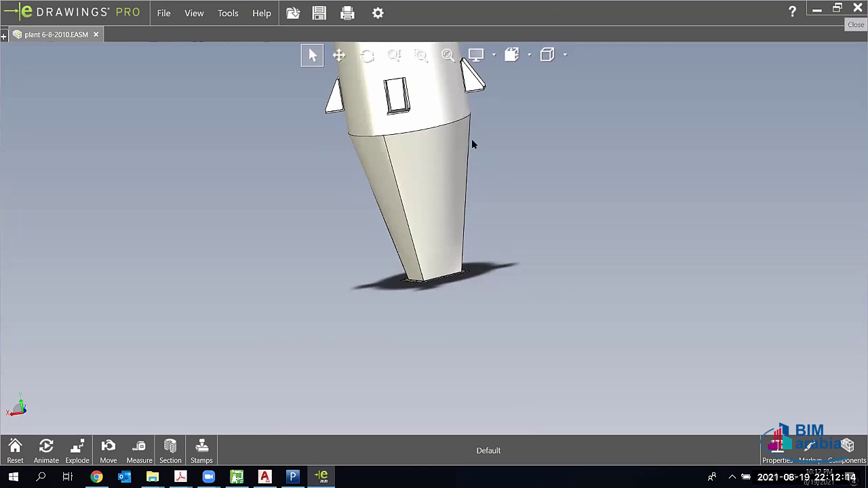
left_click_drag(473, 144, 407, 146)
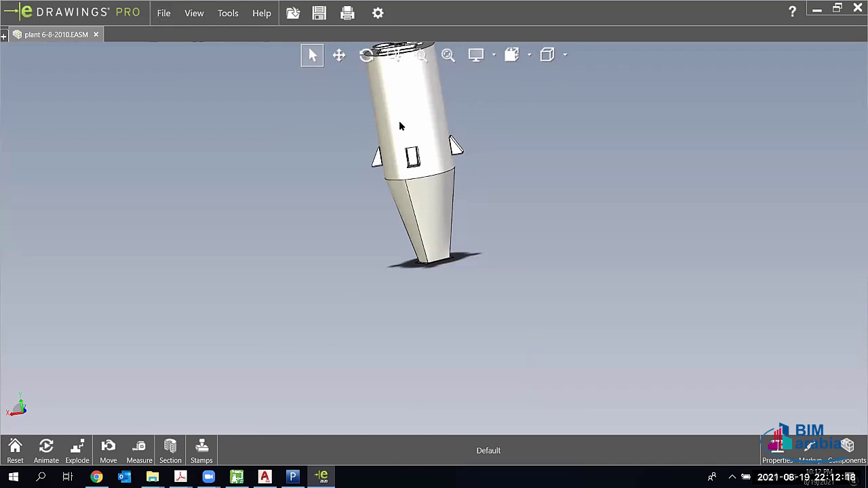
right_click(337, 107)
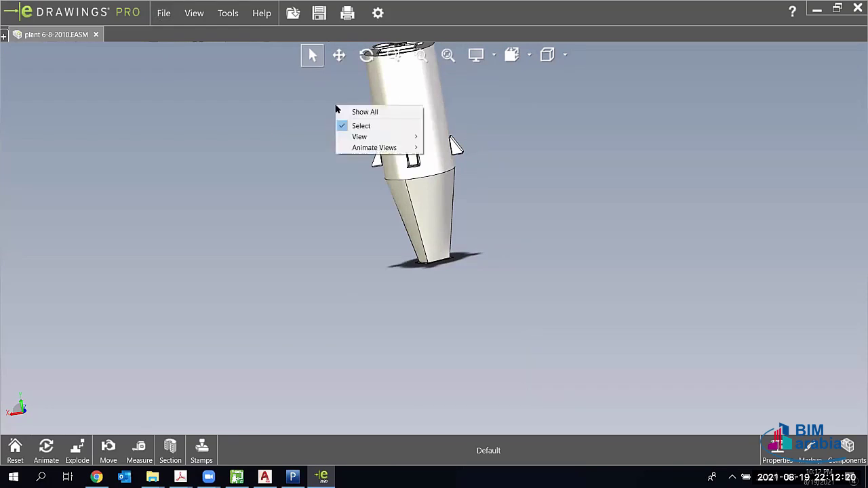
Step: Show all hidden plant components again and close eDrawings Pro
left_click(369, 112)
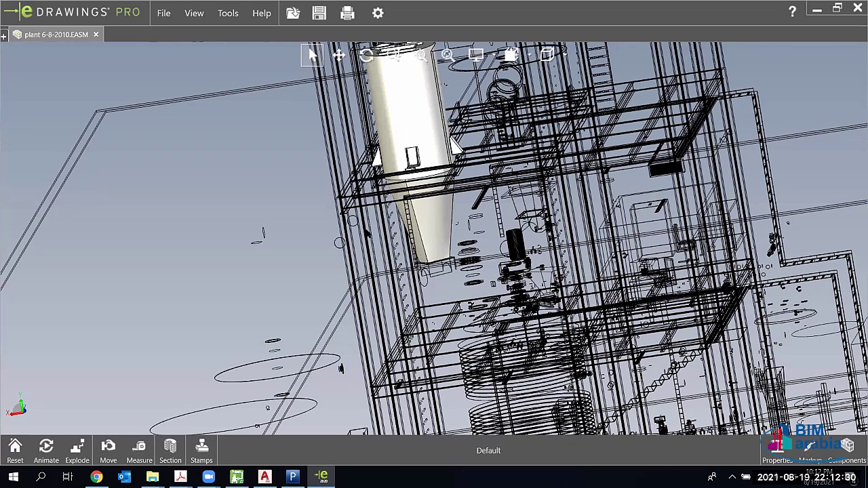
key("alt+F4")
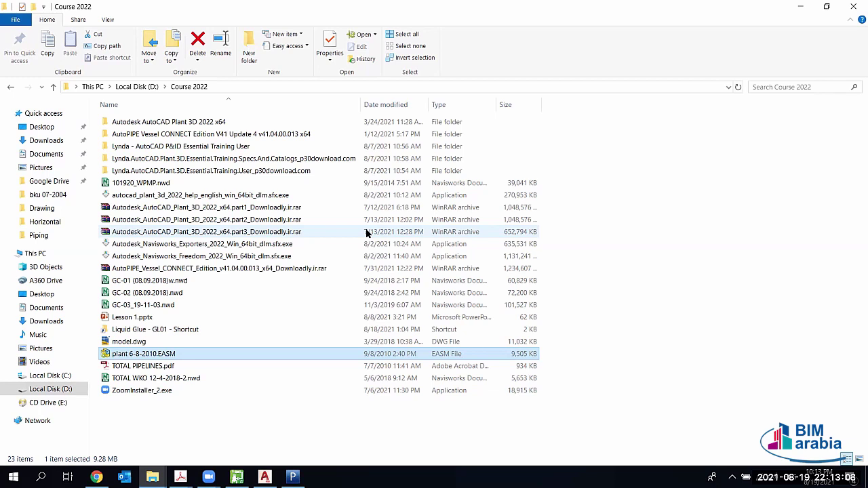
Step: Bring the AutoPIPE Vessel tank model window back to the front from the taskbar
left_click(236, 477)
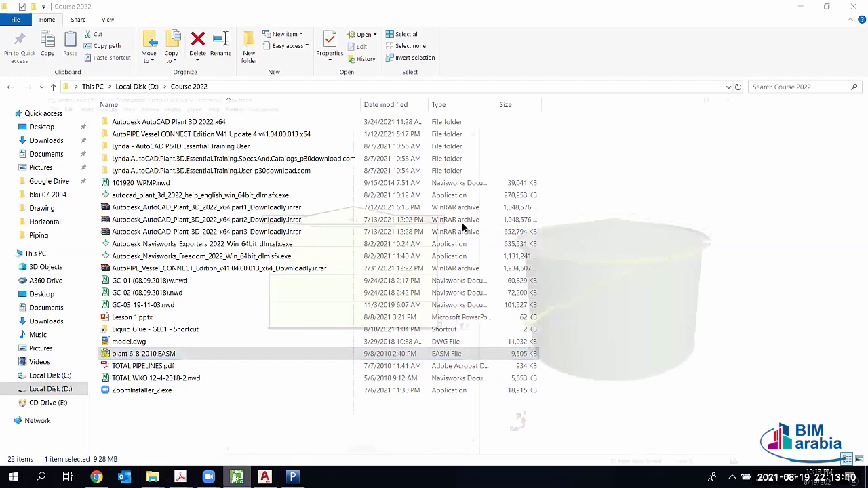
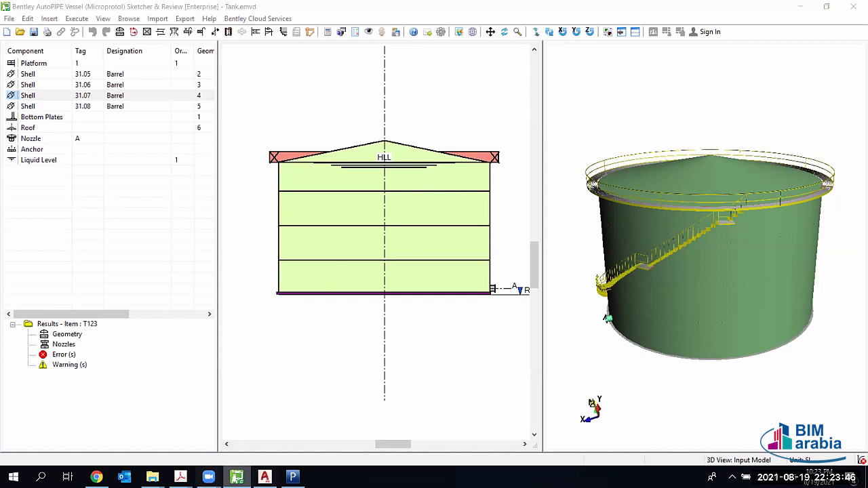
Step: Switch from AutoPIPE Vessel's Tank.enwd model to the AutoCAD Plant 3D drawing 100.dwg
left_click(264, 477)
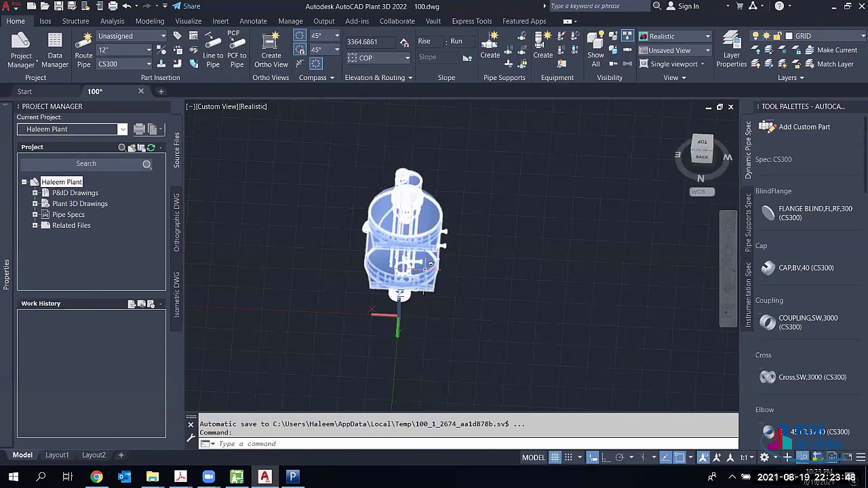
Step: Zoom in and select the pressure vessel model, then clear the selection
scroll(484, 291, "down", 3)
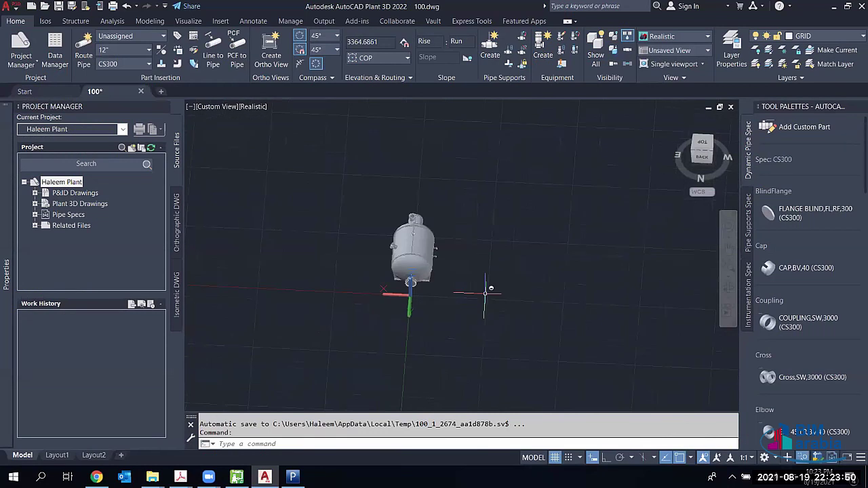
scroll(429, 248, "up", 3)
left_click(429, 248)
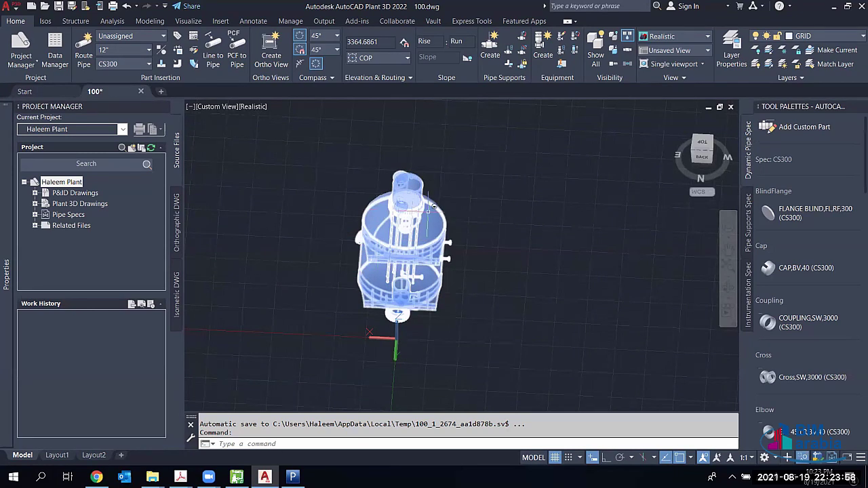
key("Escape")
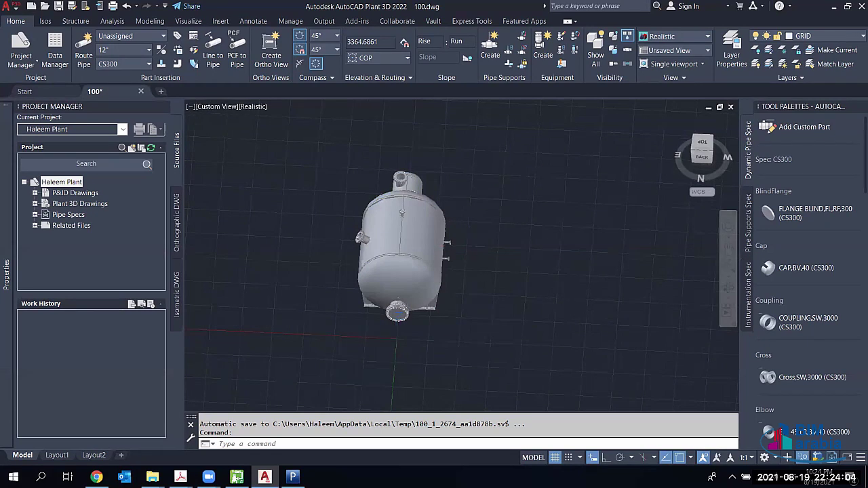
Step: Zoom out and pan the vessel right and down, turning on Ortho mode
scroll(313, 239, "down", 2)
scroll(302, 235, "down", 2)
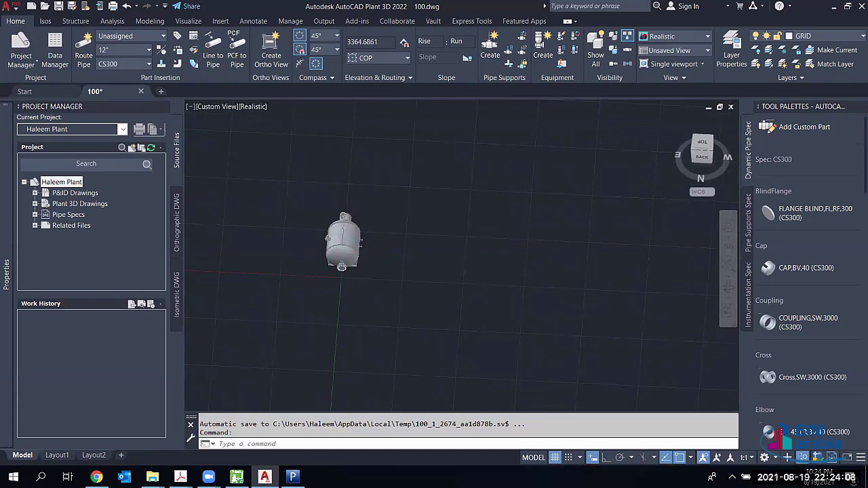
middle_click_drag(284, 248, 422, 271)
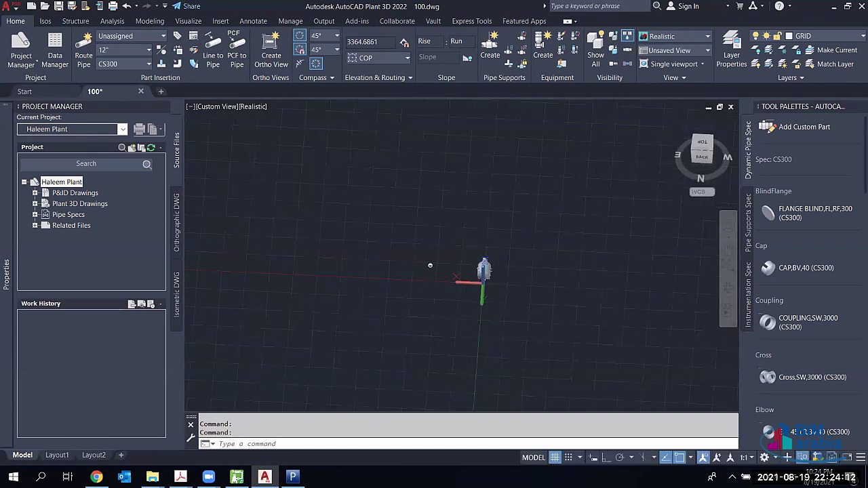
key("F8")
scroll(325, 248, "up", 1)
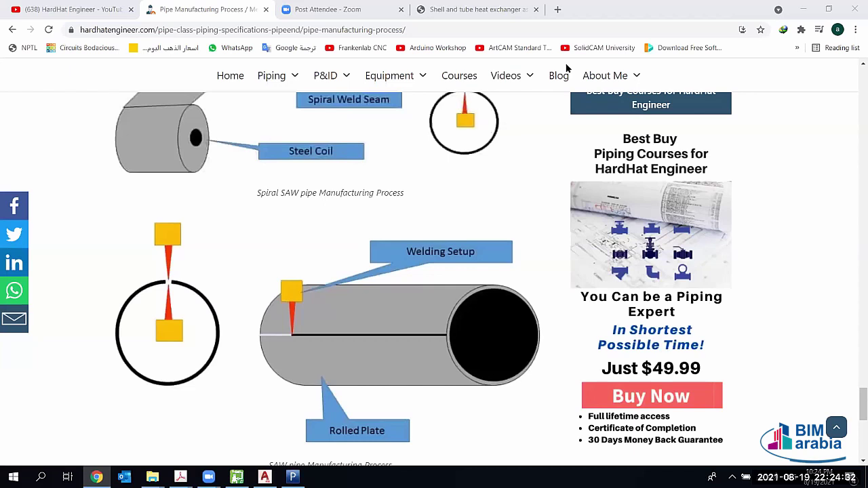
left_click(478, 9)
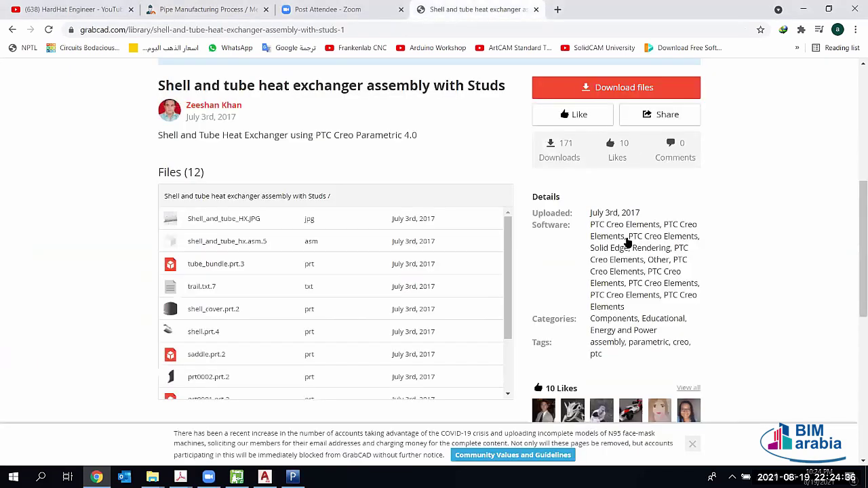
scroll(286, 326, "down", 2)
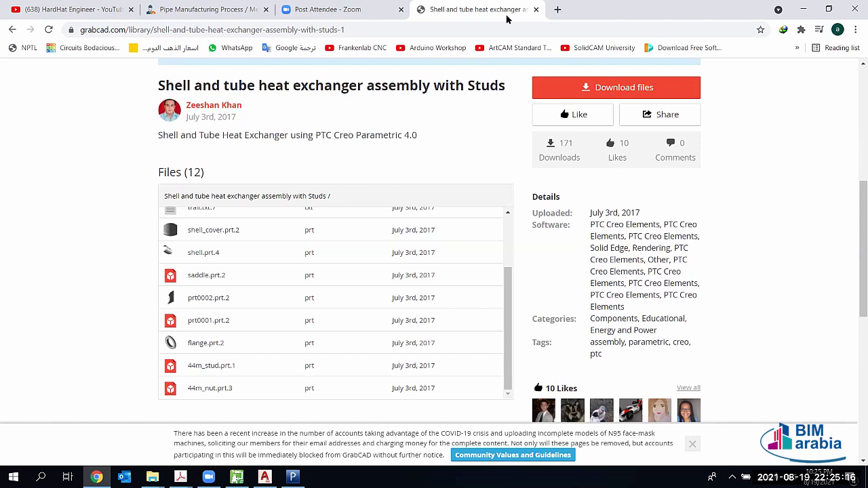
left_click(209, 20)
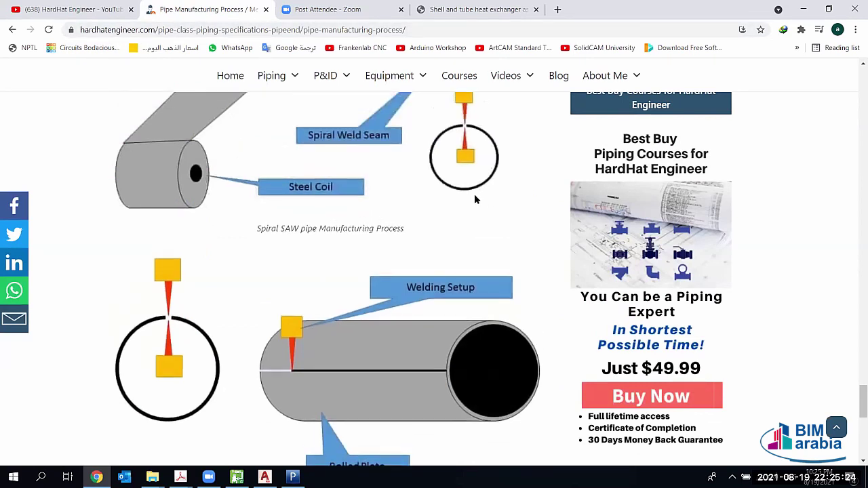
Step: Scroll the Pipe Manufacturing Process article to its Mandrel Mill and Mannesmann Plug Mill sections
scroll(475, 200, "up", 3)
scroll(474, 199, "up", 5)
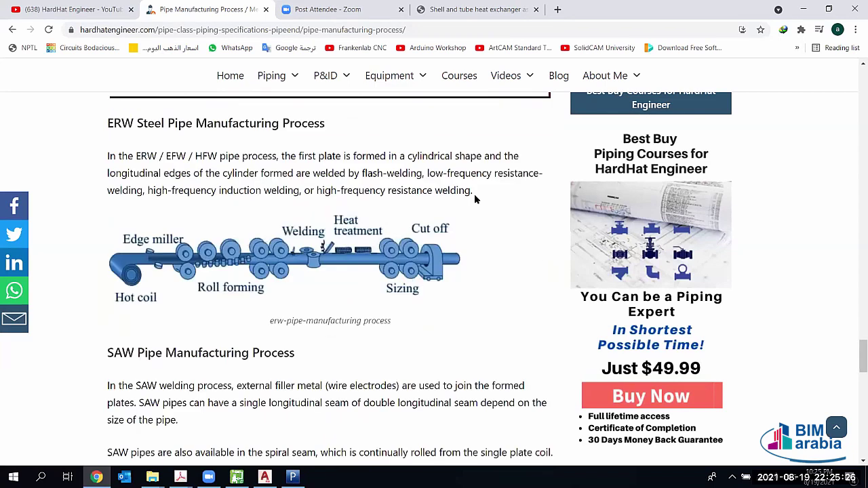
scroll(473, 194, "up", 5)
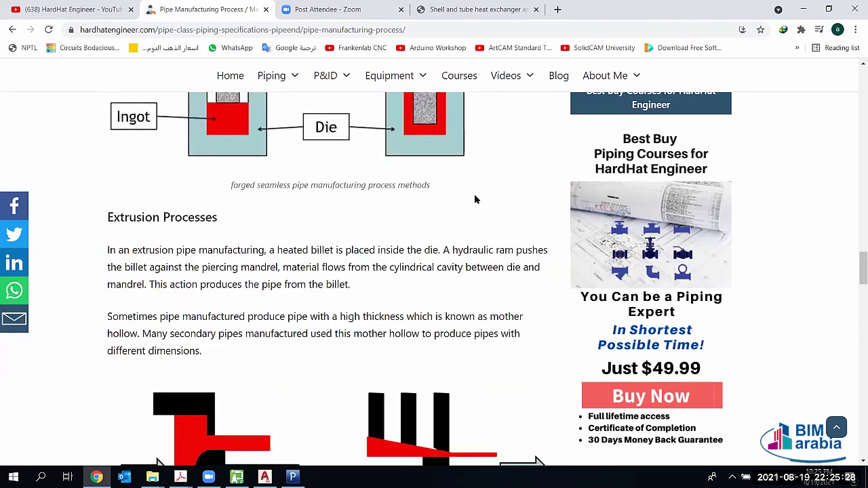
scroll(441, 183, "up", 1)
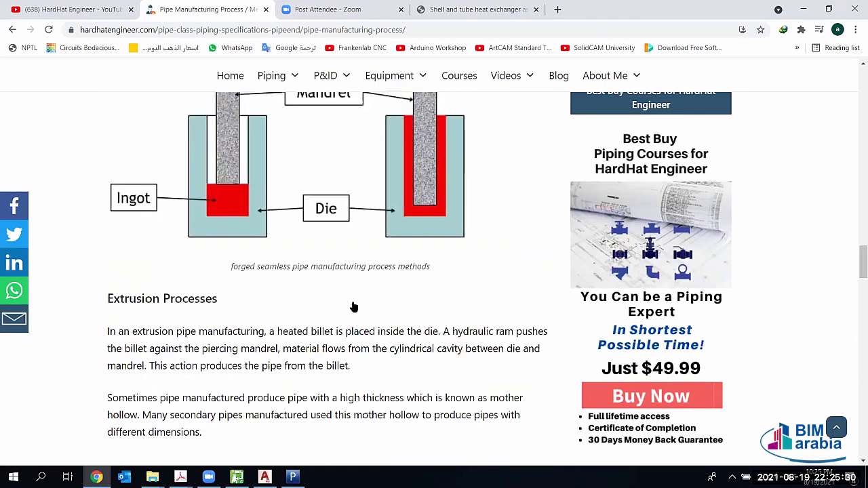
scroll(356, 285, "up", 5)
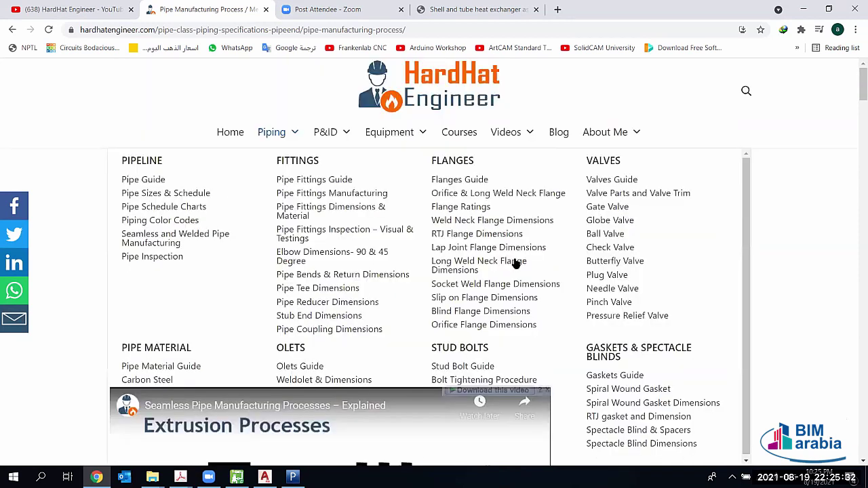
scroll(496, 258, "up", 10)
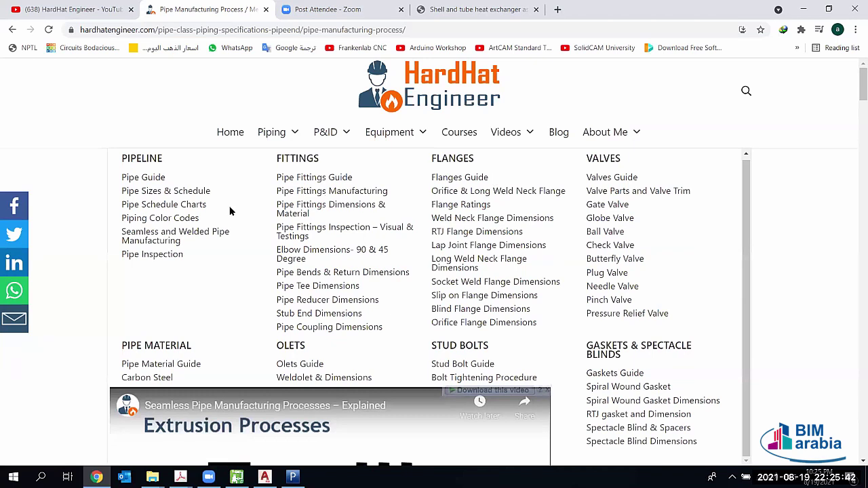
scroll(233, 211, "down", 3)
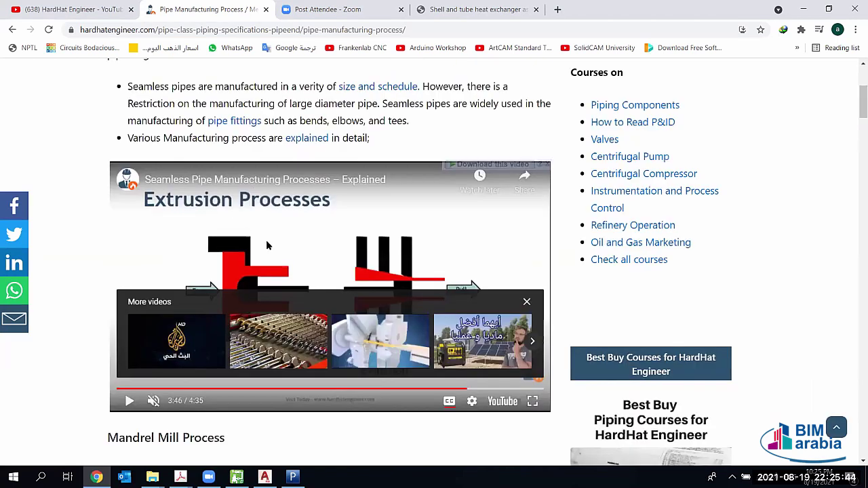
scroll(261, 254, "up", 2)
scroll(378, 190, "down", 3)
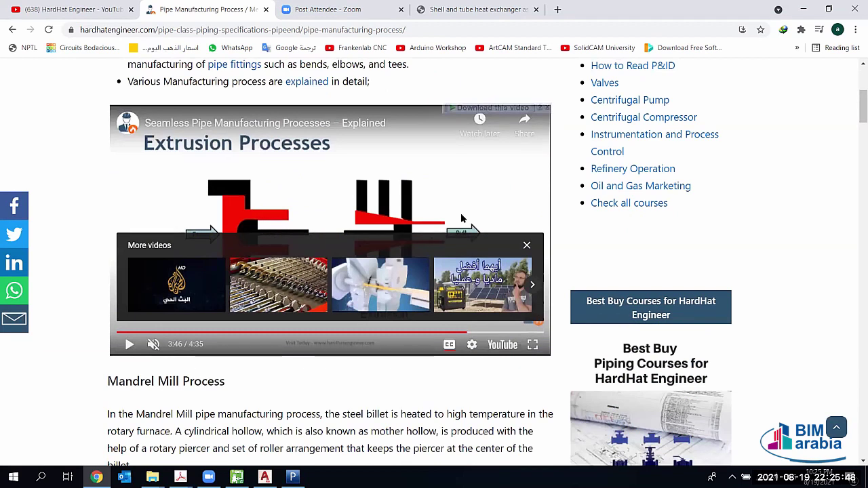
scroll(444, 219, "down", 3)
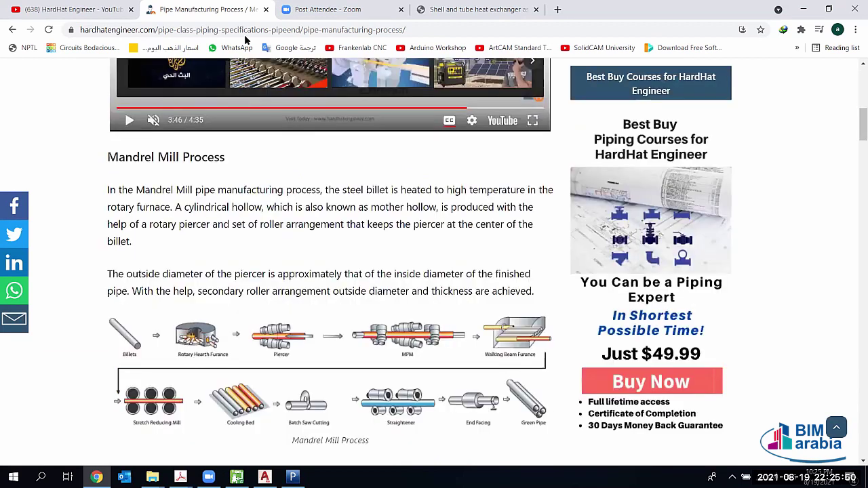
scroll(246, 39, "down", 1)
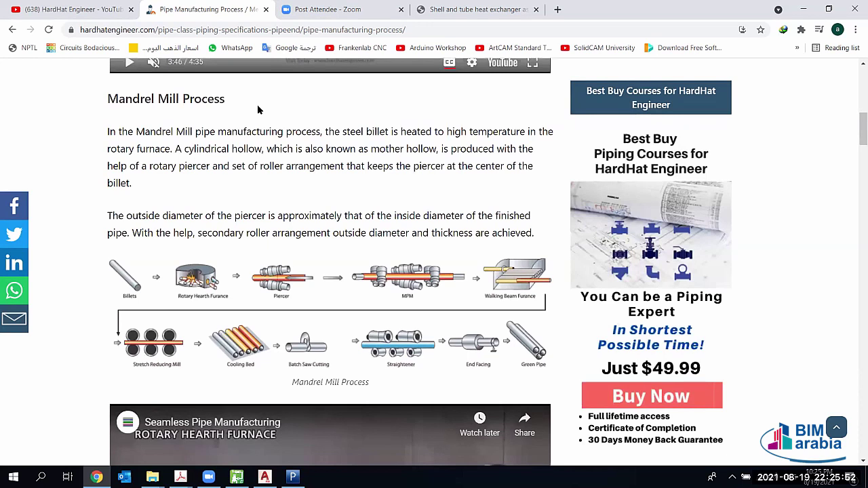
scroll(244, 434, "up", 4)
key("ctrl+l")
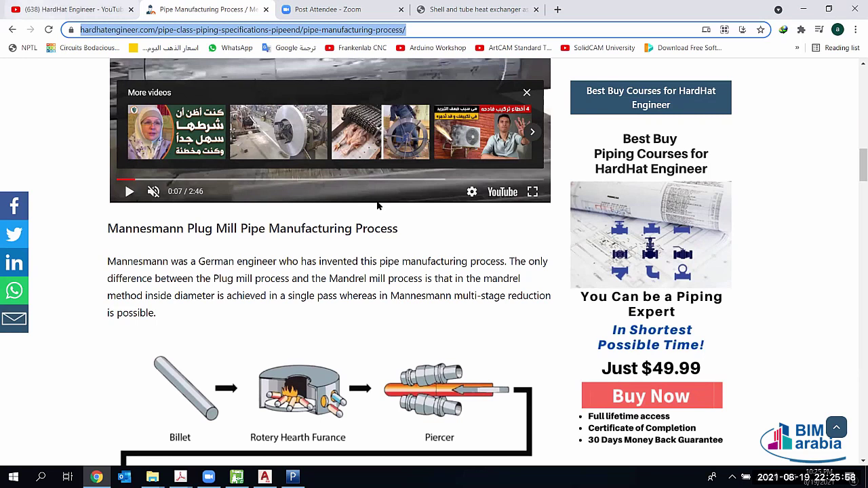
Step: Browse the HardHat Engineer YouTube playlists, then minimize Chrome to reveal the 100.dwg vessel drawing
key("ctrl+shift+Tab")
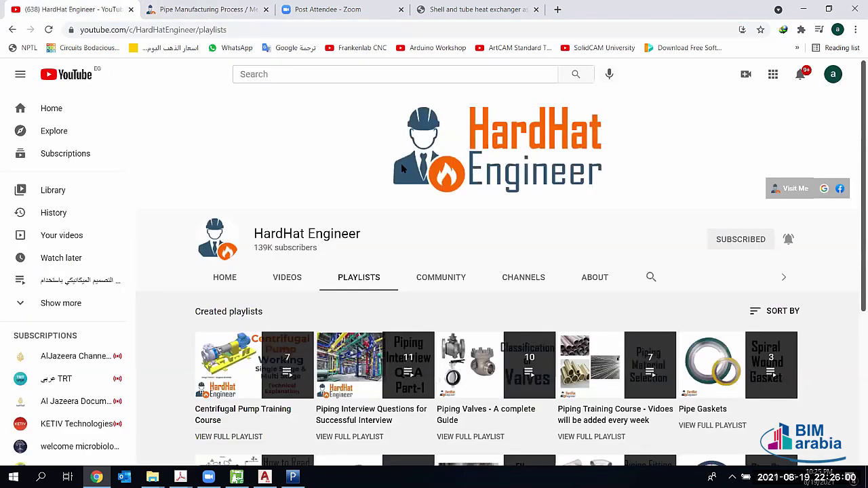
scroll(401, 163, "down", 3)
scroll(495, 271, "up", 2)
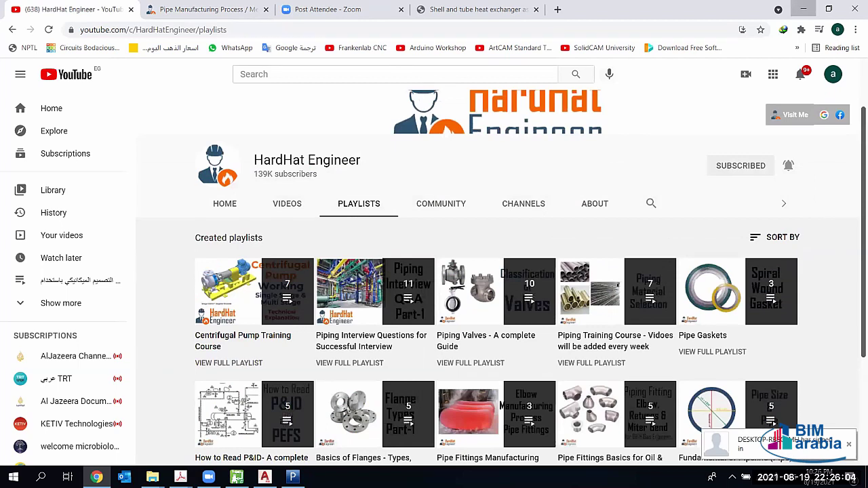
key("super+Down")
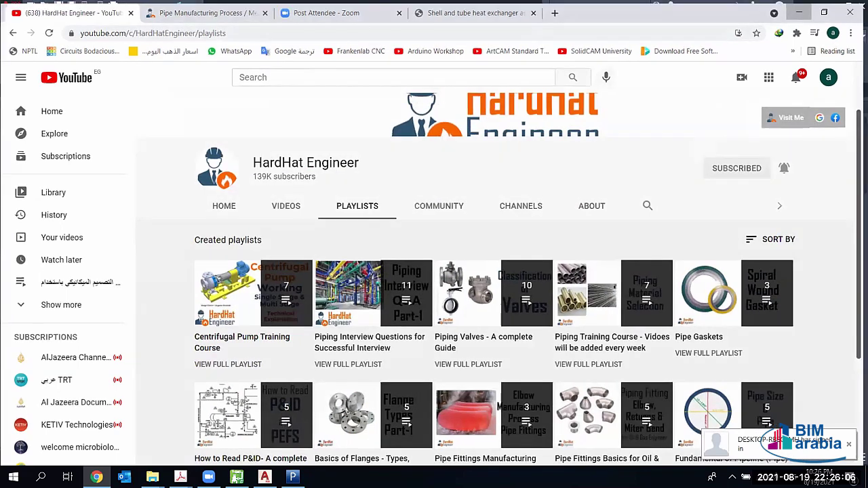
key("super+Down")
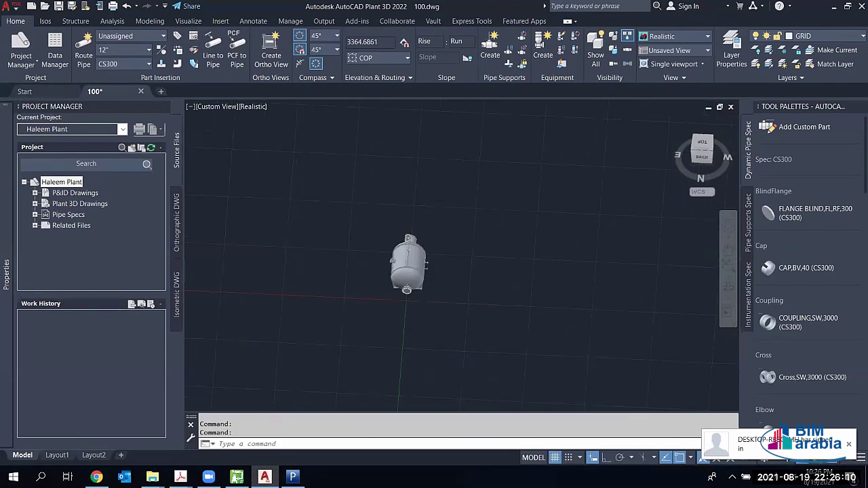
Step: Pan the vessel into view and dismiss the viewport shortcut menu without selecting anything
scroll(261, 262, "down", 3)
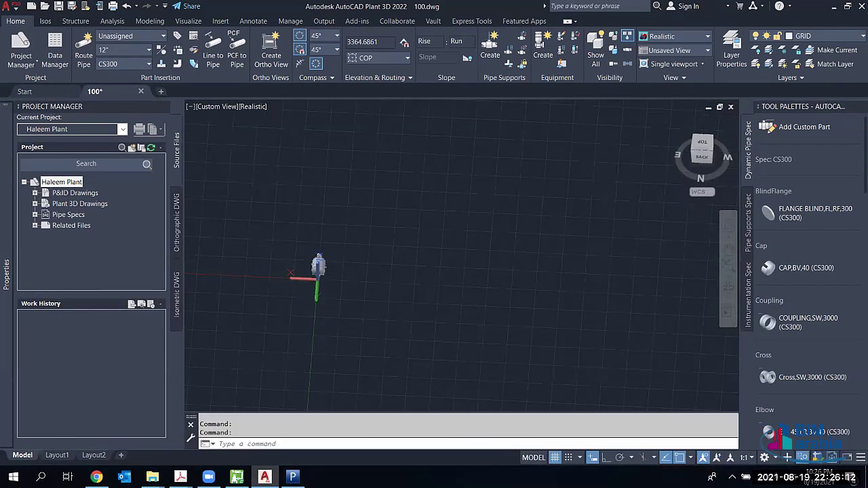
middle_click_drag(286, 298, 443, 267)
right_click(423, 196)
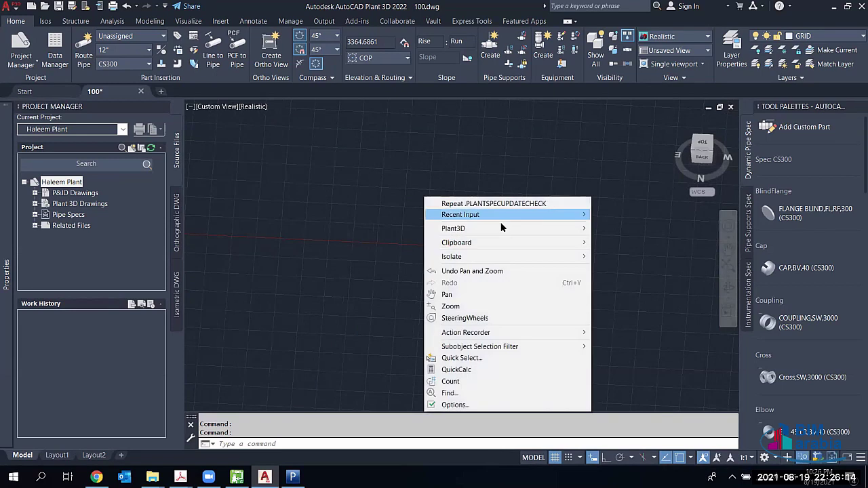
mouse_move(502, 228)
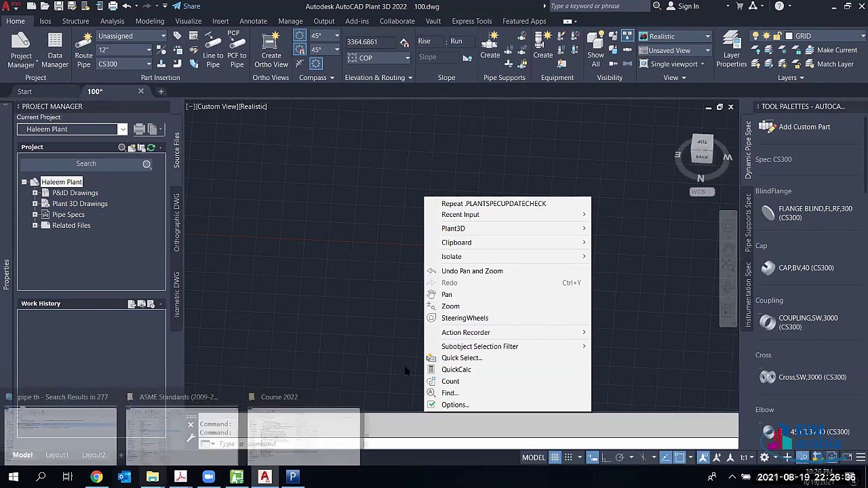
left_click(388, 309)
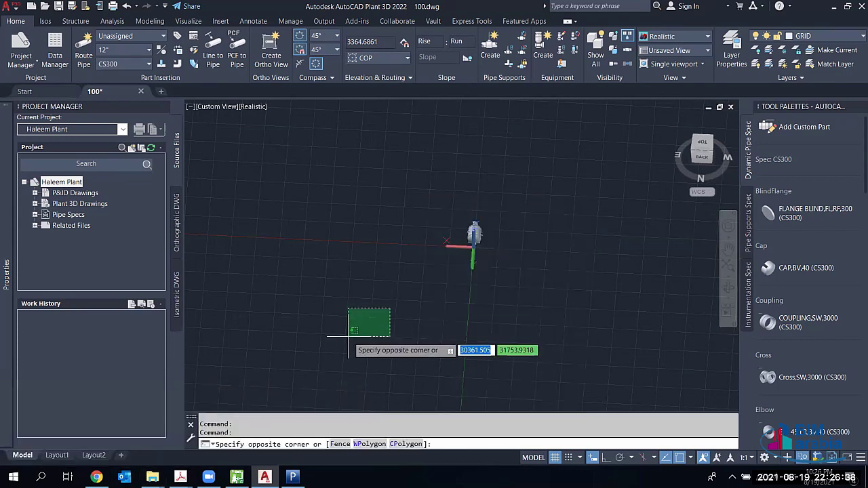
left_click(348, 352)
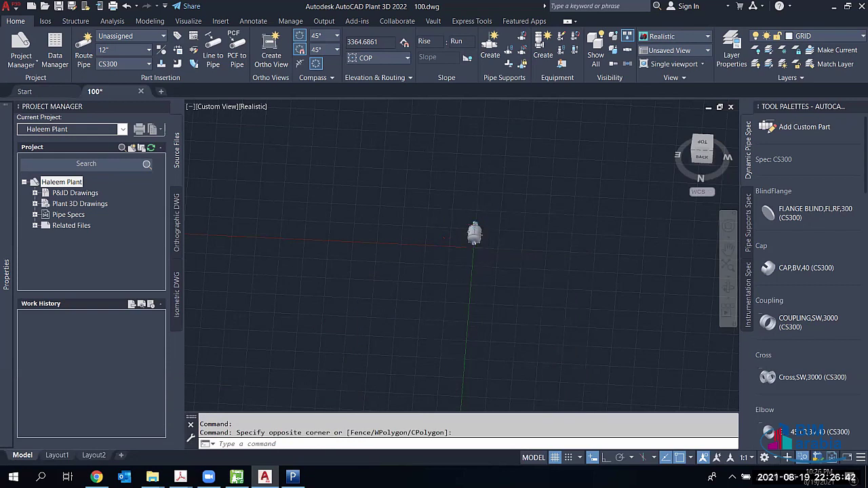
Step: Zoom in close on the vessel's shell, side nozzles and flanged bottom outlet
scroll(536, 226, "up", 3)
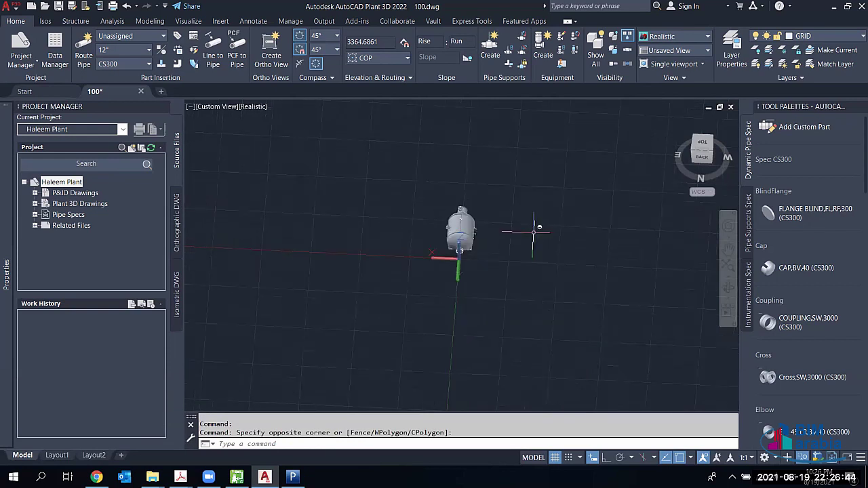
scroll(526, 240, "up", 2)
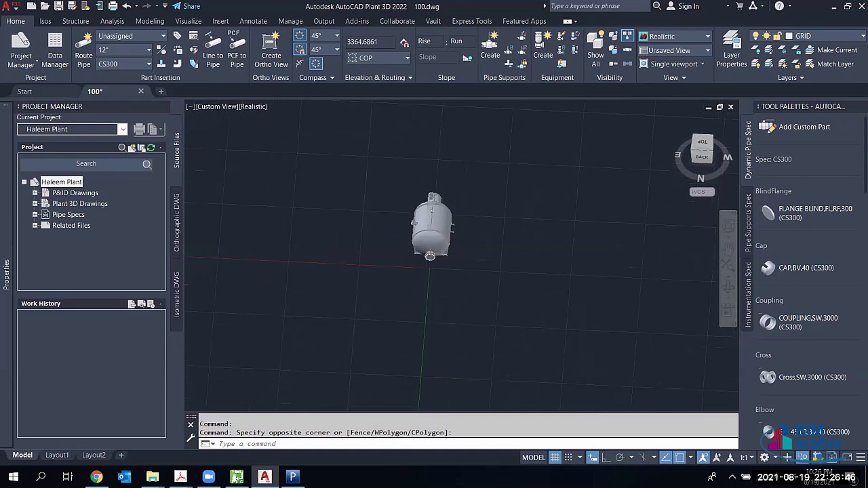
scroll(527, 237, "up", 2)
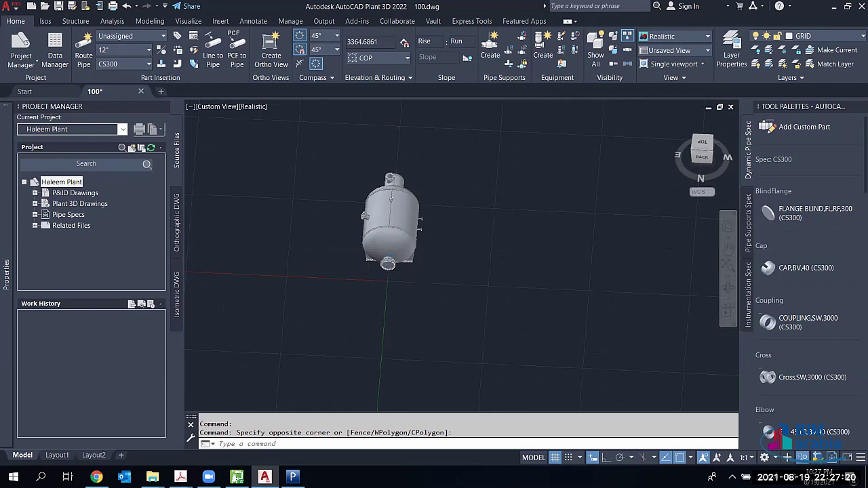
scroll(394, 230, "up", 2)
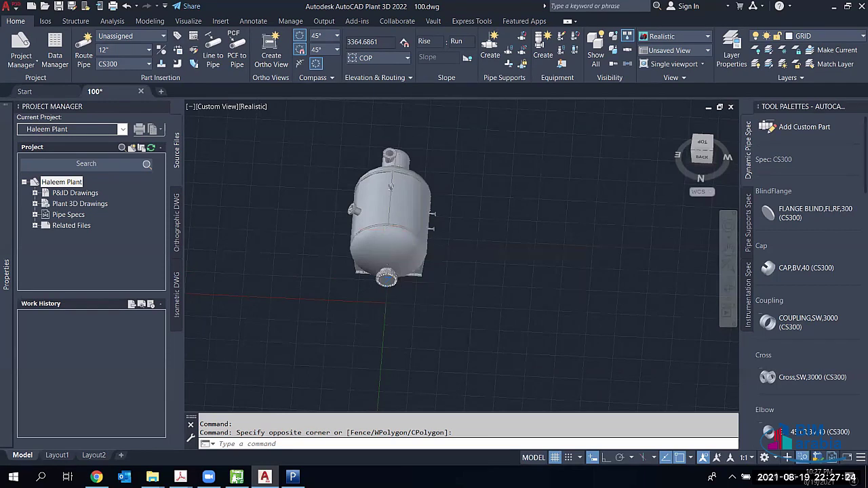
scroll(391, 217, "up", 1)
scroll(392, 227, "up", 2)
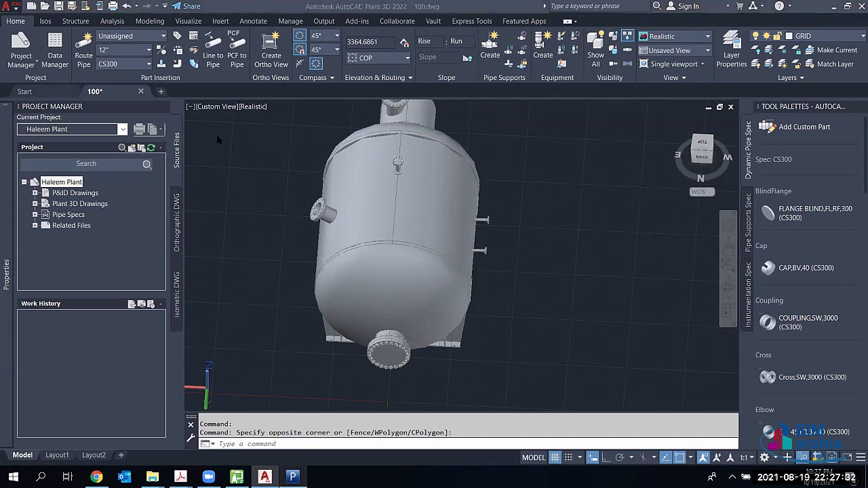
key("alt+Tab")
Step: Show the ASME B16.5 6" NPS 300# RF weldneck flange data in Pipedata-Pro
left_click(15, 23)
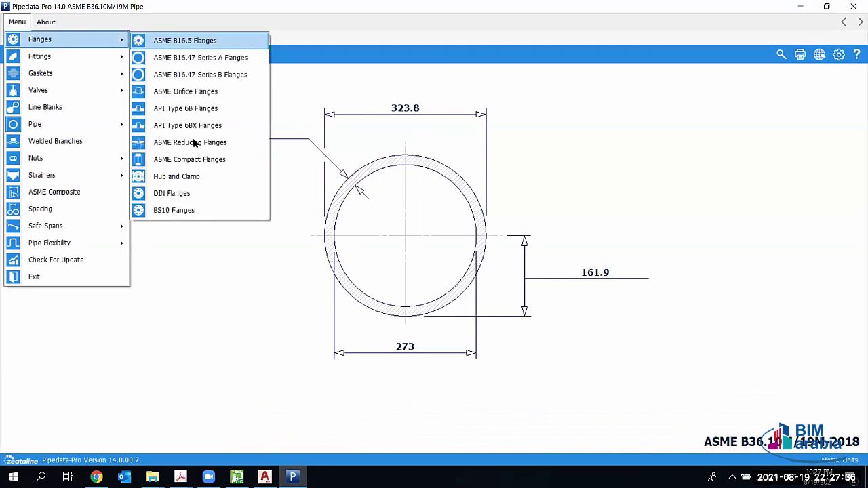
left_click(190, 39)
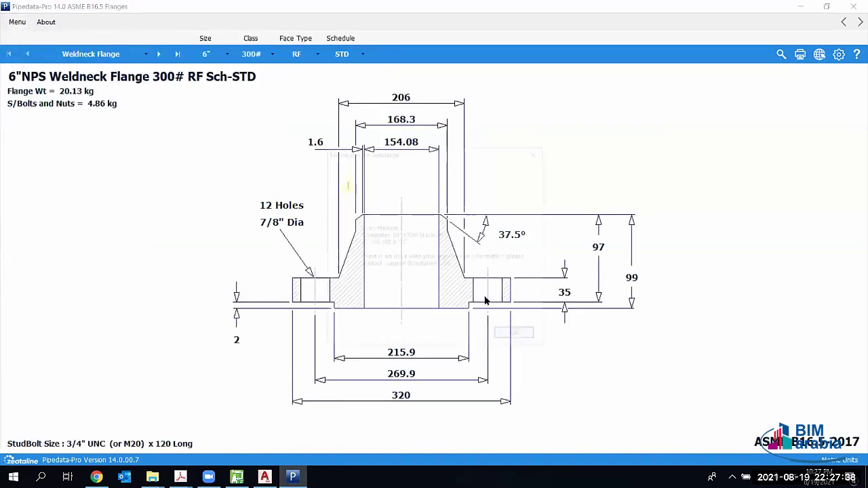
left_click(517, 336)
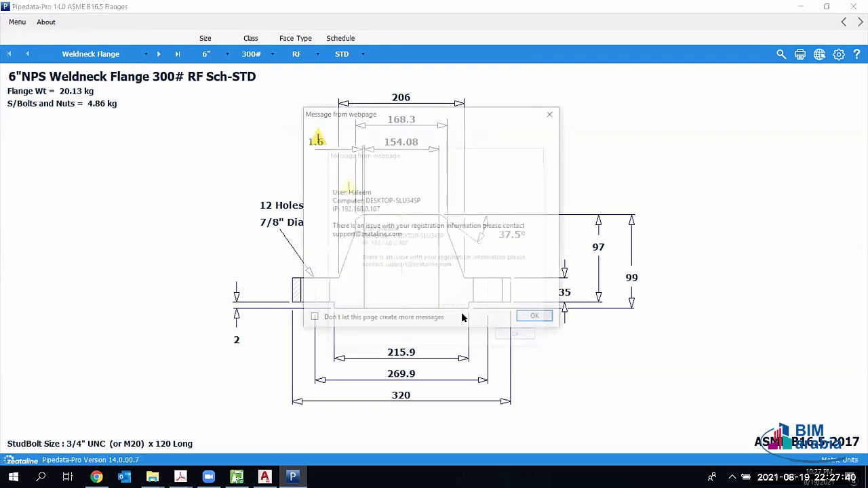
left_click(535, 316)
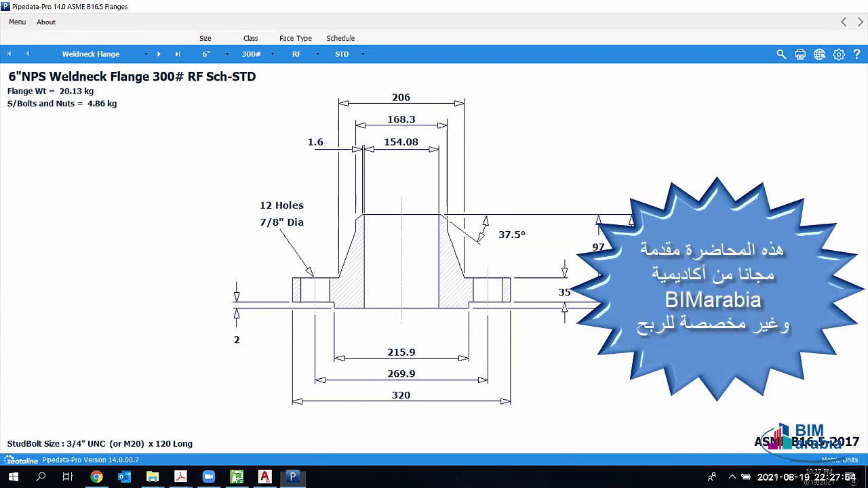
key("alt+F4")
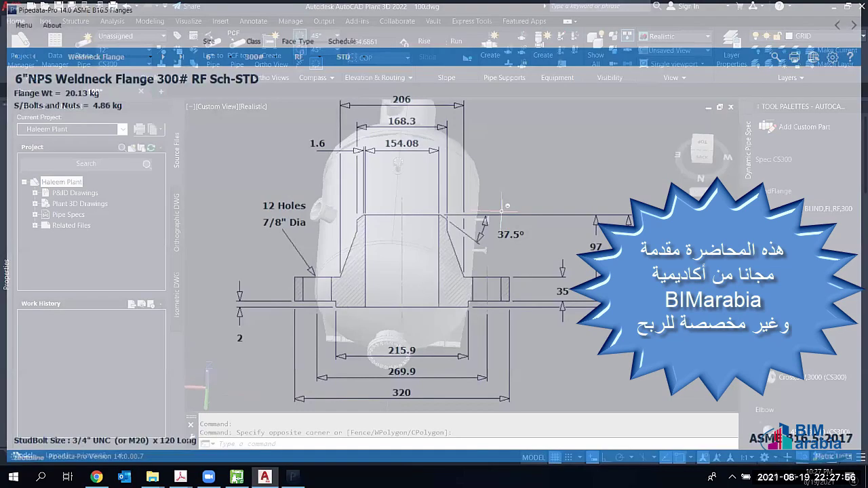